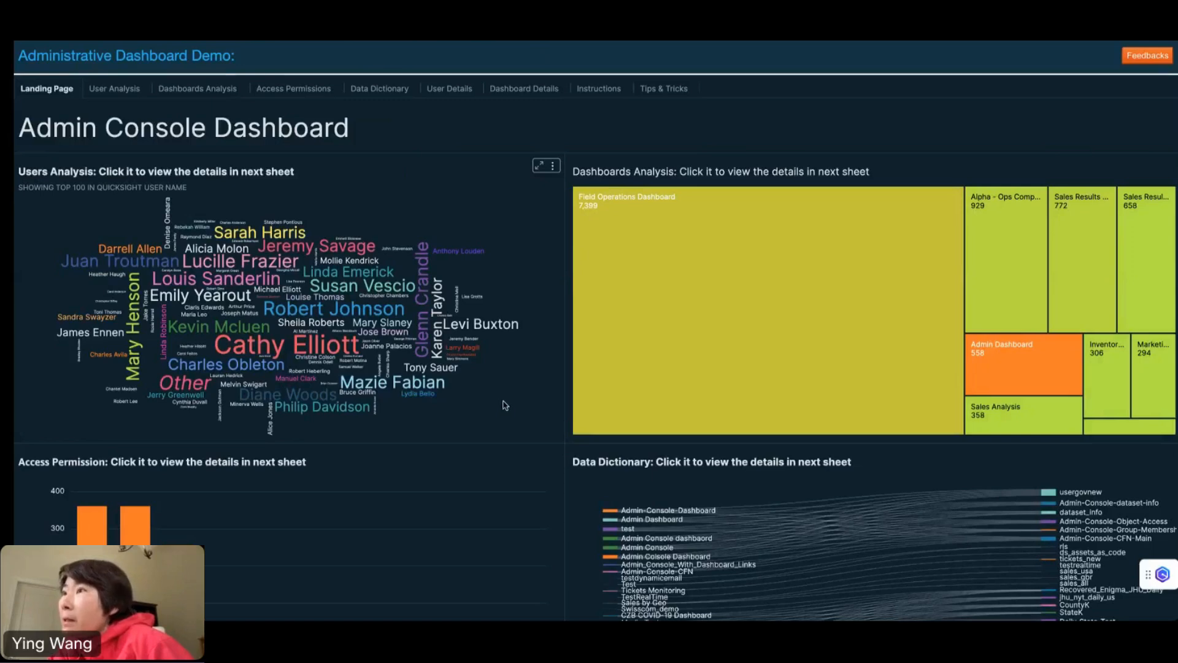
Look over the landing page's four overview visuals: users analysis, dashboards analysis, access permission and data dictionary
scroll(504, 405, down, 1)
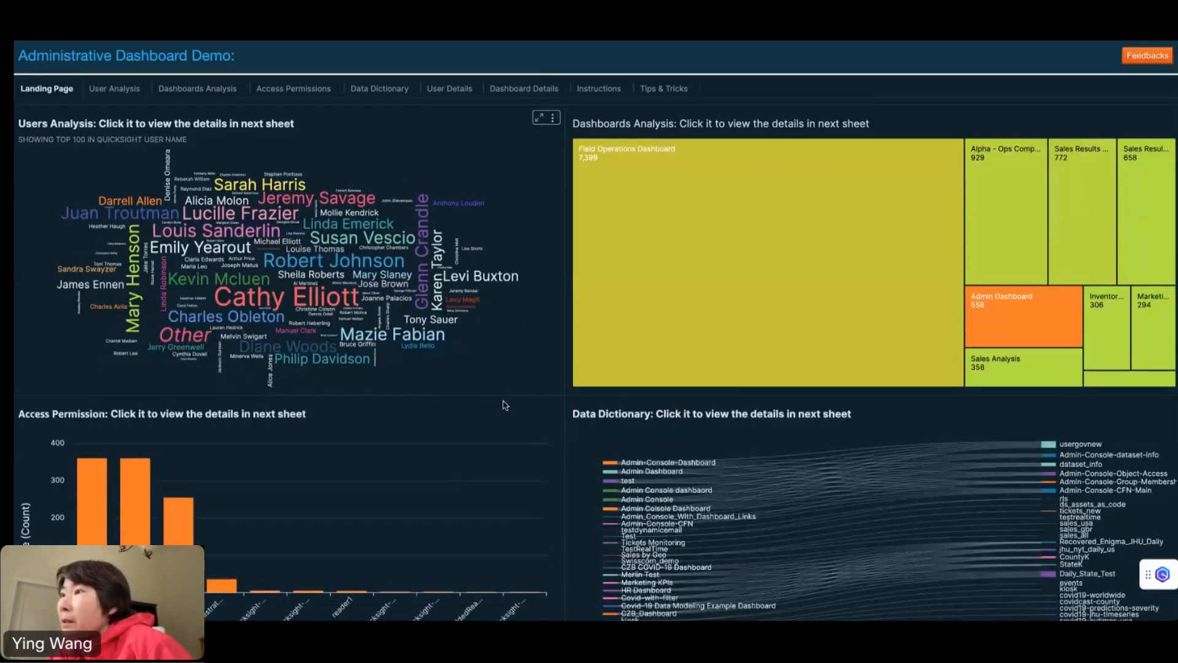
scroll(504, 405, up, 1)
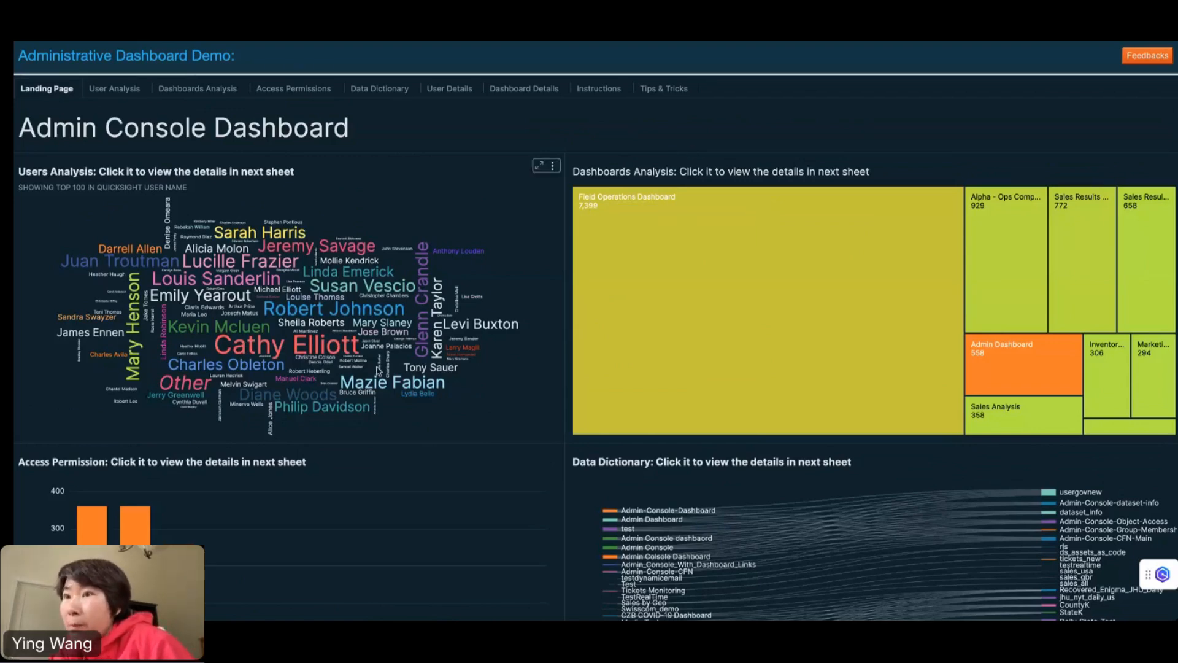
scroll(350, 465, down, 1)
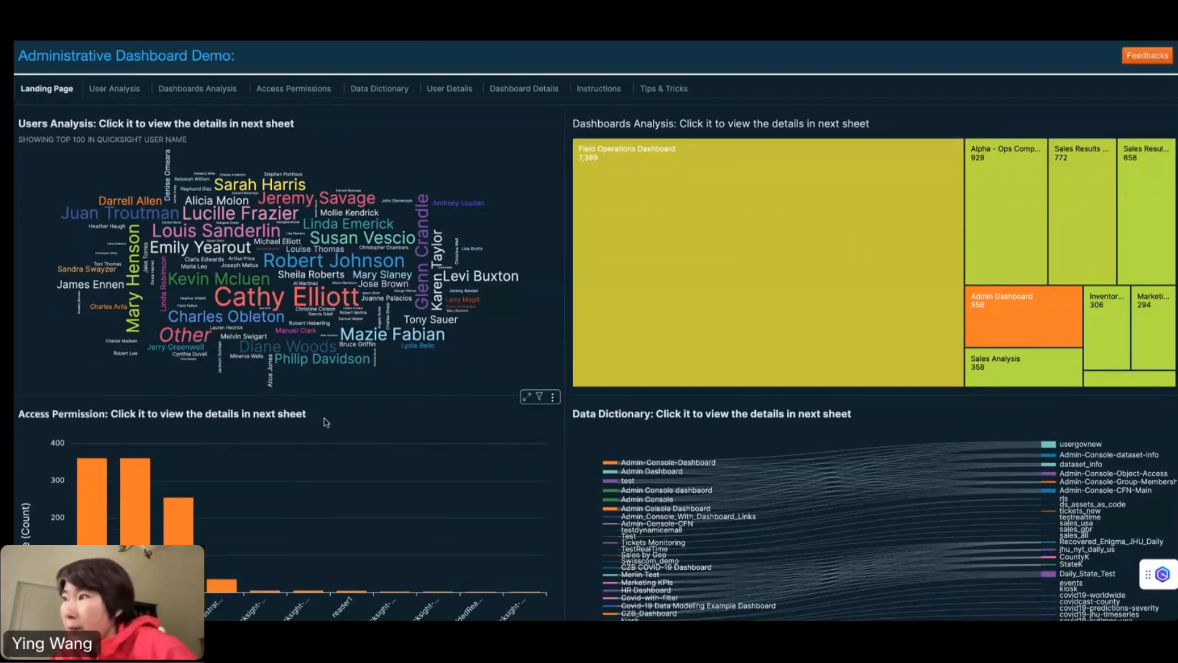
scroll(675, 405, down, 1)
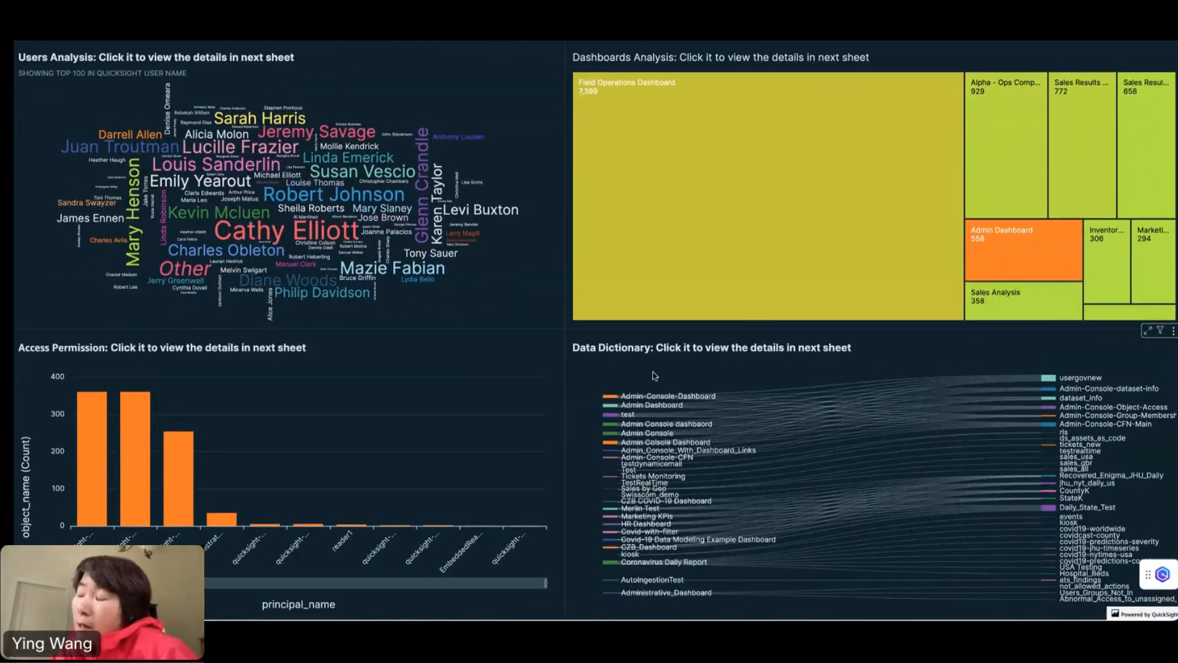
scroll(654, 375, up, 1)
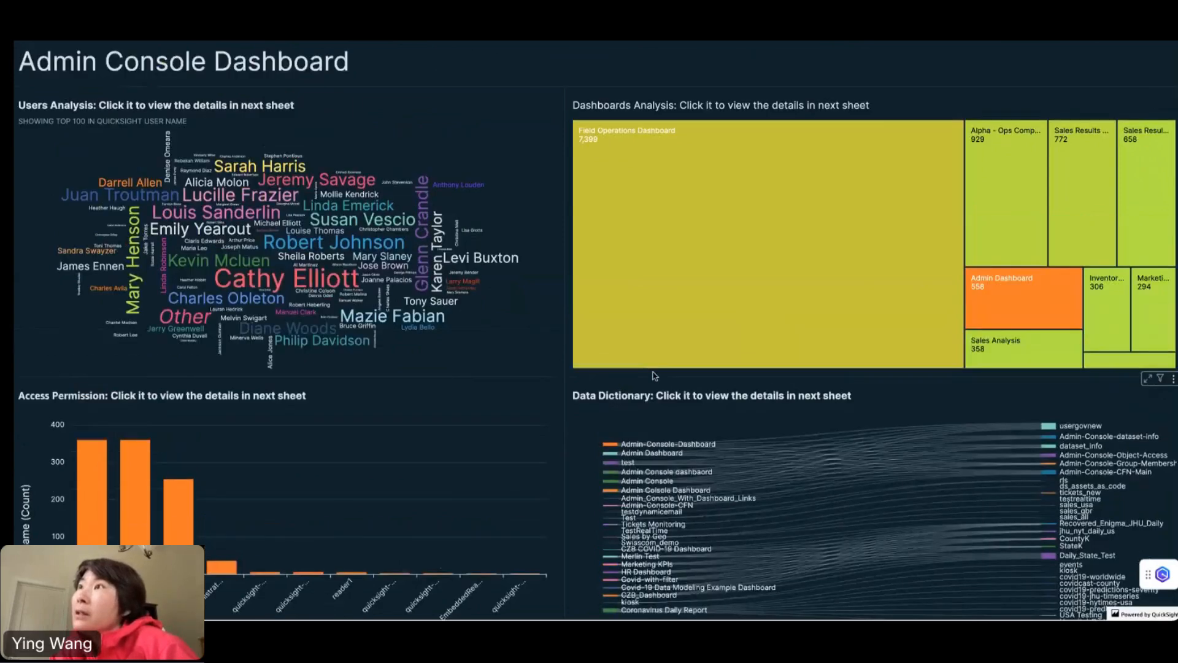
scroll(234, 87, up, 1)
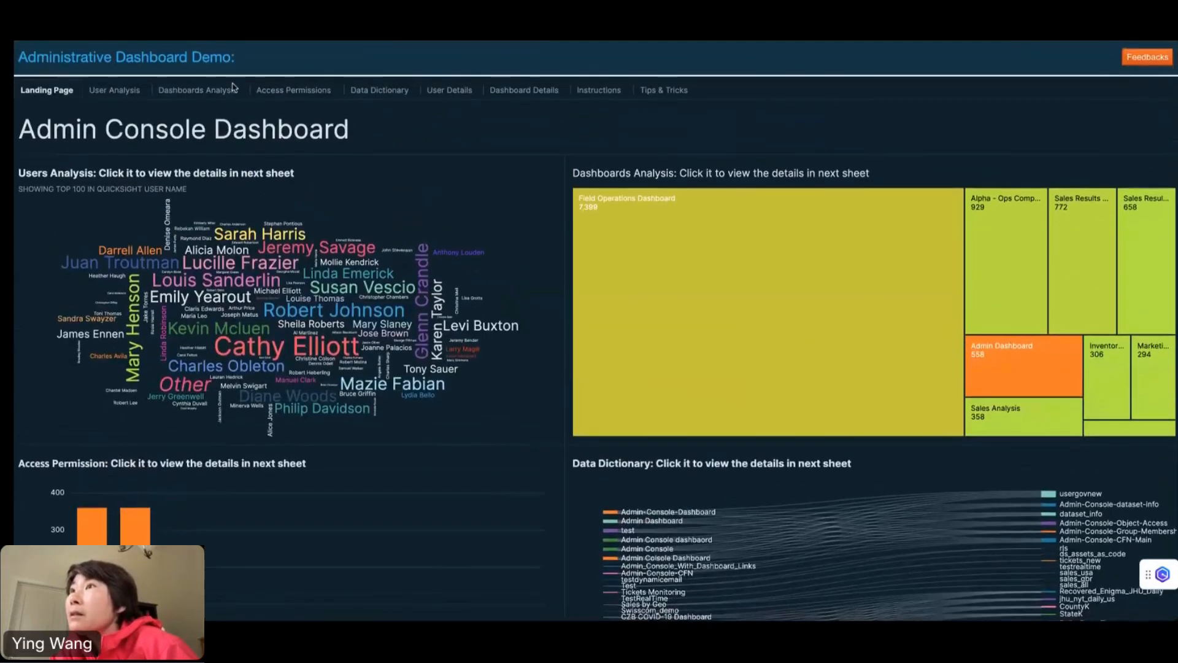
Open the User Analysis sheet and review its user activity summary and available filter controls
click(124, 91)
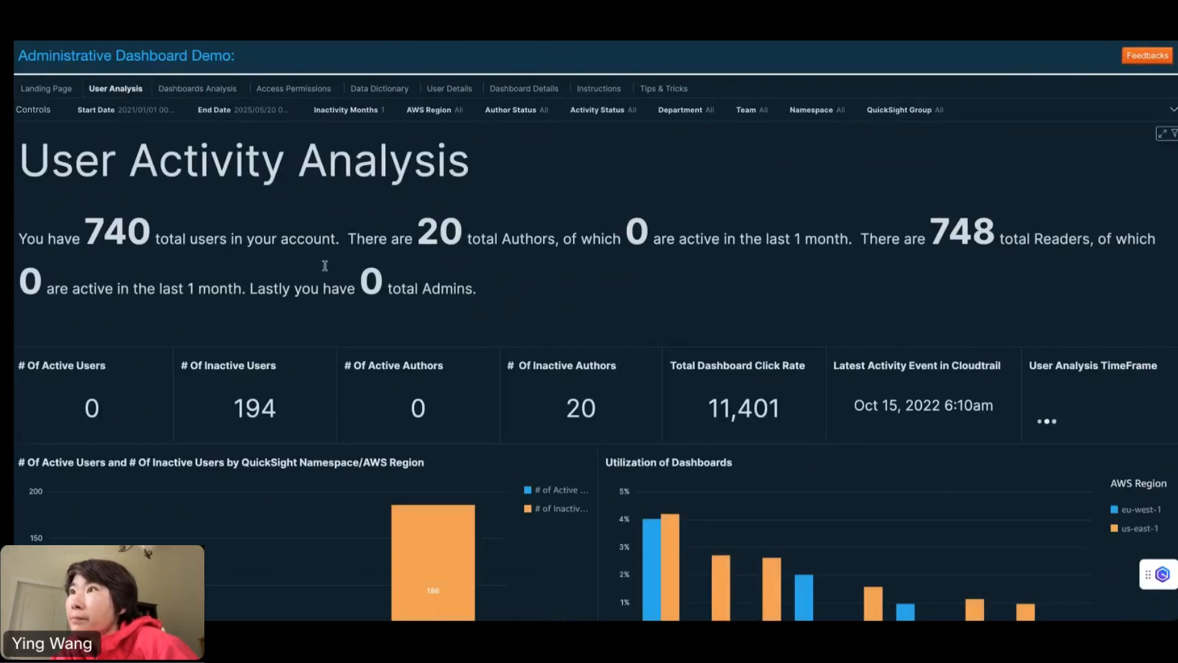
scroll(411, 286, down, 3)
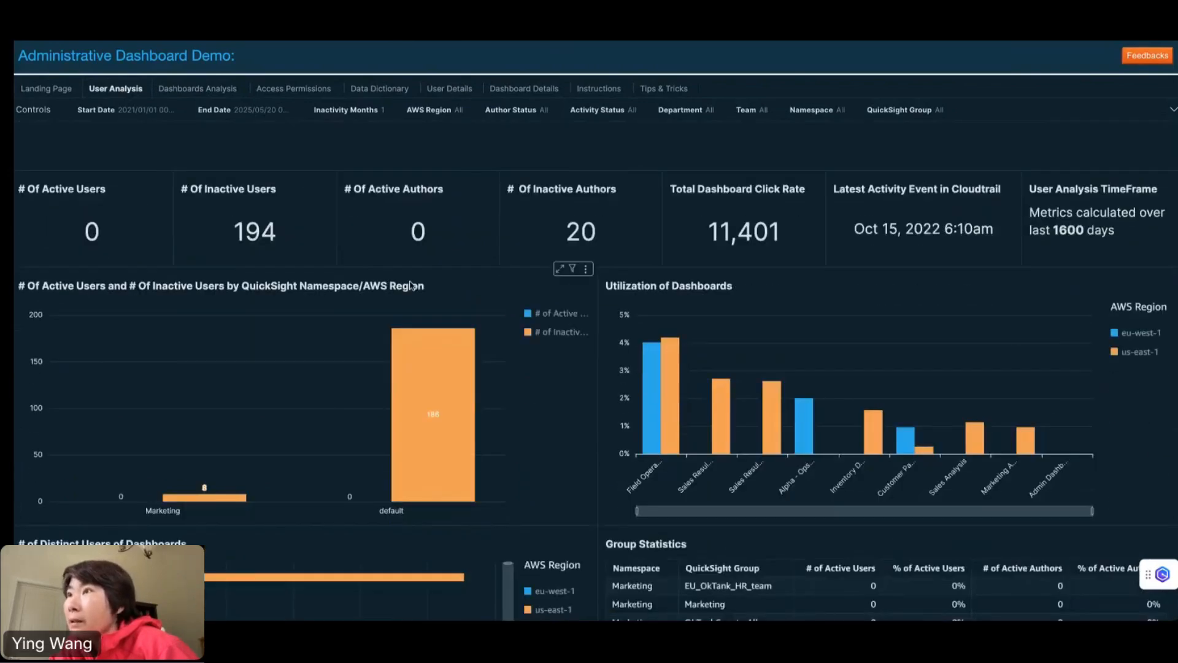
scroll(411, 286, up, 3)
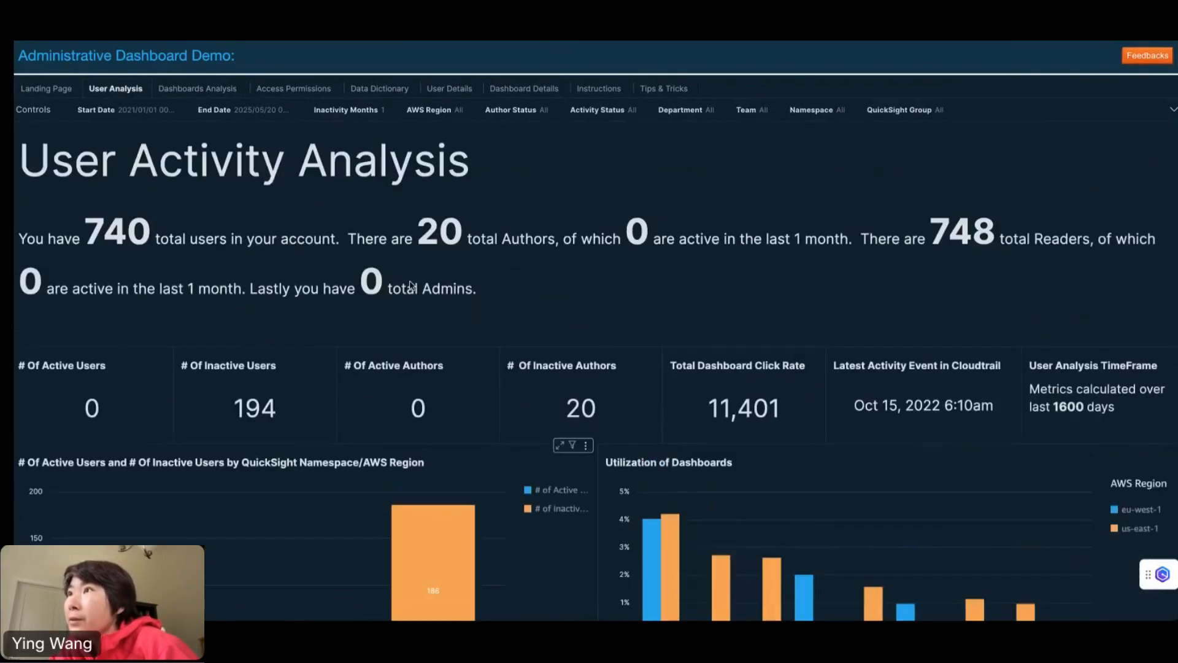
click(479, 115)
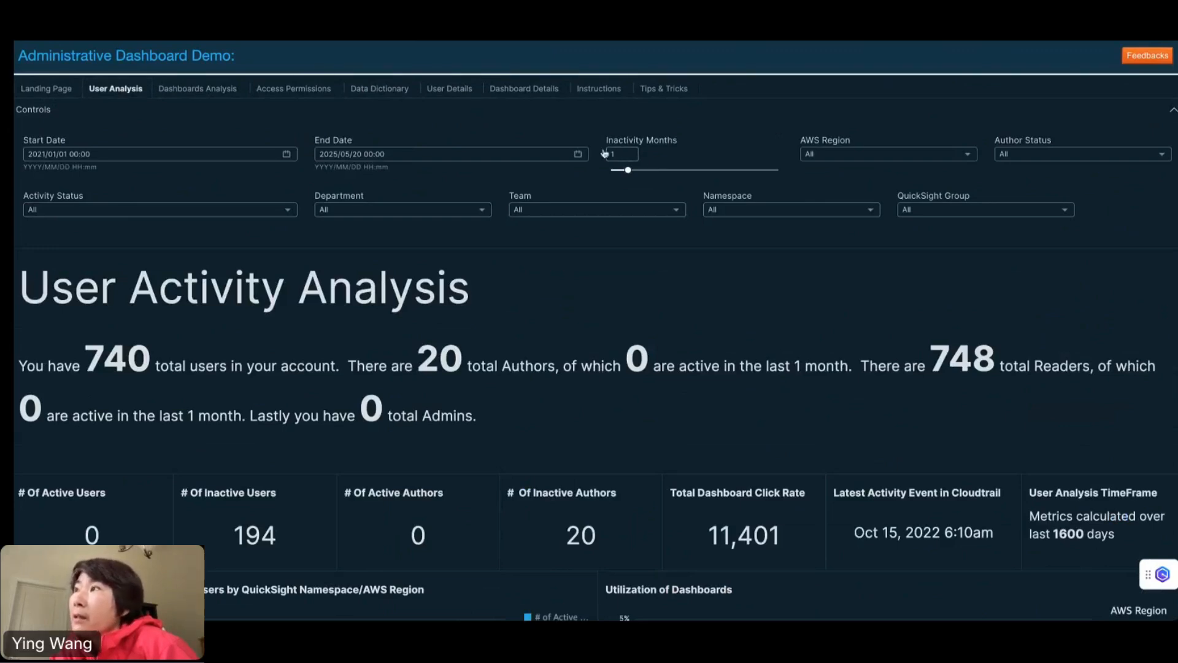
click(697, 114)
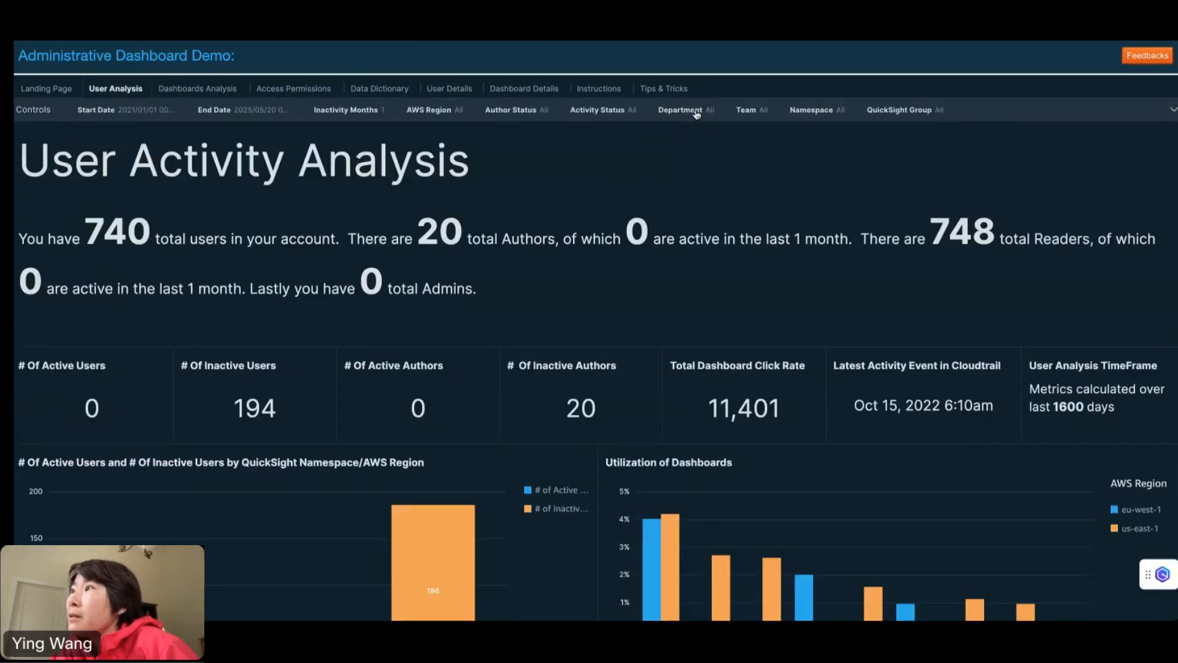
Examine the User Analysis charts for active and inactive users, dashboard utilization and distinct users, plus the group statistics table
scroll(248, 330, down, 2)
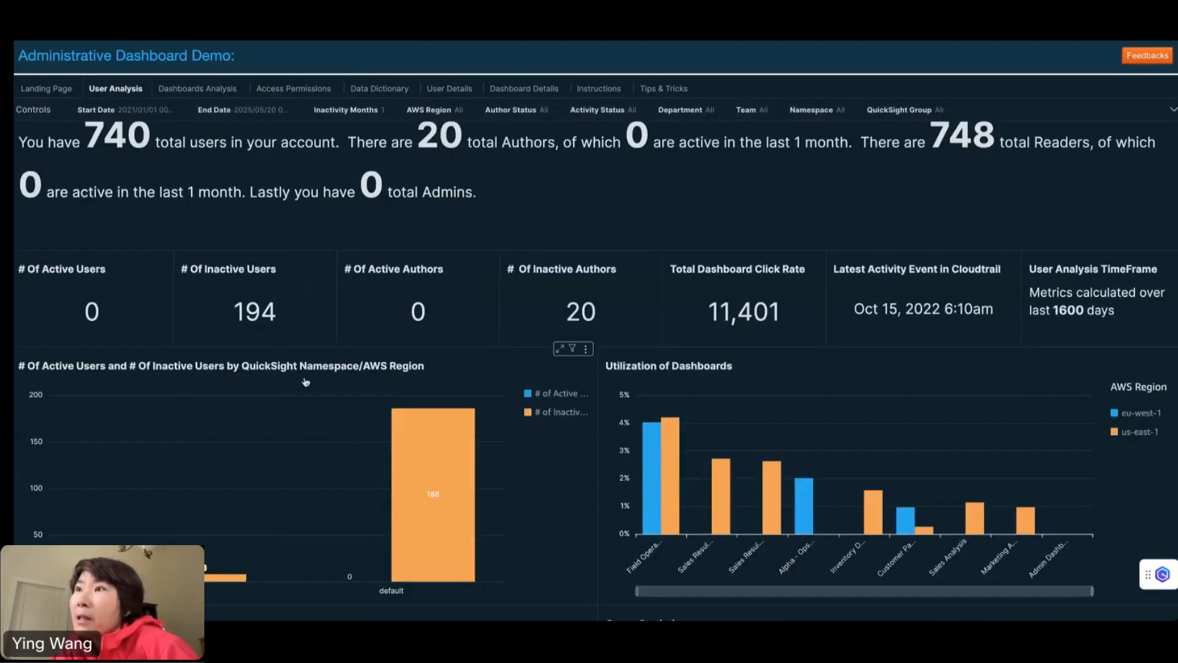
scroll(306, 382, down, 3)
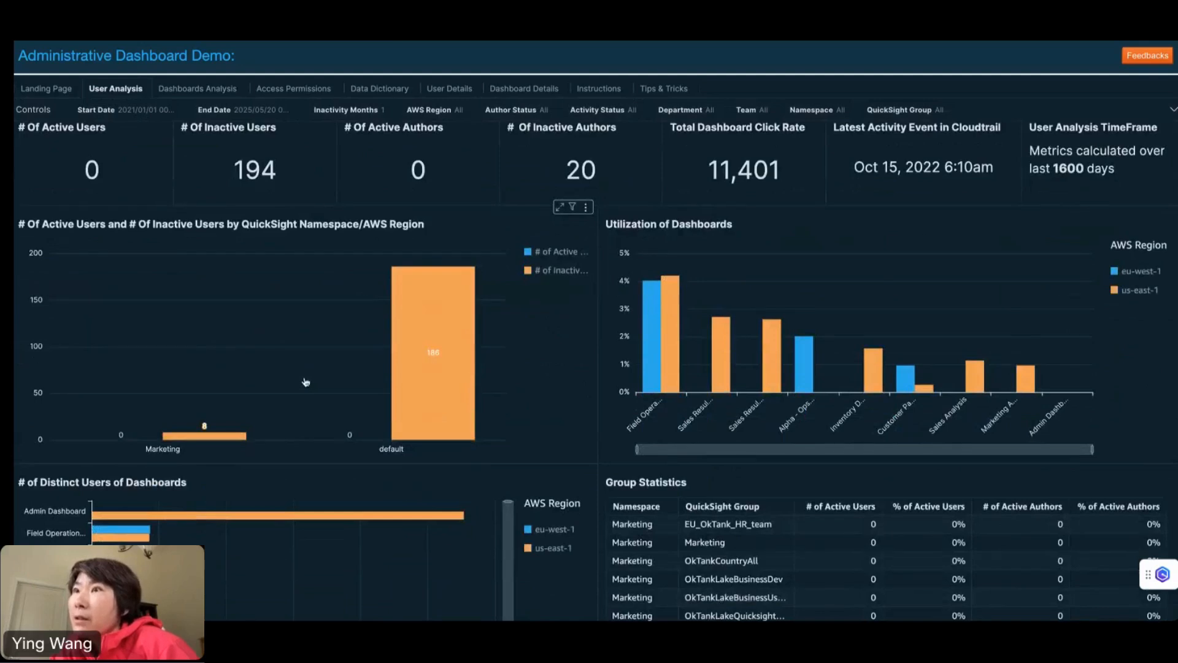
scroll(305, 382, up, 2)
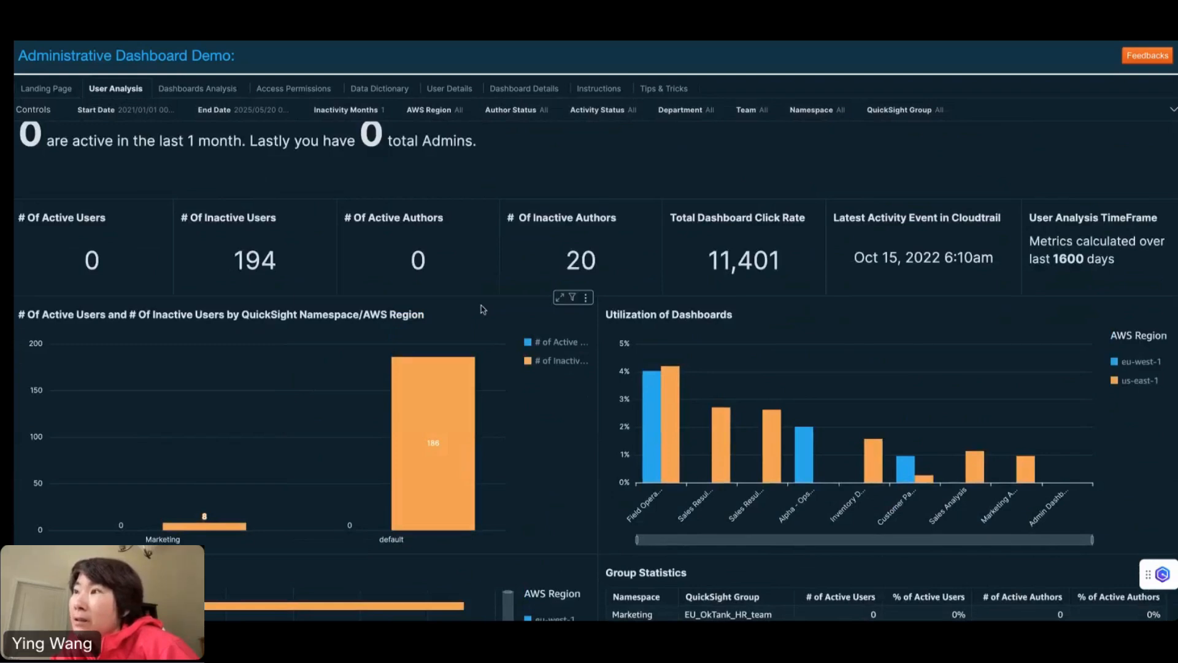
scroll(483, 310, down, 1)
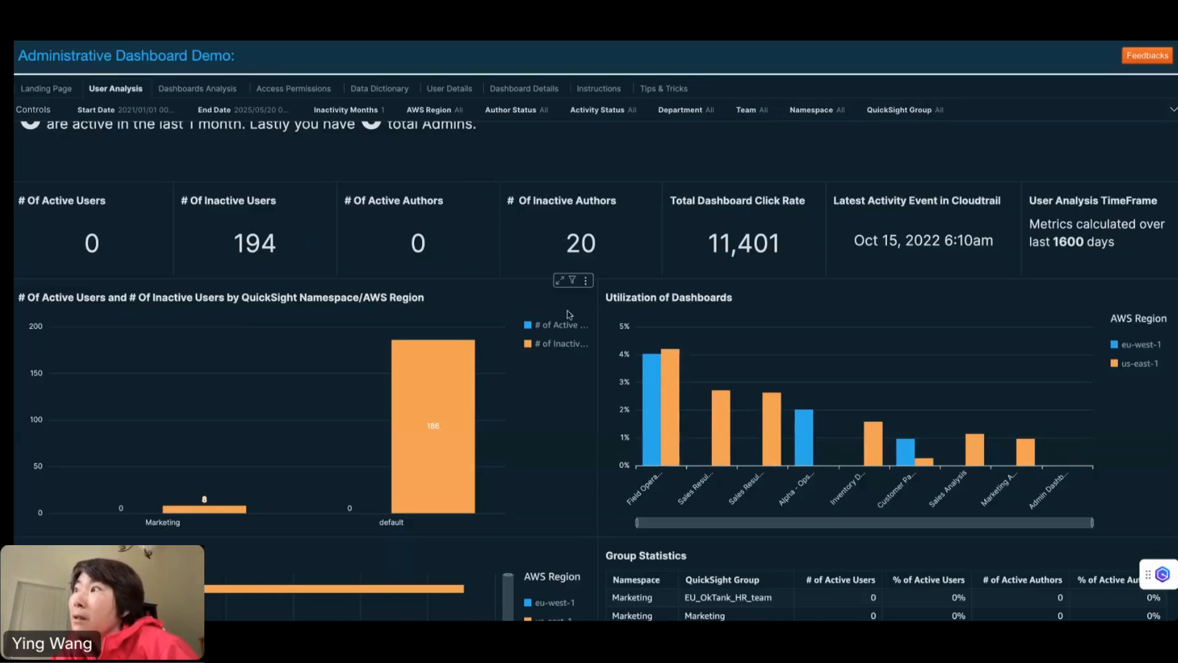
scroll(578, 320, down, 3)
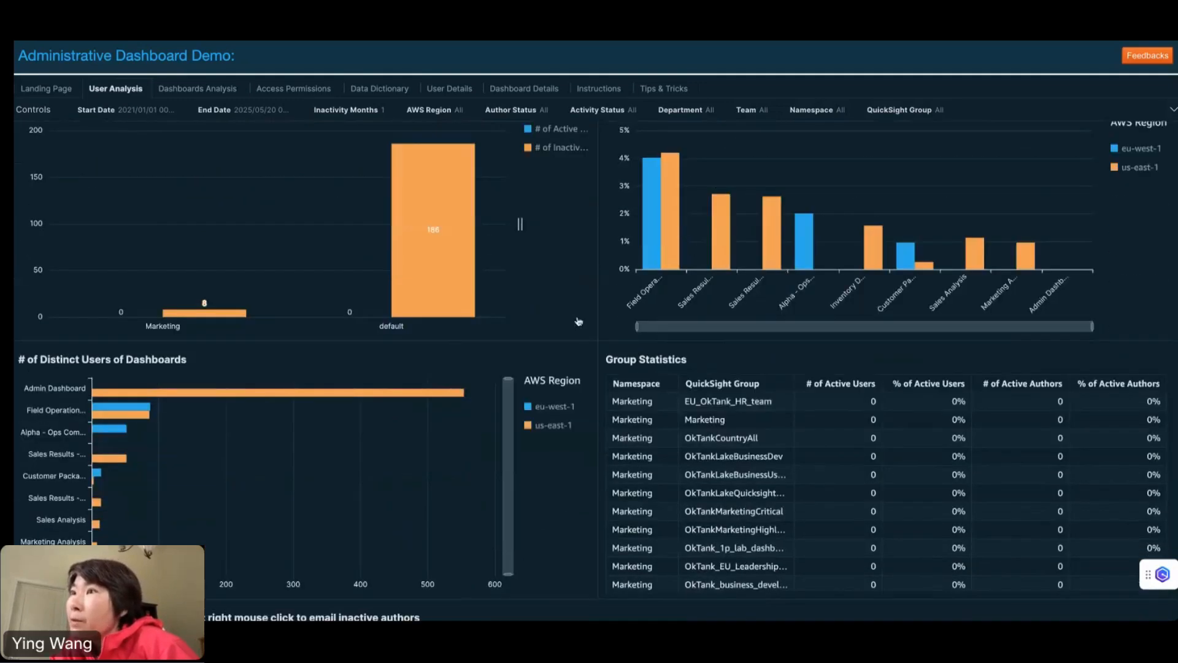
scroll(578, 320, up, 1)
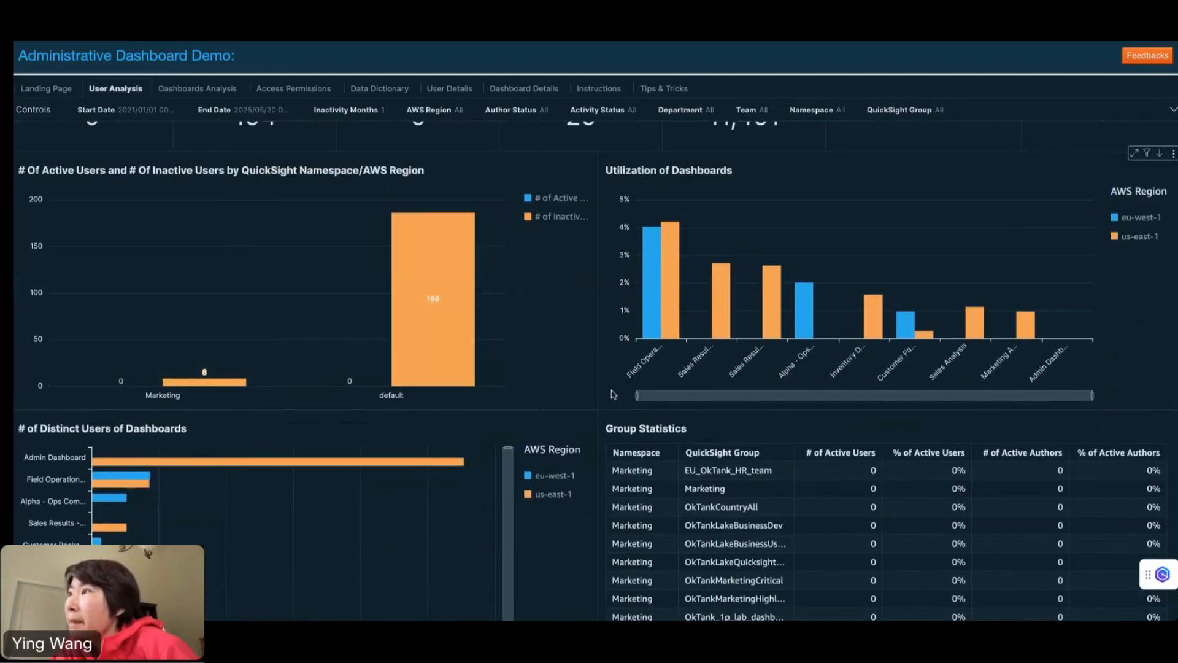
scroll(613, 393, down, 1)
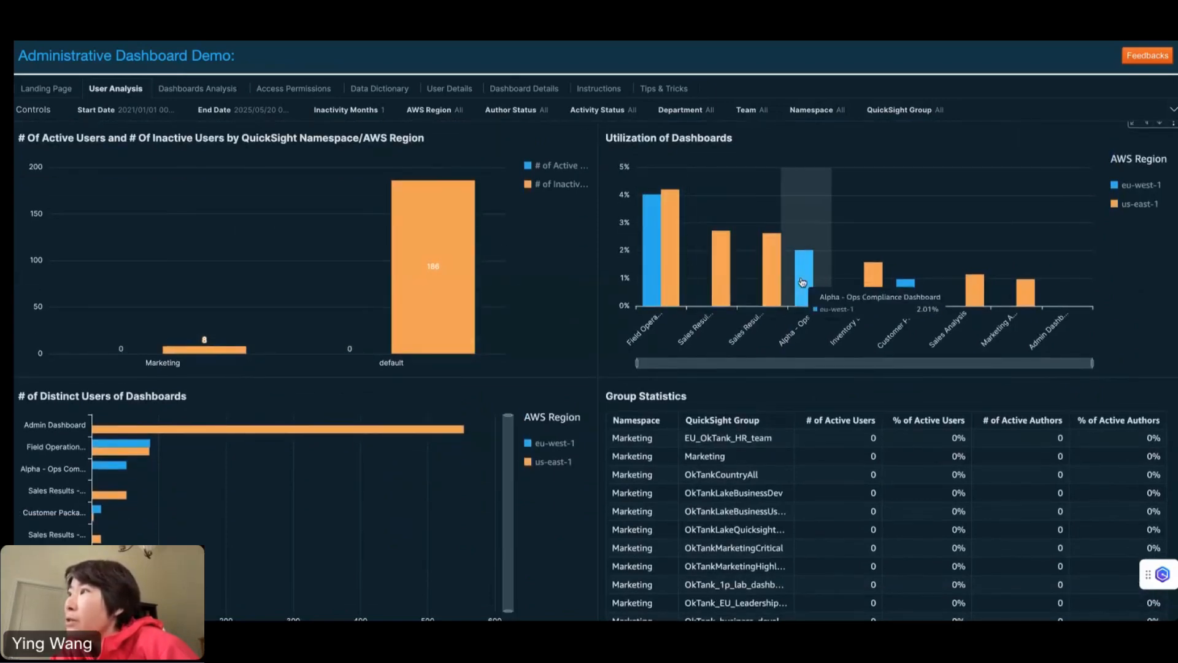
scroll(447, 370, down, 4)
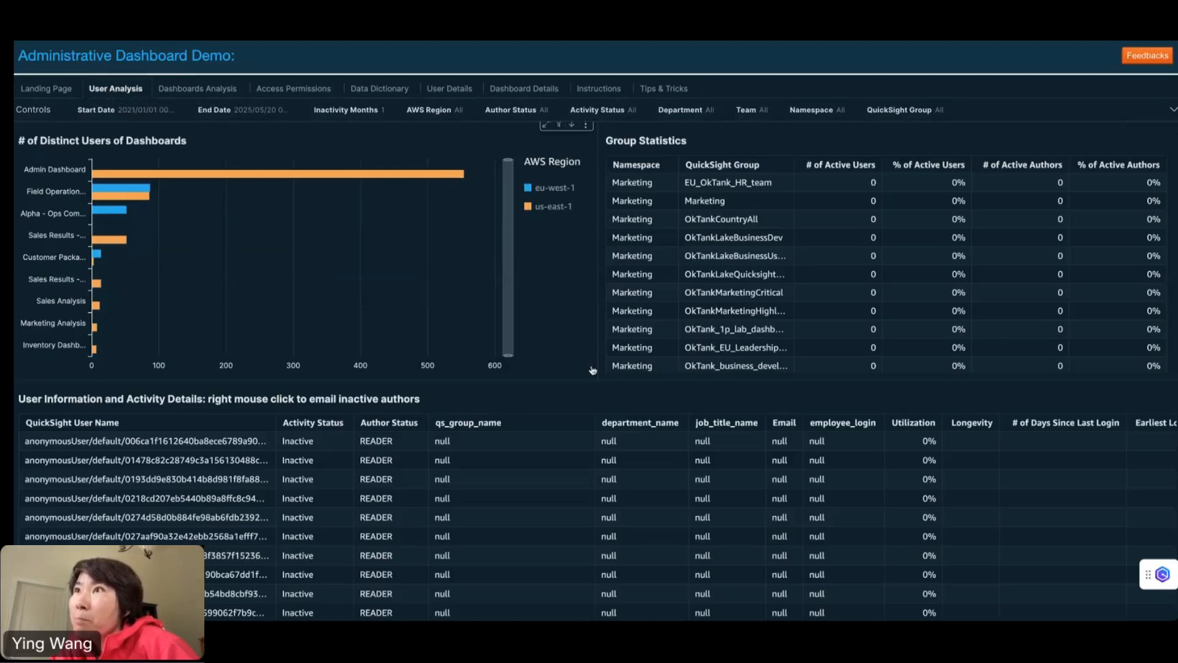
Browse the User Information and Activity Details table, checking users' activity status, author status and the columns further along
scroll(592, 370, down, 6)
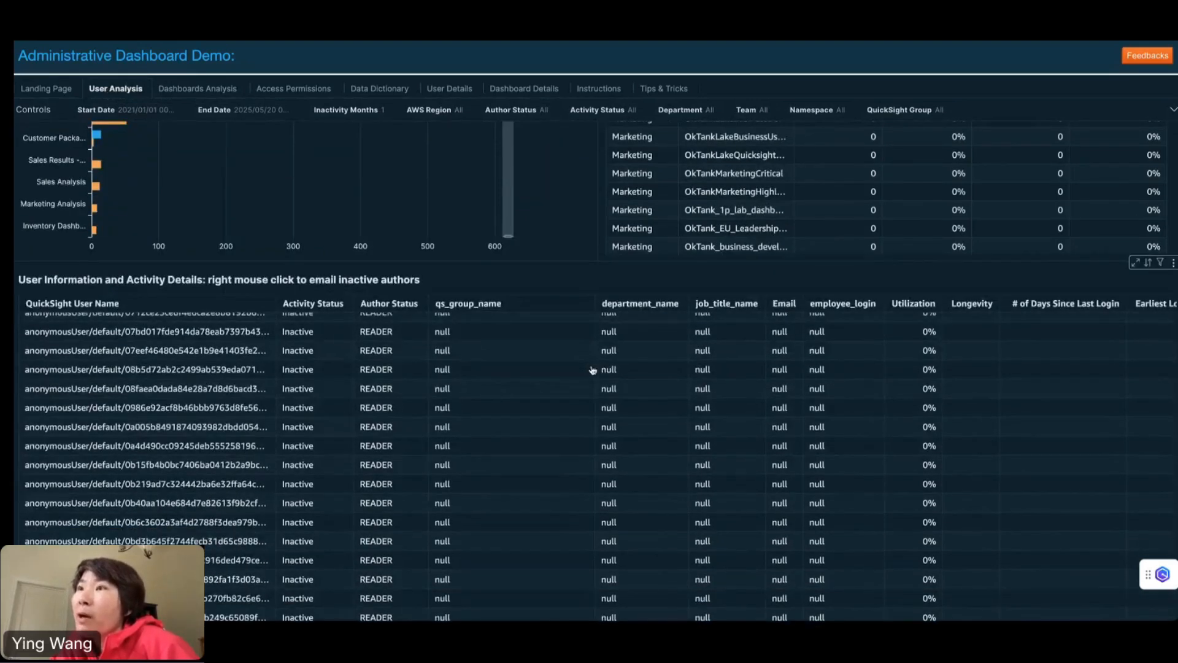
scroll(593, 370, up, 9)
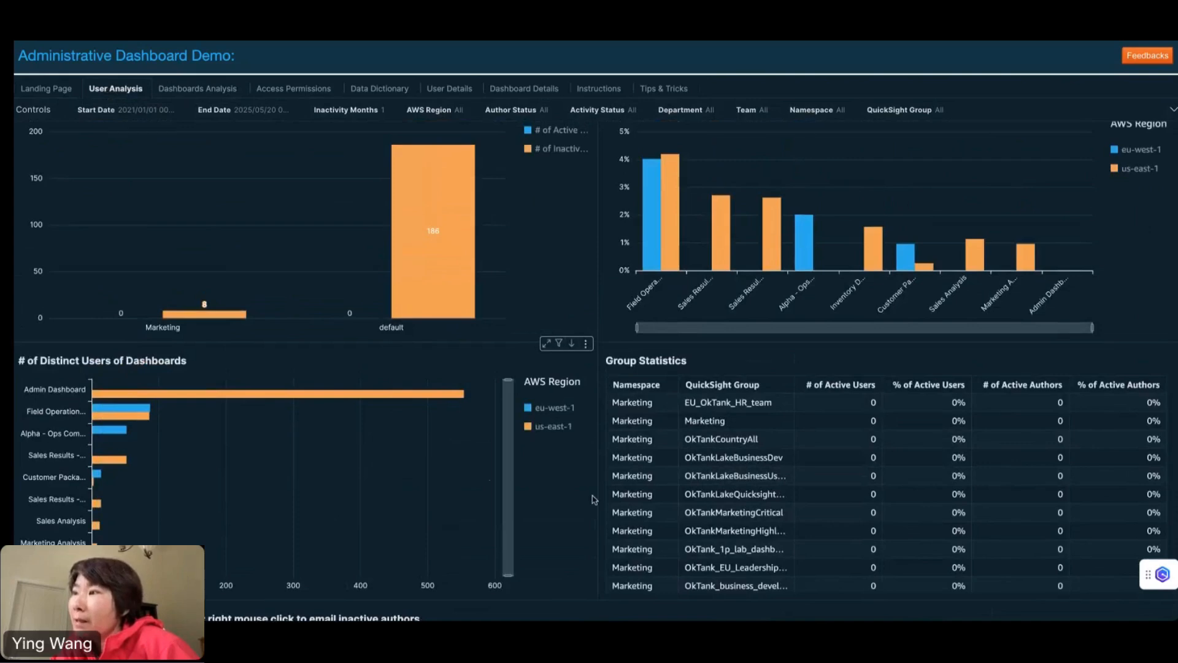
scroll(594, 499, down, 6)
scroll(579, 435, down, 5)
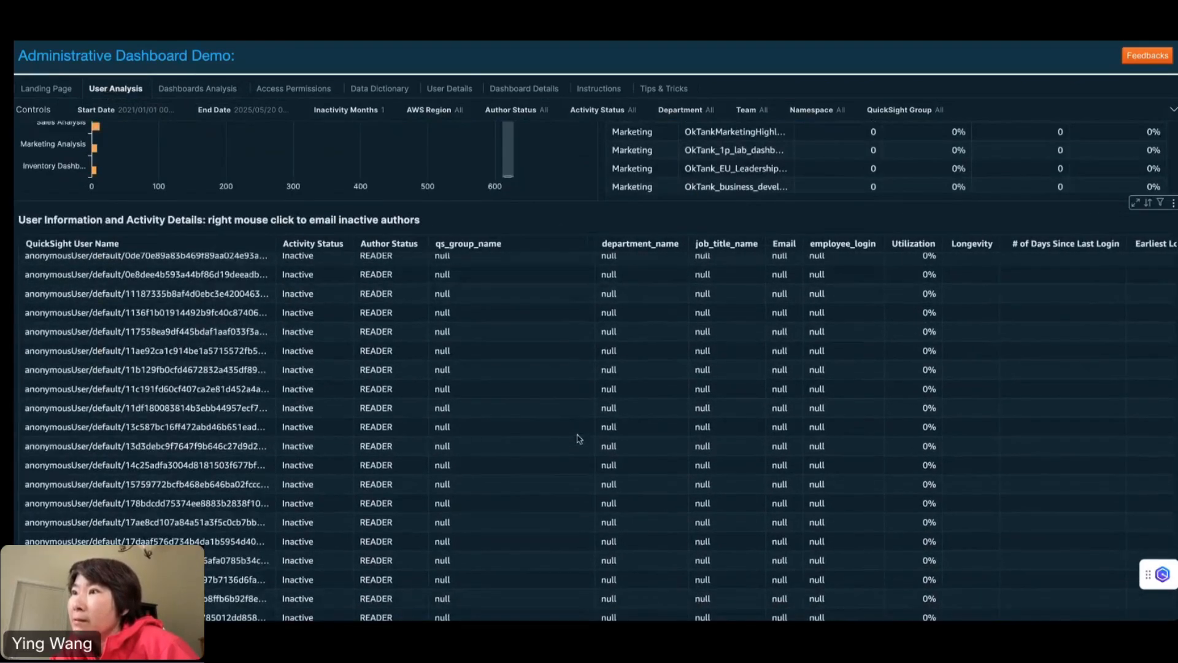
scroll(579, 438, down, 10)
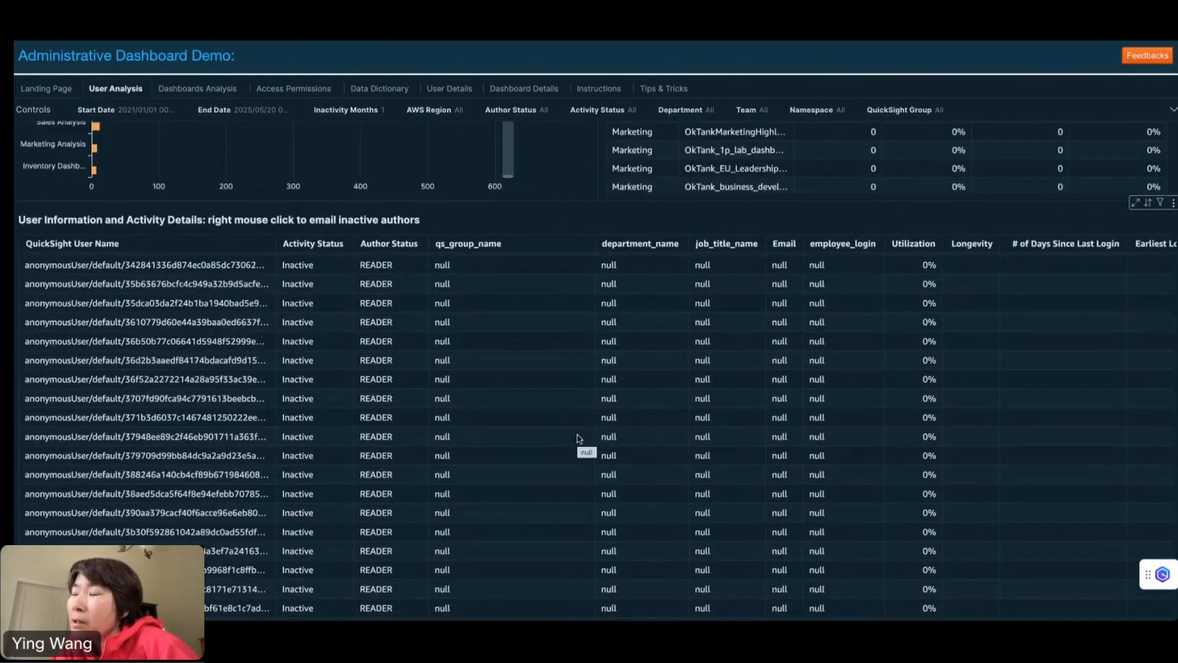
scroll(579, 438, down, 12)
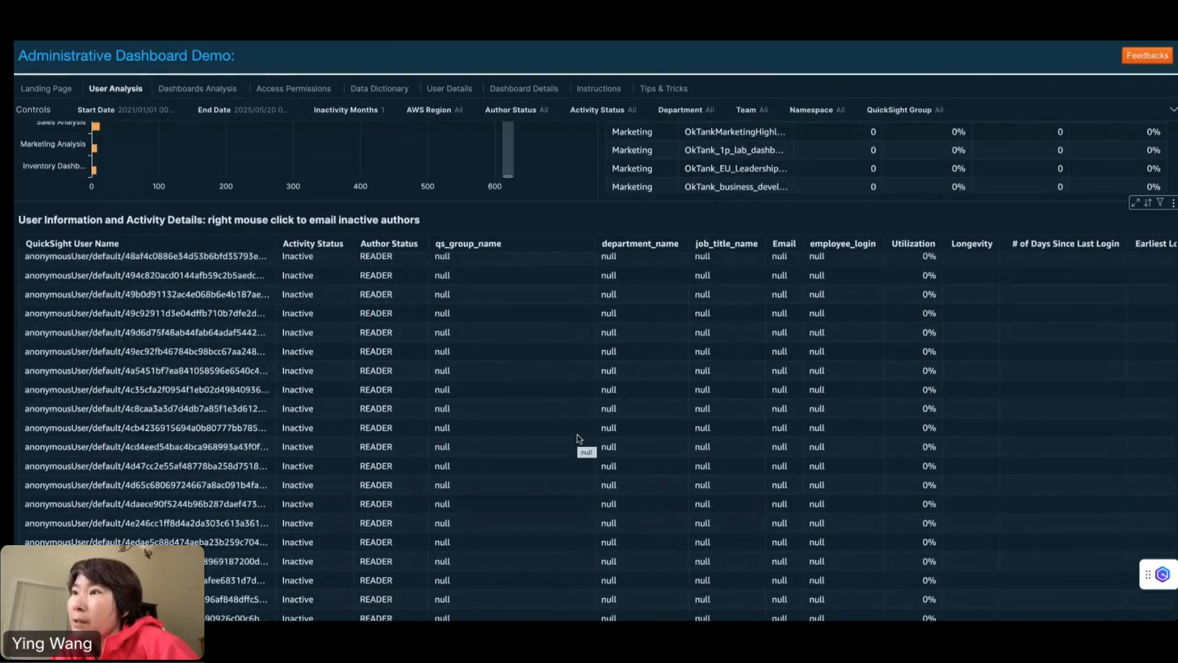
scroll(578, 438, up, 8)
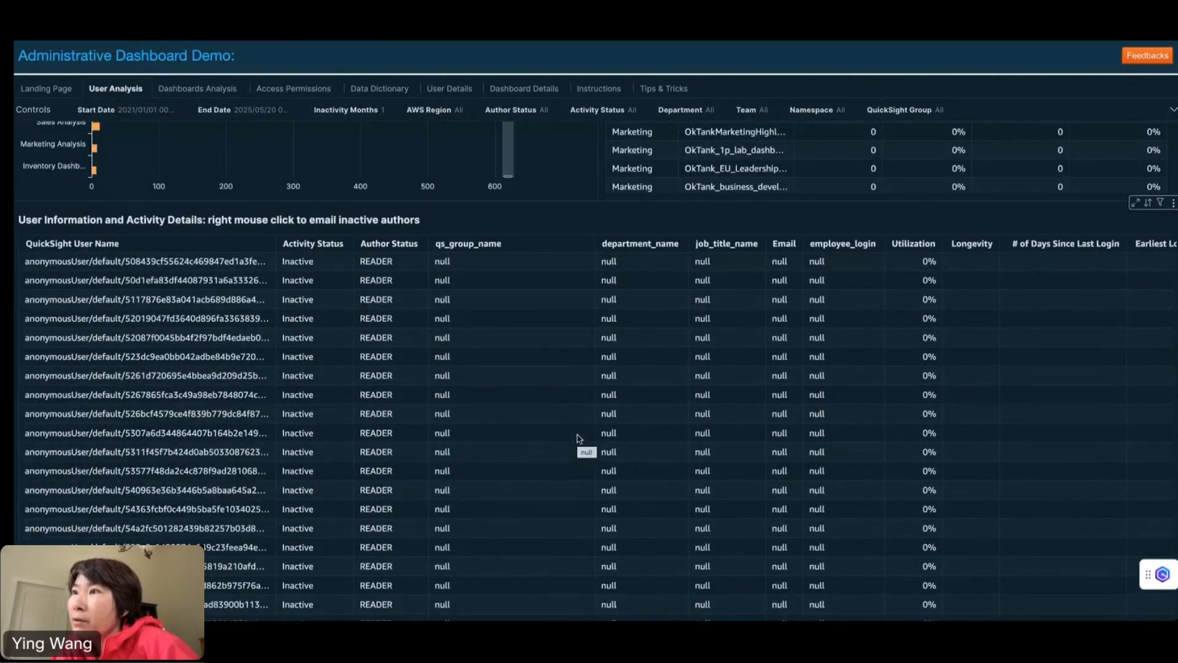
scroll(579, 438, up, 5)
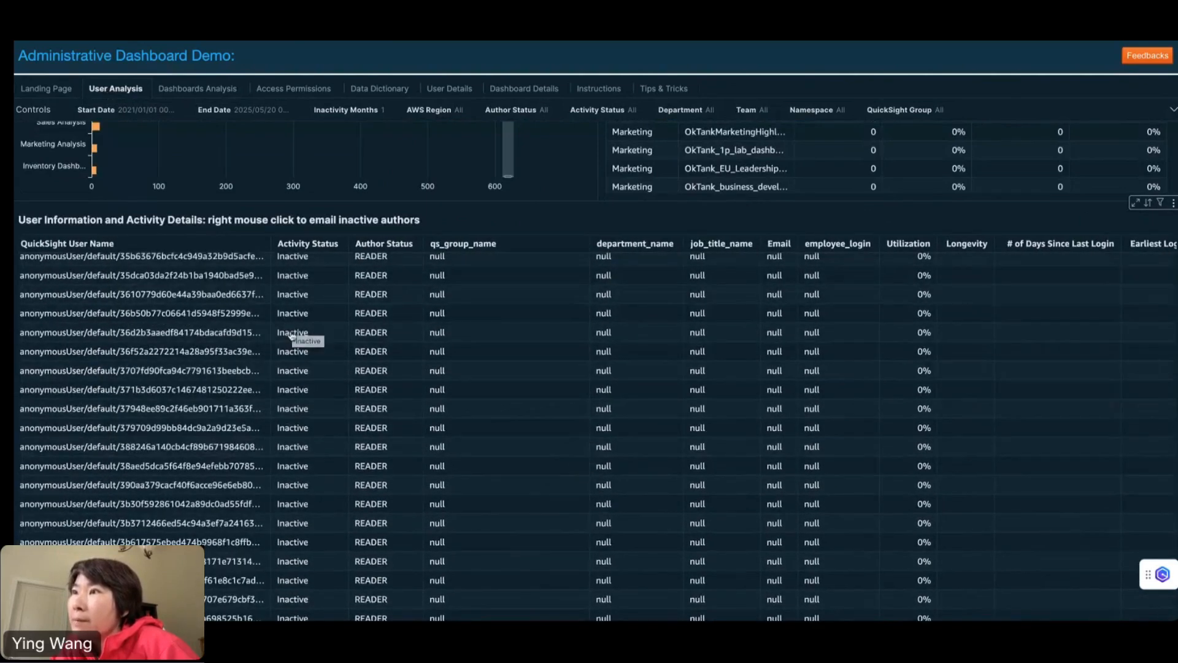
click(292, 334)
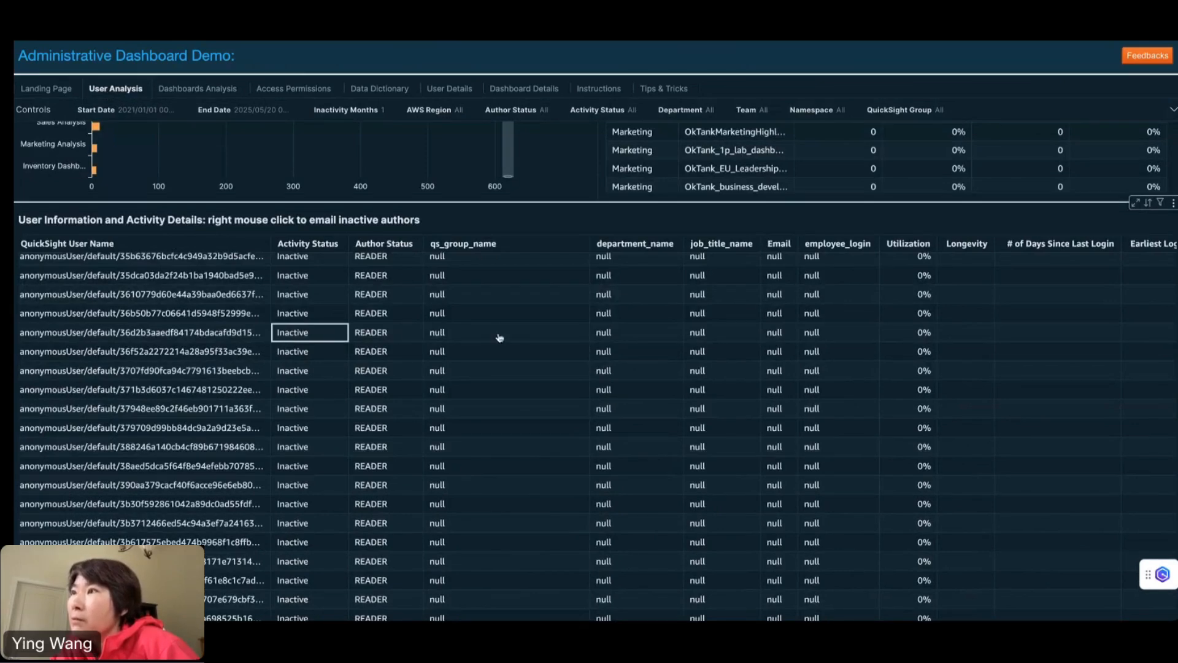
scroll(500, 337, right, 3)
scroll(500, 337, left, 4)
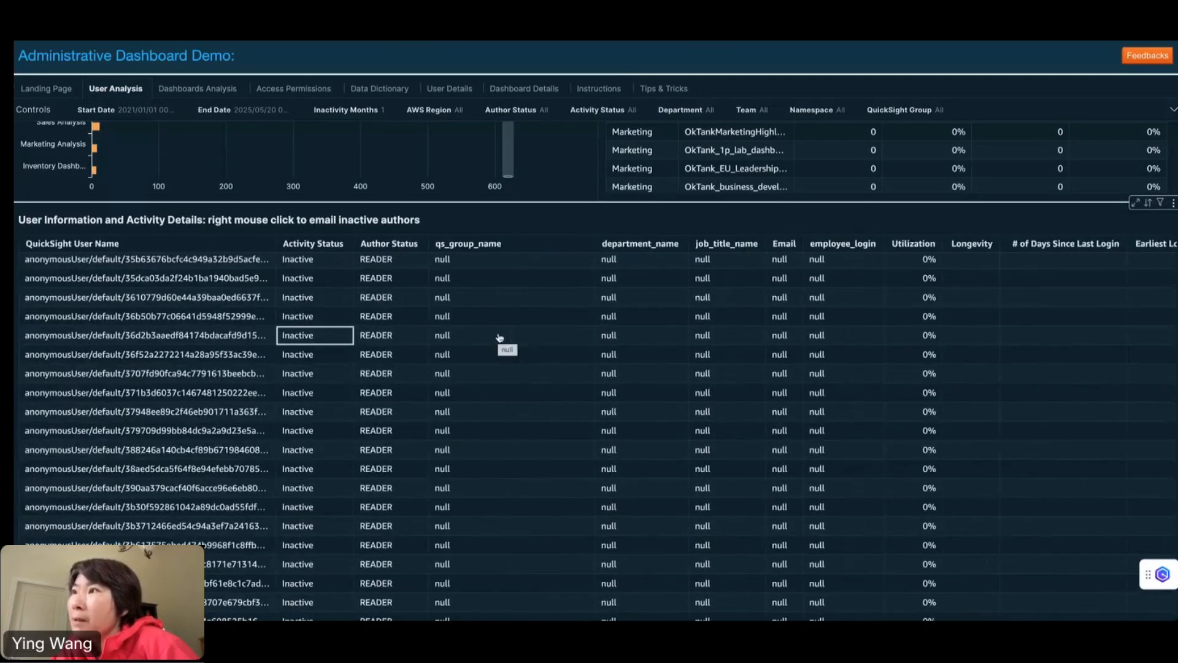
scroll(500, 337, up, 15)
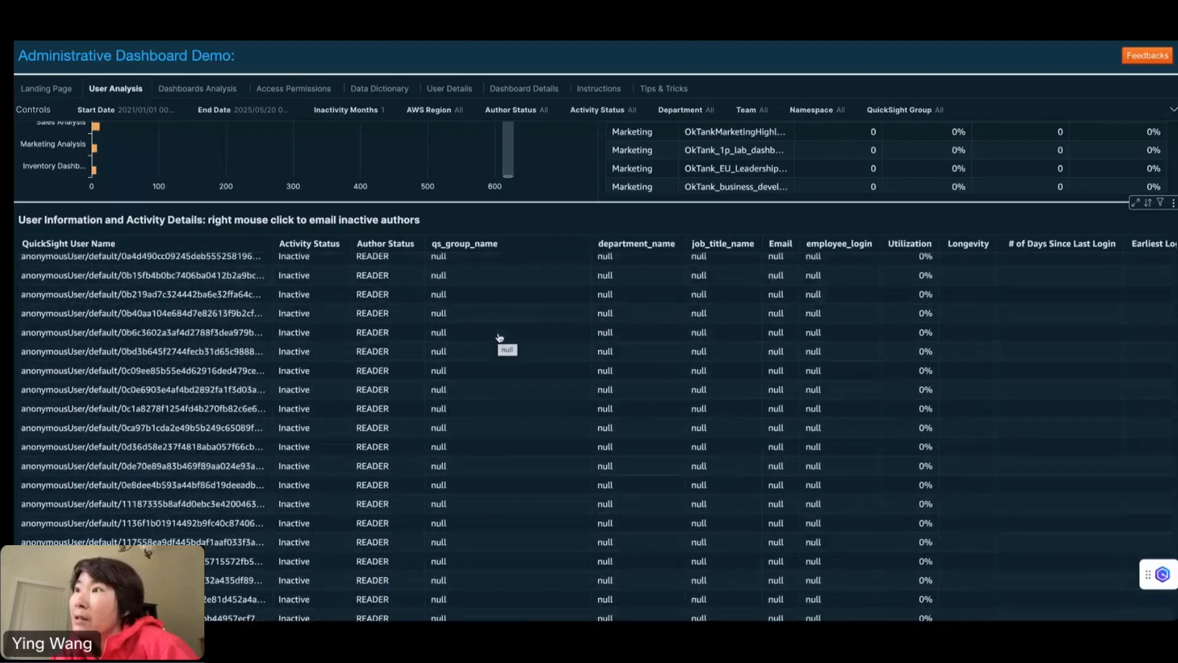
scroll(500, 337, up, 10)
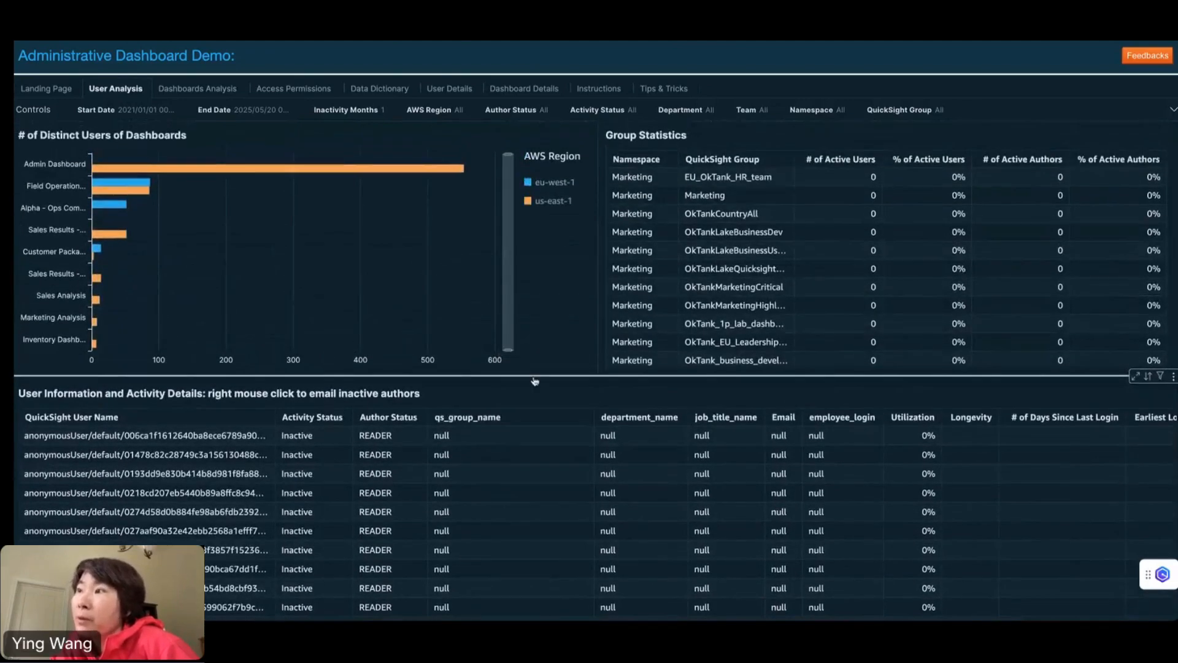
scroll(526, 400, down, 1)
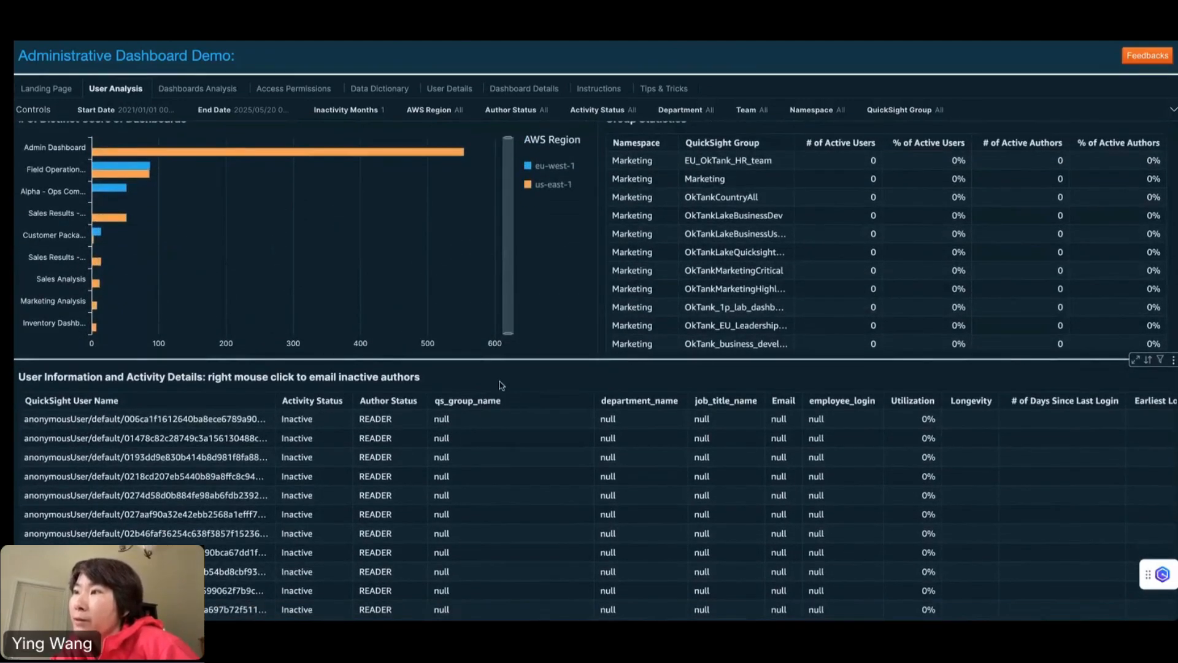
Open the Dashboards Analysis sheet and review its utilization rankings, weekly click rate charts, distinct user activity chart and top-dashboard tables
click(222, 90)
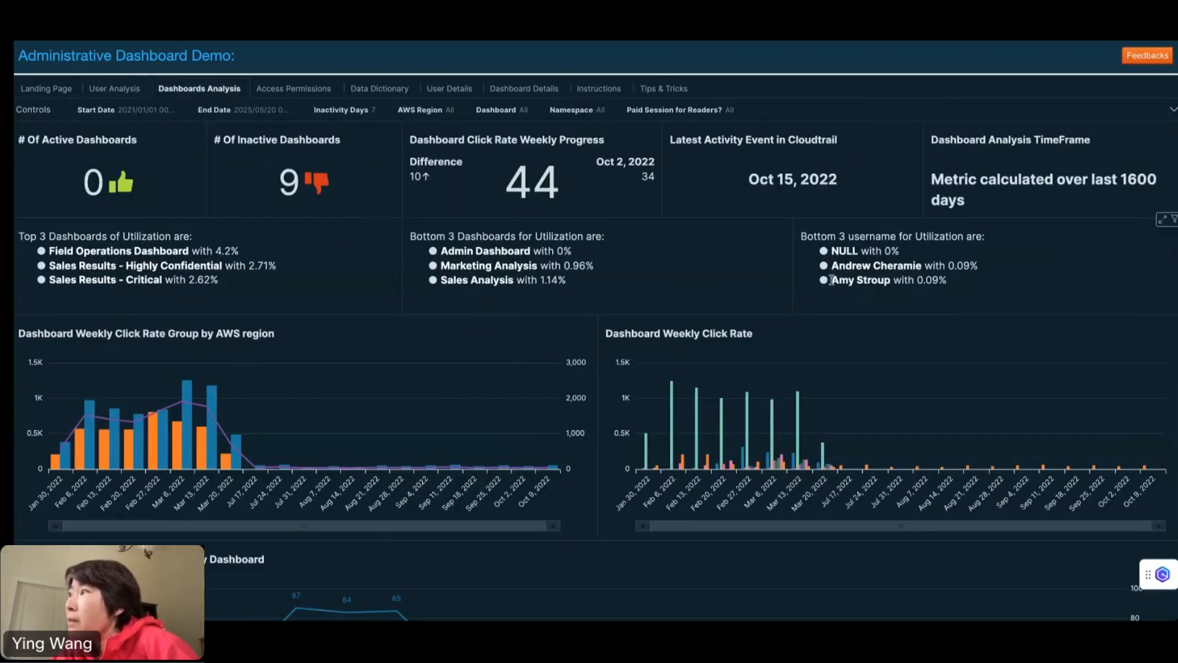
drag(915, 236, 966, 237)
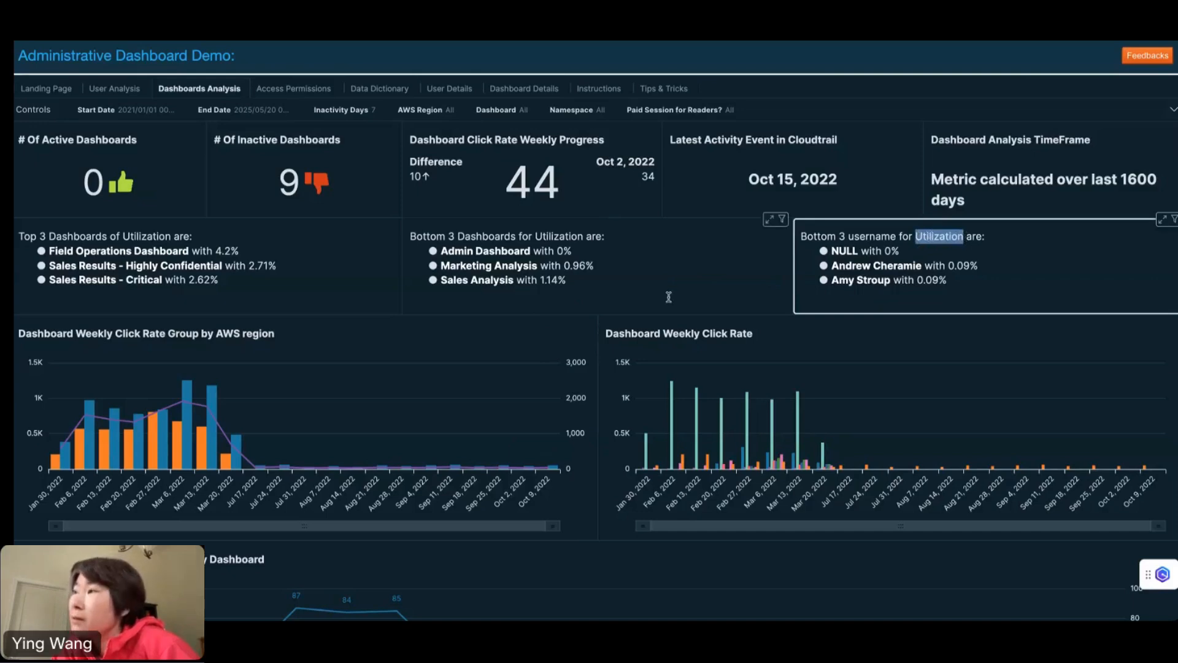
scroll(600, 385, down, 3)
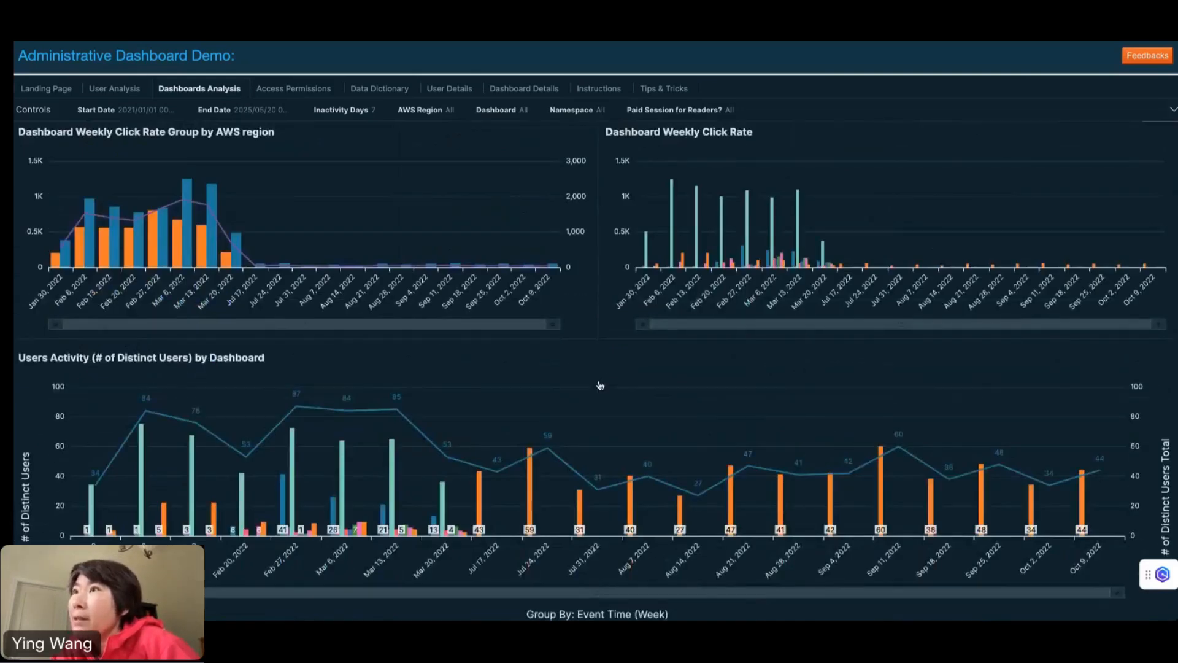
scroll(594, 375, down, 3)
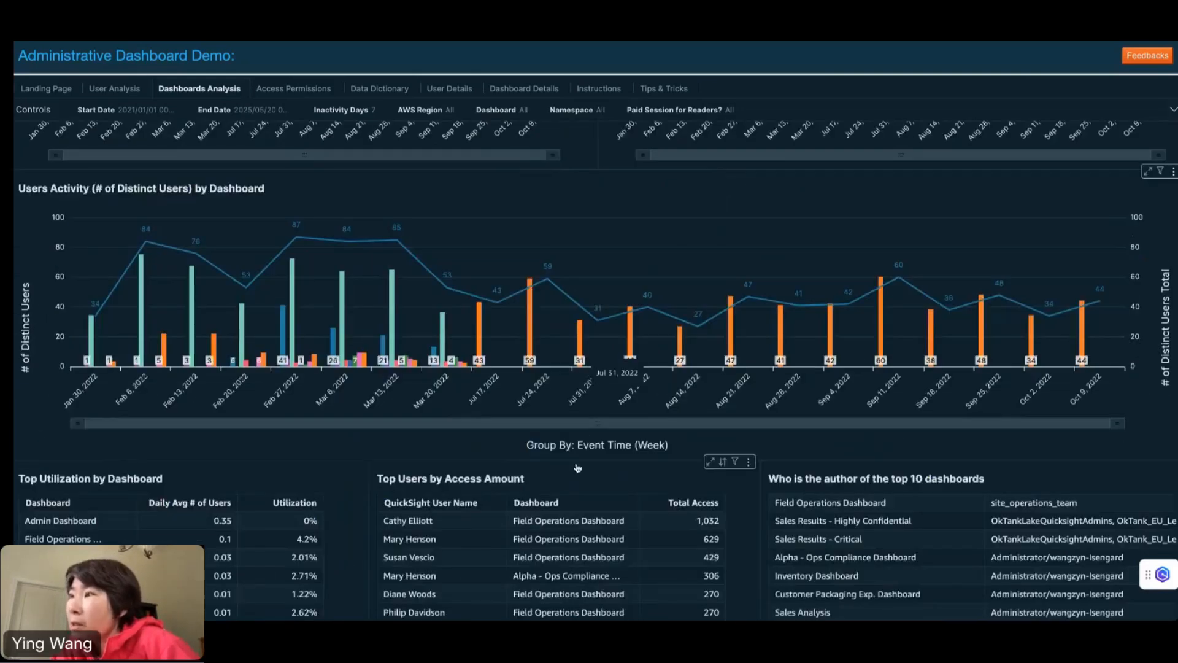
scroll(577, 468, down, 1)
scroll(577, 468, up, 6)
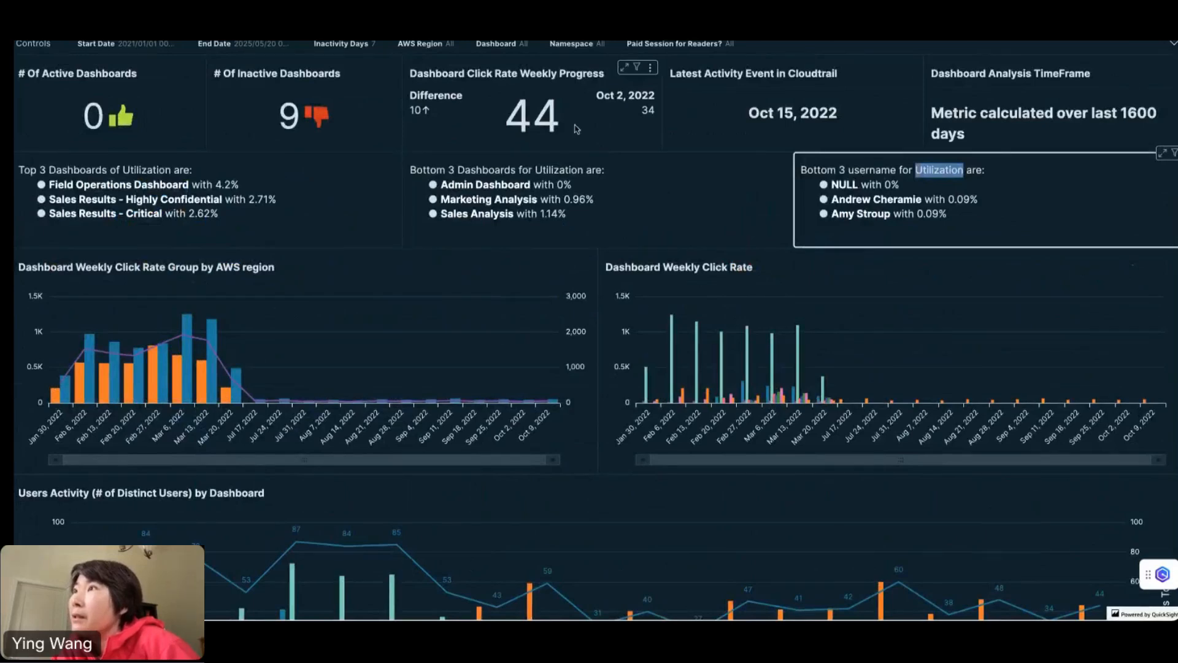
scroll(576, 128, up, 1)
Open the Access Permissions sheet and browse the objects belonging to each user or group, with their ownership and object types
click(305, 90)
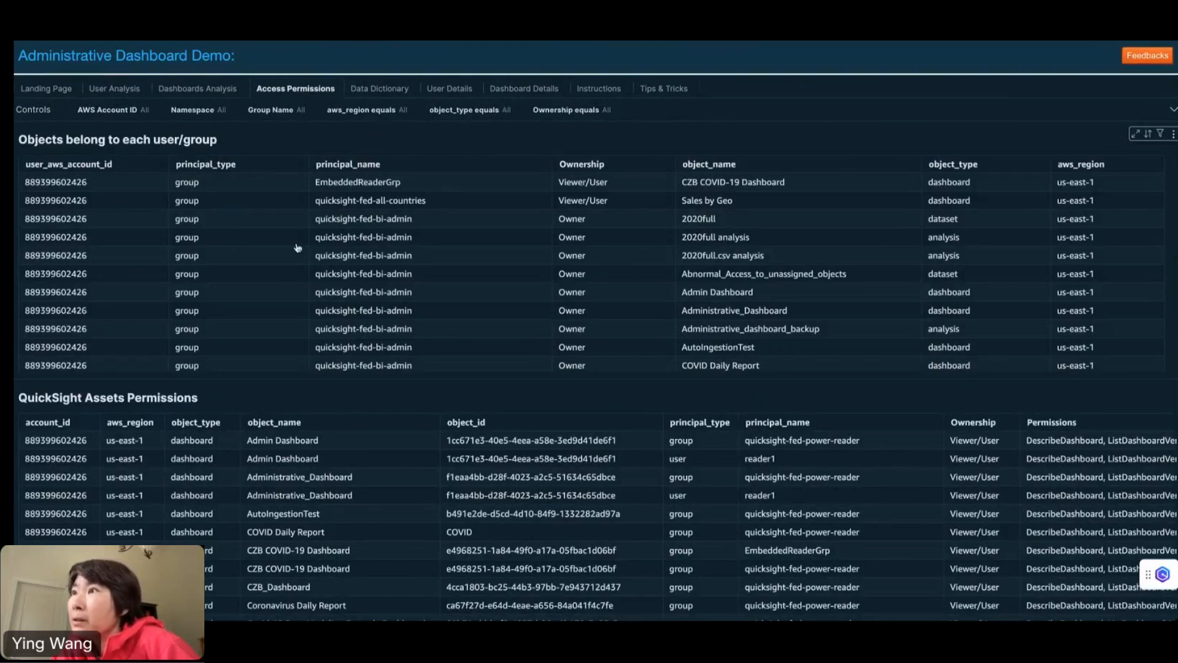
scroll(109, 300, down, 6)
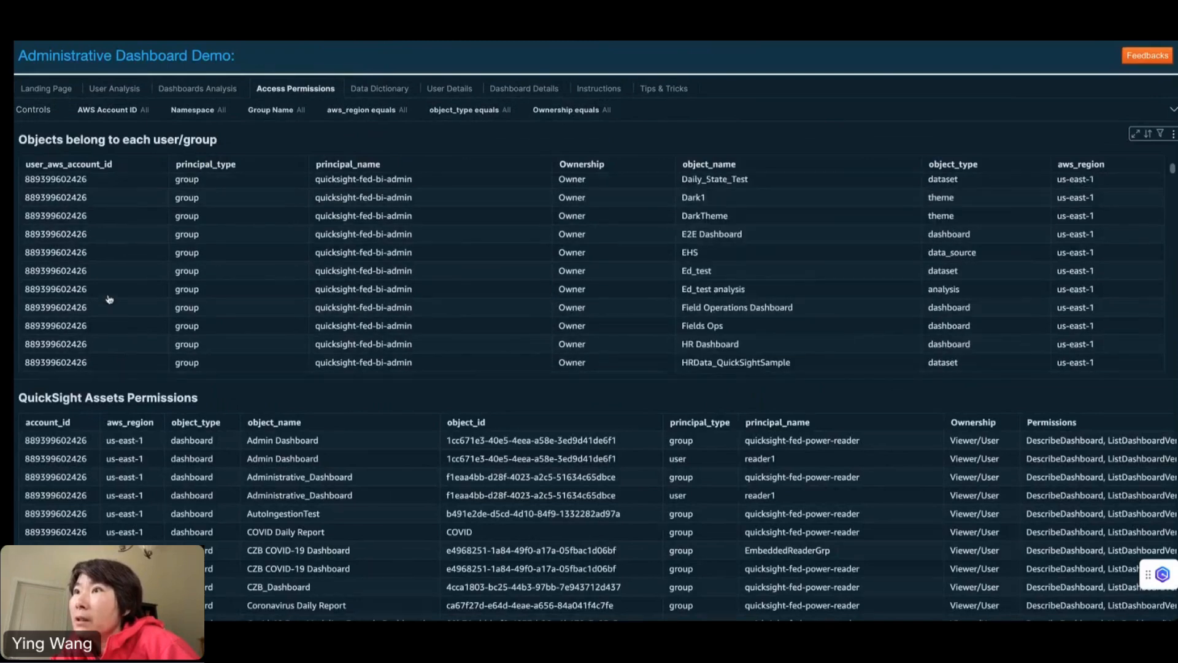
scroll(109, 299, down, 10)
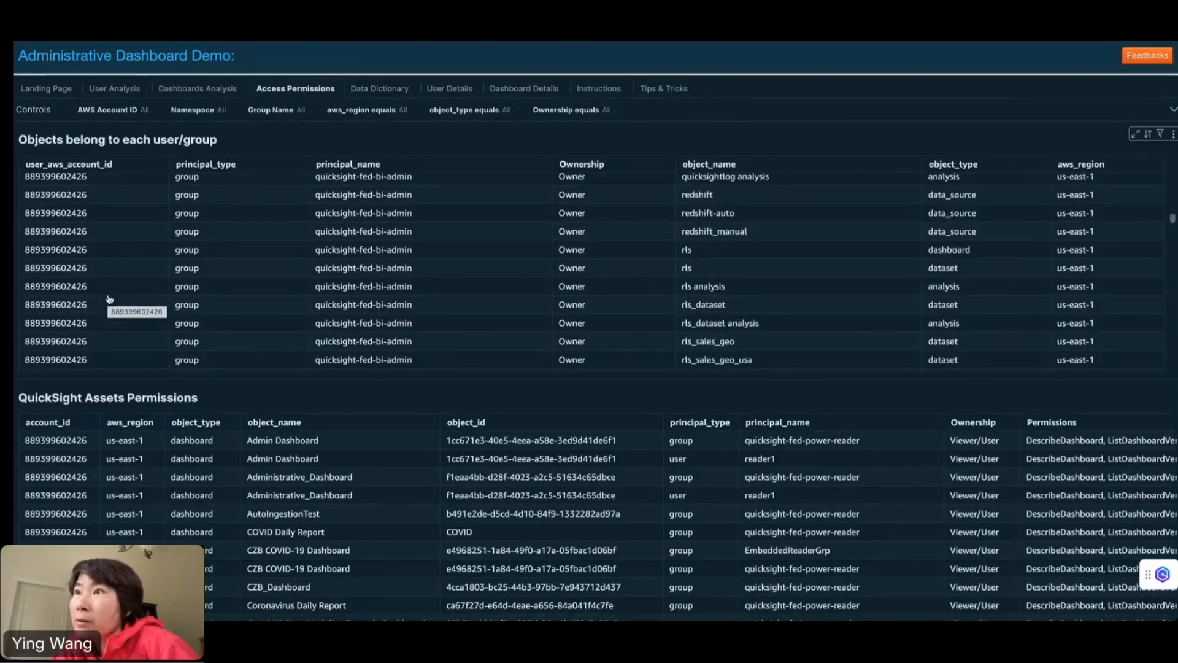
scroll(109, 299, down, 10)
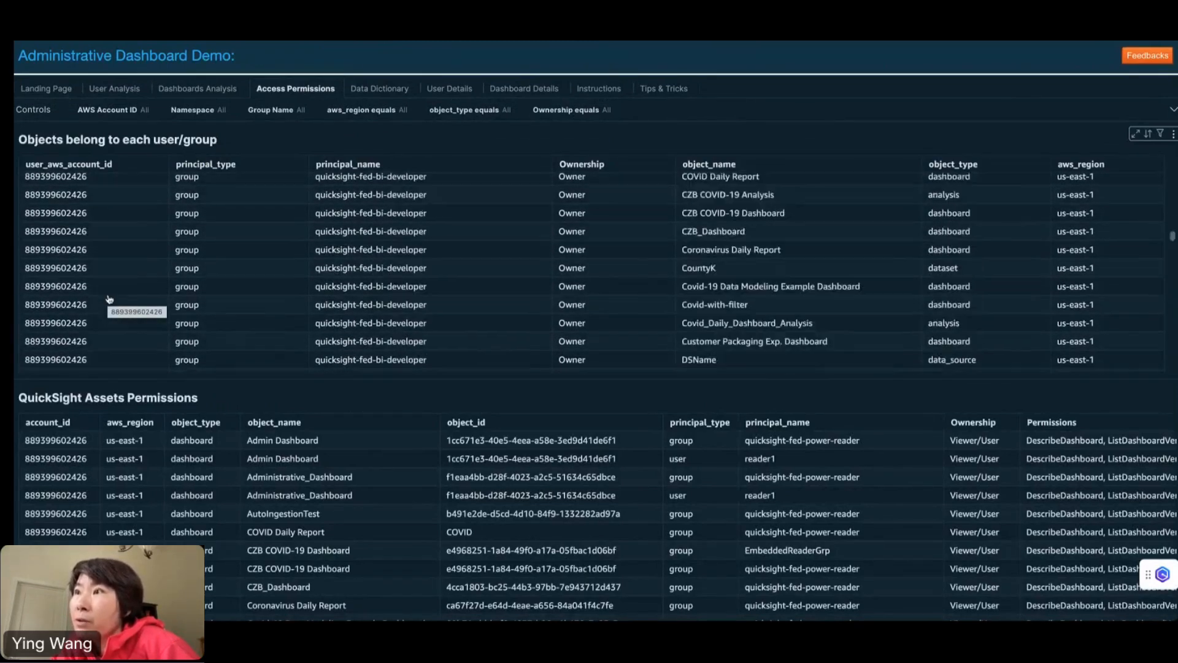
scroll(399, 314, down, 5)
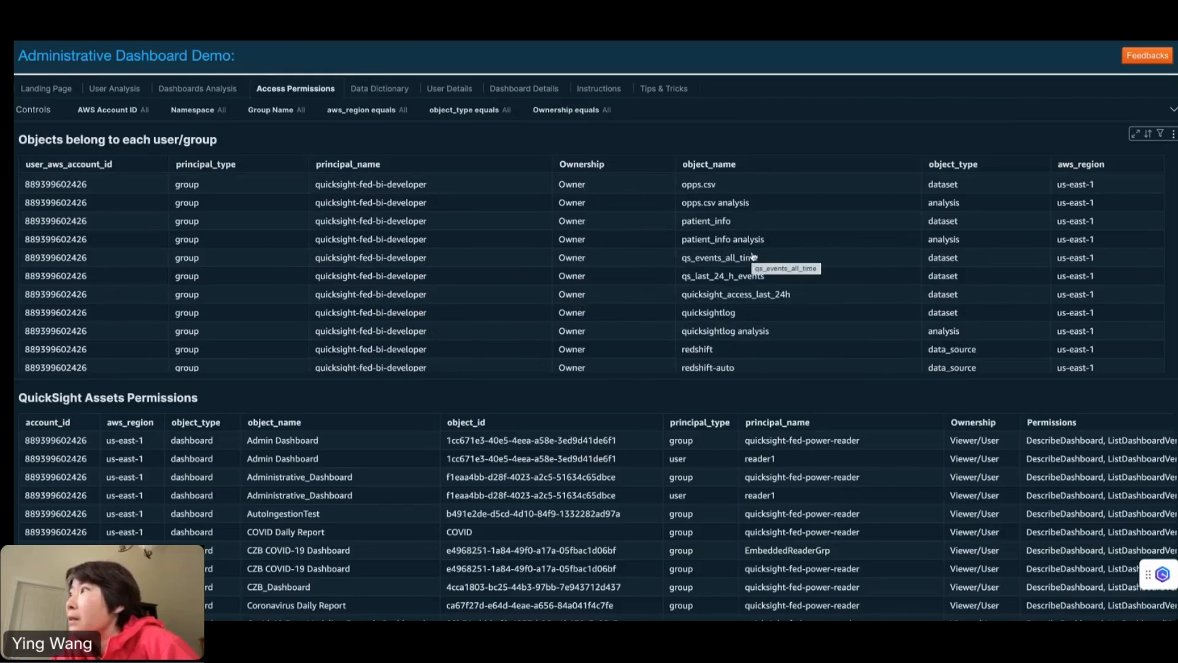
scroll(736, 261, up, 1)
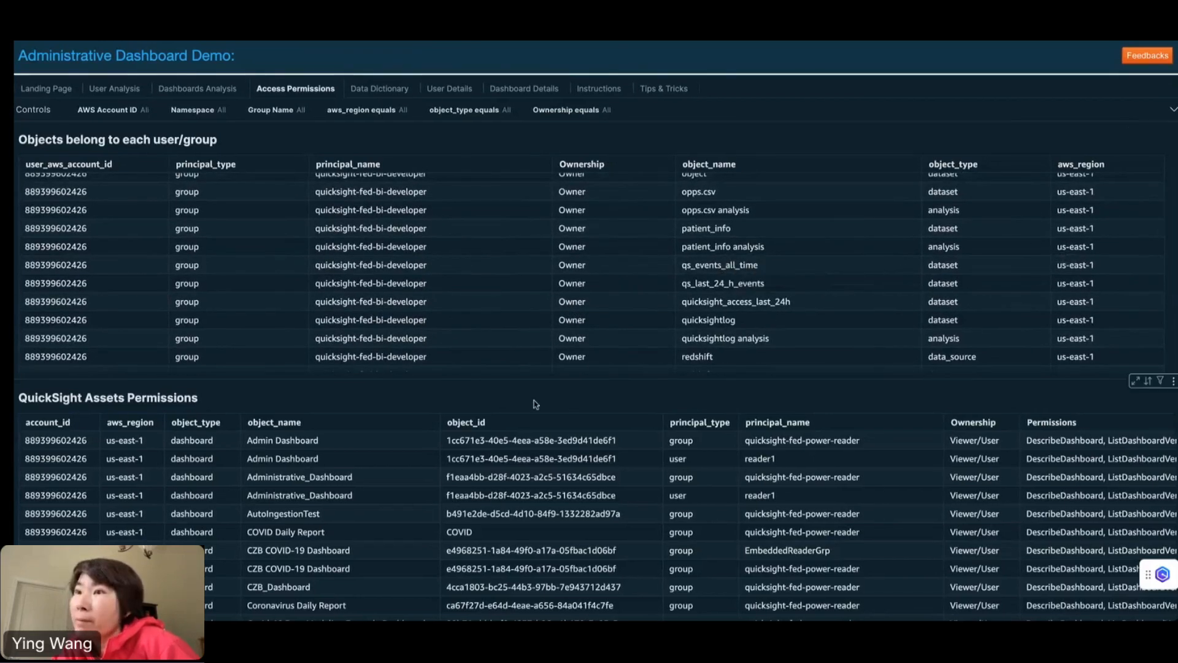
Examine the QuickSight Assets Permissions table, comparing the permissions of viewers and owners, and look over the User Information table below it
scroll(537, 405, down, 3)
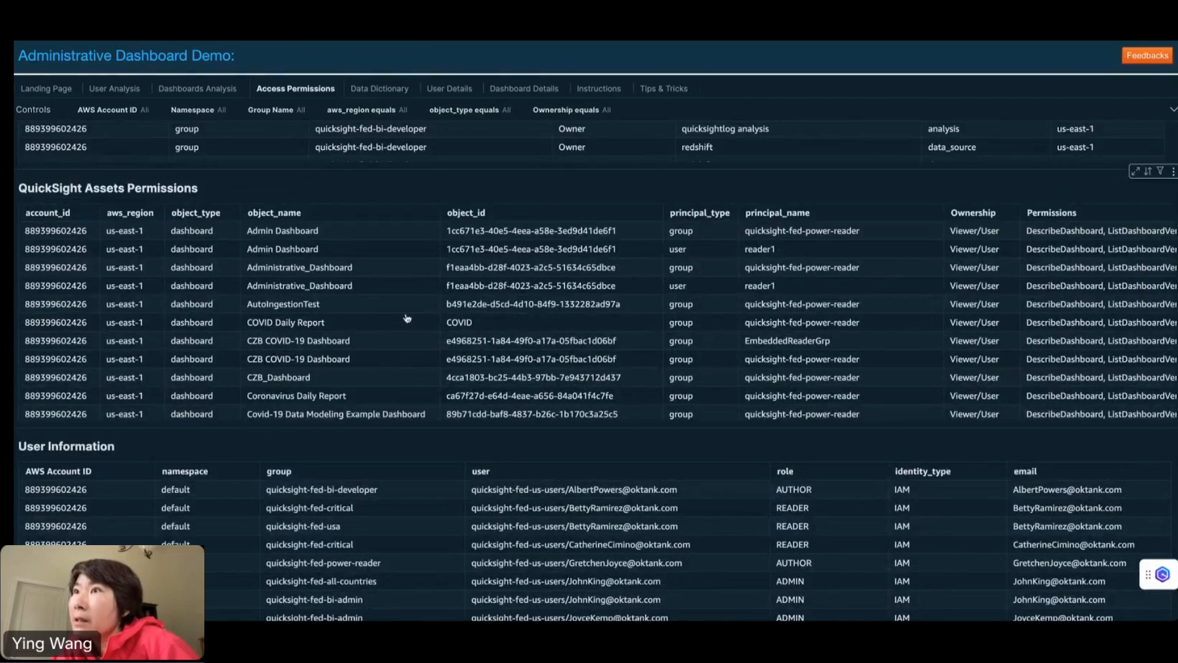
scroll(546, 313, right, 7)
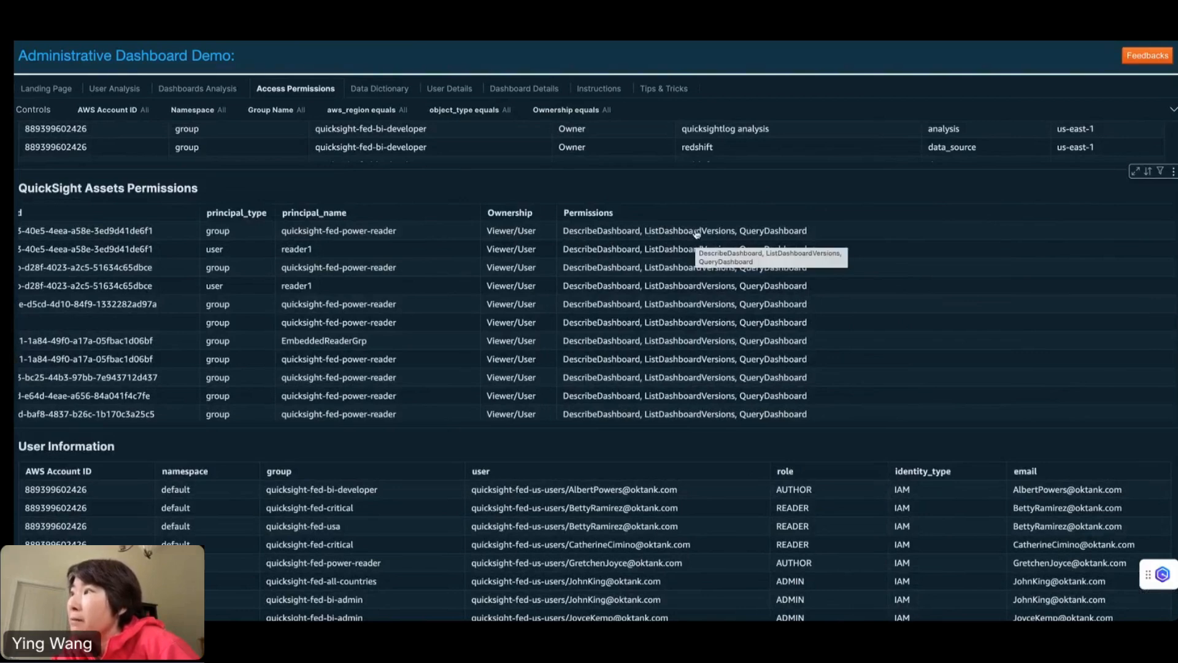
scroll(489, 386, up, 5)
scroll(489, 385, left, 3)
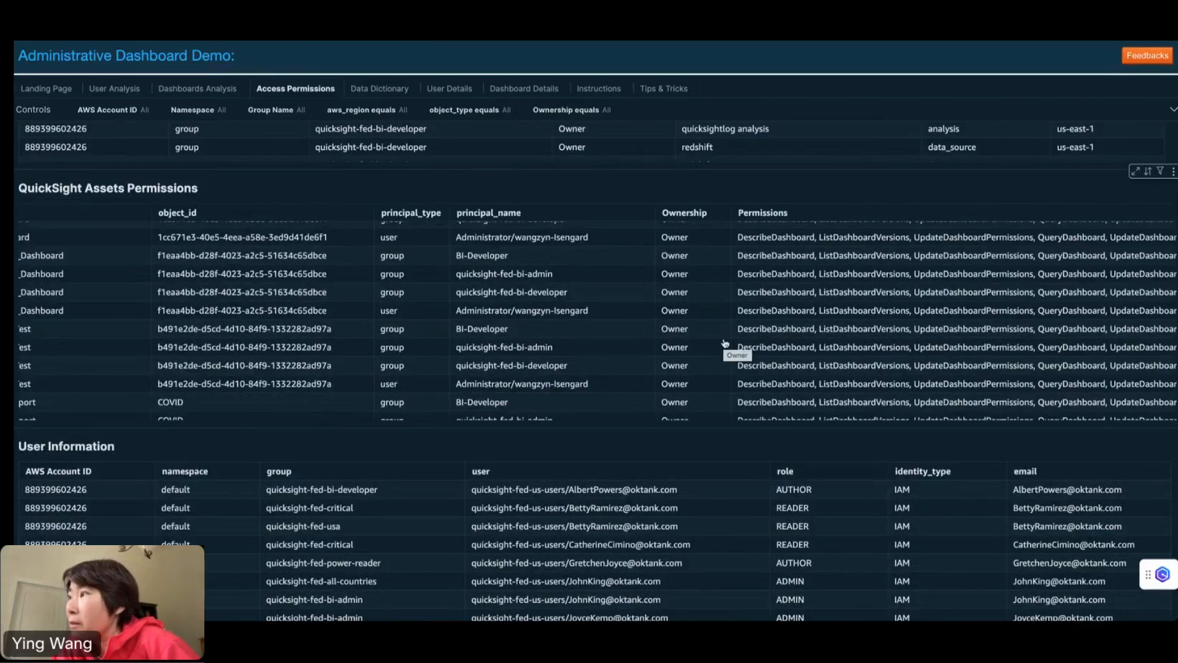
scroll(724, 342, right, 5)
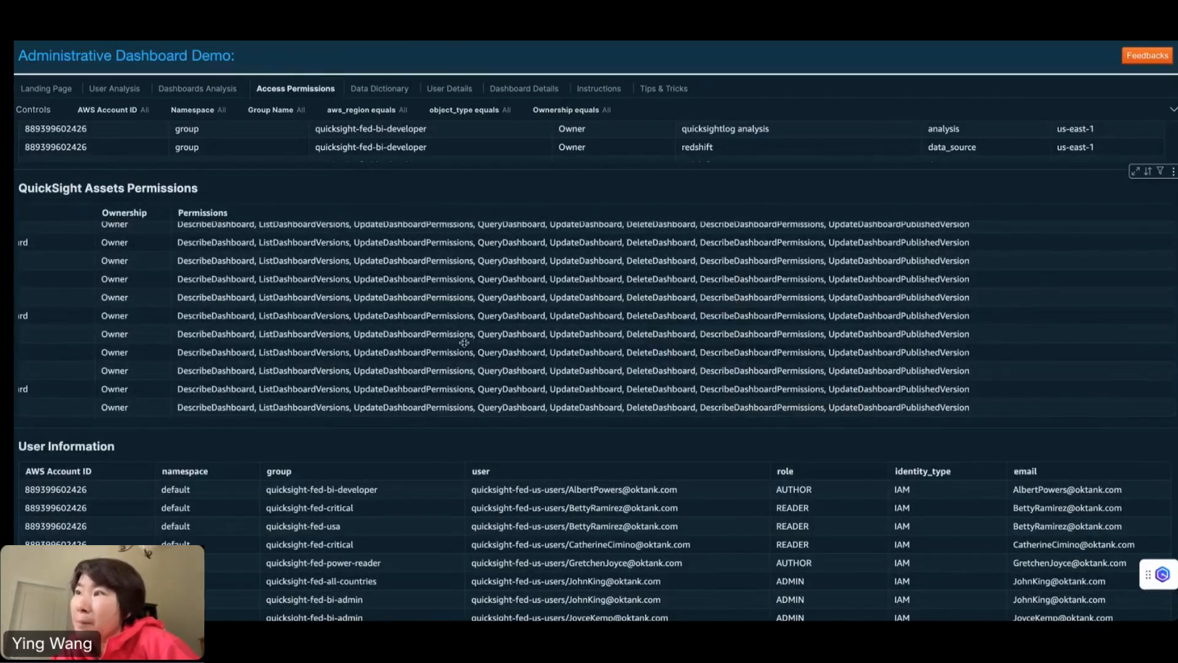
scroll(424, 430, down, 1)
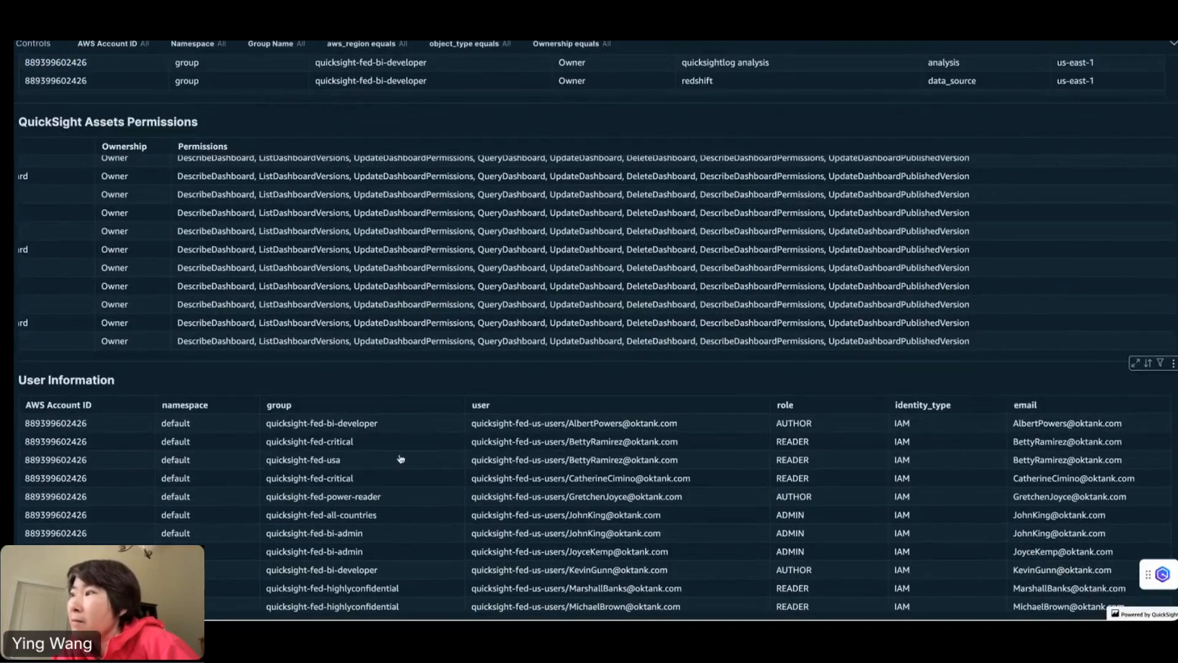
scroll(441, 395, up, 3)
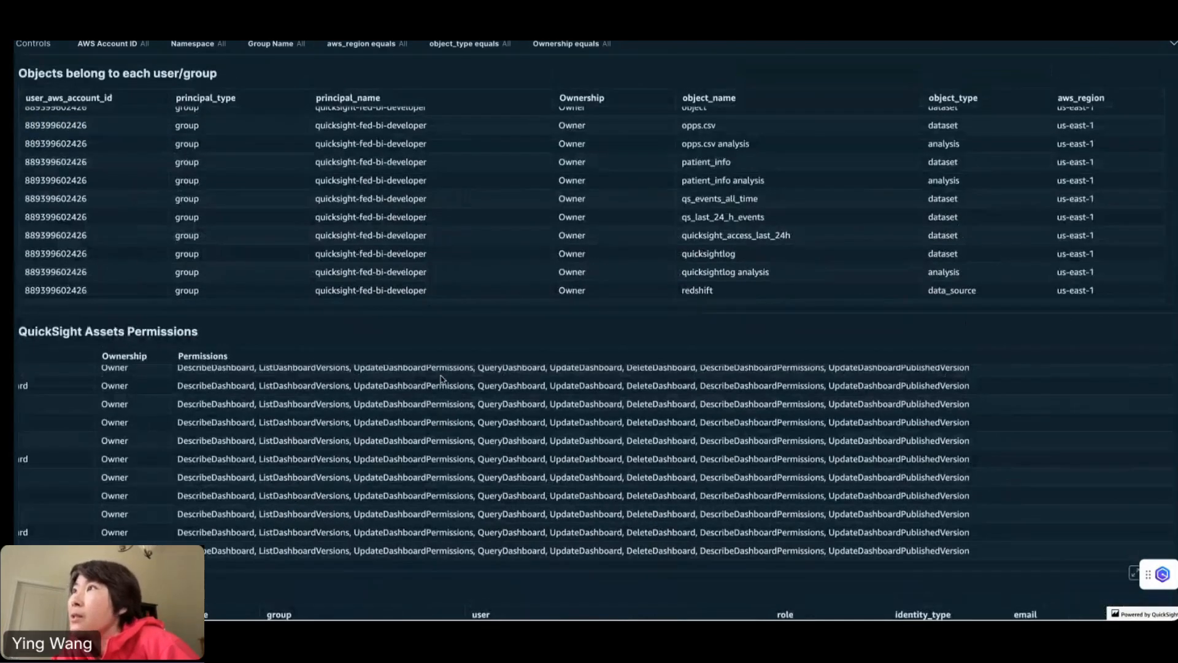
scroll(442, 380, up, 1)
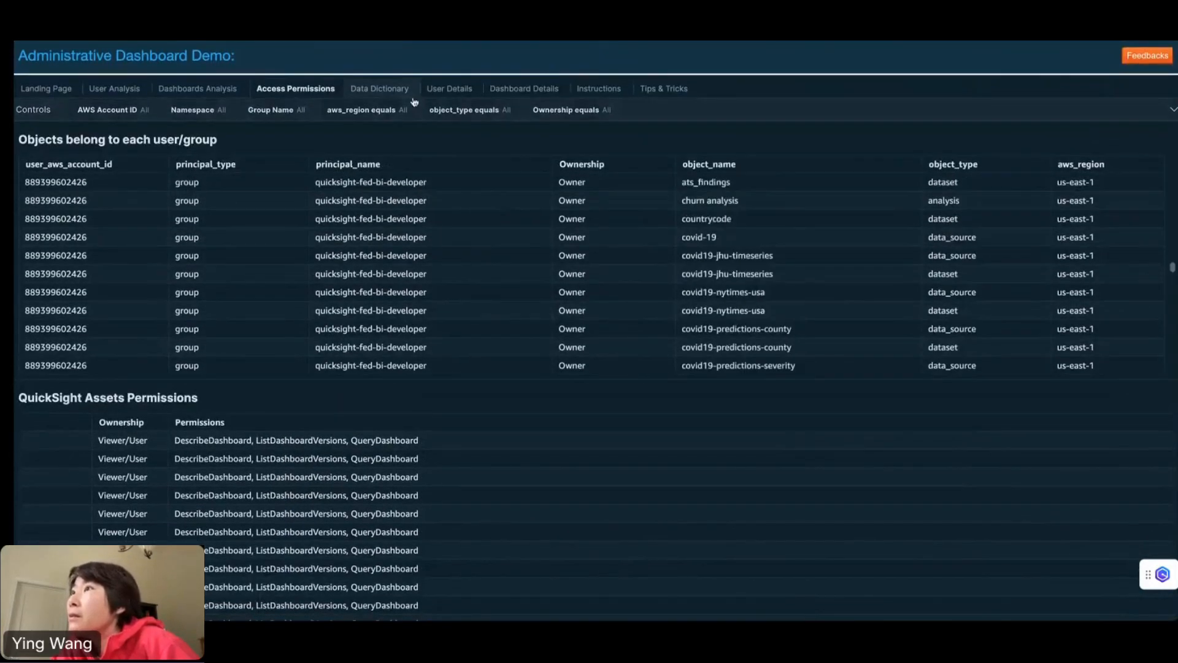
Open the Data Dictionary sheet and examine the Dashboard - Dataset Details columns from the dashboard names through to the SQL query column
click(392, 90)
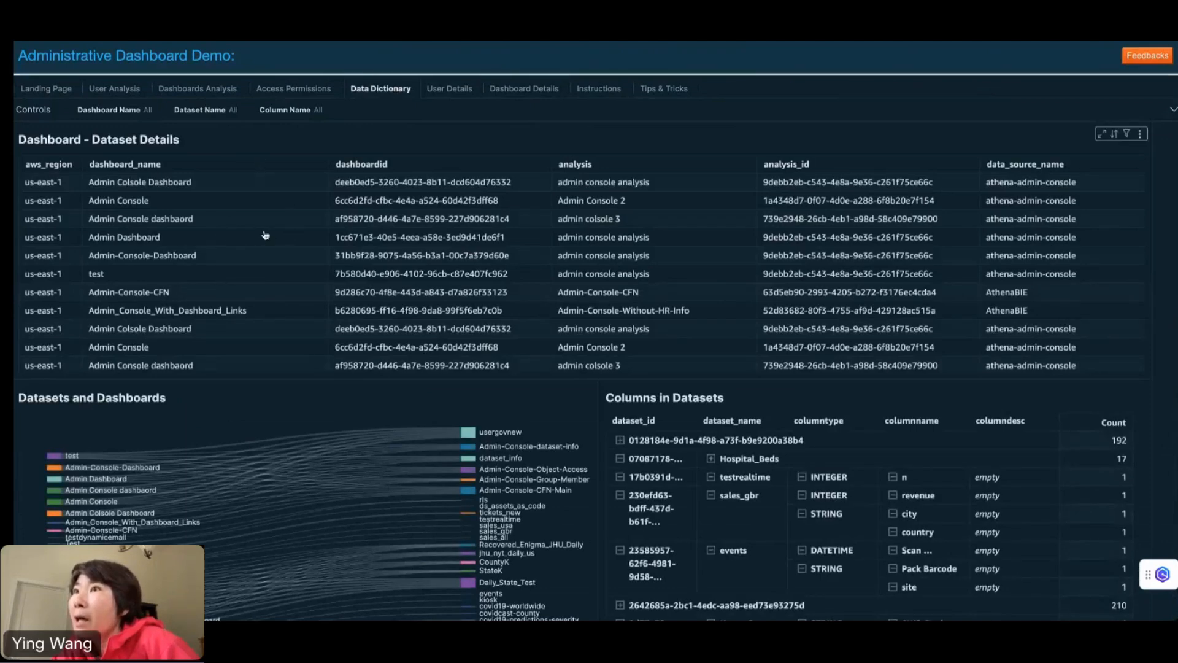
scroll(264, 235, right, 8)
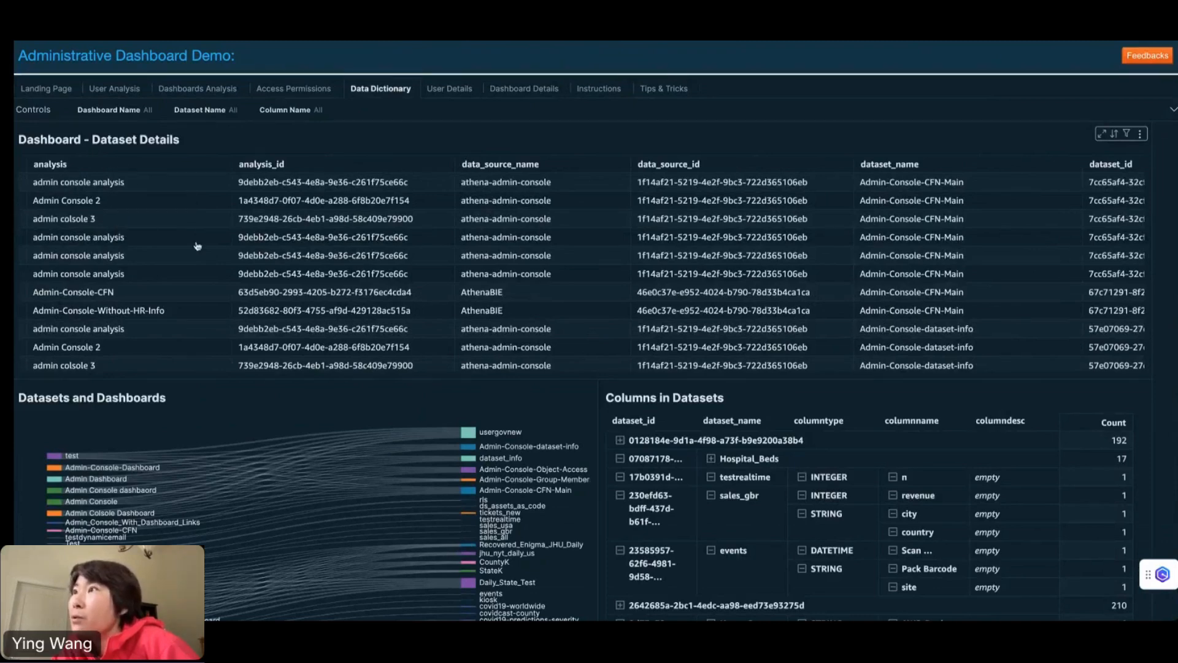
scroll(197, 245, right, 5)
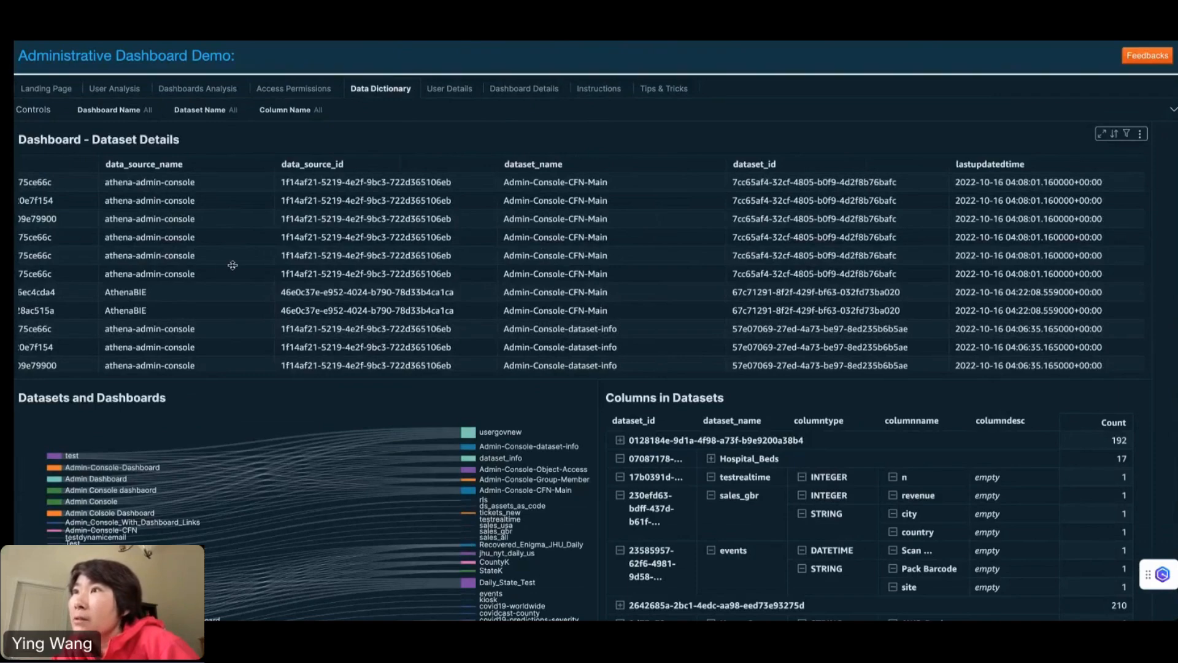
scroll(233, 265, right, 10)
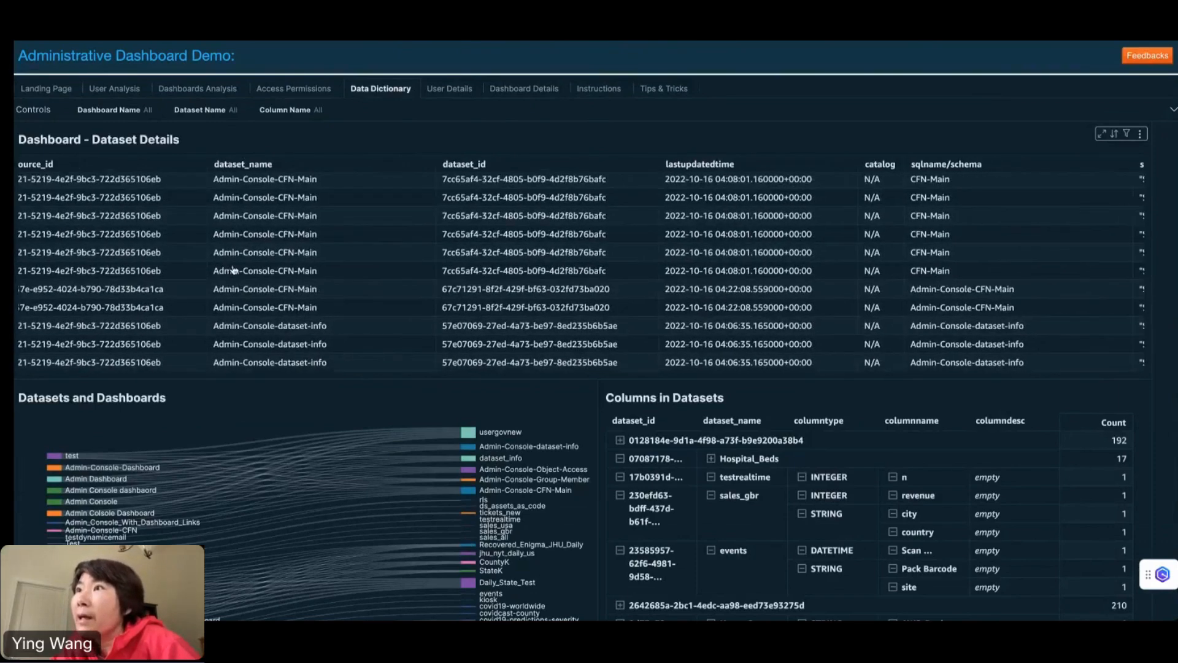
scroll(233, 269, right, 8)
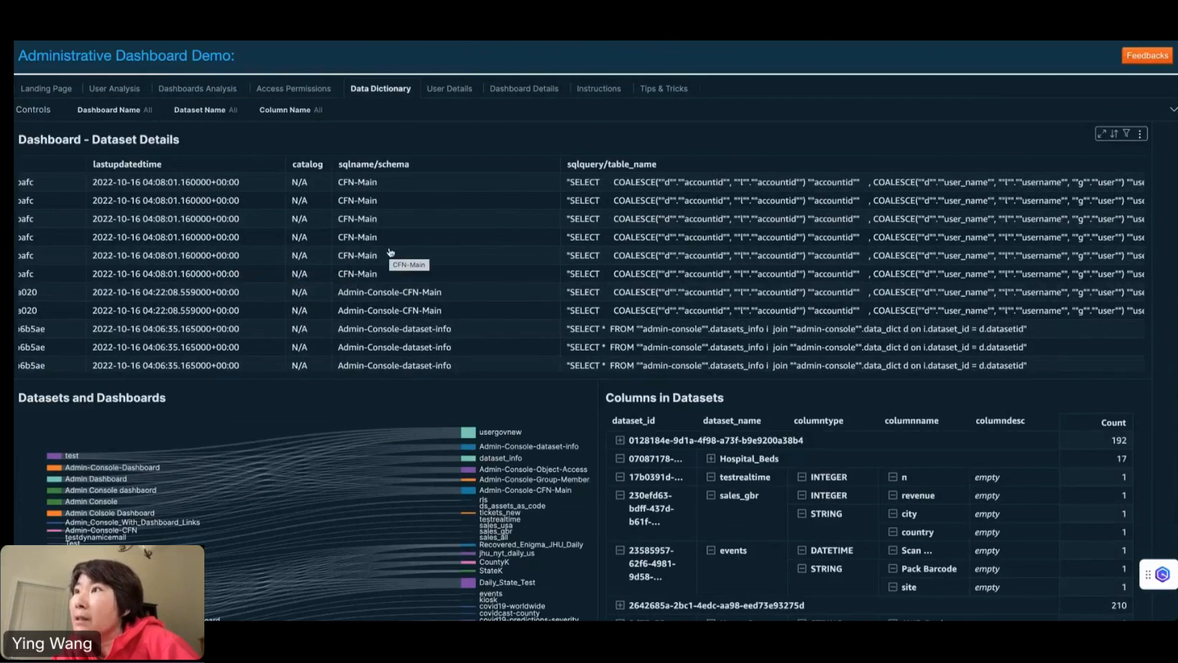
scroll(390, 252, right, 4)
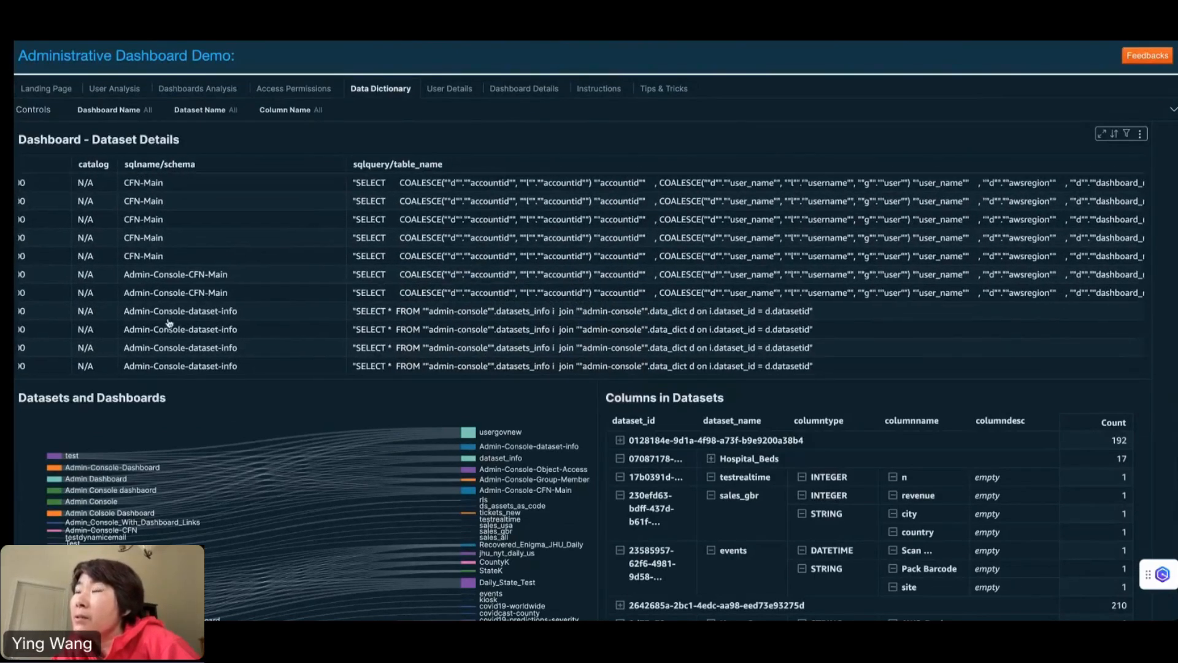
Browse the SQL queries behind the datasets in the Dashboard - Dataset Details table
scroll(415, 282, right, 6)
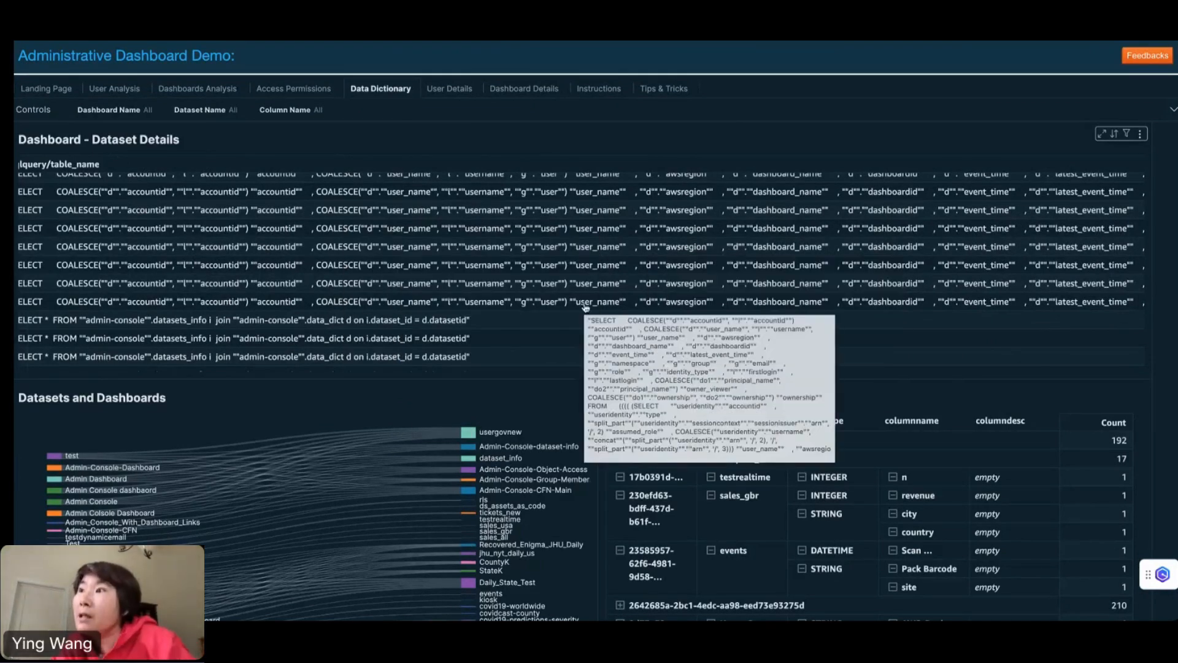
scroll(584, 307, down, 3)
scroll(585, 307, down, 10)
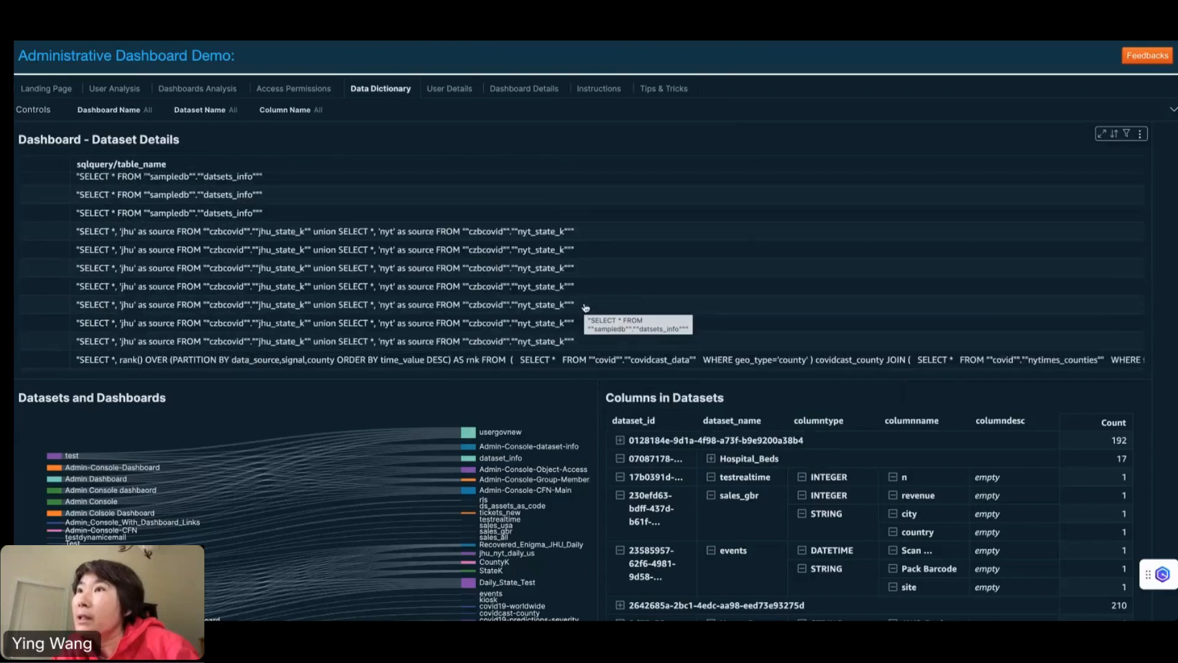
scroll(585, 306, down, 5)
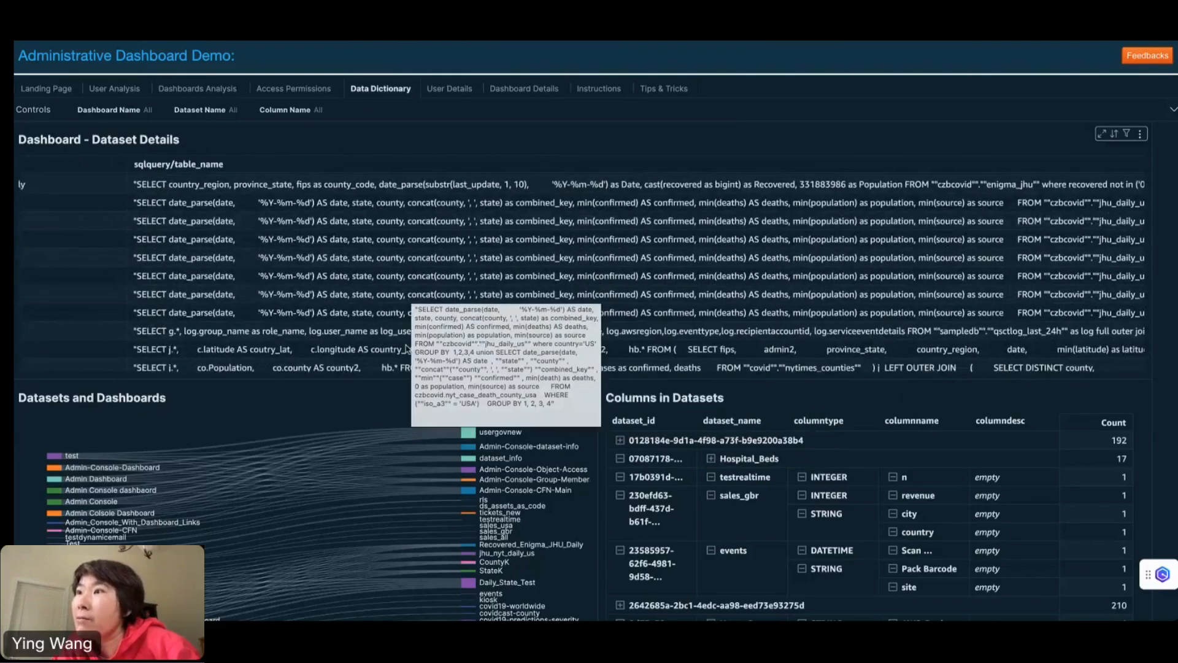
Review the Datasets and Dashboards flow diagram and the Columns in Datasets table, and return to the start of the Data Dictionary sheet
scroll(340, 404, down, 2)
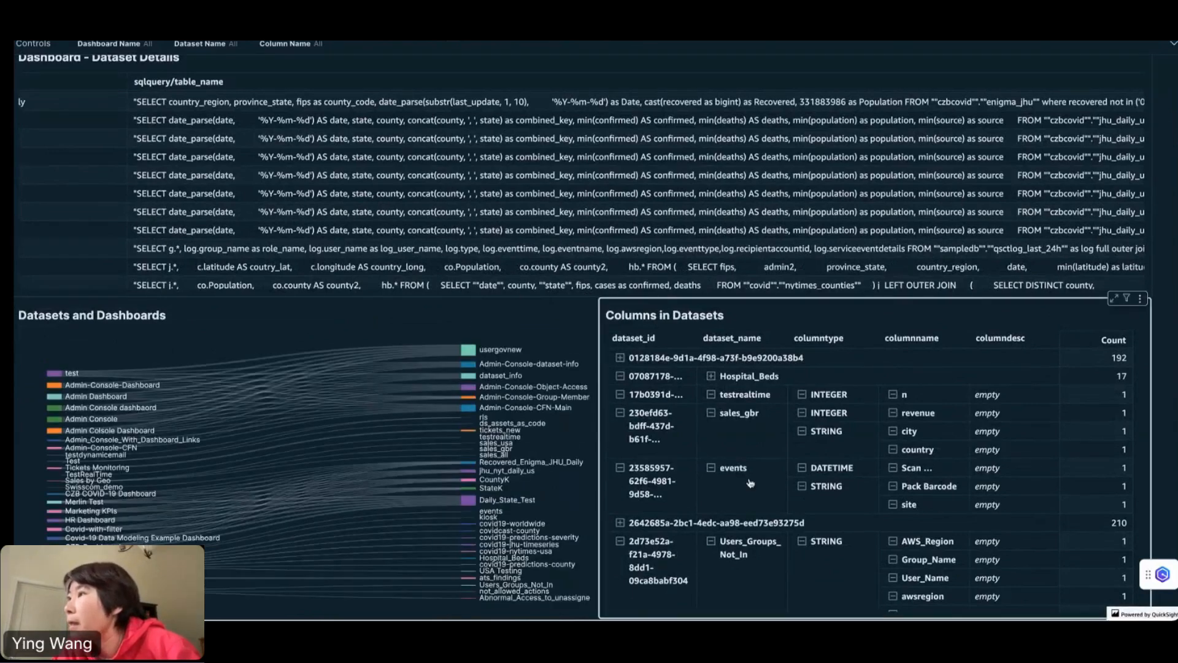
scroll(750, 483, down, 1)
scroll(749, 481, down, 3)
scroll(773, 473, up, 6)
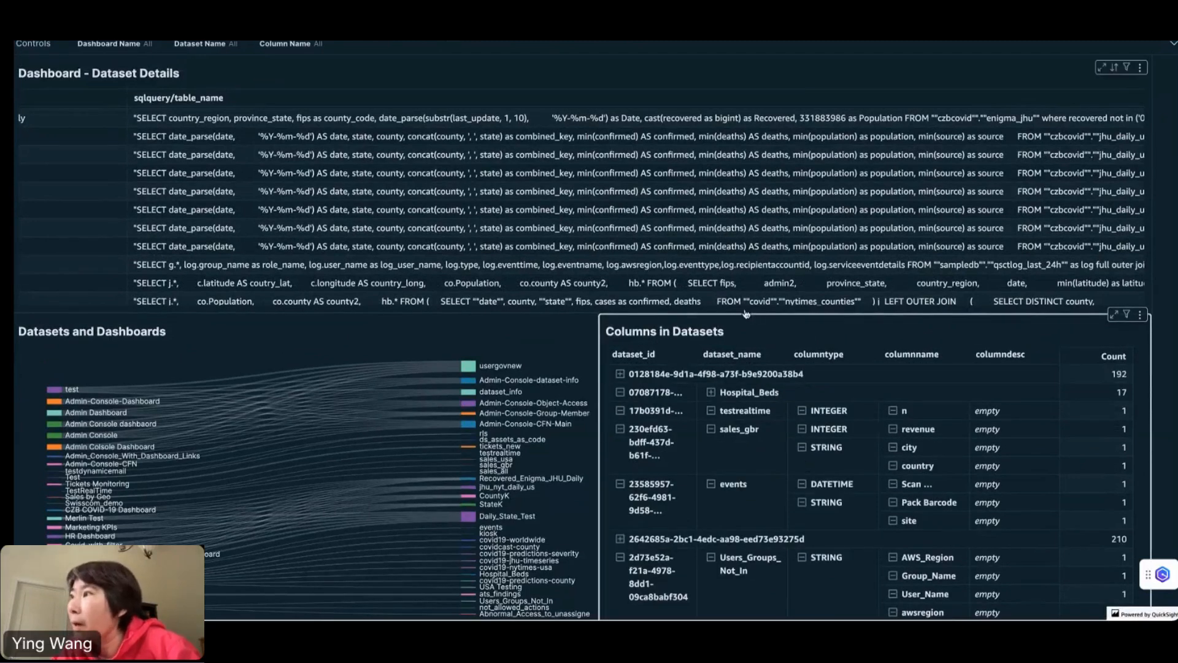
scroll(746, 313, down, 1)
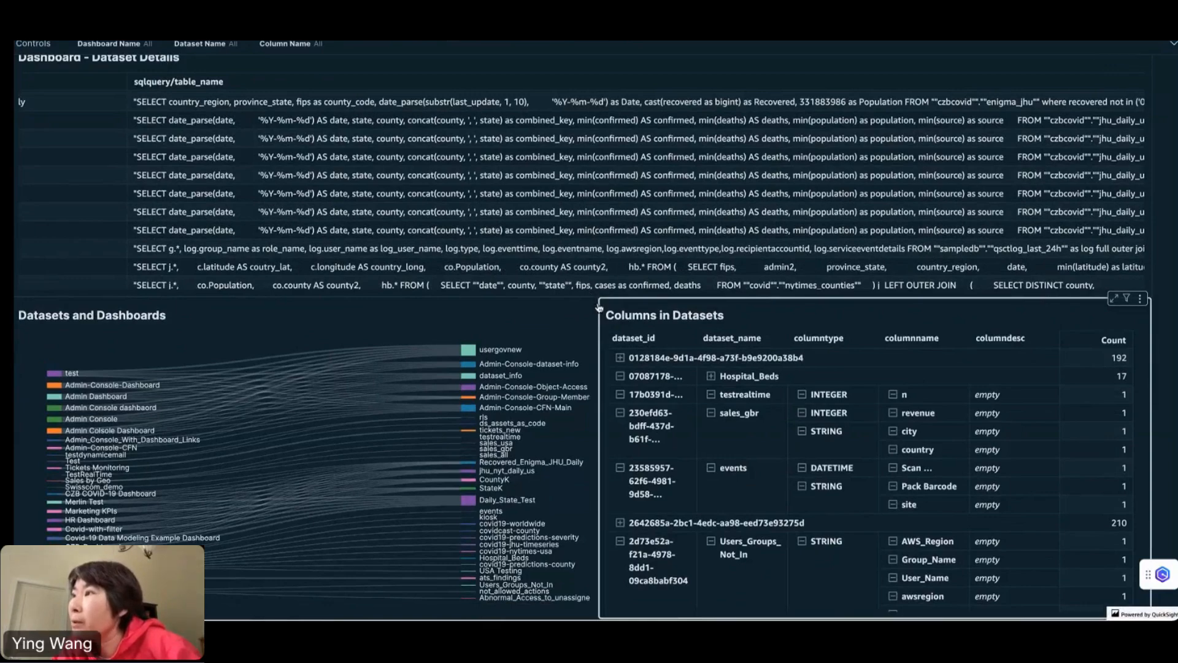
scroll(599, 294, up, 5)
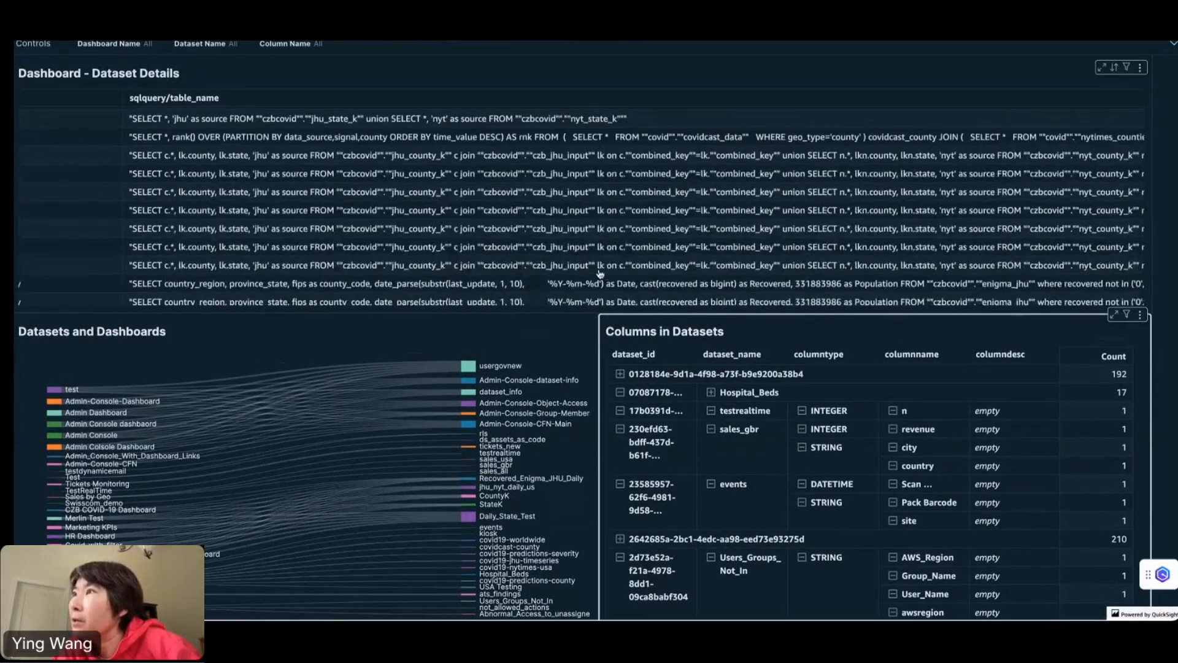
scroll(599, 274, up, 8)
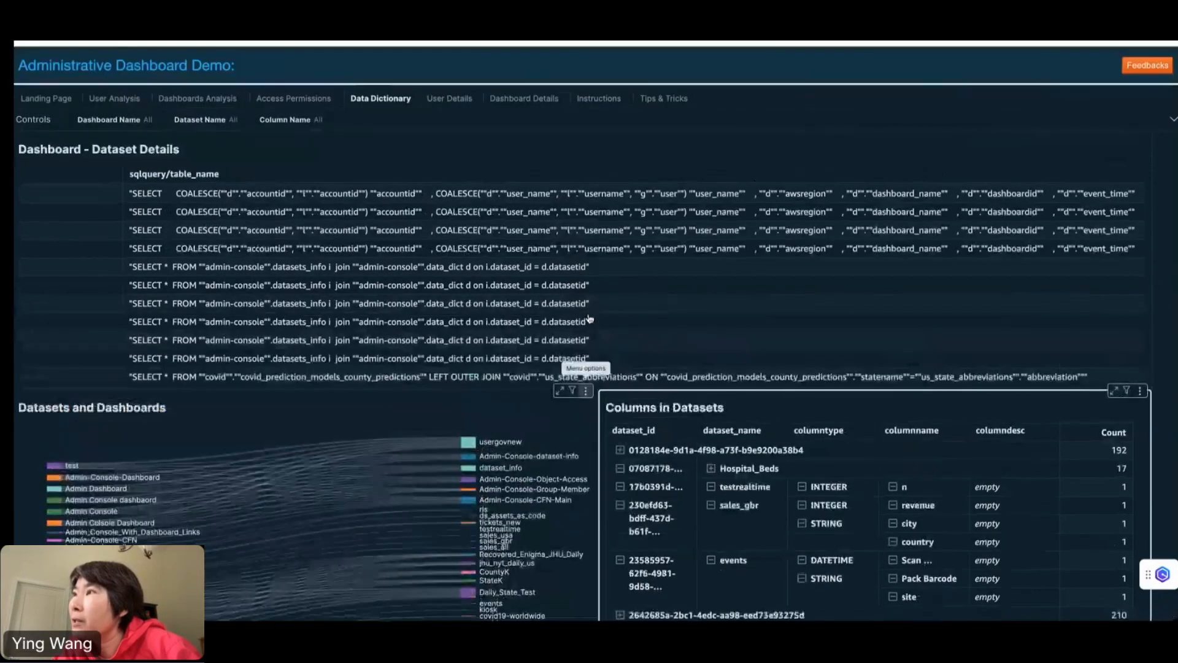
scroll(590, 300, down, 1)
scroll(582, 257, up, 3)
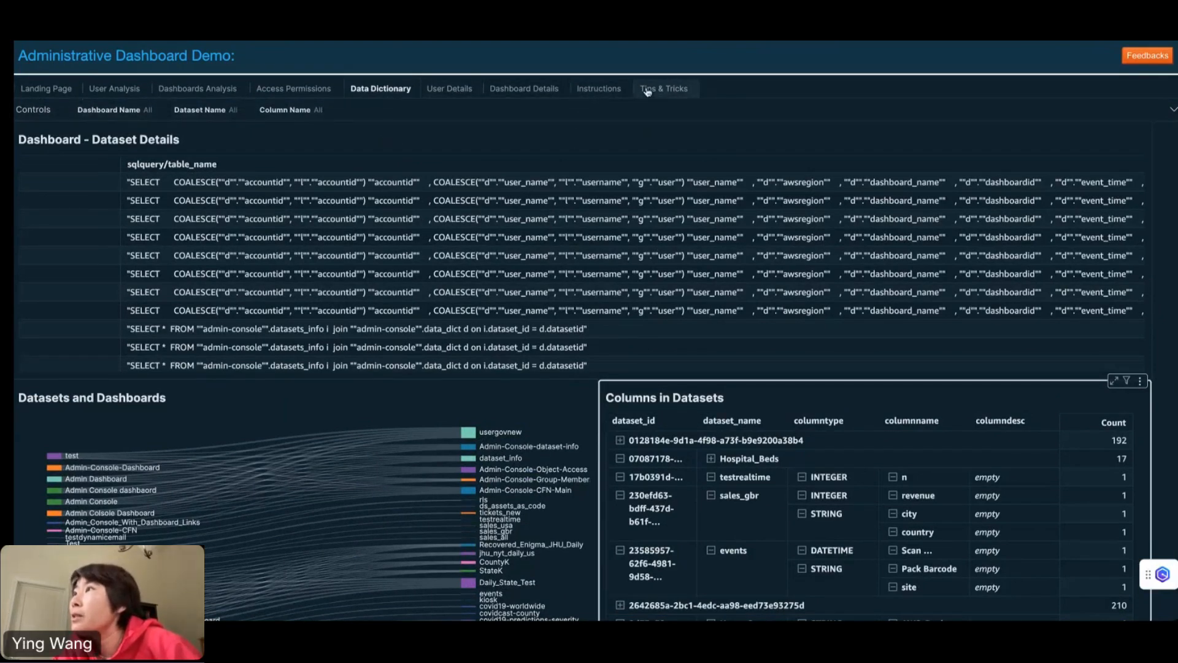
View the CloudFormation deployment steps on the Instructions sheet and the parameter creation guide on the Tips & Tricks sheet
click(592, 90)
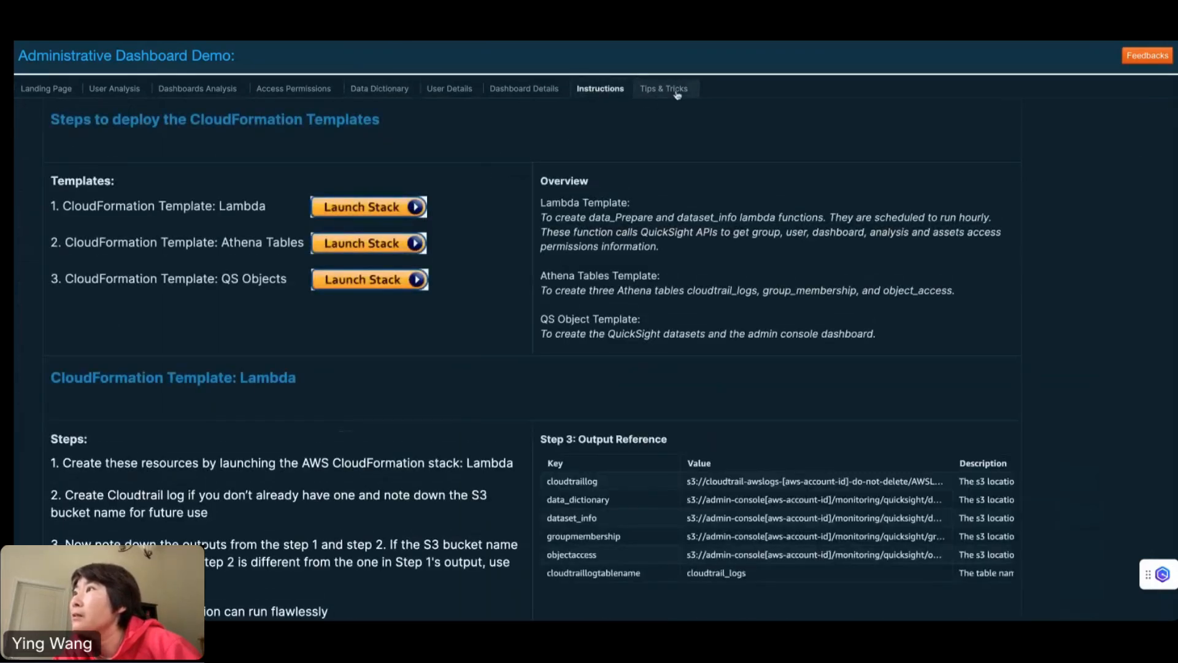
click(655, 89)
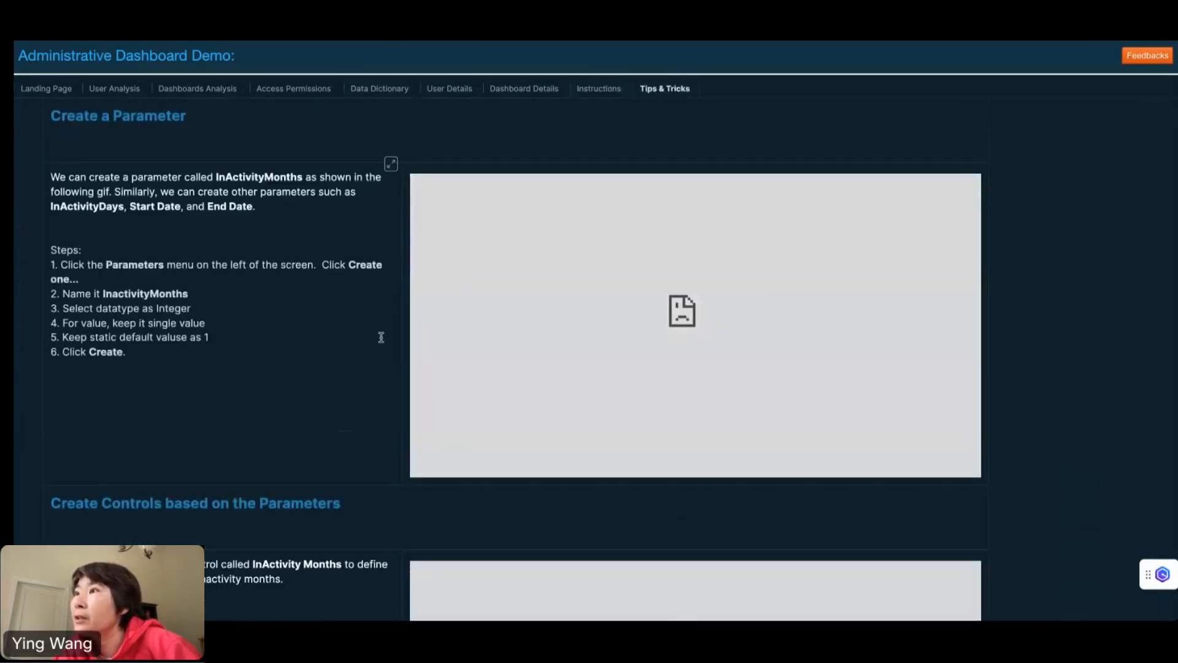
Look through the guides below Create a Parameter on the Tips & Tricks sheet and return to the parameter section
scroll(381, 336, down, 10)
scroll(381, 337, down, 3)
scroll(381, 334, up, 10)
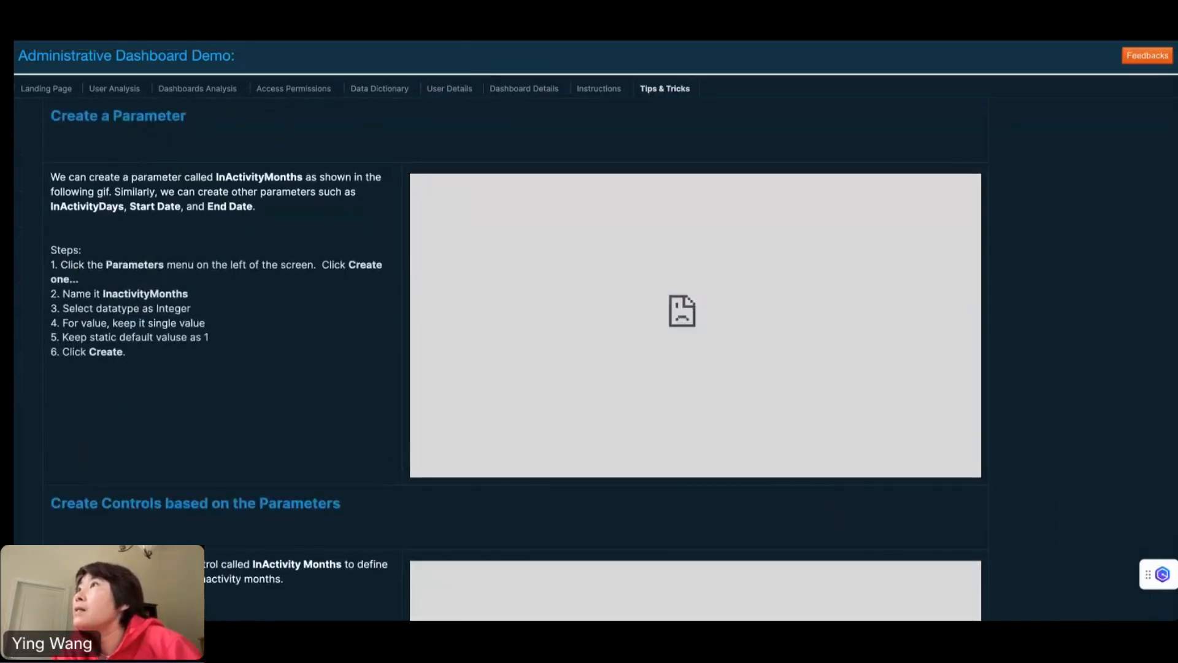
Switch to the Workflow_Glue.ipynb notebook, open the 2020 blog from its link and read the post's introduction
click(478, 42)
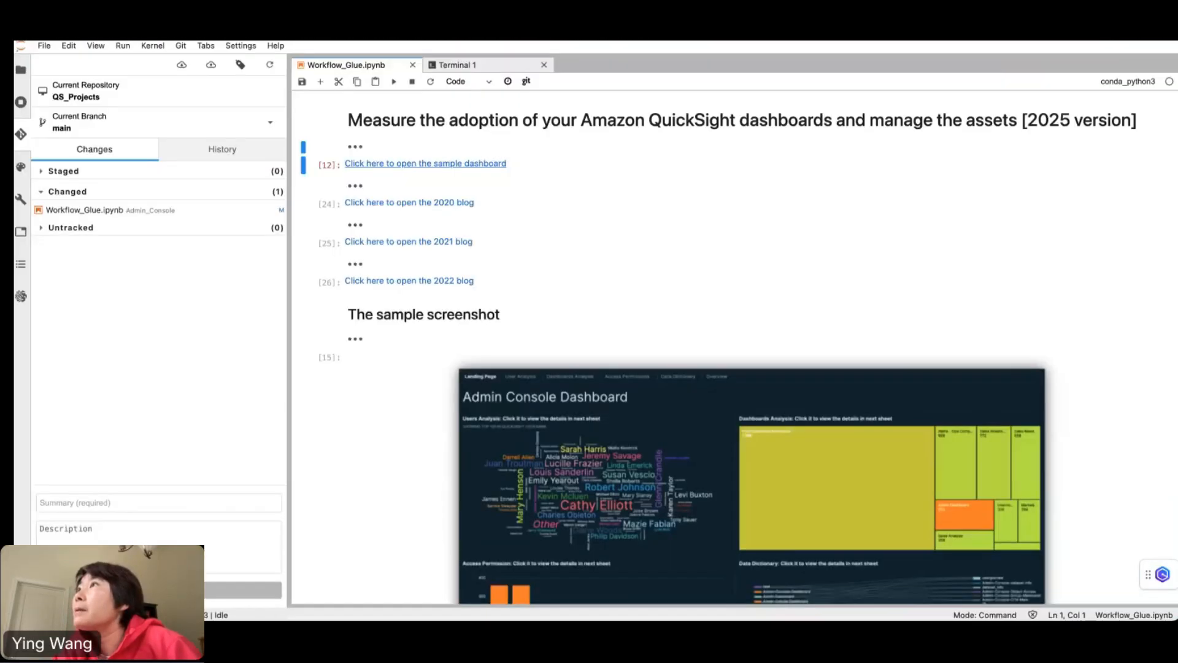
click(435, 206)
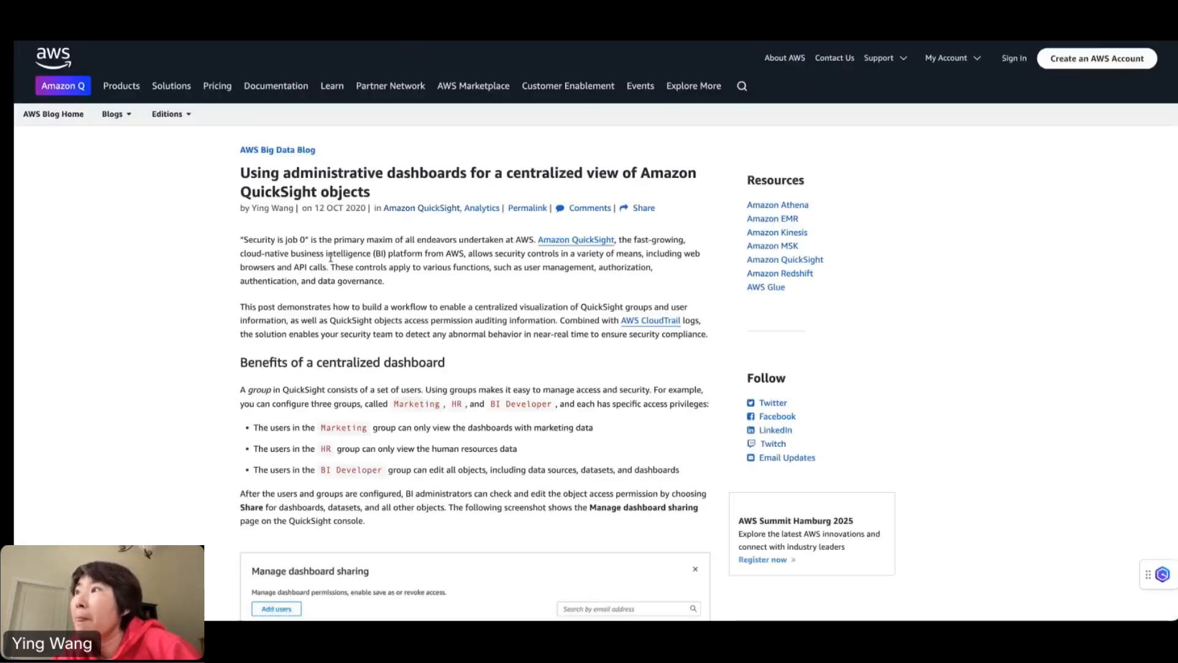
scroll(288, 319, down, 5)
scroll(282, 355, up, 4)
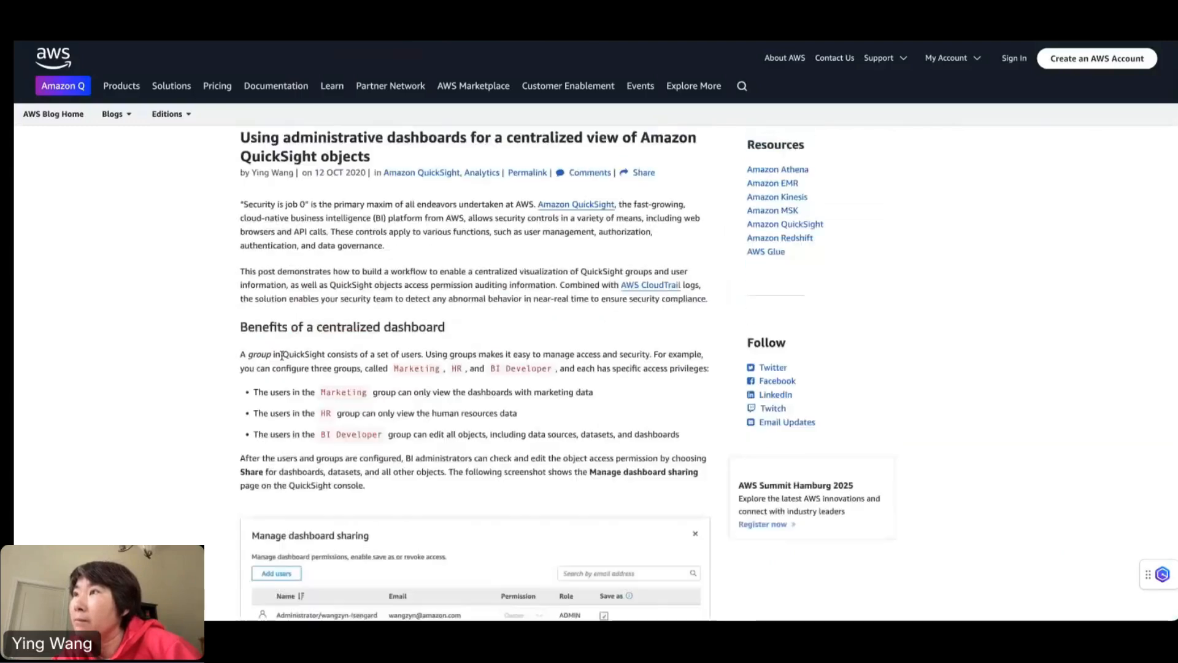
scroll(281, 355, up, 1)
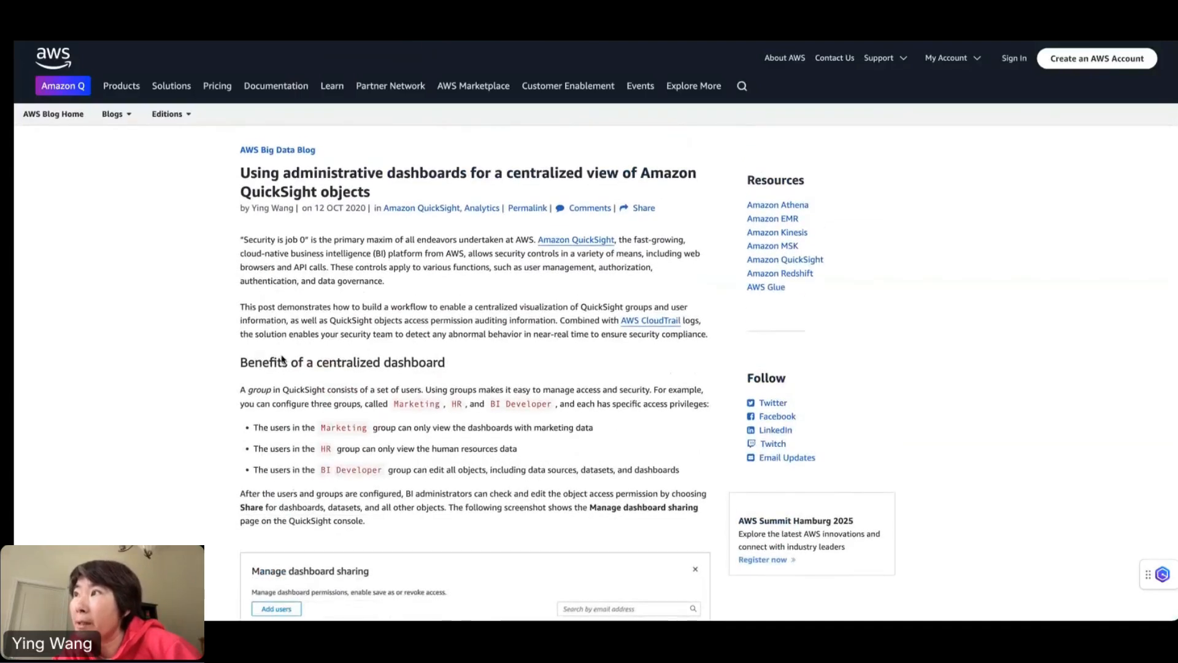
scroll(282, 360, down, 1)
scroll(282, 359, down, 1)
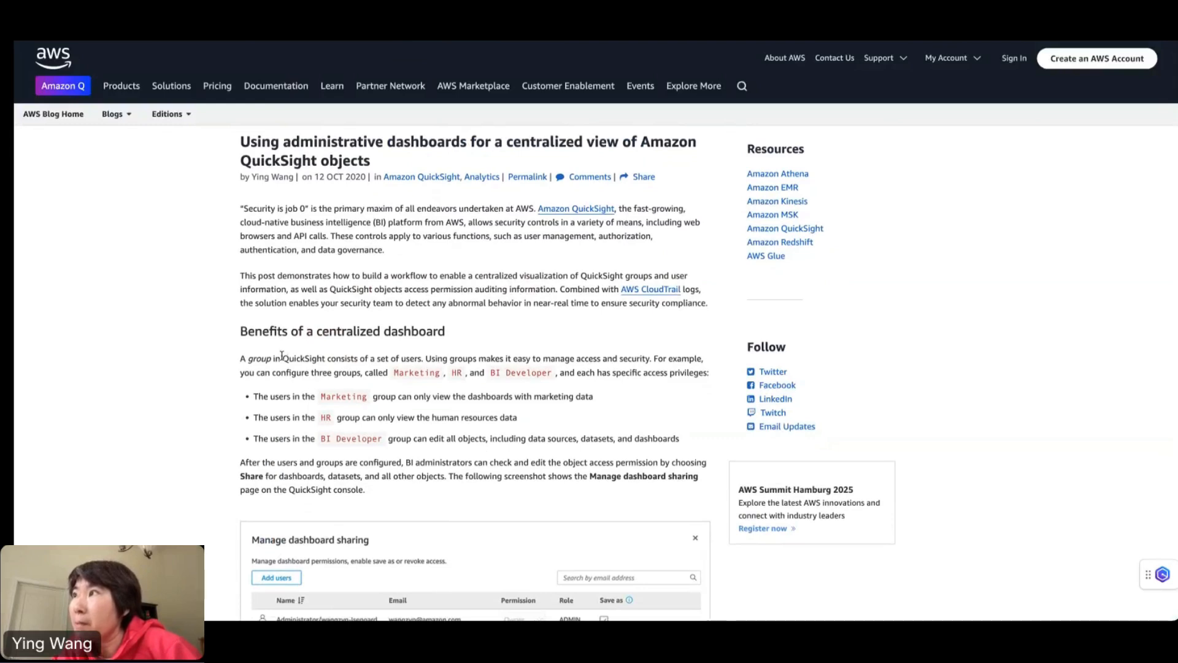
Review the Manage dashboard sharing example and the Solution overview workflow diagram in the 2020 post
scroll(281, 355, down, 3)
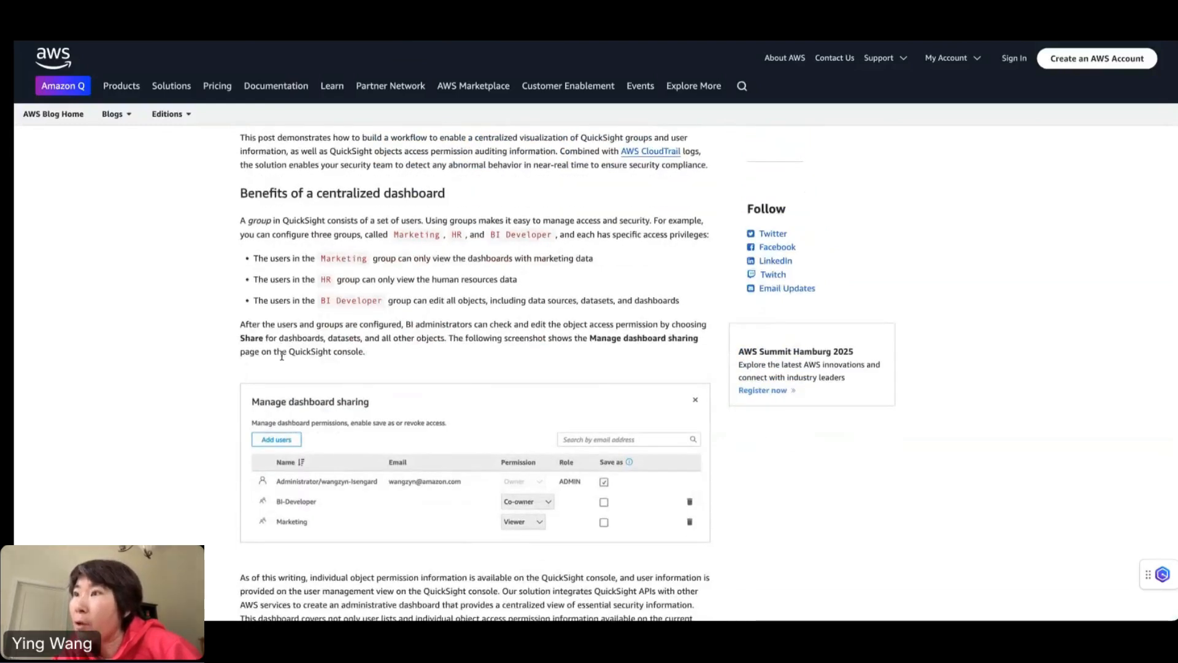
scroll(282, 355, down, 2)
scroll(268, 460, down, 2)
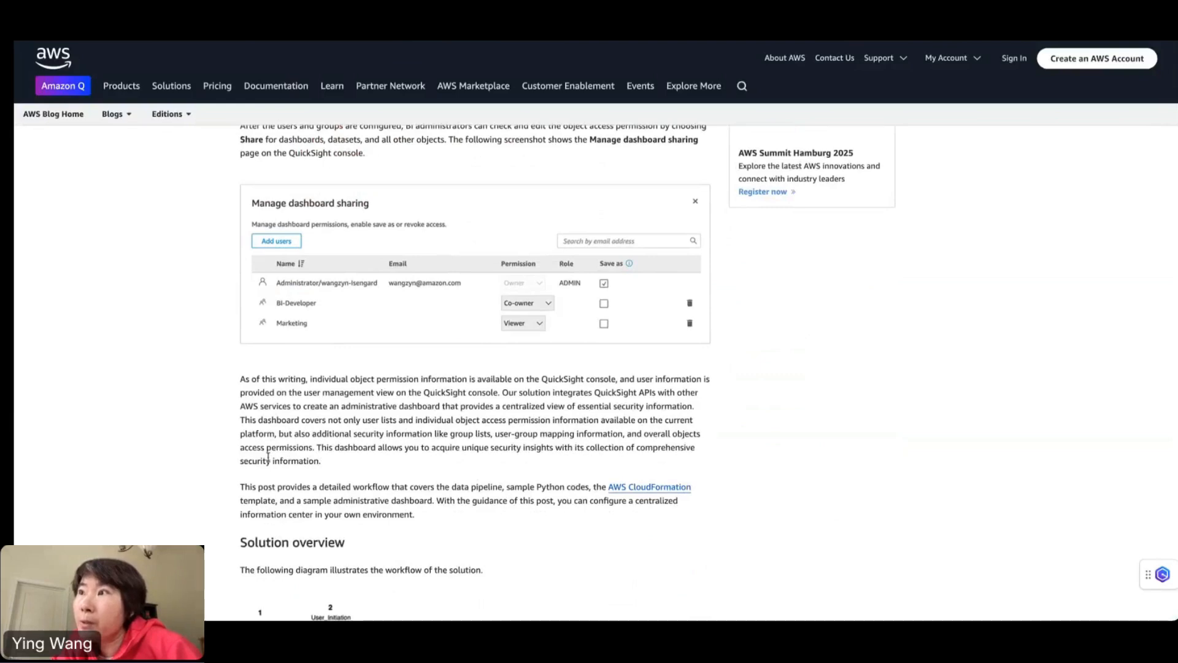
scroll(268, 459, down, 5)
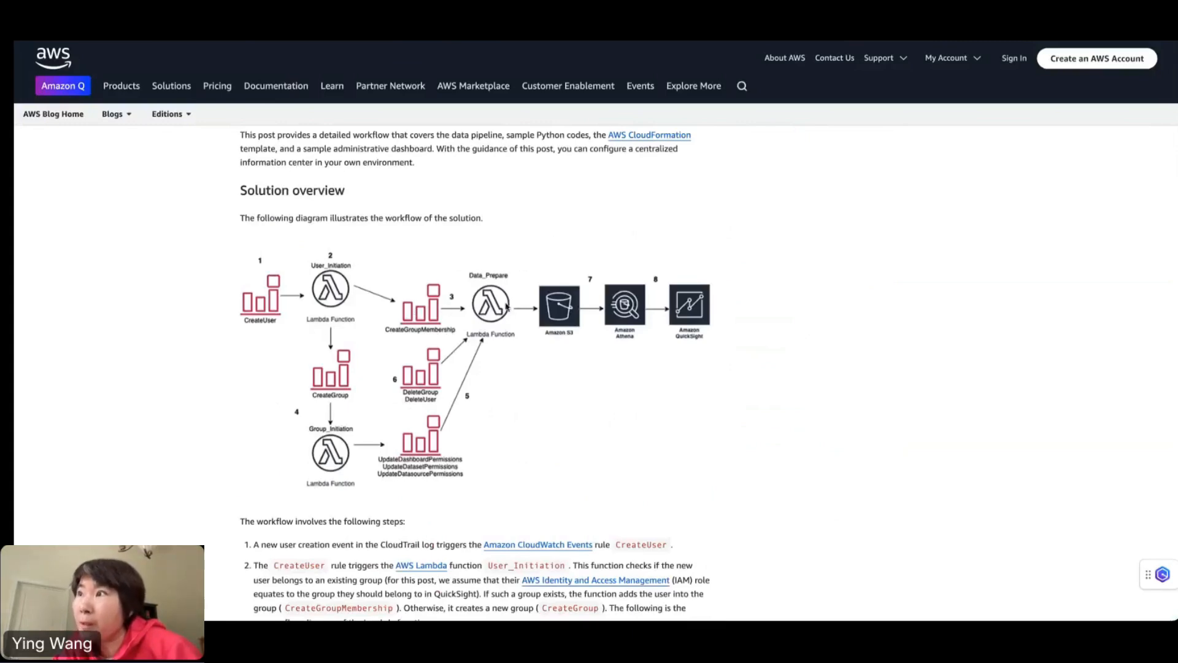
scroll(391, 461, up, 15)
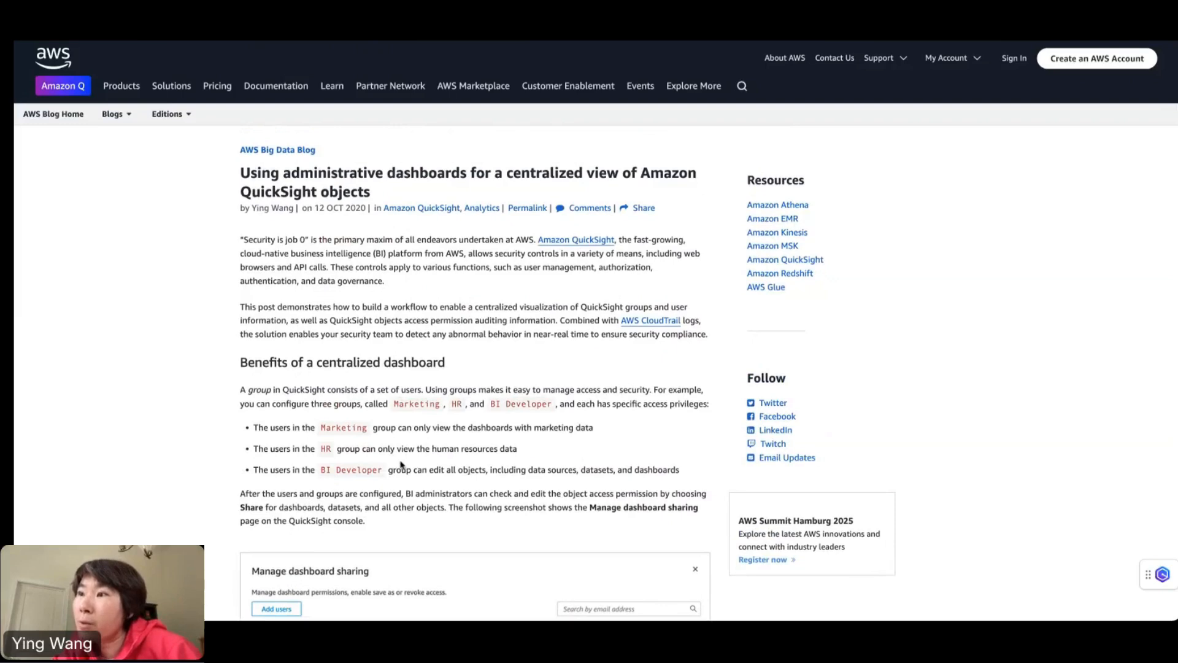
scroll(378, 511, down, 3)
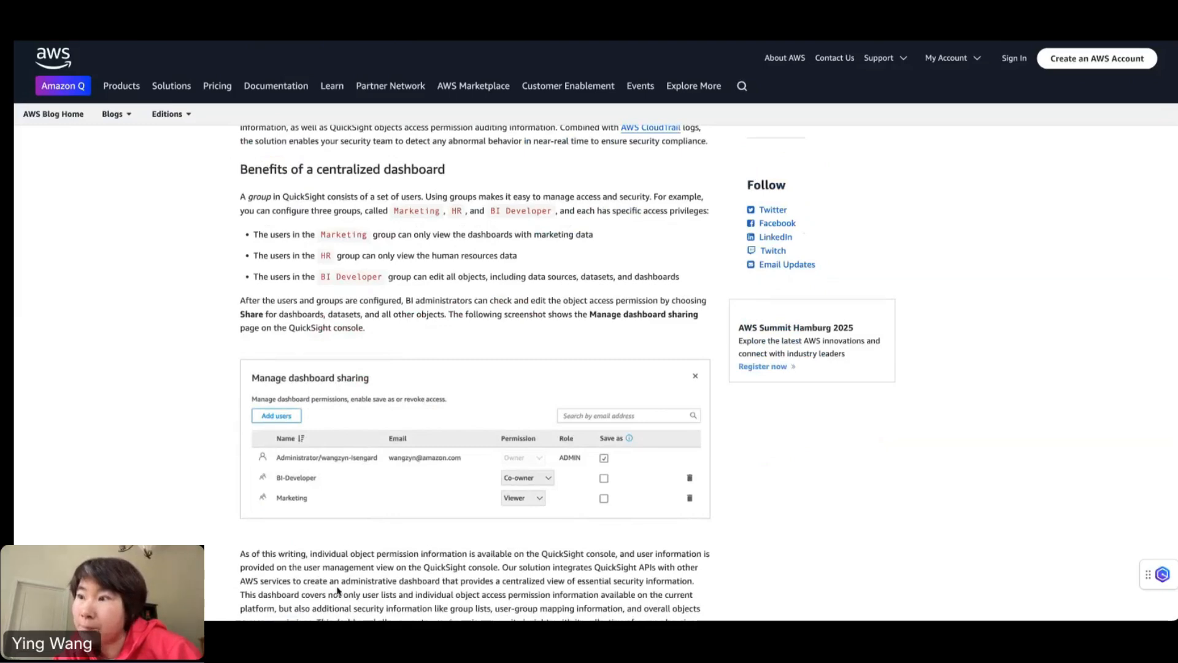
scroll(337, 589, down, 6)
scroll(337, 590, down, 3)
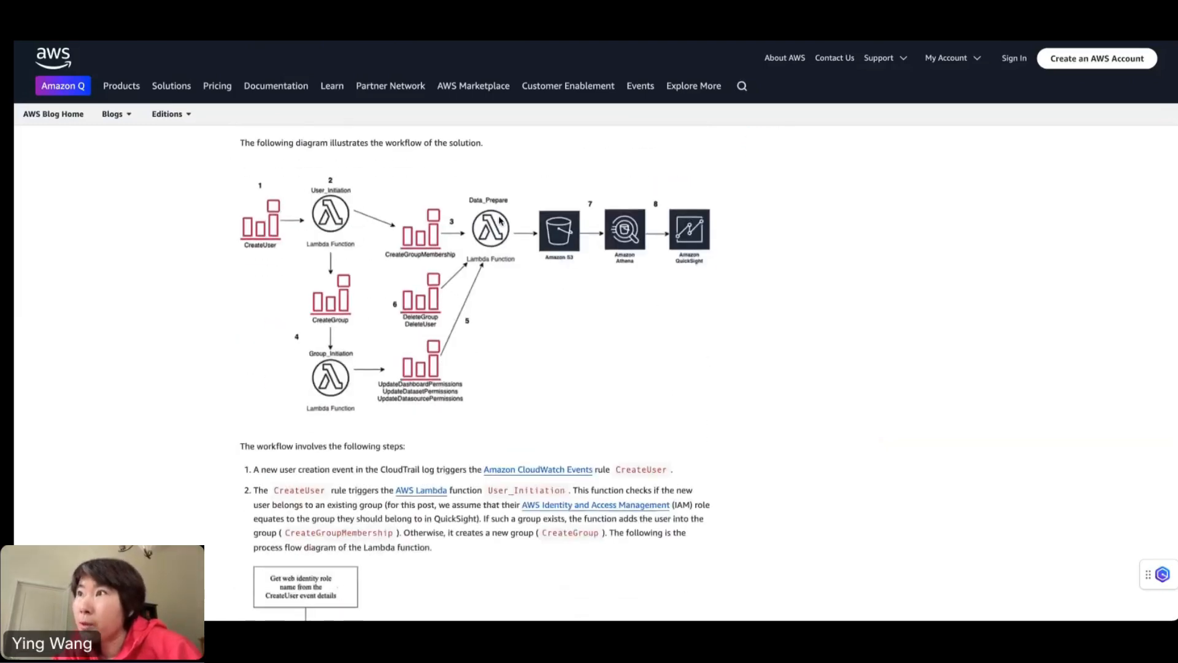
Read the workflow steps, prerequisites, resource creation and the CreateUser event rule in the 2020 post
scroll(341, 483, down, 7)
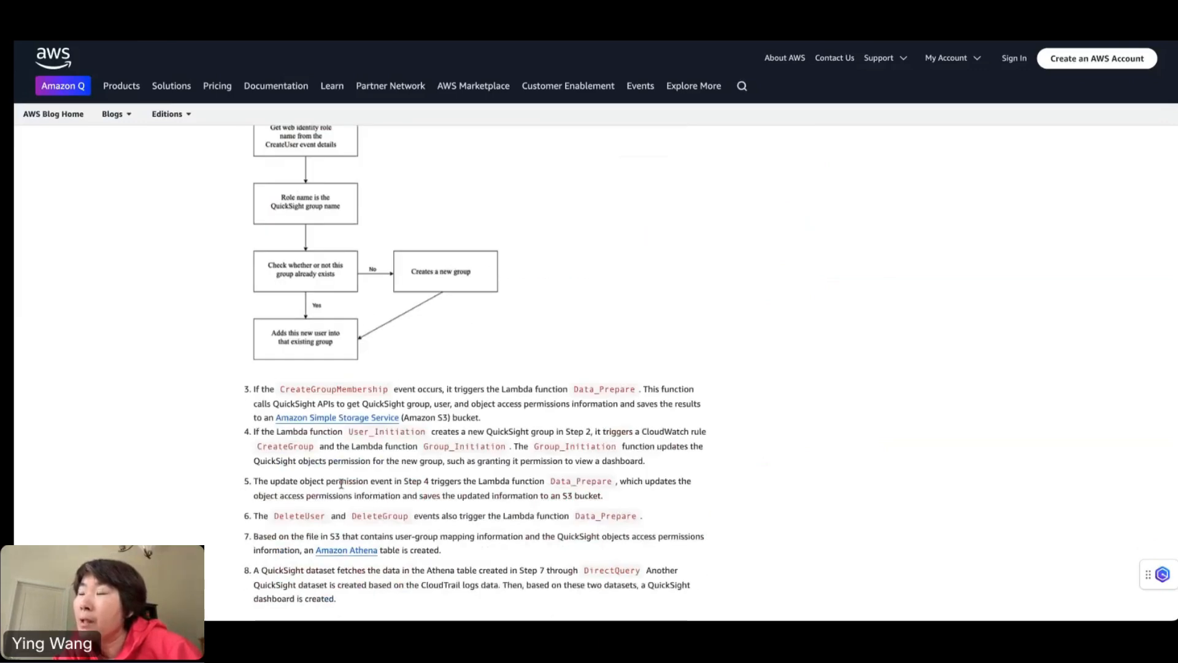
scroll(341, 483, down, 5)
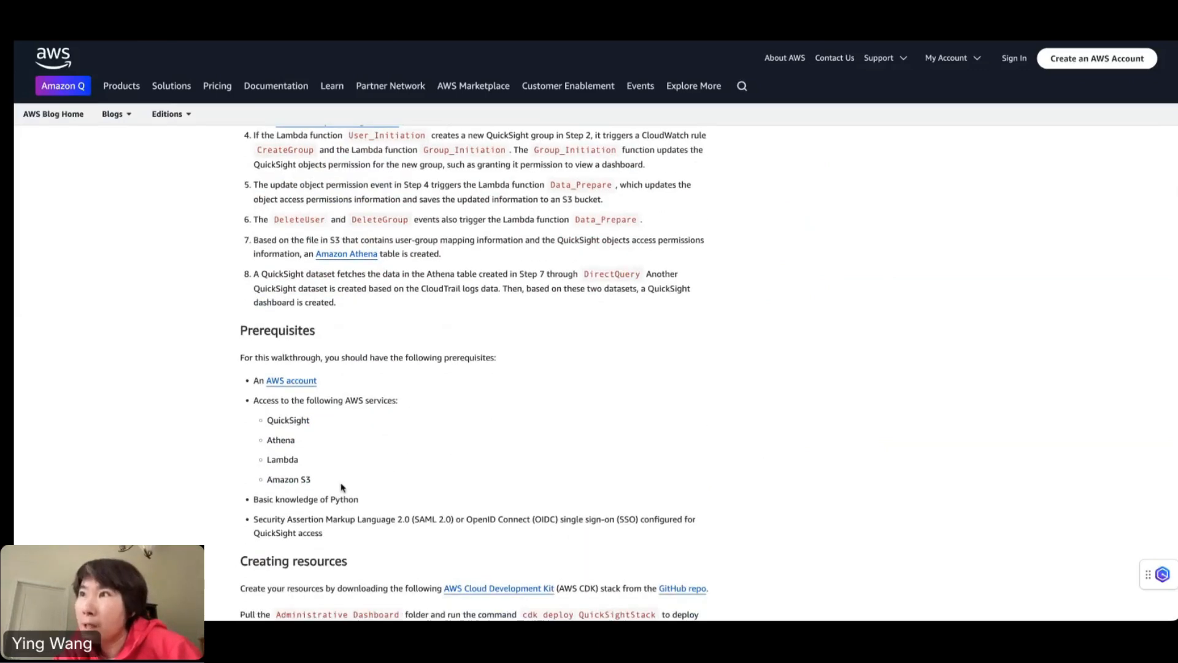
scroll(341, 486, down, 5)
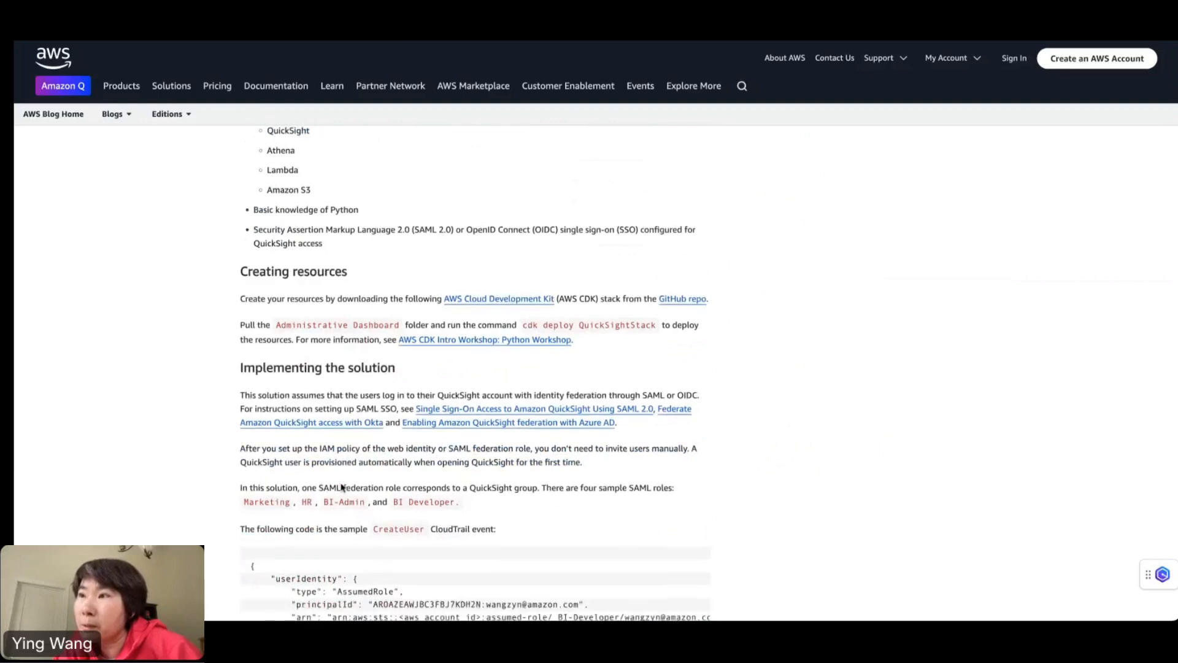
scroll(341, 487, down, 3)
scroll(205, 507, down, 7)
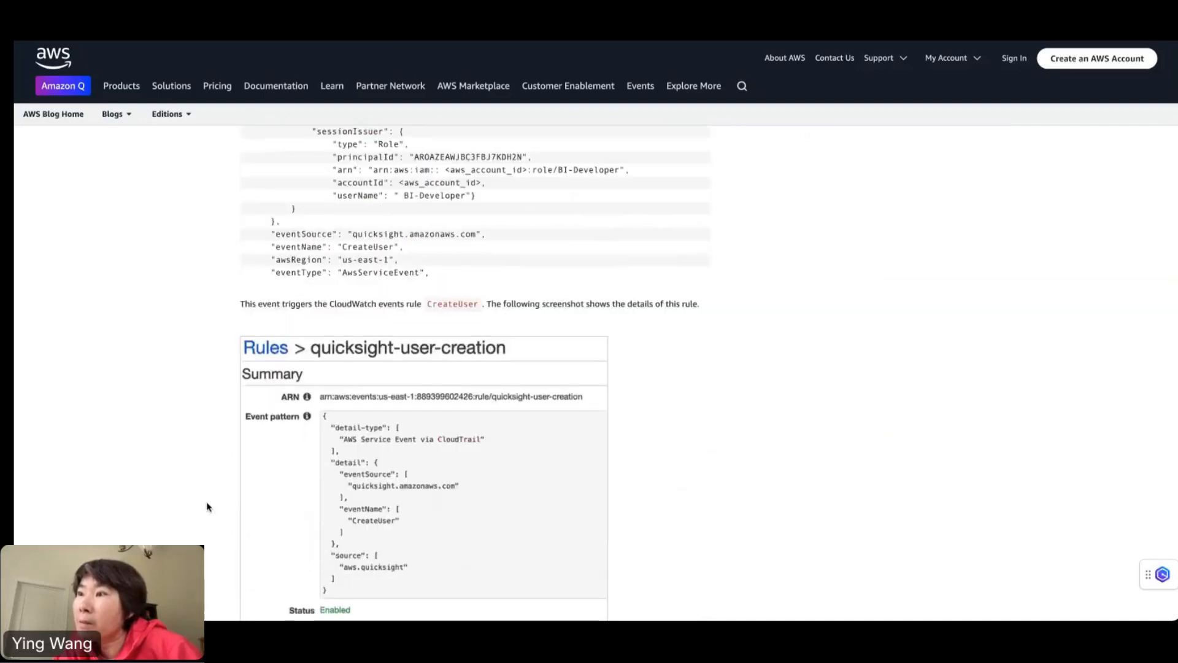
Examine the post's Lambda function descriptions, Groups and Objects sample tables, Ownership field and Athena SQL queries
scroll(207, 506, down, 10)
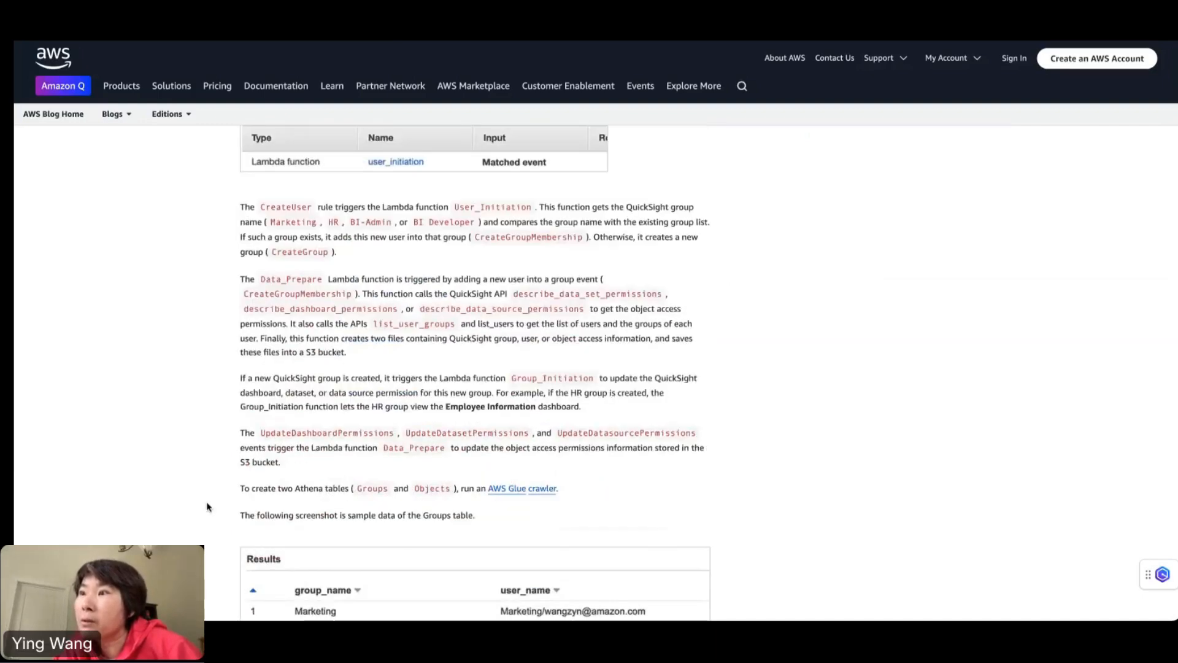
scroll(208, 507, down, 10)
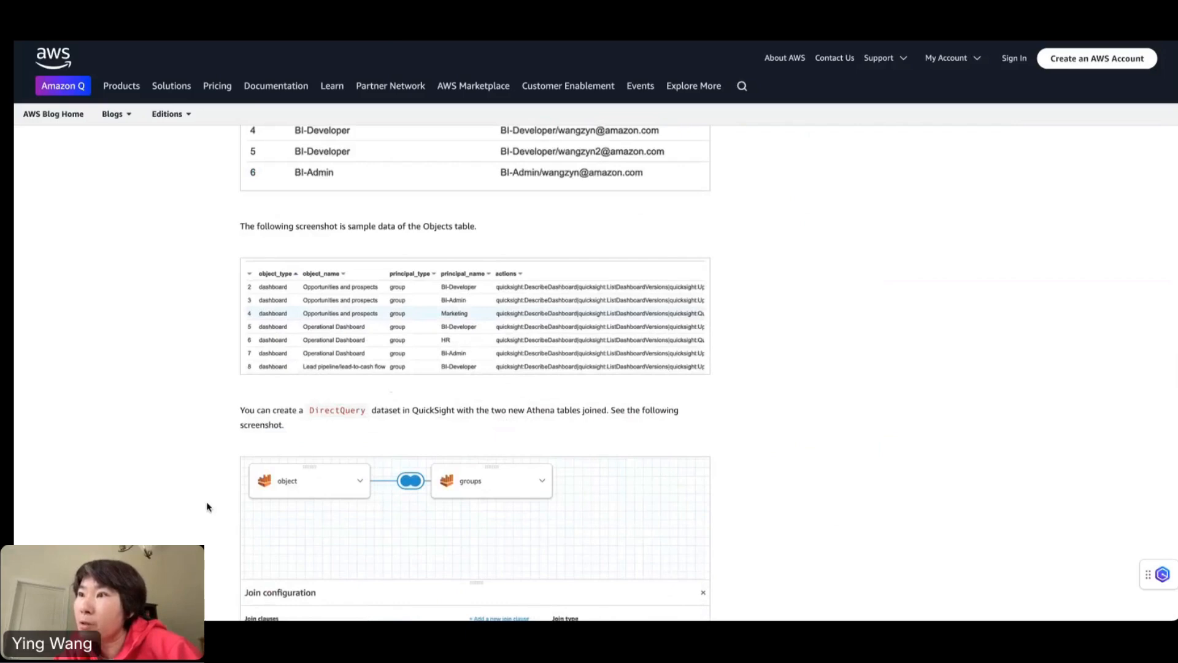
scroll(207, 507, down, 10)
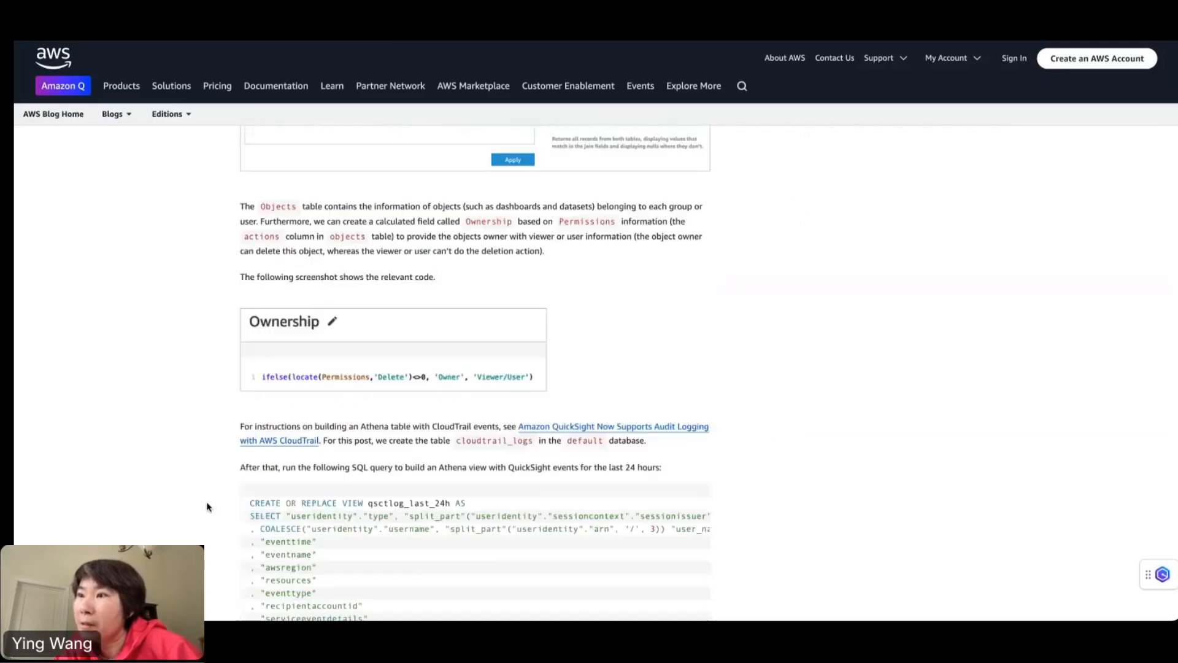
scroll(207, 507, down, 3)
scroll(207, 507, down, 15)
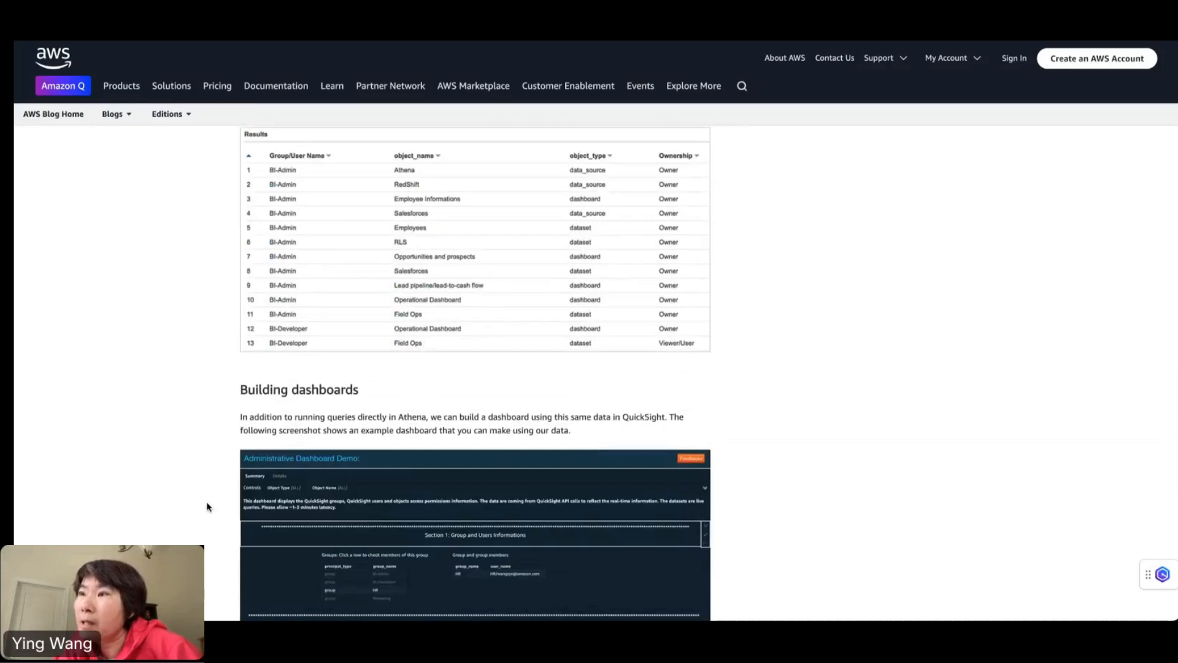
Examine the sample Administrative Dashboard Demo screenshot under Building dashboards, from group information to unauthorized object access
scroll(207, 507, down, 4)
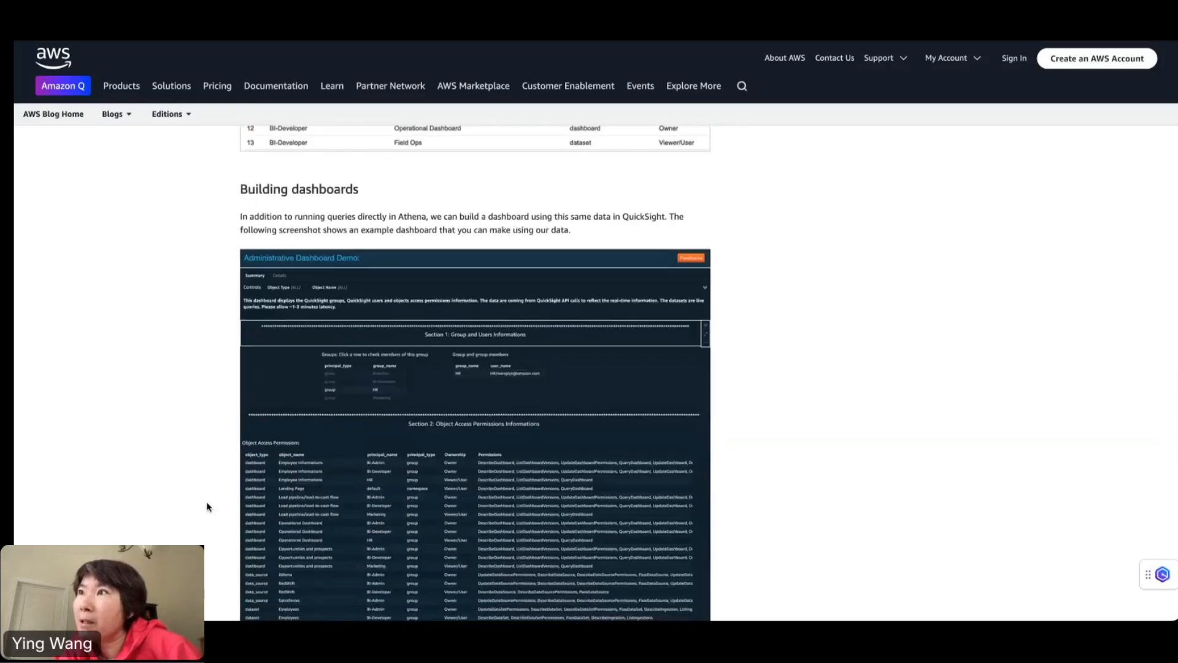
scroll(207, 507, down, 3)
scroll(208, 507, up, 3)
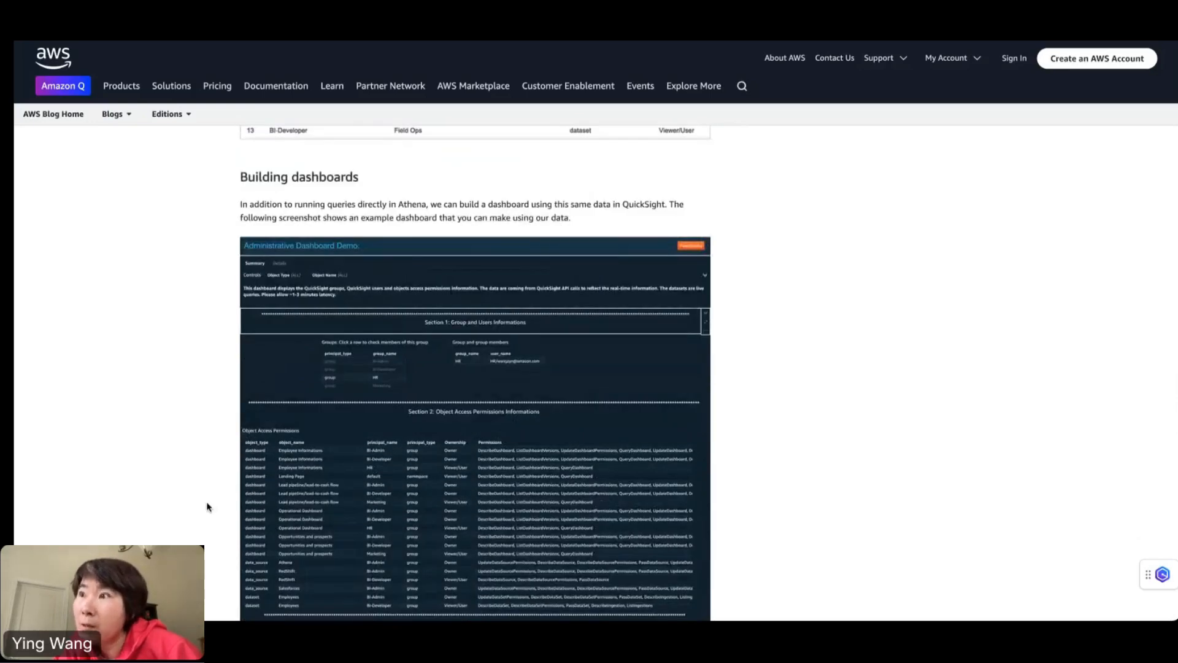
scroll(369, 468, down, 2)
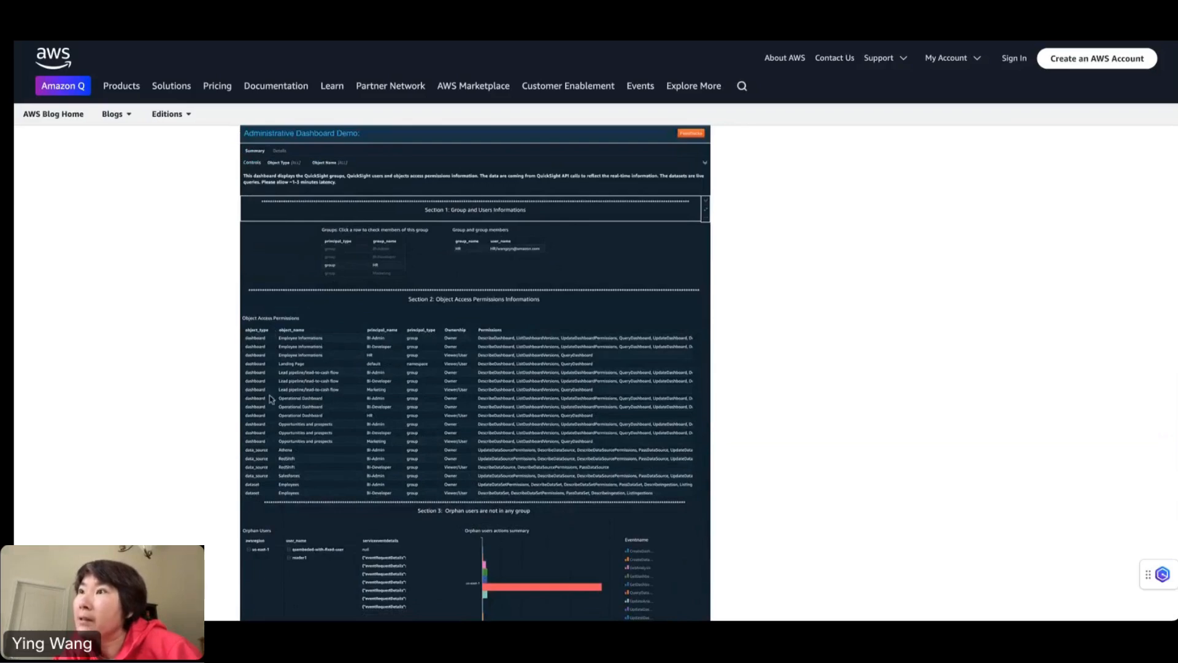
scroll(178, 438, down, 3)
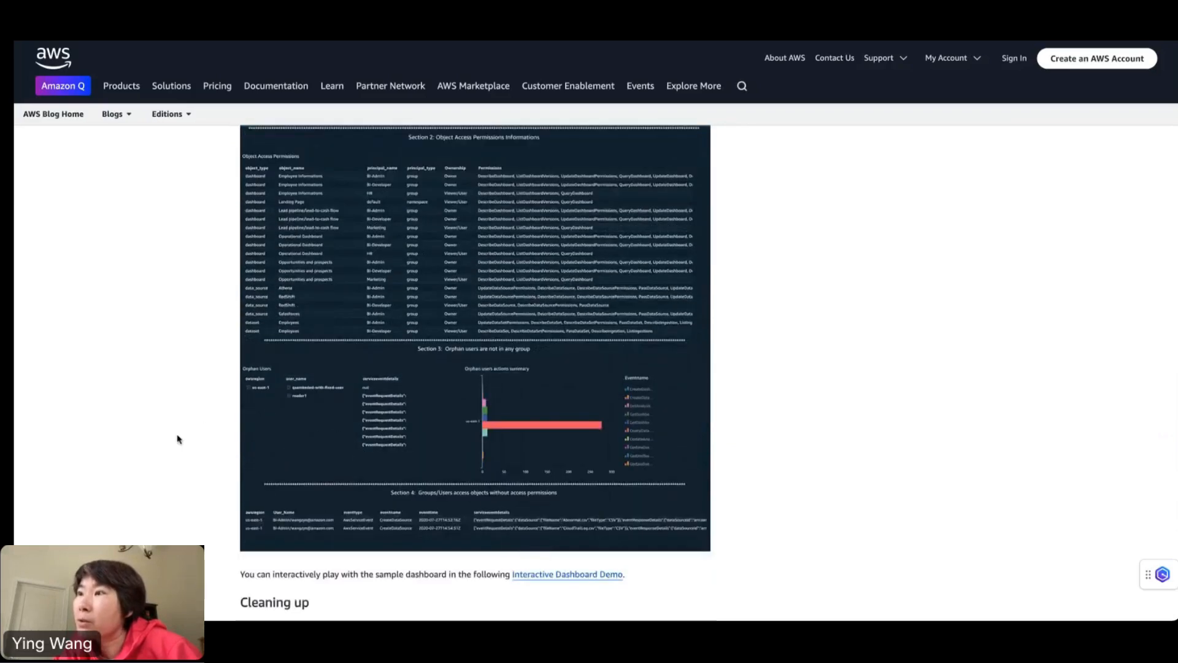
scroll(178, 438, down, 3)
scroll(178, 438, up, 5)
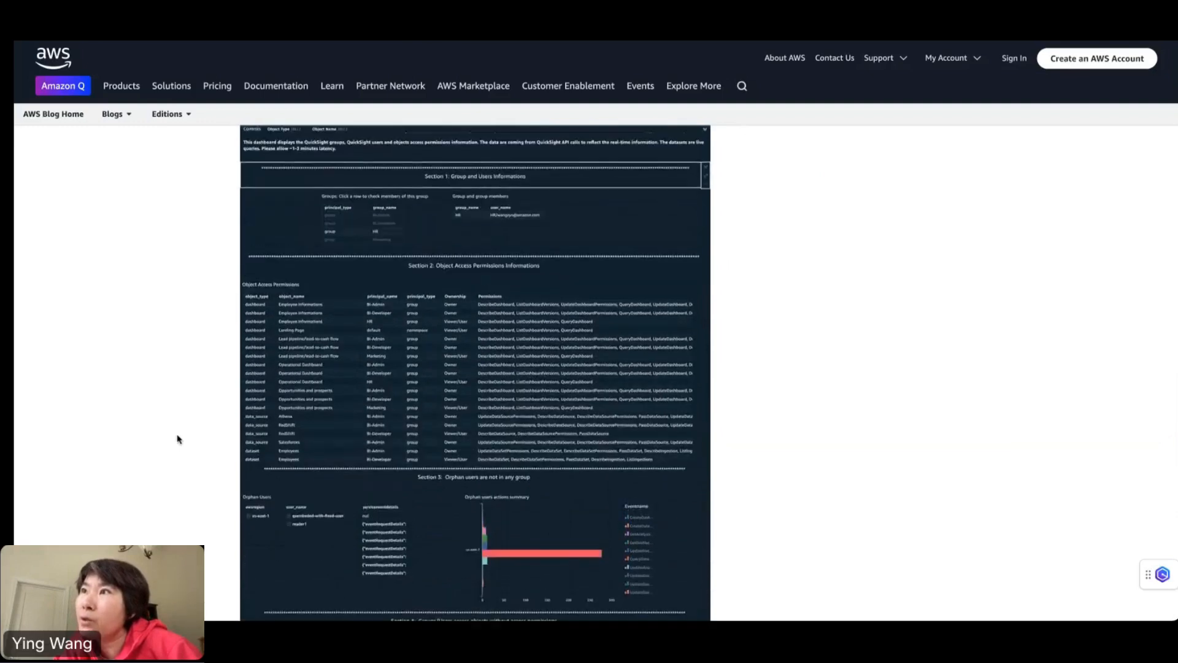
scroll(311, 358, up, 3)
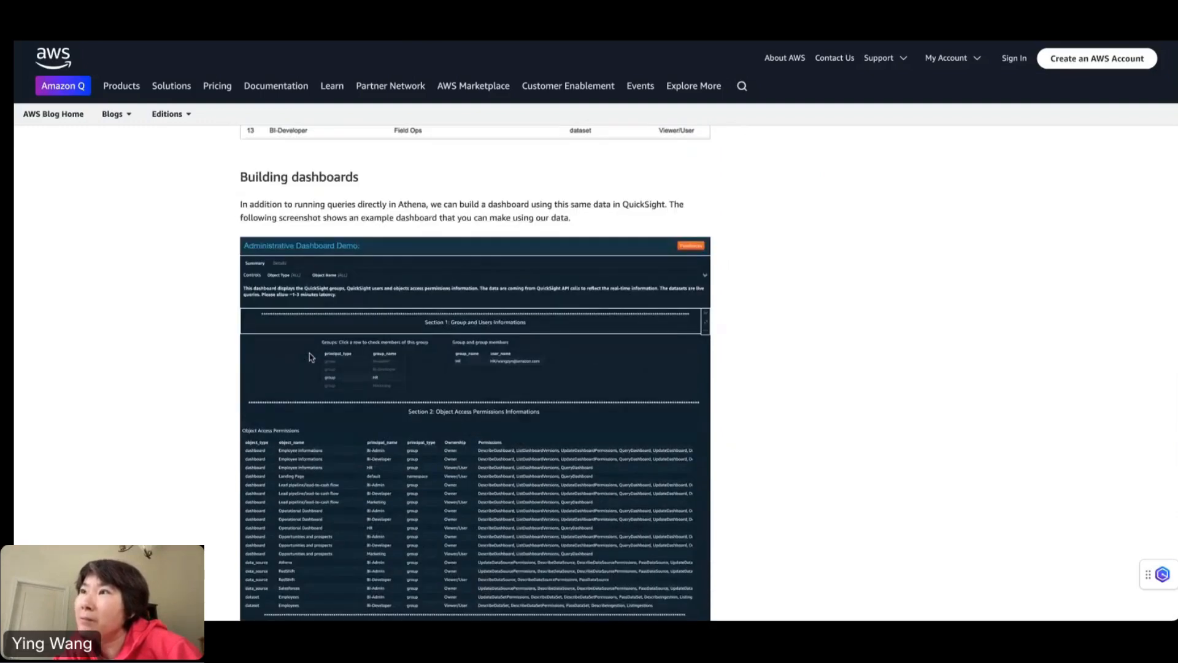
View the Cleaning up and Conclusion sections of the 2020 post and return to its beginning
scroll(194, 390, down, 7)
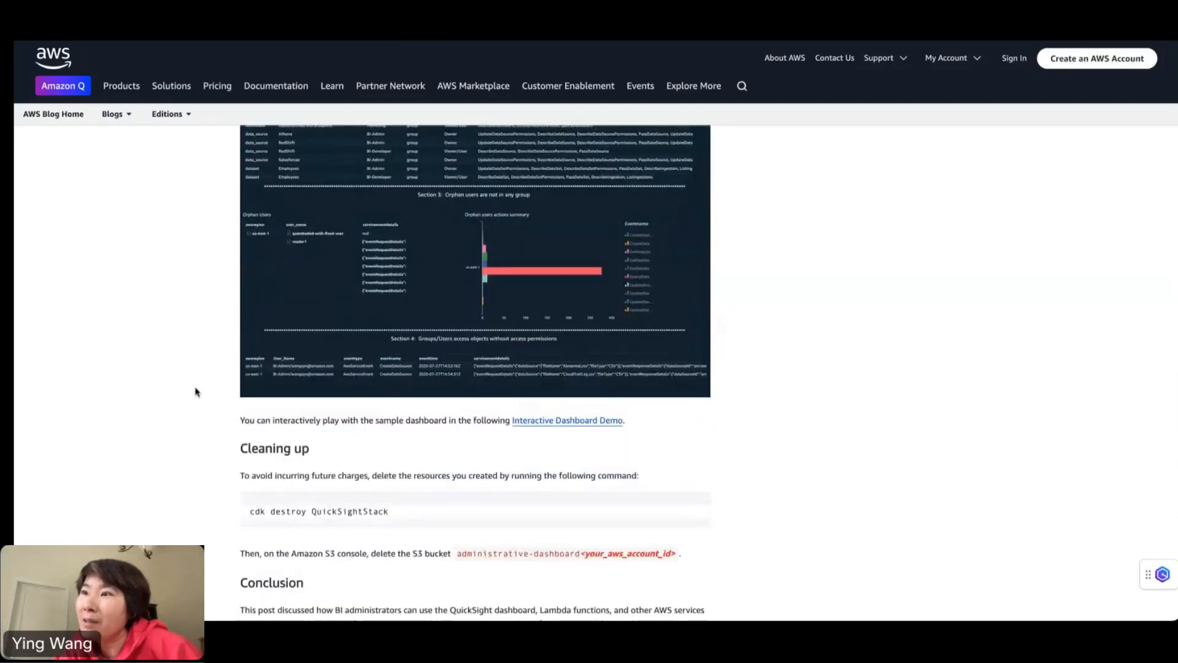
scroll(195, 392, down, 5)
scroll(195, 392, up, 12)
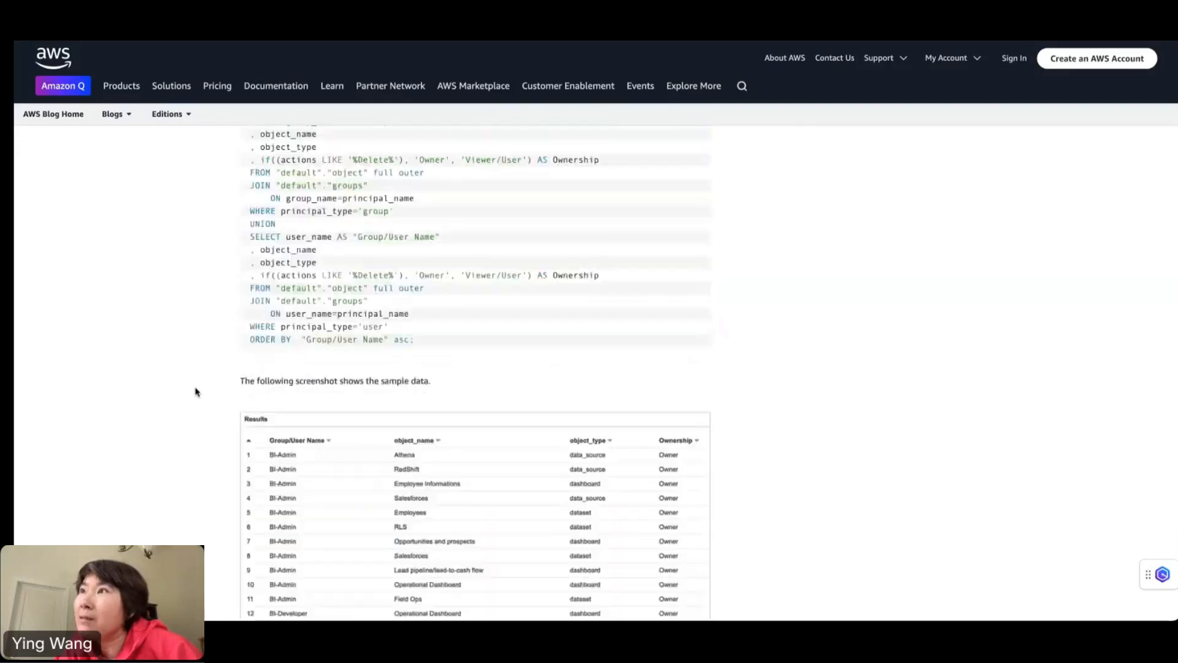
scroll(196, 391, up, 15)
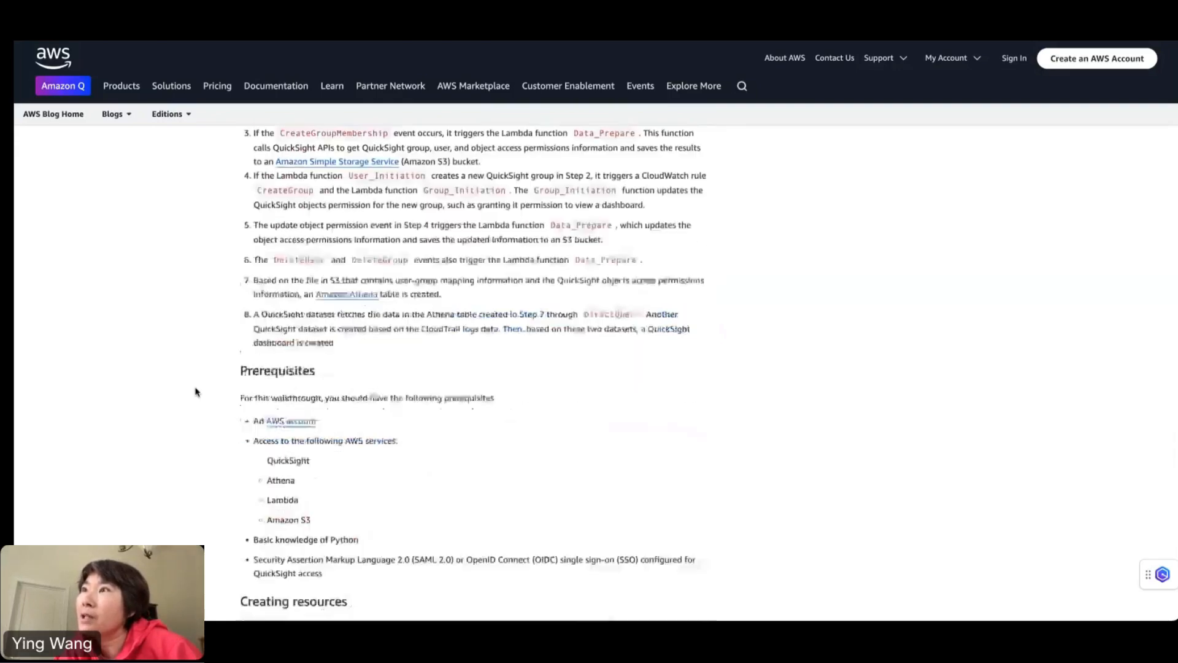
scroll(195, 391, up, 15)
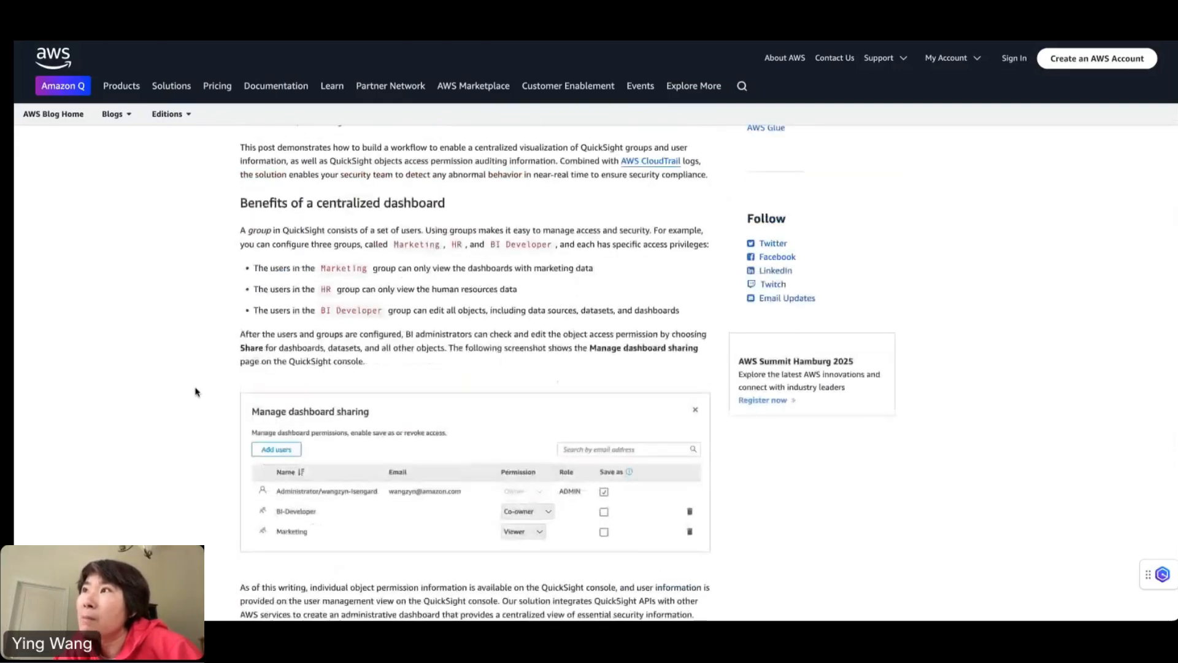
scroll(195, 391, up, 1)
scroll(195, 392, up, 3)
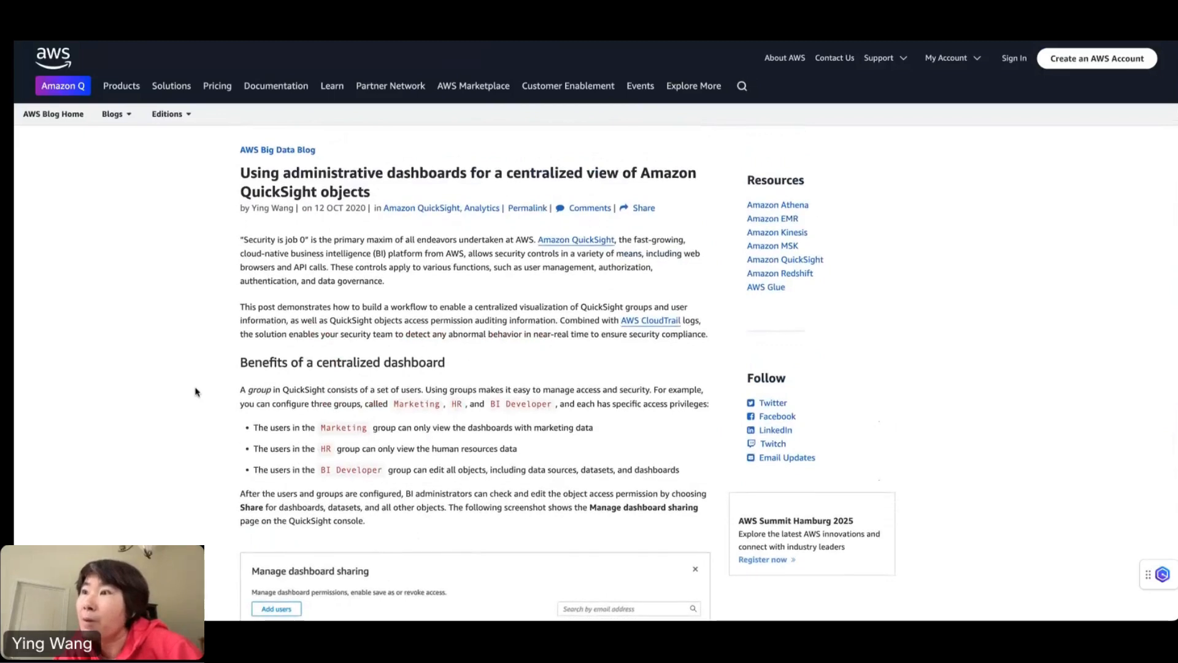
Return to the Workflow_Glue.ipynb notebook, open the 2021 blog from its link and review its Solution overview workflow
click(332, 85)
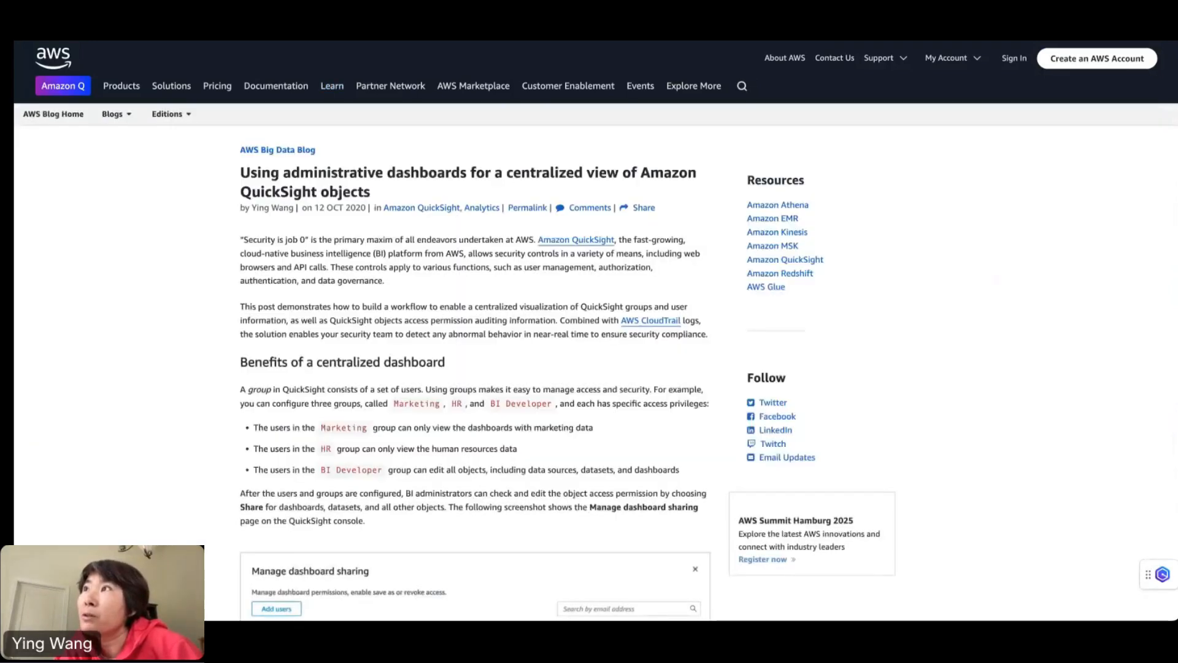
key(ctrl+shift+Tab)
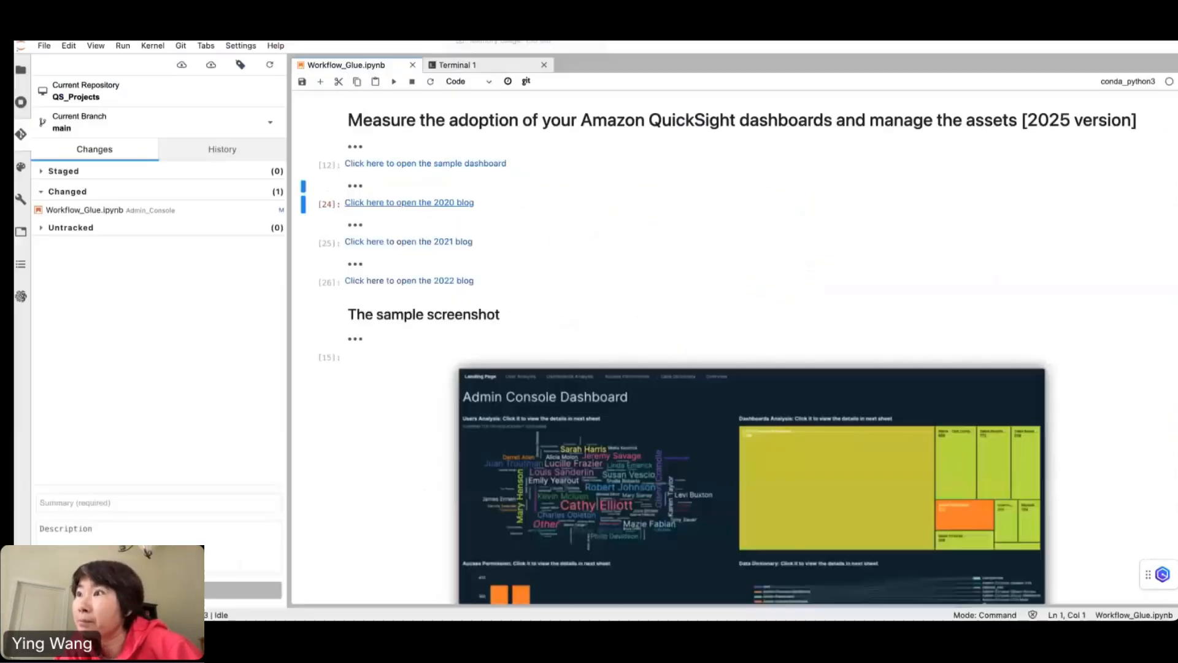
click(388, 241)
scroll(226, 331, down, 7)
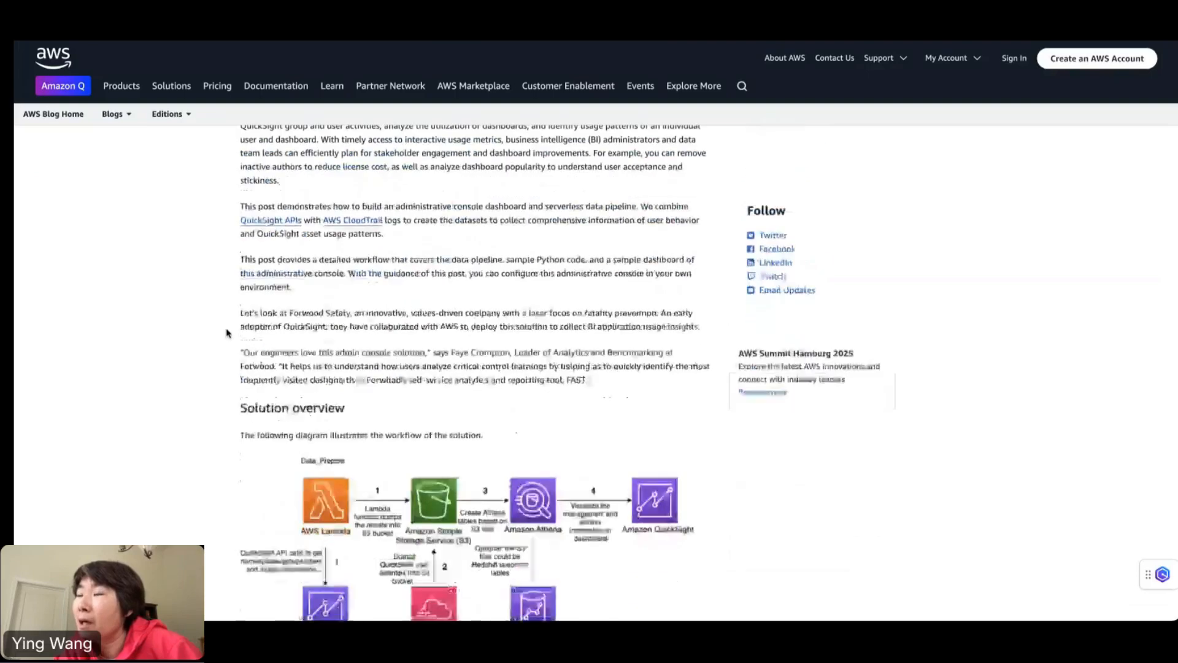
scroll(226, 333, down, 3)
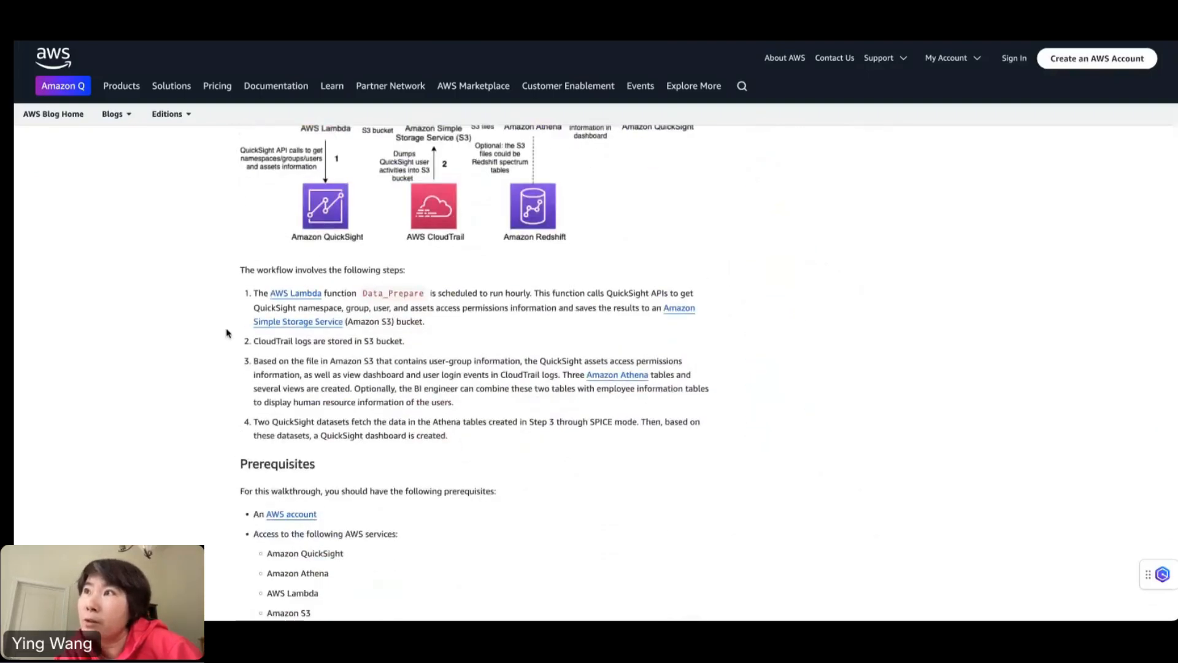
Review the 2021 post from the Solution overview through resource creation, Athena tables and views, the sample GetDashboard event and dataset creation
scroll(226, 332, up, 3)
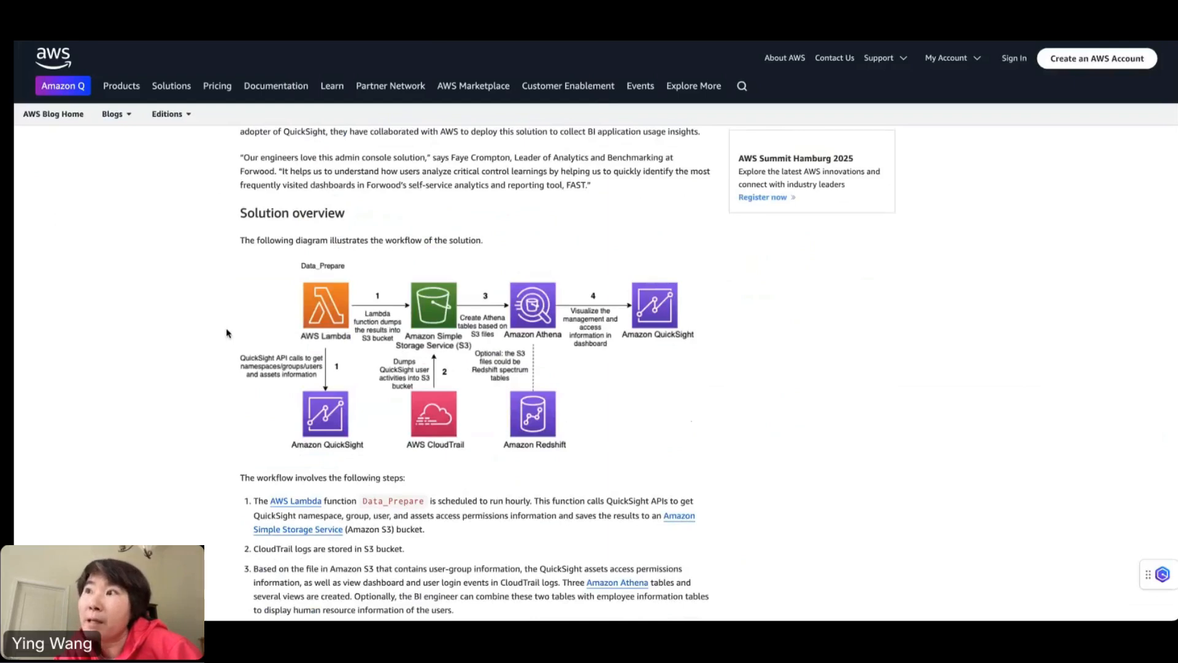
scroll(226, 332, down, 15)
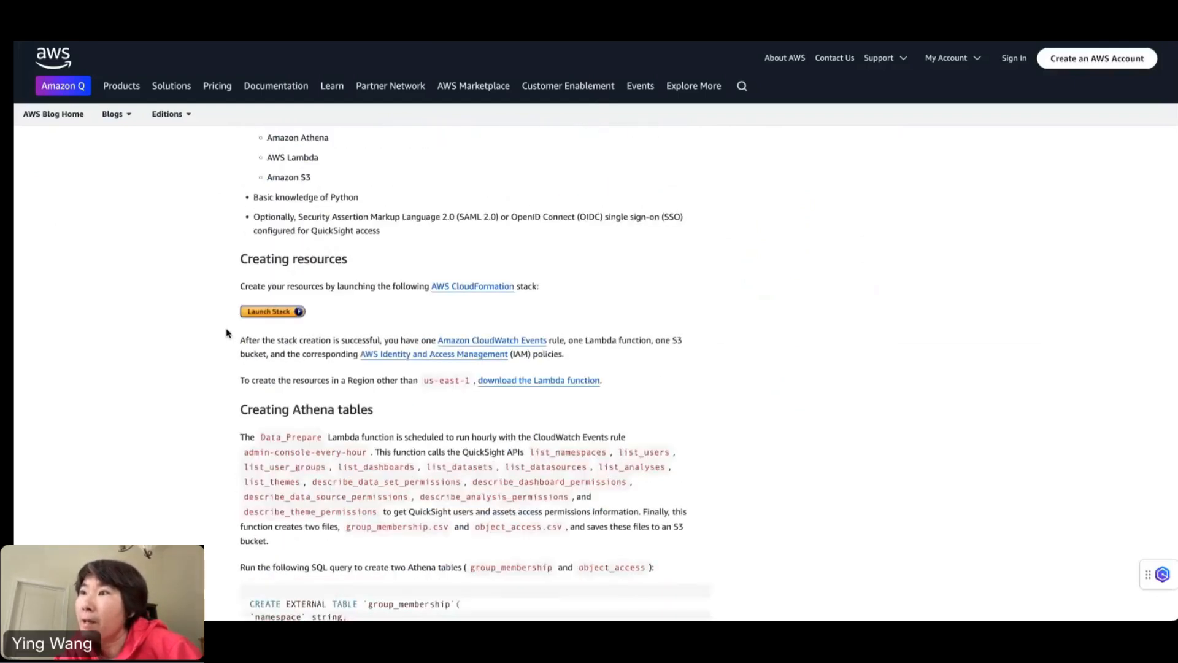
scroll(226, 332, down, 9)
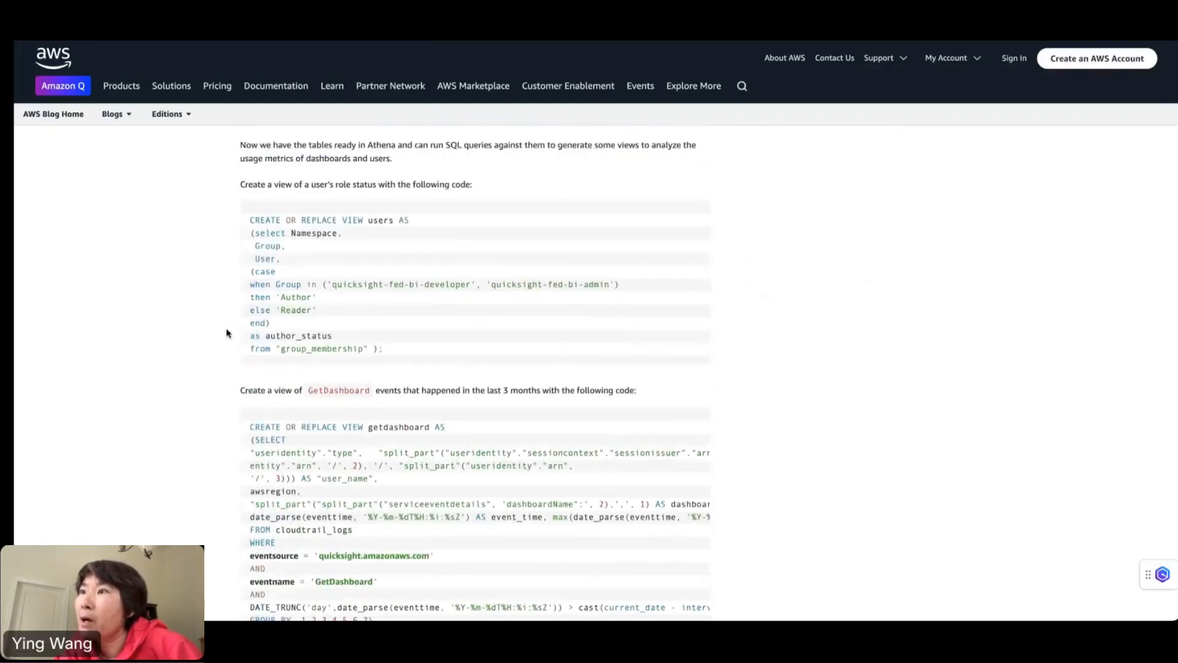
scroll(226, 333, down, 9)
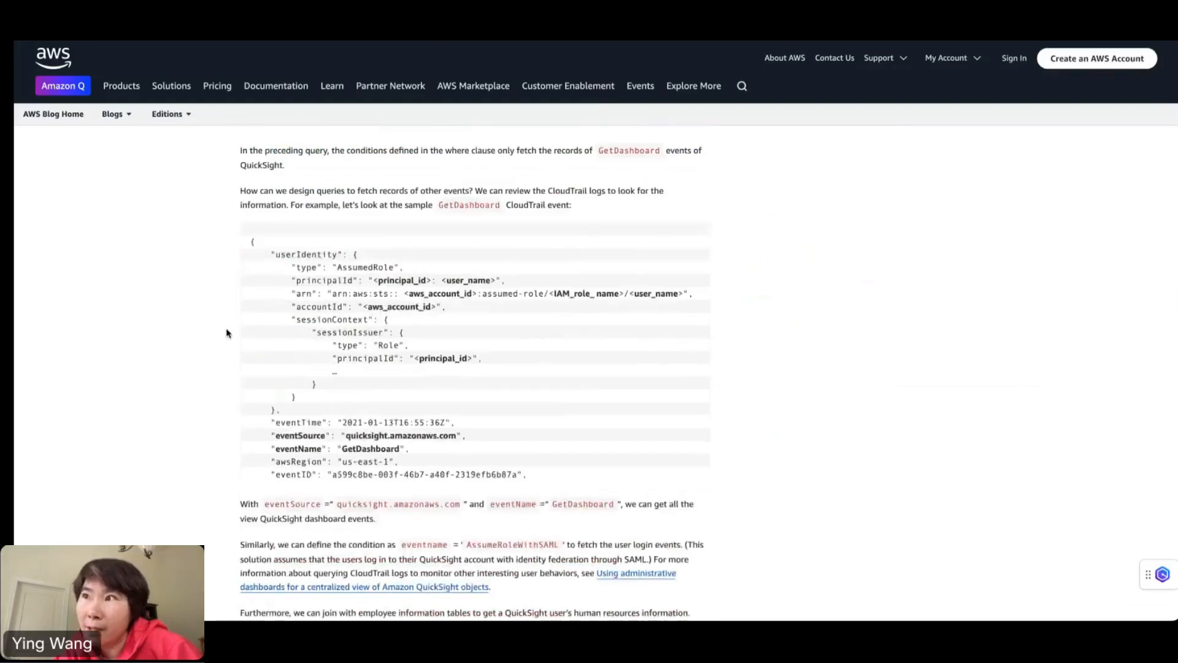
scroll(226, 332, down, 6)
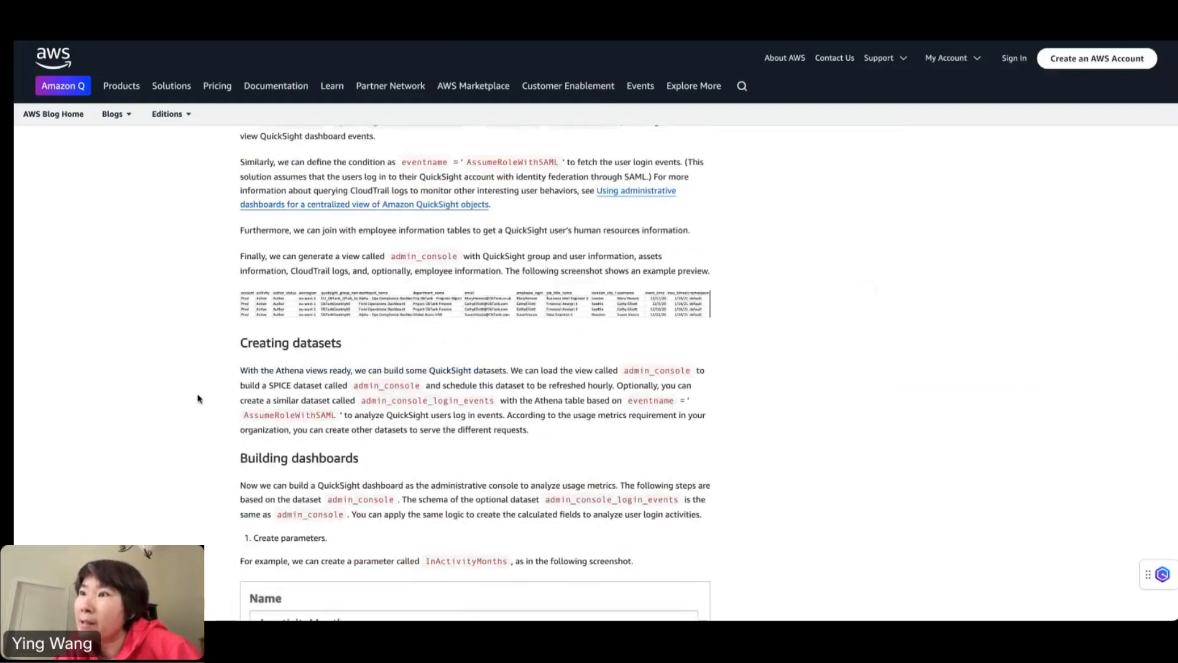
Examine the Building dashboards section, covering parameters, controls, calculated fields, visuals, the inactive-author email URL action and the example landing page
scroll(198, 397, down, 4)
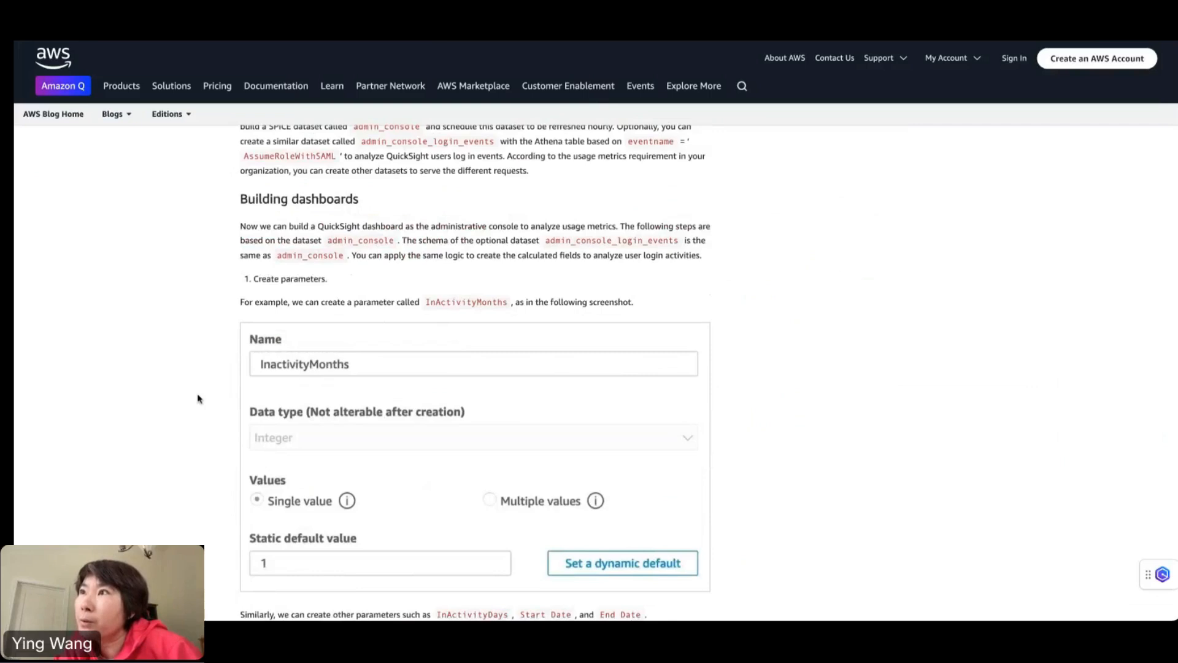
scroll(197, 398, down, 3)
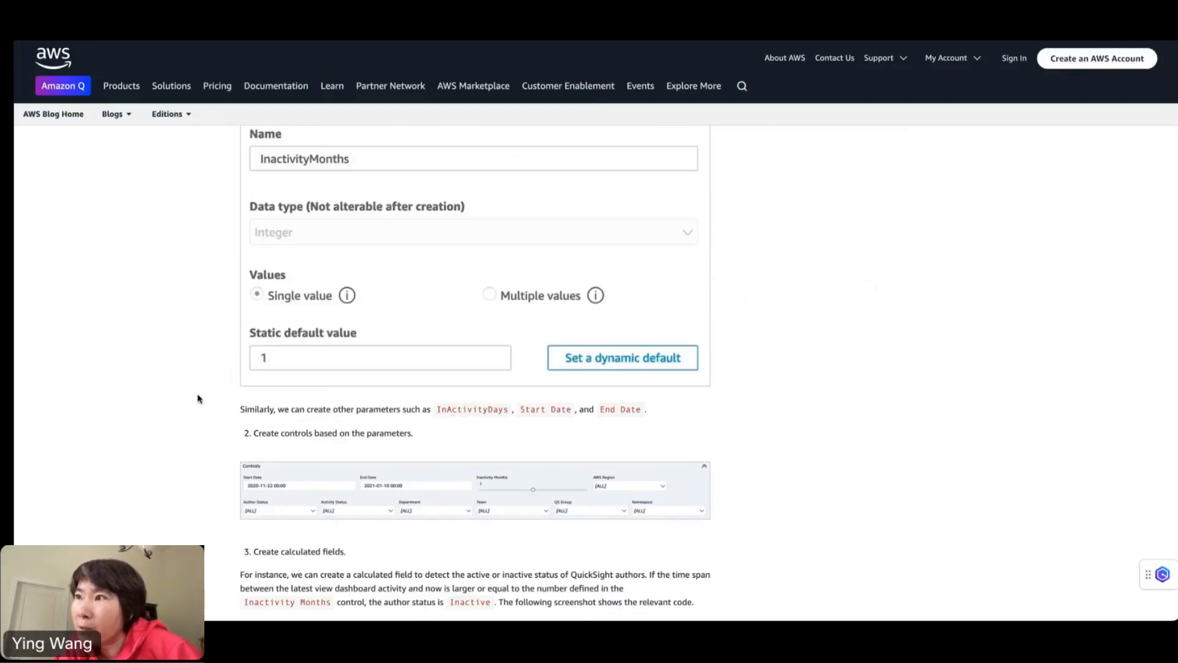
scroll(197, 398, down, 6)
scroll(197, 398, down, 1)
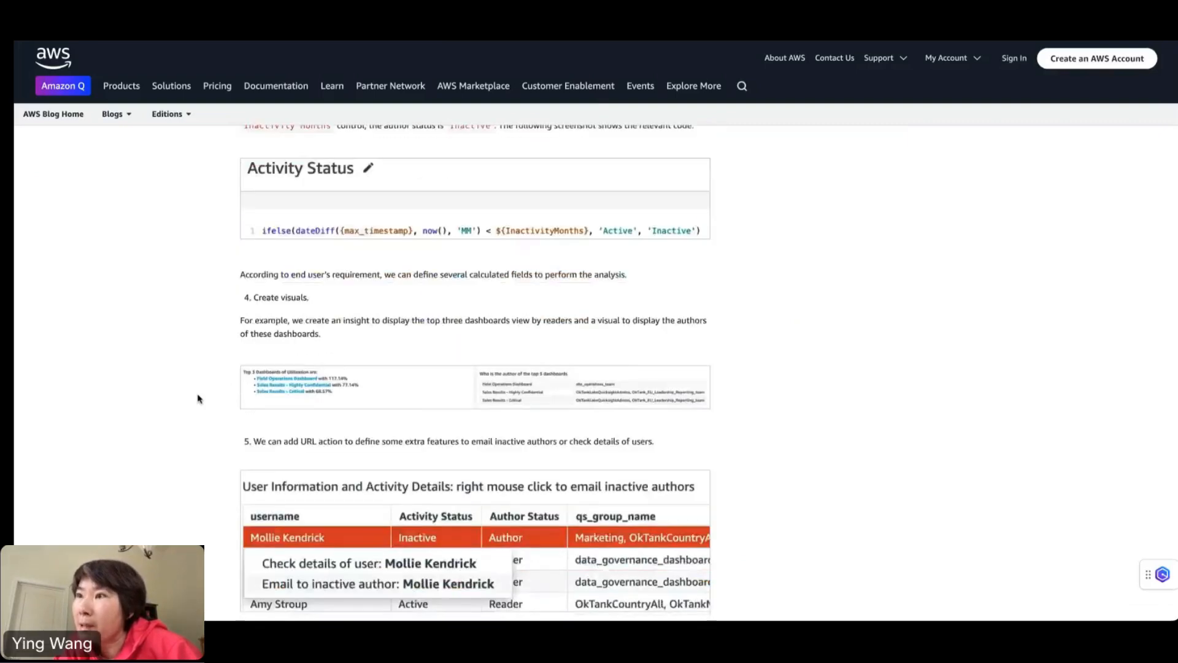
scroll(197, 398, down, 8)
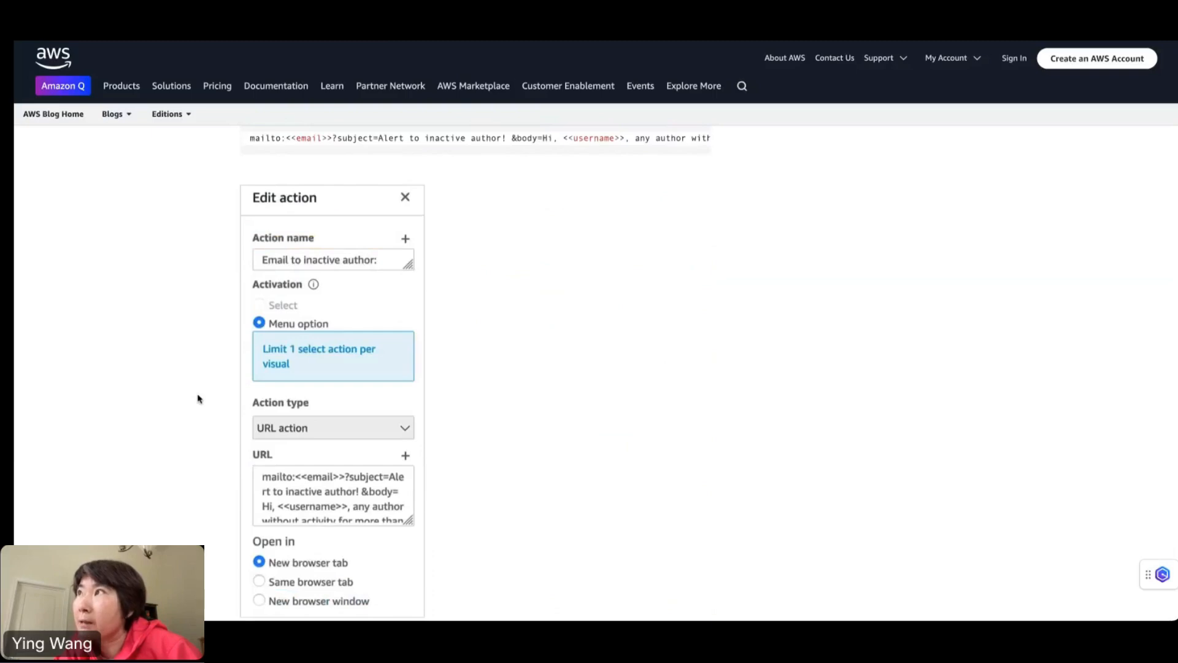
scroll(198, 398, down, 5)
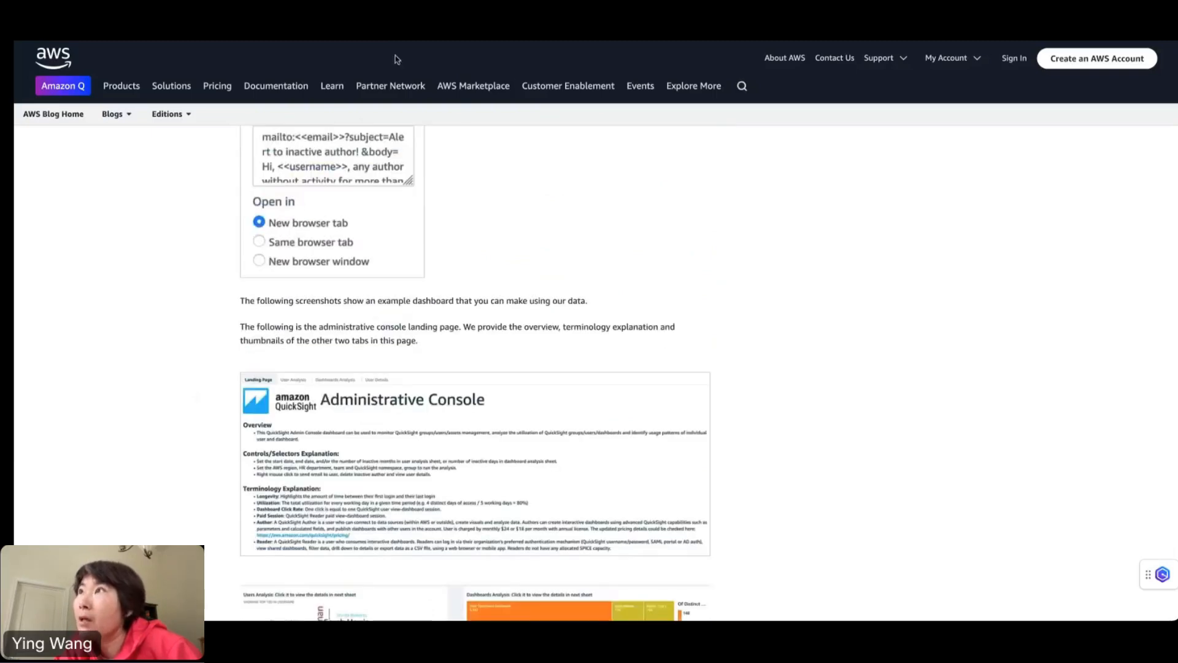
Return to the Workflow_Glue.ipynb notebook, open the 2022 blog from its link and review its six dashboard sheets and Solution overview workflow
key(ctrl+Tab)
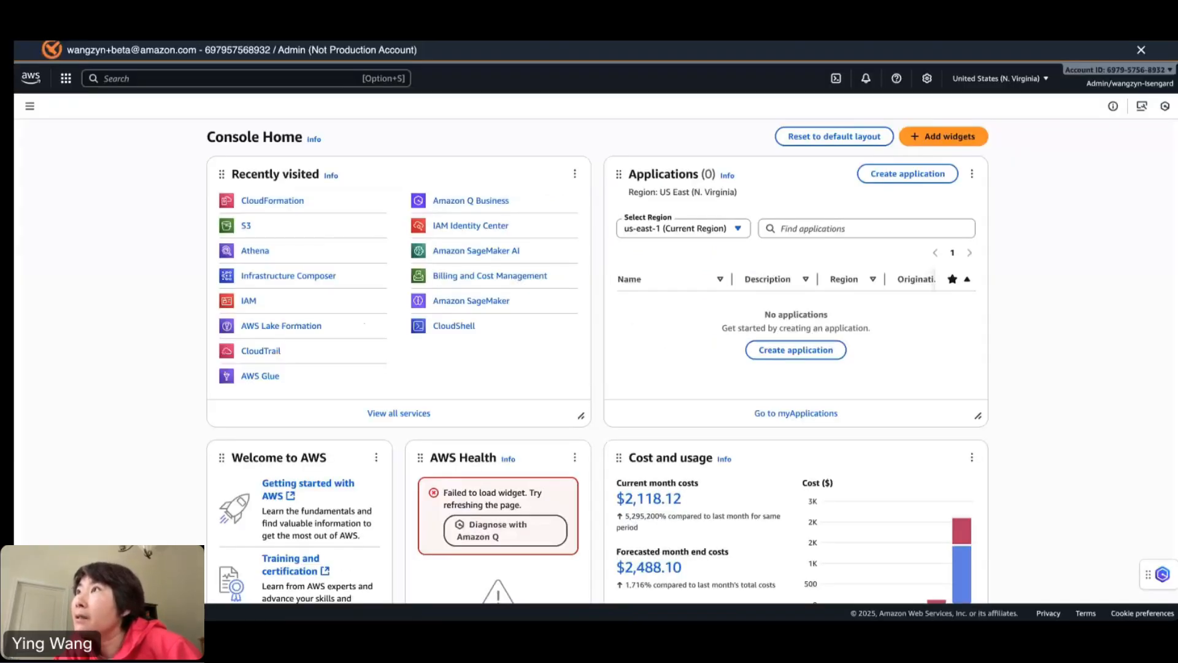
key(ctrl+Tab)
click(396, 280)
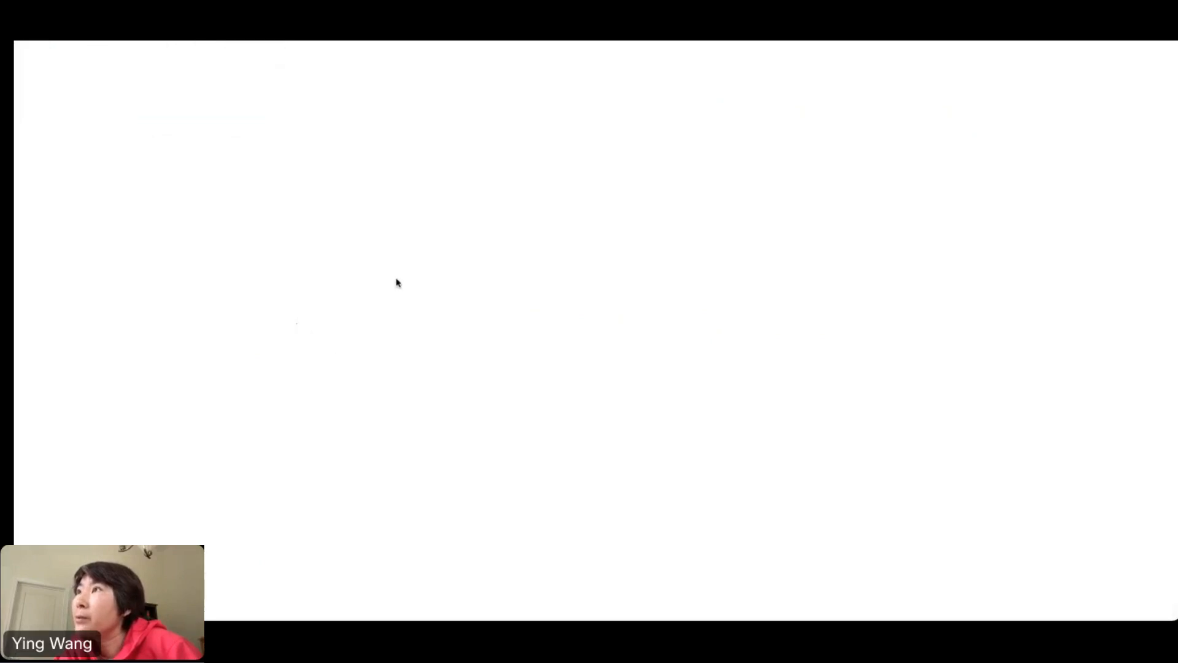
scroll(192, 427, down, 10)
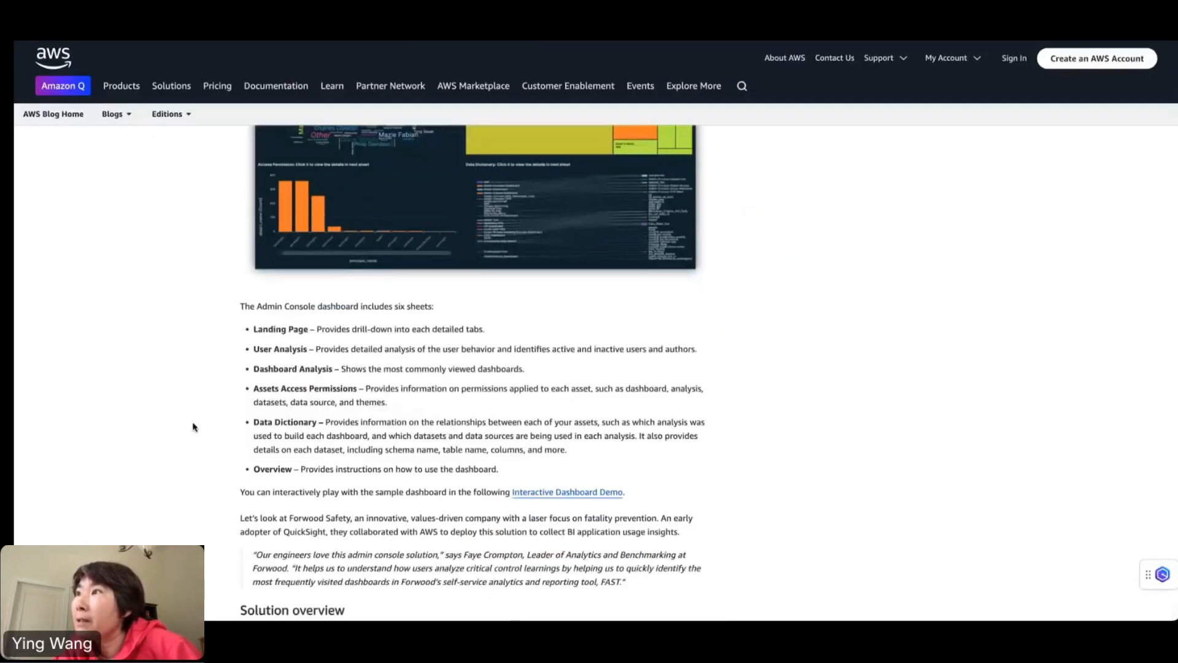
scroll(193, 427, down, 10)
scroll(193, 426, down, 3)
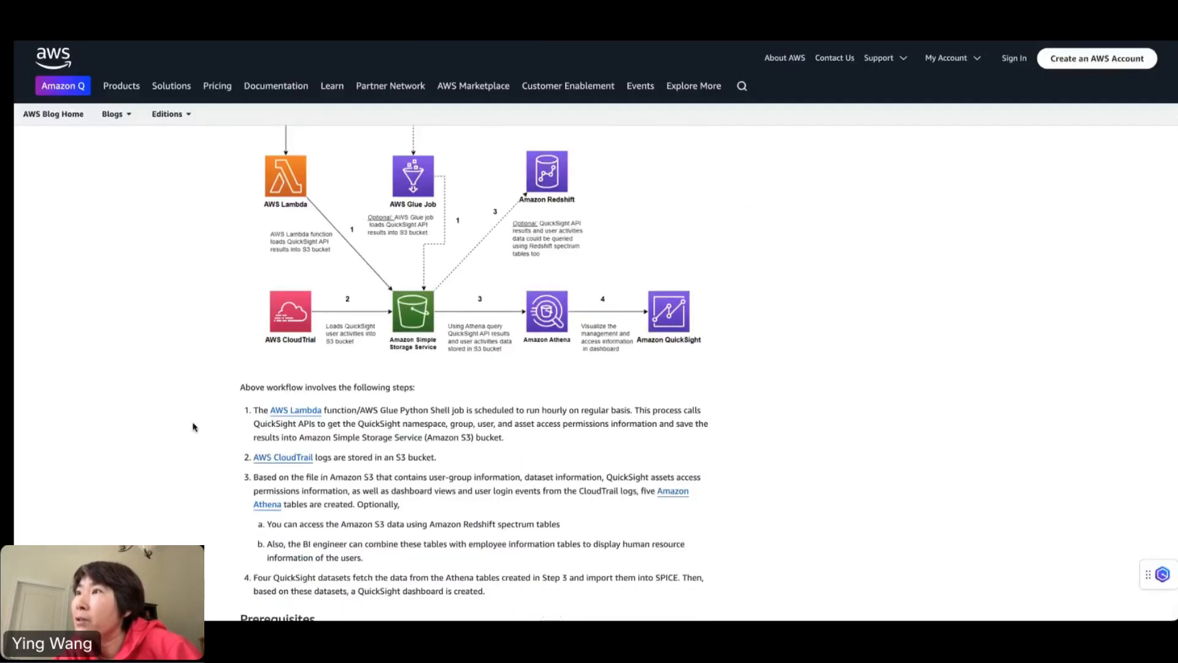
scroll(192, 426, up, 2)
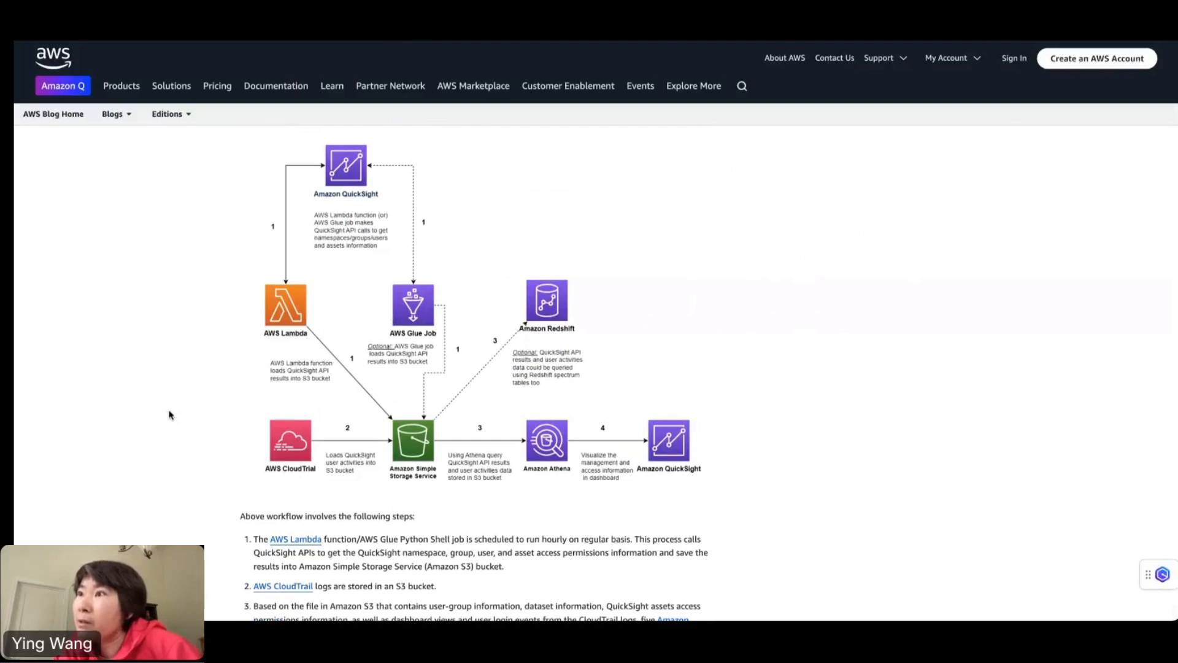
scroll(170, 414, down, 2)
scroll(171, 415, up, 2)
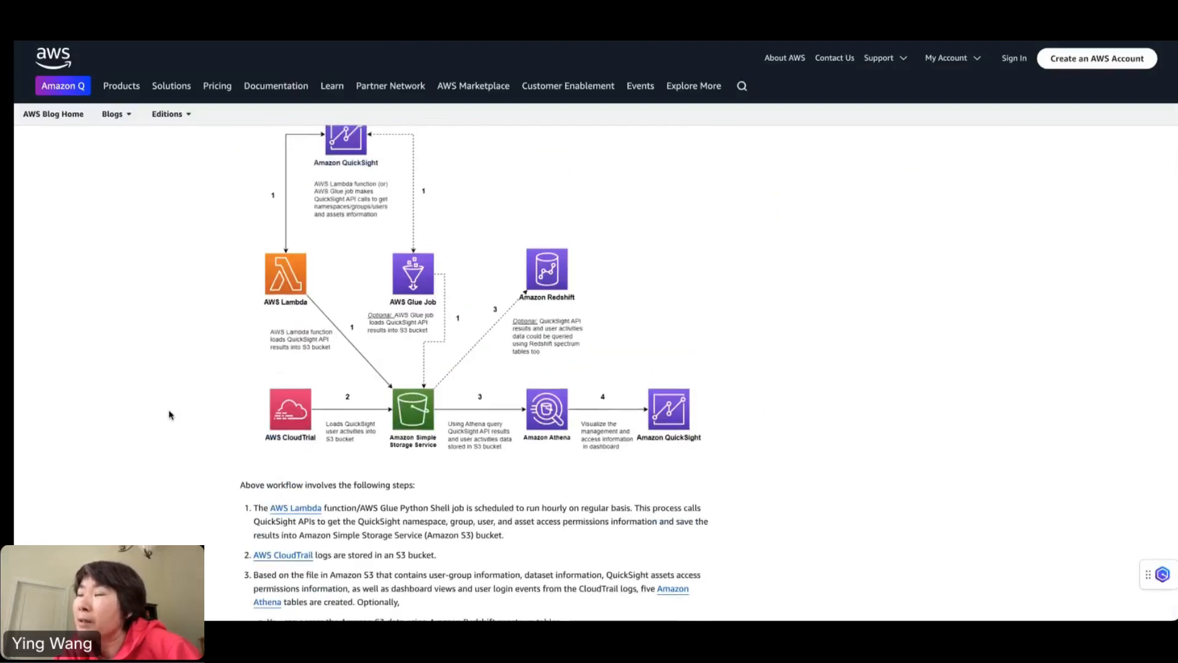
Review the 2022 post's Prerequisites and the CloudFormation template for Lambda functions under Create solution resources
scroll(171, 414, down, 8)
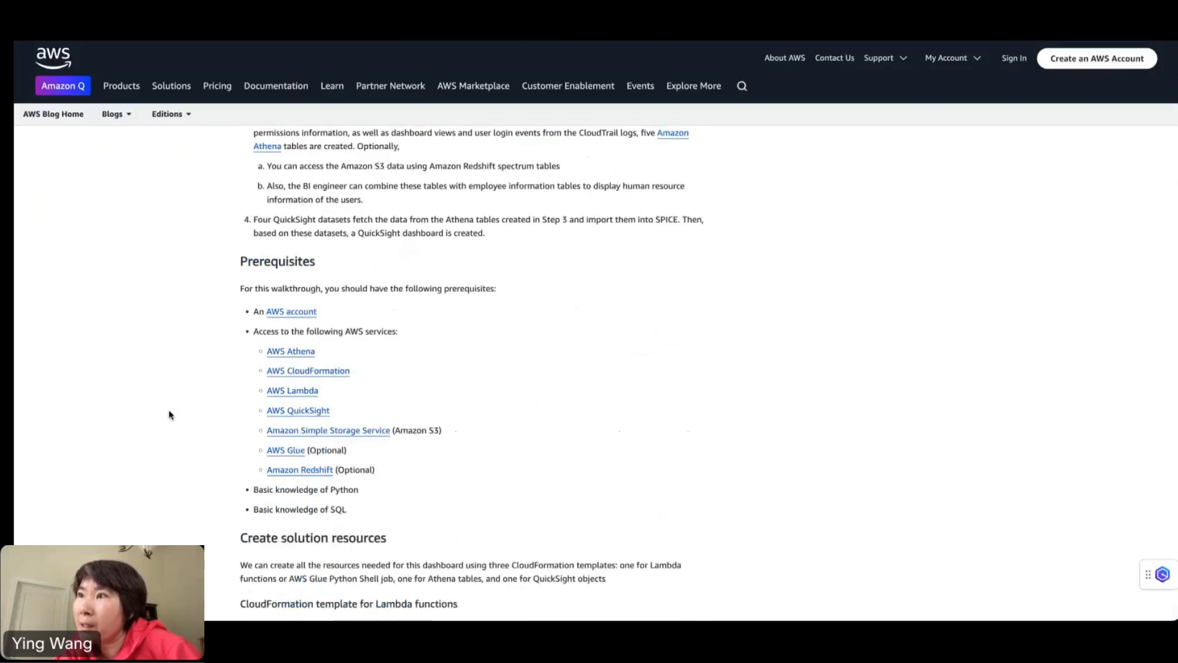
scroll(170, 415, down, 1)
scroll(171, 415, down, 2)
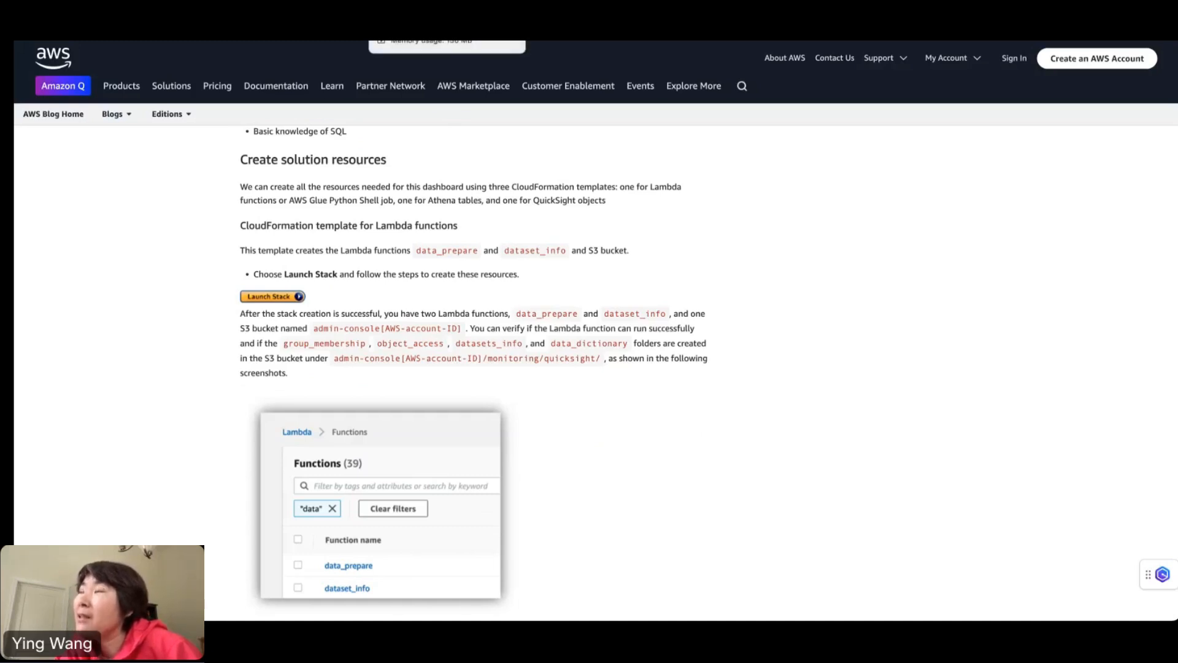
Switch back to the Workflow_Glue.ipynb notebook and examine its sample Admin Console Dashboard screenshot
click(393, 40)
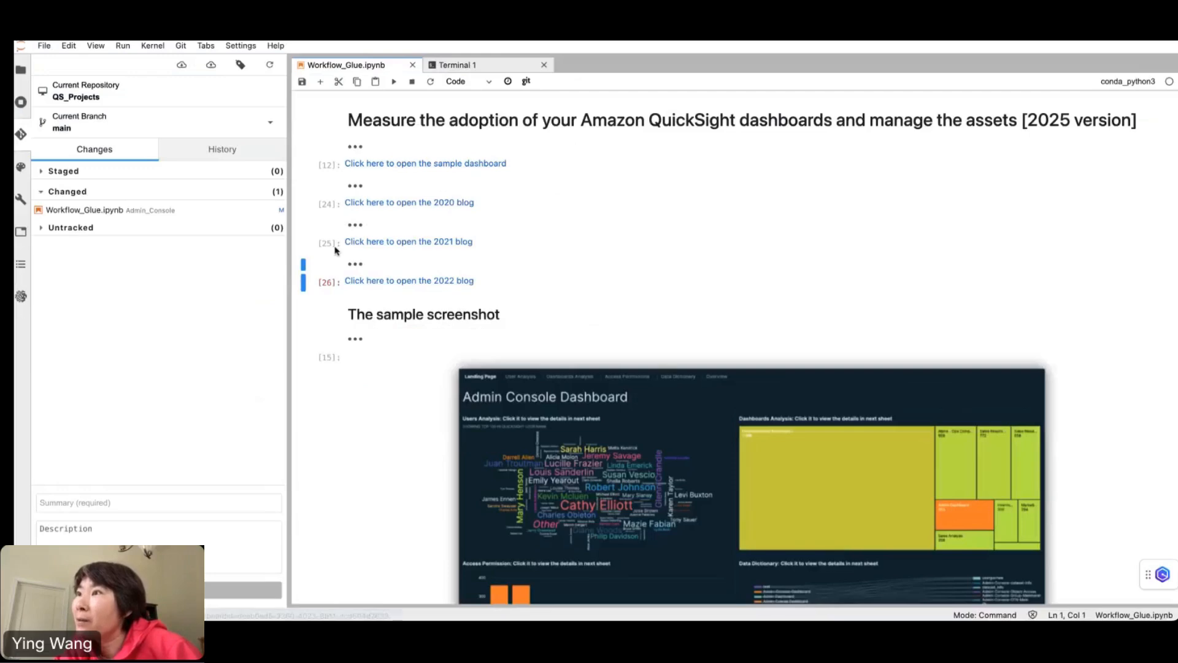
scroll(362, 428, down, 2)
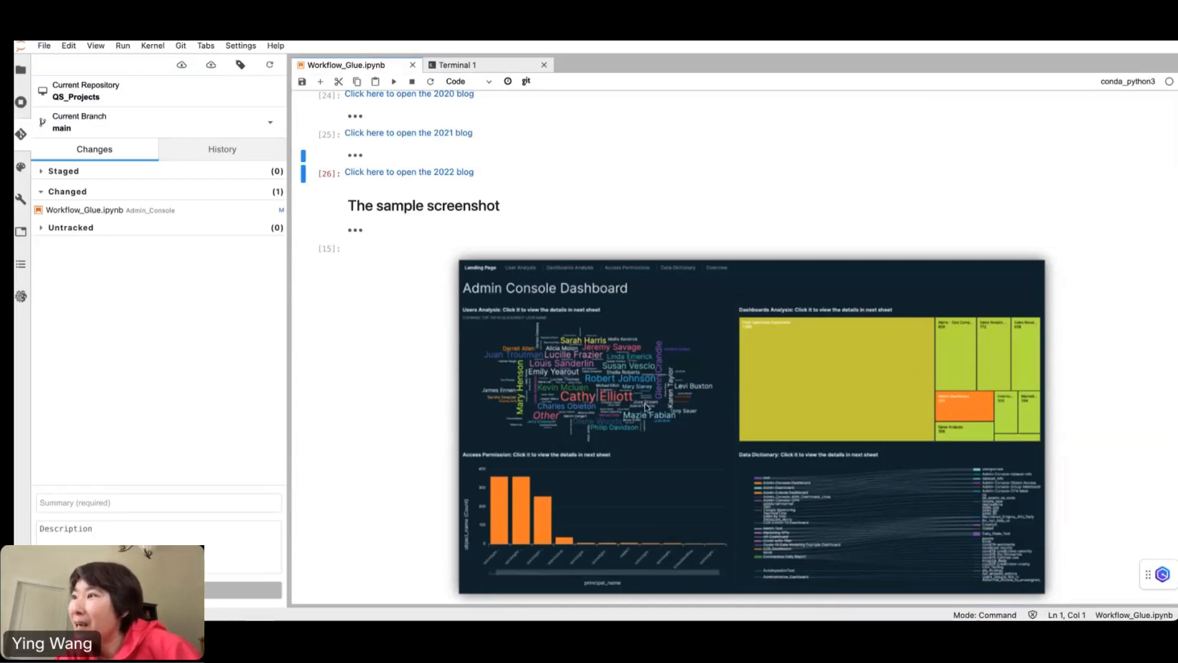
scroll(342, 452, down, 3)
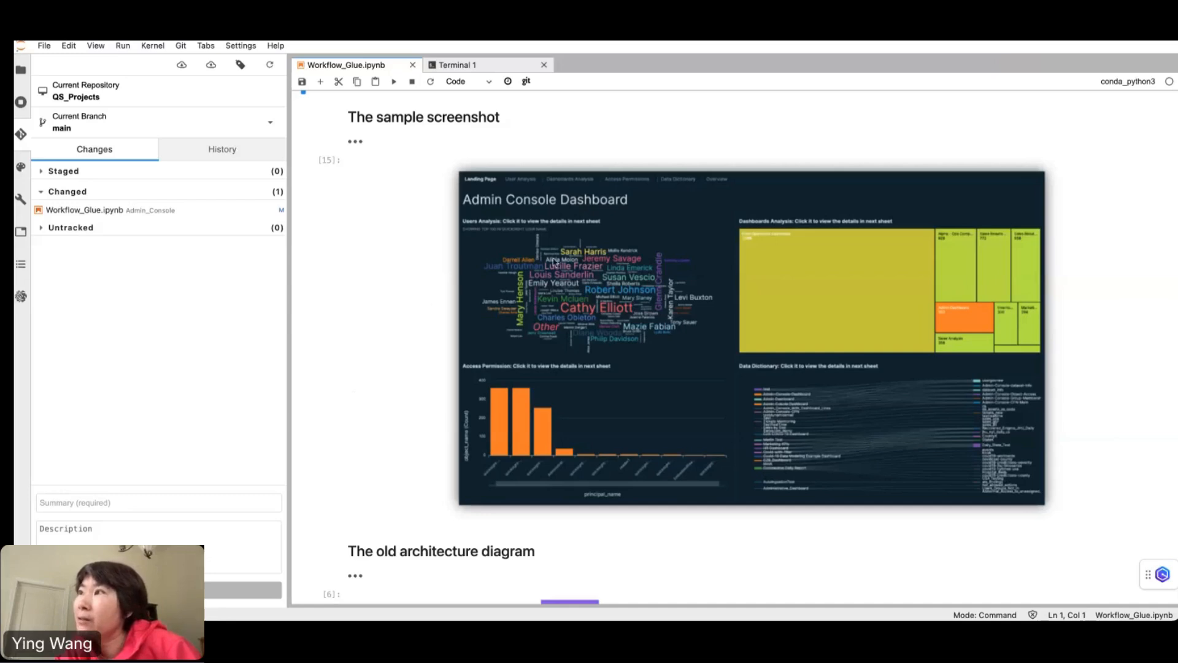
Examine the notebook's old architecture diagram, including the AWS Lambda and AWS Glue job paths
scroll(331, 335, down, 7)
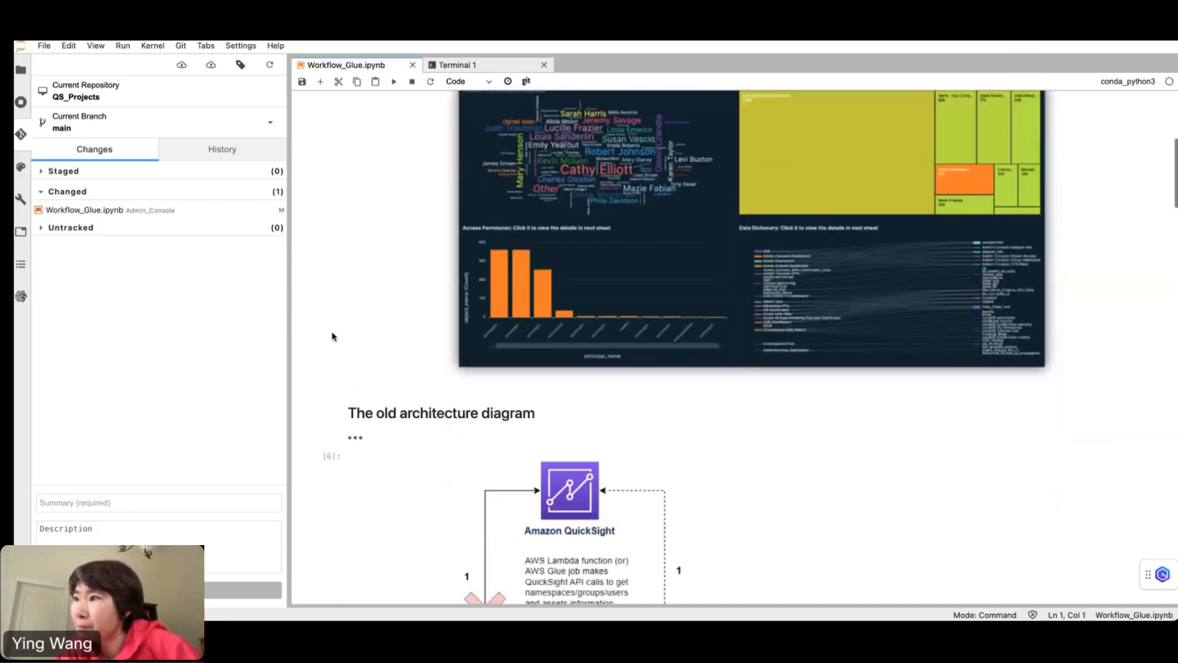
scroll(329, 403, down, 3)
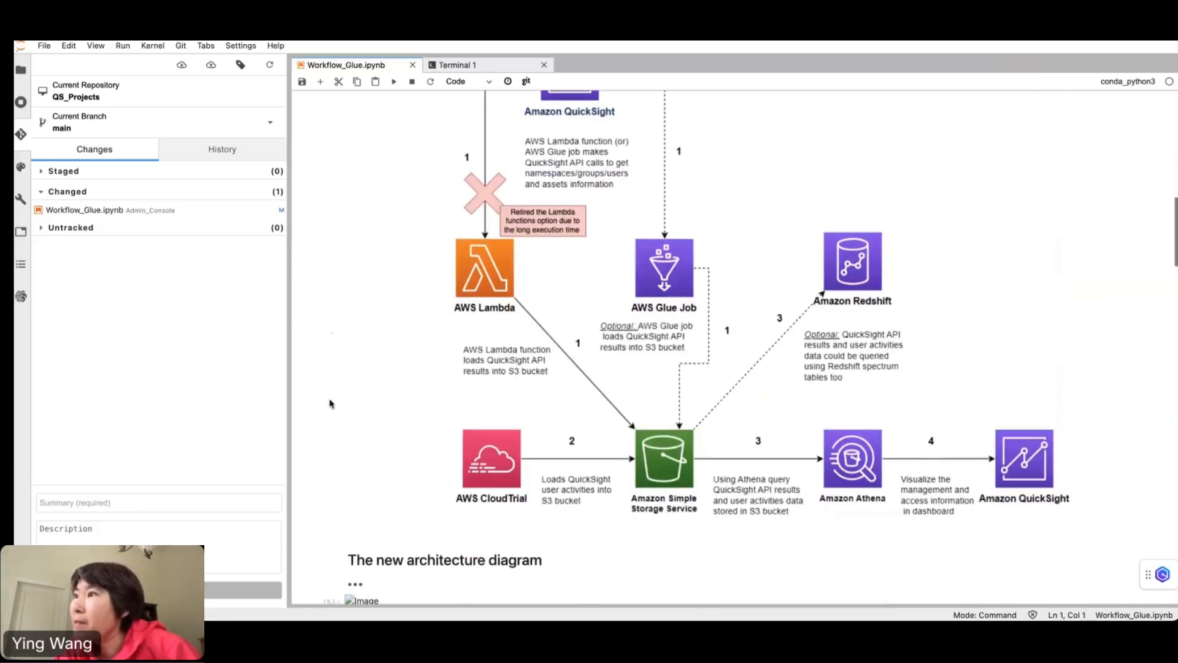
scroll(329, 402, up, 1)
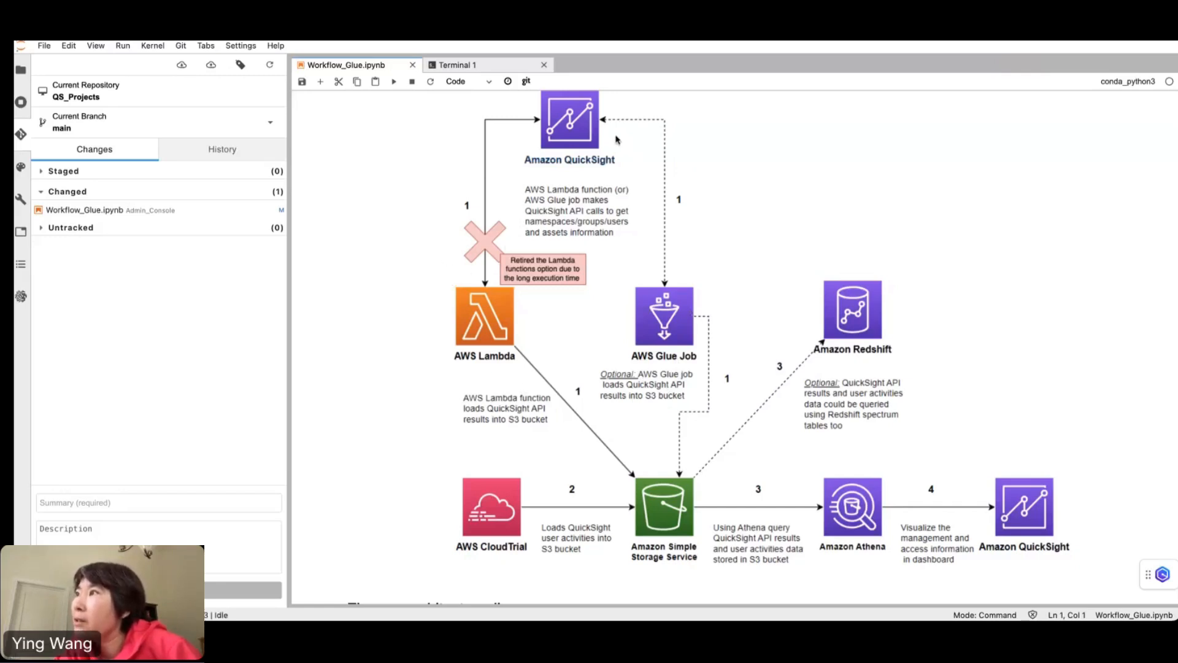
Run the notebook cell under The new architecture diagram to render its image
scroll(654, 344, down, 7)
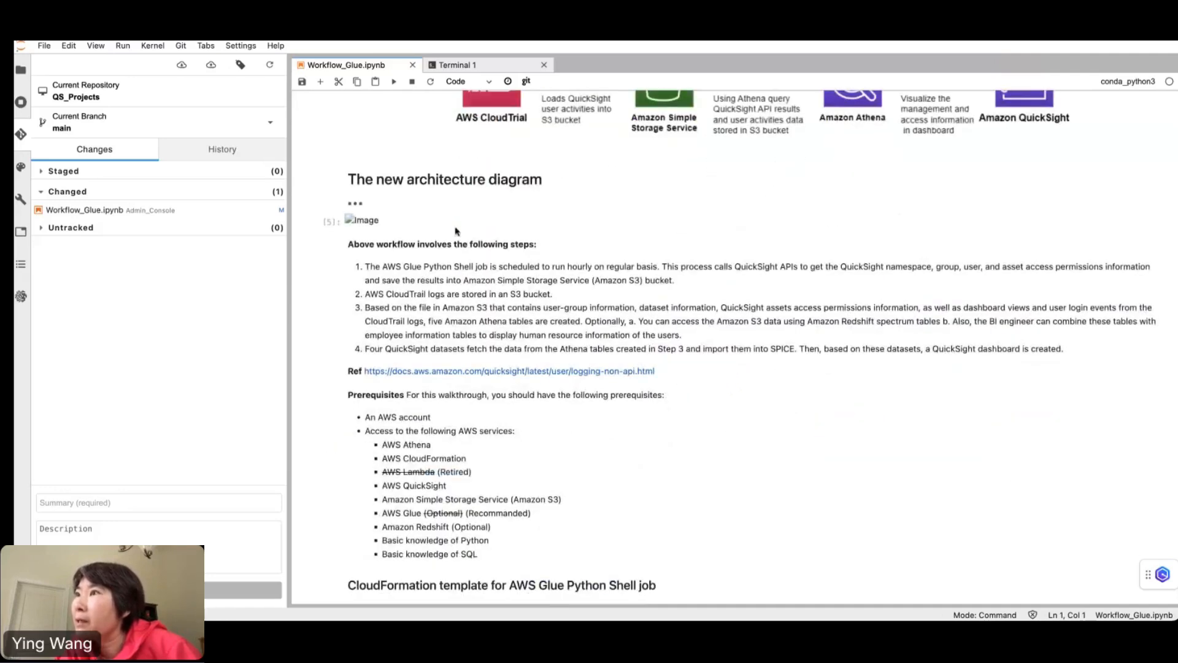
click(330, 205)
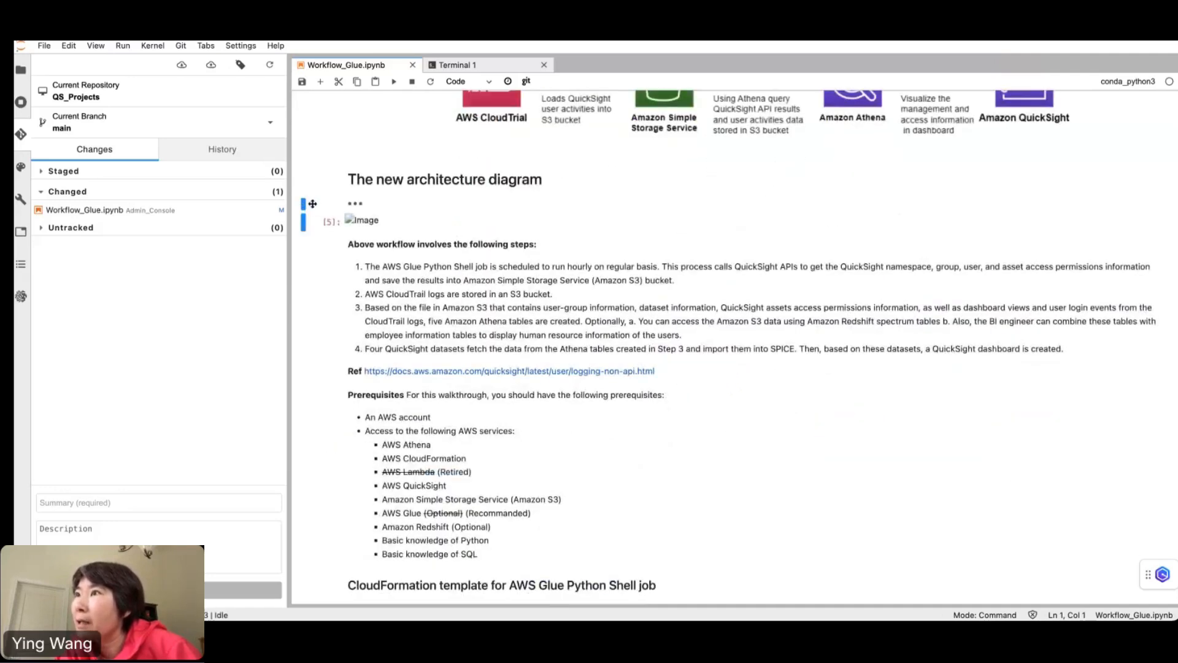
click(394, 81)
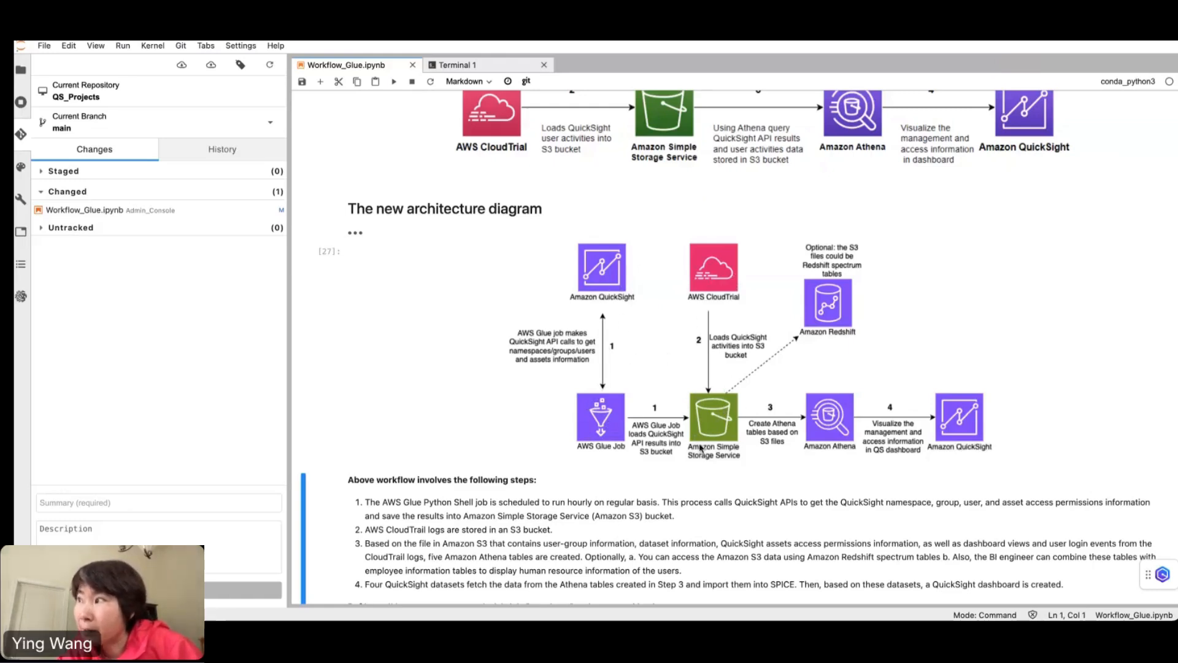
Review the new workflow steps and prerequisites, and open the referenced logging-non-api.html QuickSight documentation page
scroll(761, 424, down, 1)
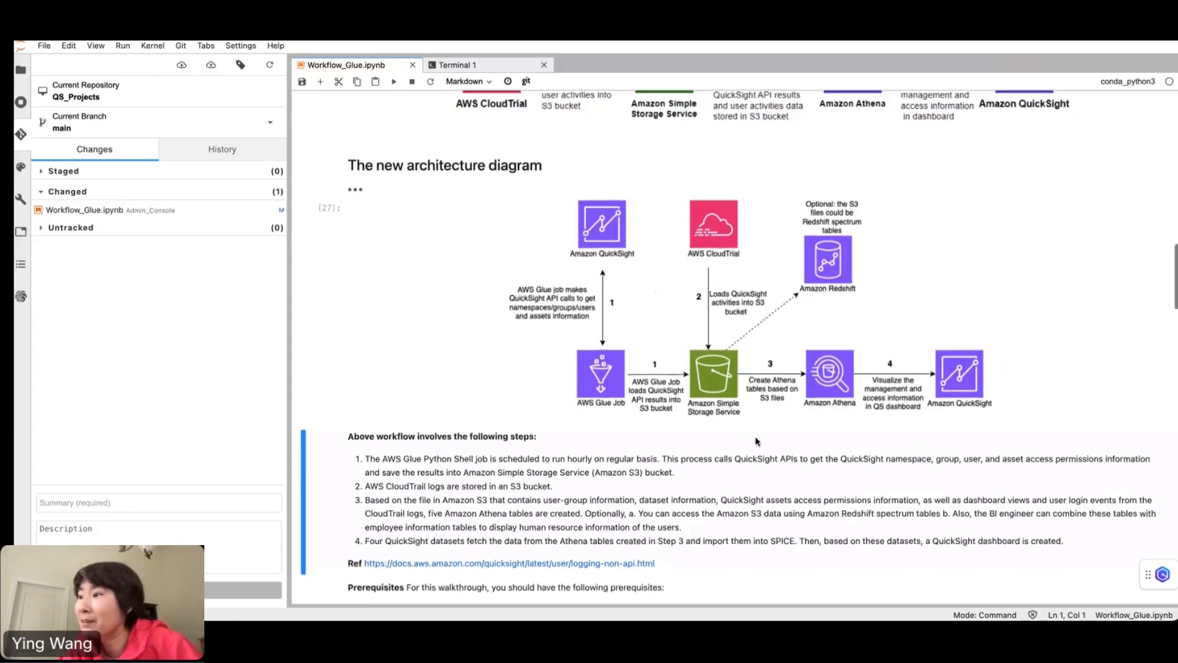
scroll(756, 441, down, 5)
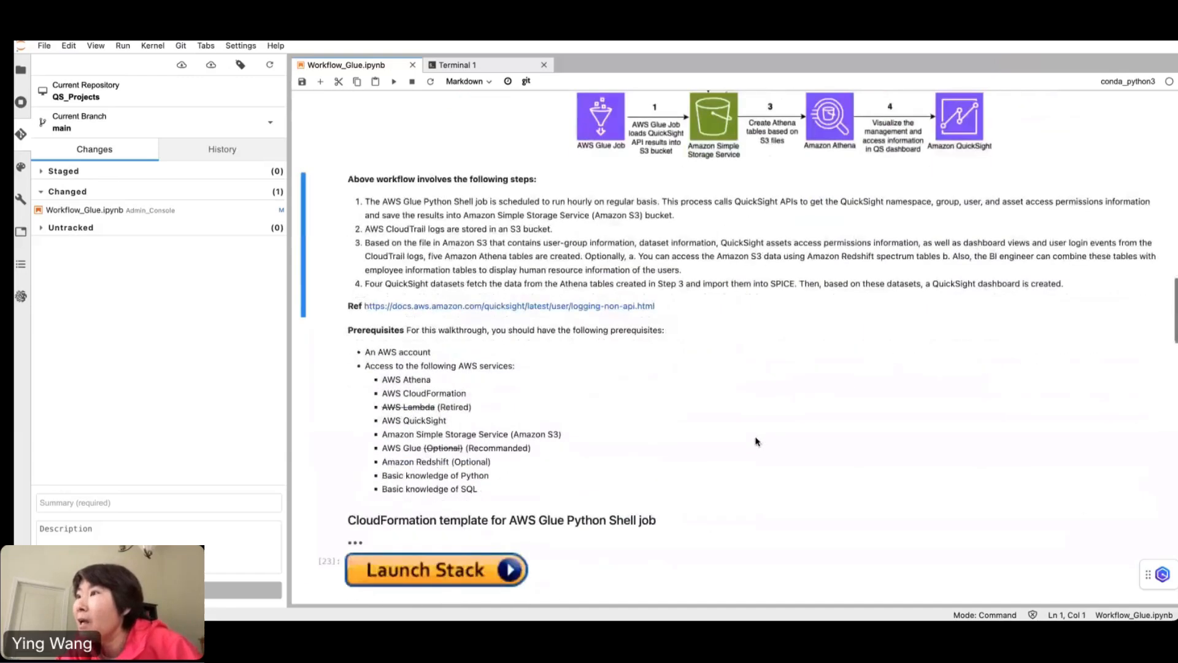
click(568, 306)
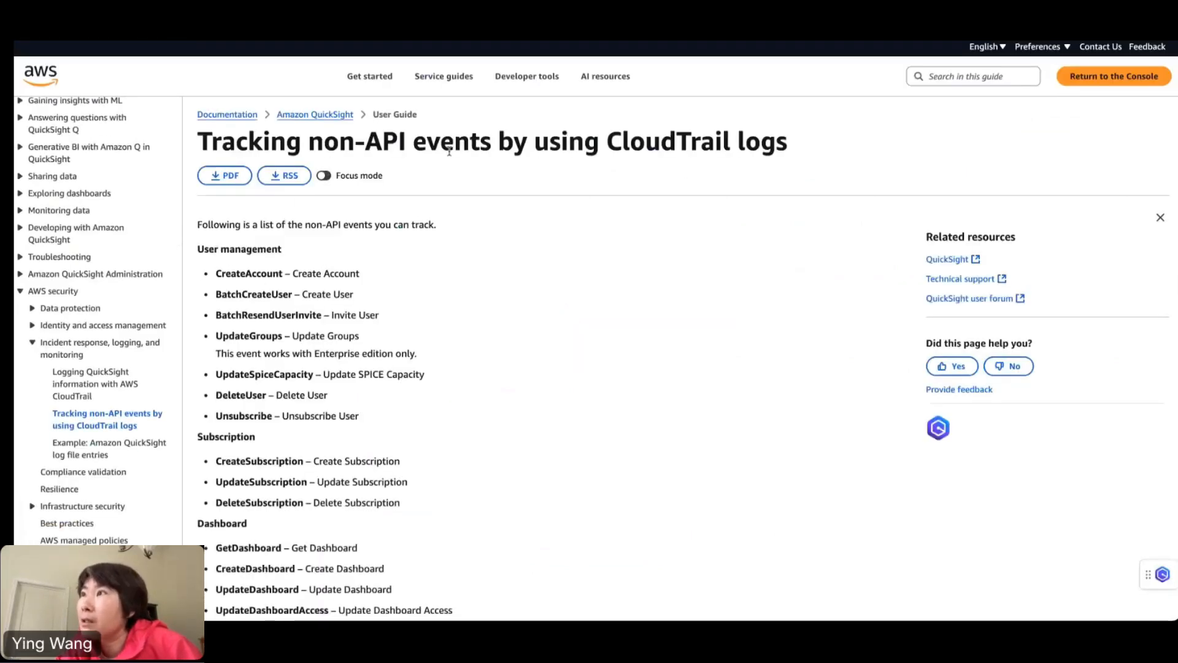
Highlight "CloudTrail logs" and "non-API" in the documentation page title to point out which events are tracked
double_click(609, 141)
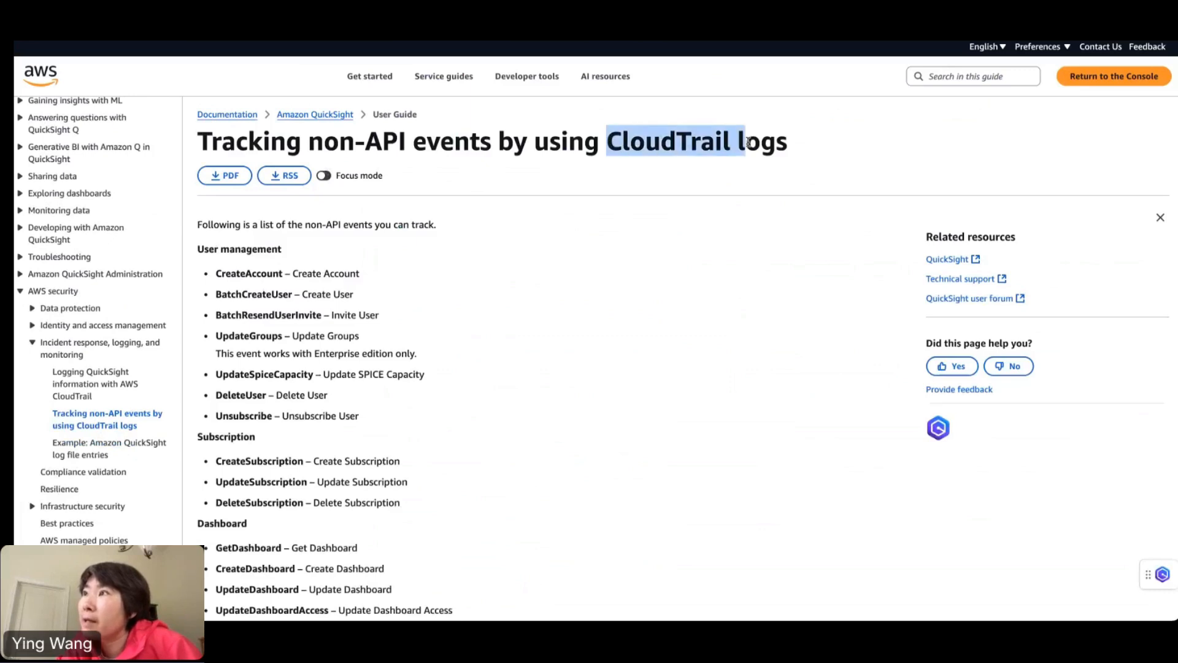
click(381, 270)
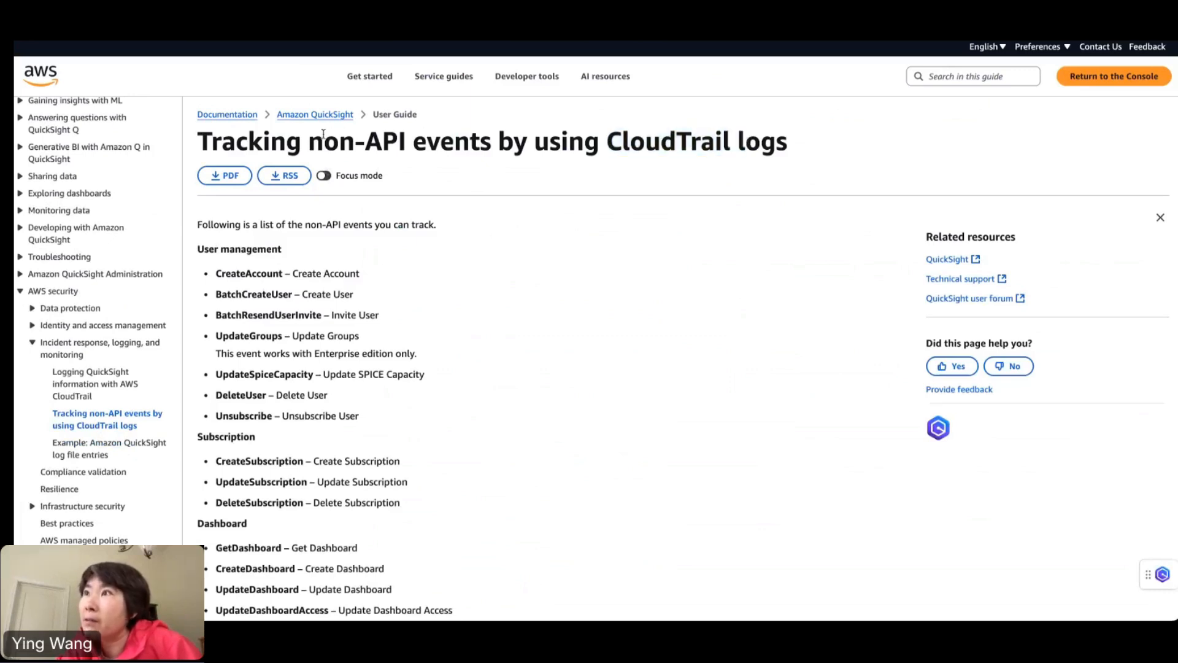
drag(309, 141, 411, 141)
click(409, 210)
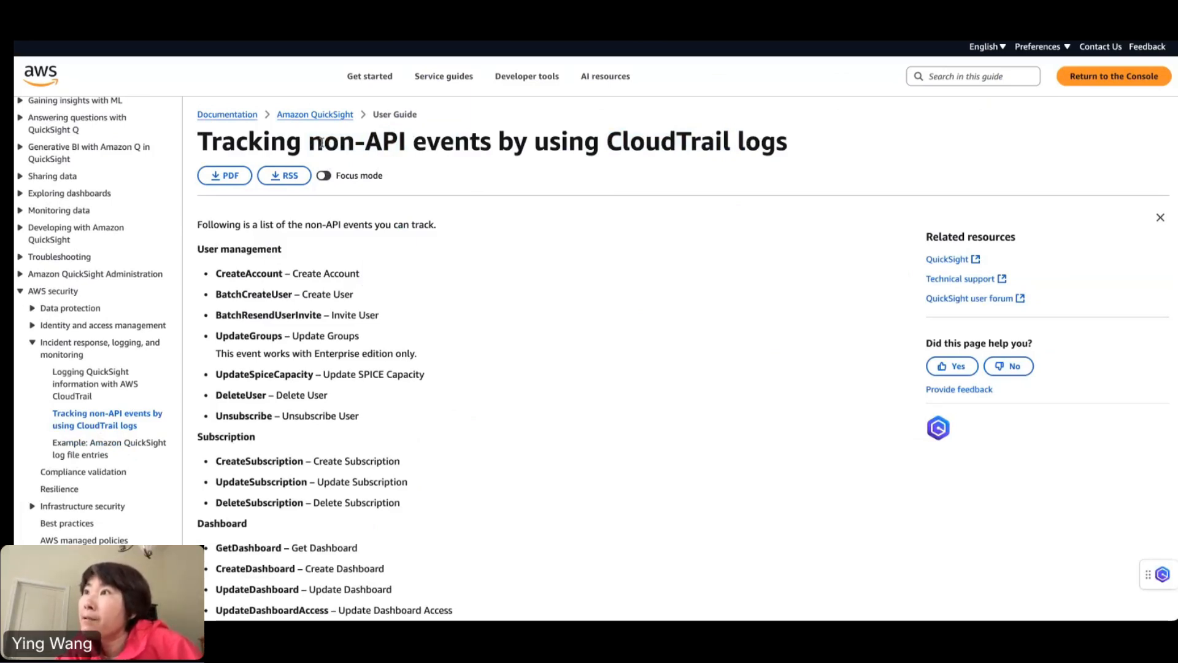
drag(308, 142, 407, 145)
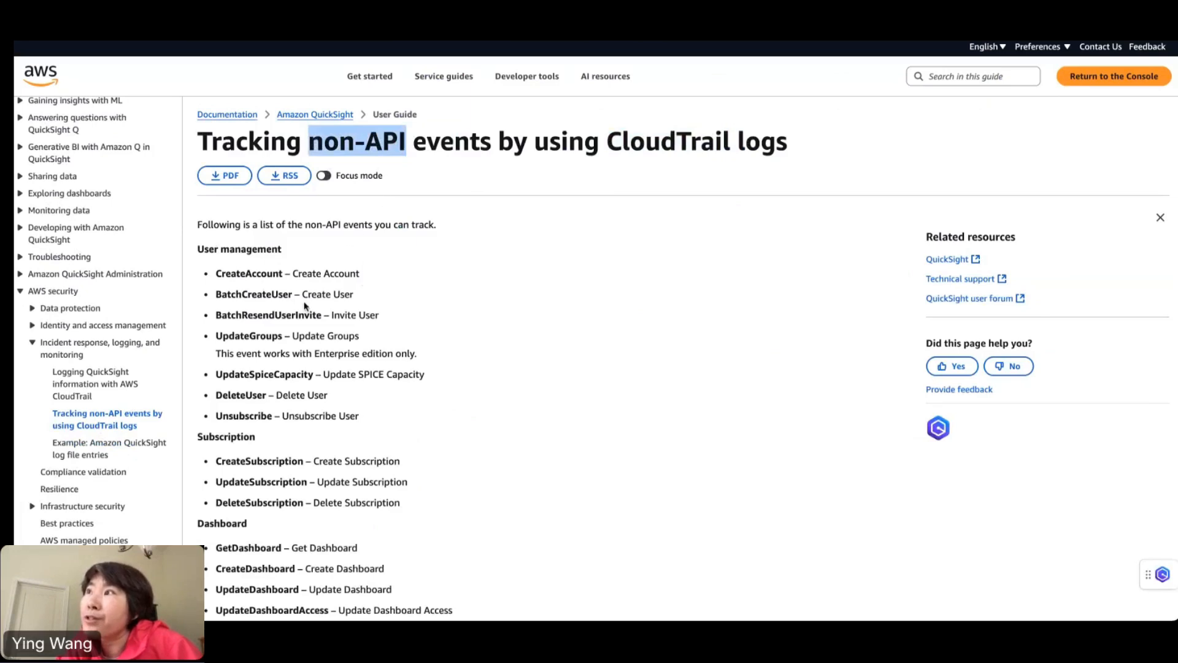
click(385, 135)
drag(309, 140, 408, 138)
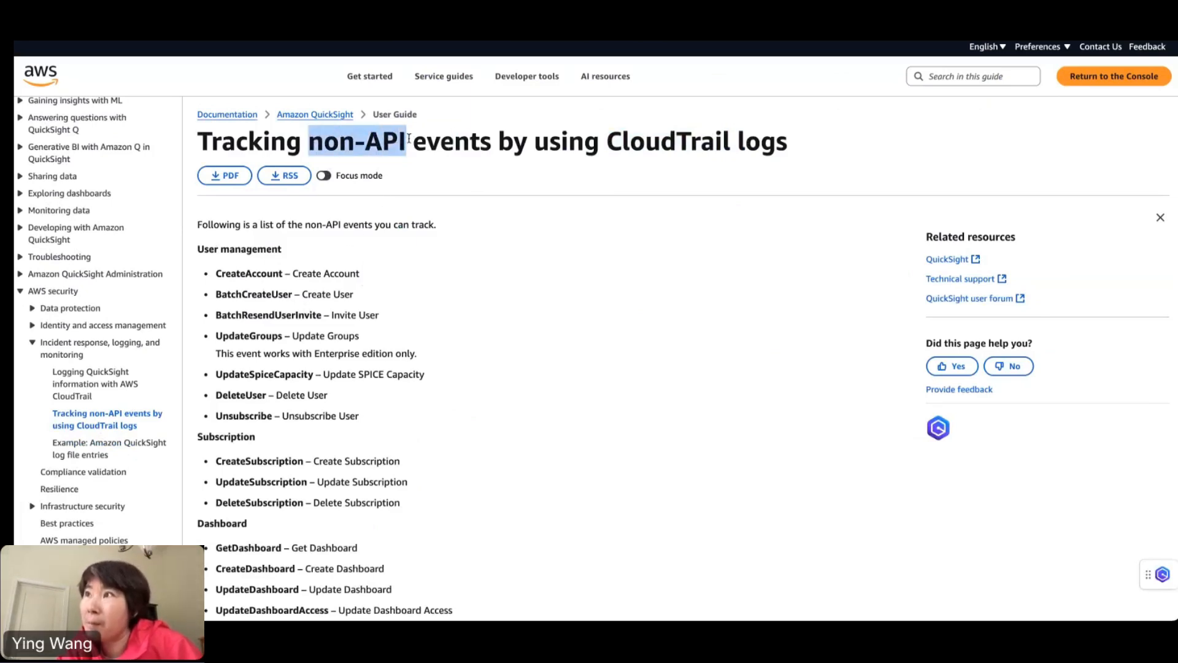
Highlight "non-API" in the documentation page title and the "User management" heading in the event list
drag(309, 140, 407, 142)
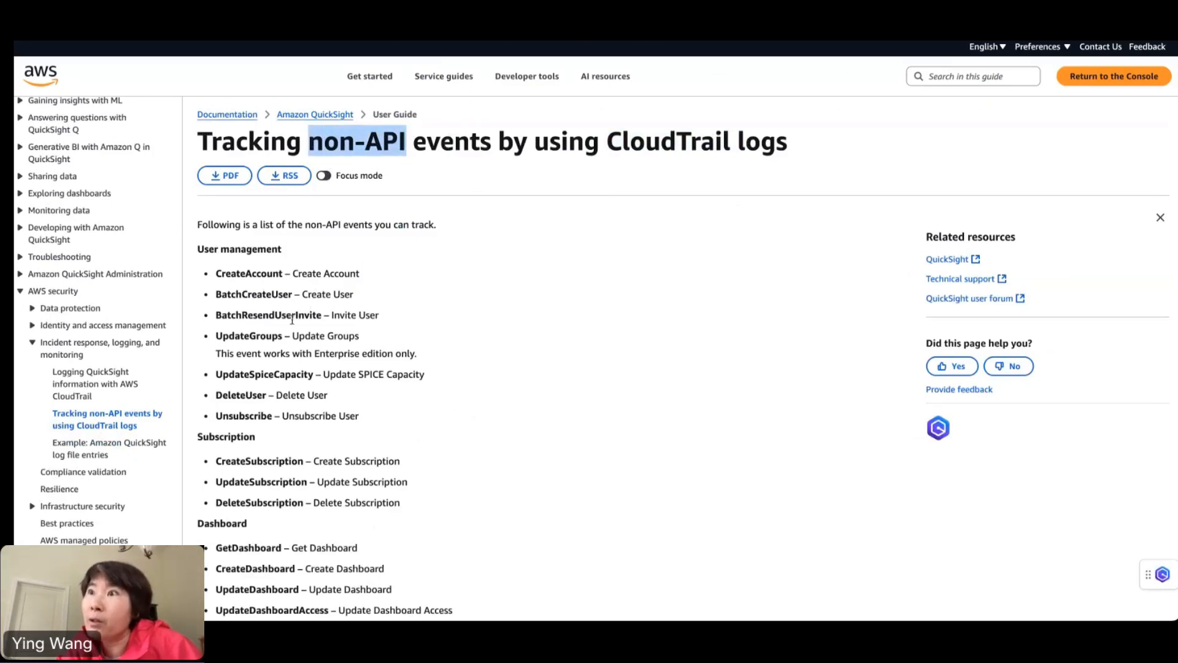
click(287, 298)
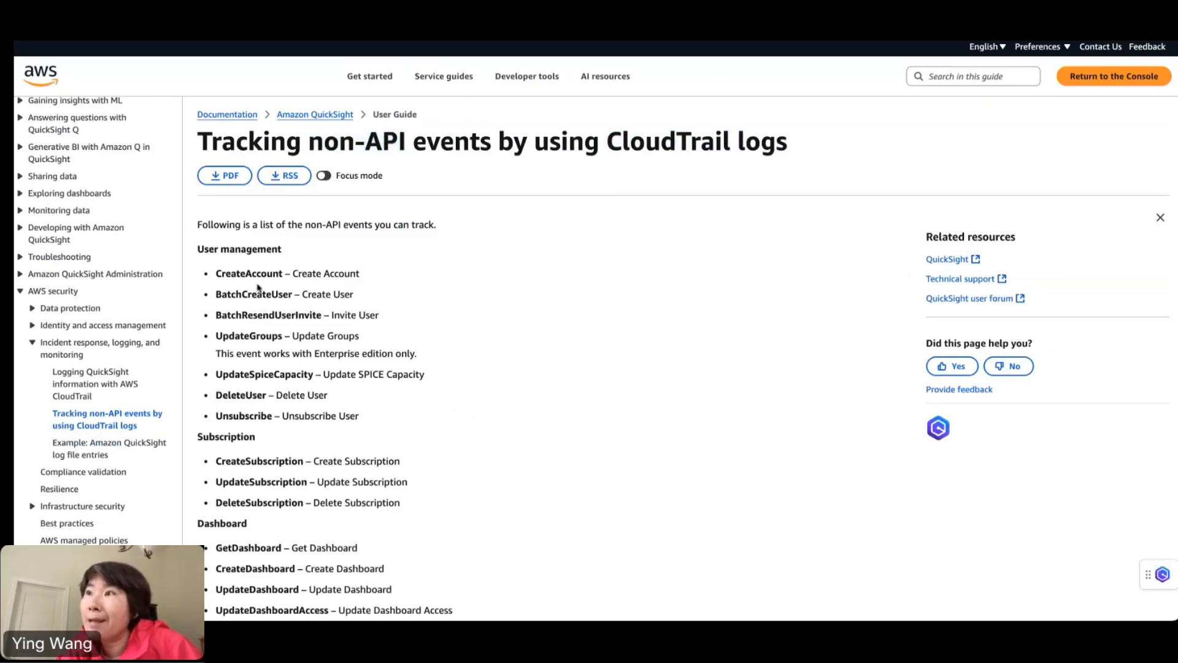
scroll(257, 287, down, 1)
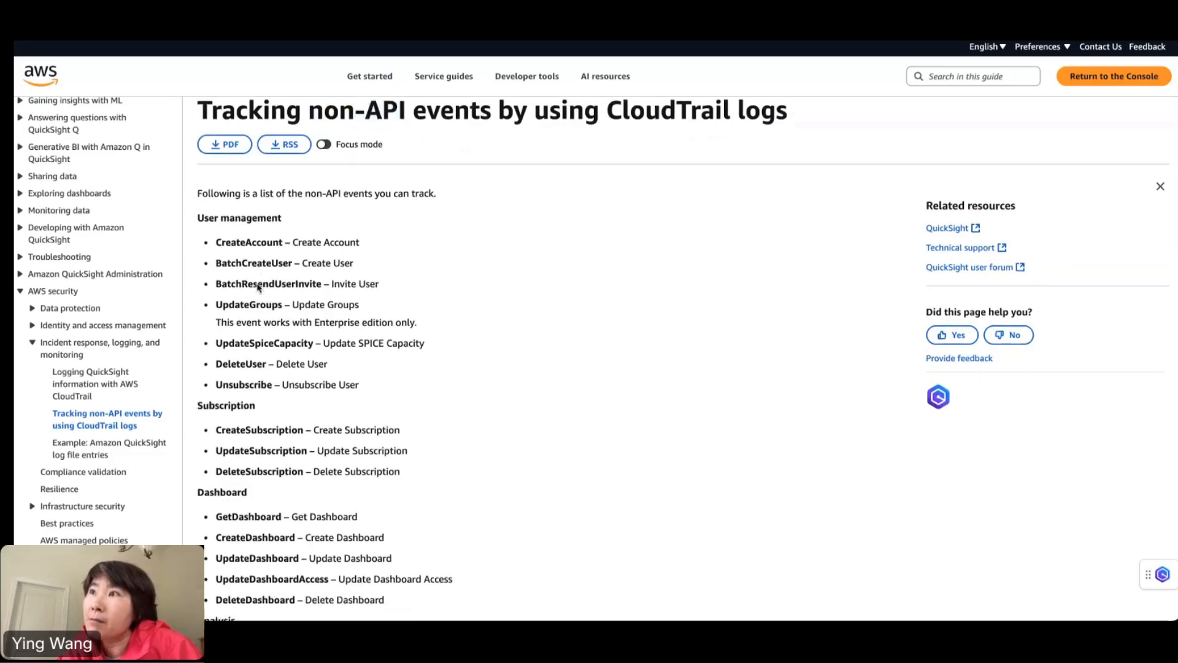
drag(203, 210, 292, 210)
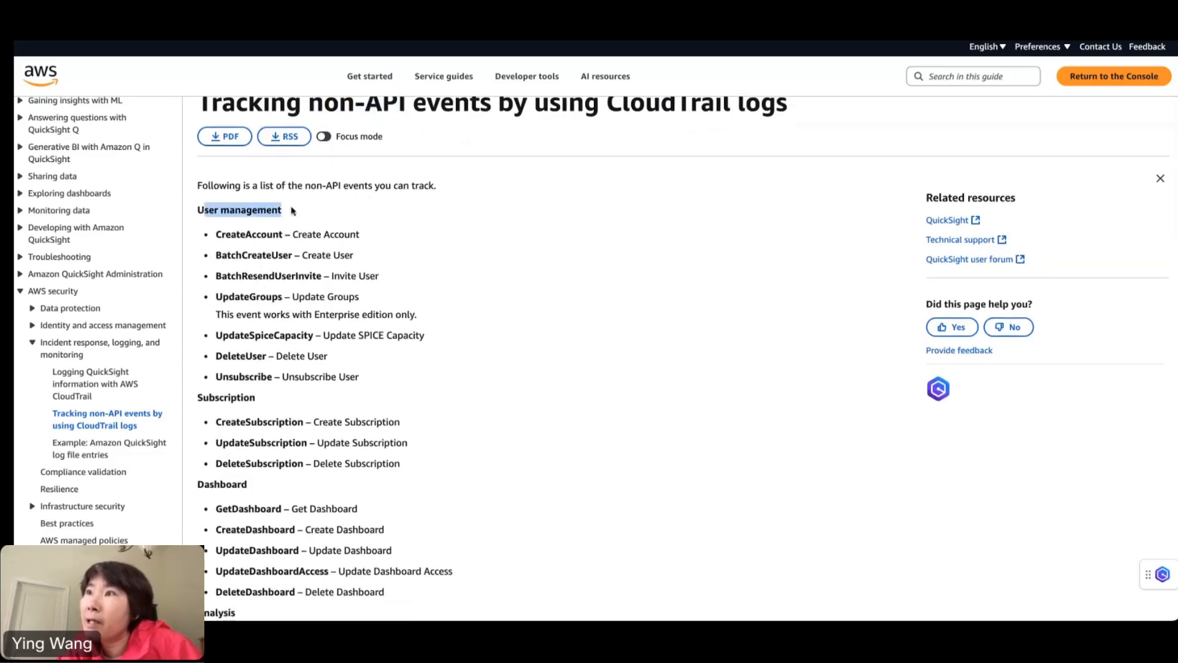
click(248, 212)
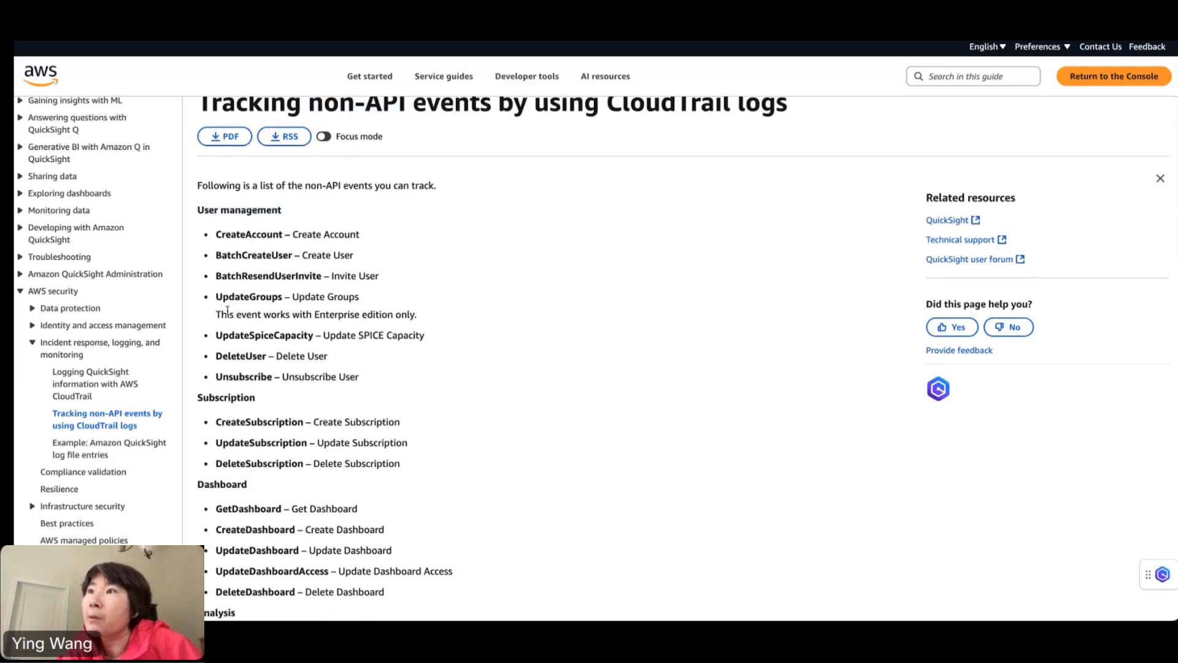
scroll(257, 257, down, 1)
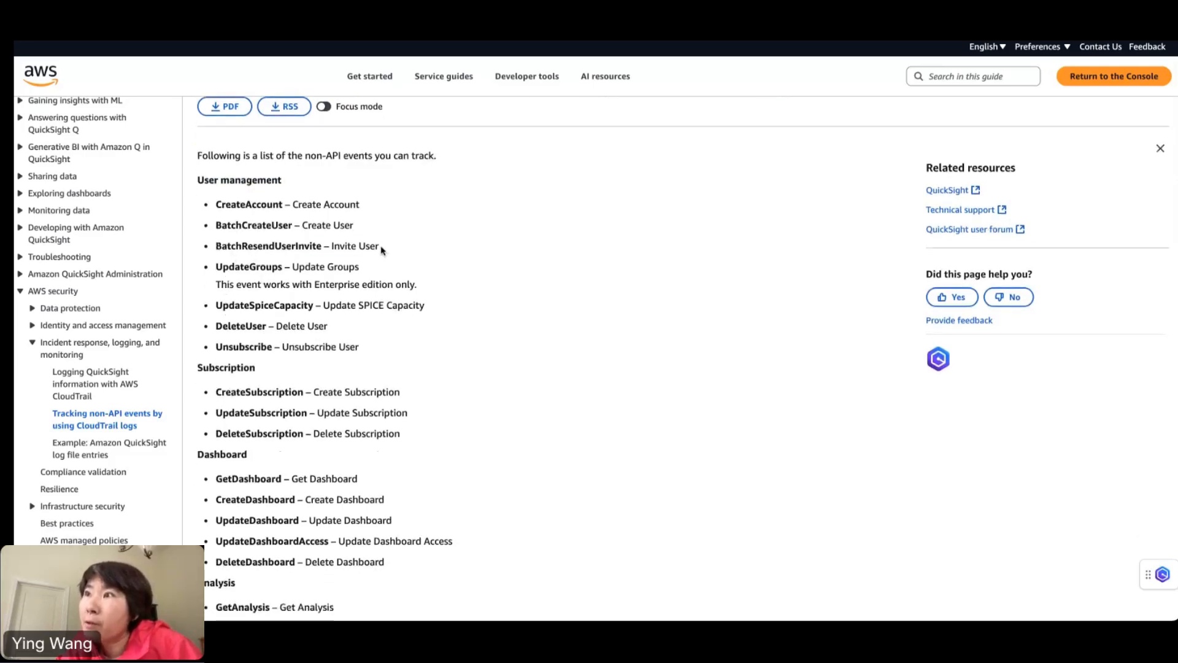
Highlight the BatchResendUserInvite event under User management to point out user invitation tracking
drag(381, 248, 215, 246)
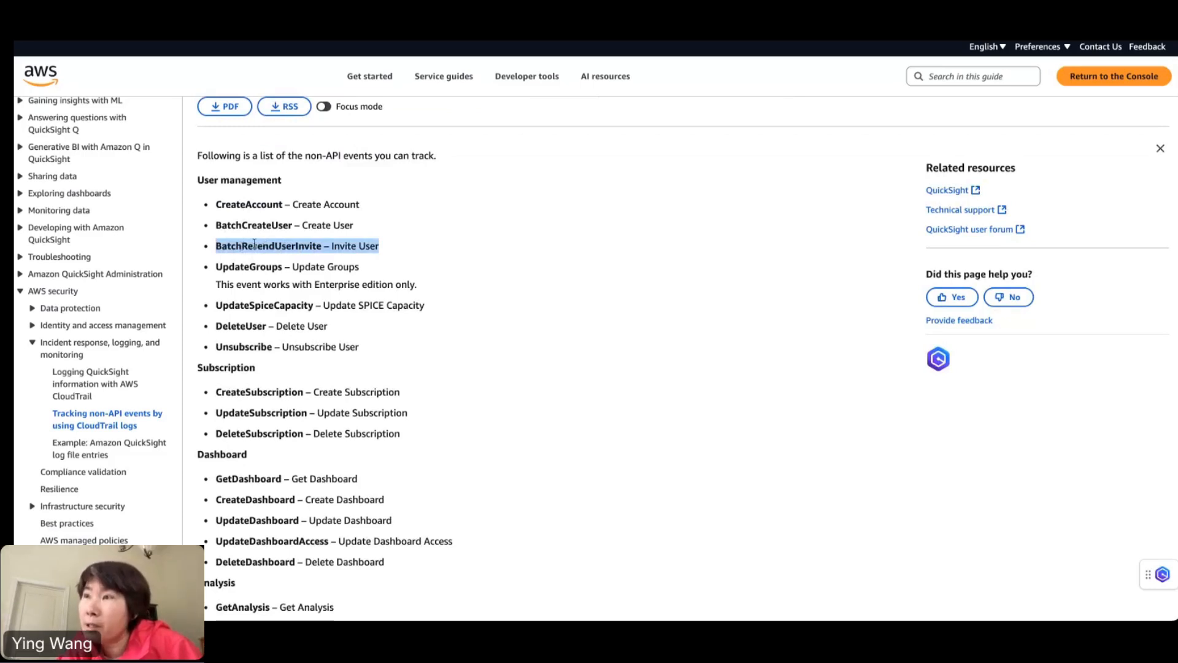
click(251, 246)
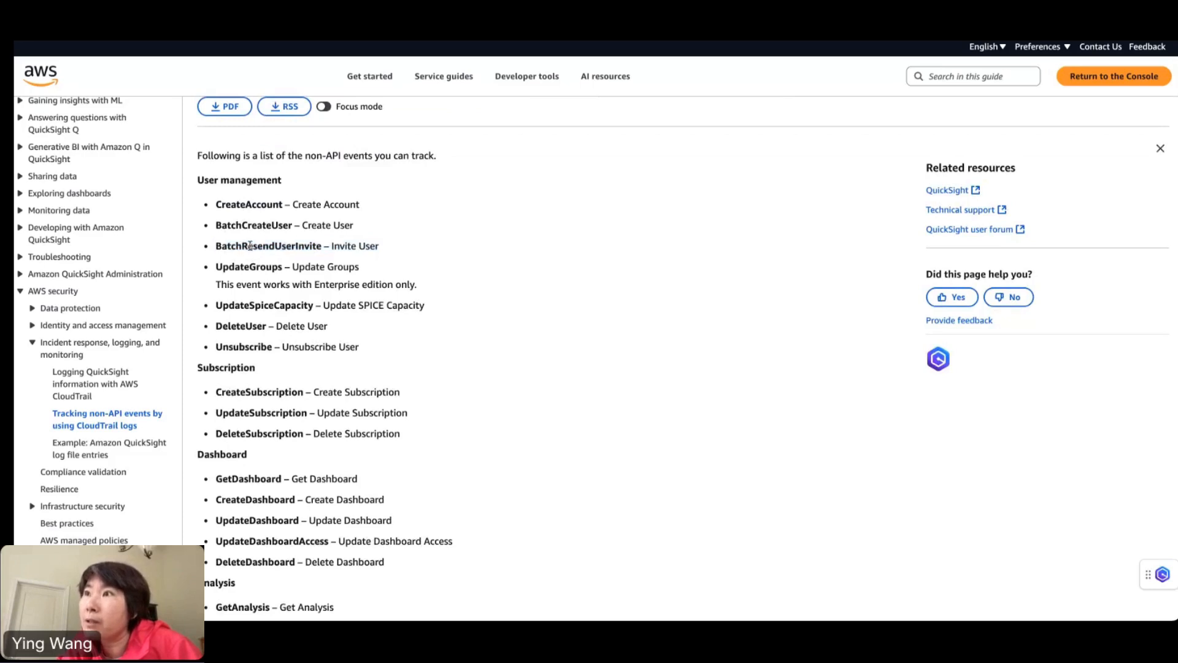
drag(217, 246, 318, 248)
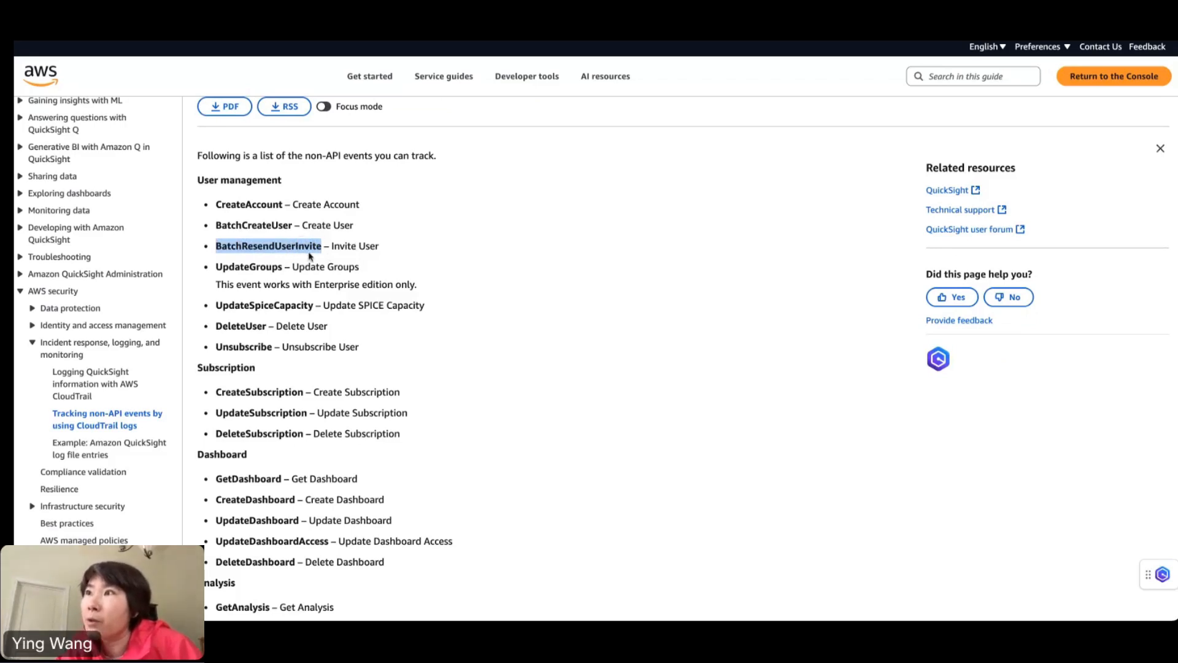
click(232, 243)
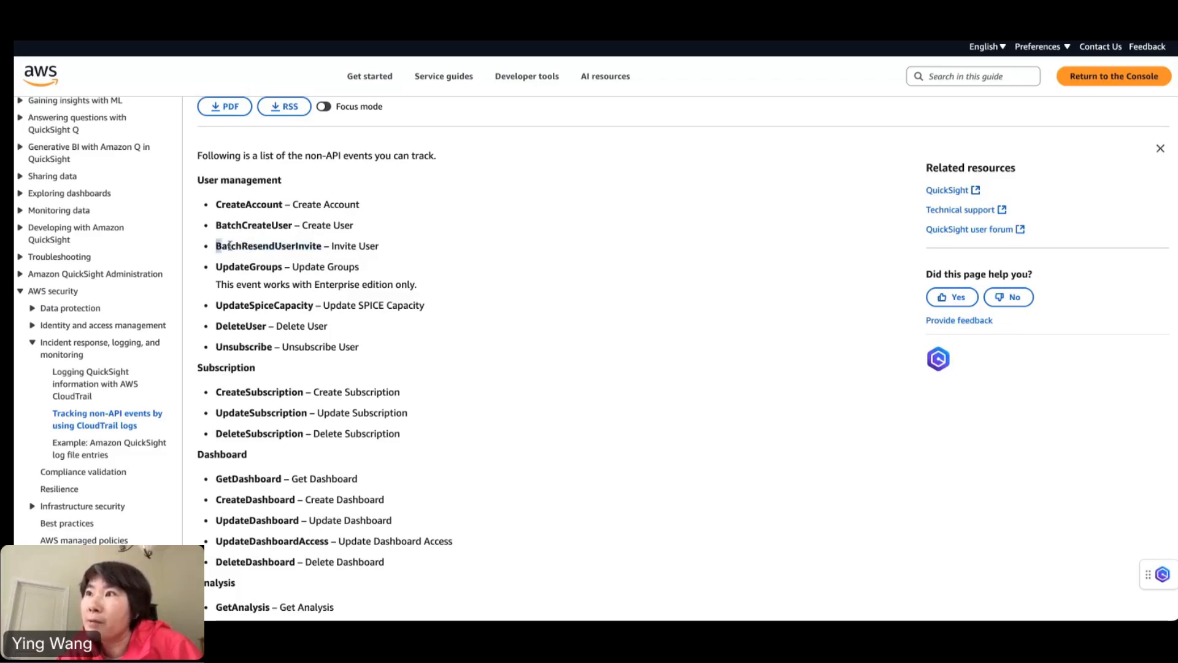
drag(216, 246, 321, 246)
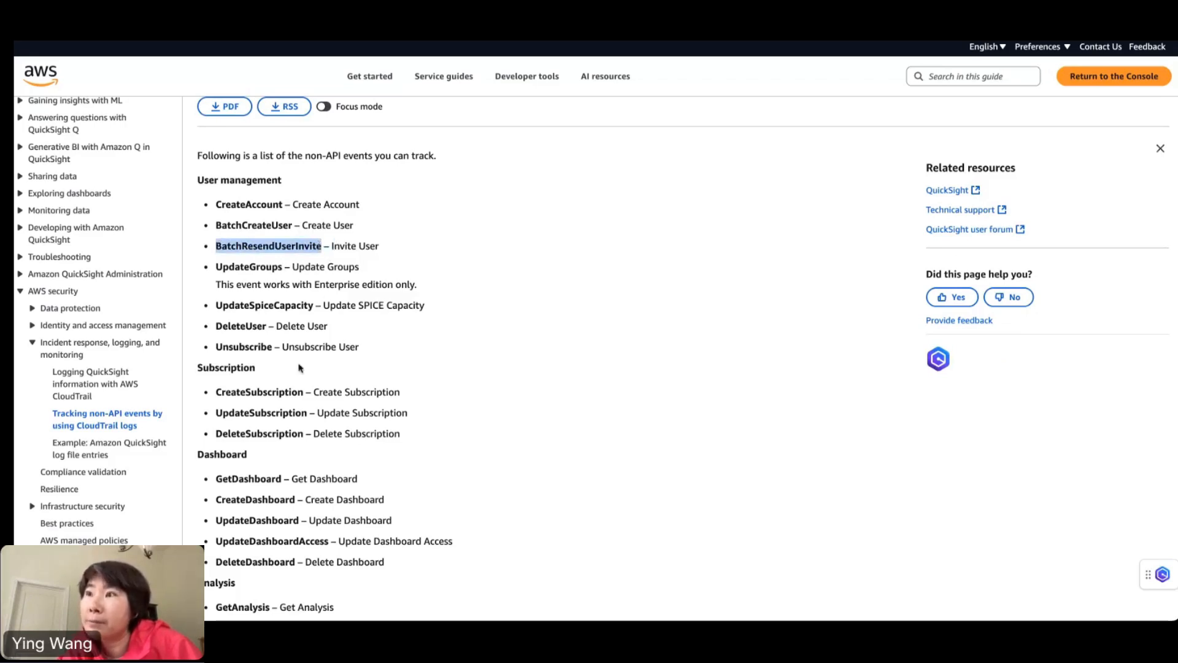
Highlight the tracked Dashboard events, from GetDashboard and CreateDashboard through UpdateDashboard and UpdateDashboardAccess
scroll(300, 366, down, 5)
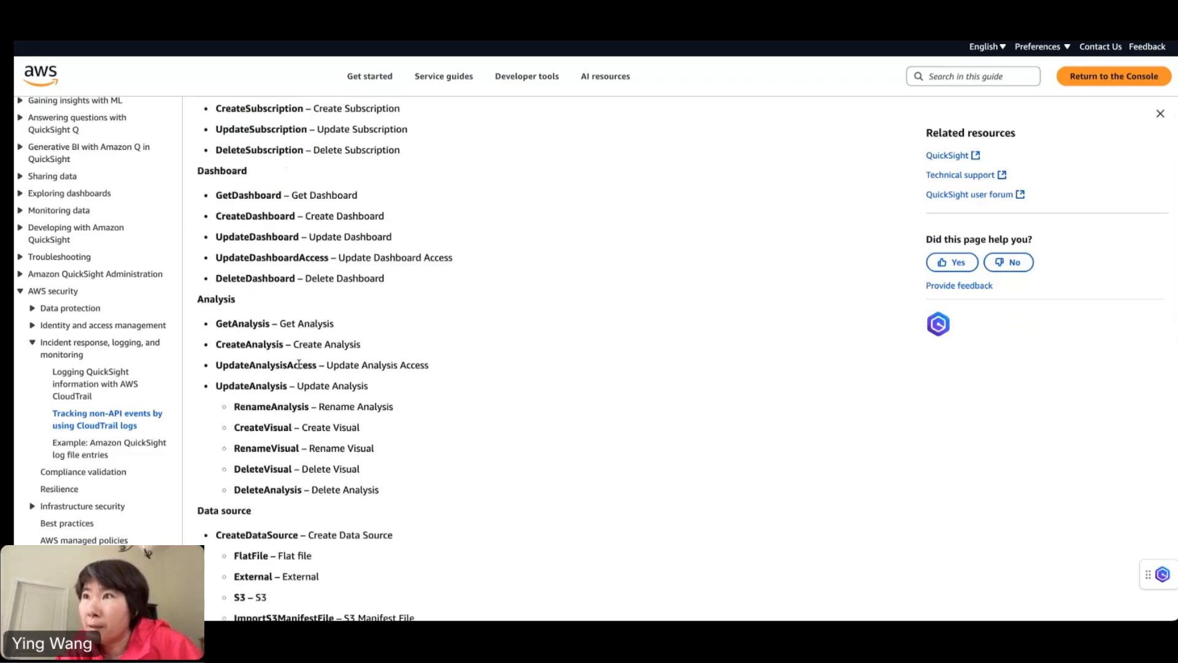
drag(218, 192, 286, 196)
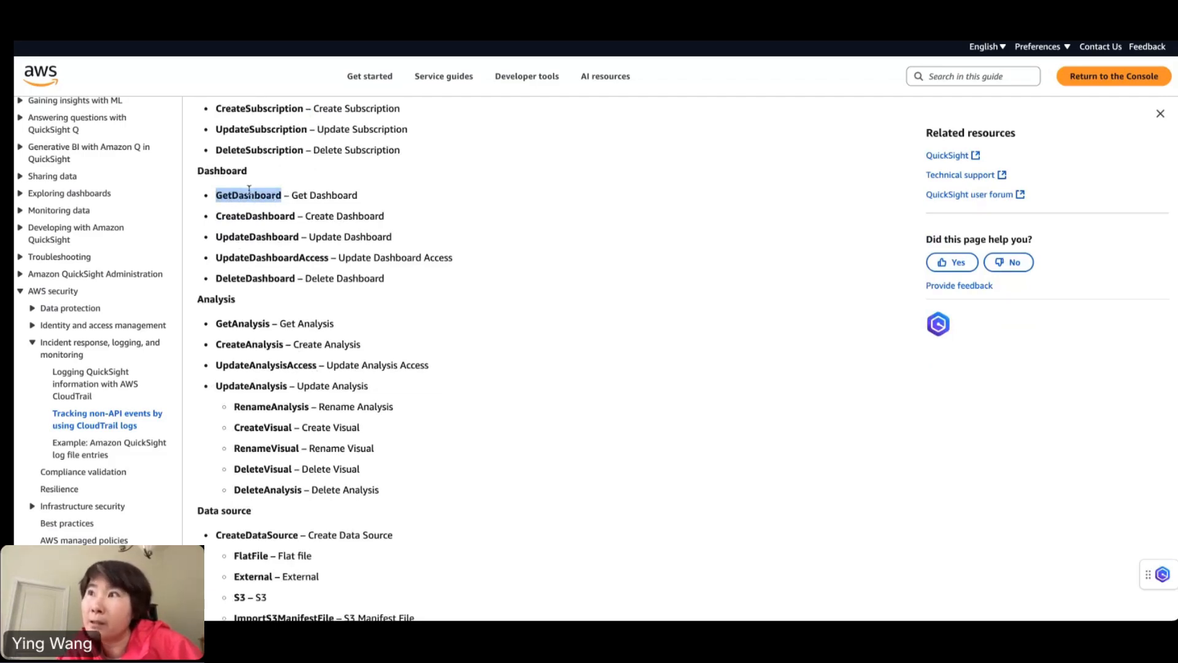
click(240, 219)
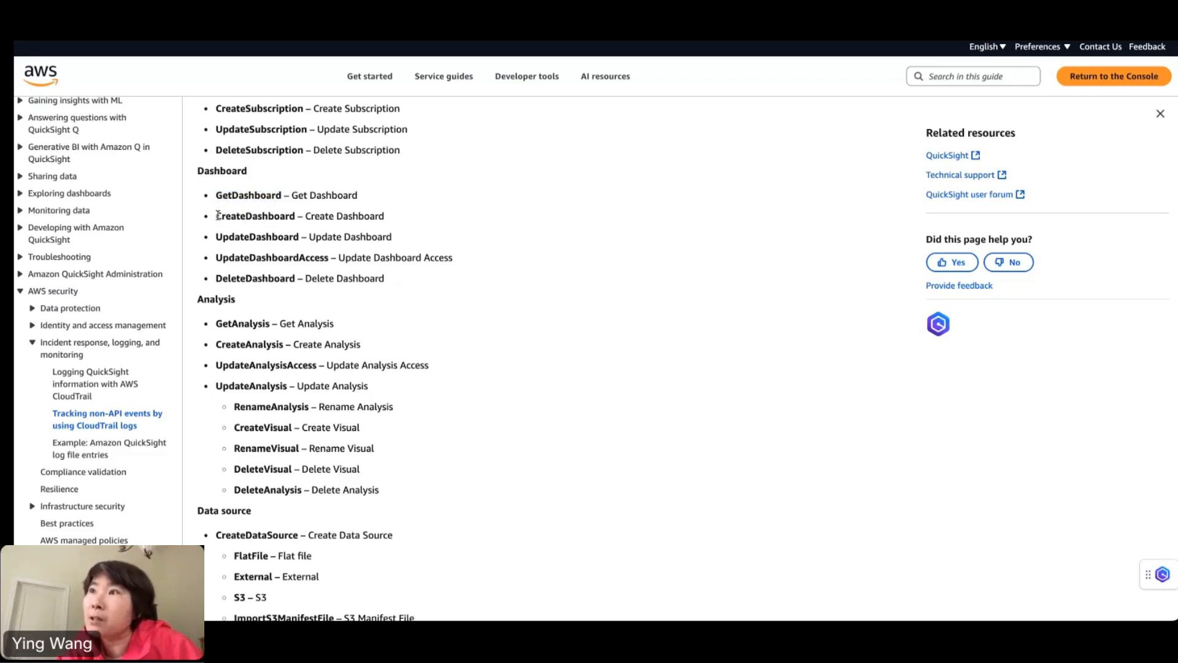
drag(217, 215, 297, 218)
drag(229, 237, 288, 257)
scroll(273, 335, down, 1)
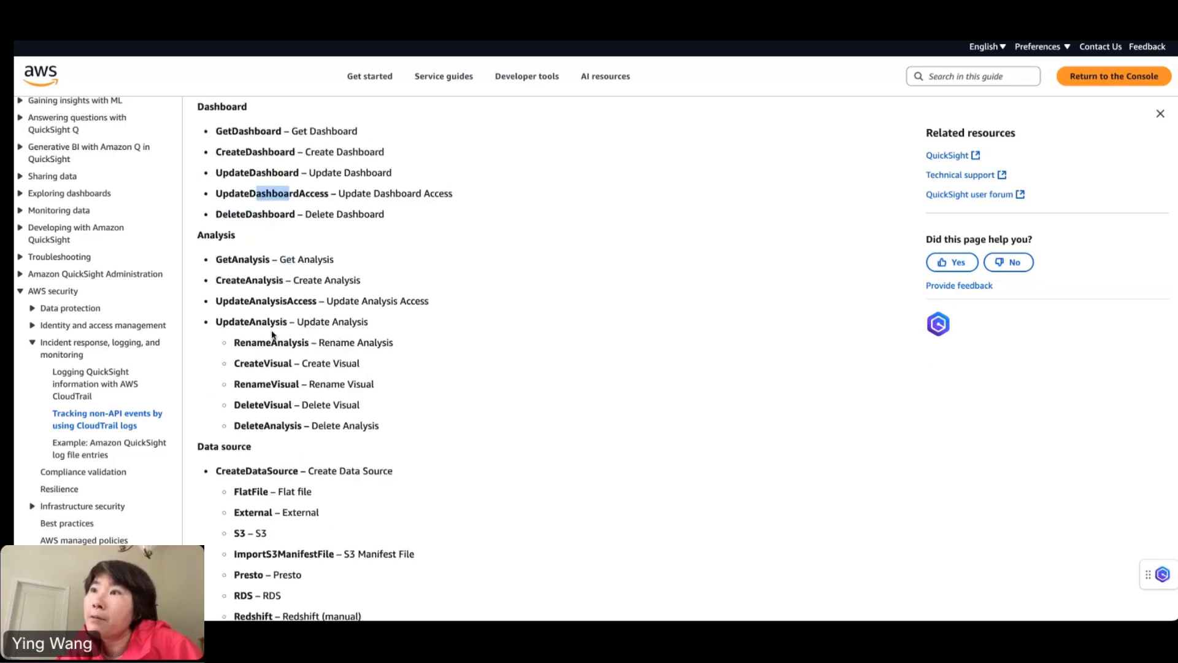
Review the Analysis, Data source and Data set events, highlighting GetAnalysis and Querydatabase
drag(198, 235, 275, 259)
click(244, 258)
scroll(246, 372, down, 5)
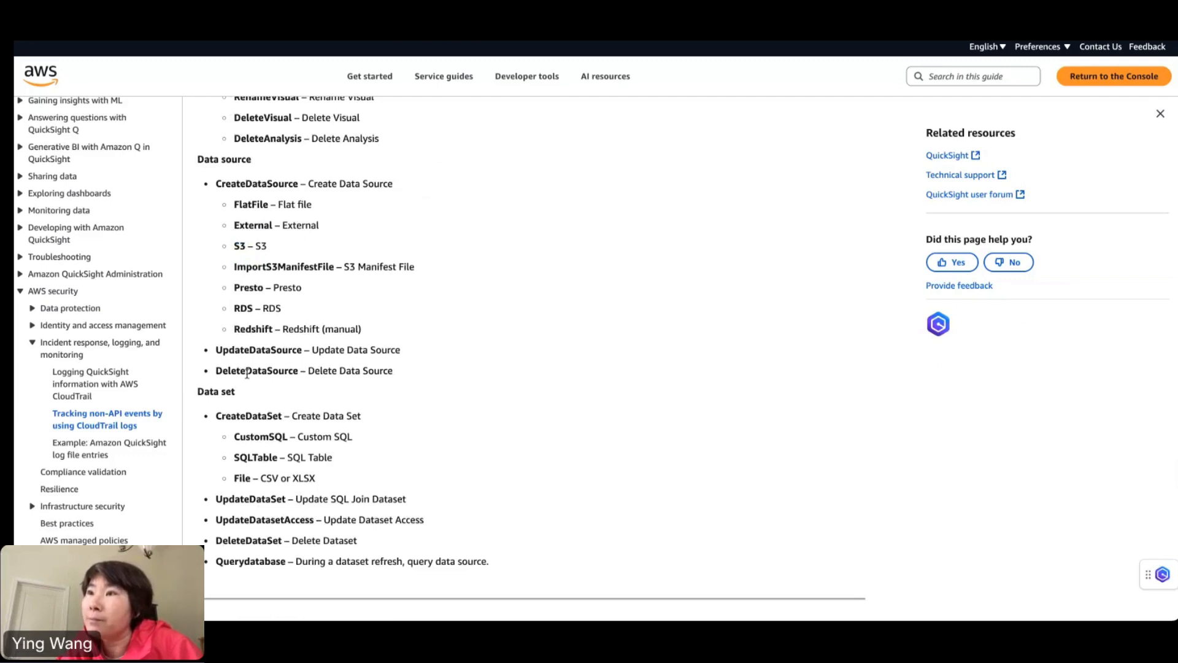
scroll(246, 372, down, 2)
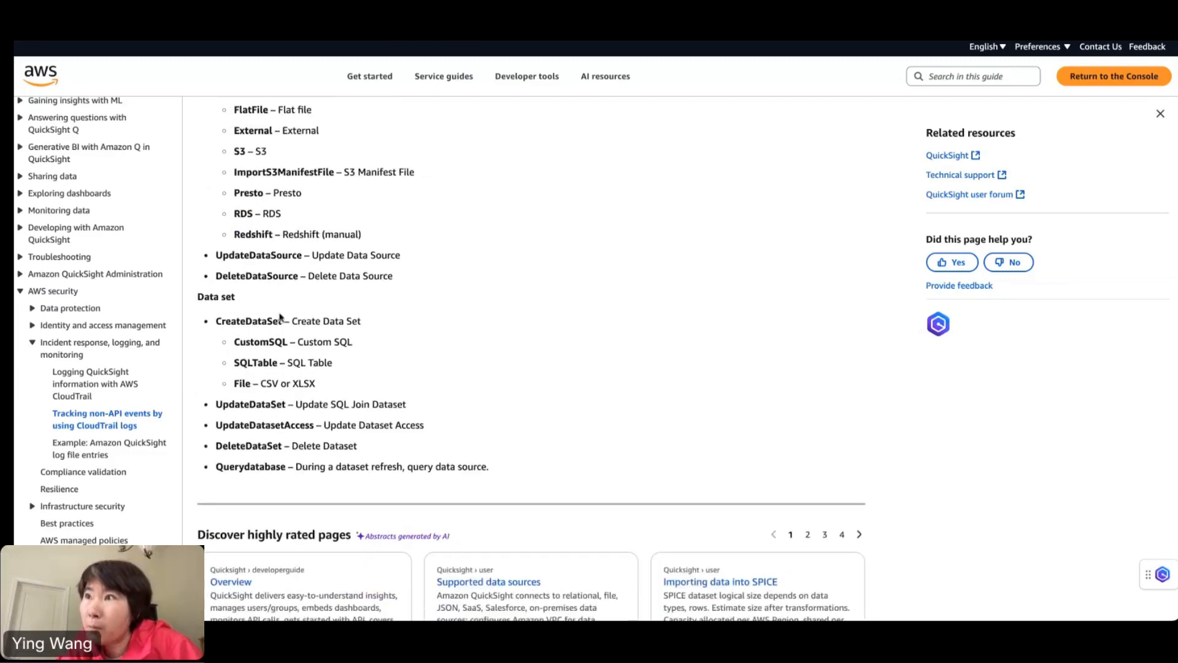
drag(216, 467, 285, 466)
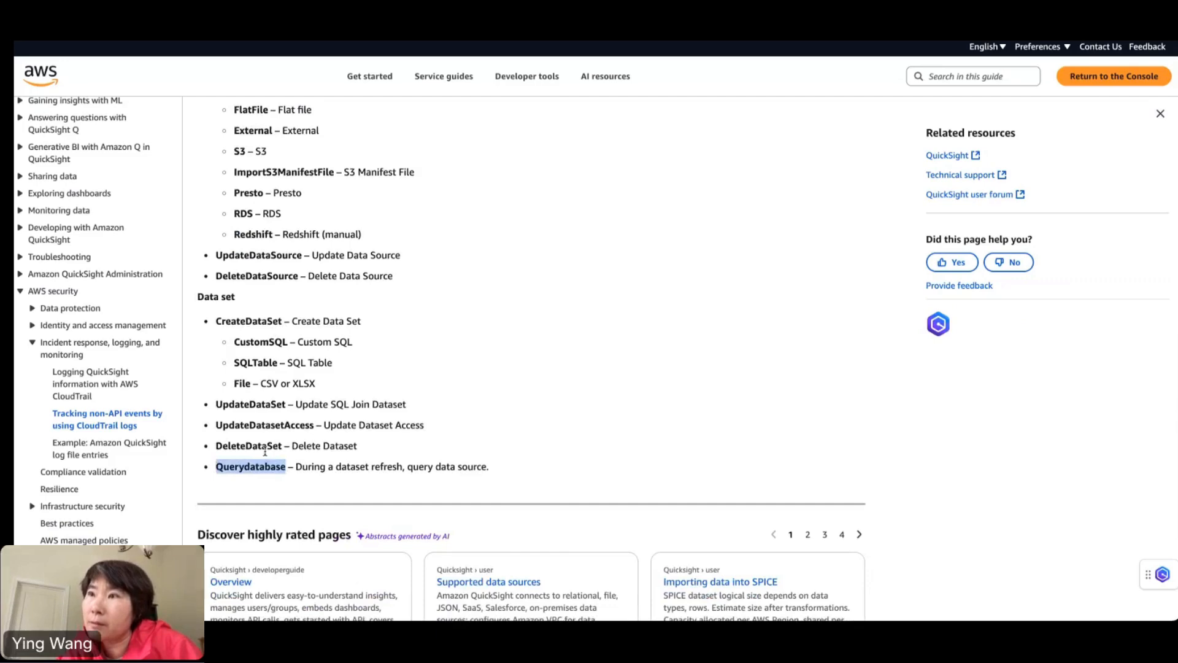
scroll(317, 351, up, 4)
scroll(317, 351, down, 4)
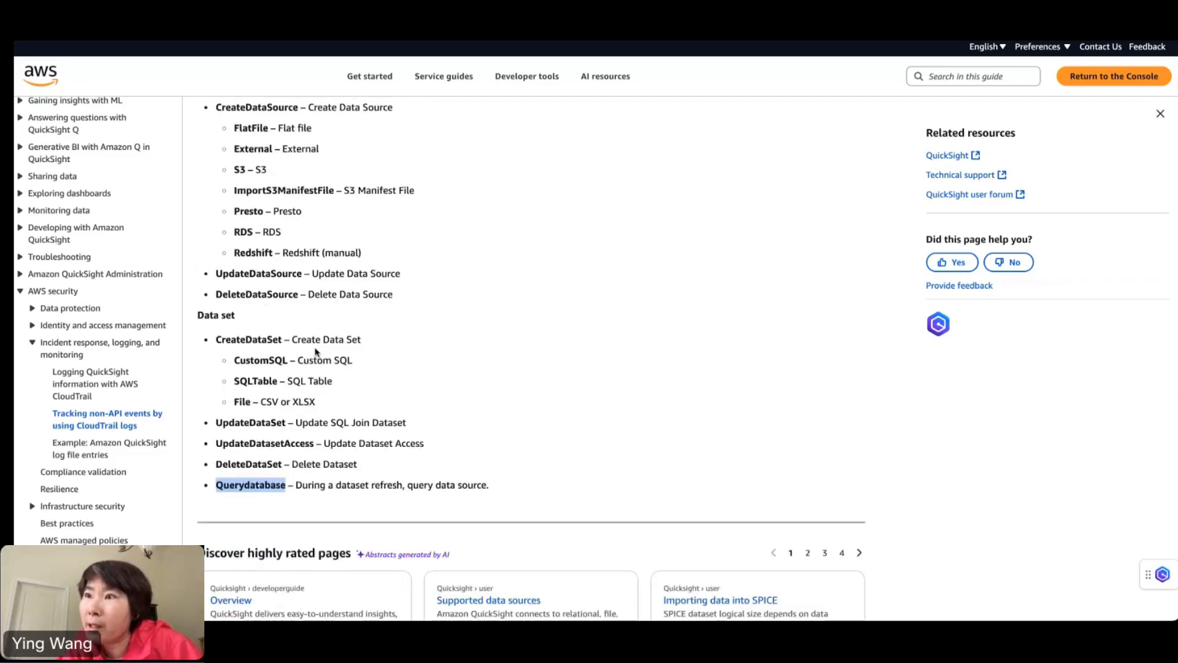
Review the full list of non-API events once more and highlight GetDashboard as an example
scroll(317, 351, up, 15)
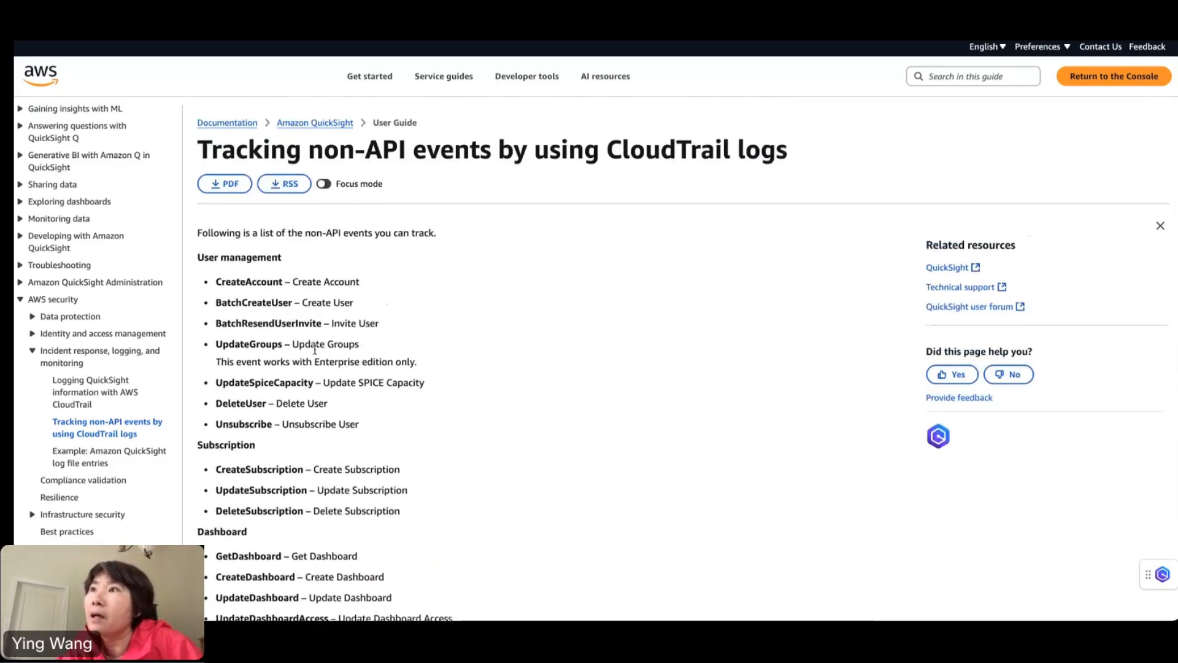
scroll(315, 349, down, 1)
scroll(315, 348, down, 9)
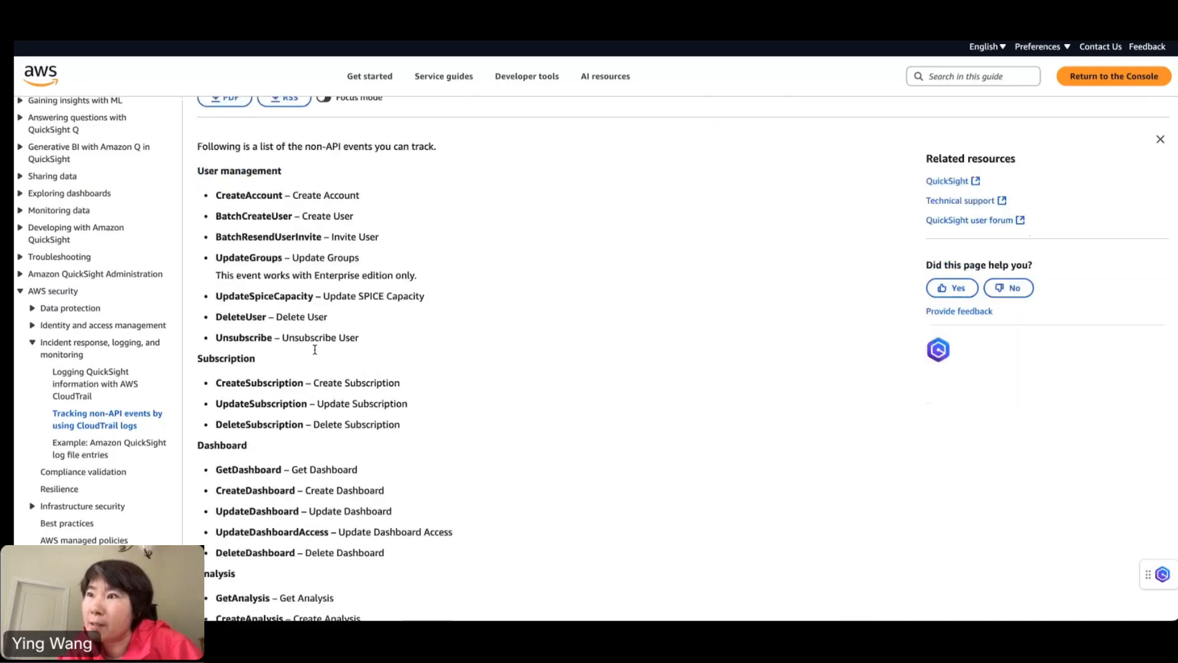
scroll(315, 349, down, 4)
scroll(315, 349, up, 6)
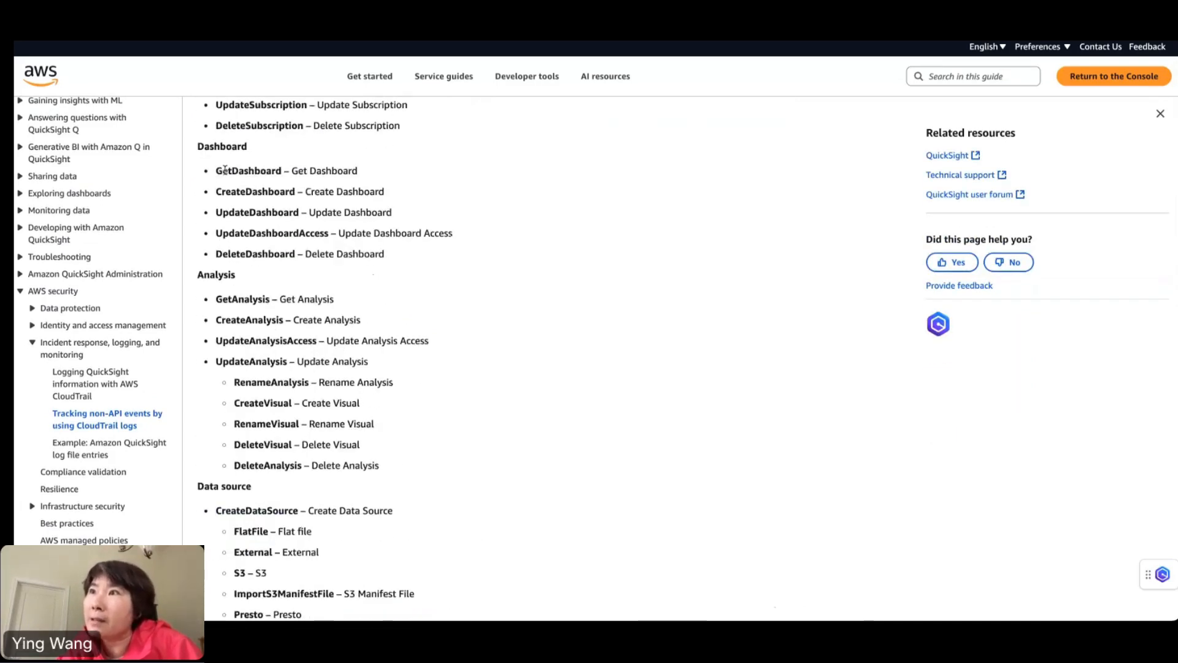
drag(216, 170, 284, 171)
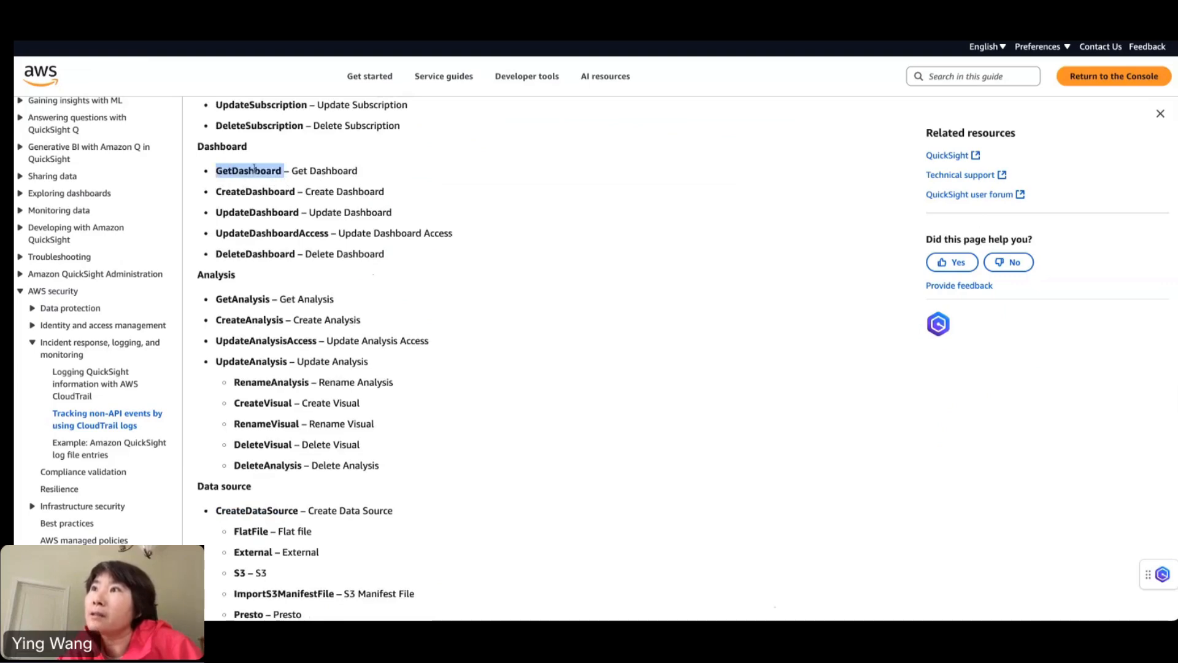
scroll(237, 271, down, 5)
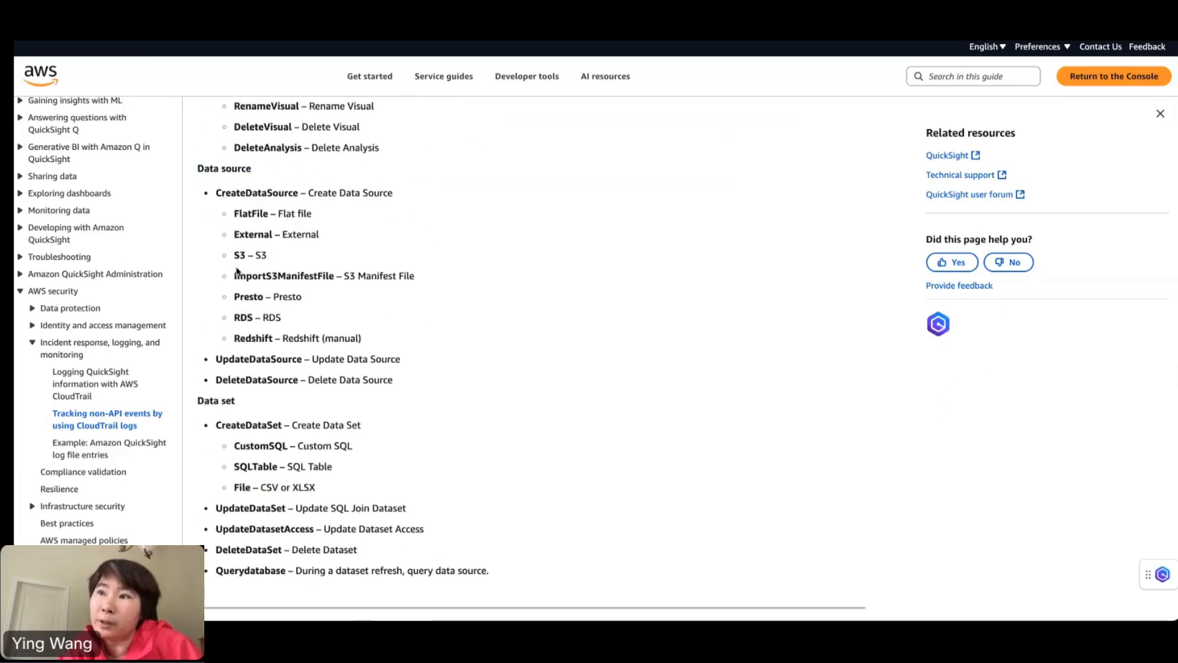
scroll(237, 271, up, 11)
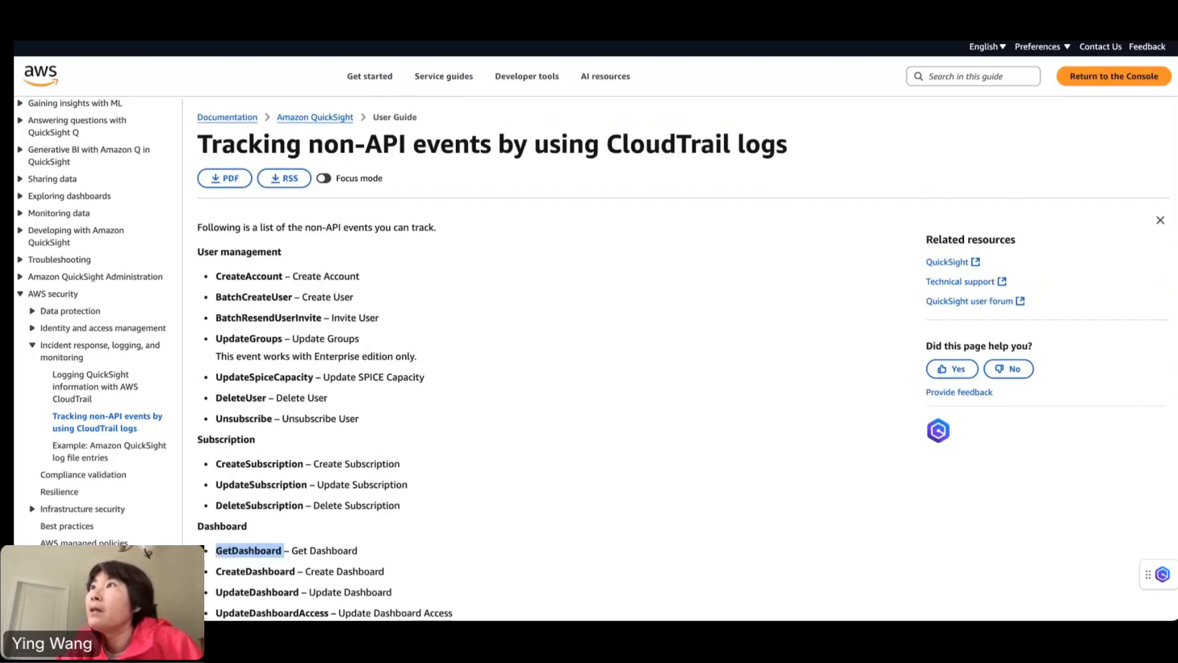
Return to the Workflow_Glue.ipynb notebook and review the prerequisites and the CloudFormation section for the AWS Glue Python Shell job
key(ctrl+shift+Tab)
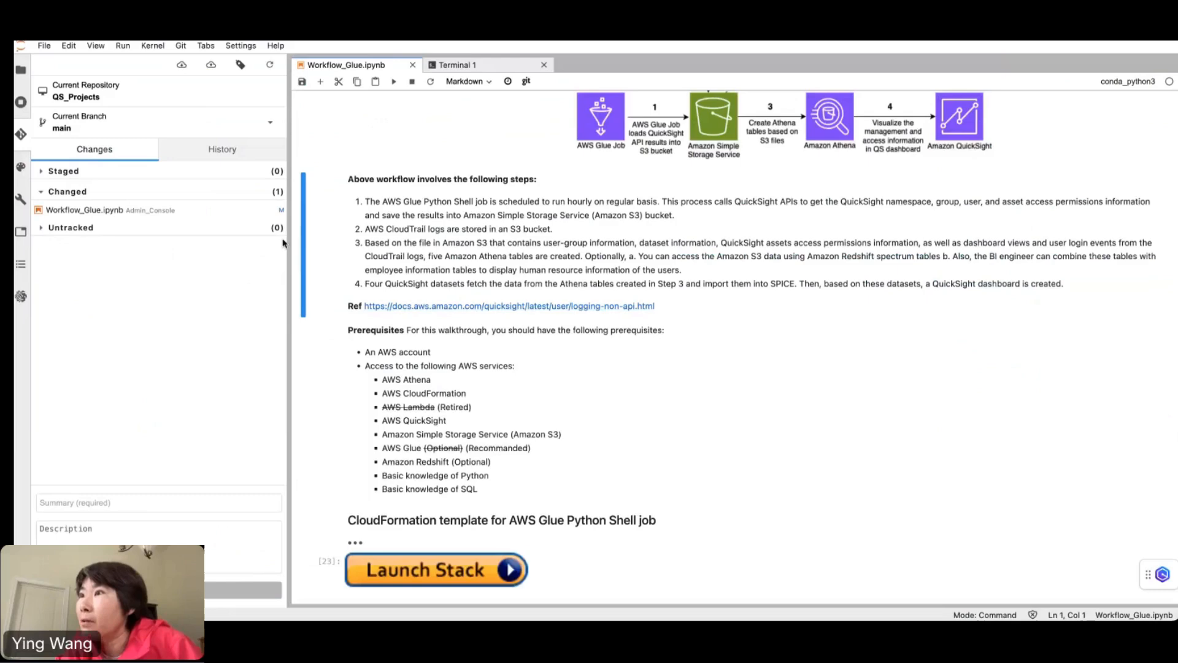
scroll(318, 359, down, 2)
click(319, 331)
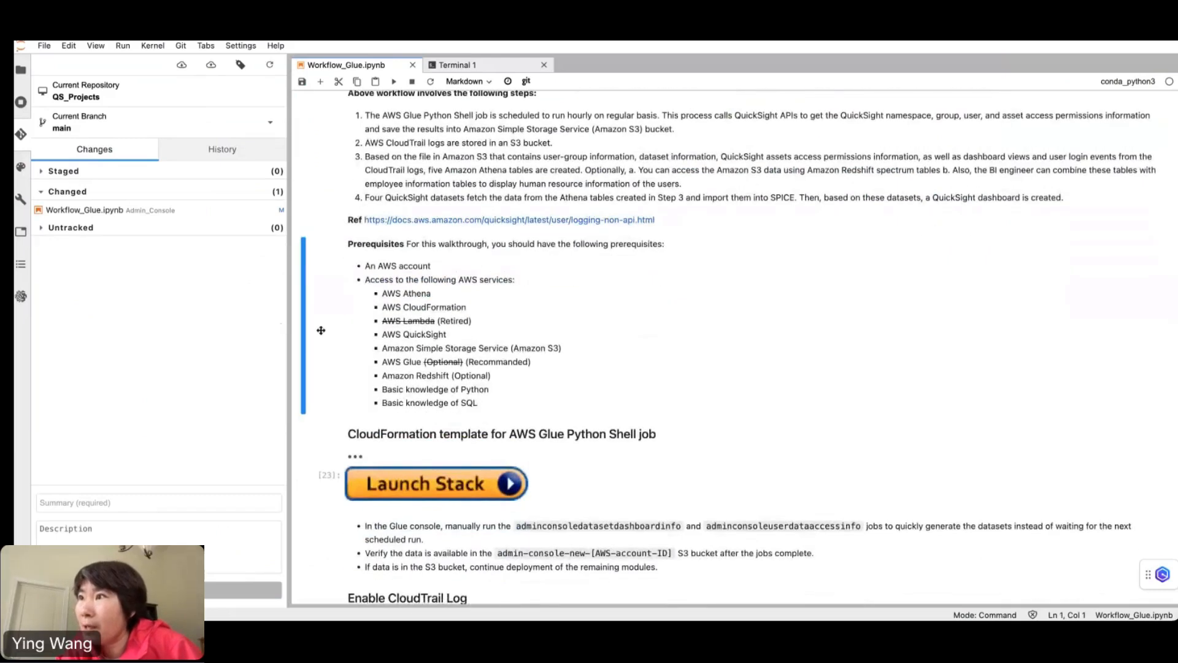
scroll(319, 331, down, 1)
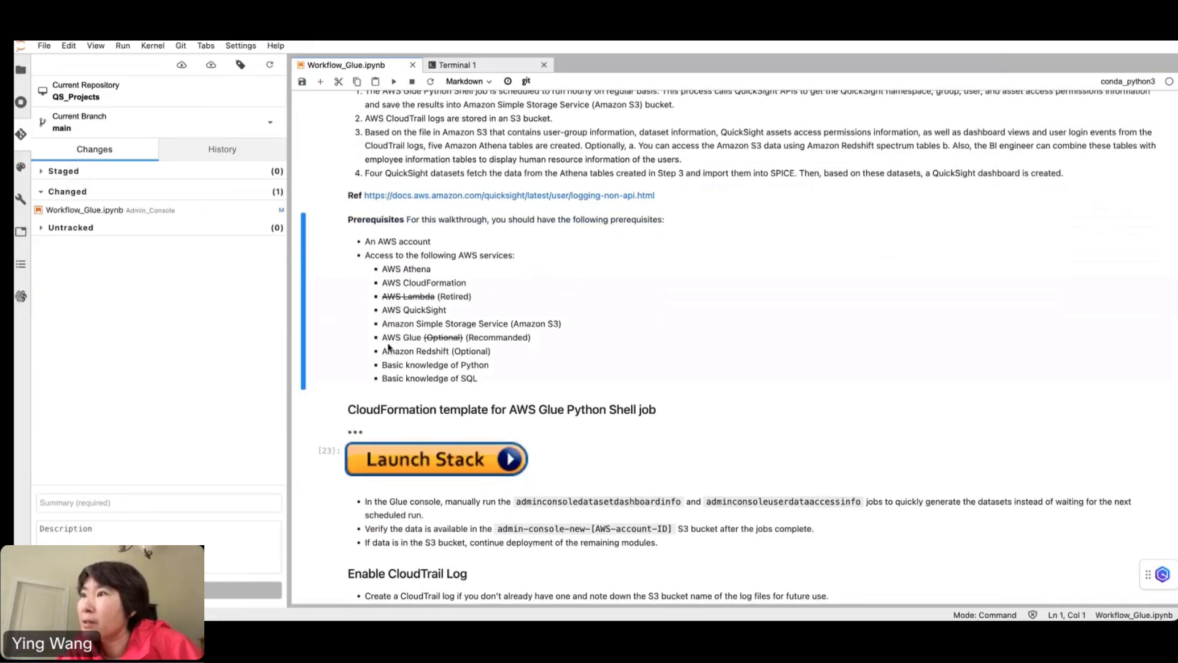
scroll(317, 403, down, 1)
scroll(318, 403, down, 5)
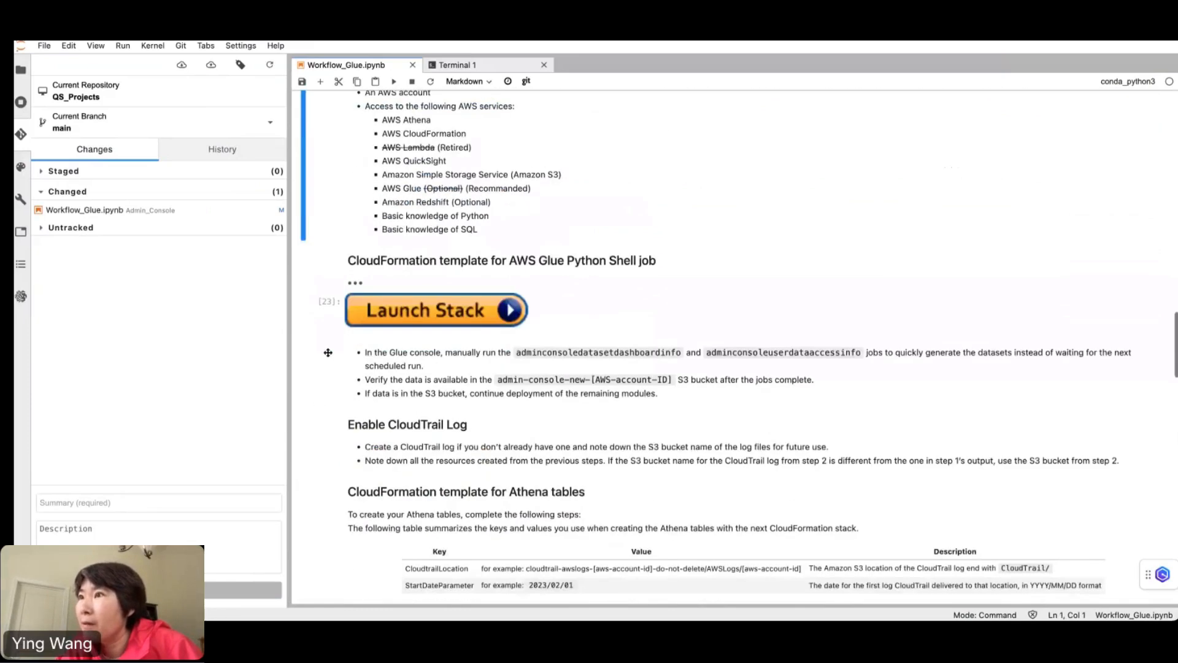
Launch the CloudFormation stack for the AWS Glue Python Shell job, using the first listed AWS session
click(316, 322)
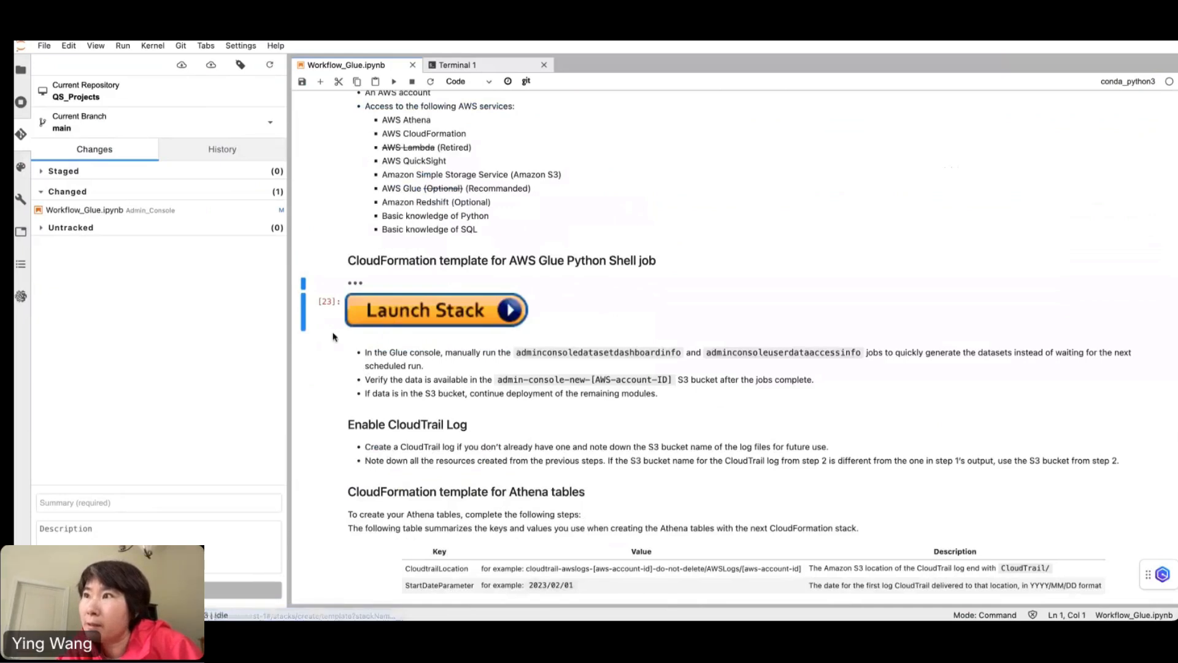
click(396, 317)
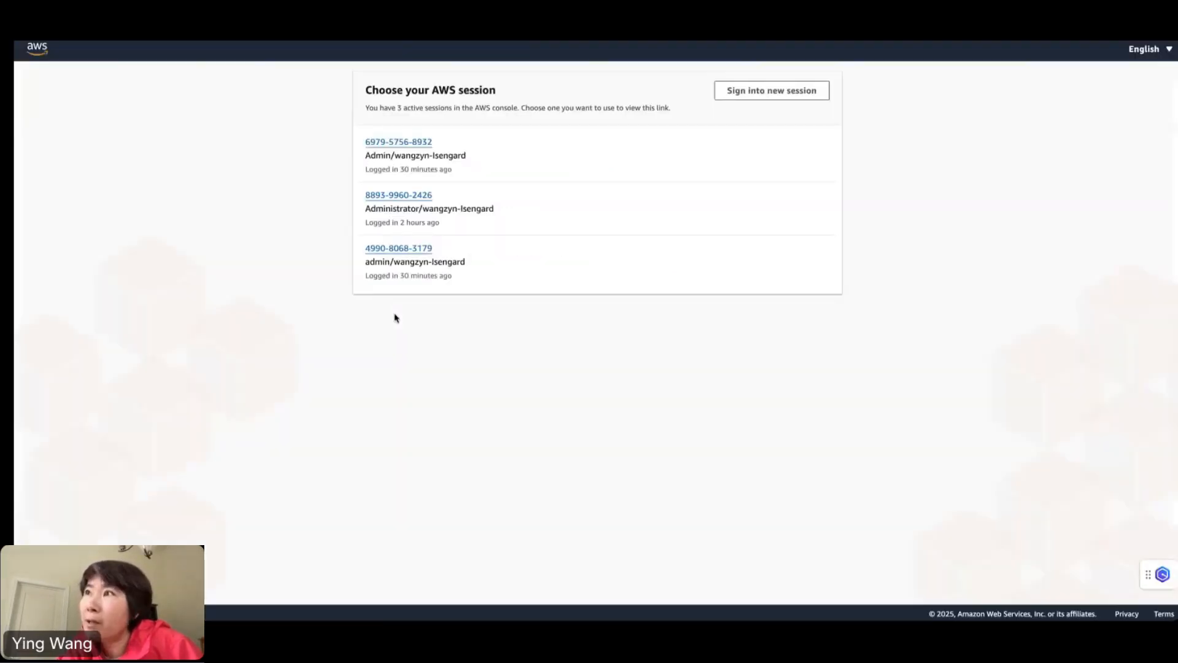
click(394, 144)
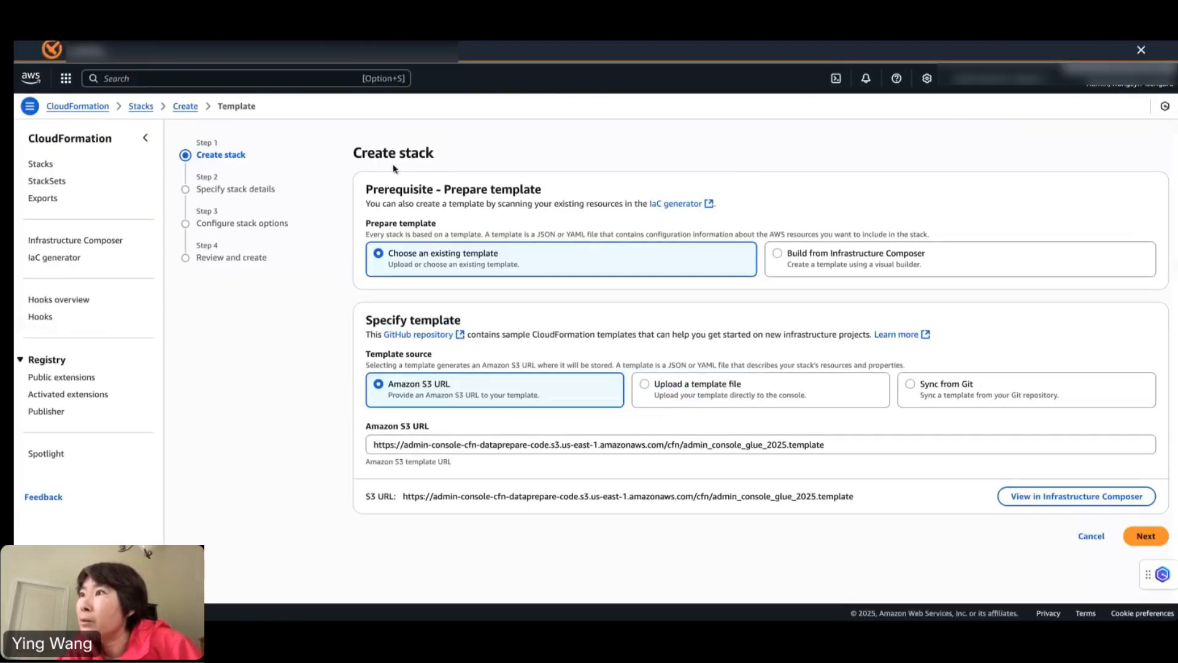
Inspect the resources of admin_console_glue_2025.template in Infrastructure Composer and validate the template
click(1032, 498)
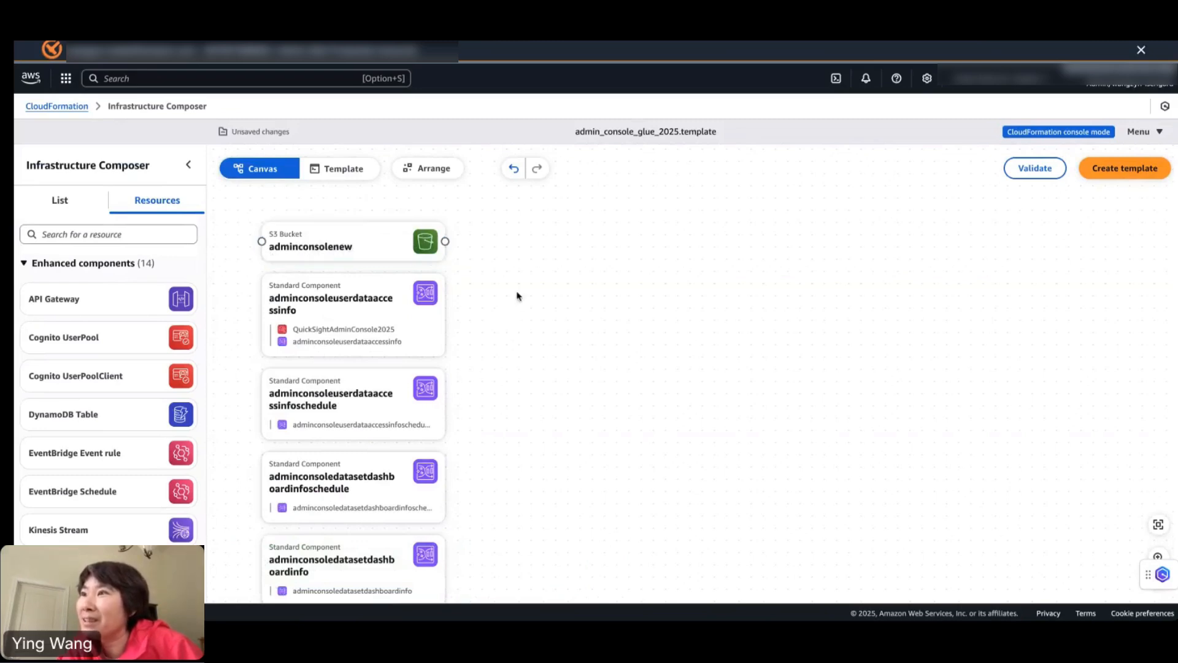
scroll(515, 294, down, 2)
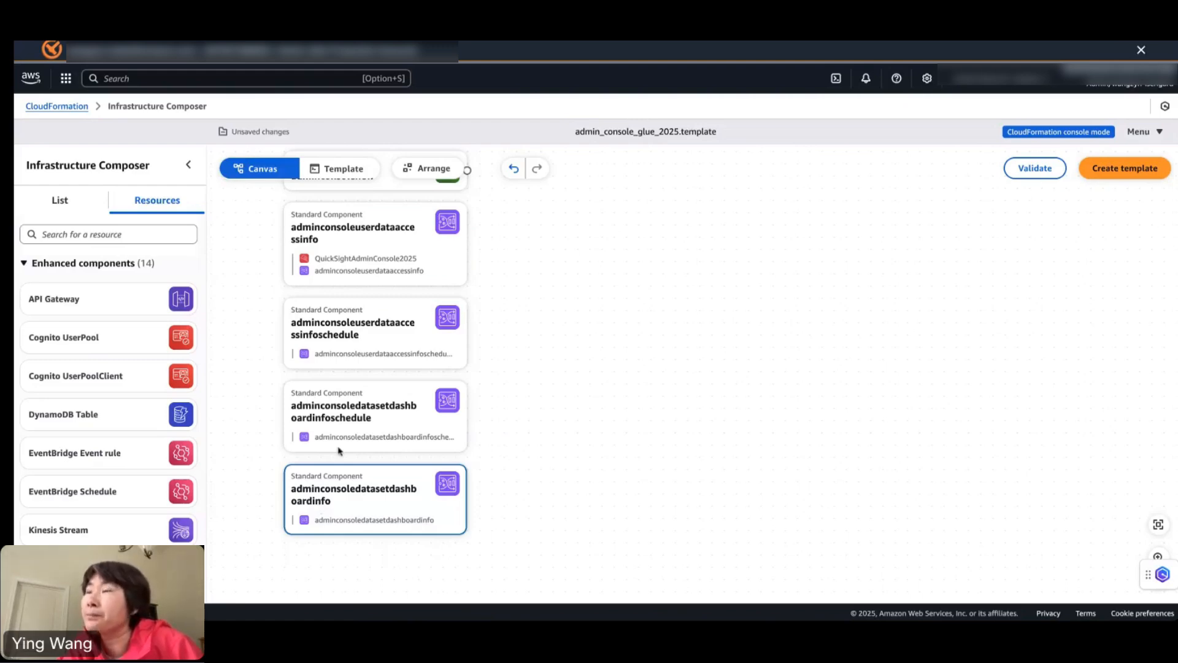
click(1032, 169)
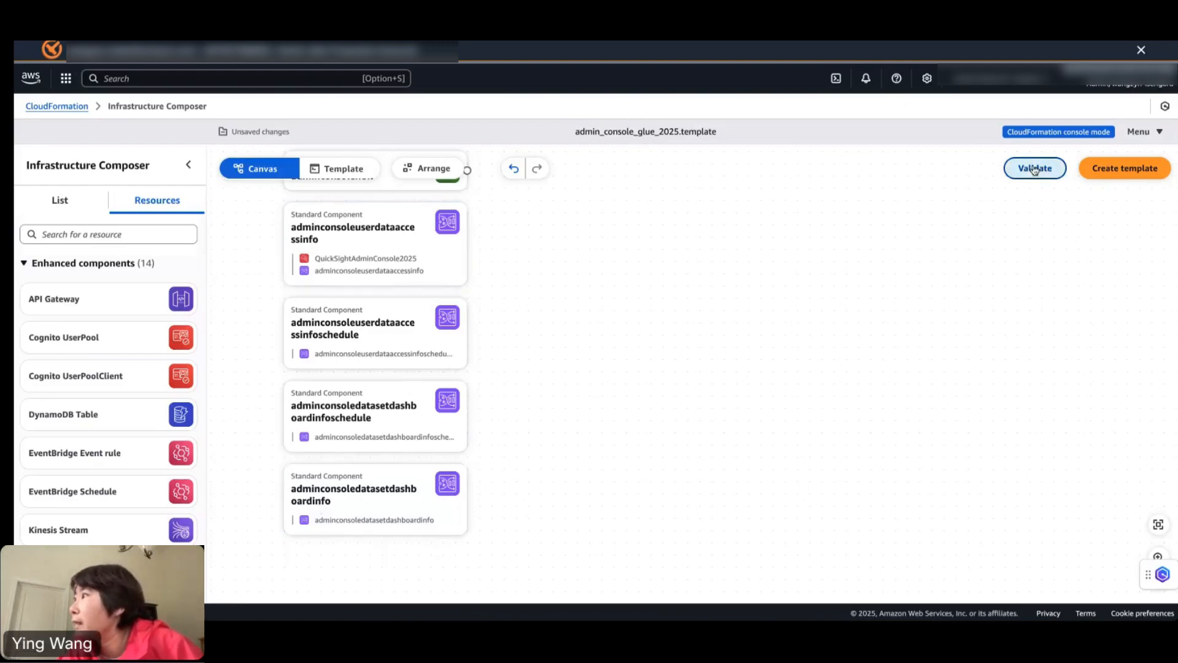
Create the template from Infrastructure Composer in the existing bucket and continue with it in CloudFormation stack creation
click(1124, 172)
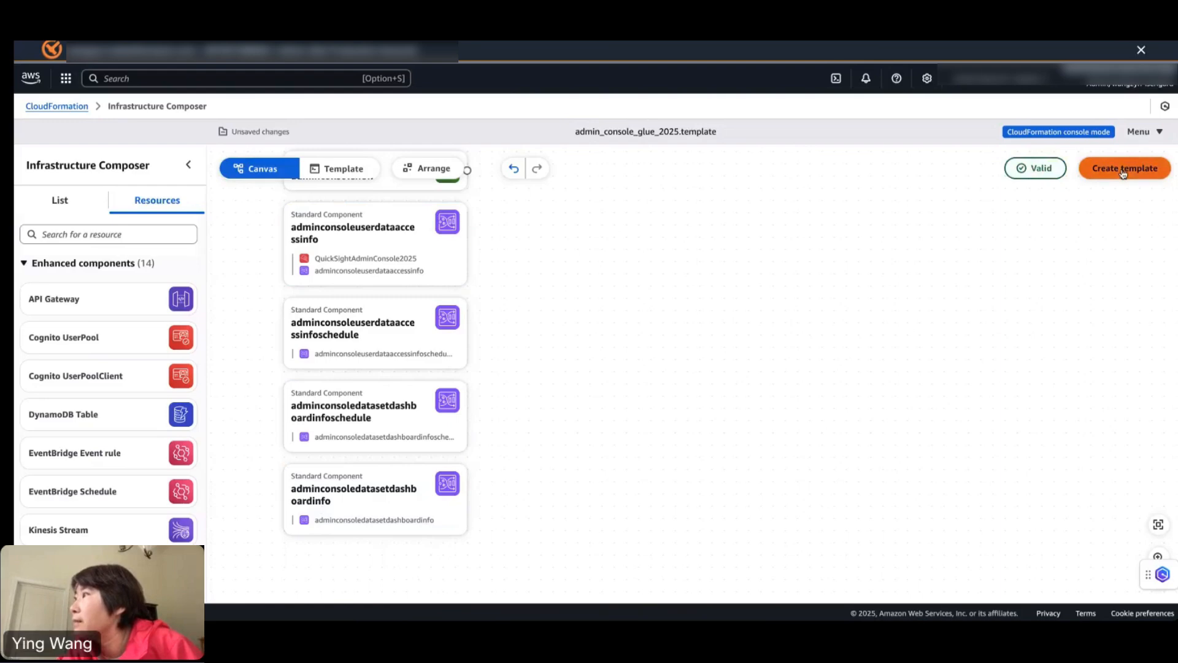
click(716, 410)
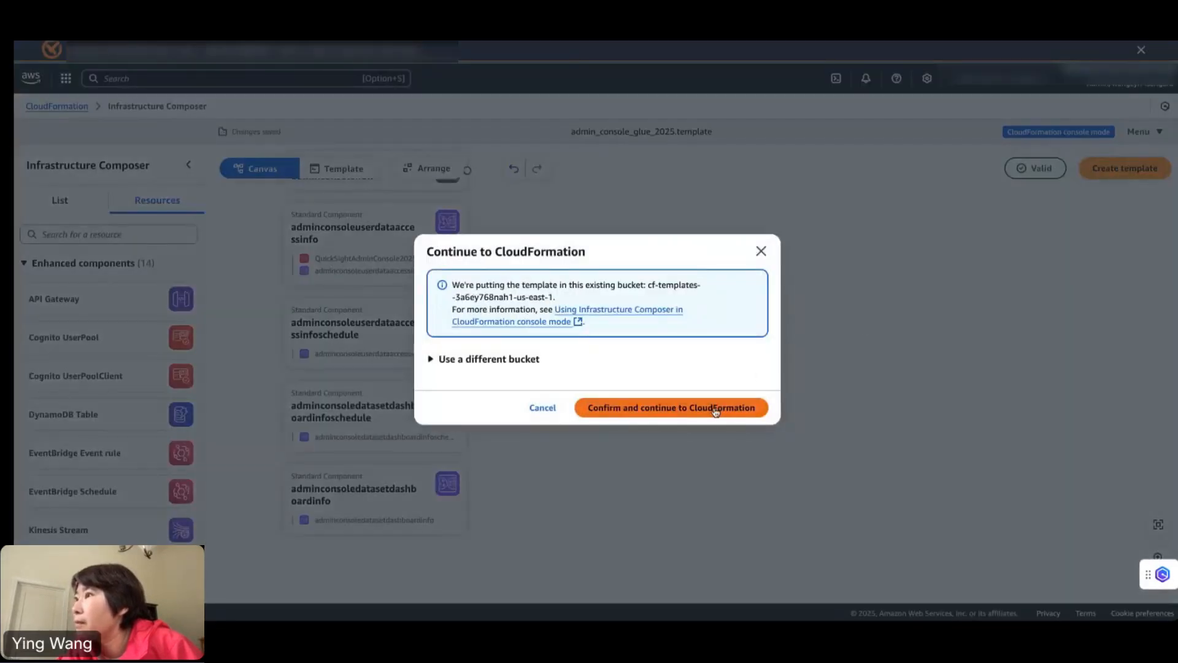
click(1144, 488)
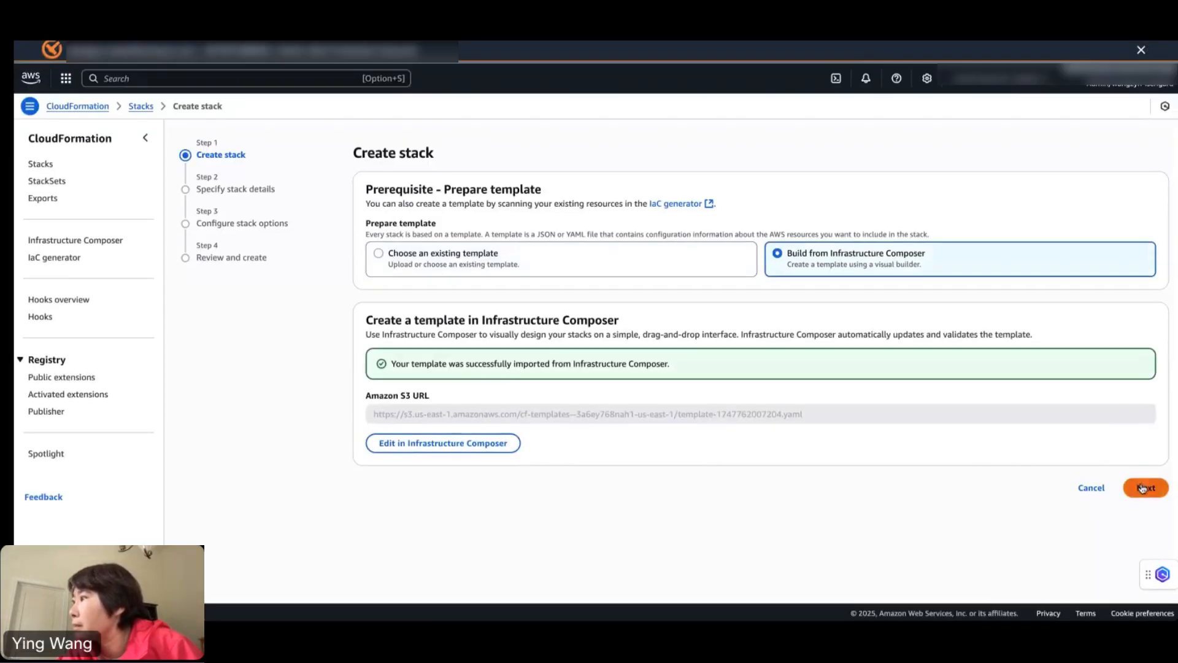
Name the stack adminconsoleglue2025 and proceed to the stack options
click(425, 228)
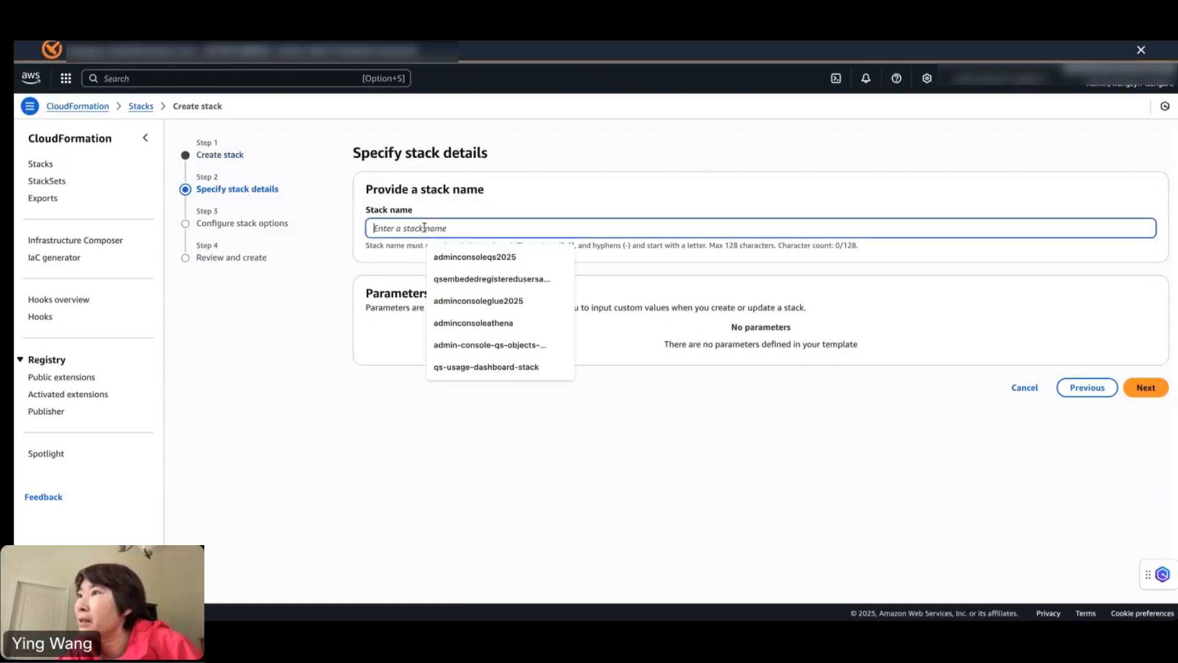
key(Down)
key(Return)
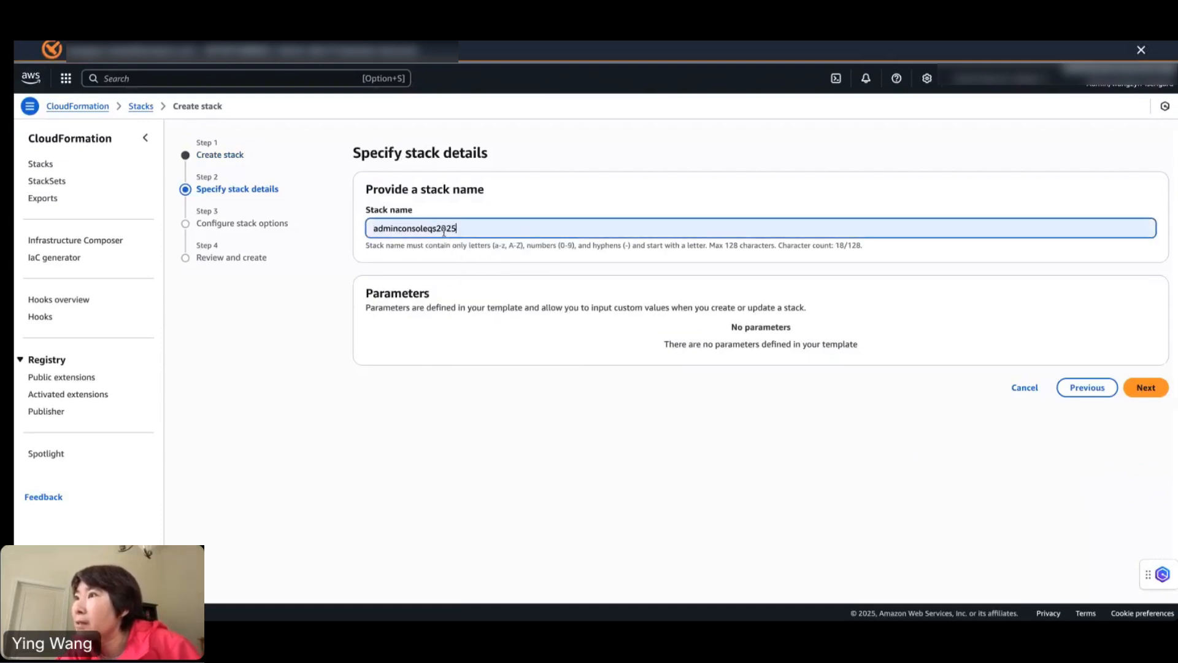
click(435, 229)
key(BackSpace)
key(BackSpace)
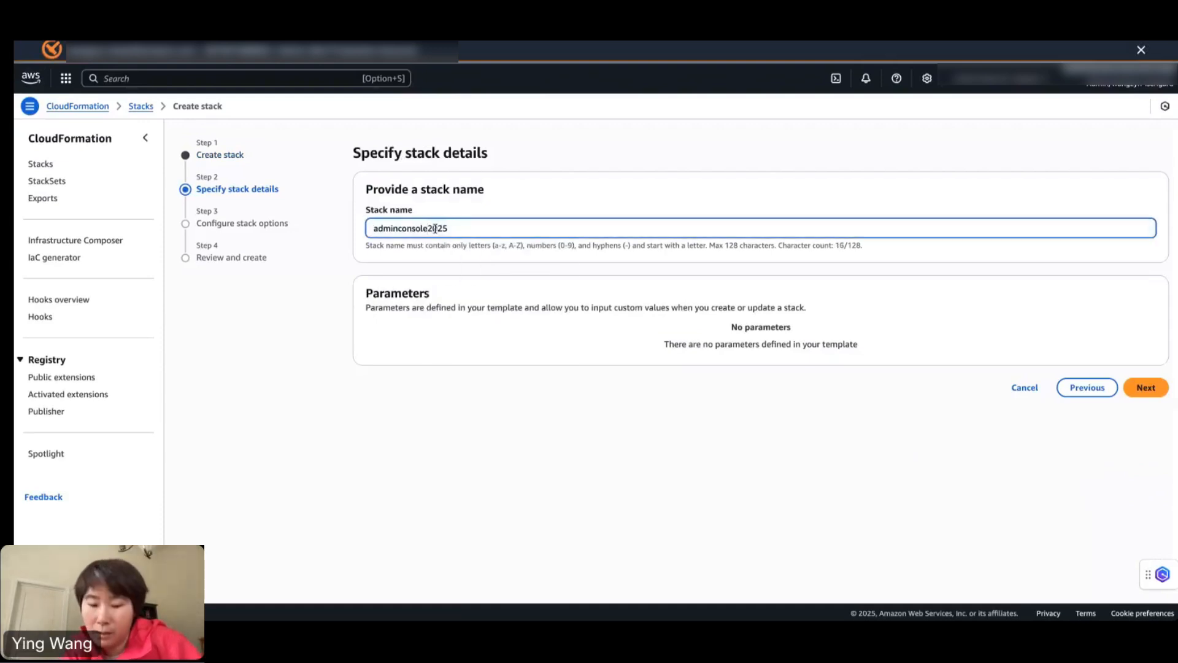
text(glue)
click(481, 415)
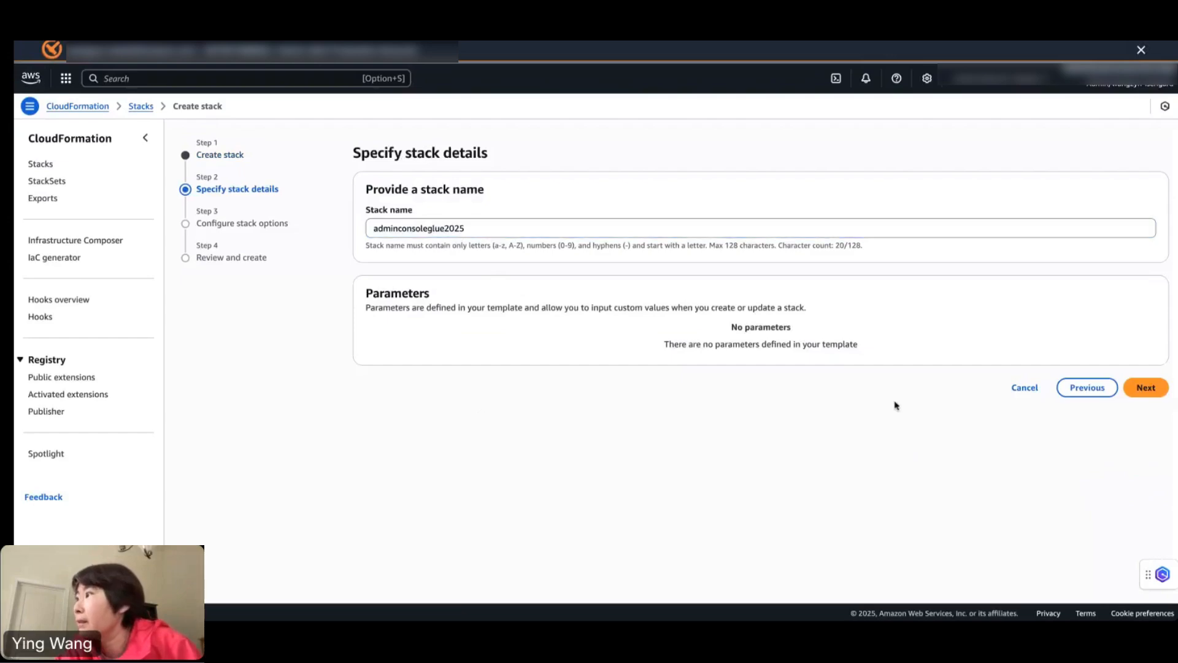
click(1141, 388)
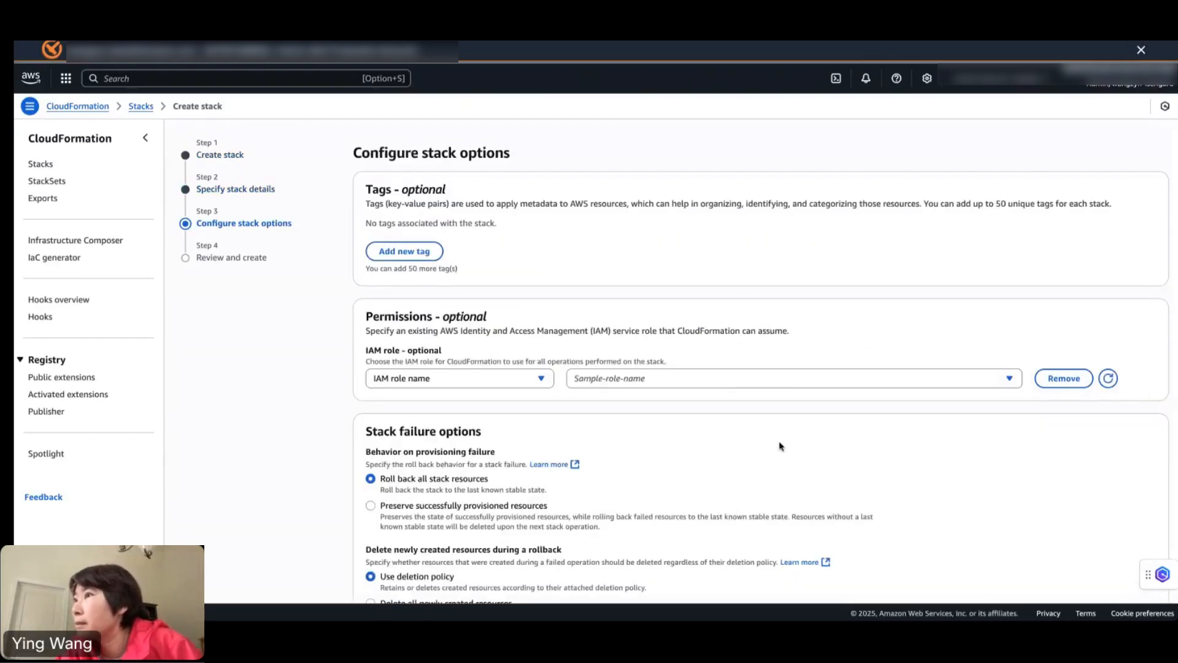
Keep the default stack options with the IAM resources acknowledgement, and submit the stack for creation
scroll(778, 446, down, 8)
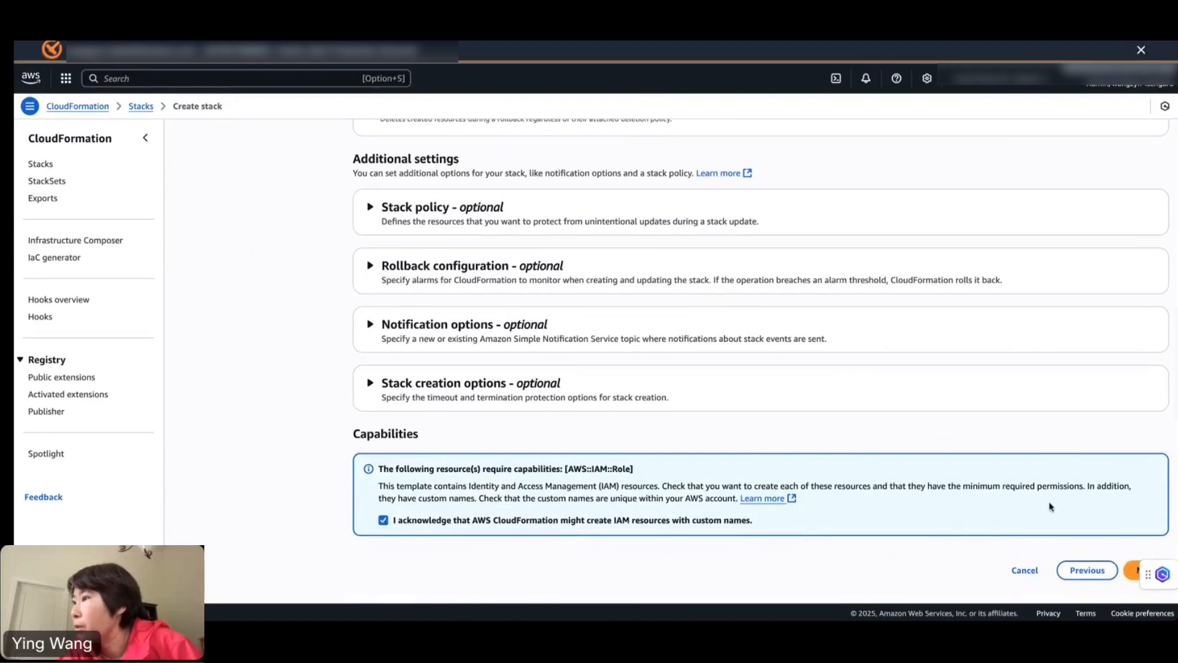
click(1130, 570)
scroll(994, 521, down, 15)
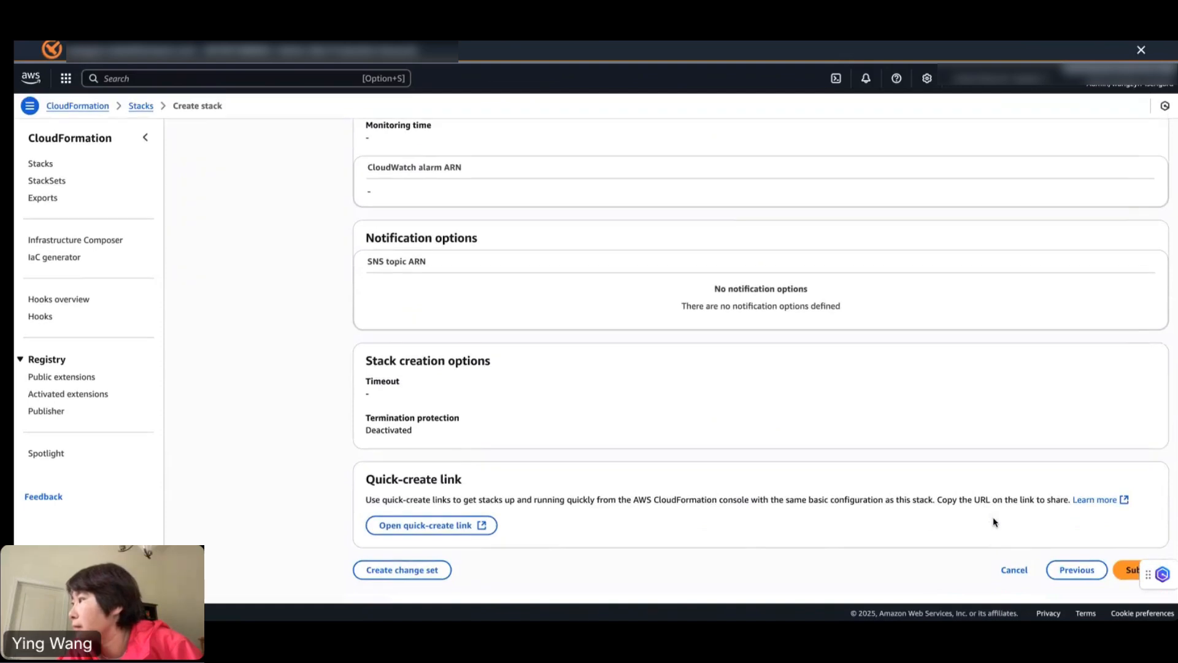
click(1128, 564)
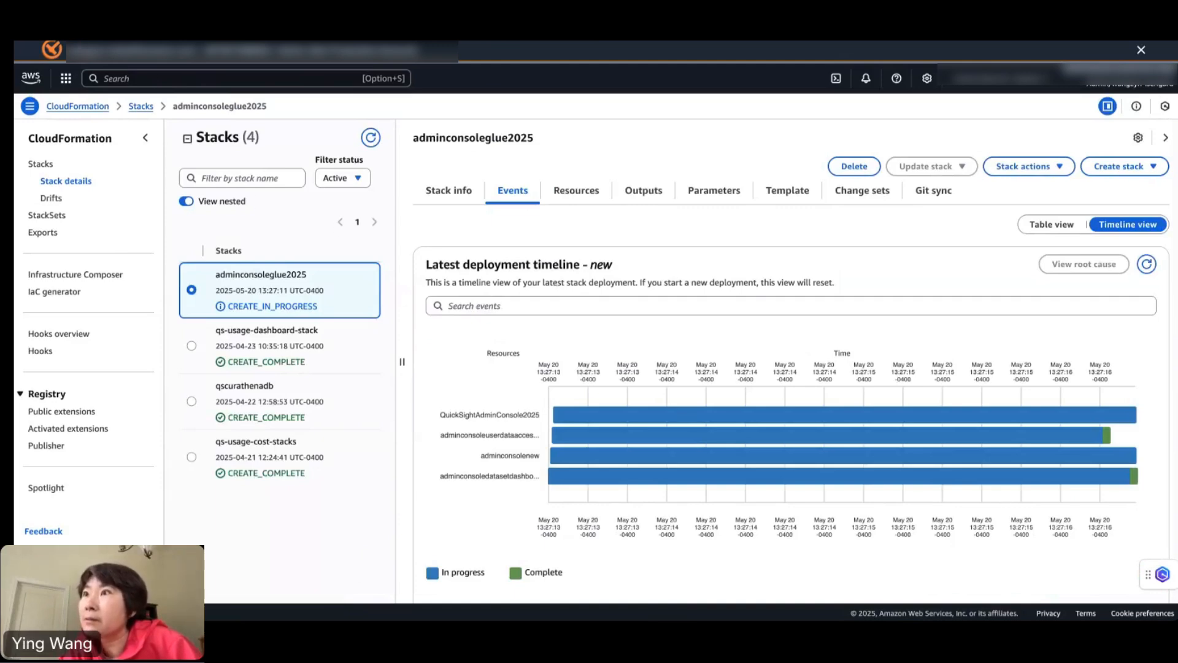
Monitor the adminconsoleglue2025 deployment by refreshing its event timeline until creation finishes
key(super+r)
mouse_move(555, 414)
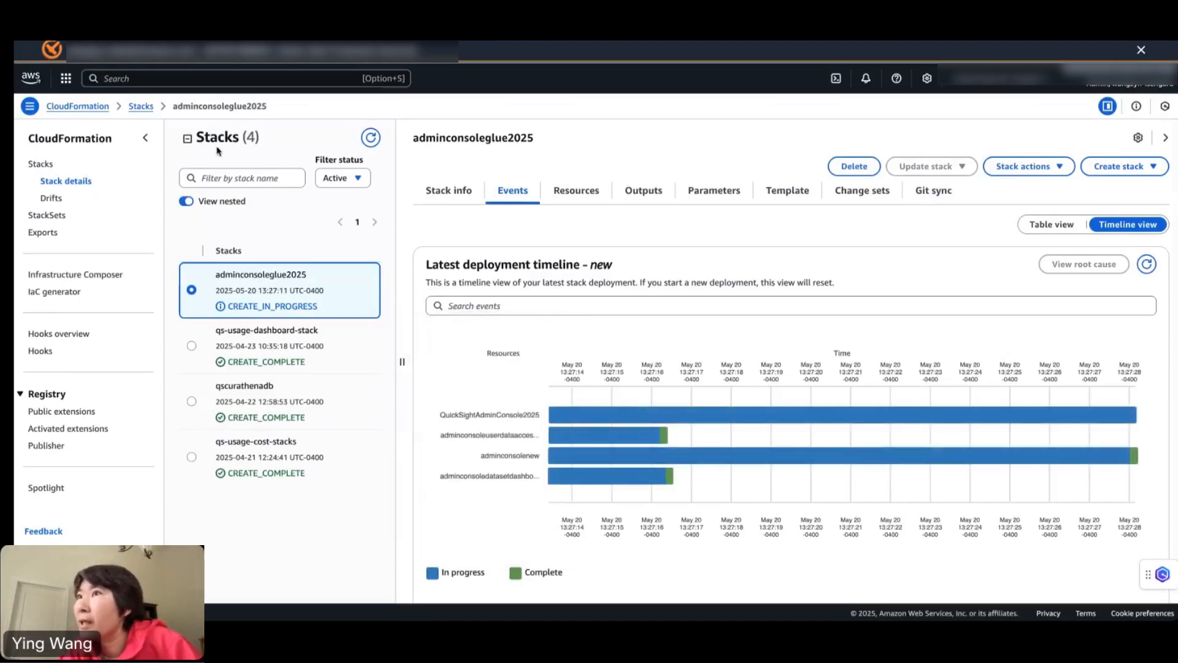
key(super+r)
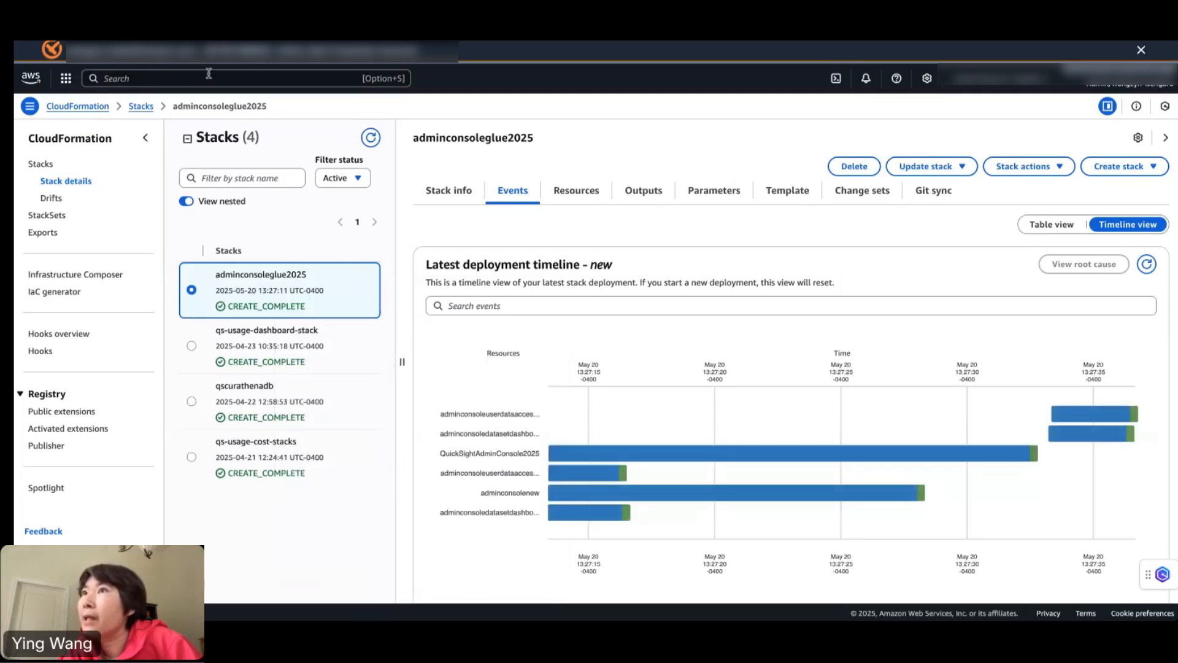
Search the IAM roles for "adminco" and open the QuickSightAdminConsole2025 role
click(165, 78)
text(iam)
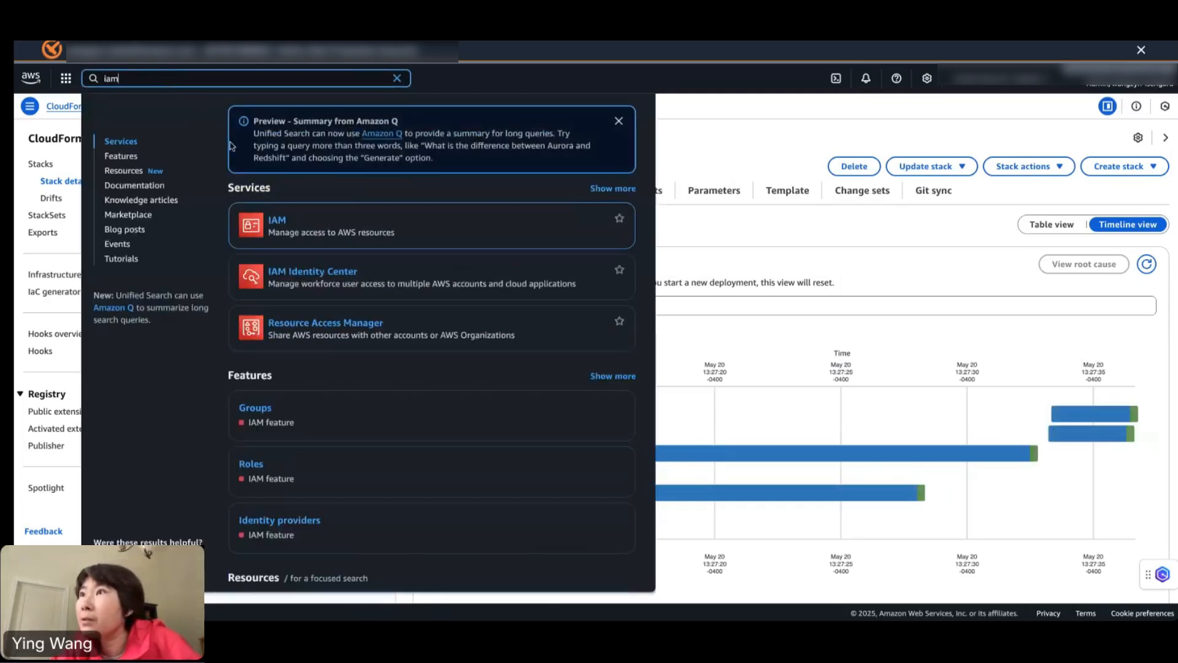
click(276, 223)
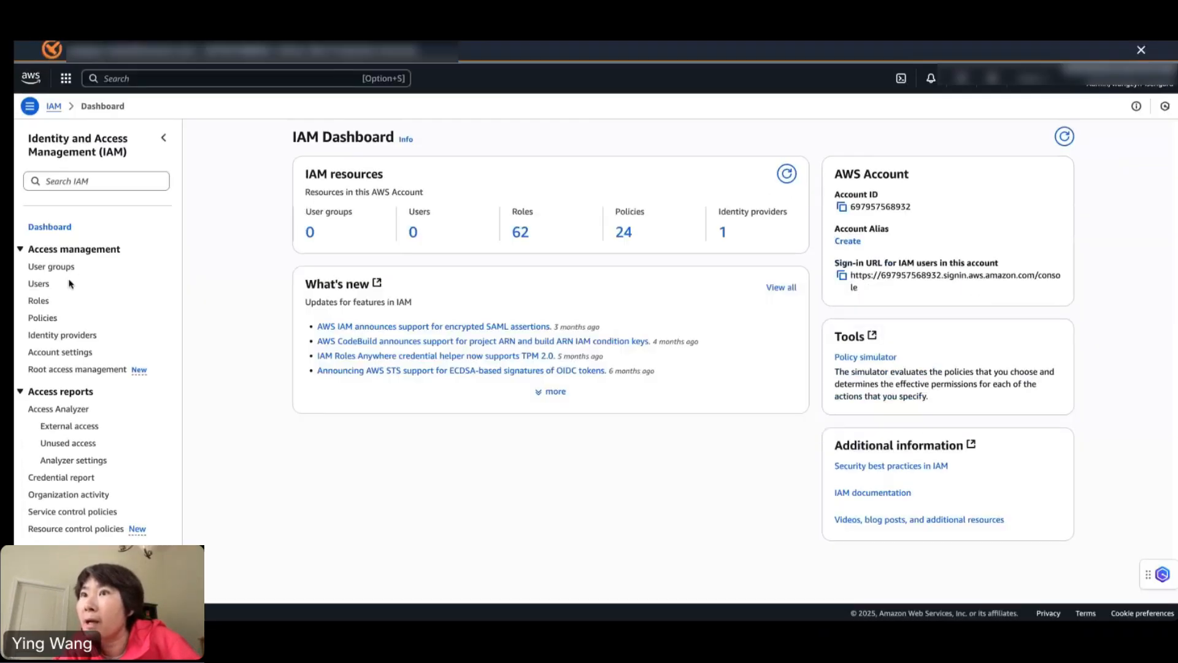
click(39, 301)
click(265, 176)
text(adminco)
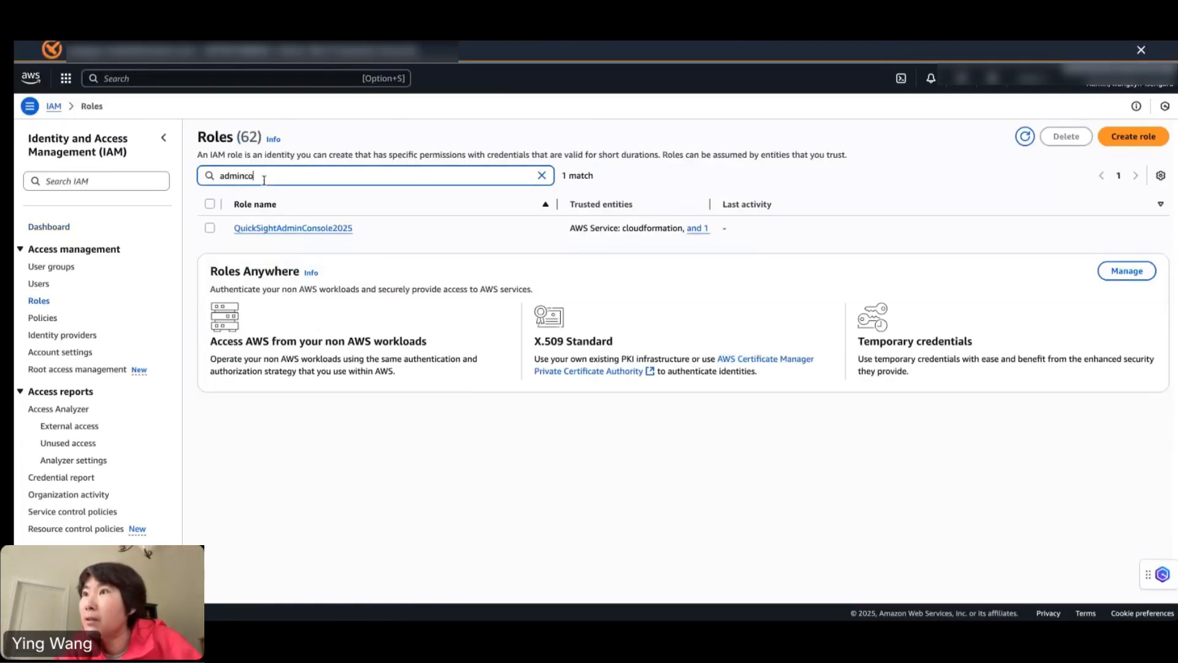
click(295, 228)
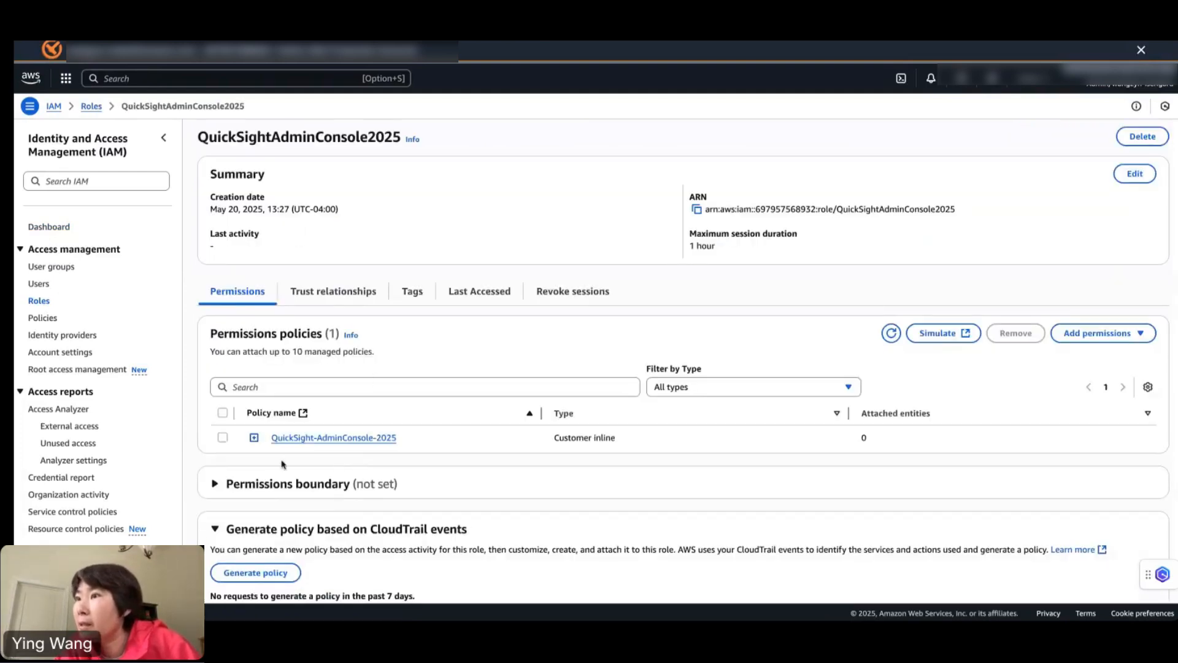
Examine the role's trust relationships, highlighting the cloudformation.amazonaws.com and glue.amazonaws.com service principals
click(341, 297)
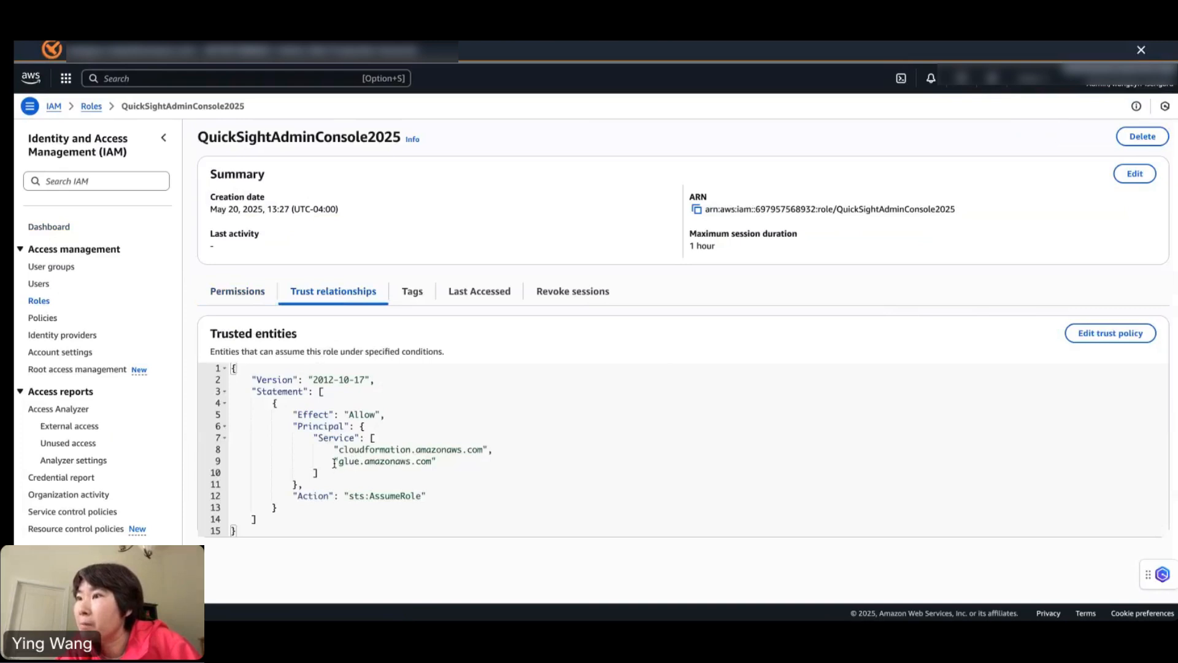
drag(334, 463, 450, 464)
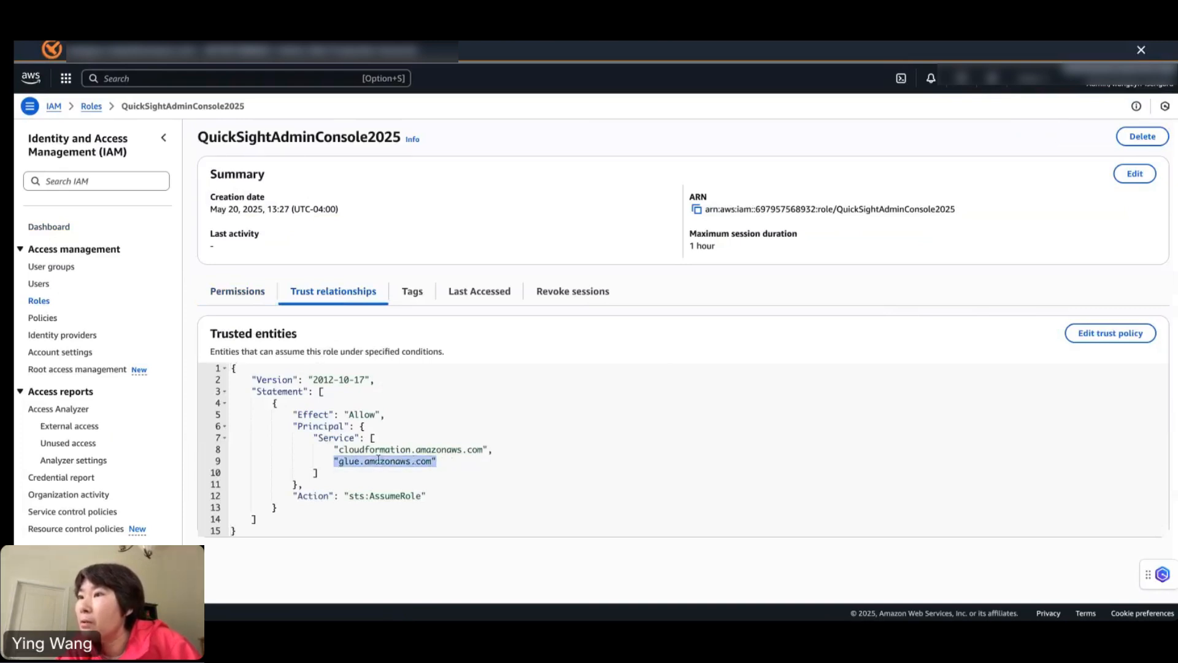
click(353, 447)
drag(326, 447, 501, 447)
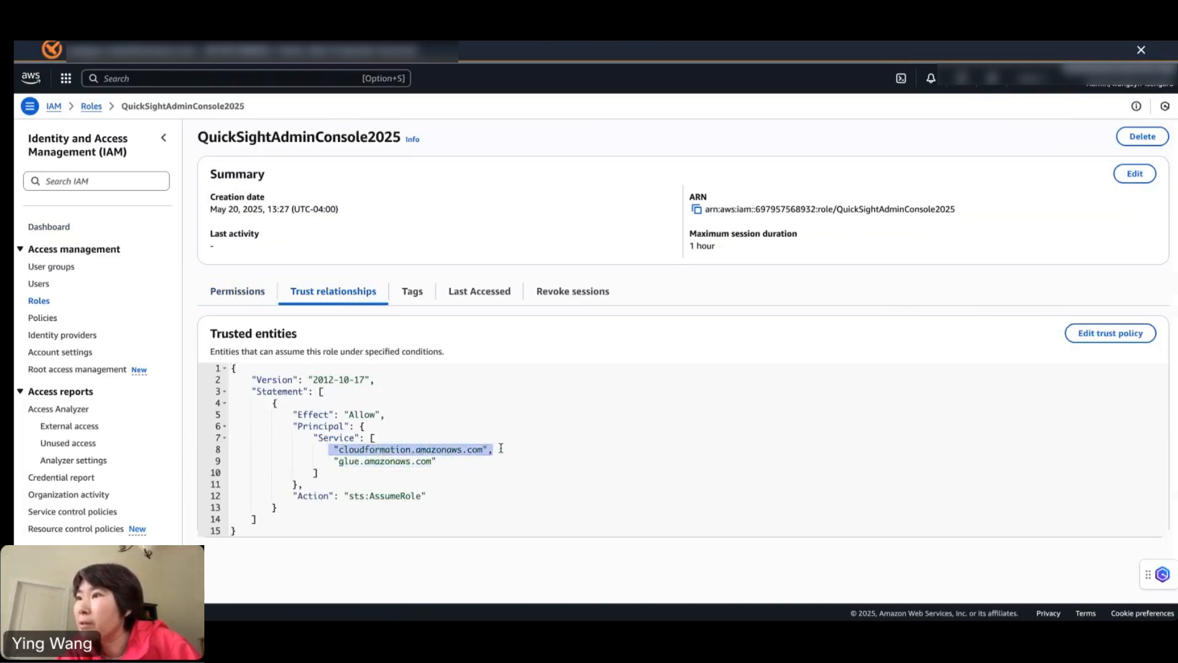
click(416, 446)
drag(335, 450, 510, 451)
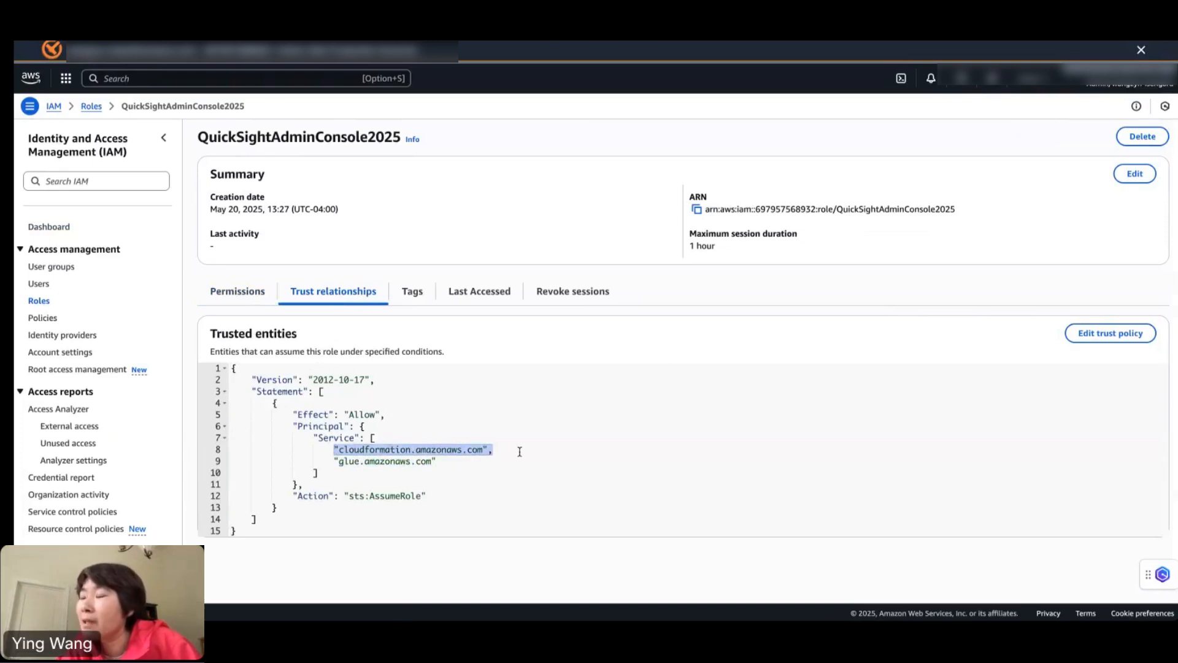
click(337, 450)
drag(332, 450, 500, 451)
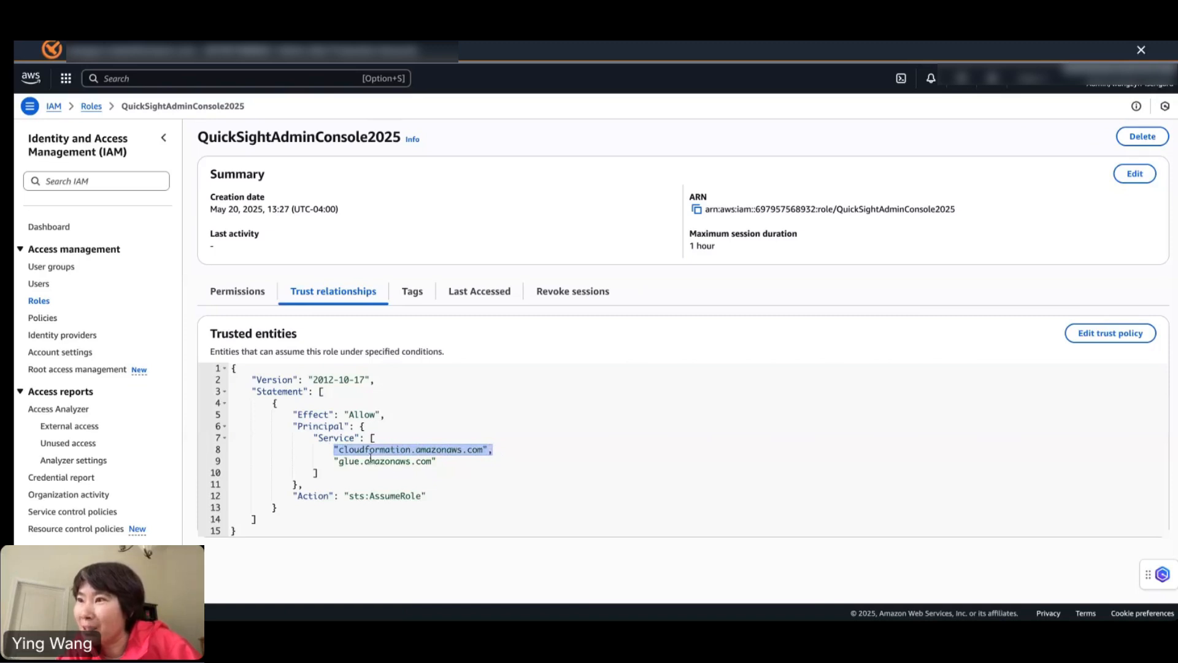
click(355, 462)
drag(334, 463, 471, 463)
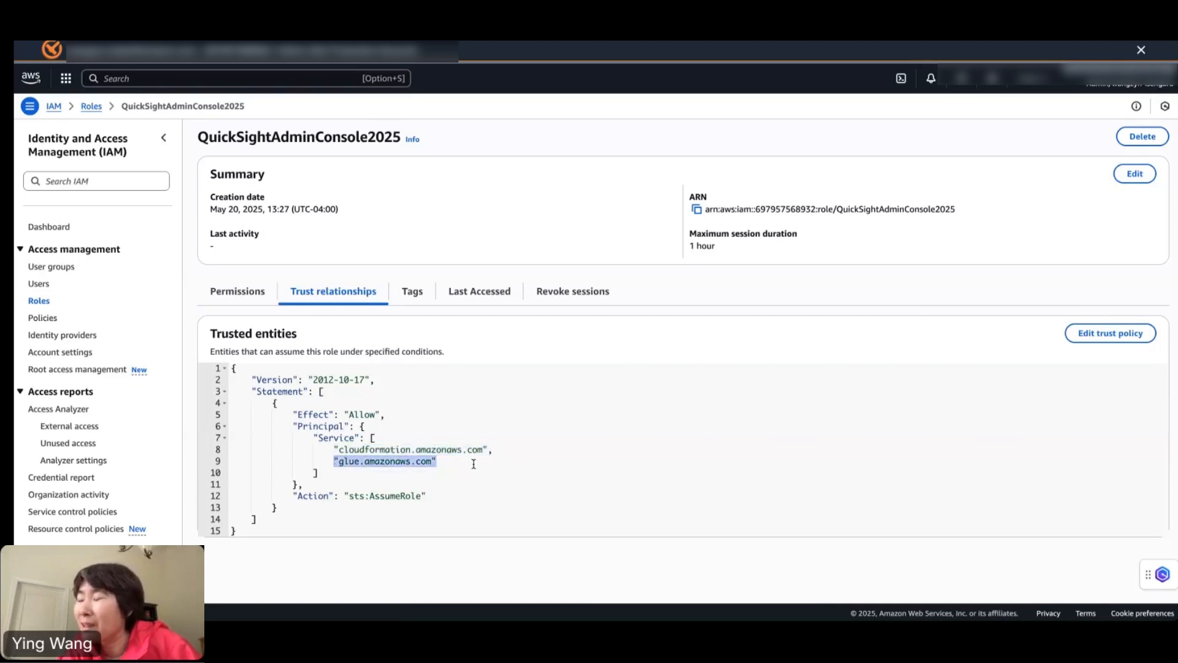
click(341, 450)
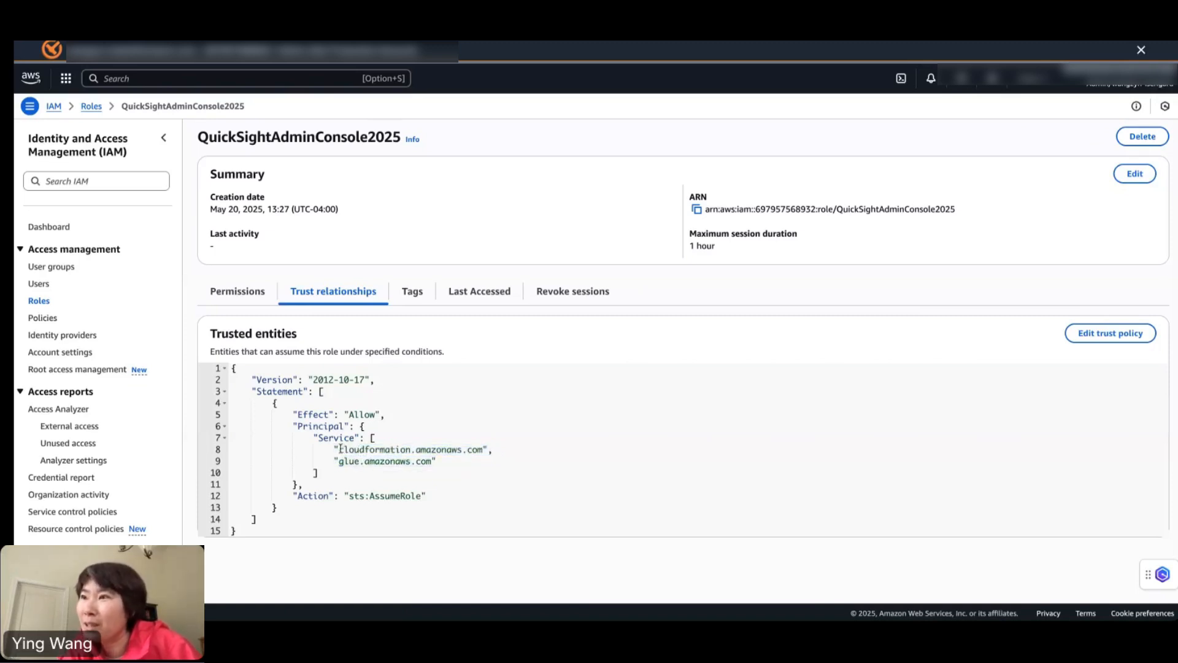
drag(332, 449, 501, 448)
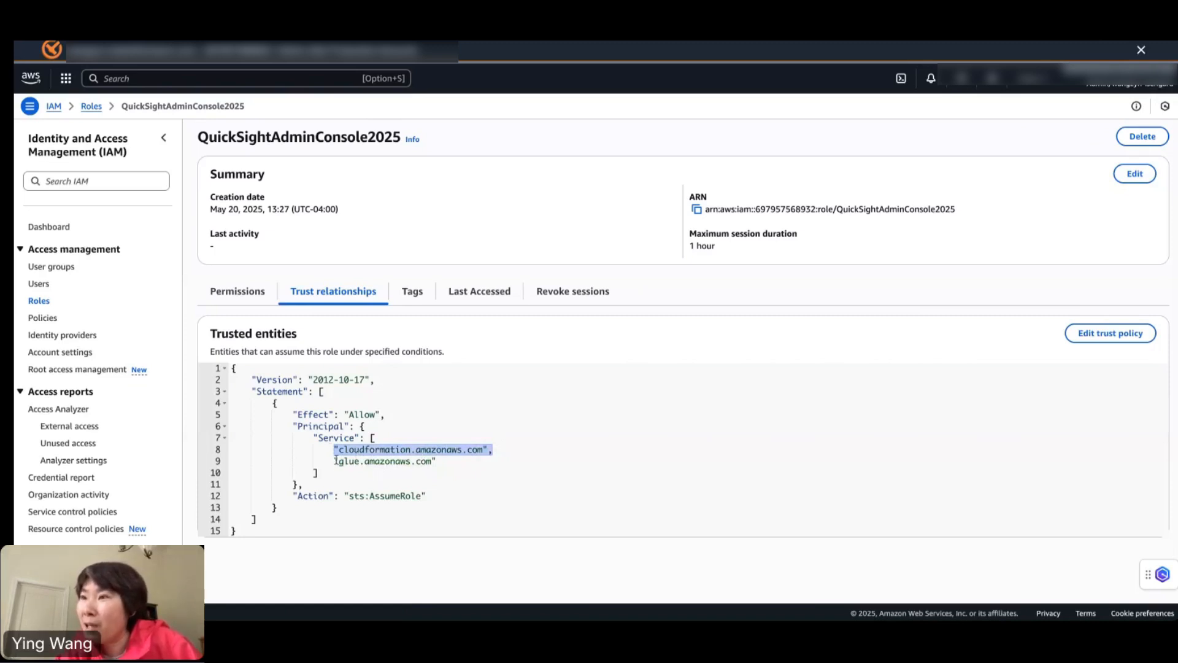
drag(328, 460, 436, 461)
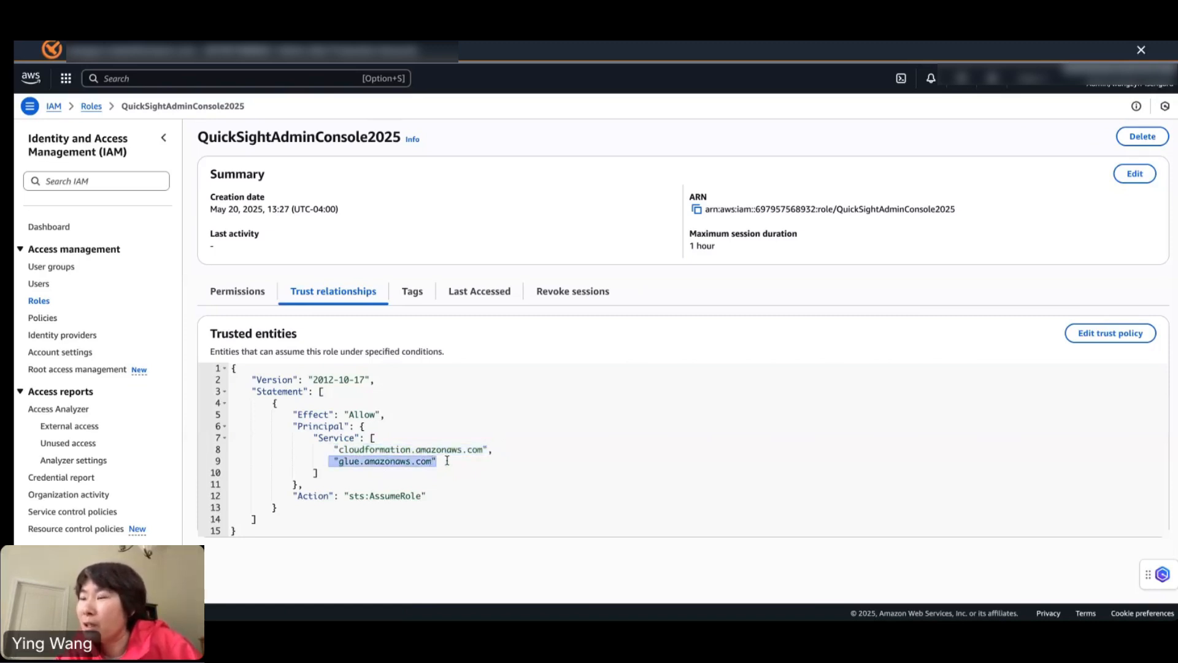
click(391, 448)
drag(332, 449, 491, 450)
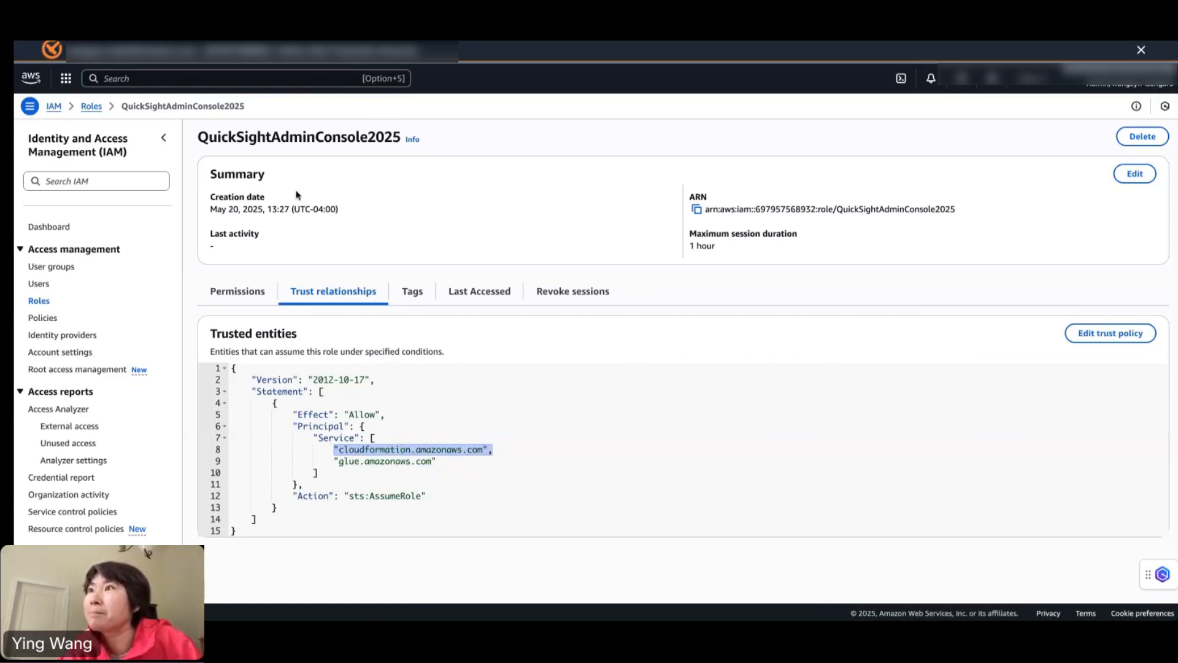
Go to the S3 service and open the new bucket whose name starts with admin-console-new
click(143, 82)
text(s3)
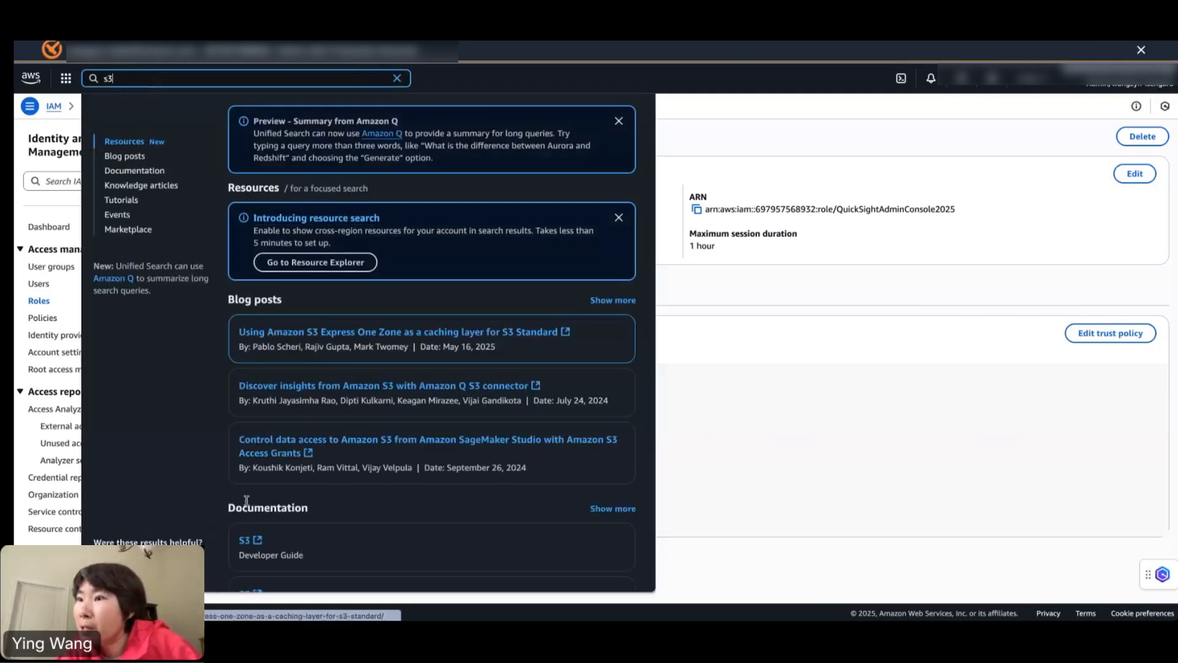
key(BackSpace)
key(BackSpace)
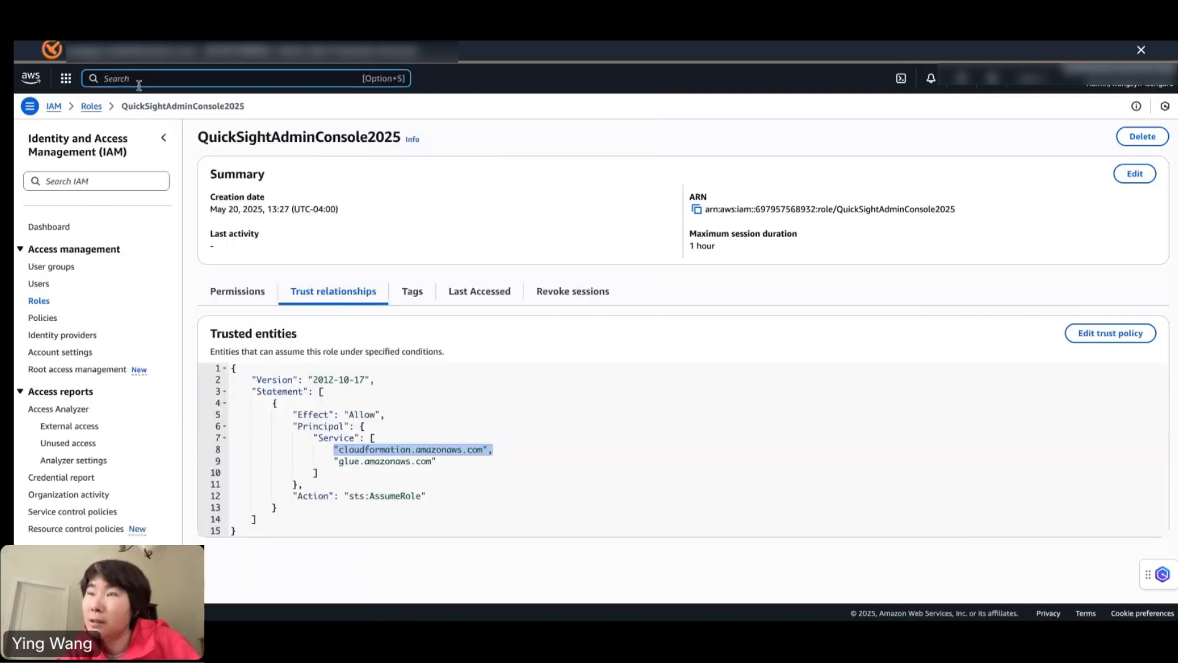
text(s3)
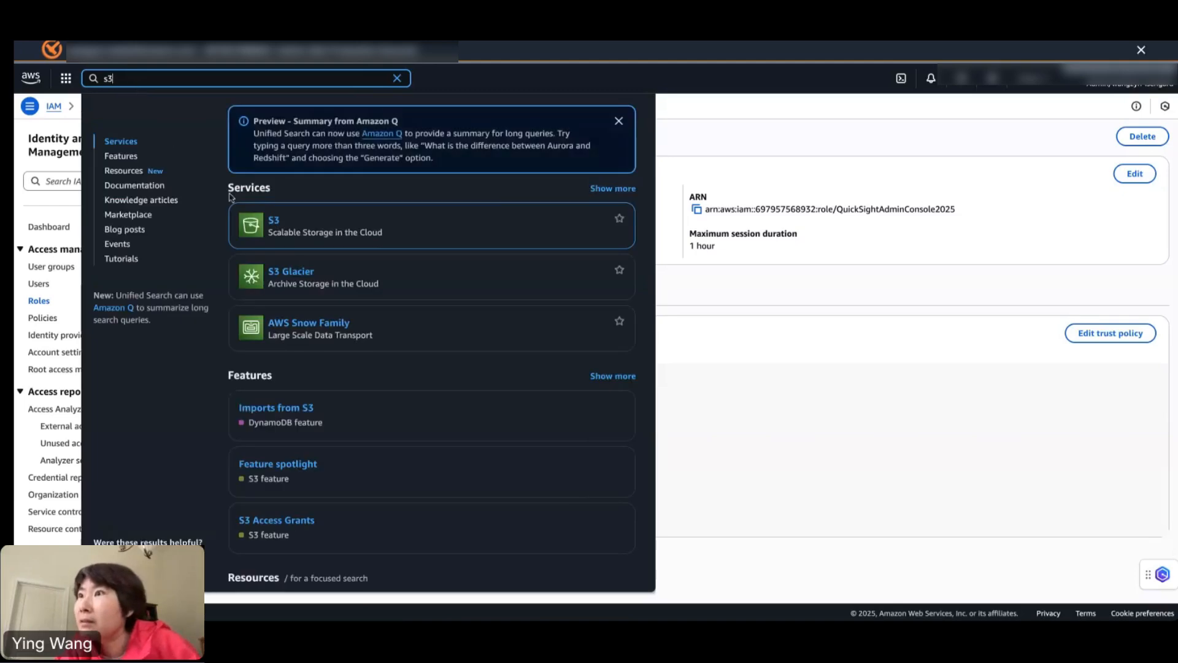
click(273, 222)
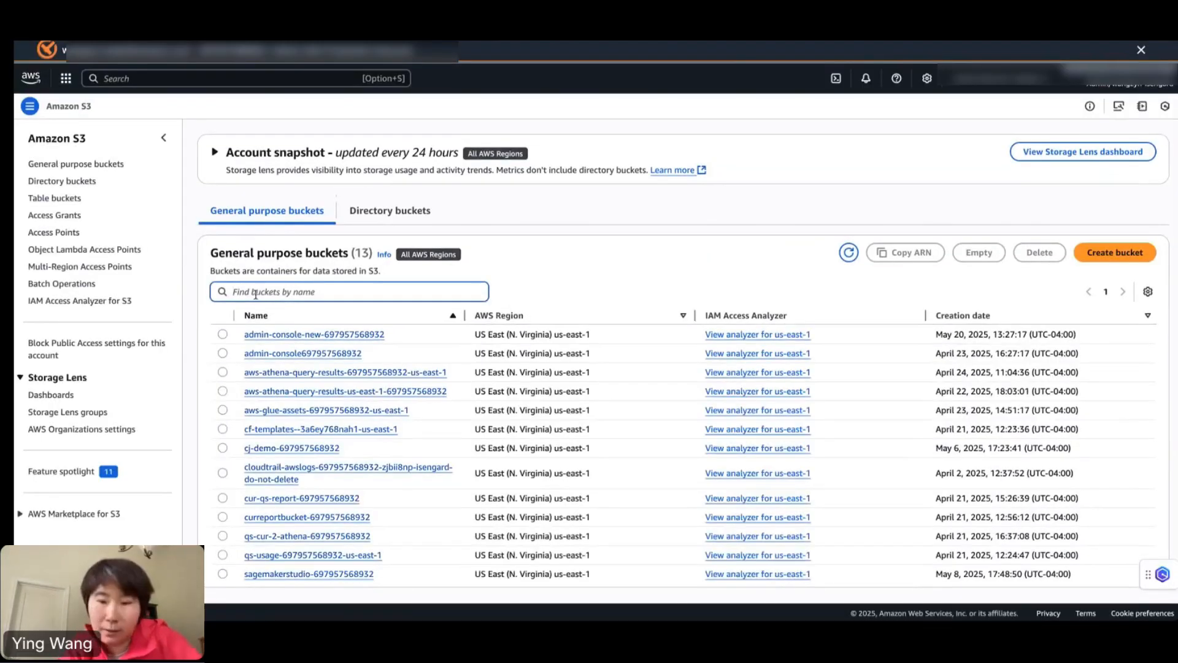
click(306, 335)
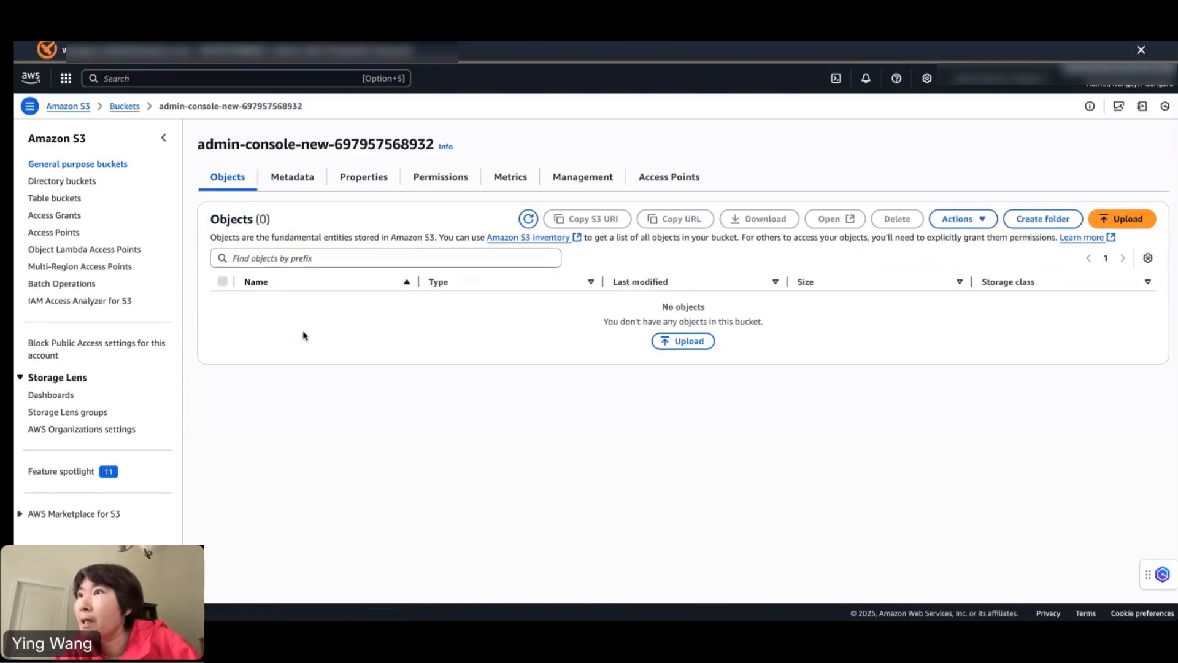
Go to AWS Glue and open the list of ETL jobs in Glue Studio
click(178, 79)
text(glue)
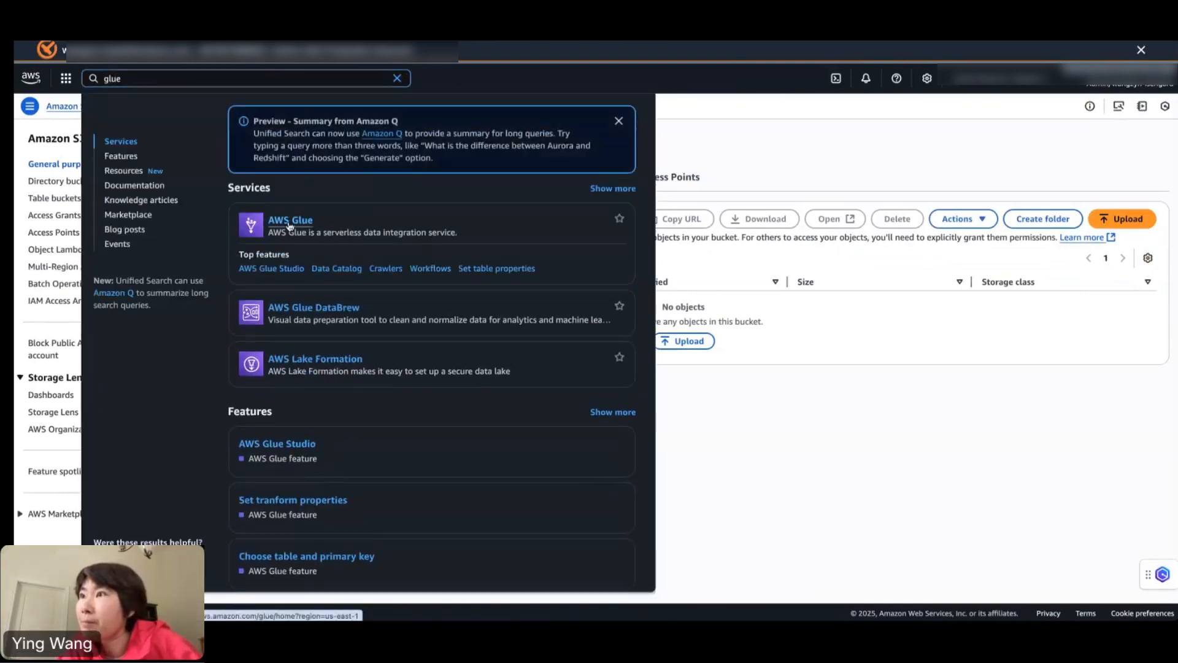
click(288, 220)
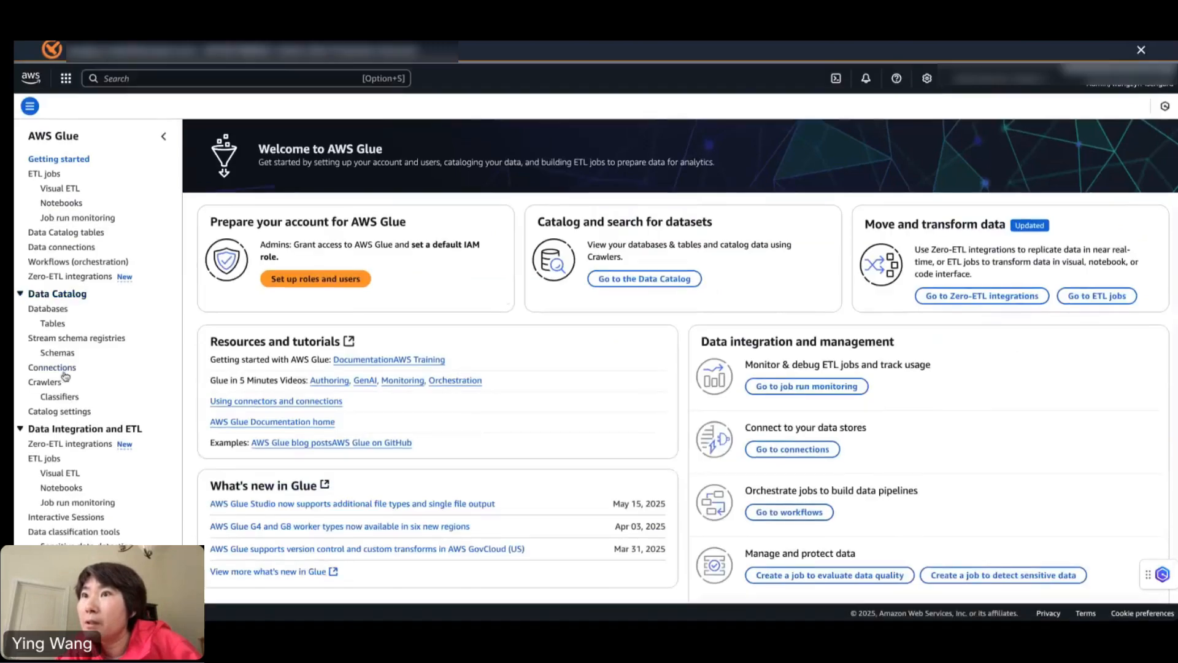
click(64, 188)
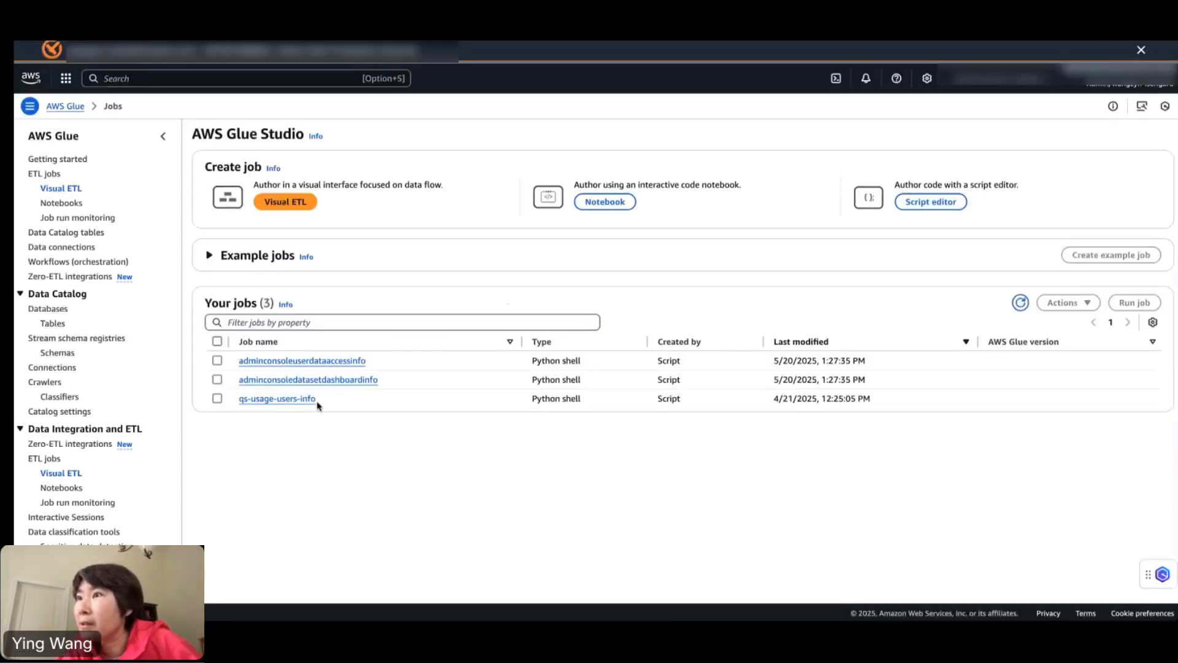
Run the adminconsoleuserdataaccessinfo job and the adminconsoledatasetdashboardinfo job manually from Glue Studio
click(317, 361)
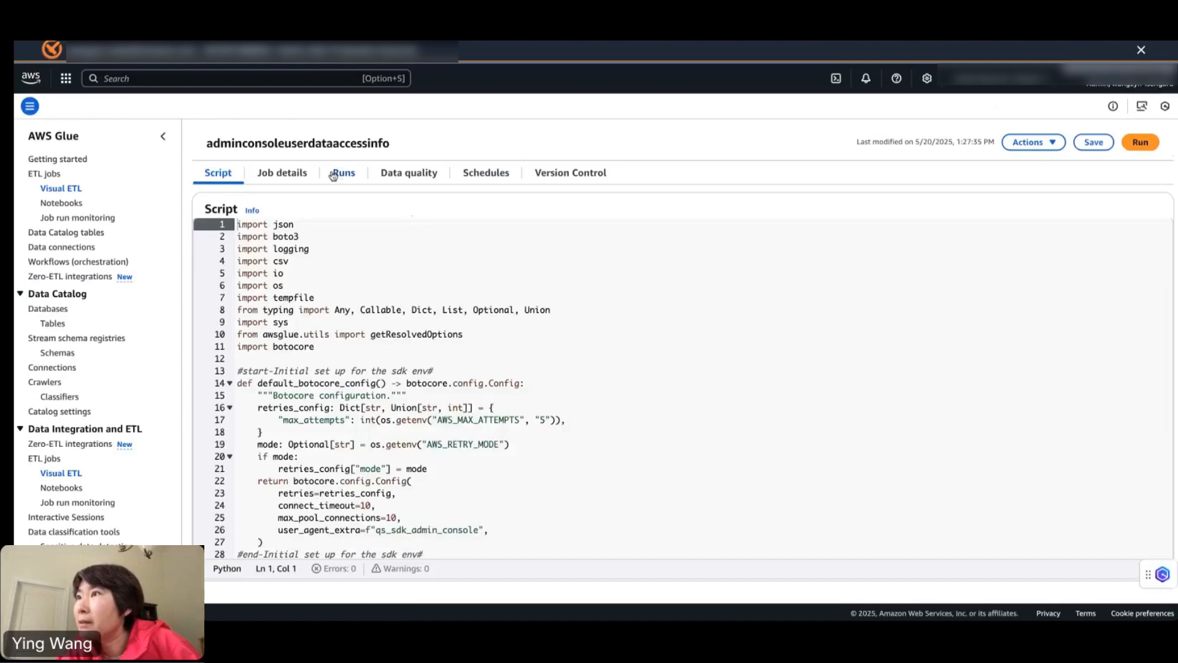
click(1139, 141)
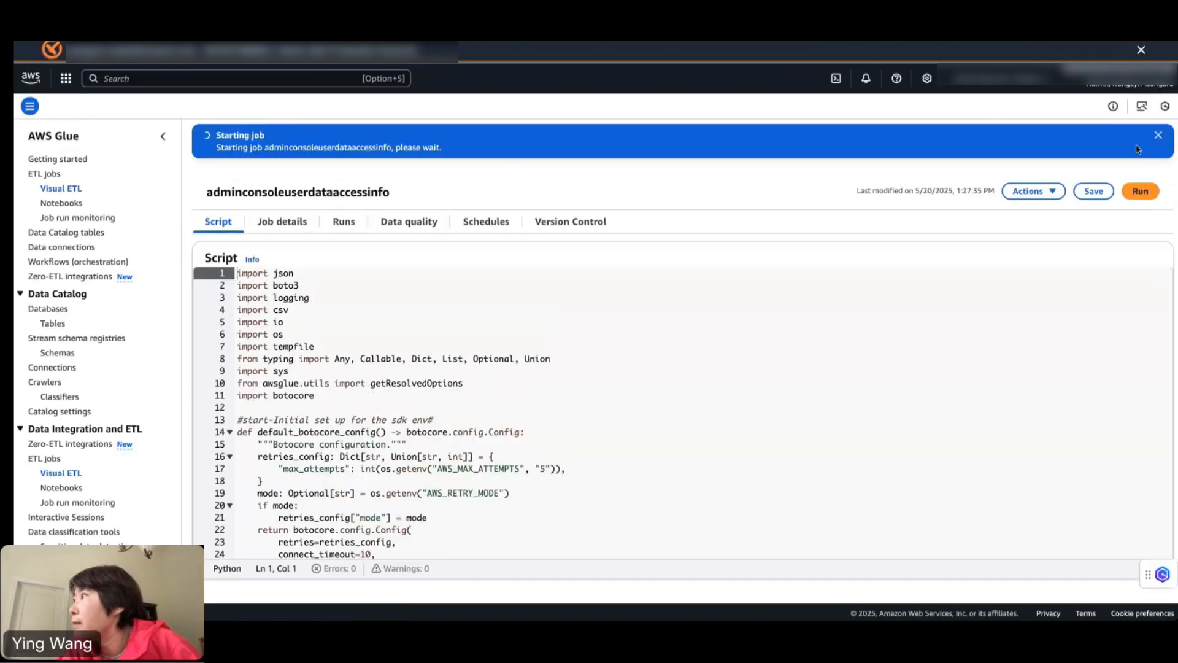
click(73, 189)
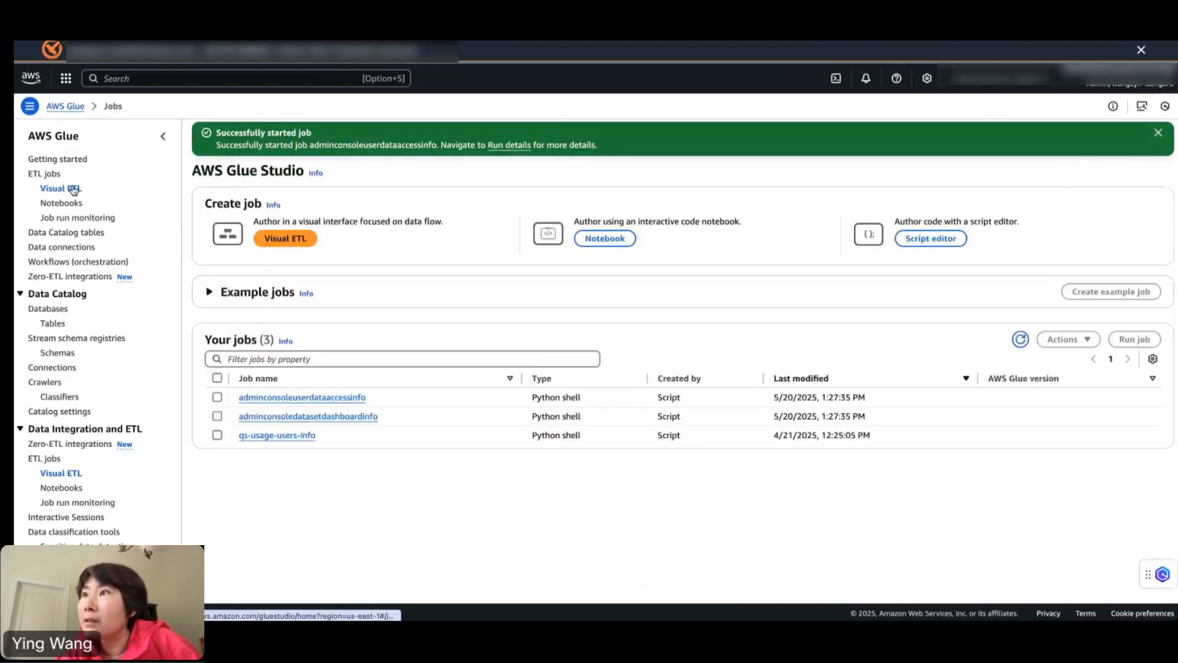
click(278, 380)
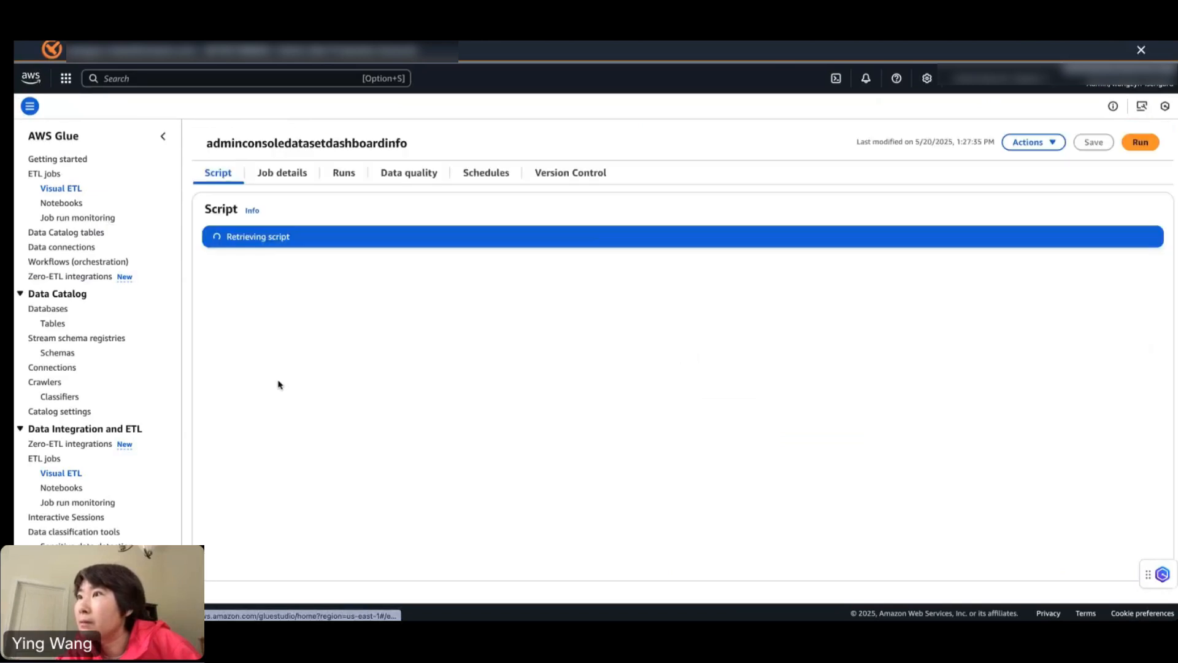
click(1141, 142)
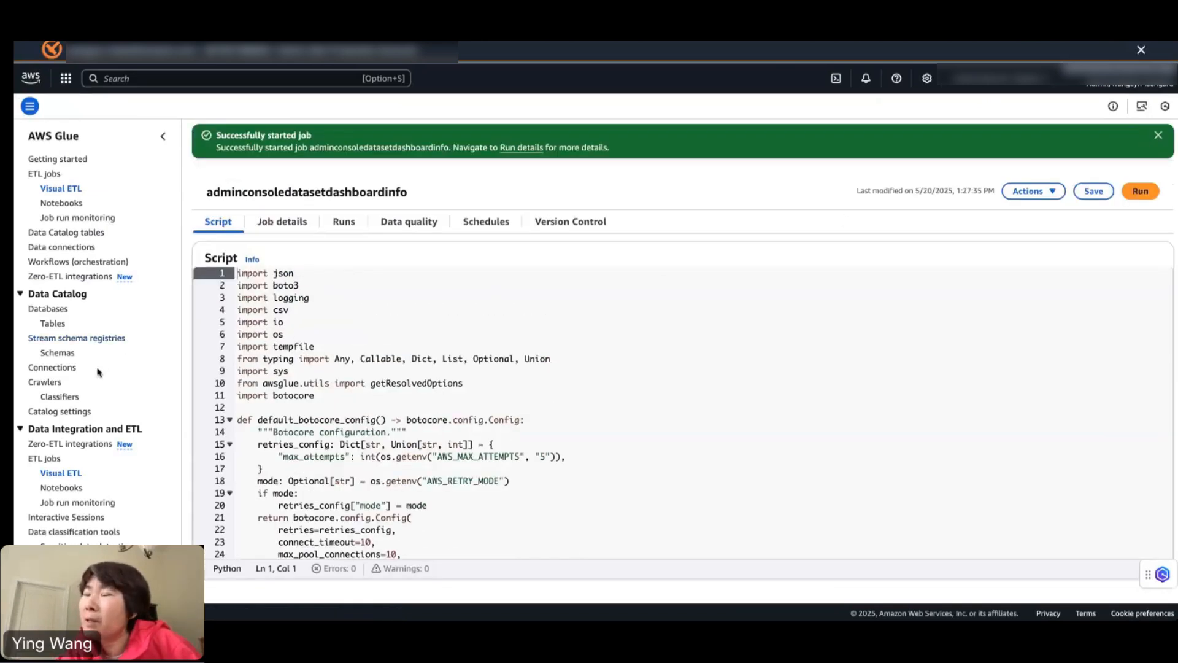
Open the Glue triggers list and examine the schedule parameters of the two adminconsole triggers
scroll(144, 423, down, 3)
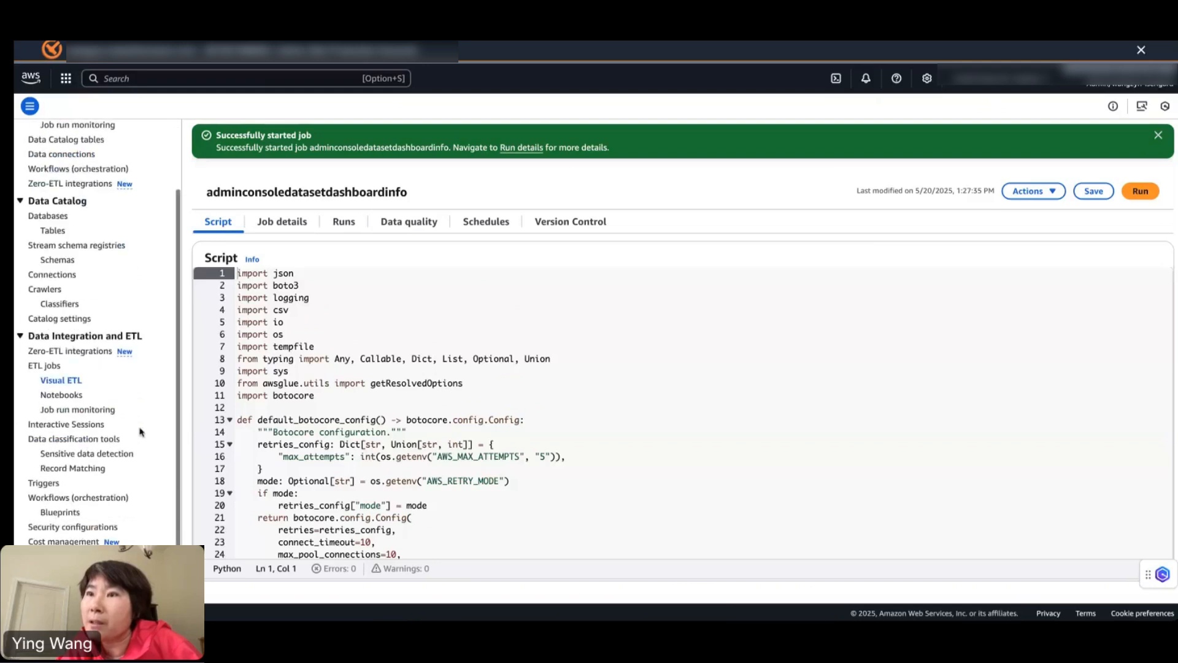
scroll(142, 432, down, 1)
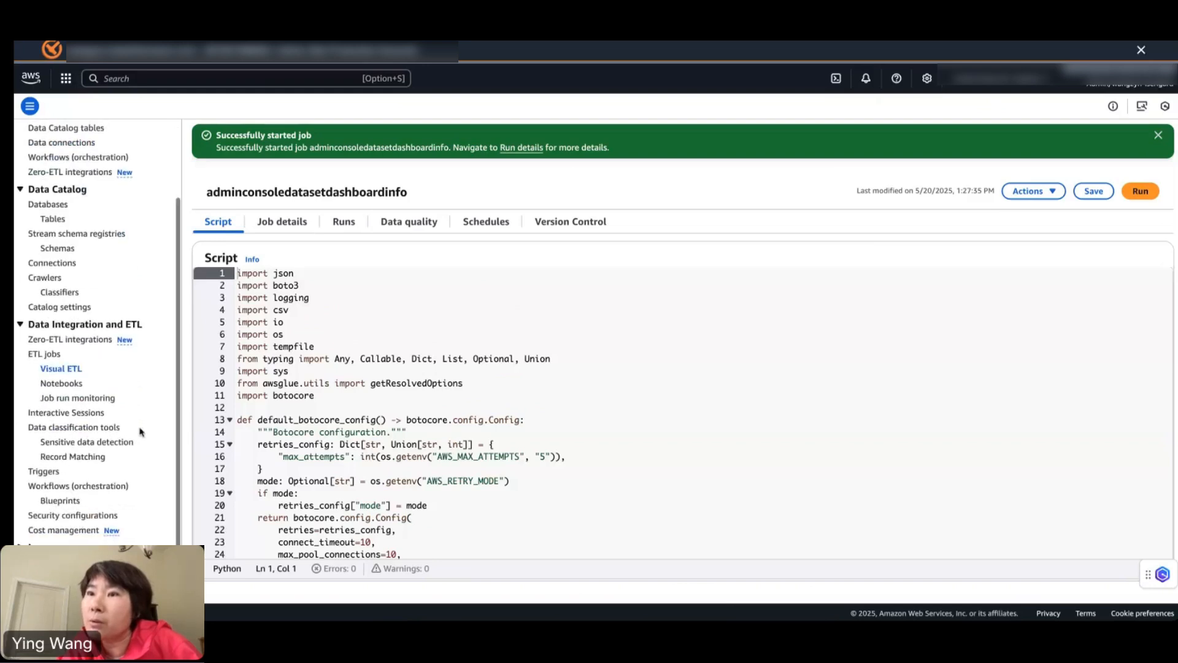
click(42, 473)
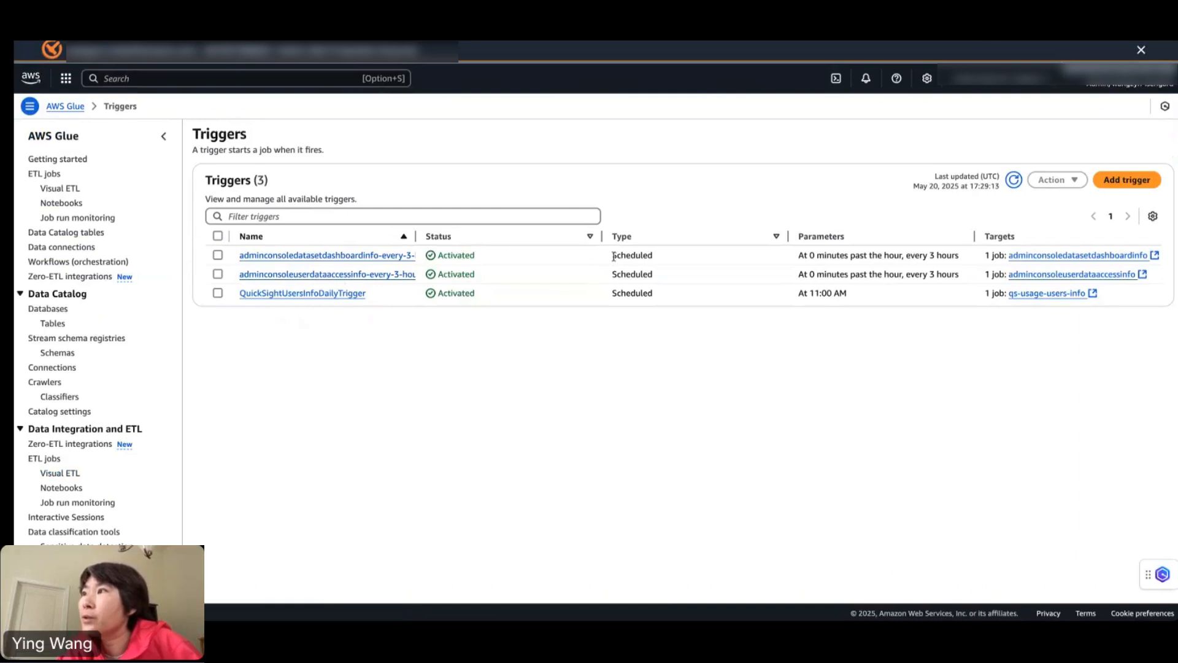
drag(927, 255, 985, 277)
click(928, 274)
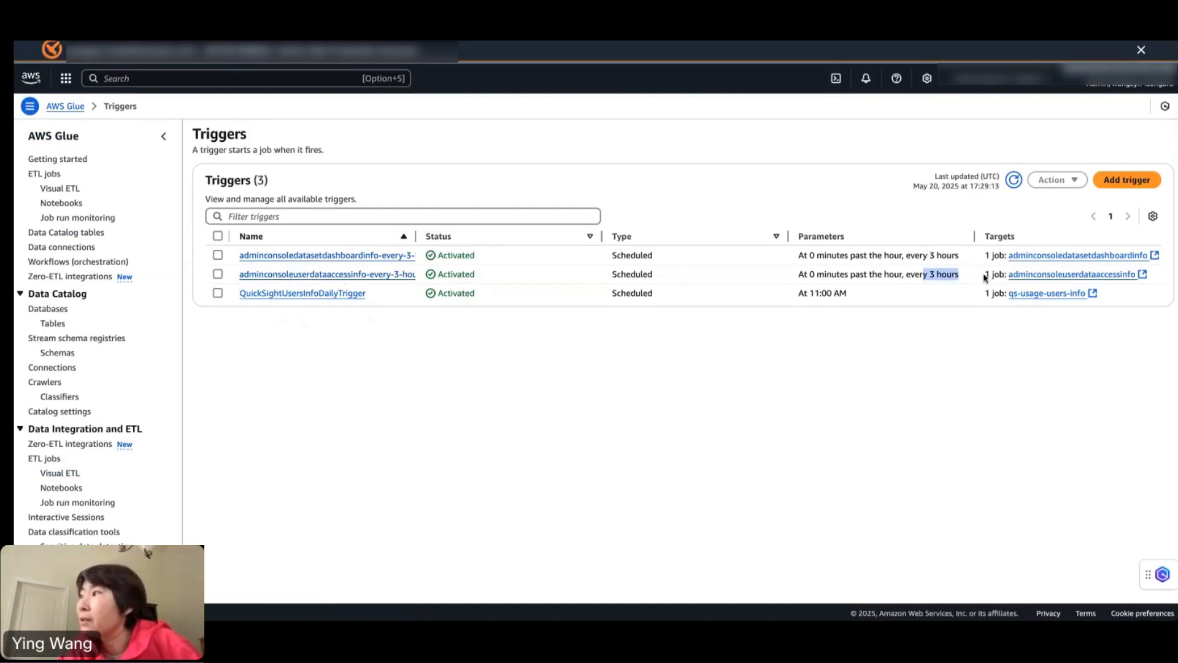
click(838, 270)
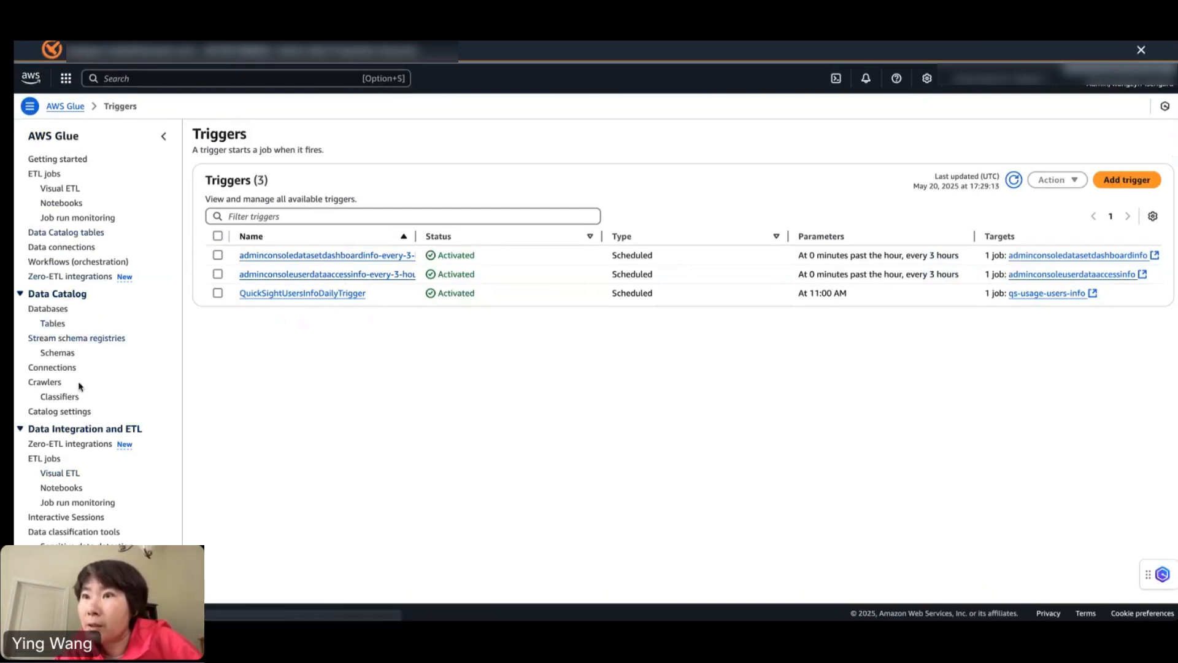
Open the run history of the adminconsoleuserdataaccessinfo job and refresh it to check the run status
click(61, 190)
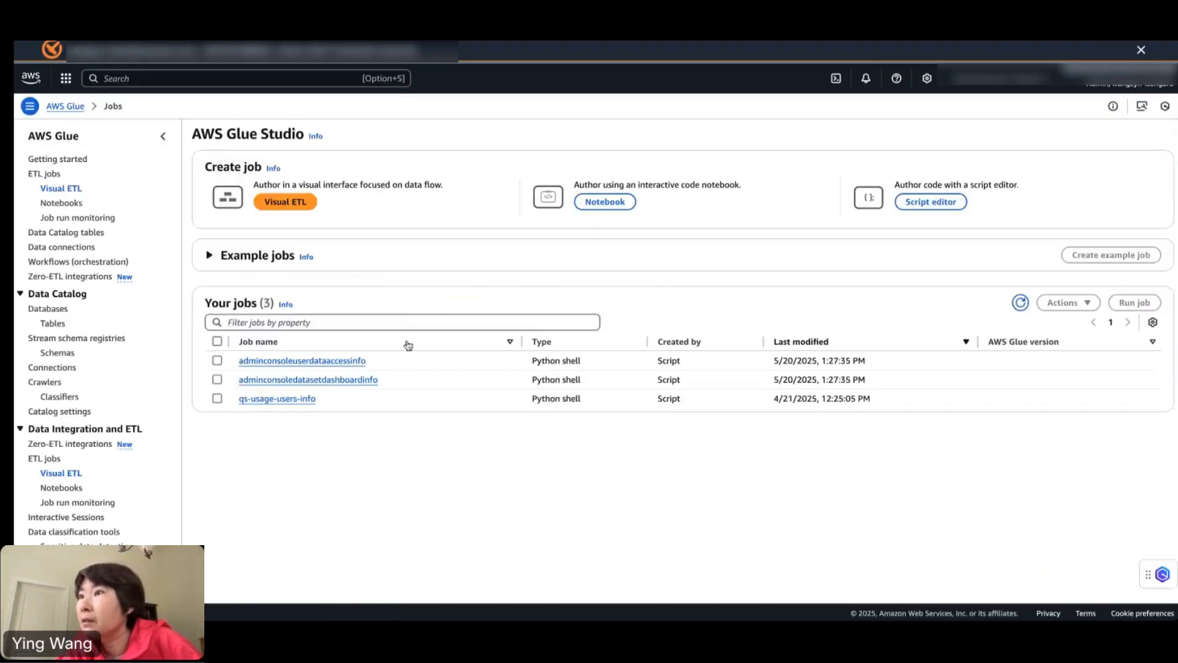
click(316, 361)
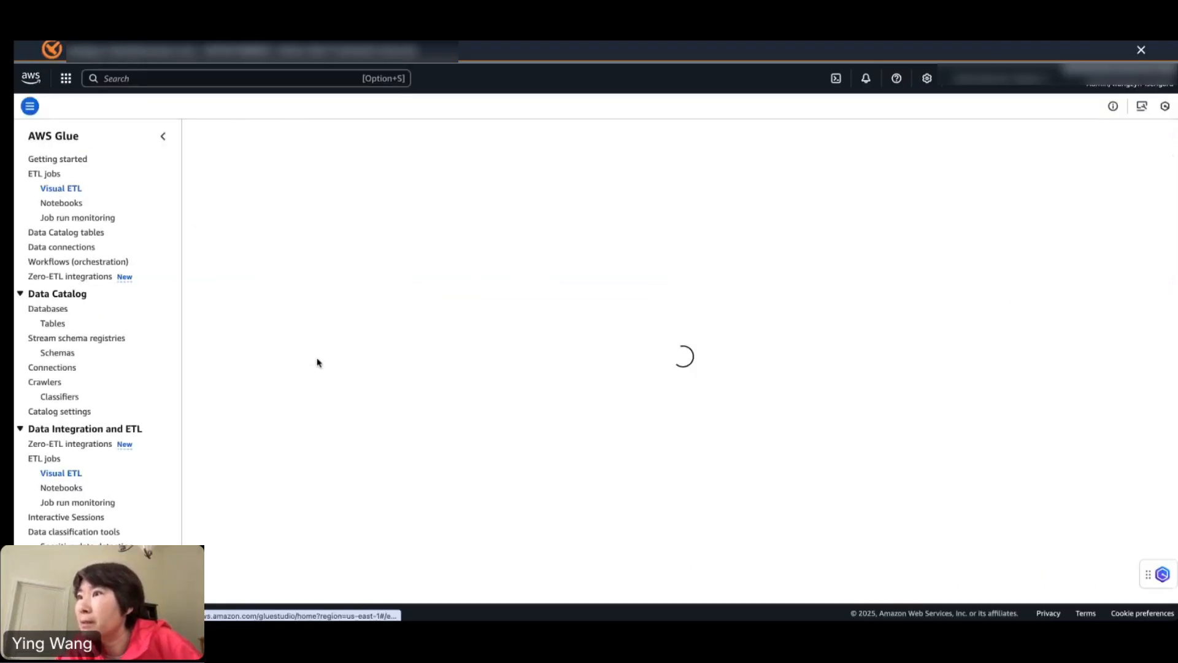
click(344, 174)
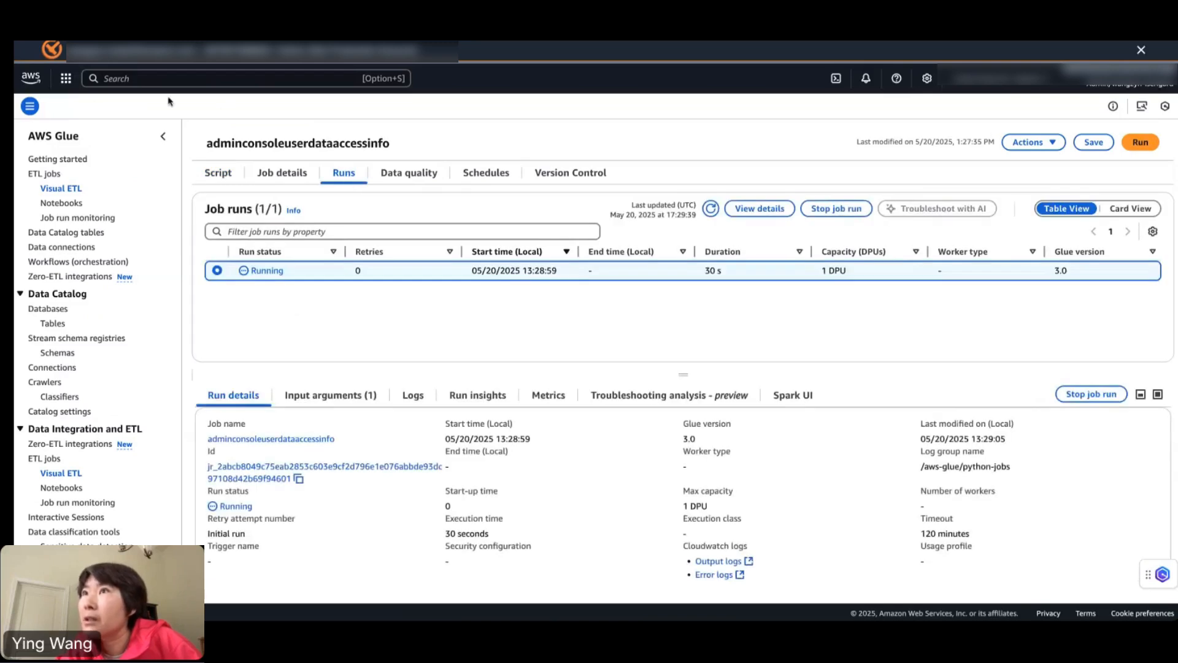
key(super+r)
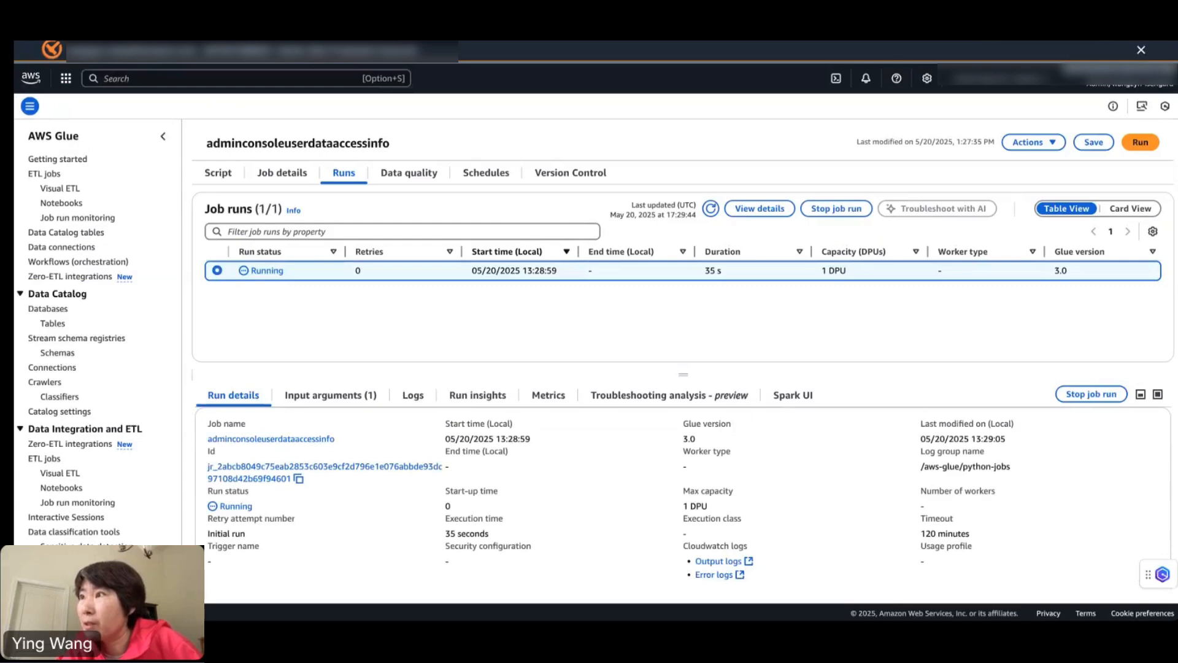
key(super+r)
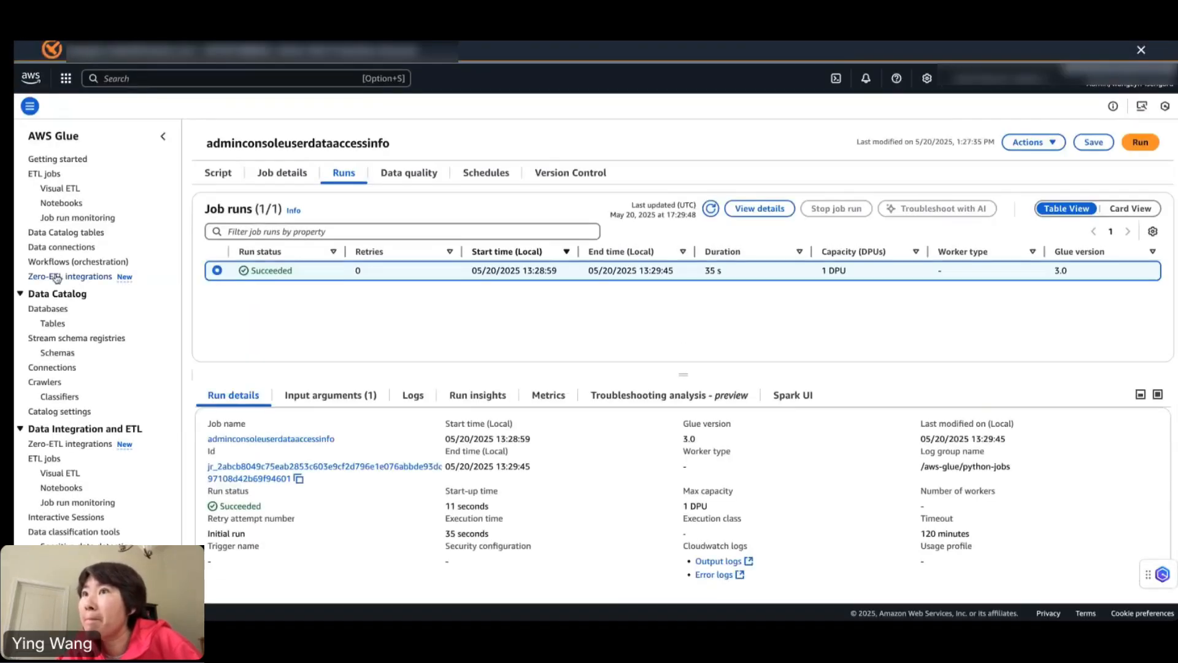
Return to the ETL jobs list and check the run history of the adminconsoledatasetdashboardinfo job
click(64, 188)
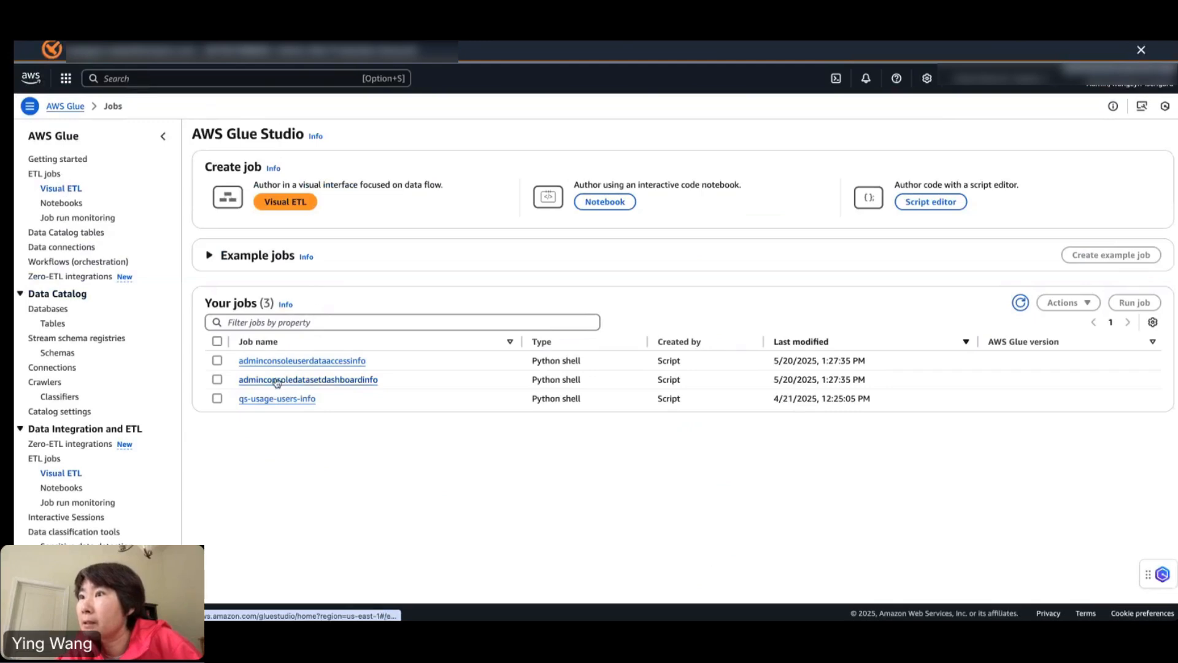
click(277, 380)
click(334, 176)
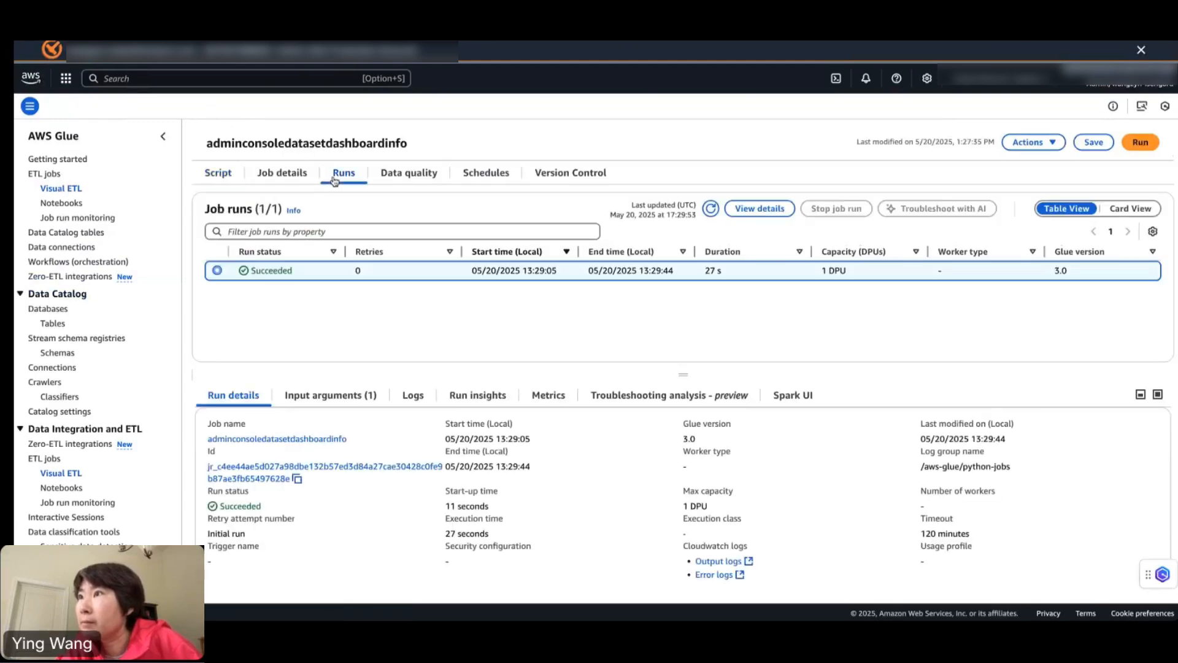
Go to S3, inspect monitoring/quicksight/data_dictionary in the bucket starting with admin-console-new, and return to the quicksight folder
click(135, 71)
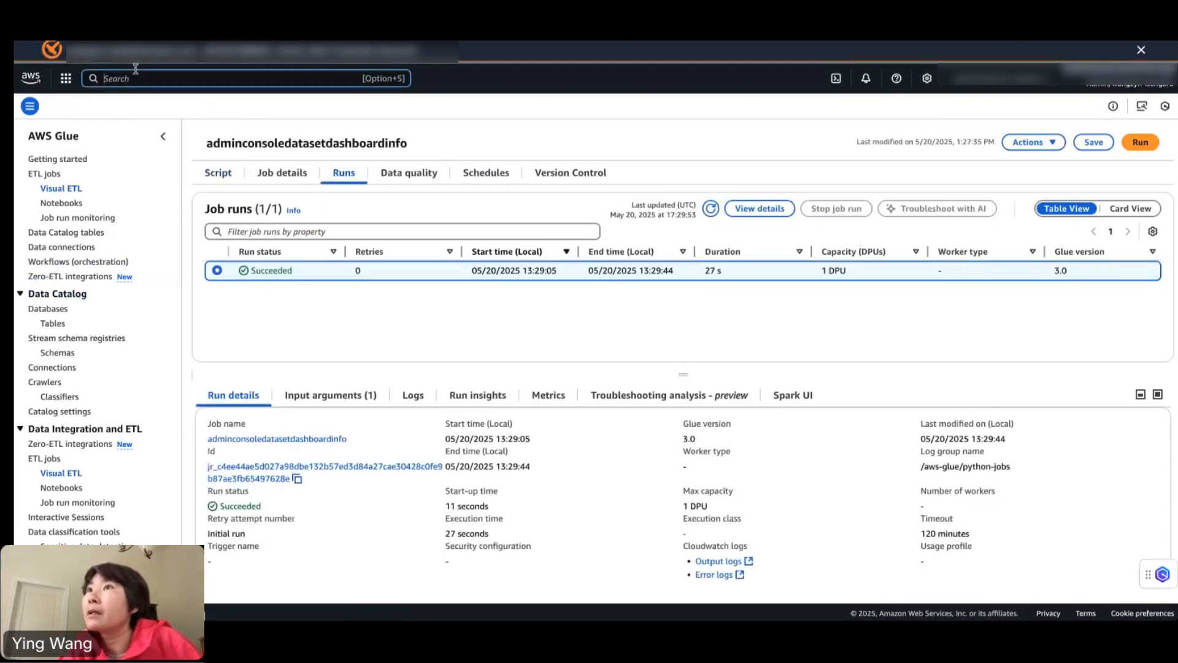
text(s3)
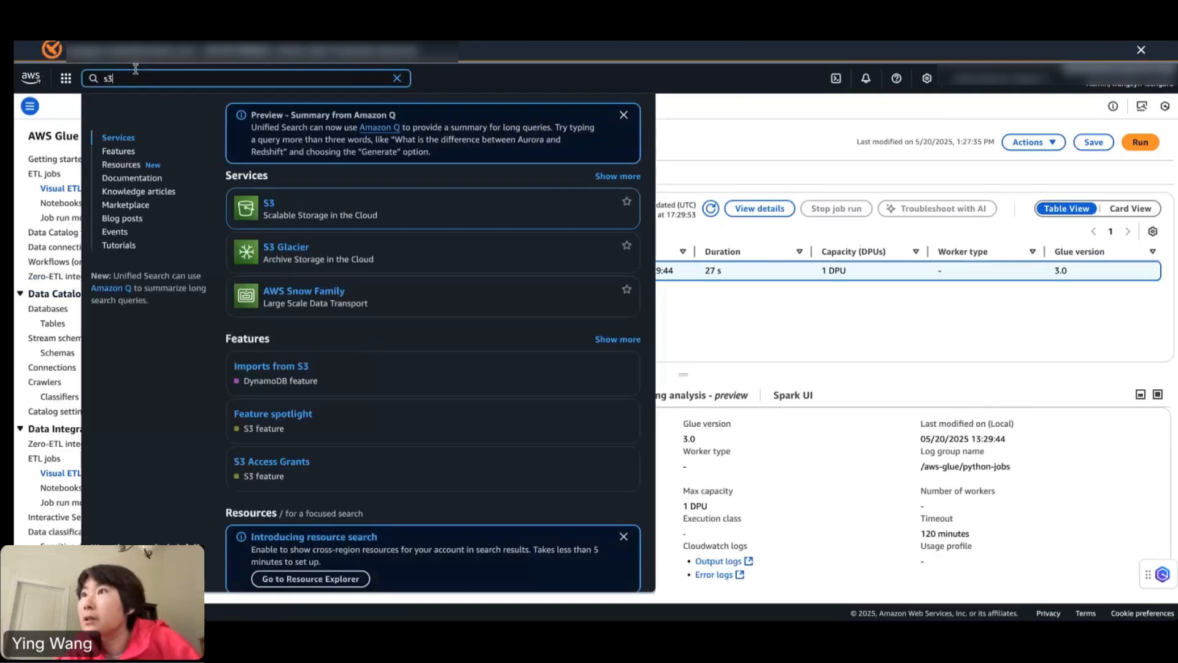
click(270, 208)
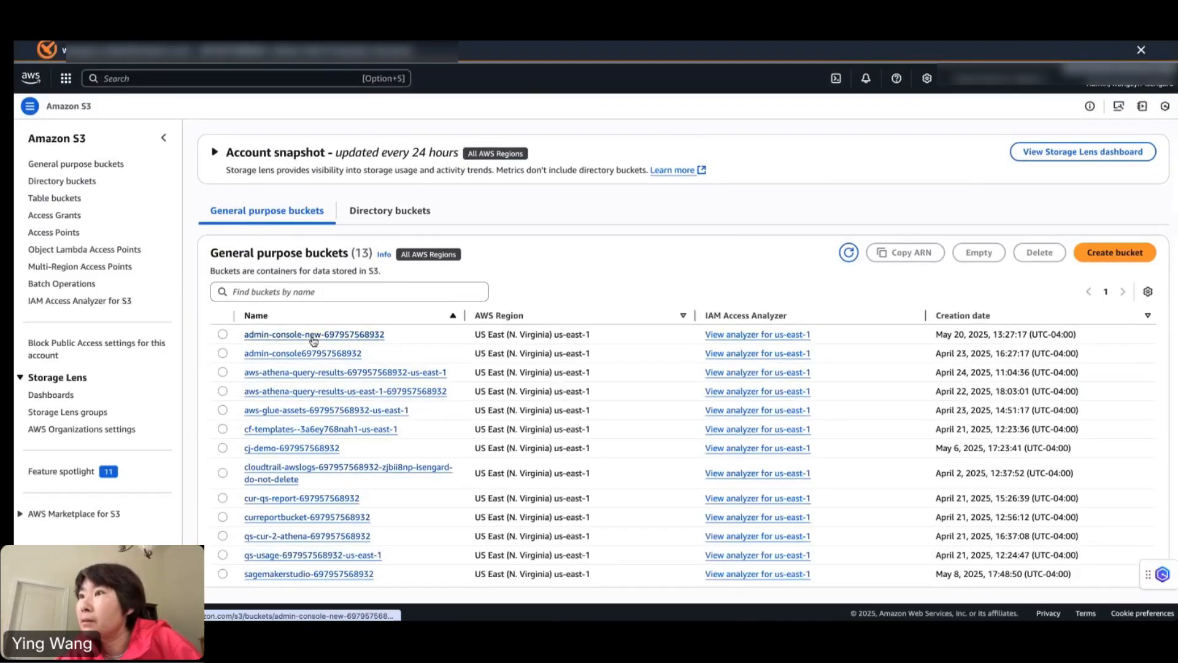
click(313, 337)
click(282, 302)
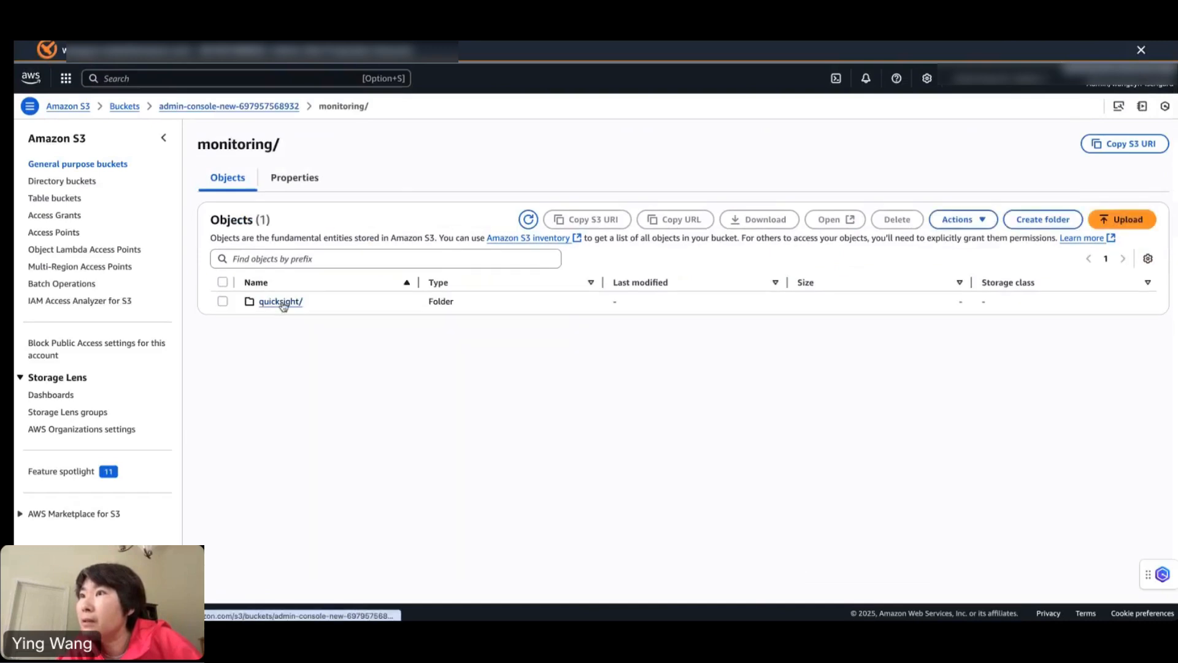
click(283, 302)
click(283, 302)
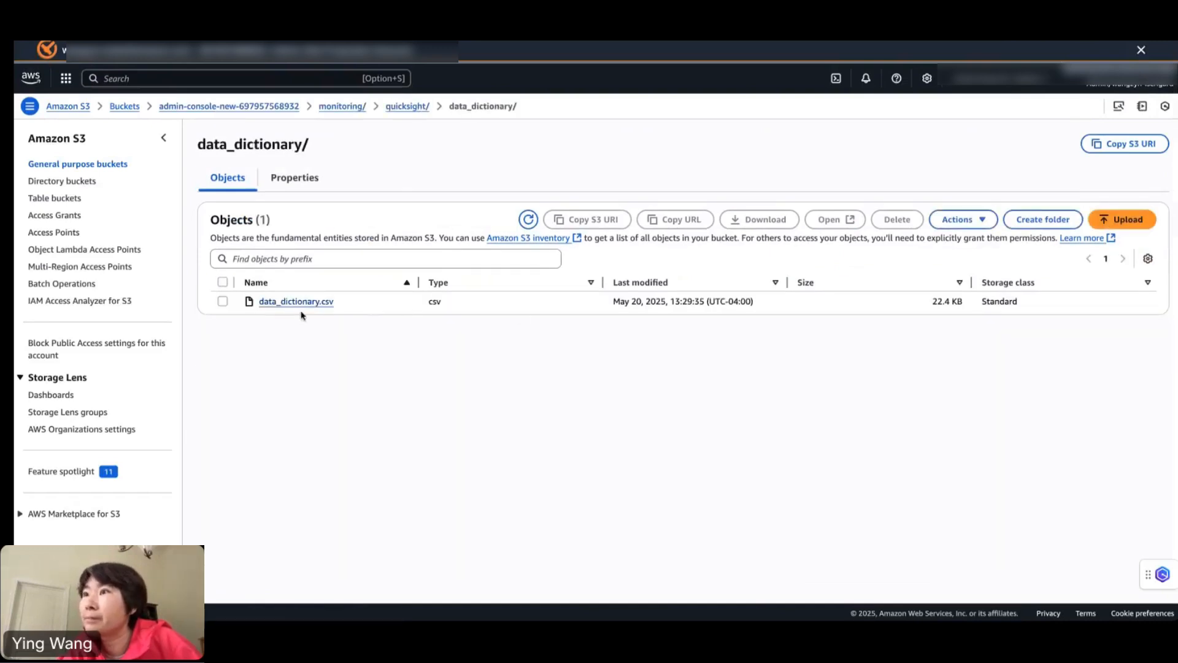
click(408, 107)
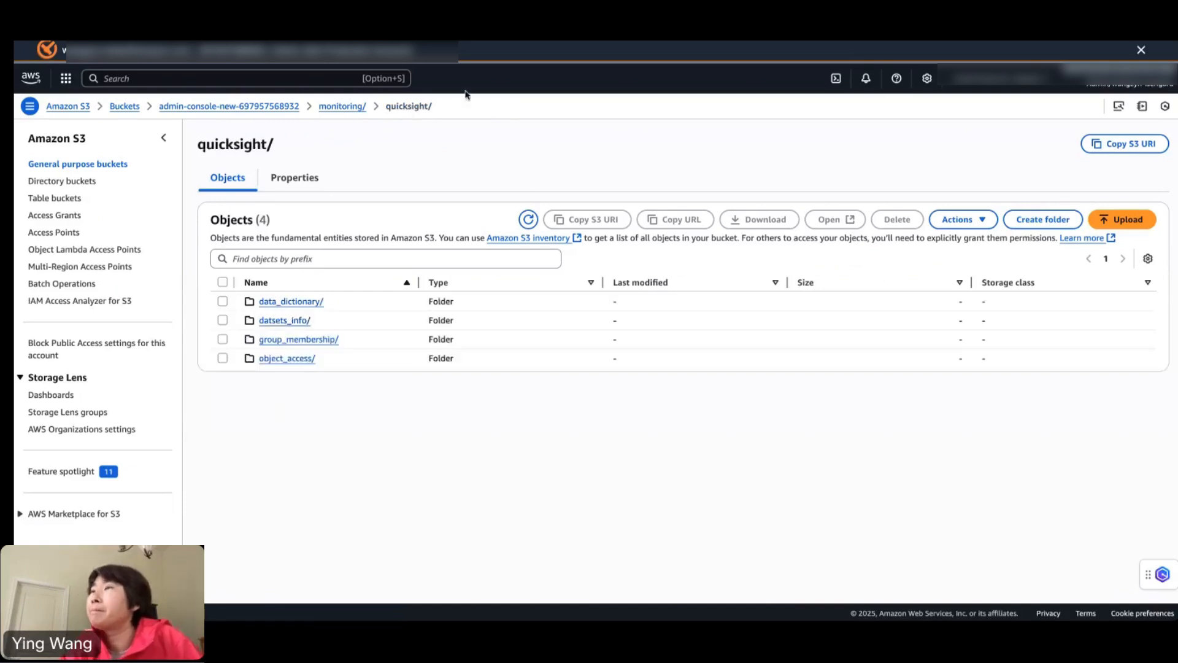
Switch to the Workflow_Glue.ipynb notebook and read the instructions on enabling the CloudTrail log and the CloudFormation template for Athena tables
click(313, 34)
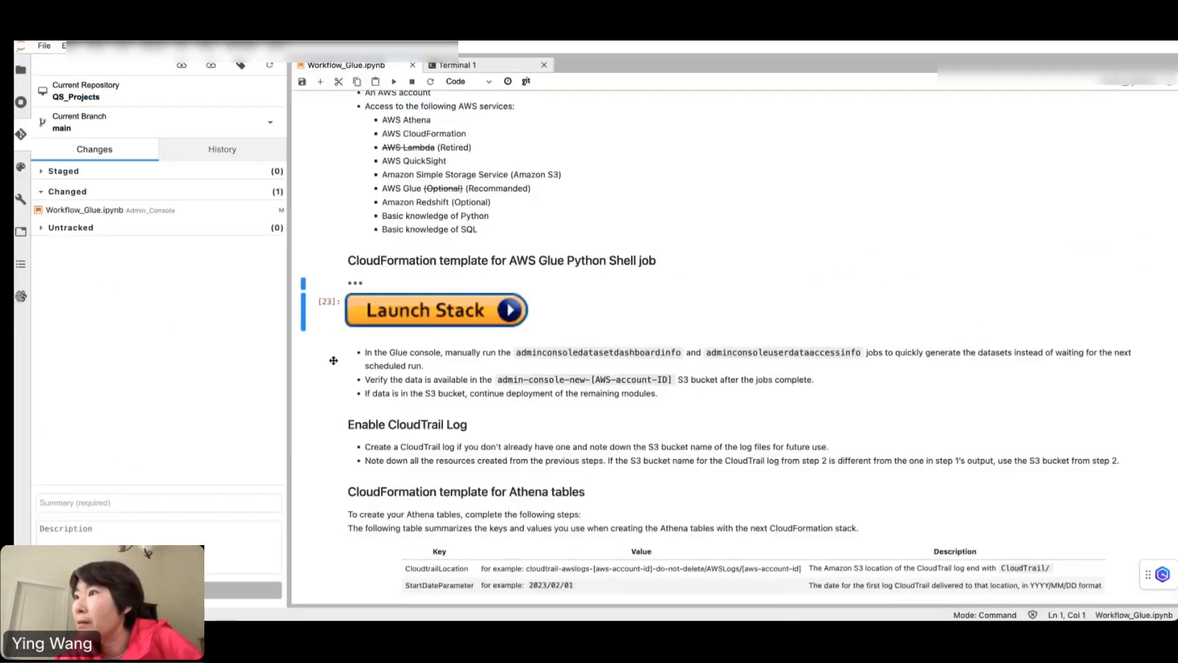
scroll(333, 360, down, 1)
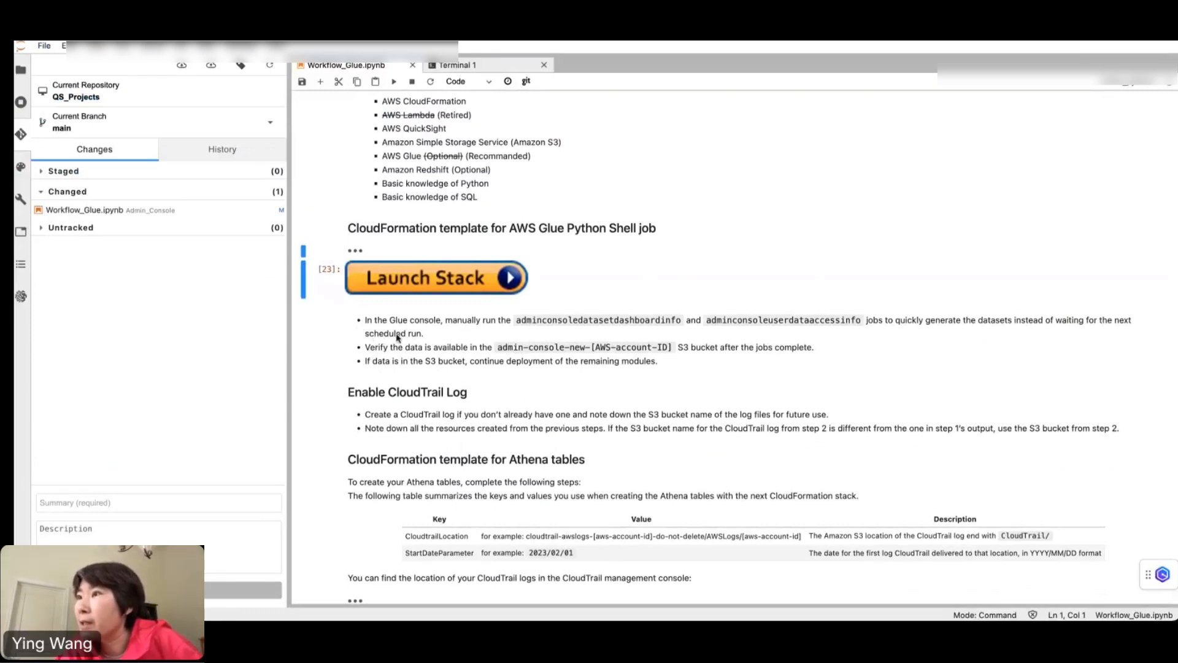
scroll(385, 362, down, 1)
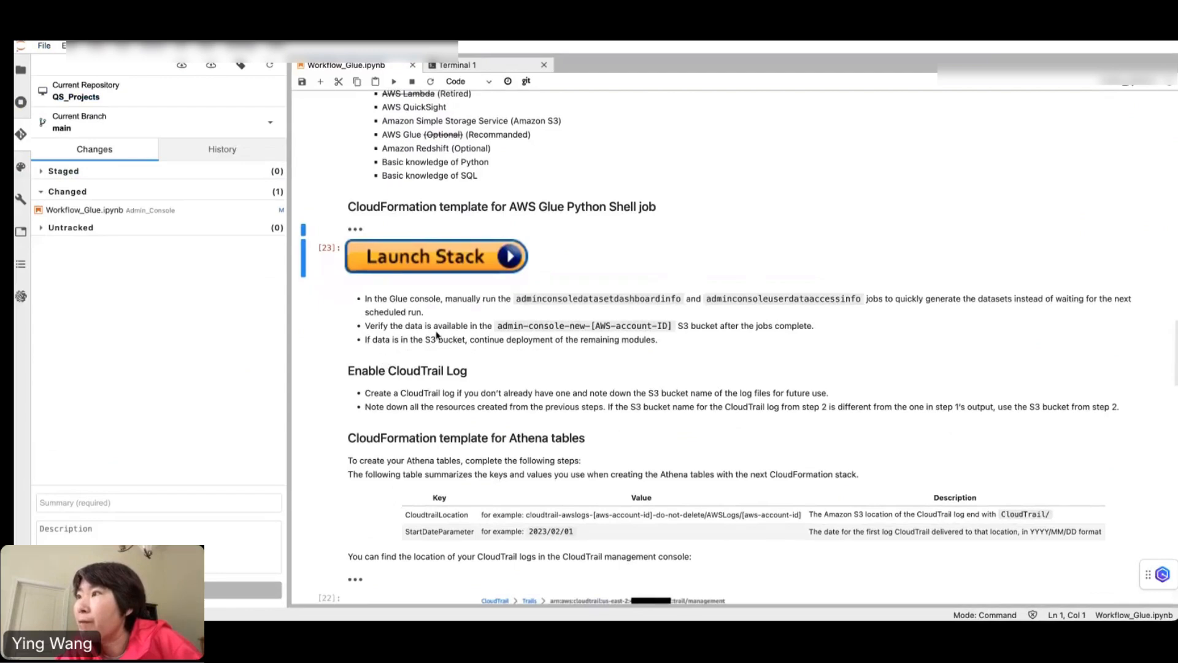
scroll(317, 399, down, 5)
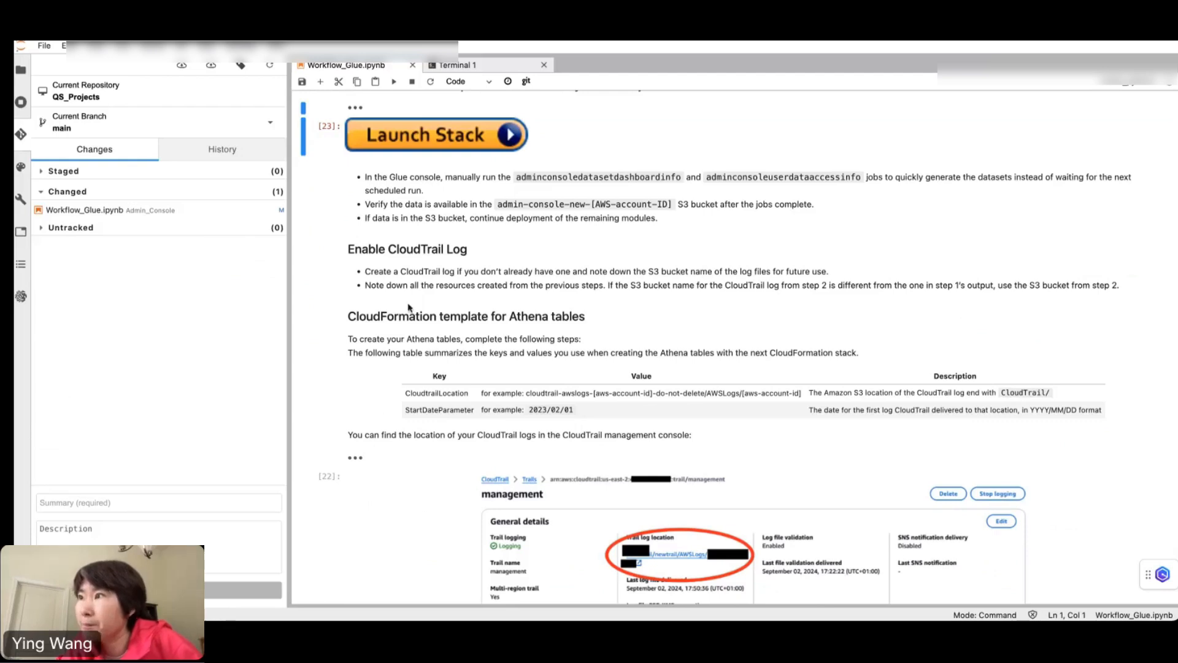
scroll(387, 348, down, 3)
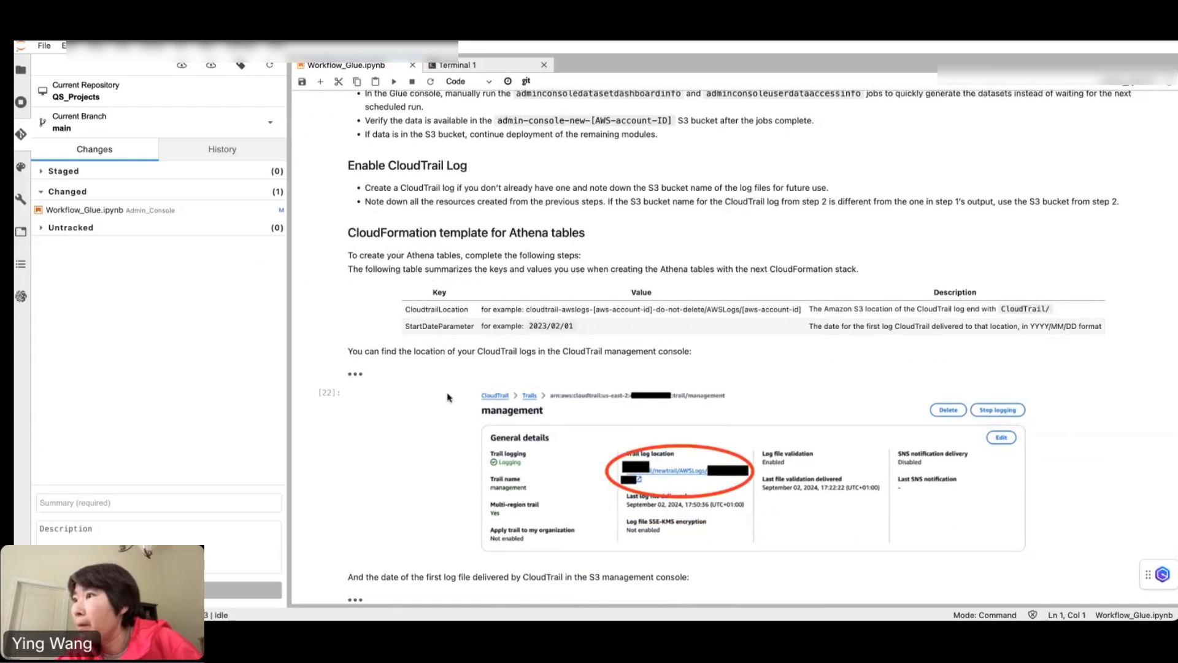
scroll(463, 374, down, 2)
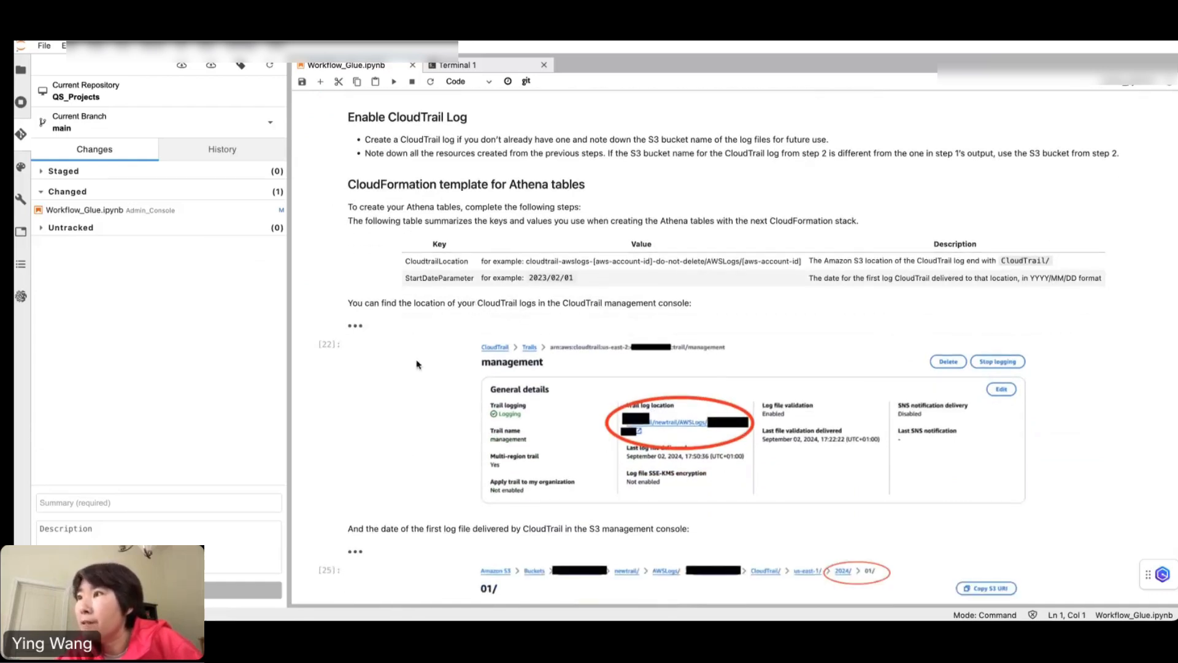
scroll(437, 403, down, 1)
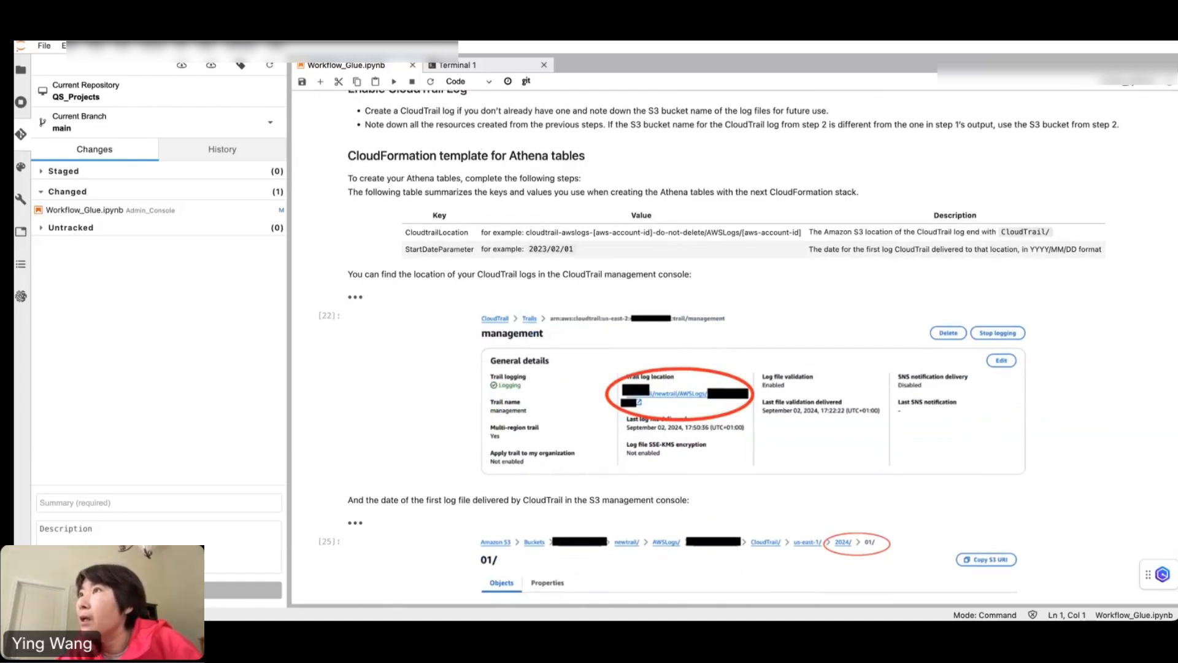
Switch back to the AWS console, go to CloudTrail, open the trails list and highlight the existing trail's status
click(157, 21)
click(122, 79)
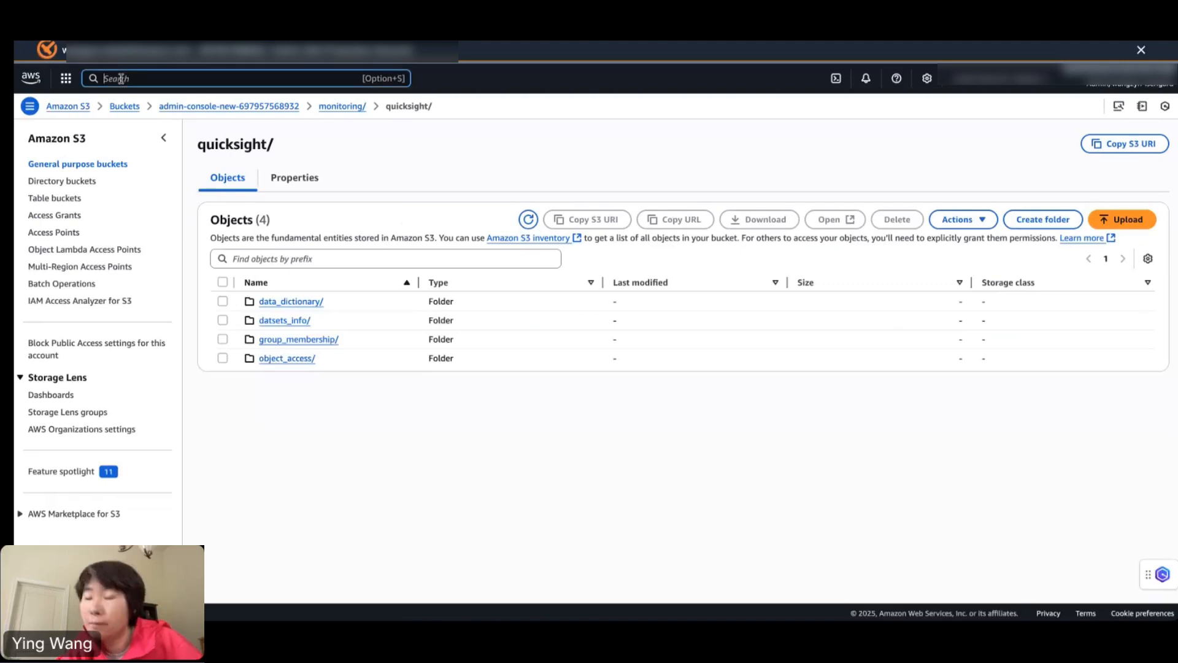
text(cloudtrail)
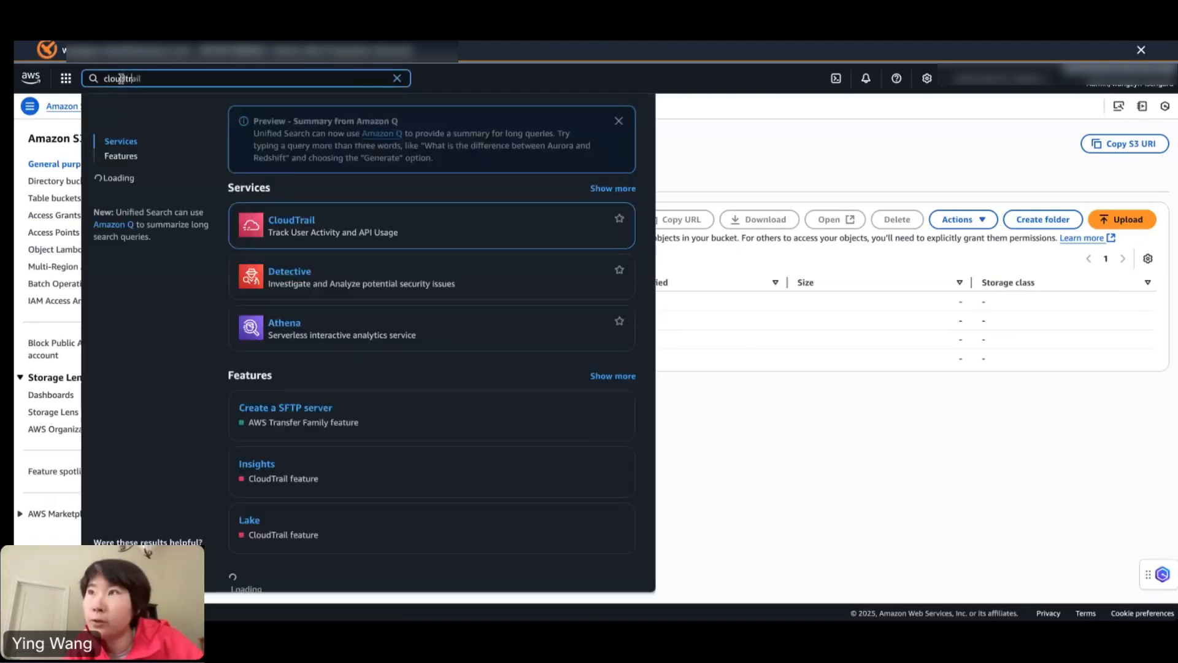
click(284, 220)
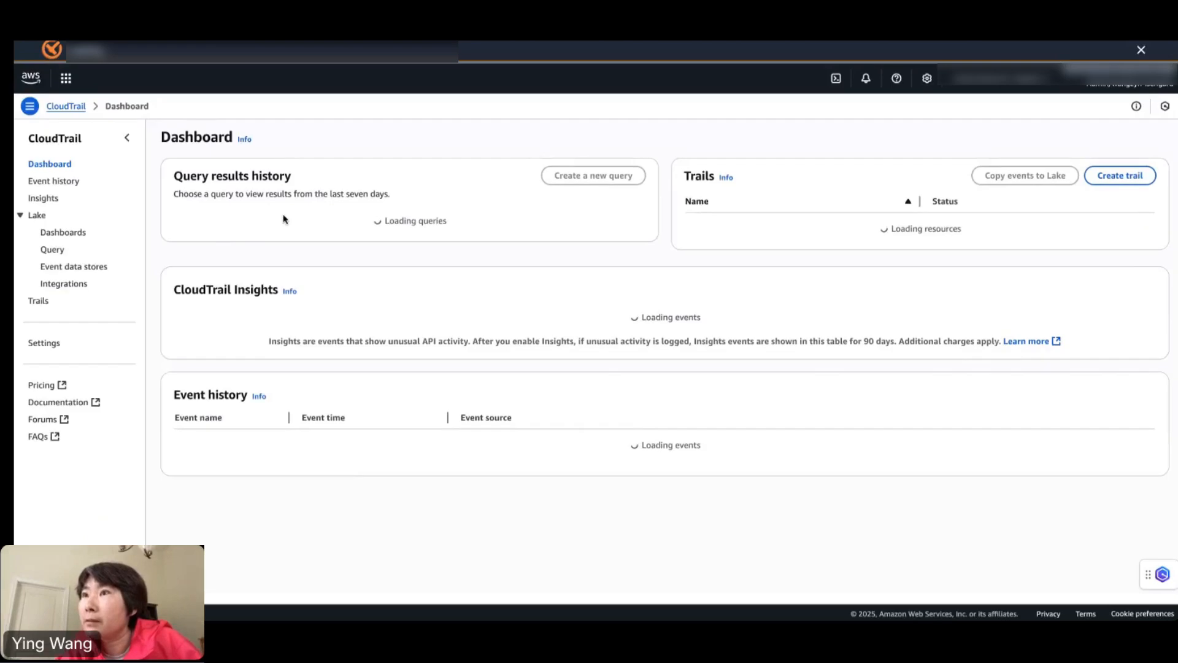
click(43, 301)
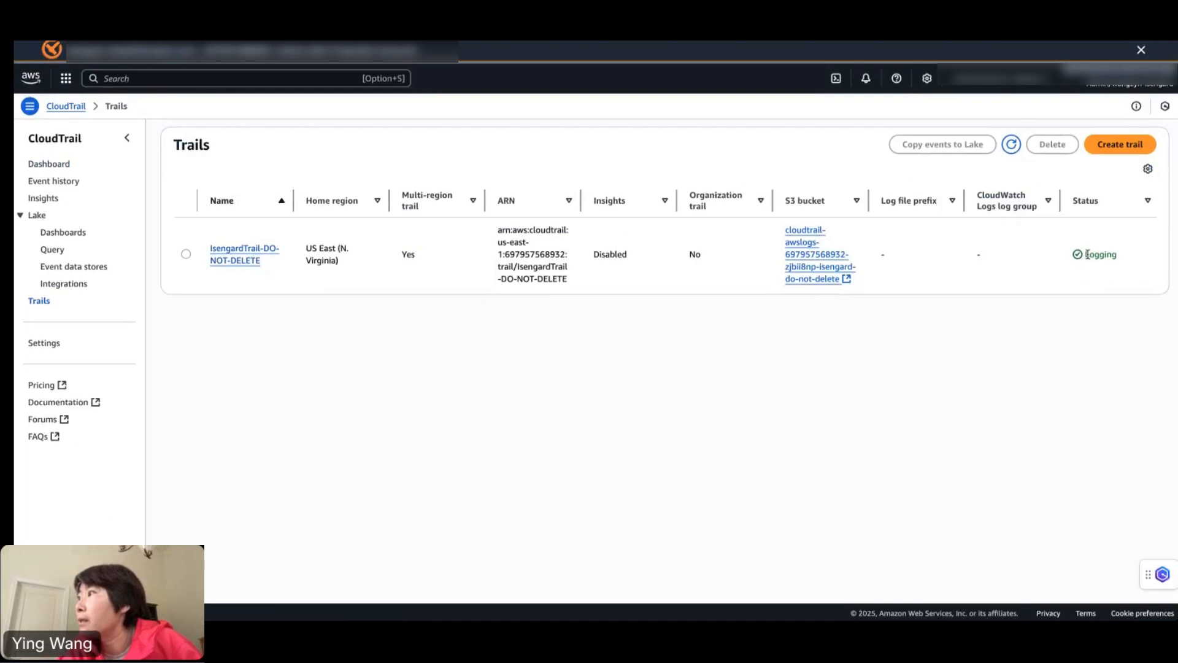
mouse_move(1087, 254)
mouse_down()
mouse_move(1111, 254)
mouse_move(1086, 256)
mouse_up()
click(1108, 256)
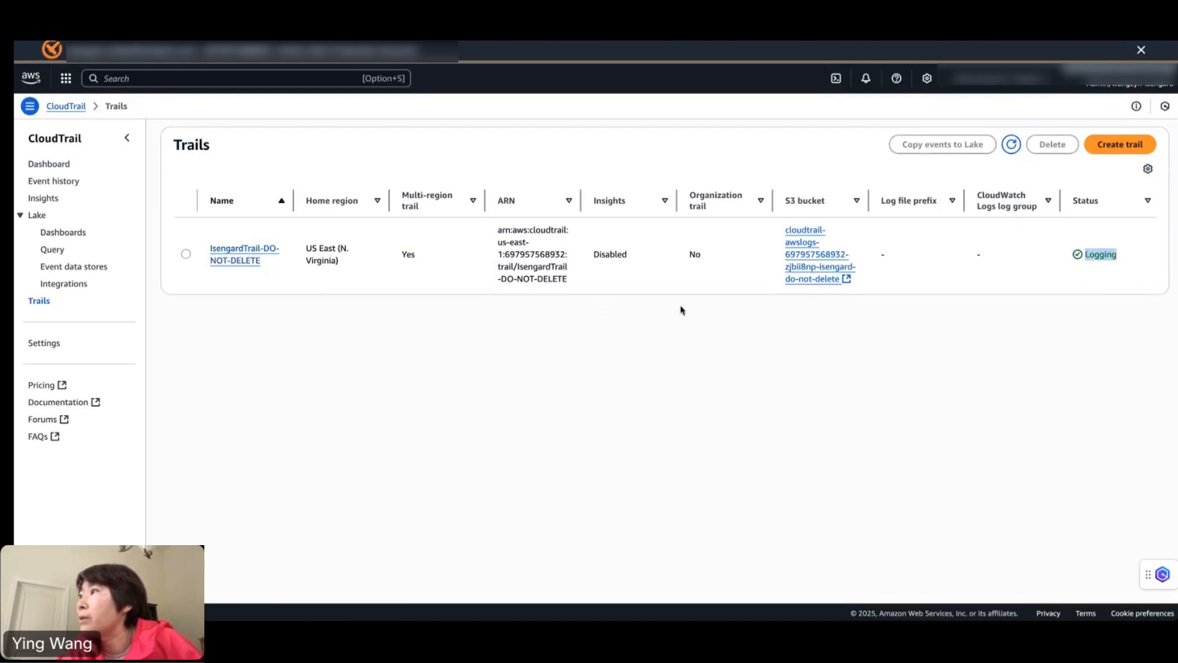
Follow the trail's S3 bucket link using the first listed AWS session and open the CloudTrail folder under the account's AWSLogs folder
click(811, 270)
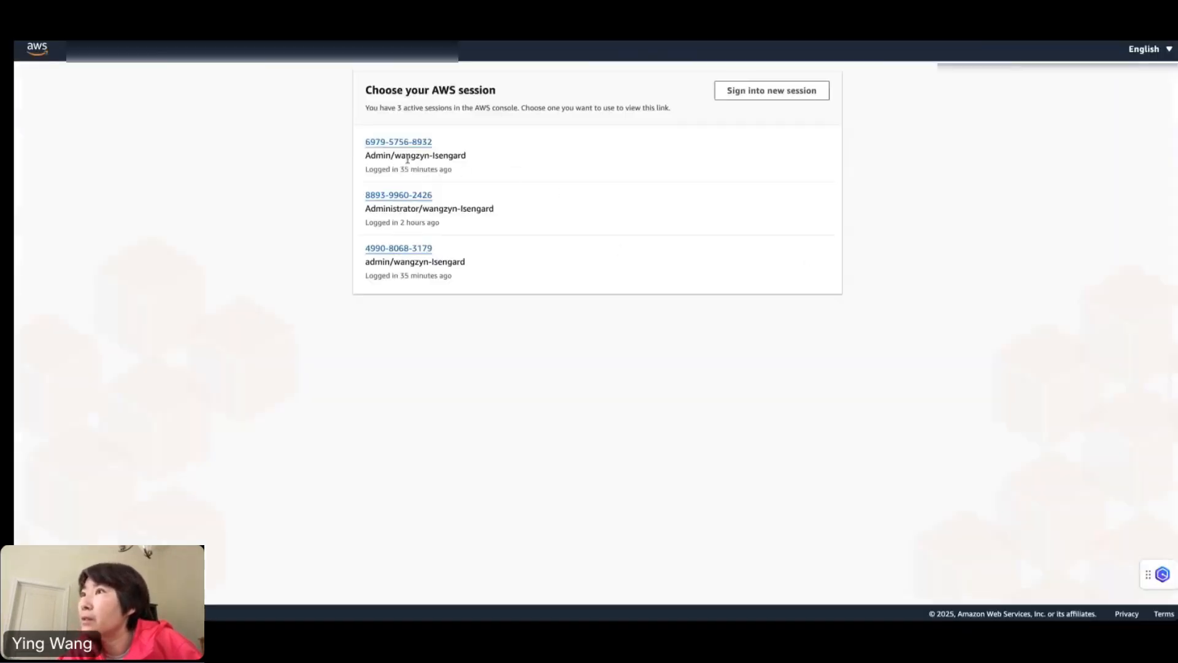
click(407, 146)
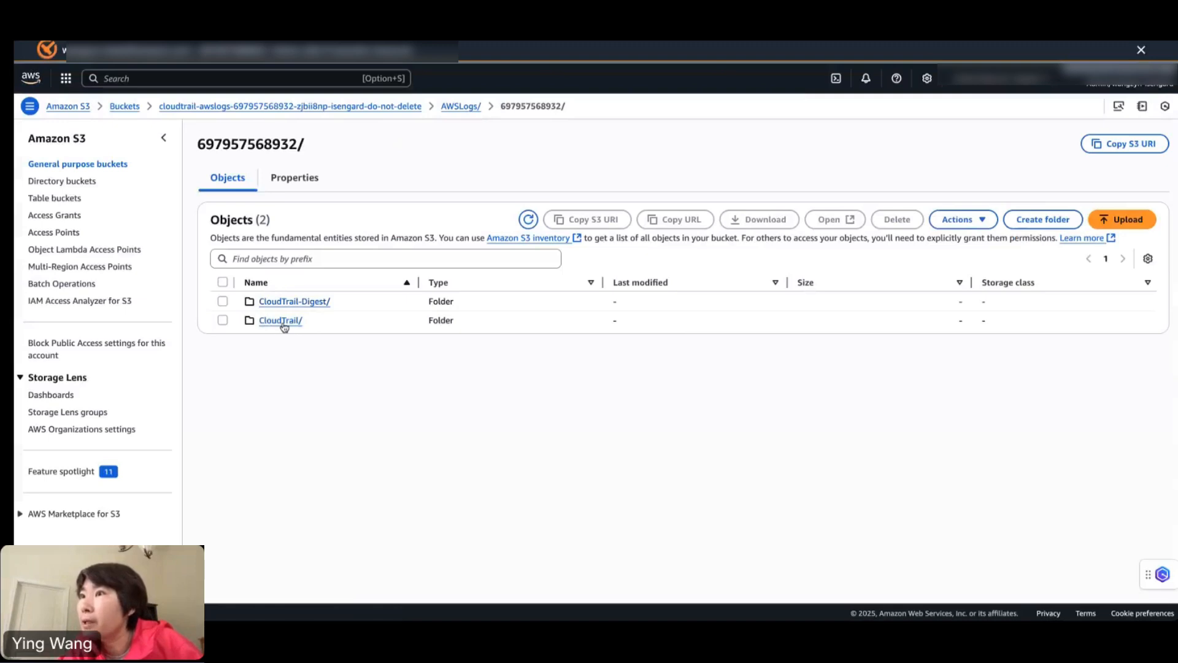
click(285, 319)
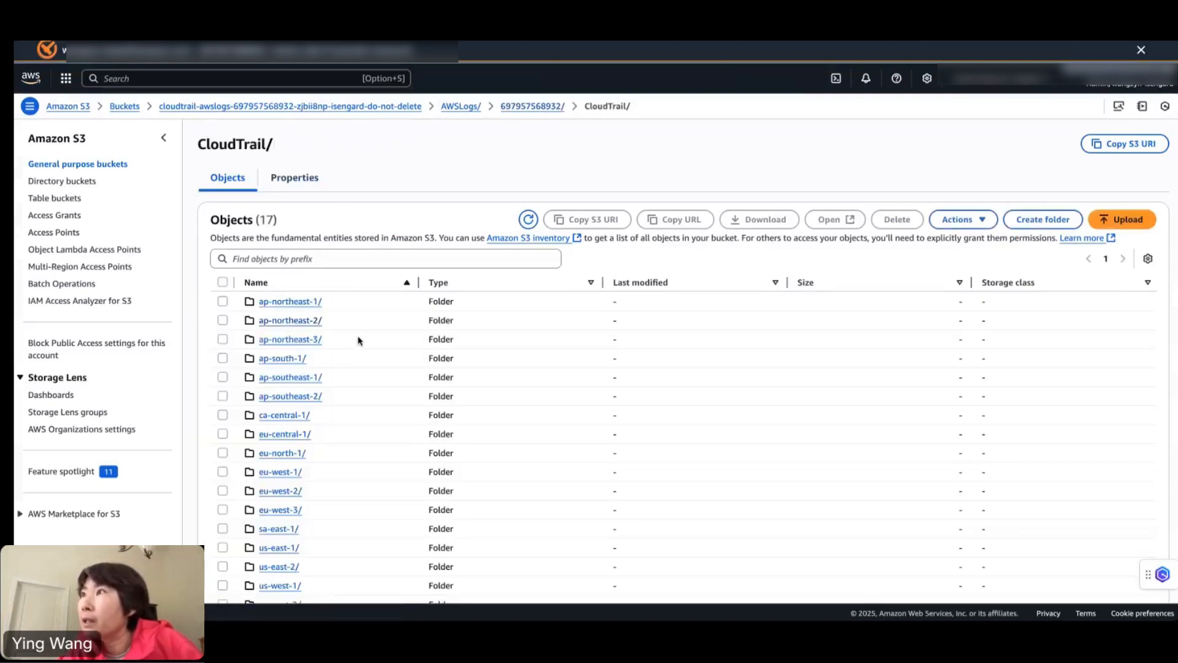
Browse the us-east-1 CloudTrail logs down to the 2025/05/01 folder and look through its log files
scroll(351, 375, down, 1)
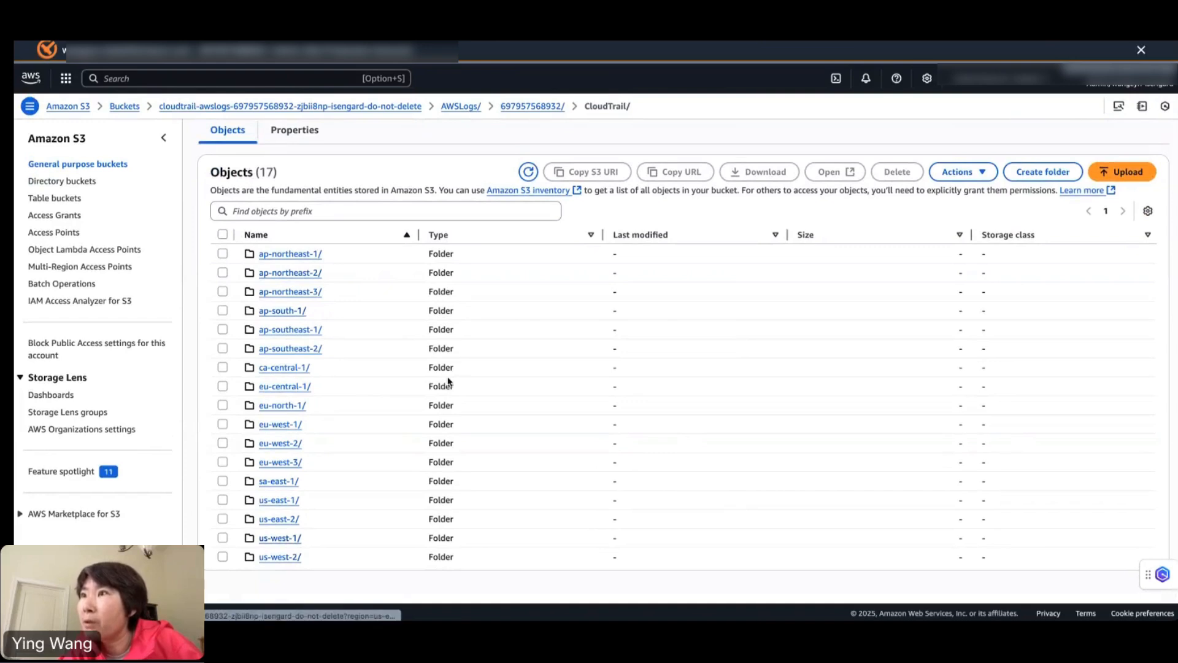
click(277, 500)
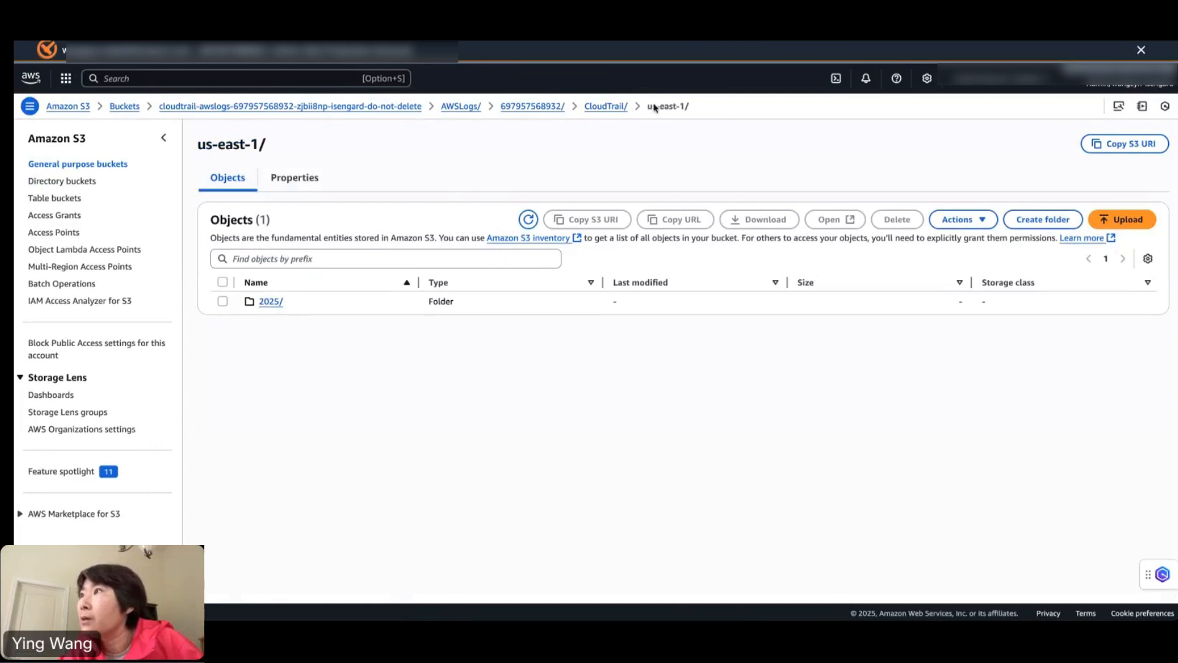
click(265, 302)
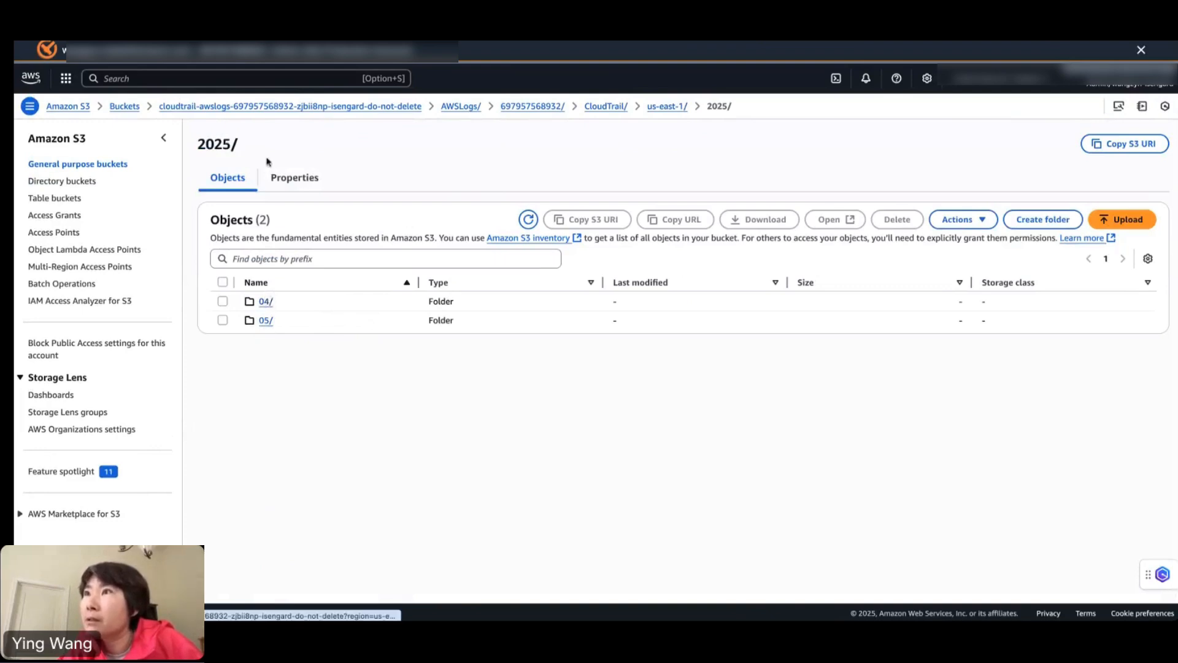
drag(198, 143, 234, 145)
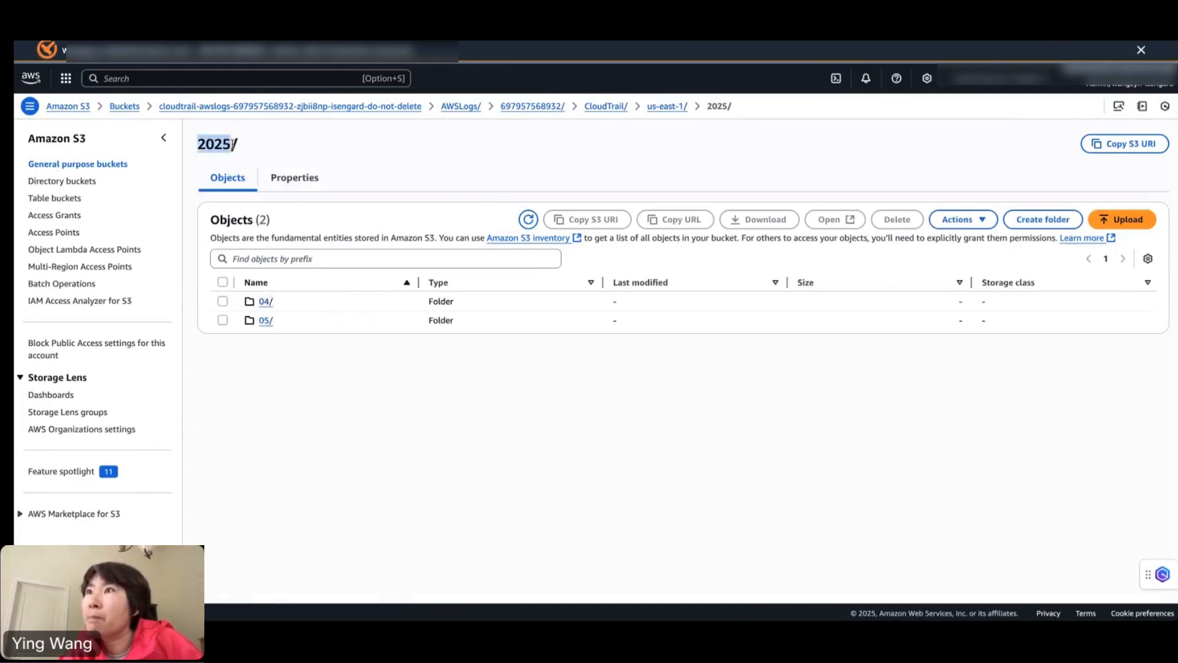
click(197, 144)
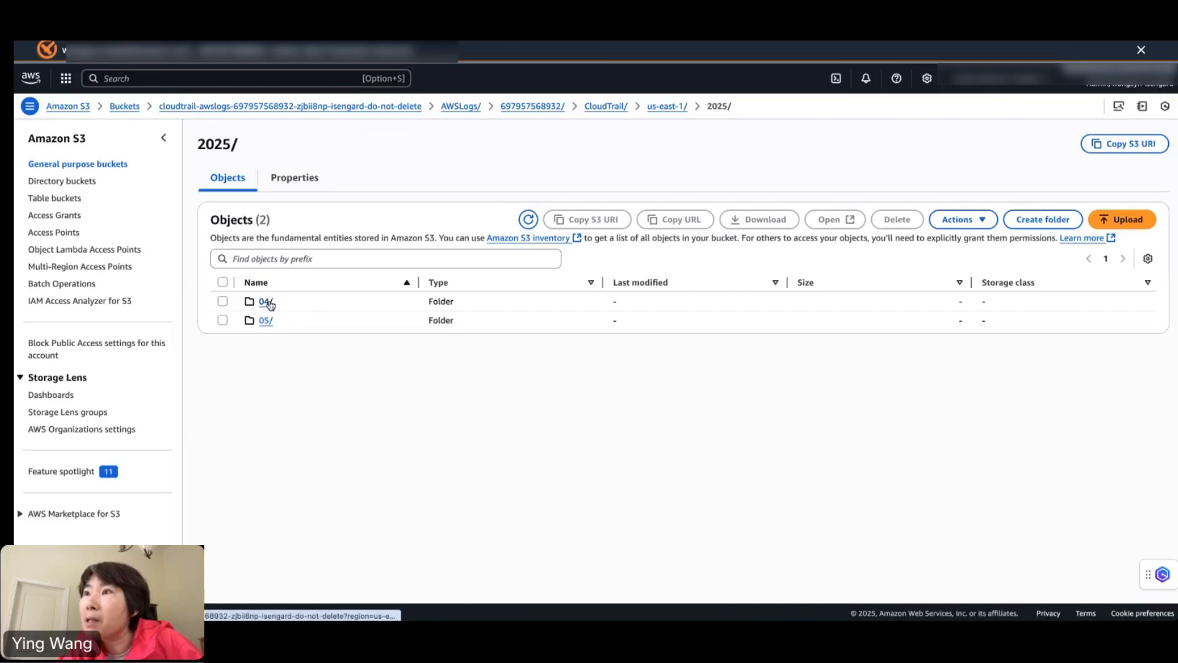
click(265, 324)
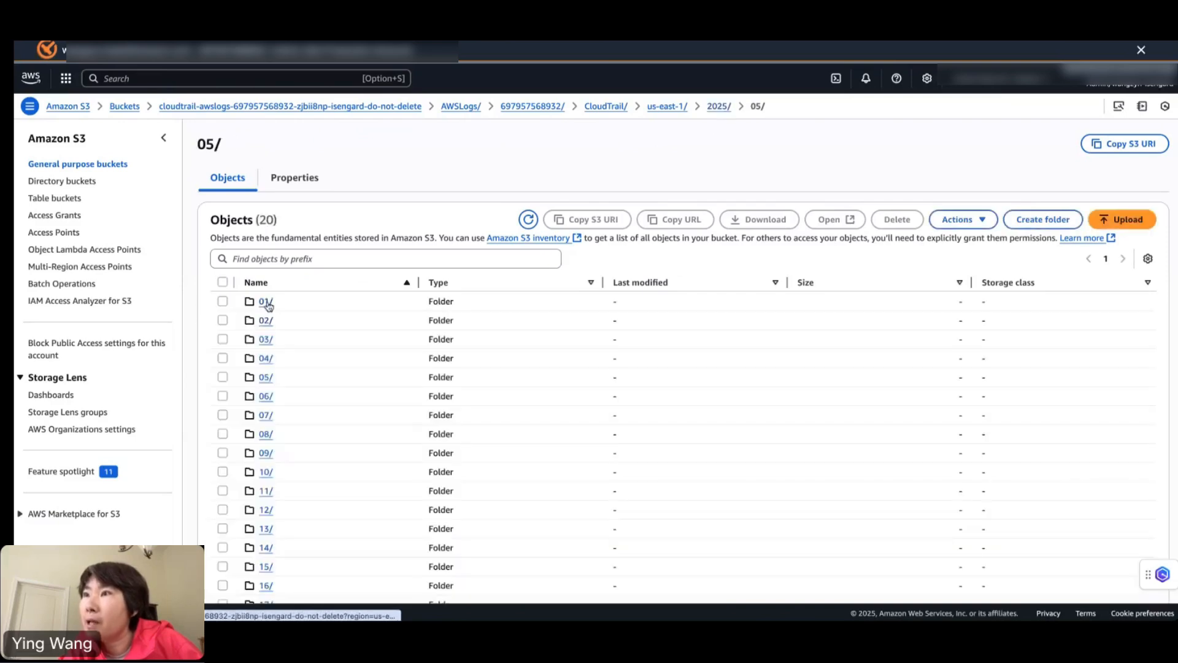
click(268, 303)
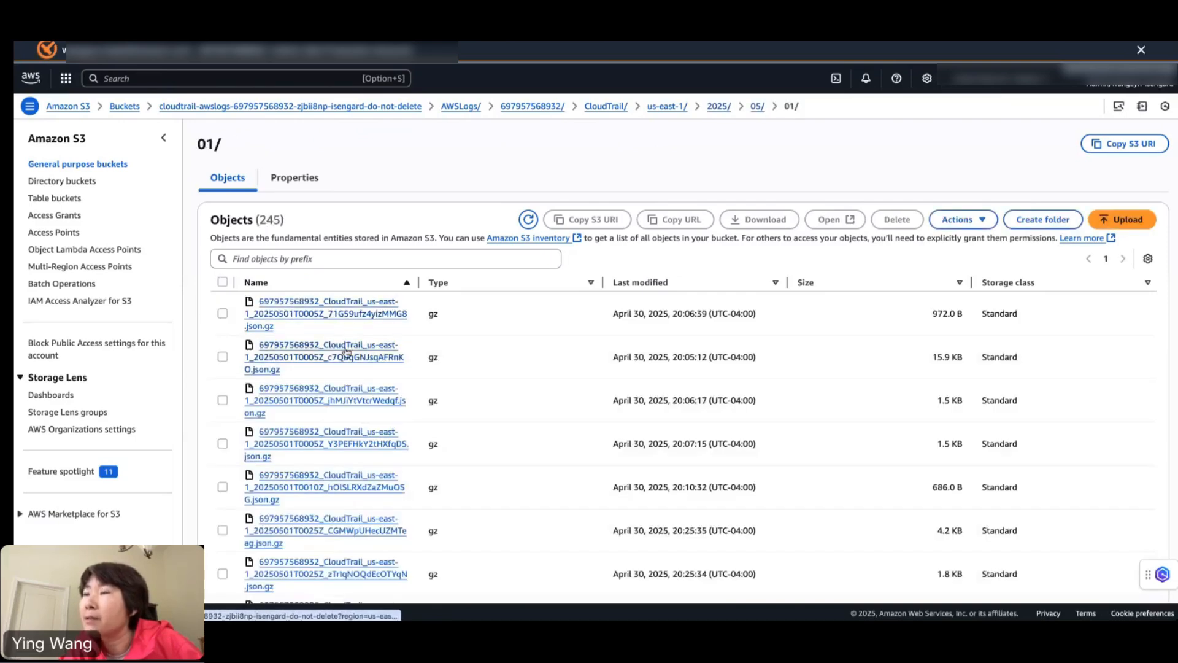
scroll(346, 352, down, 1)
scroll(347, 352, down, 1)
scroll(276, 332, up, 3)
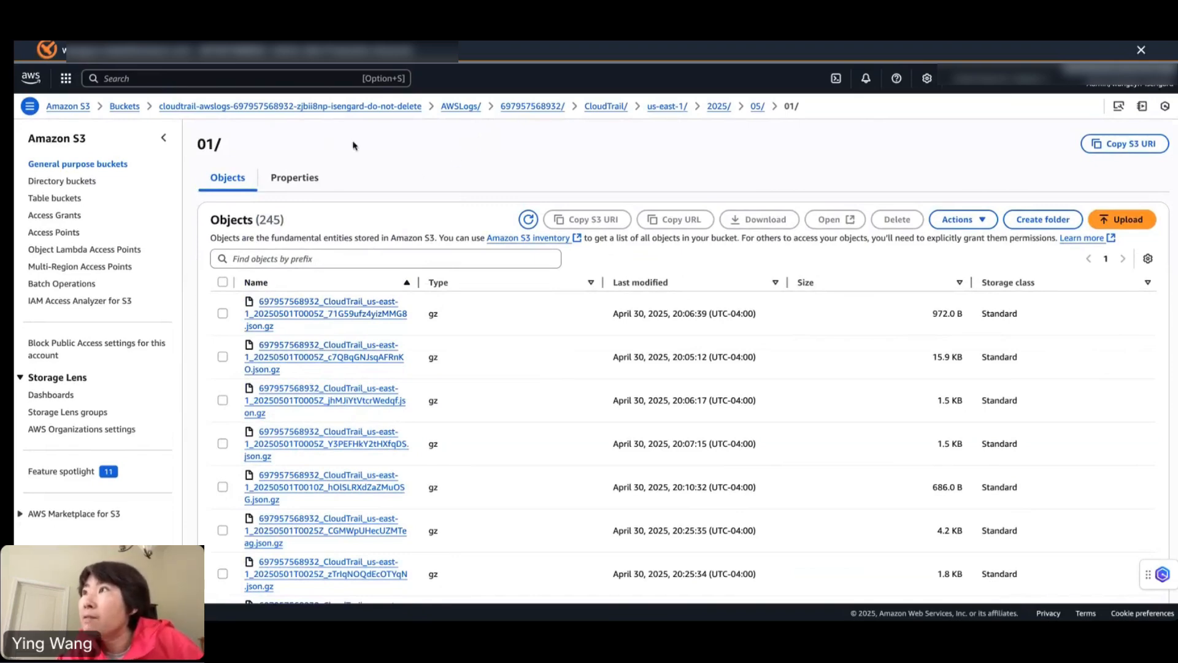
Return to the CloudTrail folder and copy its S3 URI
click(610, 108)
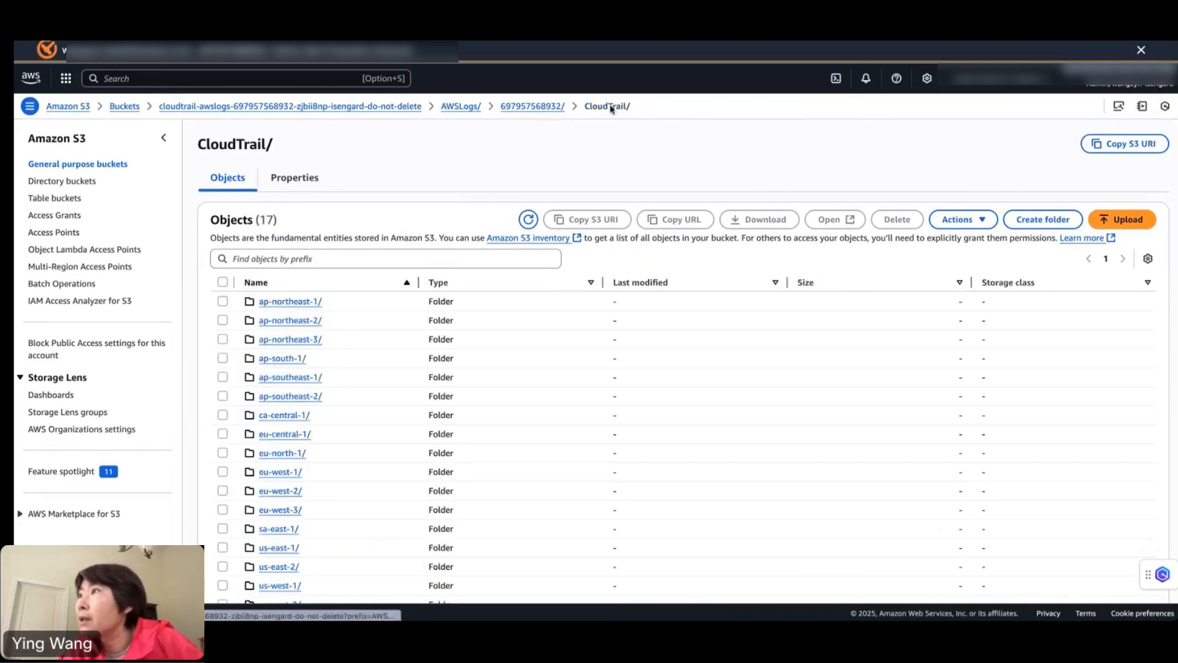
click(1119, 146)
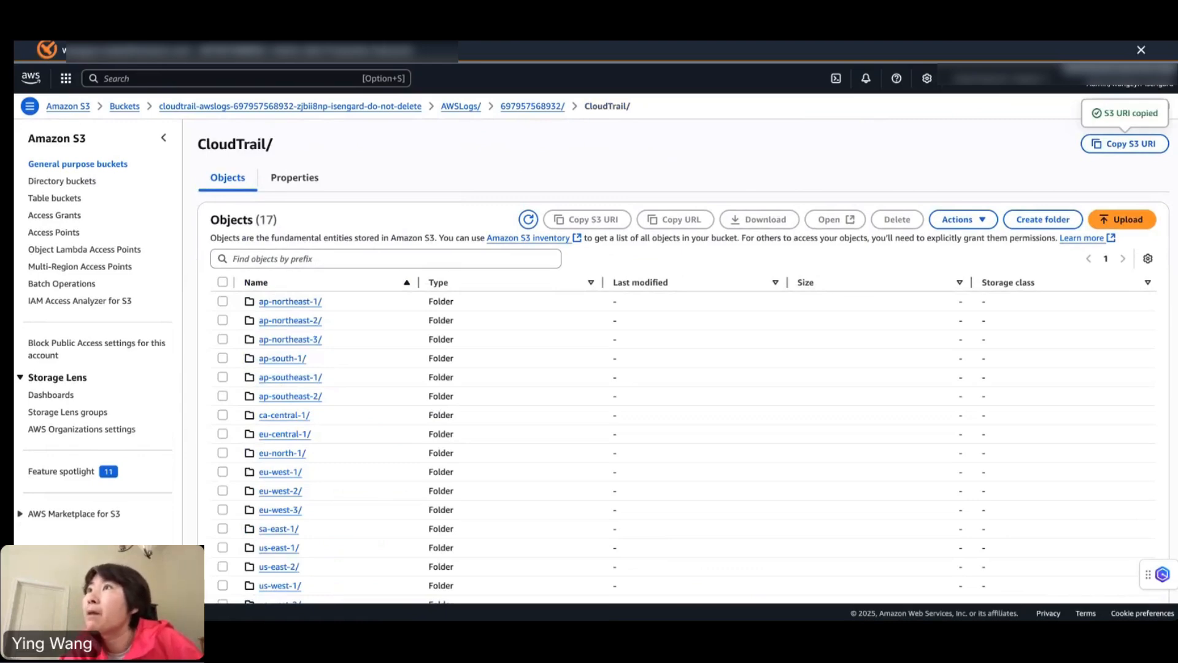
Switch to the Workflow_Glue.ipynb notebook, launch the Athena tables stack, and continue in the first listed AWS session
click(490, 32)
scroll(436, 416, down, 6)
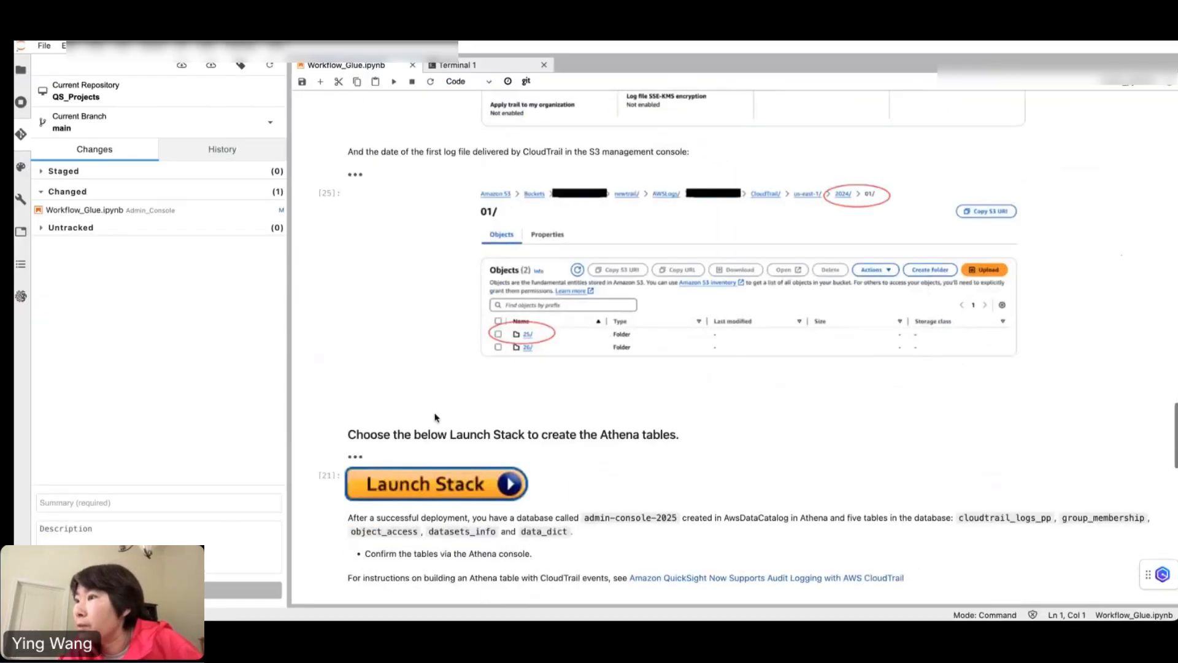
click(418, 444)
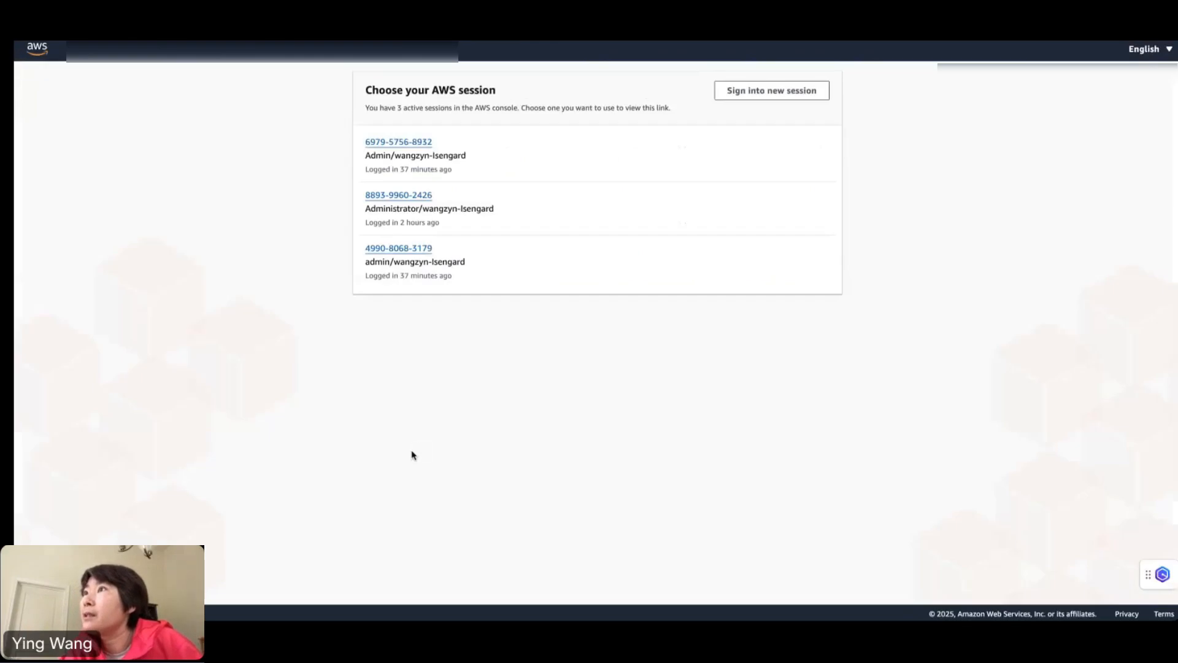
click(403, 143)
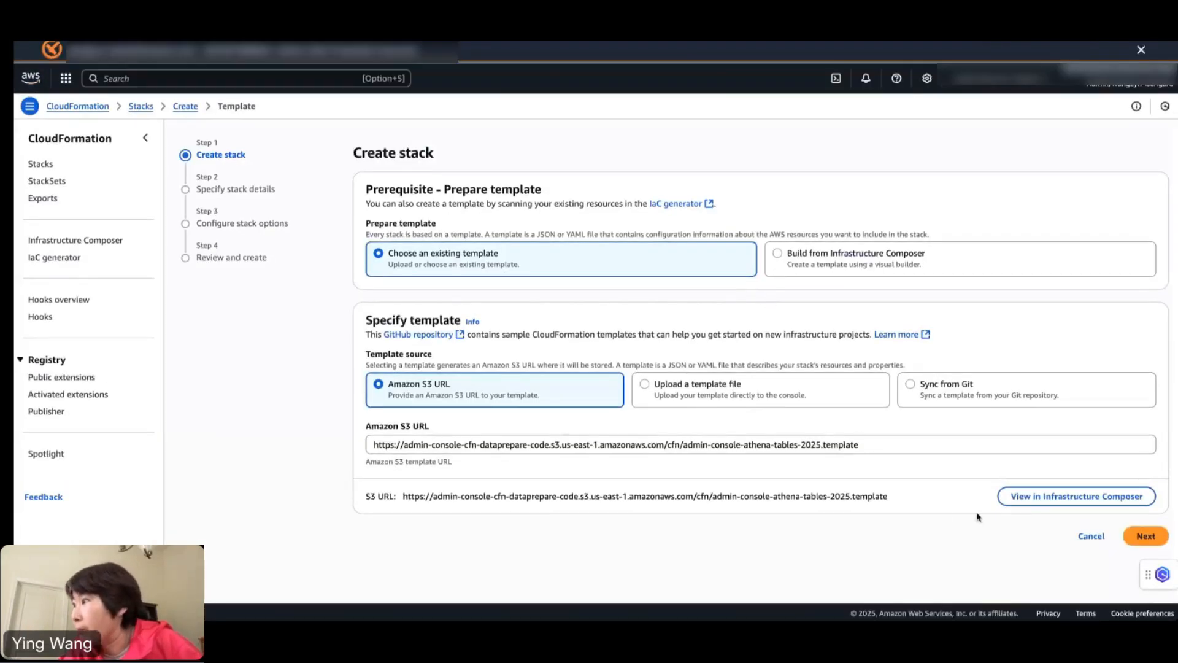
Open the admin-console-athena-tables-2025 template in Infrastructure Composer and examine its table and database components
click(1047, 498)
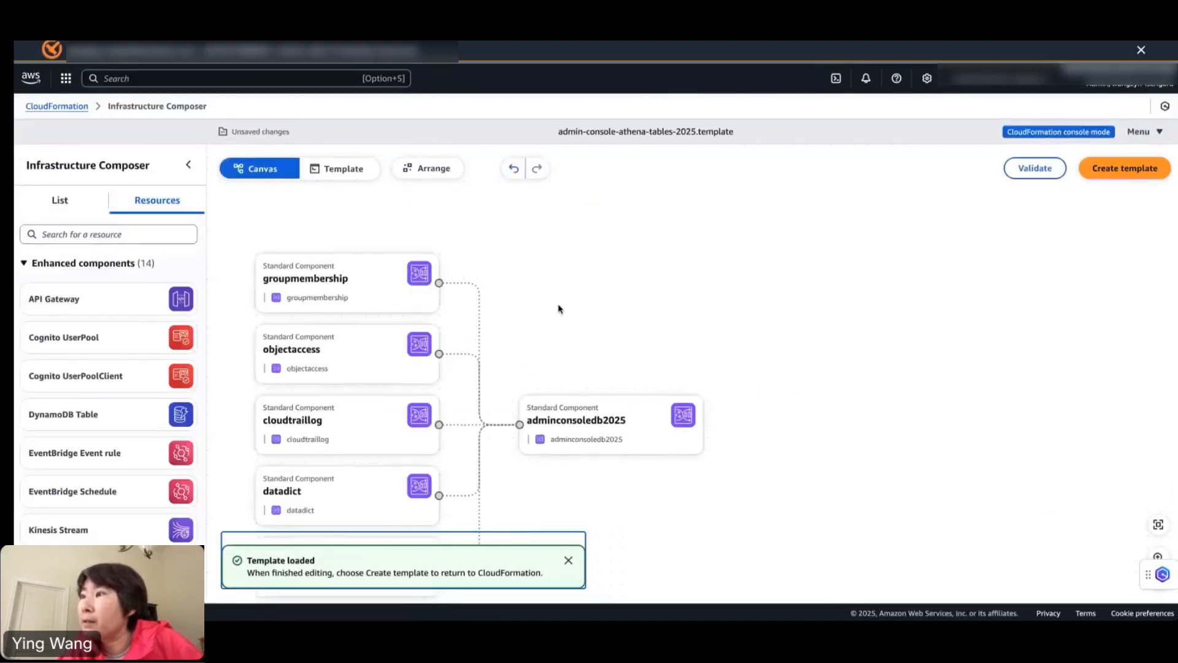
scroll(559, 308, down, 2)
scroll(575, 416, down, 1)
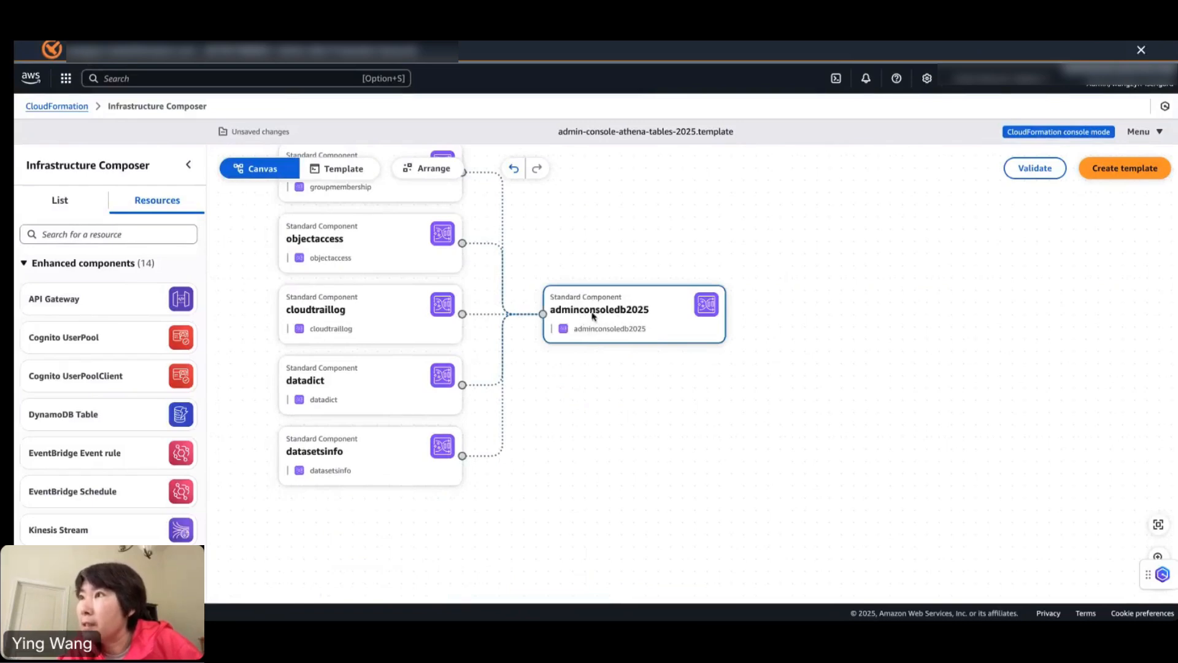
scroll(577, 383, up, 1)
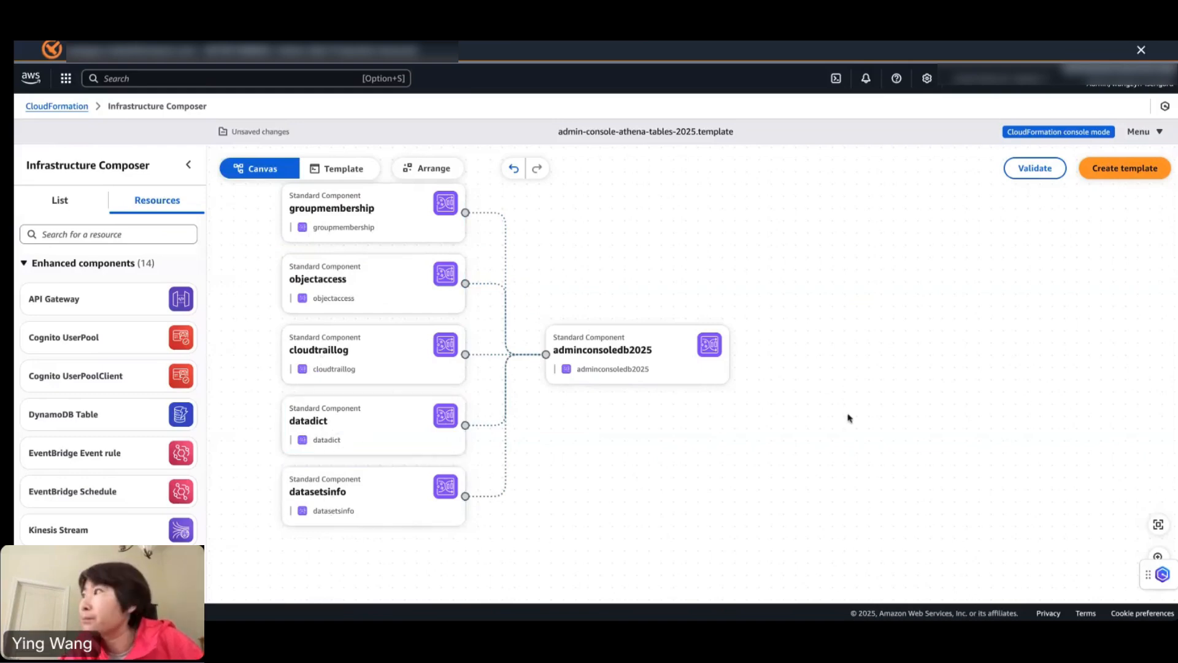
Validate the template, create it in the existing bucket, and proceed to the stack details in CloudFormation
click(1040, 170)
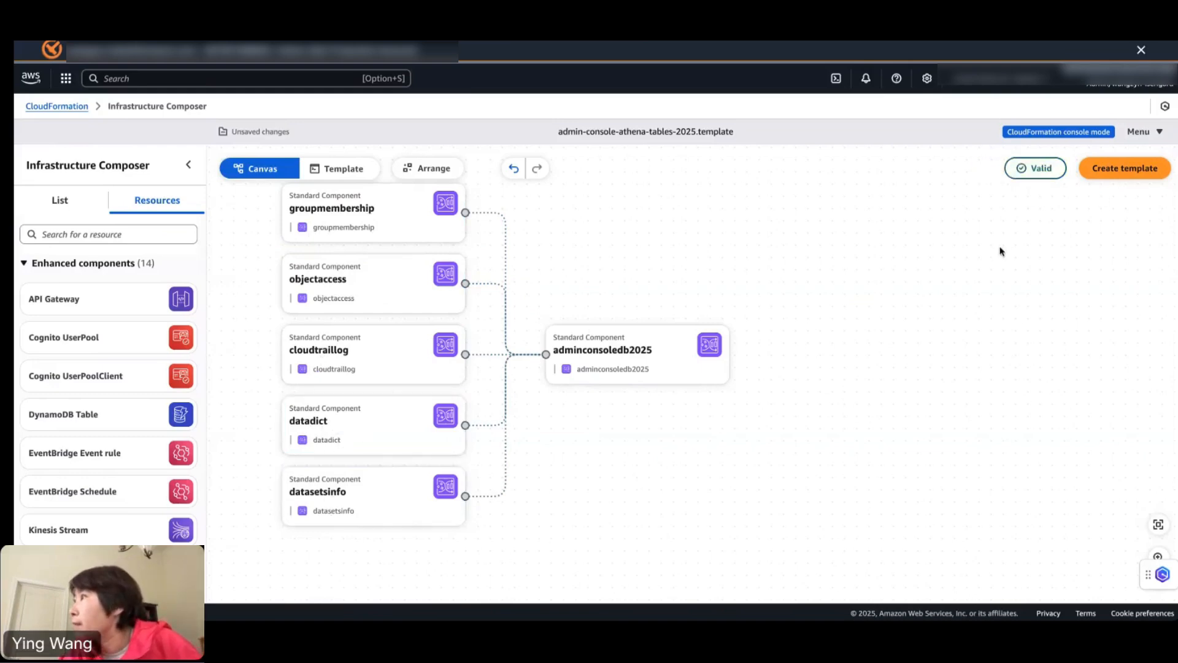
click(1126, 174)
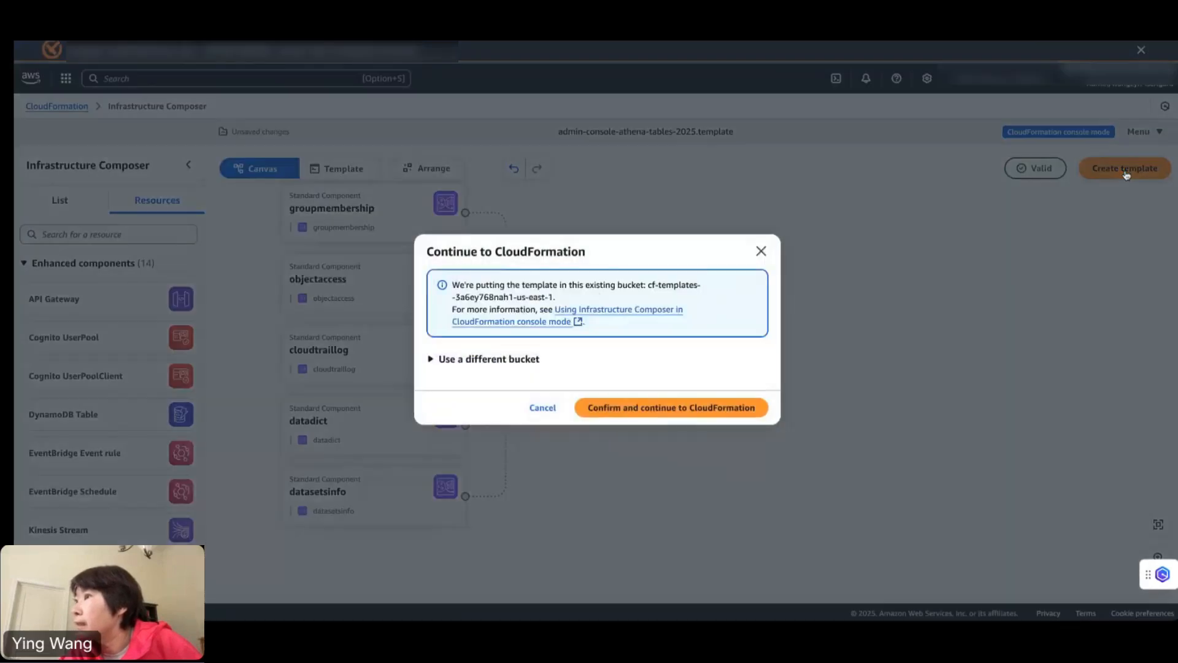
click(740, 407)
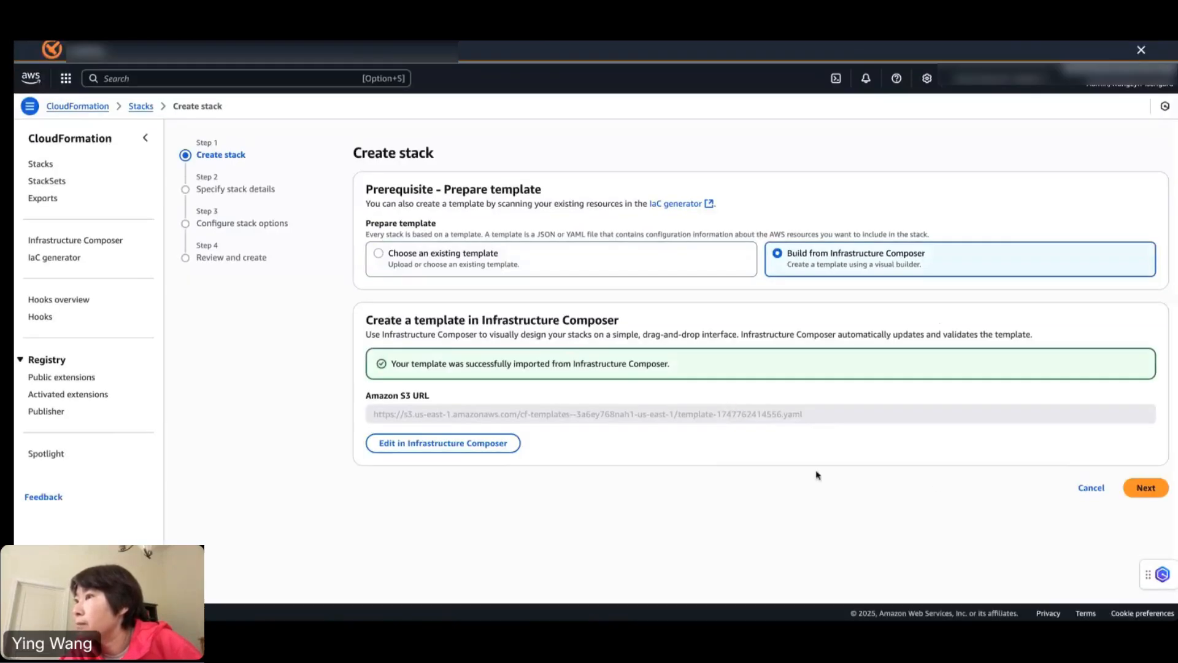
click(1151, 488)
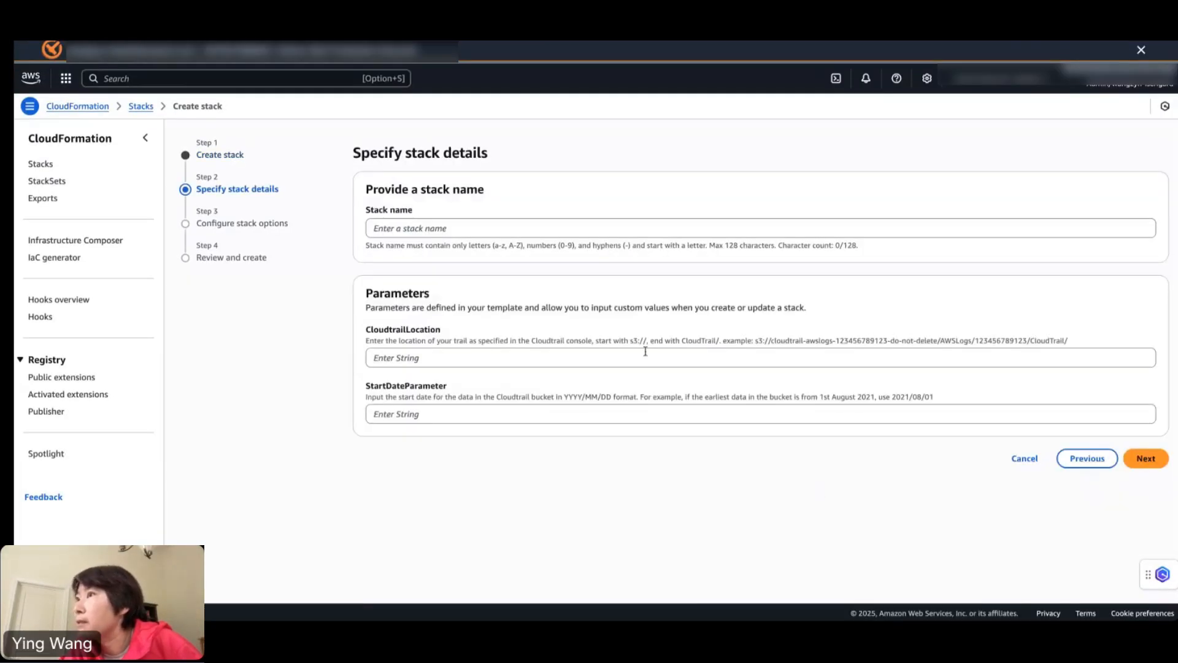
Name the stack adminconsoleathena2025
click(461, 228)
click(463, 260)
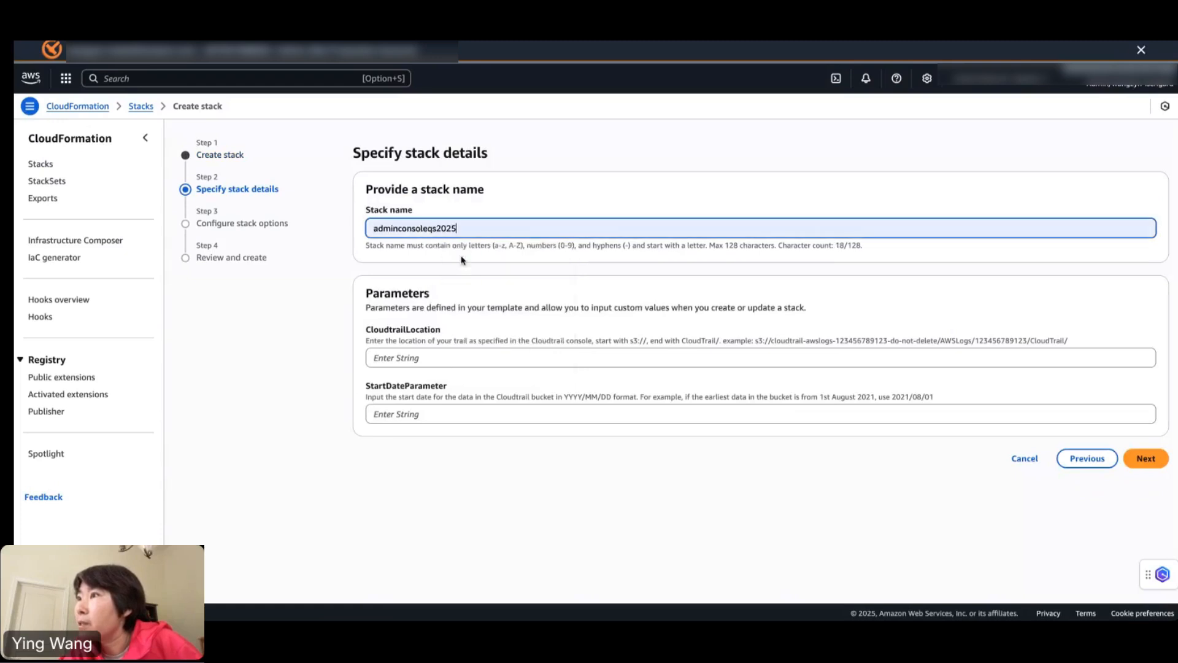
click(436, 228)
key(BackSpace)
key(BackSpace)
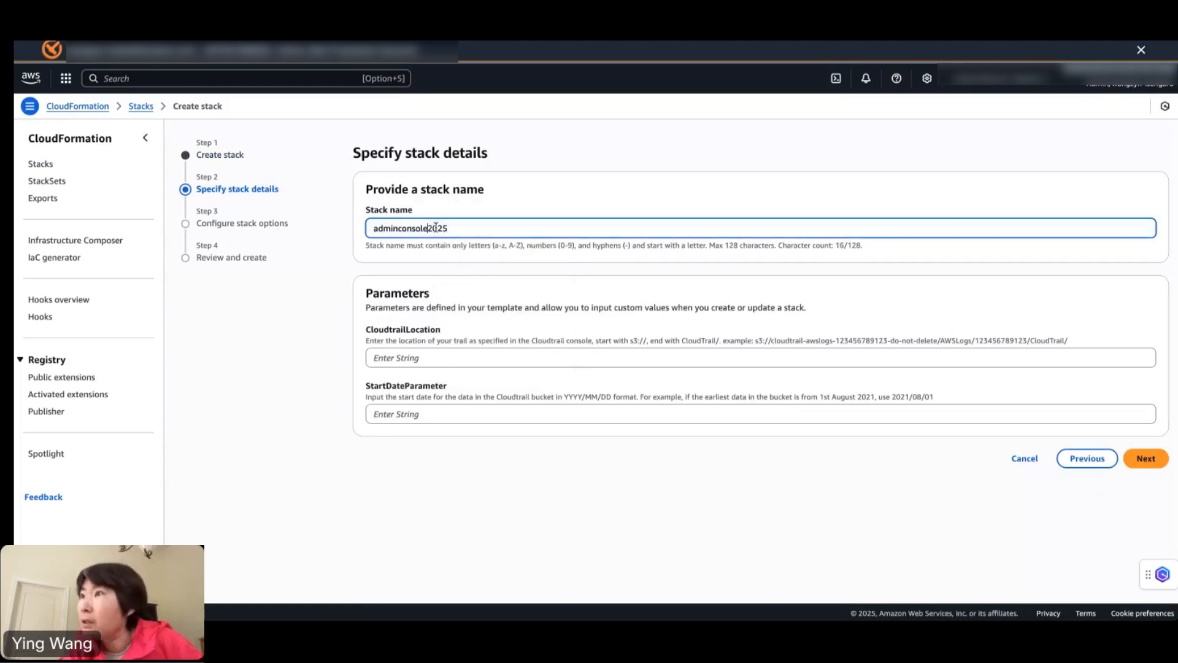
text(athena)
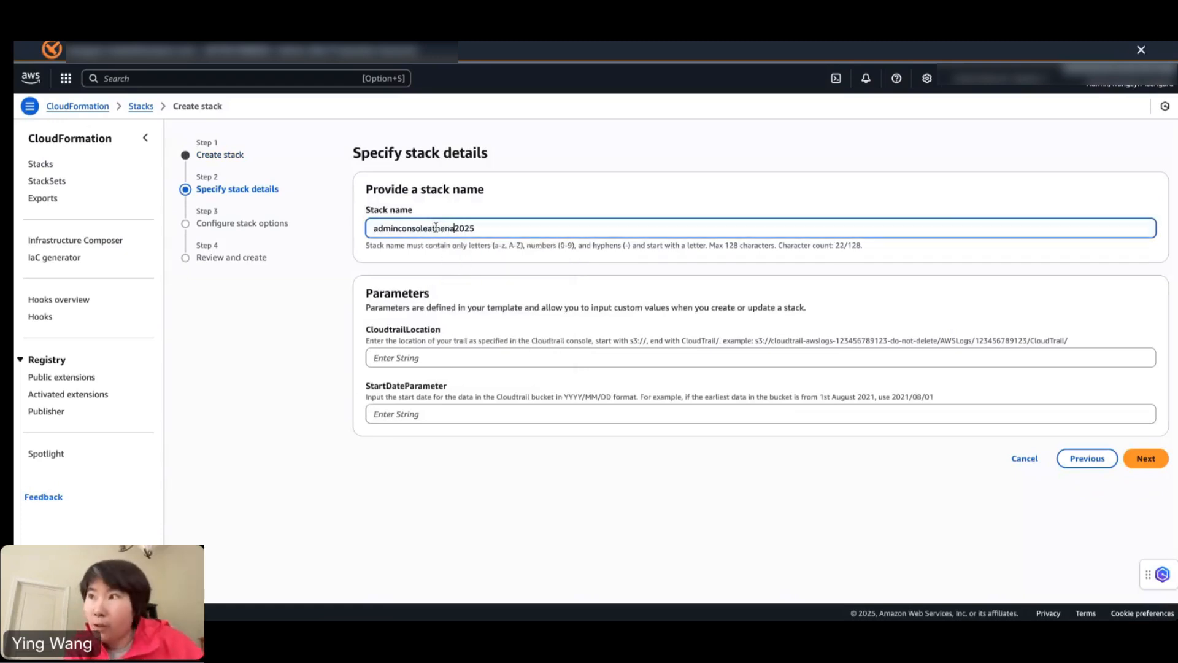
Fill CloudtrailLocation with the copied CloudTrail folder URI and check its s3:// prefix and CloudTrail/ ending
click(410, 357)
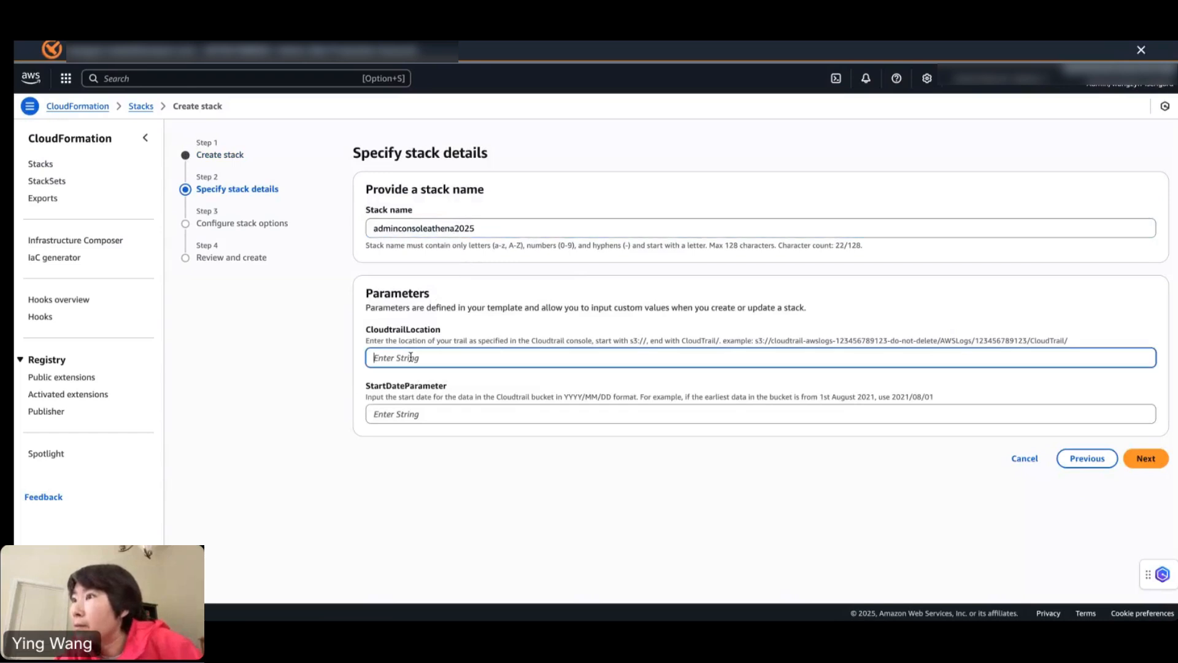
key(super+v)
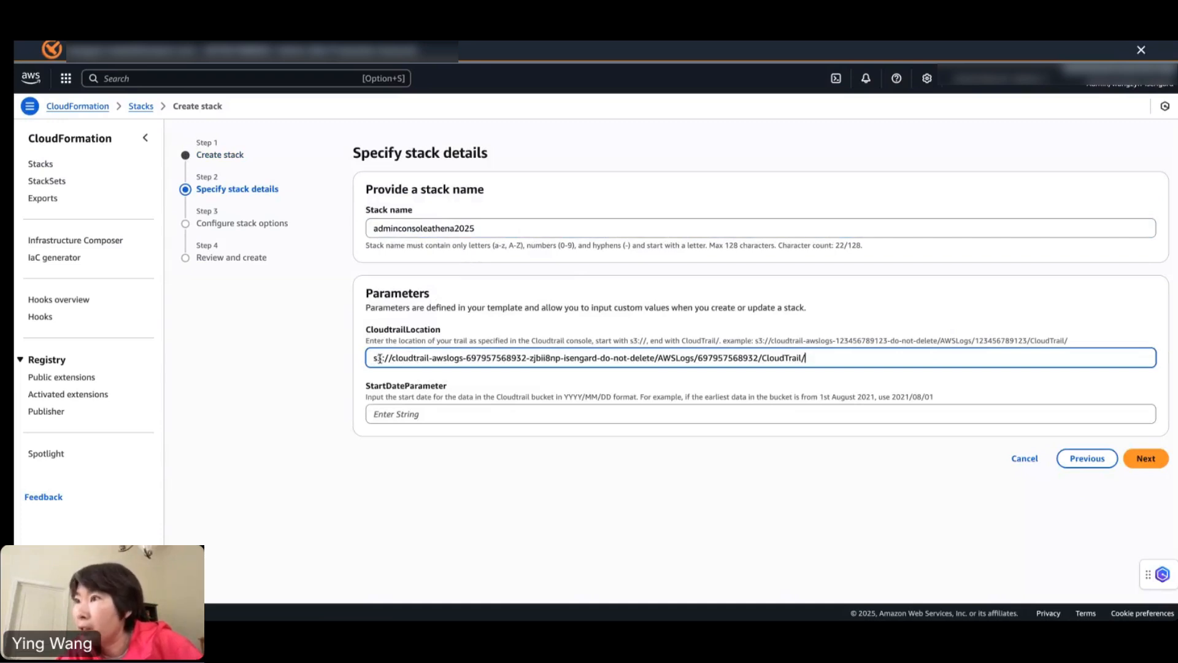
drag(372, 358, 380, 357)
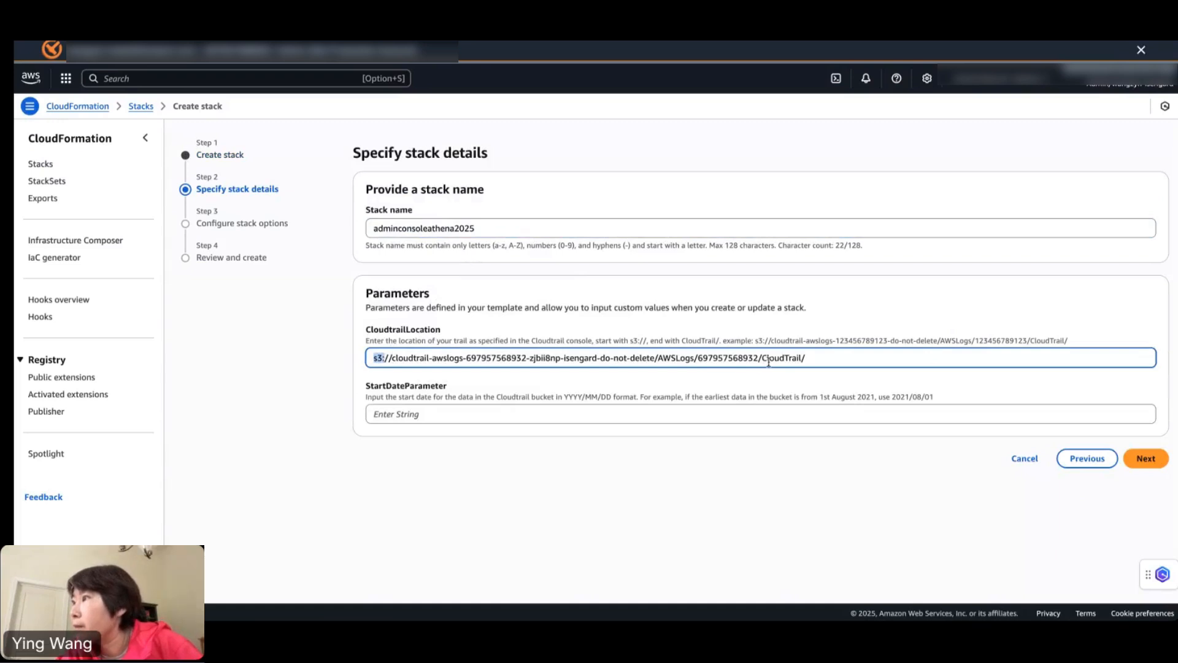
drag(762, 359, 806, 359)
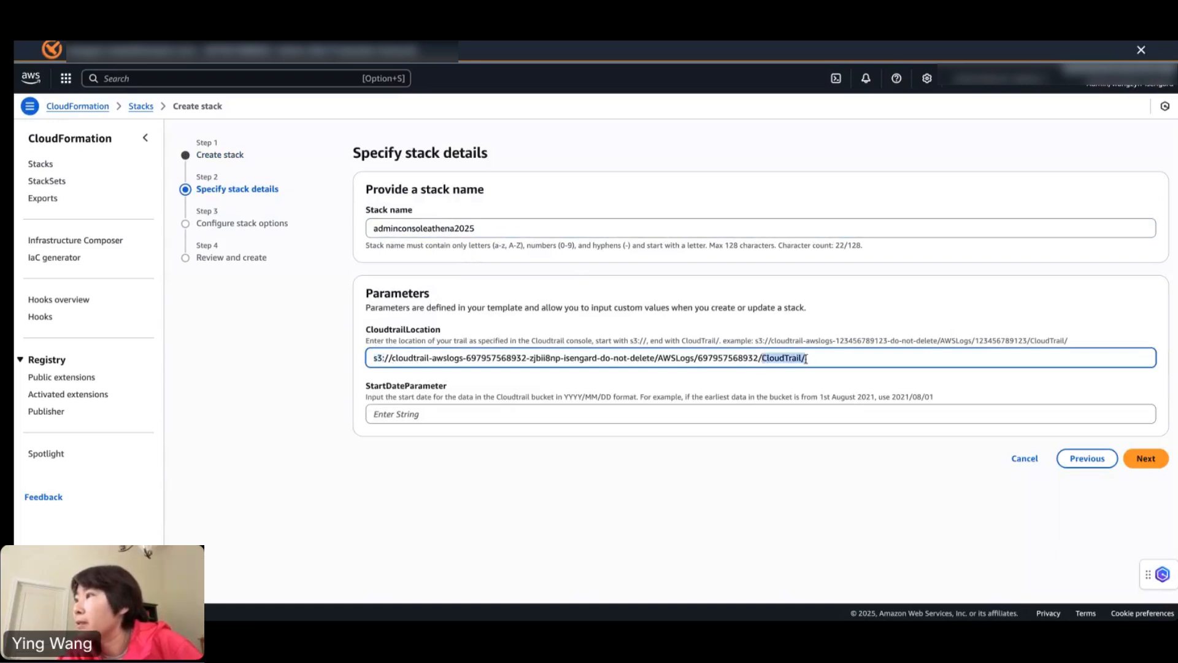
click(531, 480)
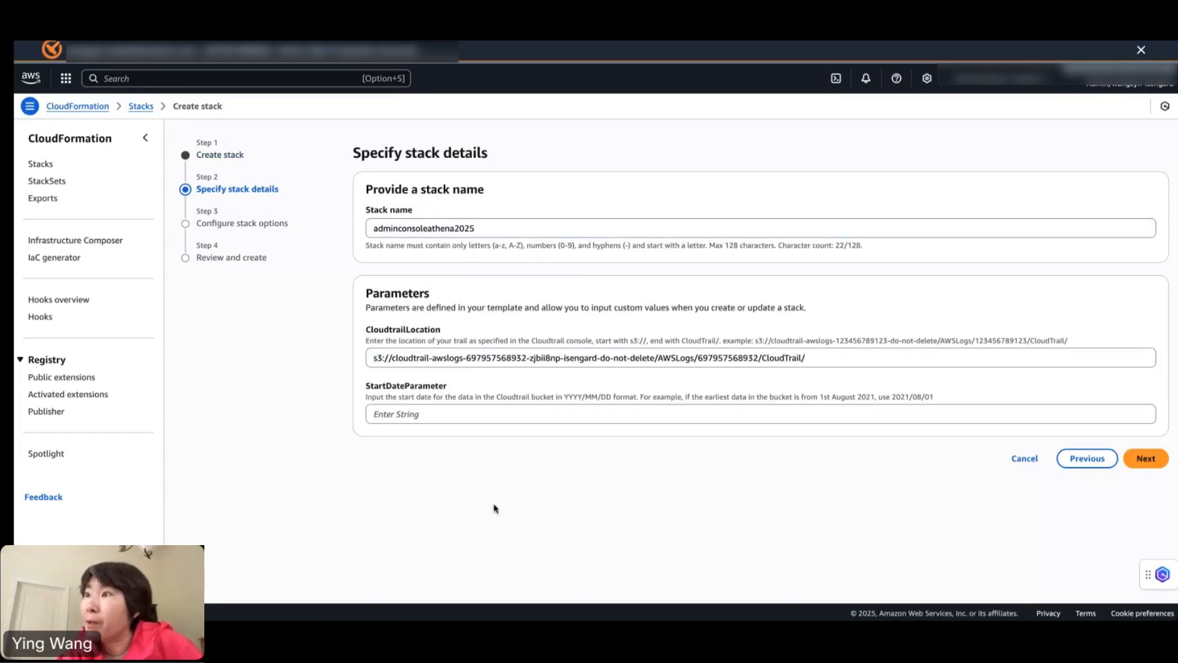
Set StartDateParameter to 2024/08/01, reusing the example date from the field's description
click(399, 412)
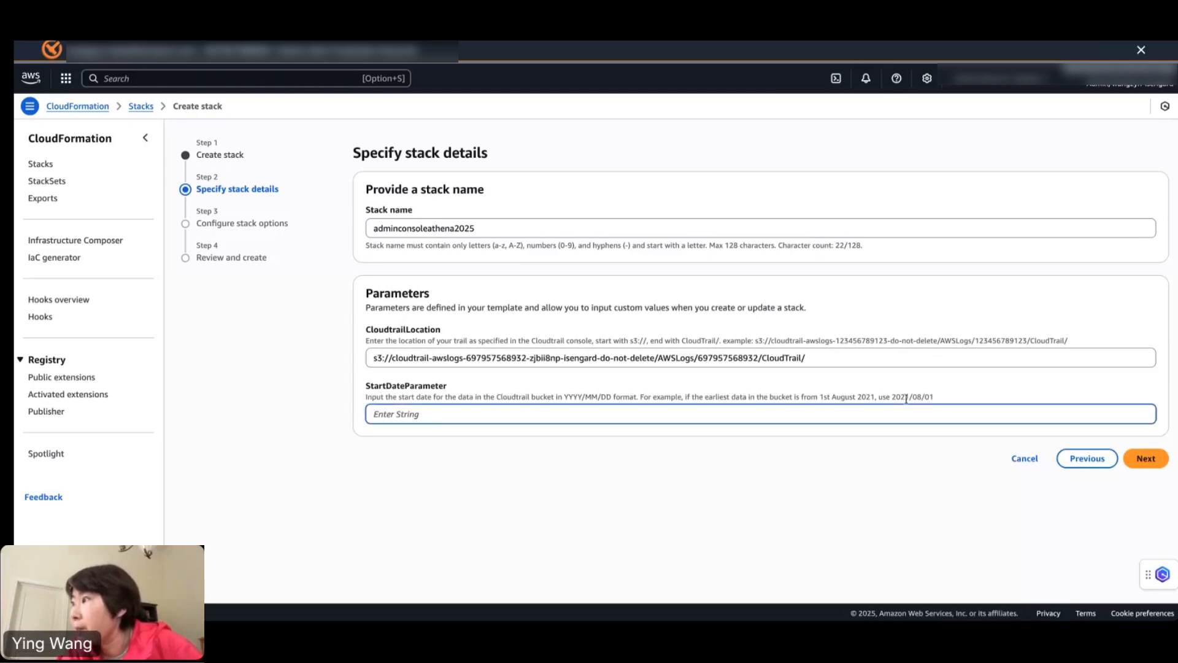
drag(892, 398, 945, 402)
key(ctrl+c)
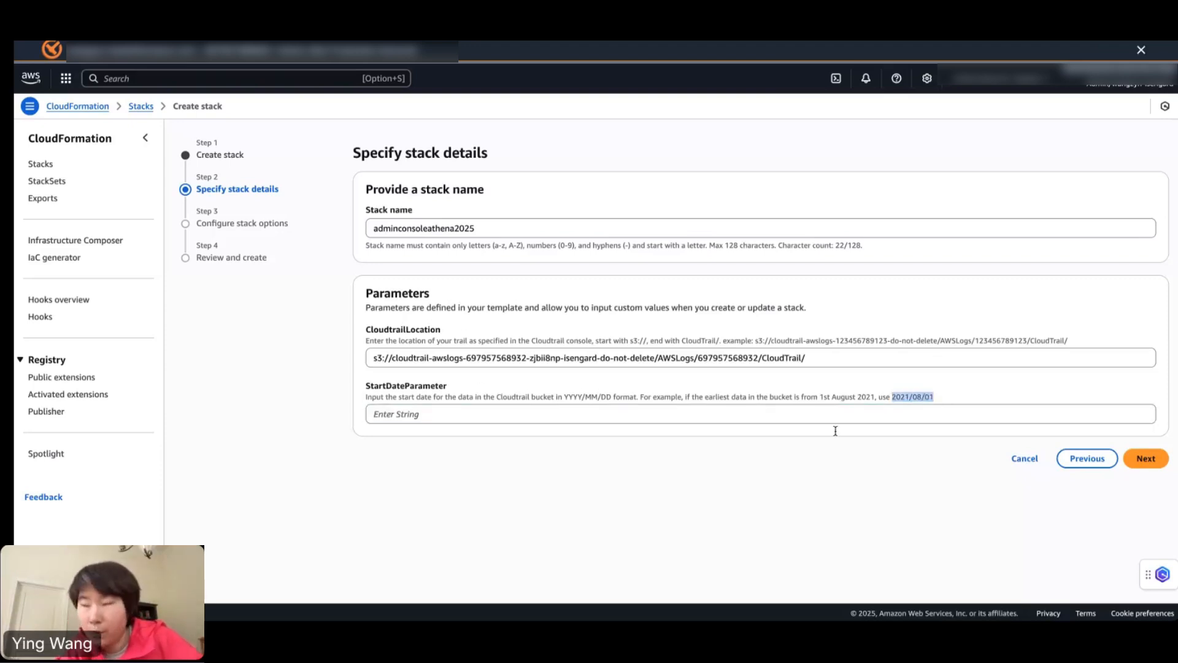
click(436, 413)
key(ctrl+v)
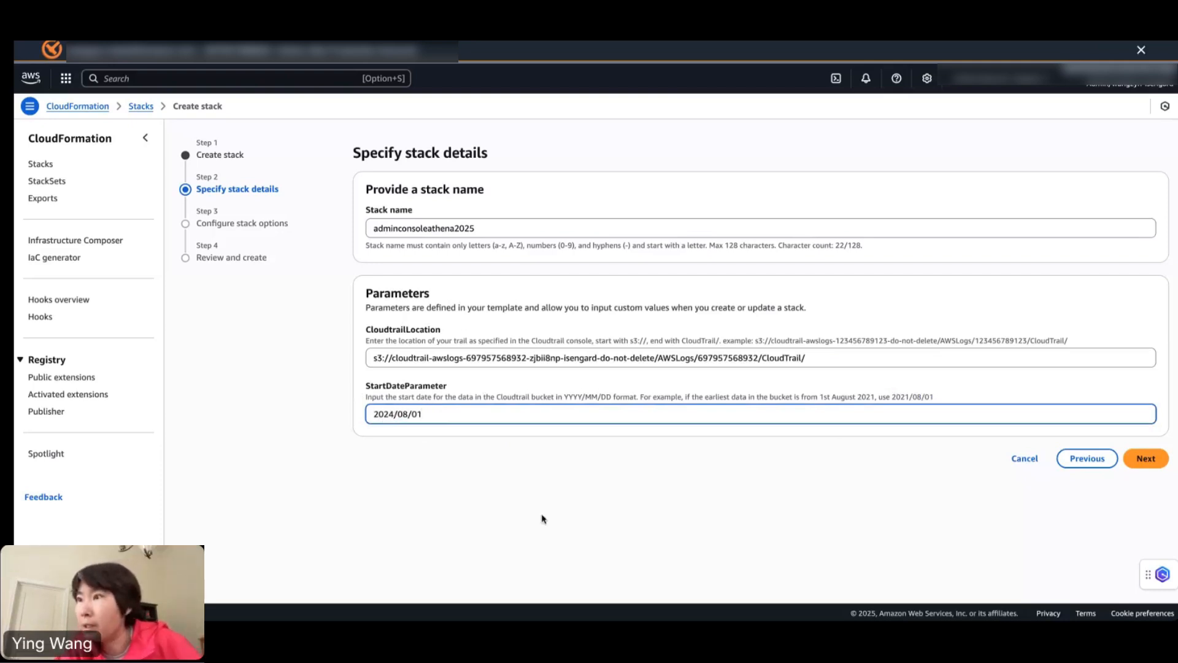
Keep the default stack options and submit the stack for creation
click(1145, 459)
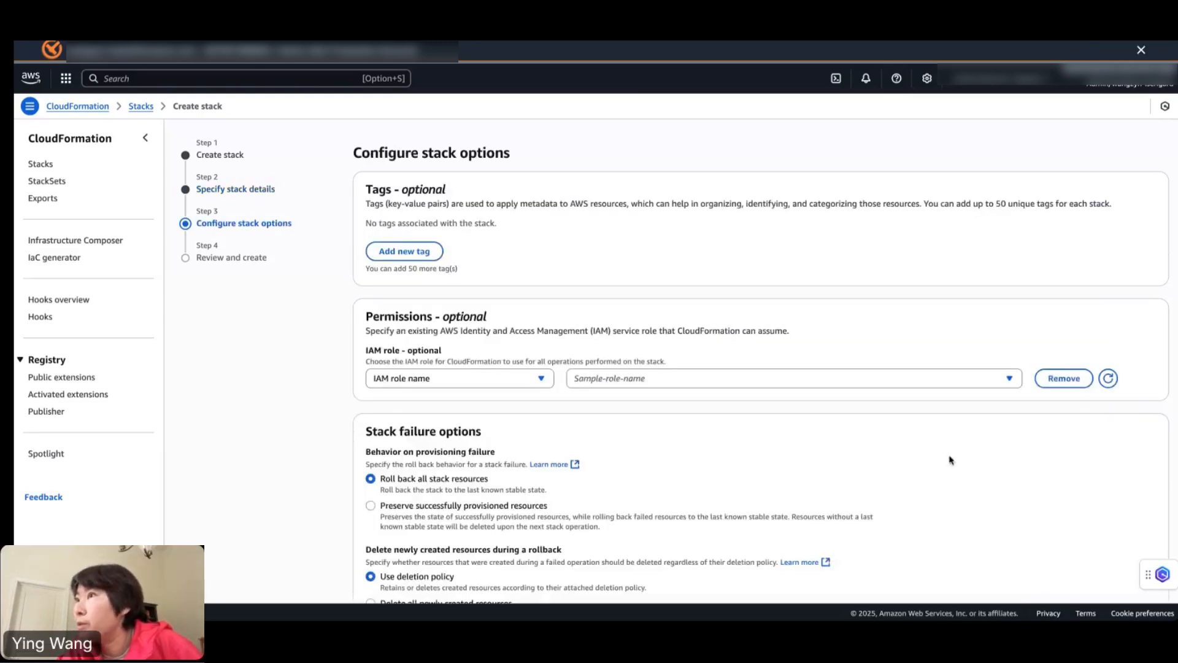
scroll(912, 407, down, 10)
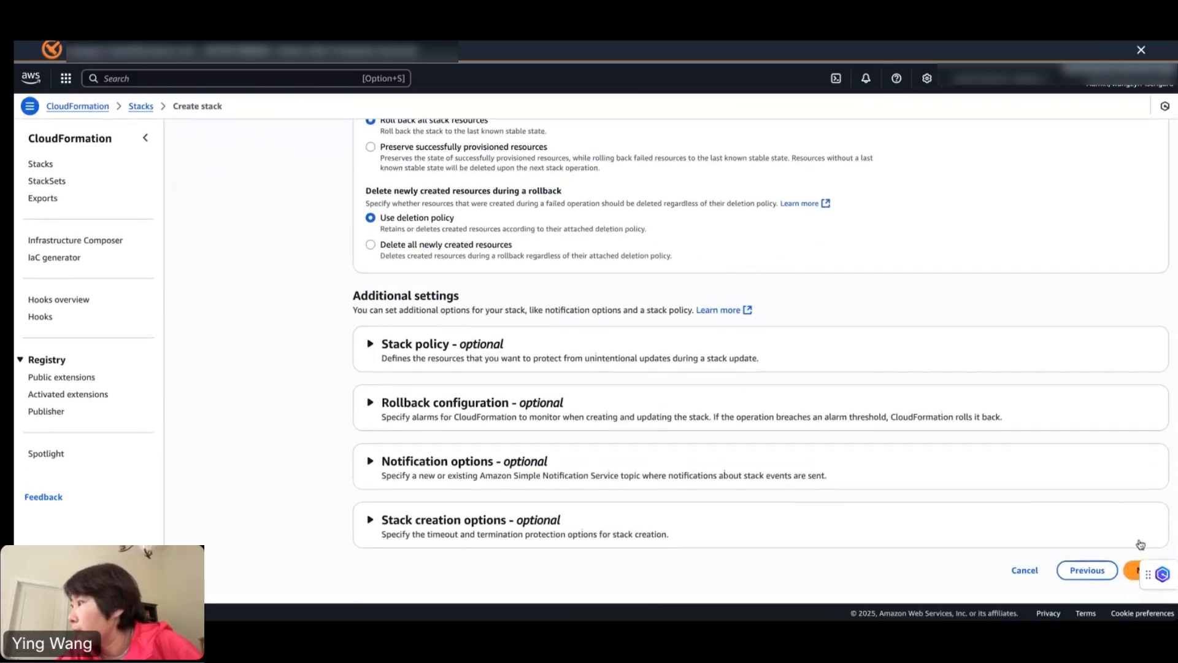
click(1134, 569)
scroll(1019, 529, down, 15)
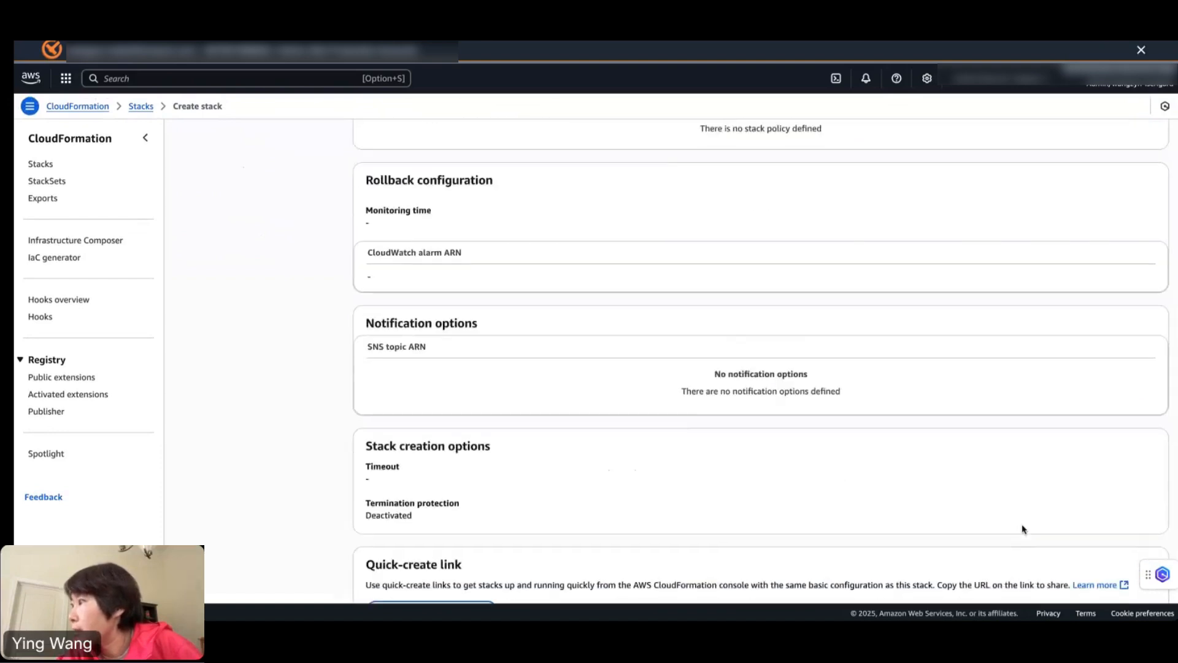
click(1131, 569)
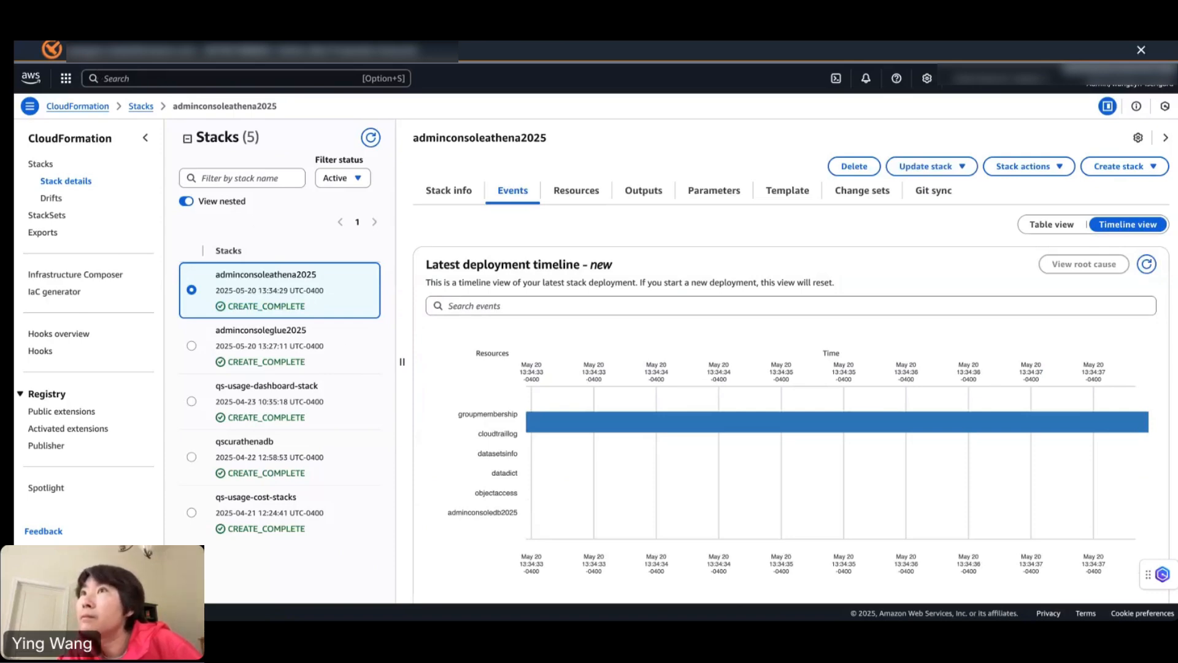
Refresh the stack's deployment timeline and open the admin-console-2025 database in the Athena query editor
key(super+r)
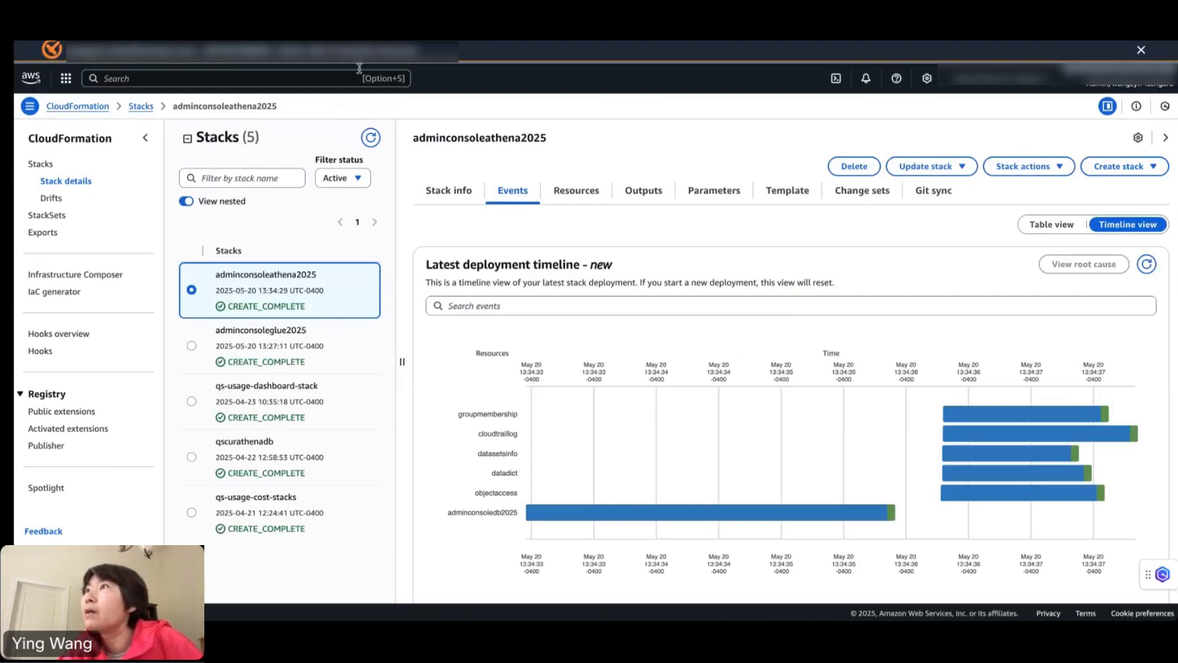
click(156, 81)
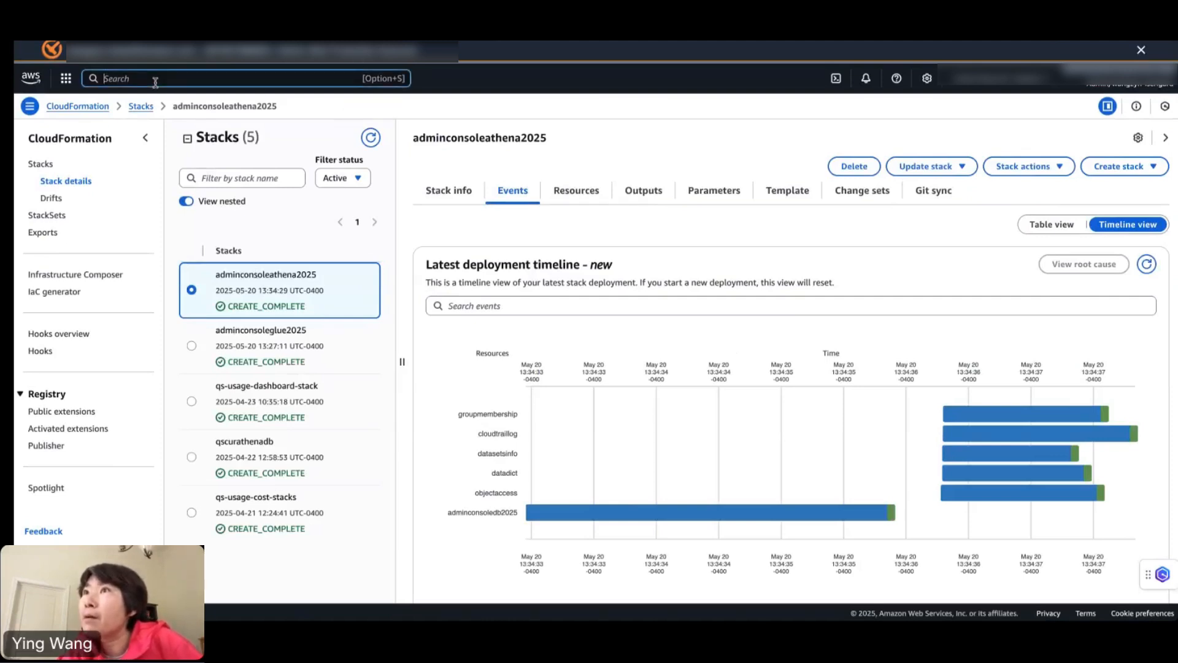
text(athena)
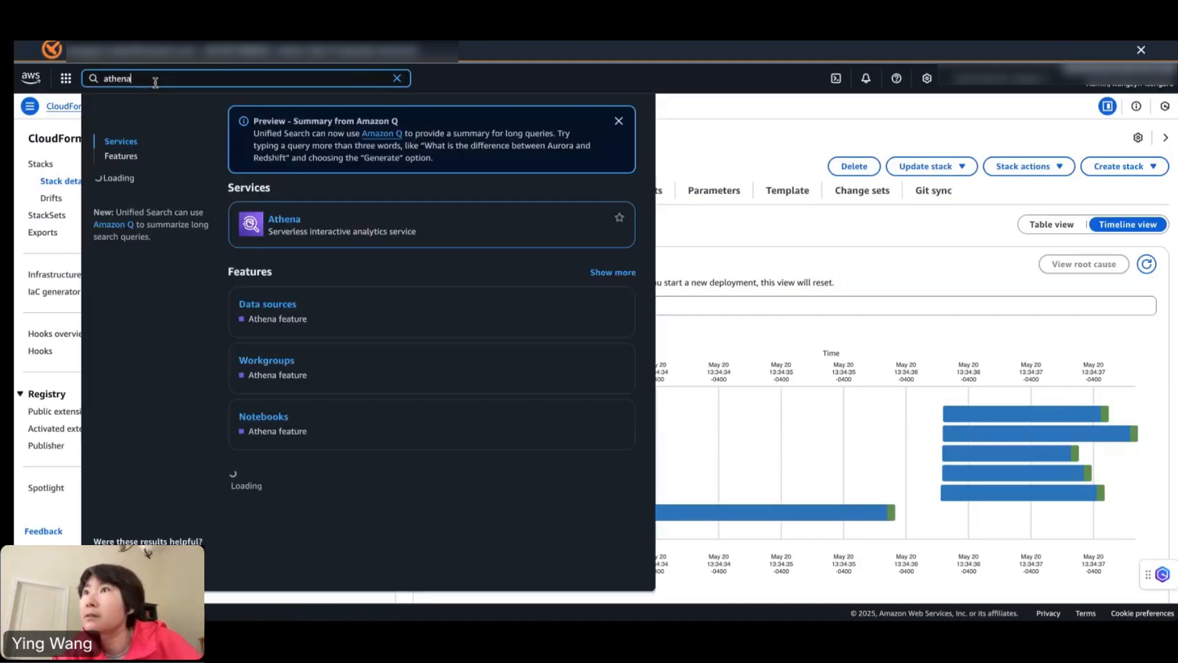
click(279, 219)
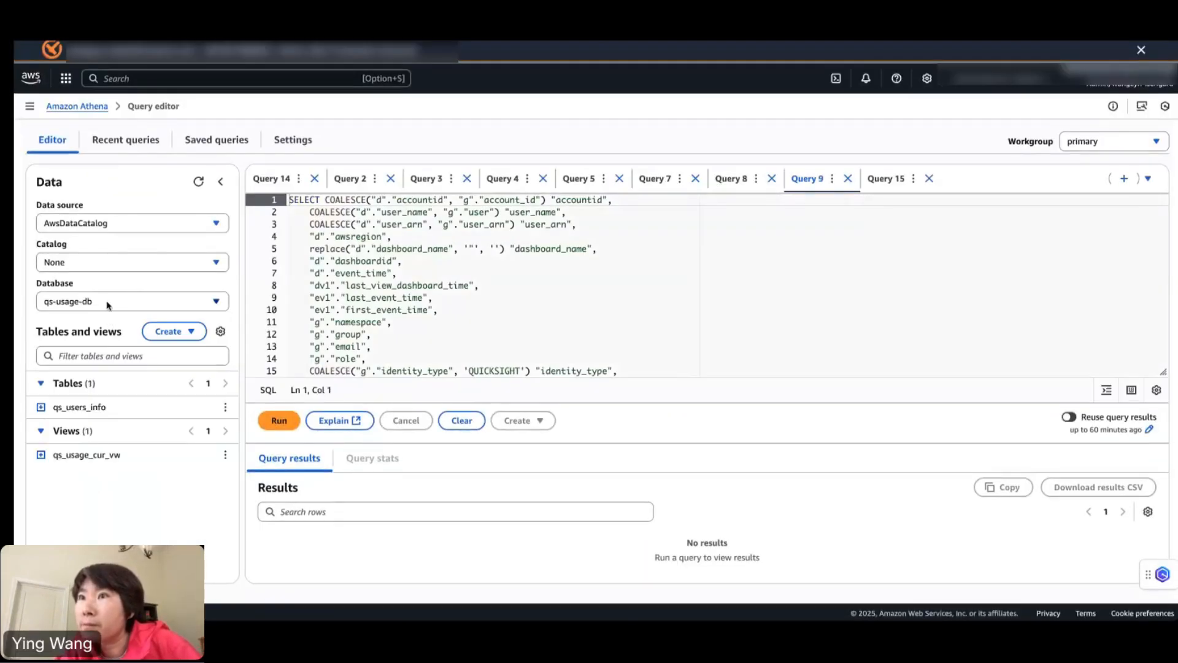
click(107, 302)
click(88, 342)
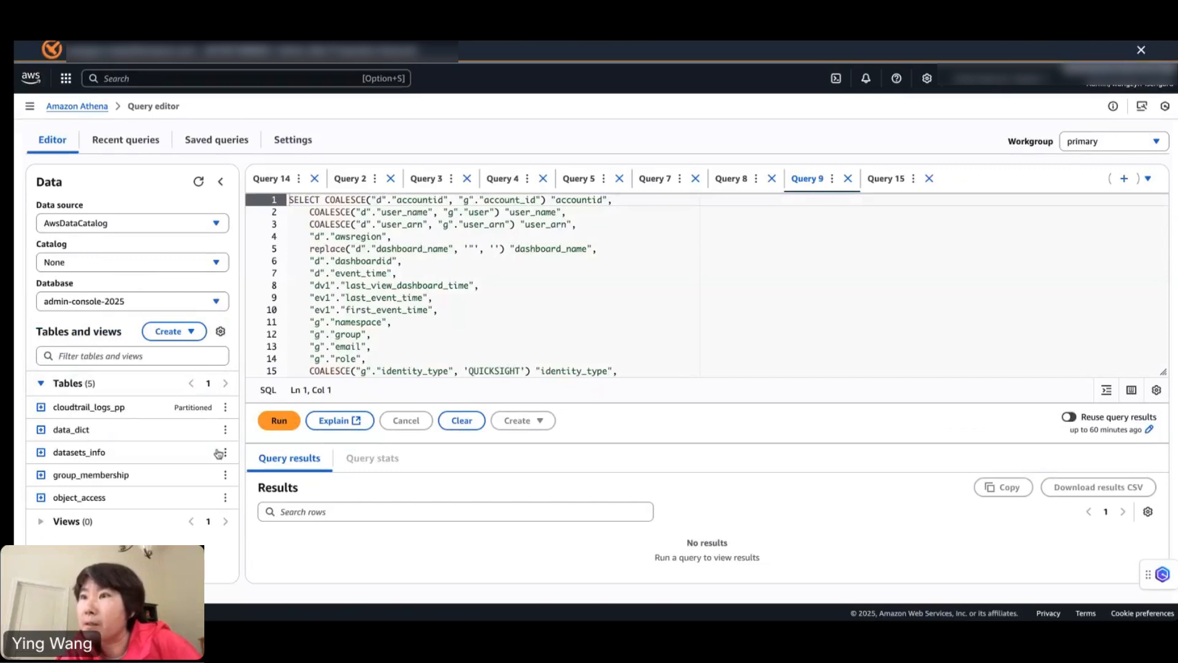
Preview the cloudtrail_logs_pp table and look through its returned rows
click(225, 407)
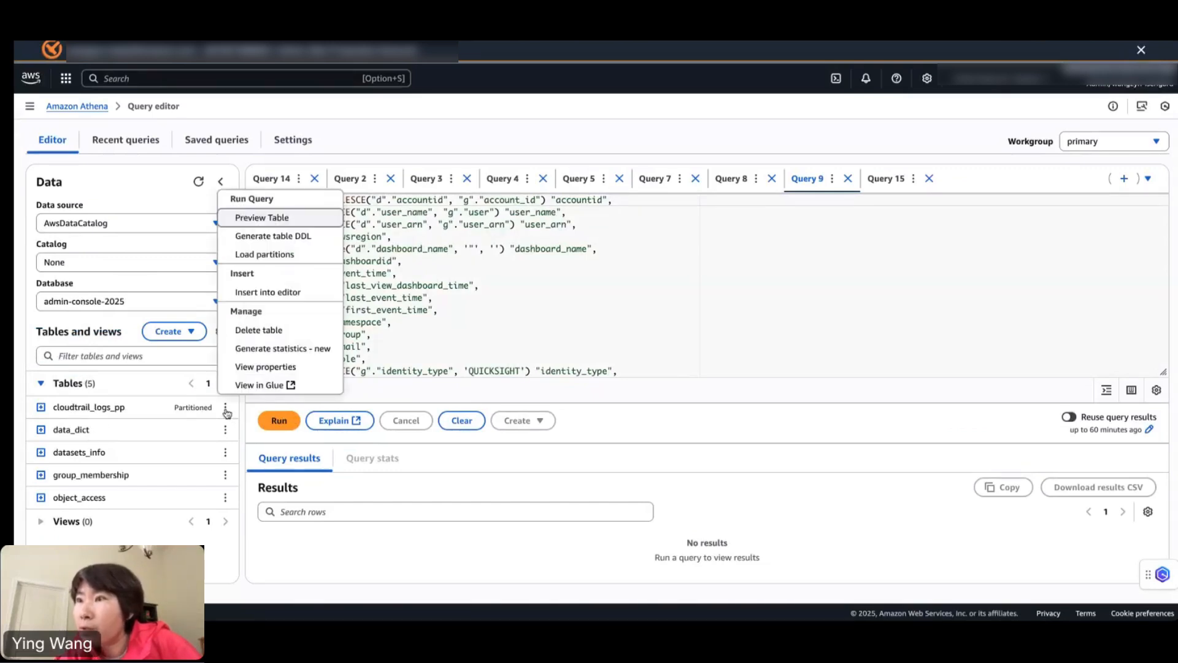
click(287, 222)
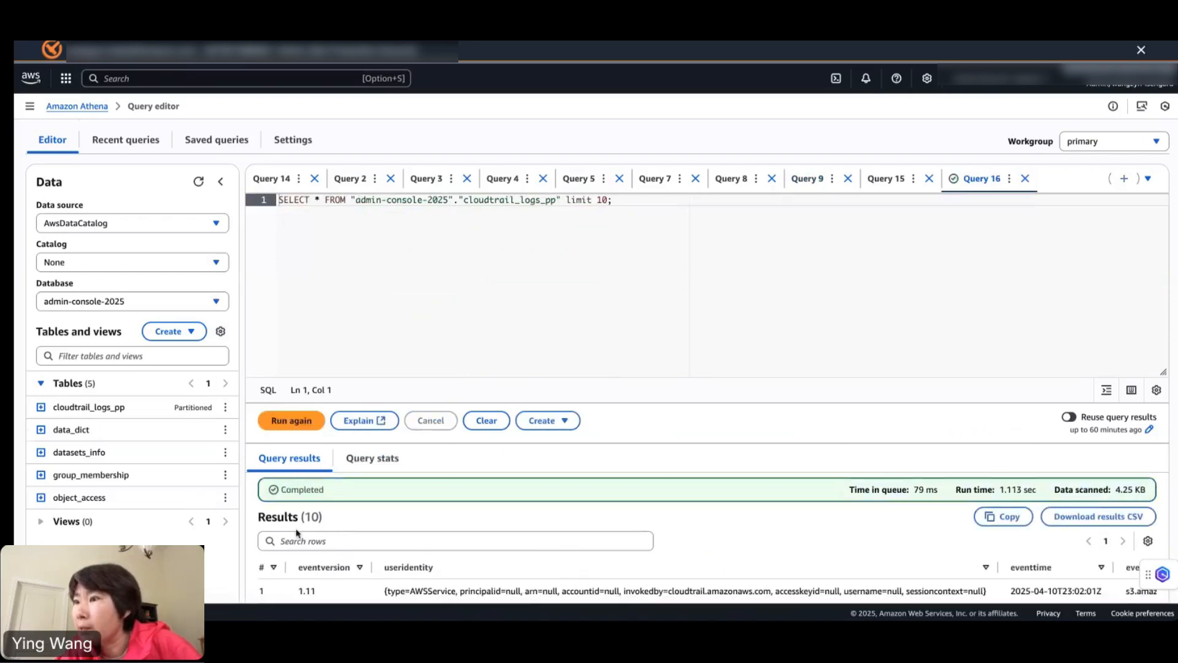
scroll(297, 531, down, 5)
scroll(297, 531, up, 5)
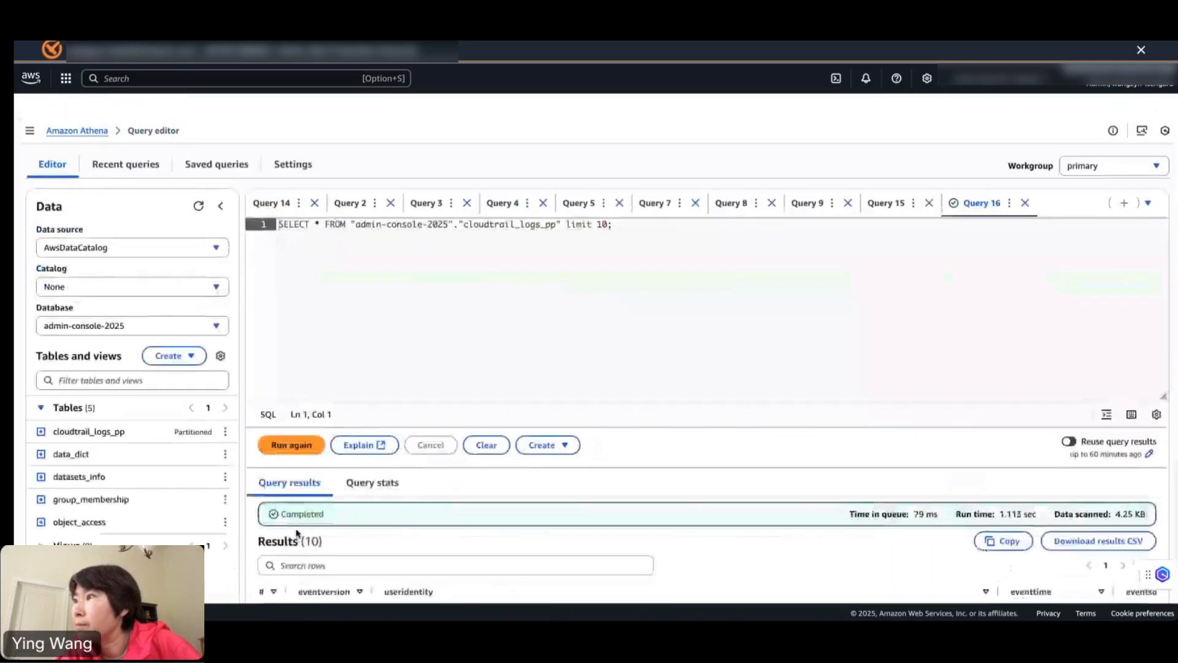
Preview the object_access table, allowing its query to replace the first open one, and look through the returned rows
click(226, 498)
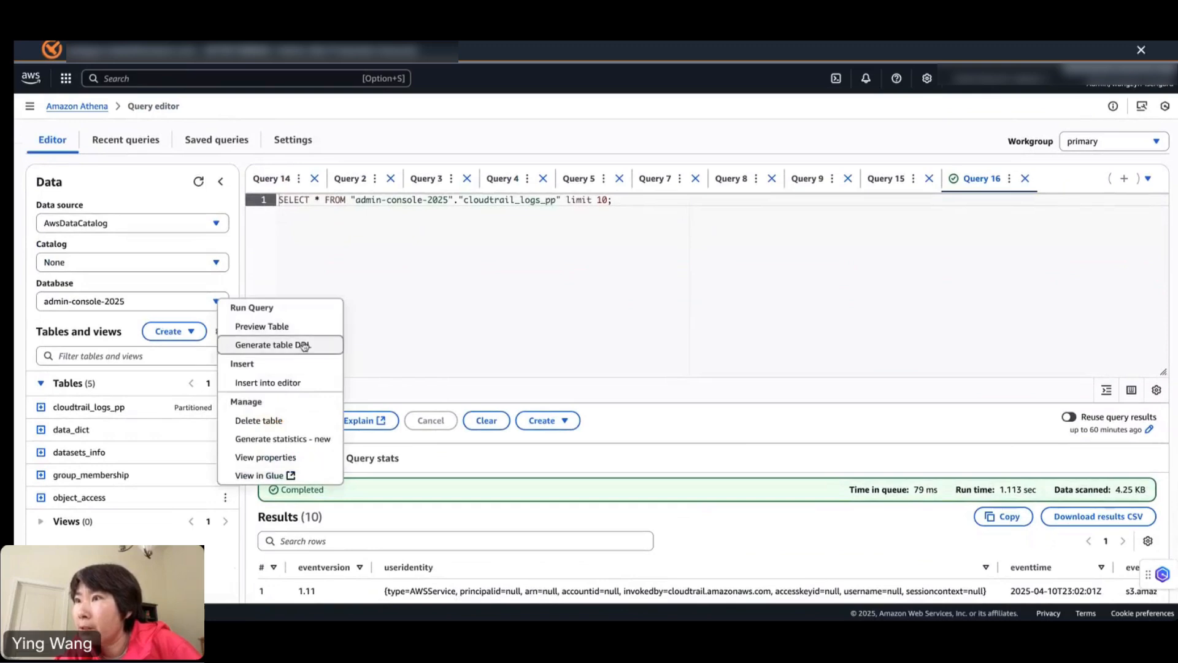
click(294, 327)
click(729, 364)
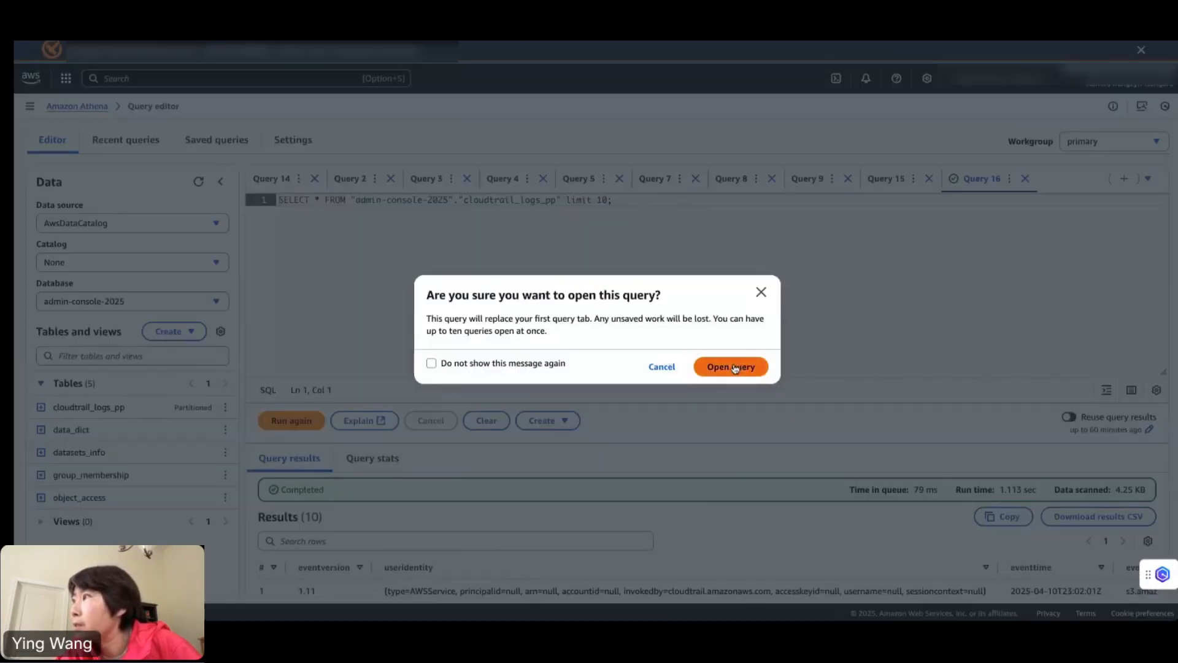
scroll(497, 552, down, 5)
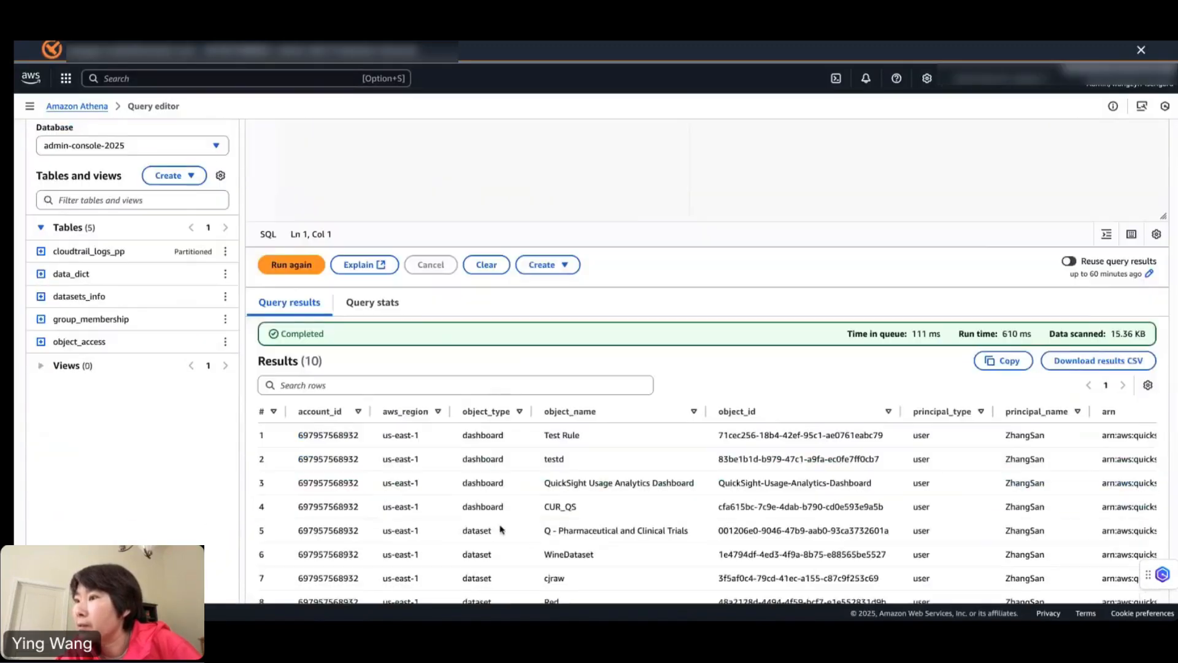
scroll(500, 526, up, 5)
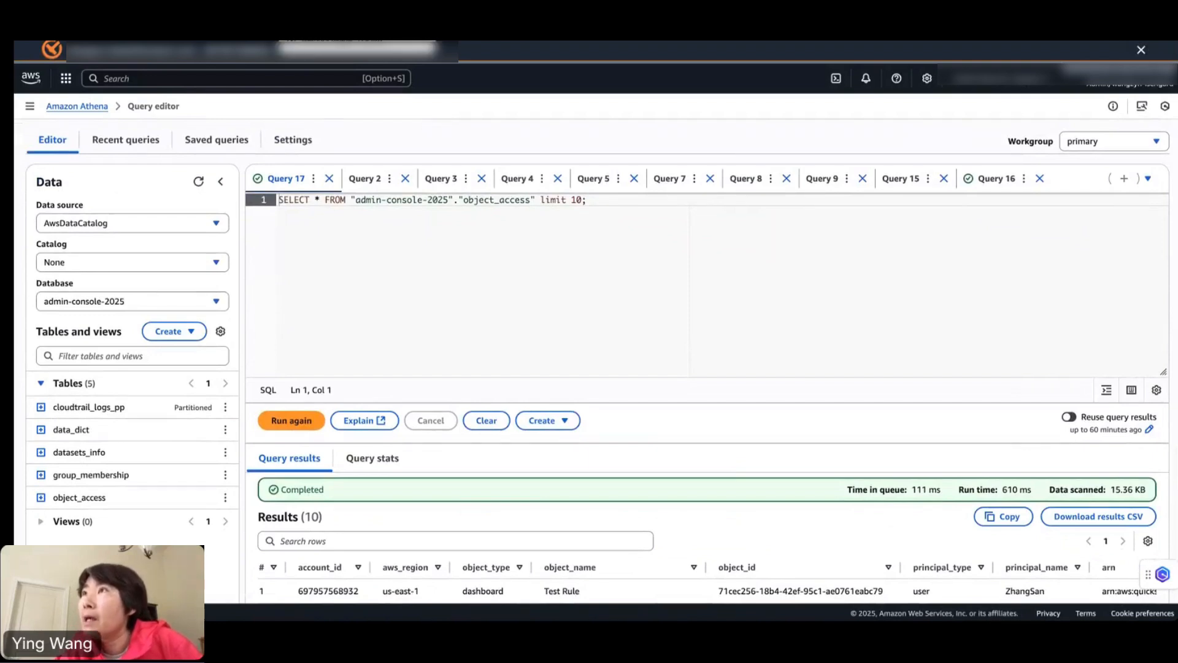
Switch to the Workflow_Glue.ipynb notebook and read the instructions on QuickSight access that follow the Athena table creation
click(338, 30)
scroll(327, 472, down, 2)
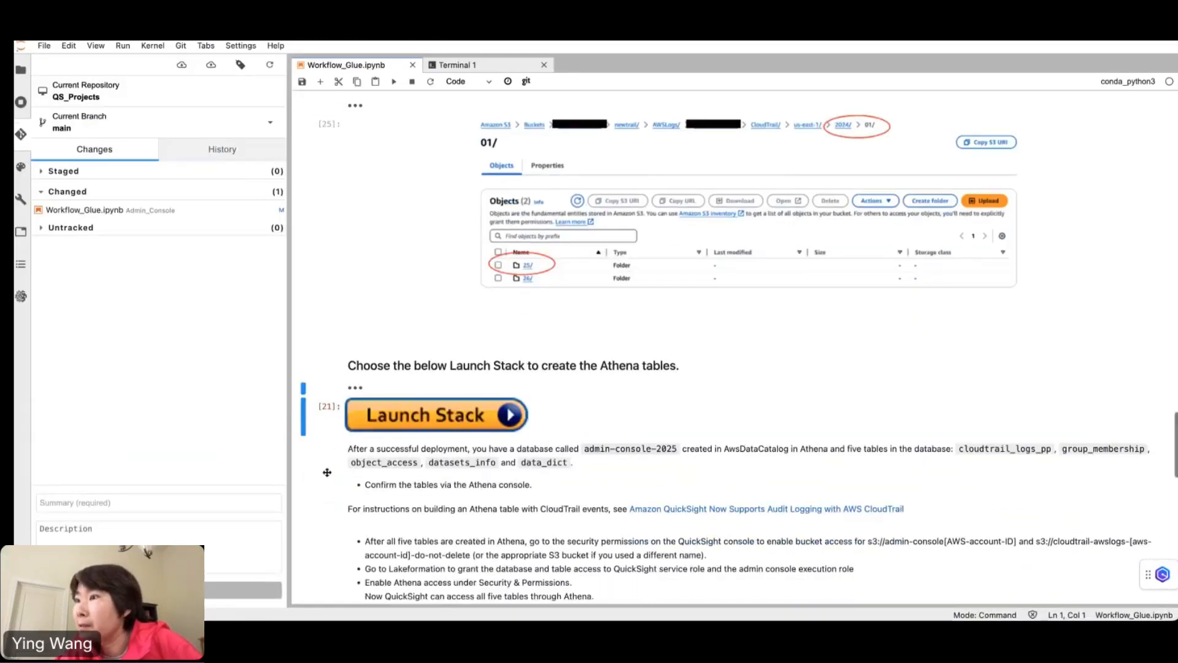
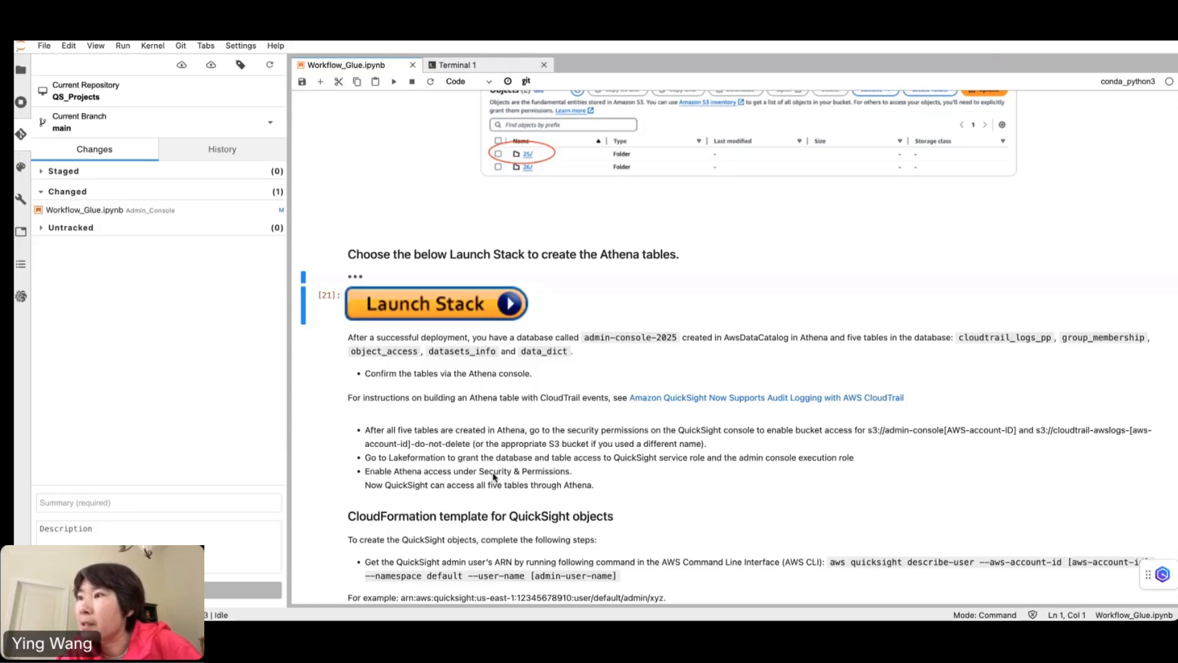
scroll(550, 481, down, 5)
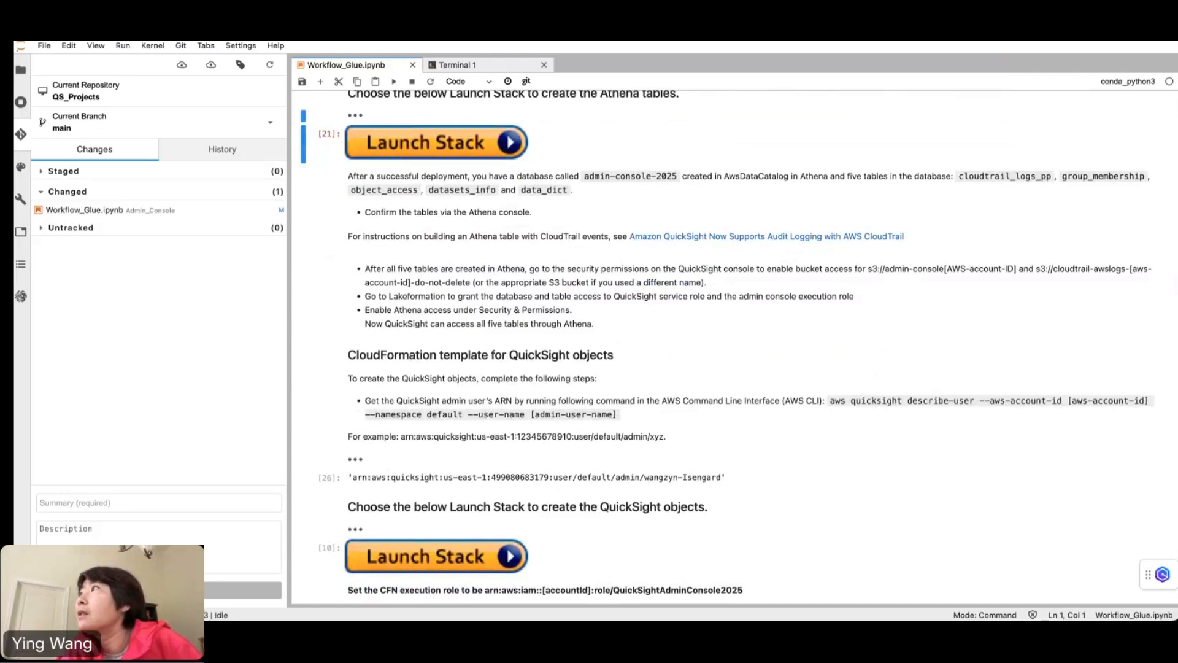
Switch to QuickSight, leave the admin-console-analysis-2025 analysis and sign out of the current account session
key(ctrl+Tab)
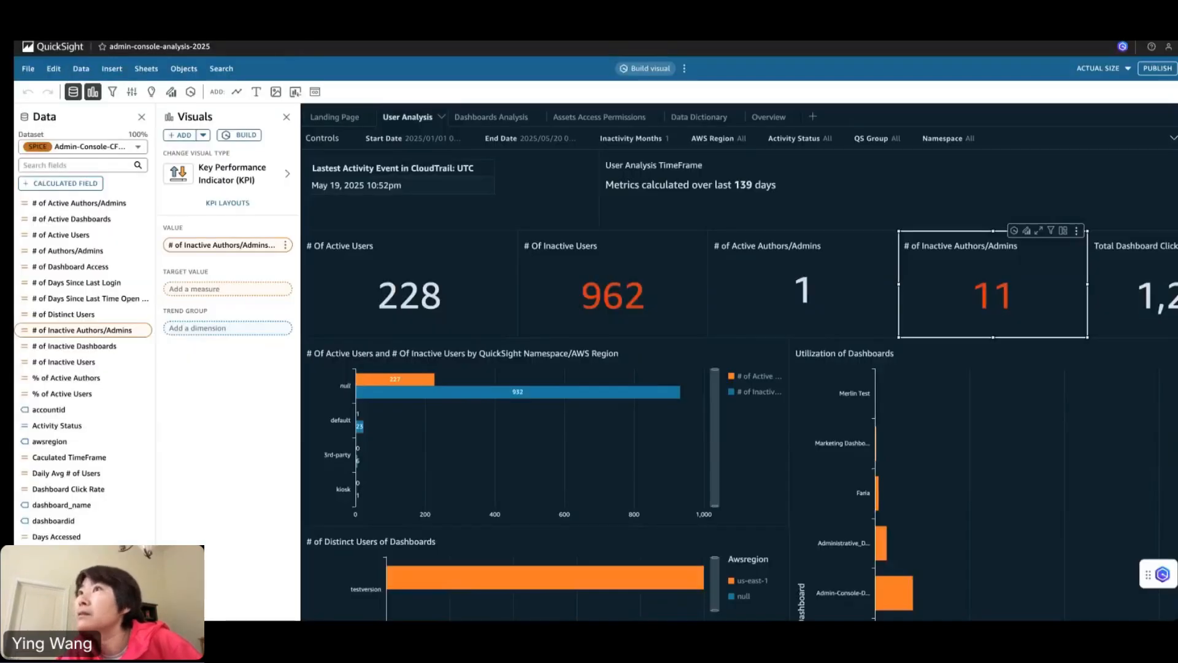
click(44, 49)
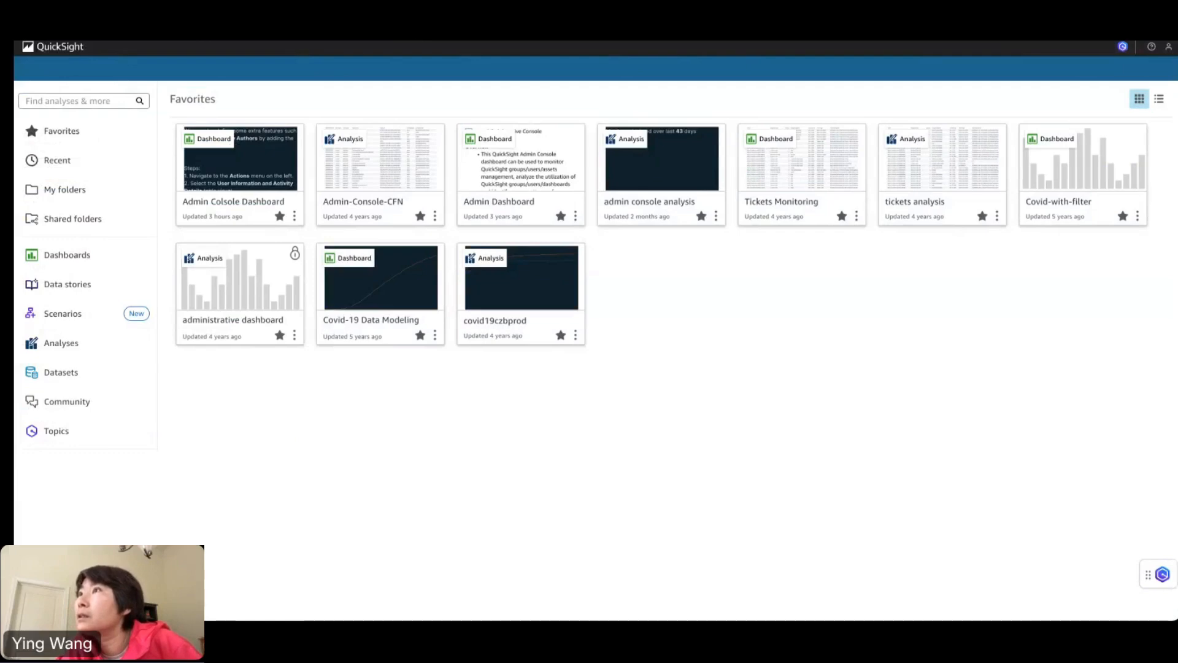
key(super+r)
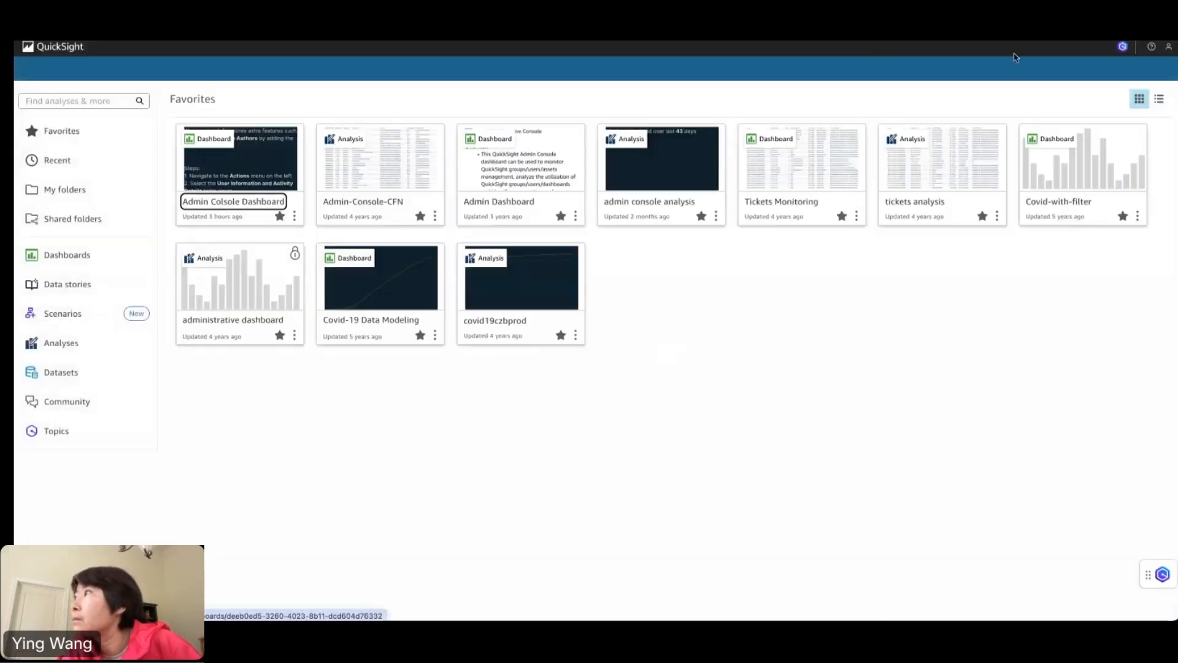
click(1168, 46)
click(1078, 186)
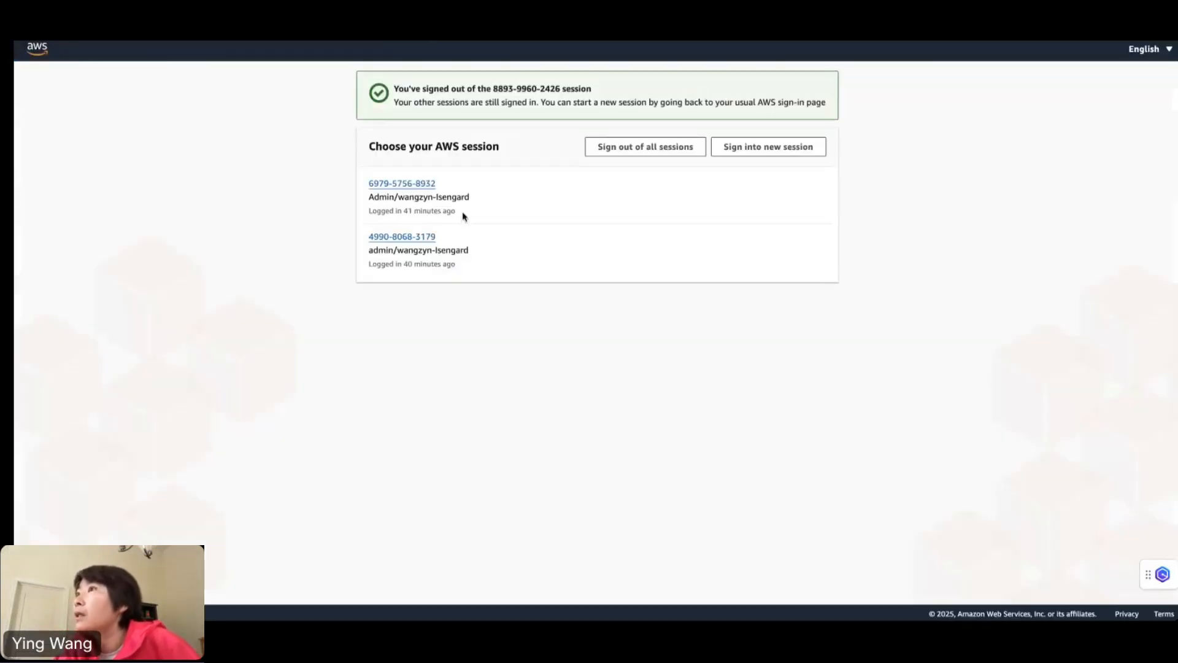
Continue with the first listed AWS session for both the AWS console and the QuickSight account settings
click(414, 184)
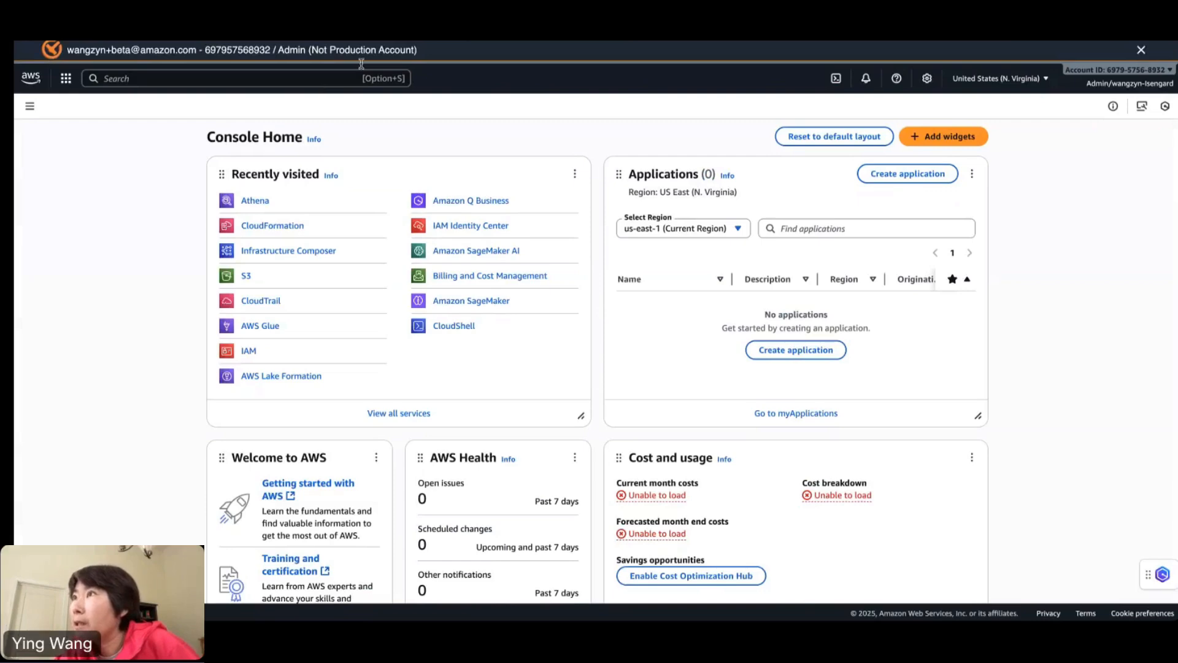
key(ctrl+Tab)
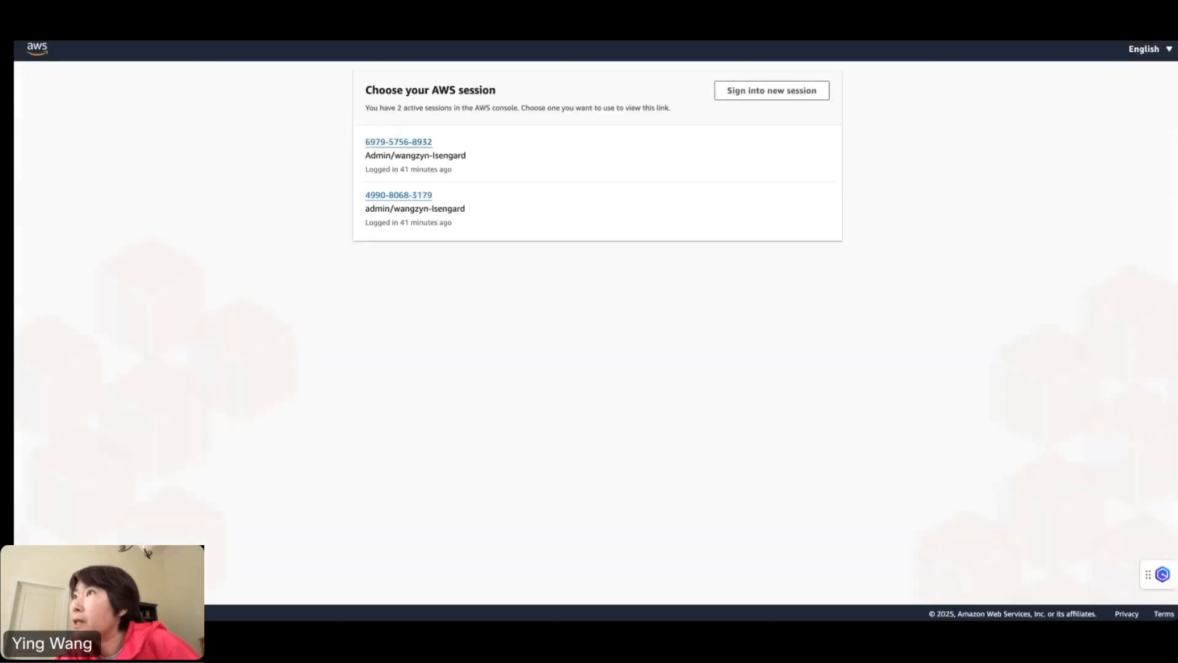
click(397, 143)
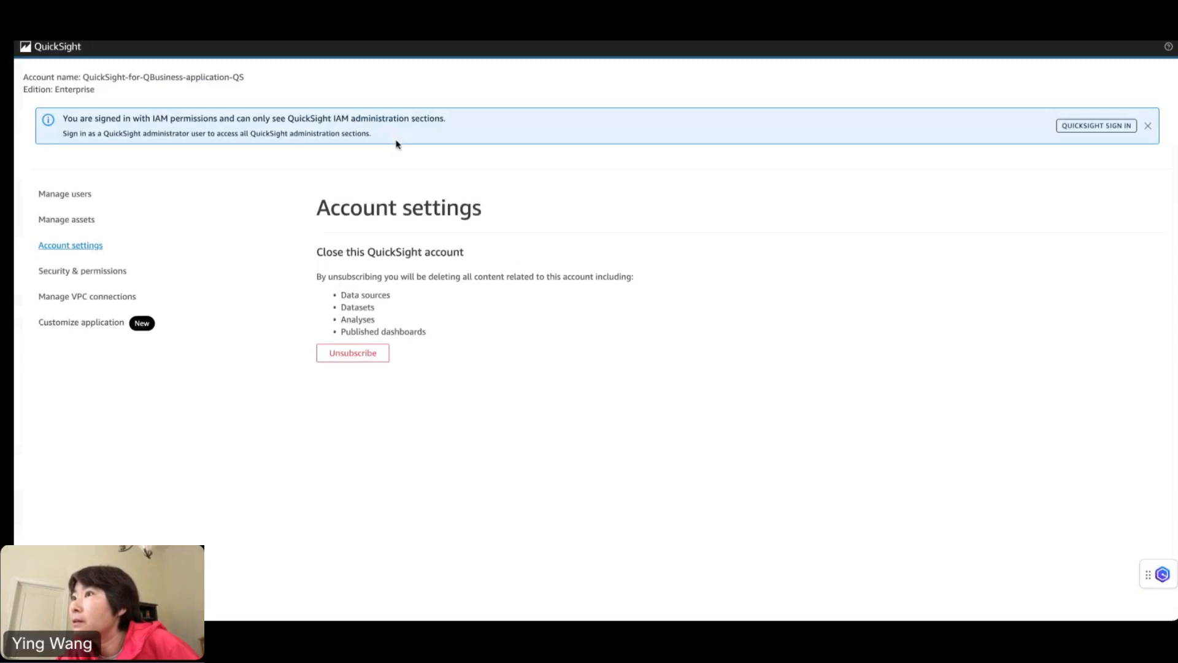
Sign in to QuickSight as an administrator user by entering the username and the account password
click(1100, 126)
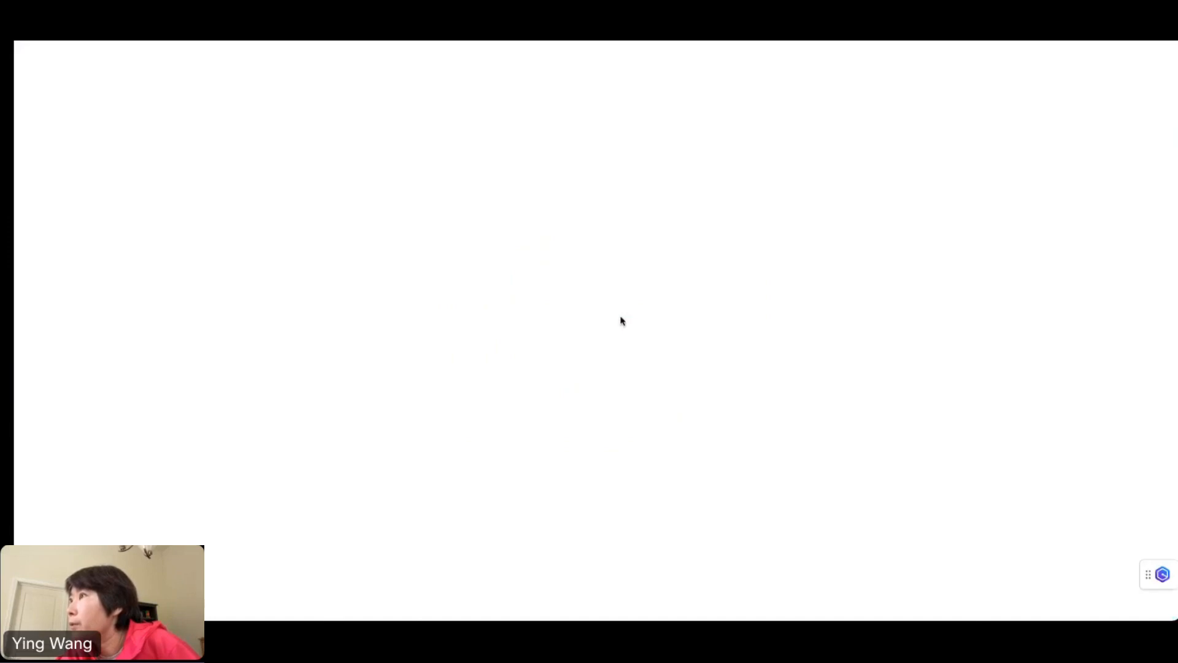
text(zhang)
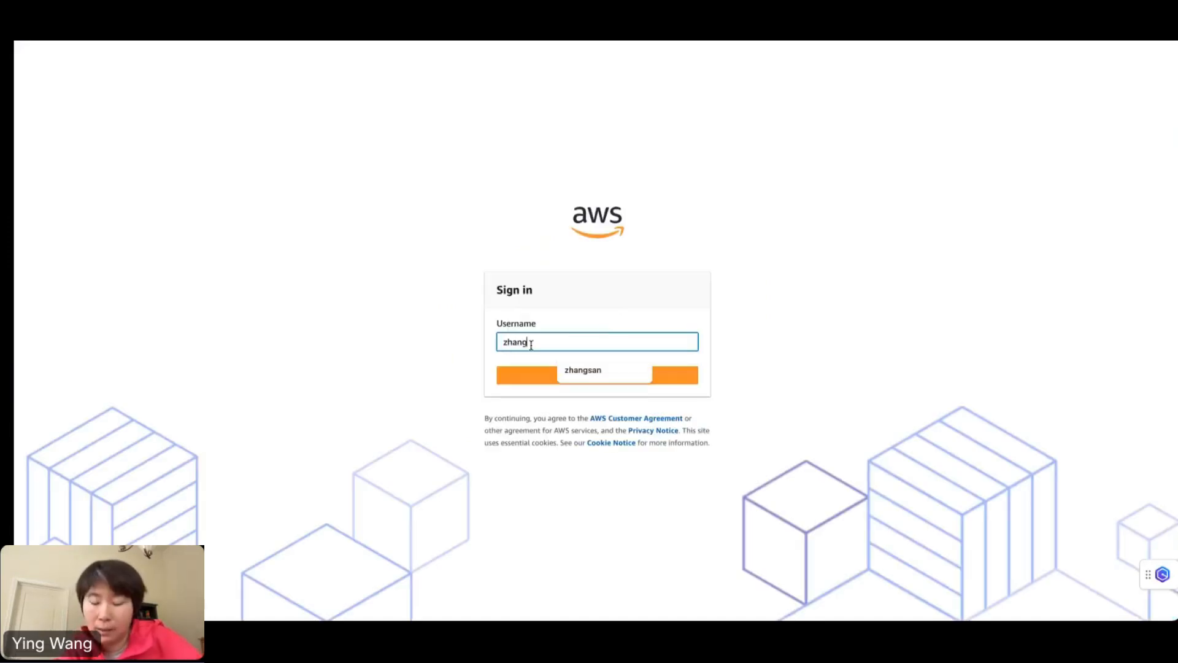
click(566, 368)
click(564, 375)
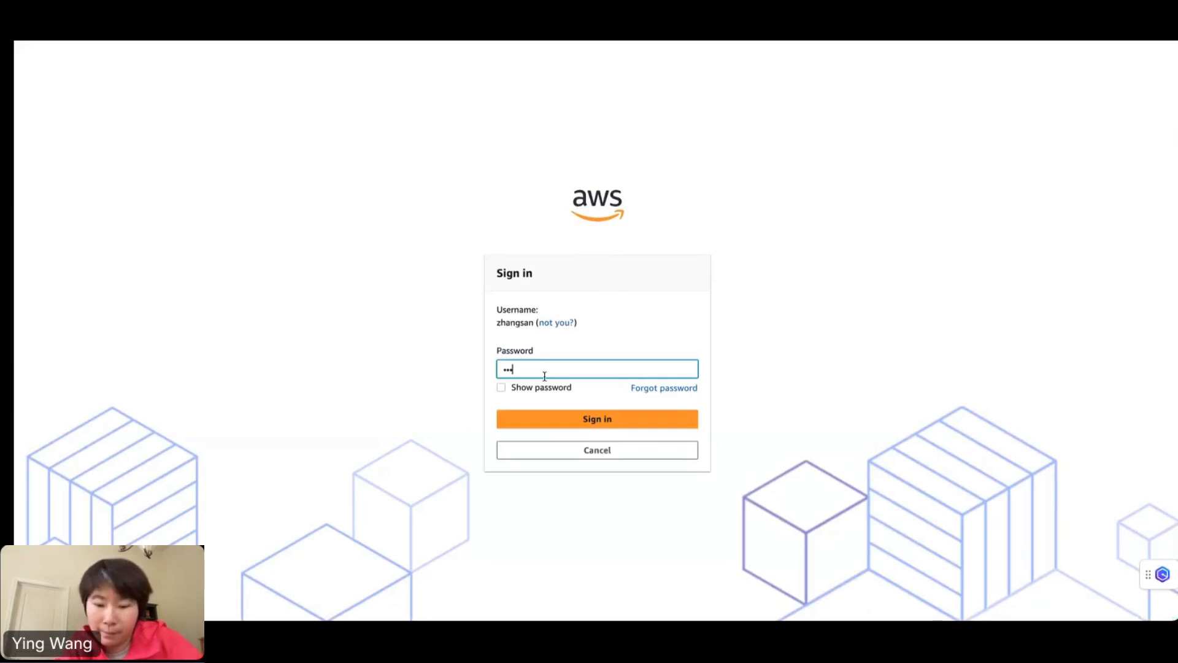
text(*)
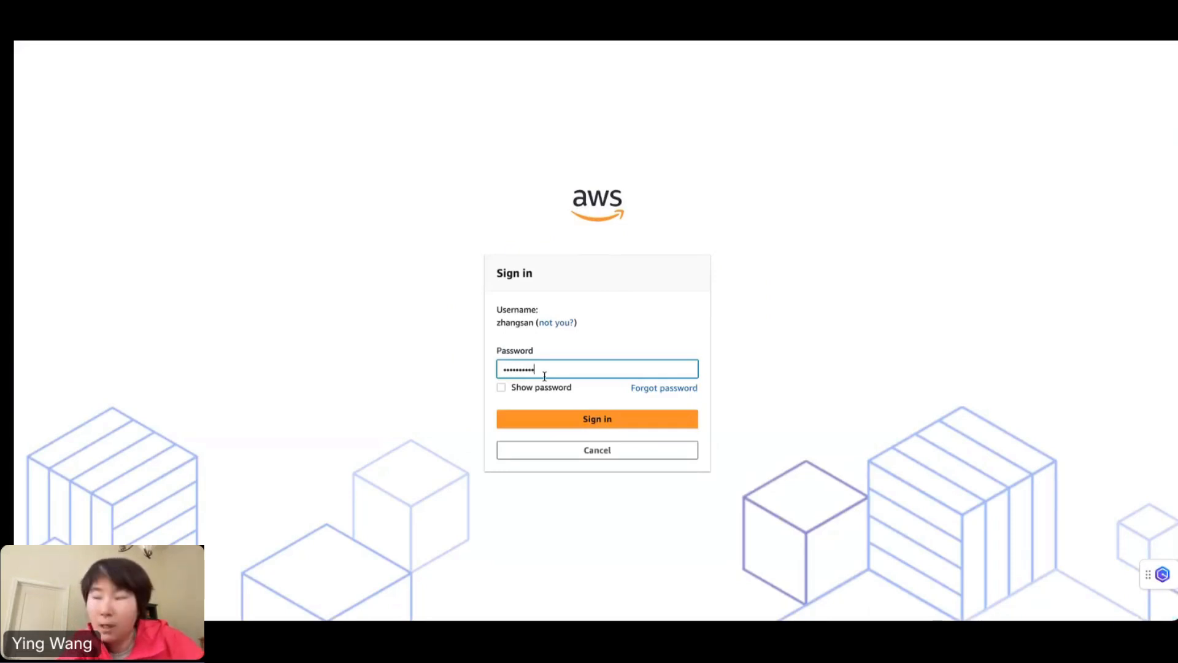
click(593, 420)
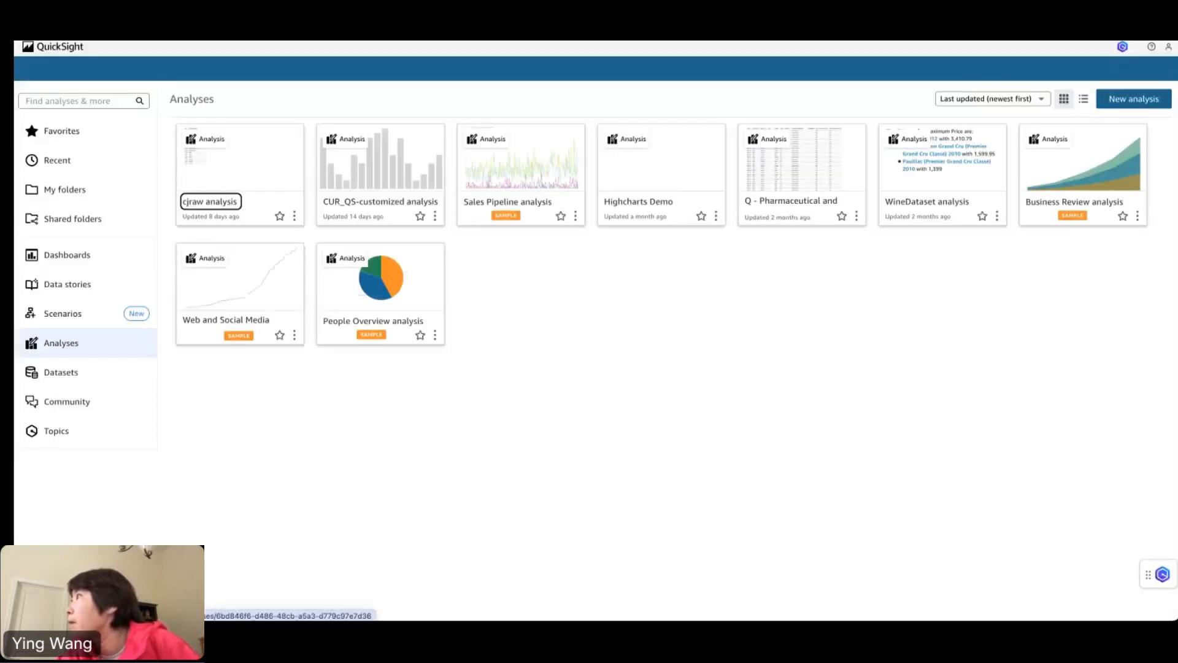
Open the management of QuickSight's access to AWS services under the first AWS session and examine the S3 and Athena permissions
click(1168, 49)
click(1078, 116)
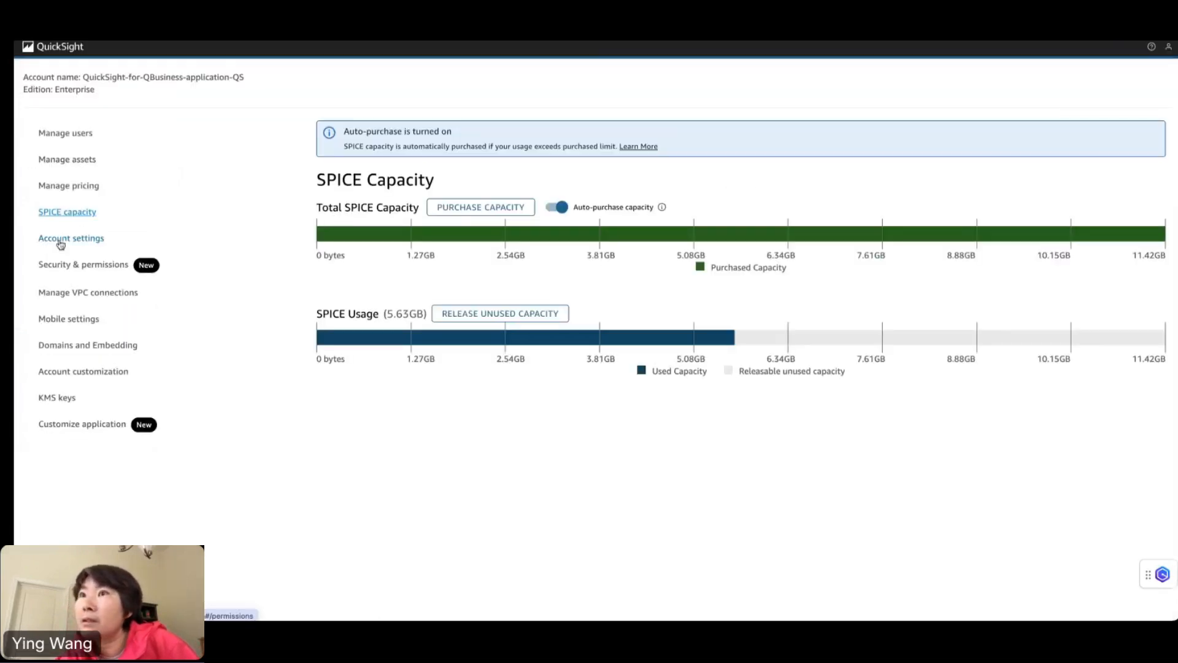
click(72, 266)
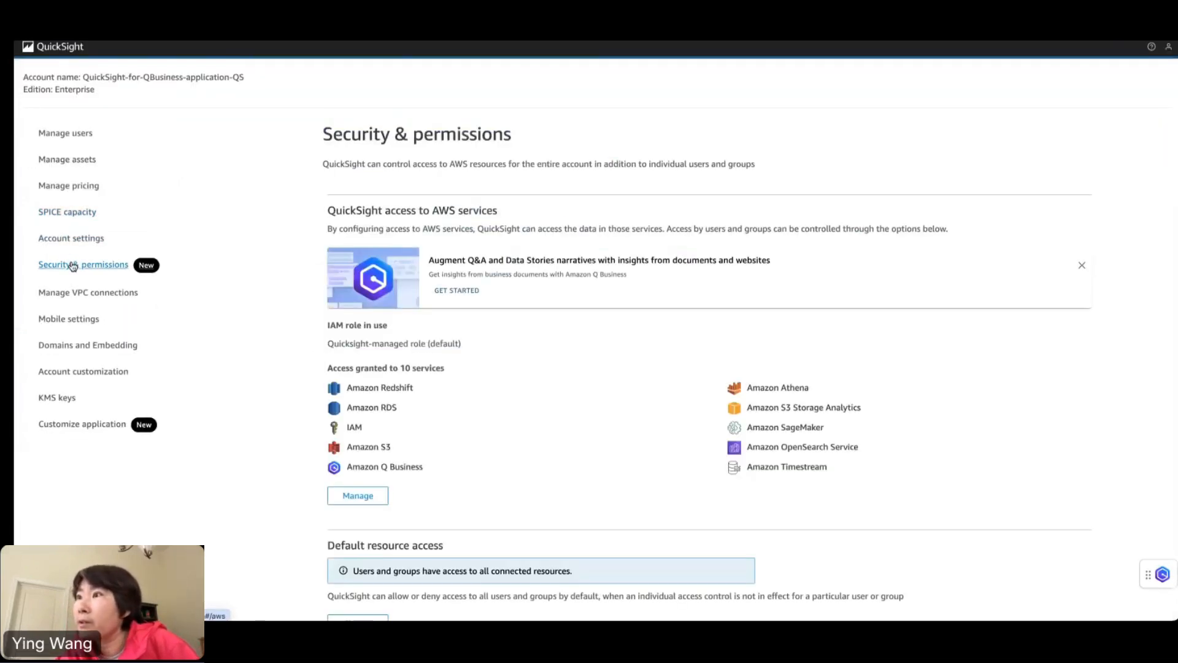
click(359, 495)
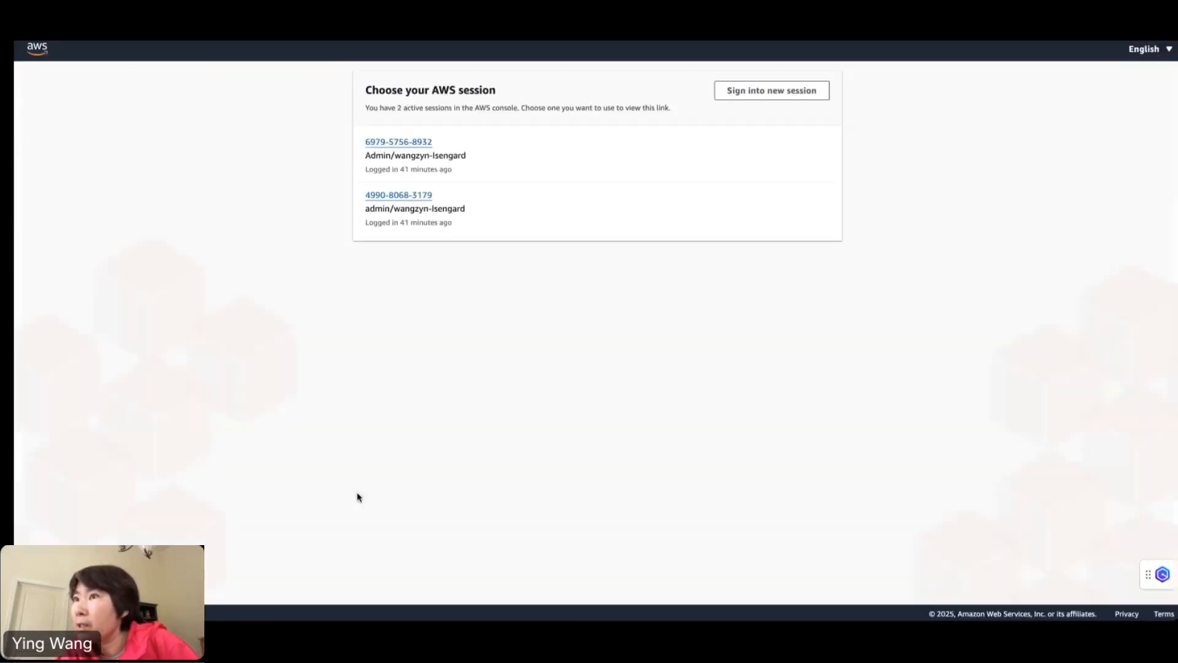
click(402, 142)
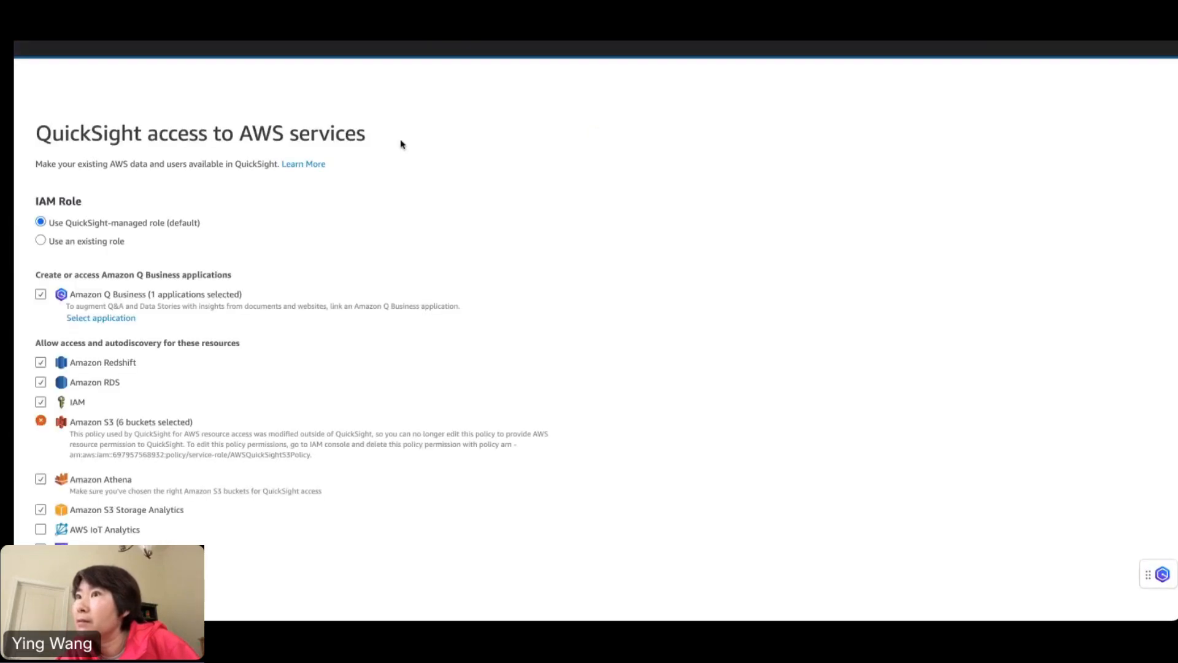
scroll(117, 431, down, 1)
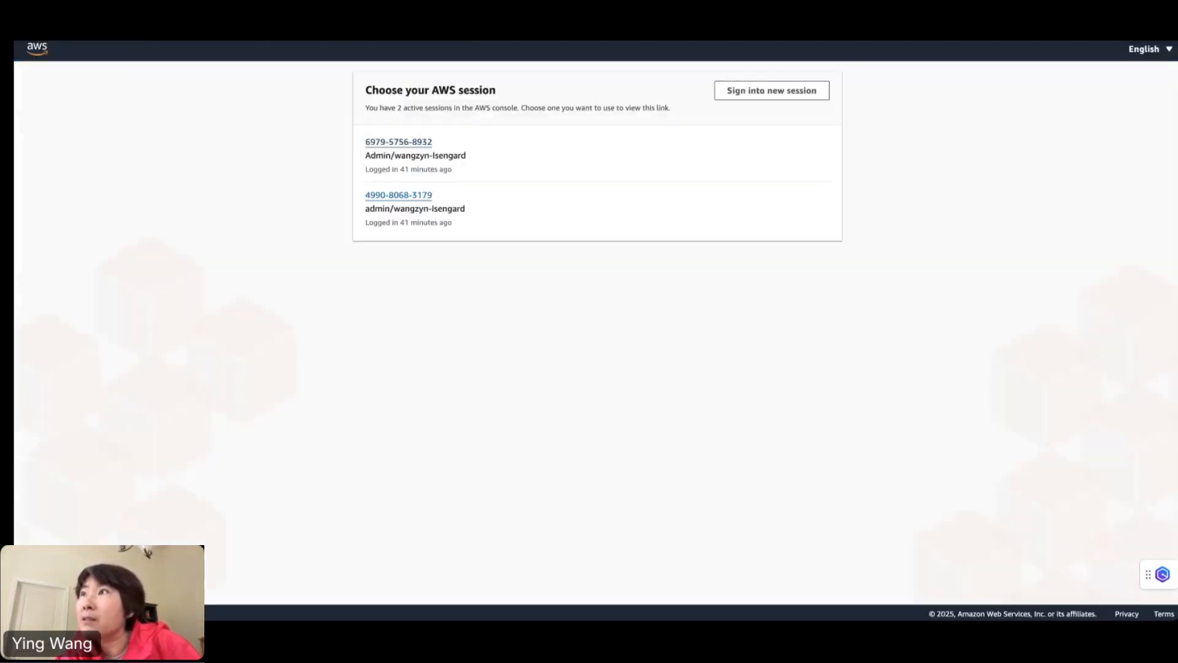
Continue with the first listed AWS session, switch to the AWS console and open the IAM roles list
click(389, 145)
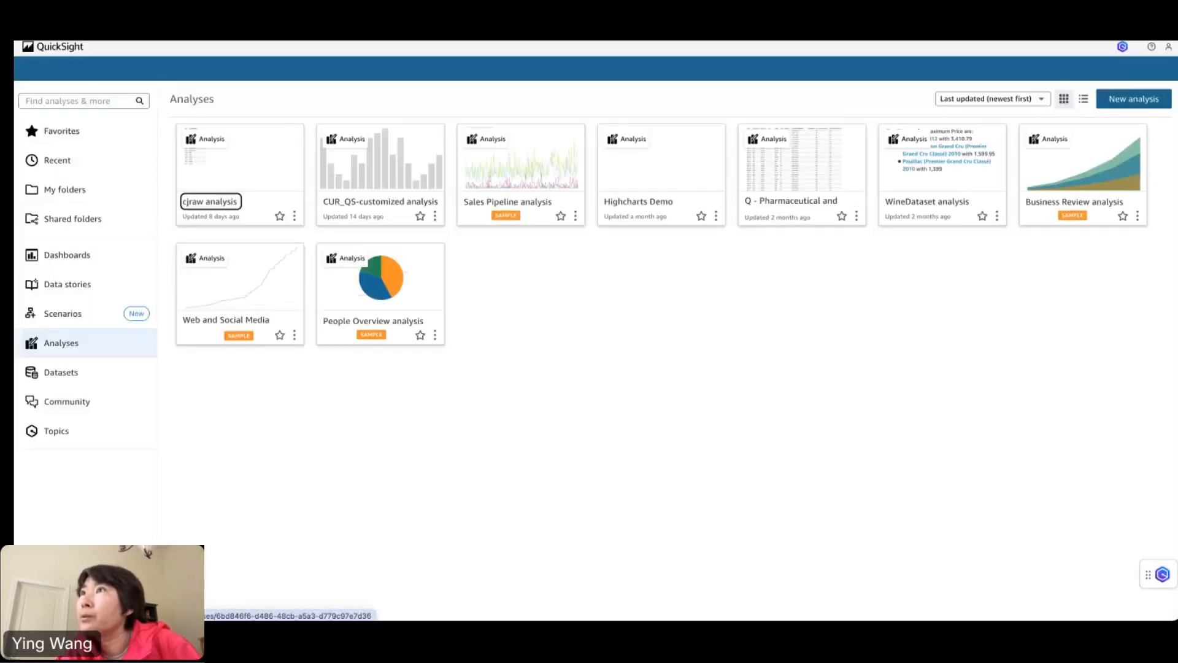
key(ctrl+Tab)
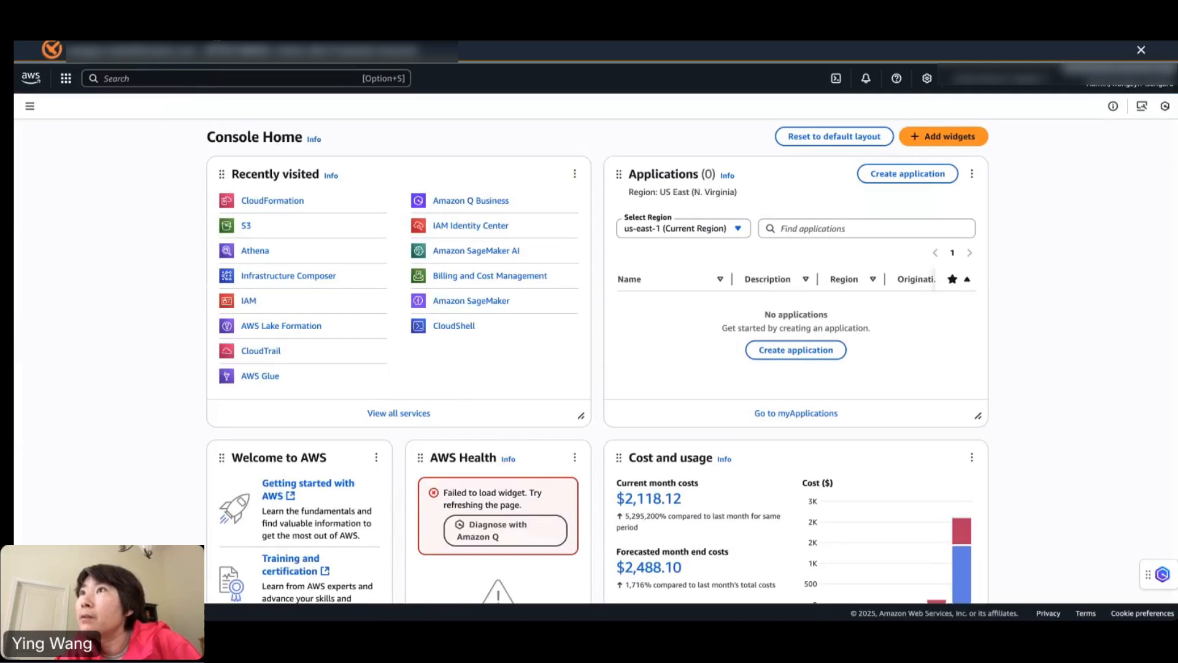
click(187, 80)
text(iam)
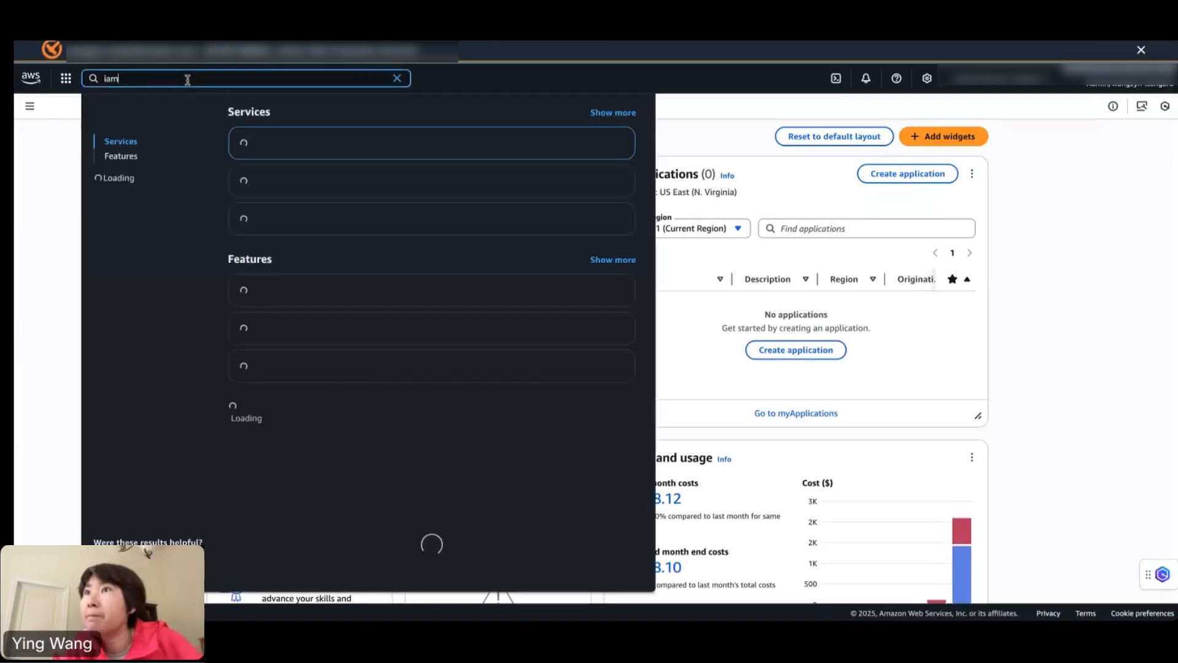
click(276, 221)
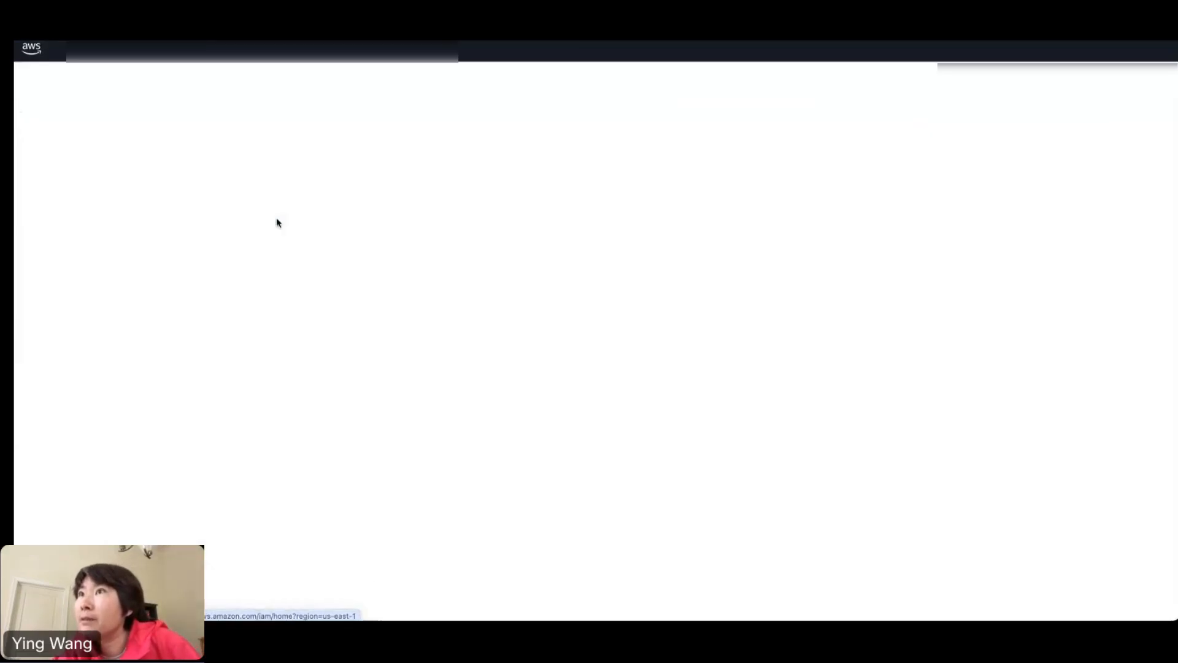
click(39, 302)
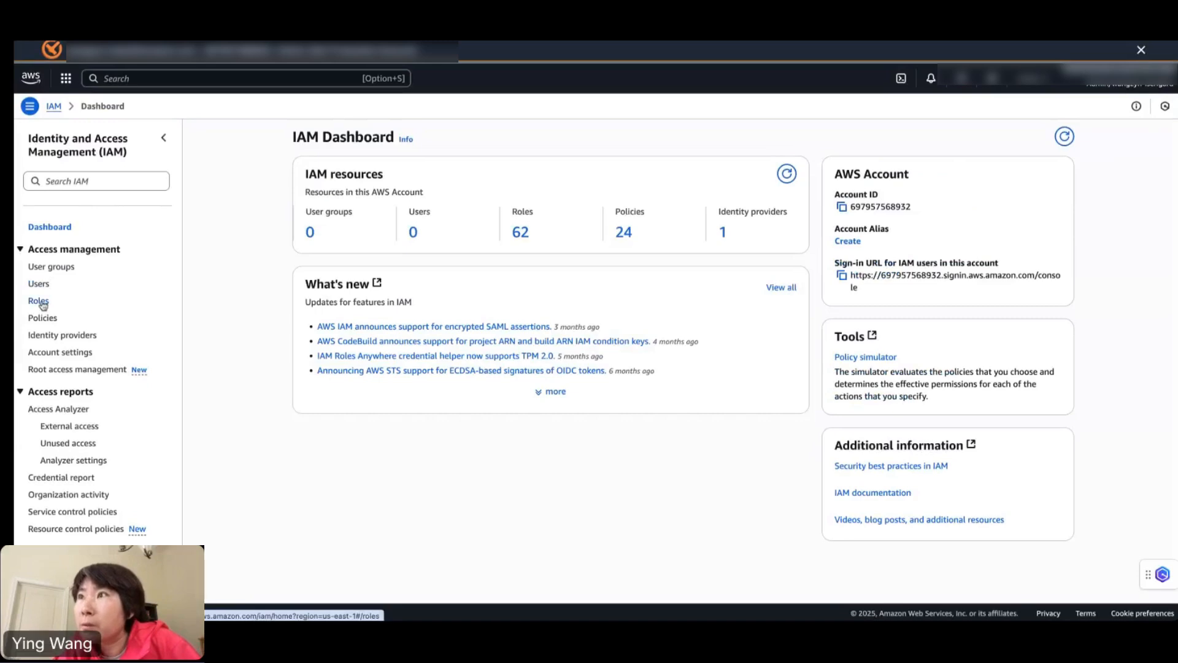
Search the IAM roles for "quicksight", open aws-quicksight-service-role-v0 and review its attached permissions policies
click(251, 175)
text(quicksight)
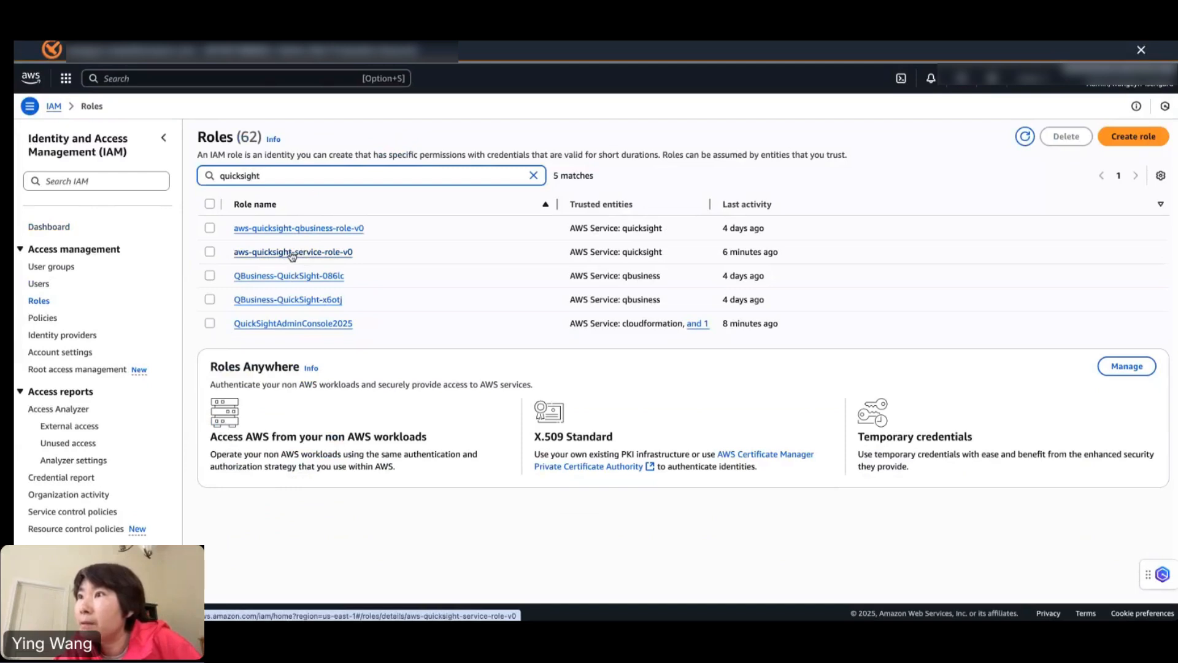
click(293, 254)
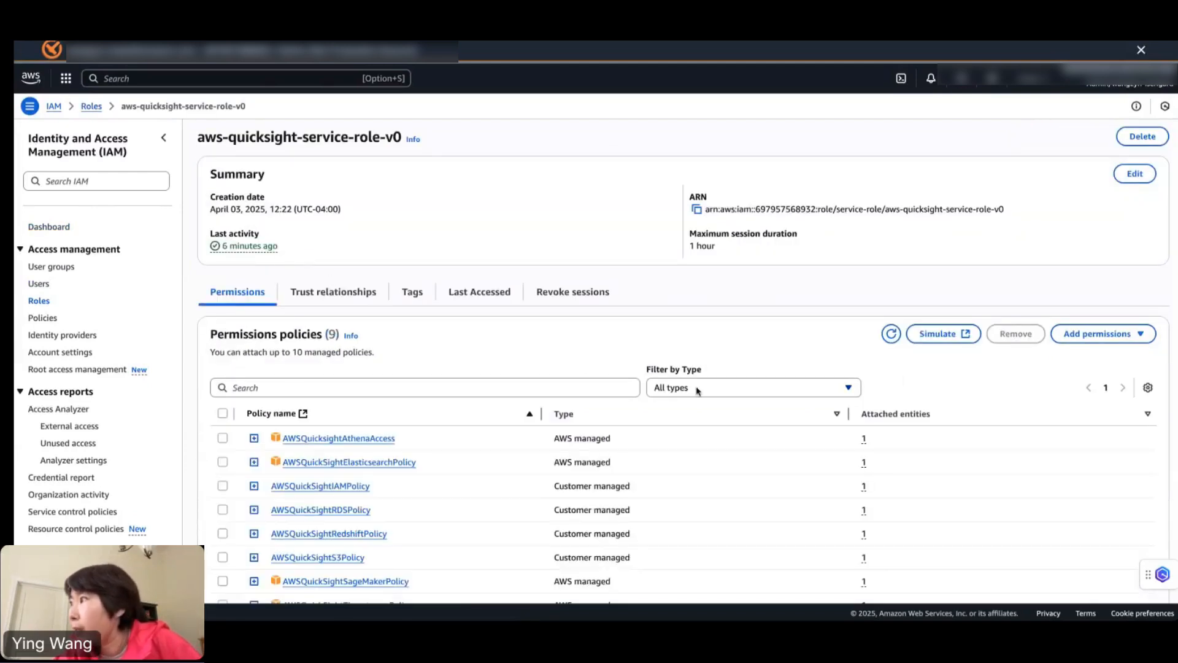
click(1105, 338)
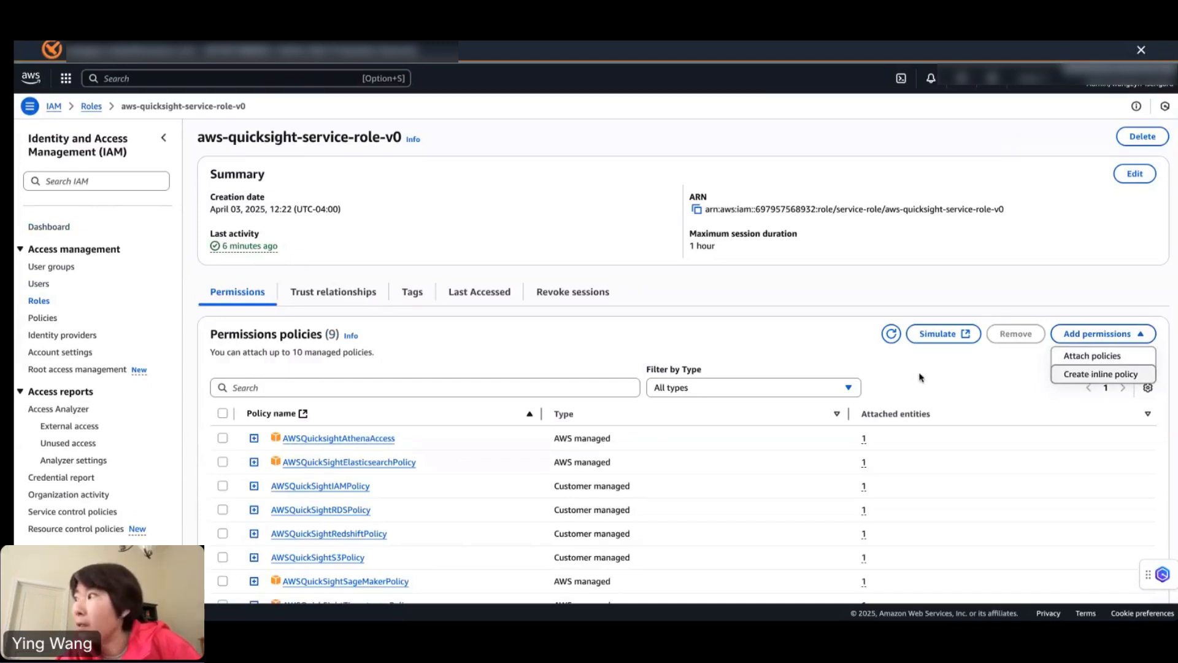
click(527, 343)
scroll(481, 425, down, 4)
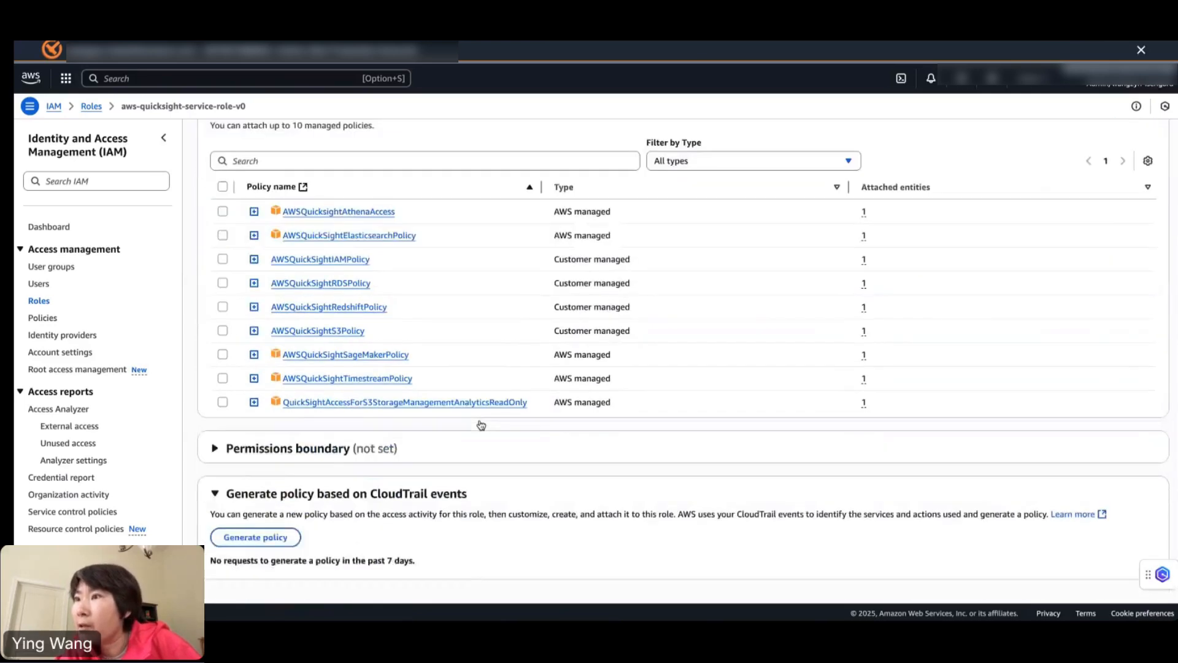
scroll(481, 425, up, 1)
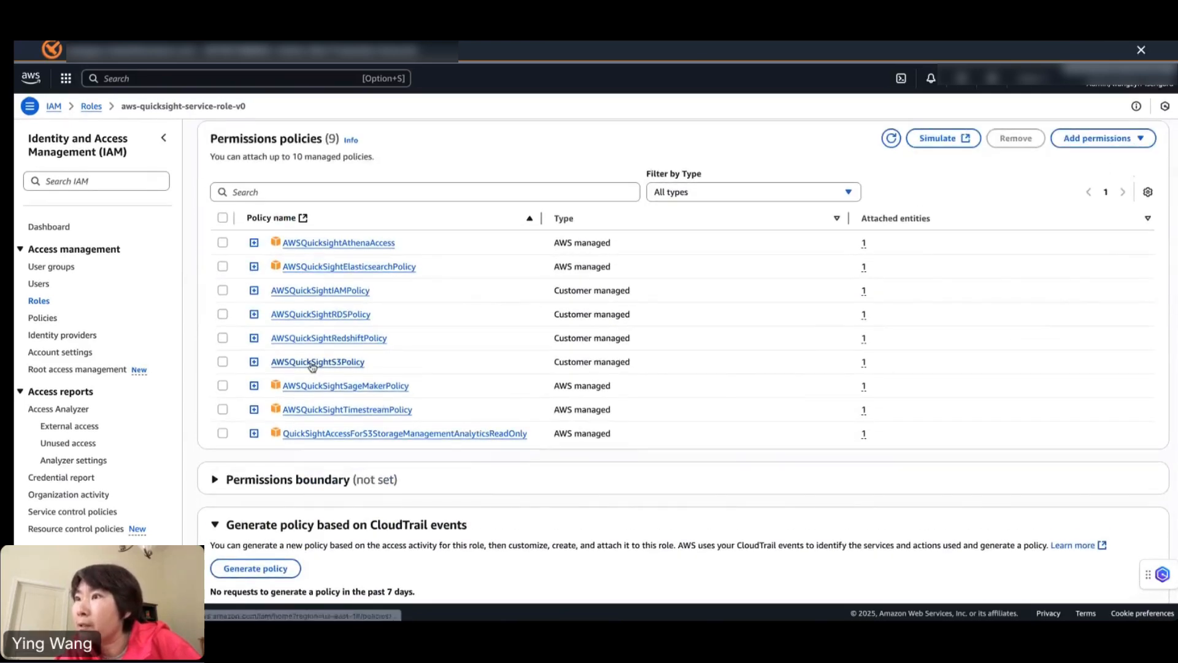
Open AWSQuickSightS3Policy in the JSON editor, examine the "arn:aws:s3:::*" resource entries in its statements, and leave without saving
click(316, 362)
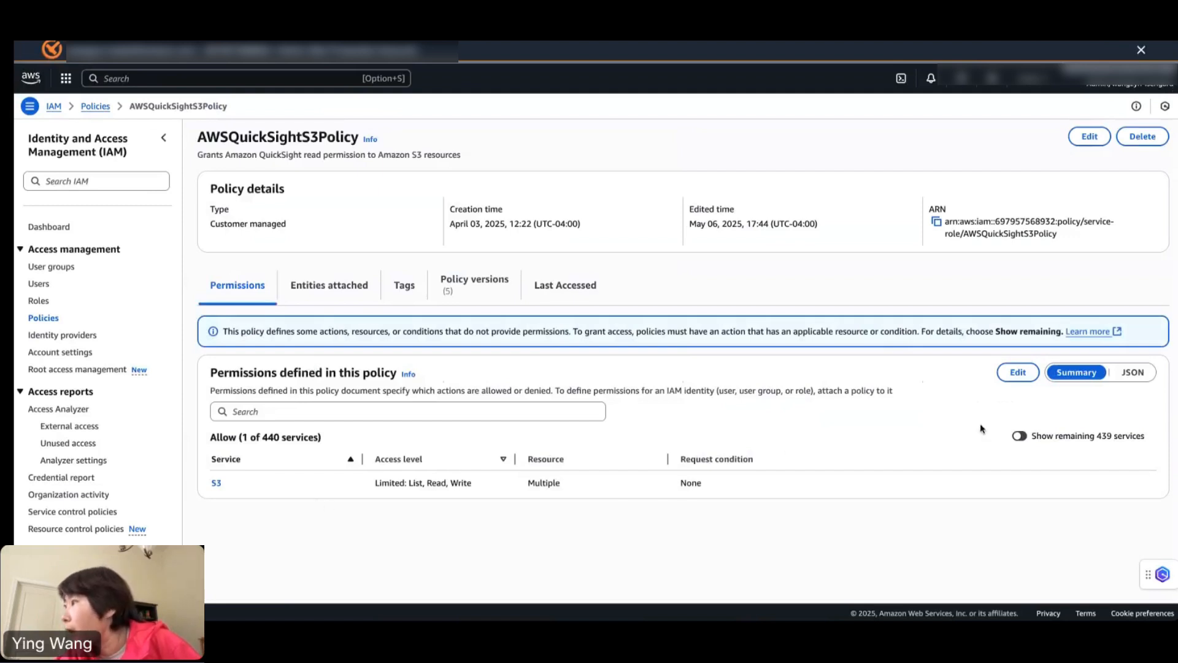
click(1018, 373)
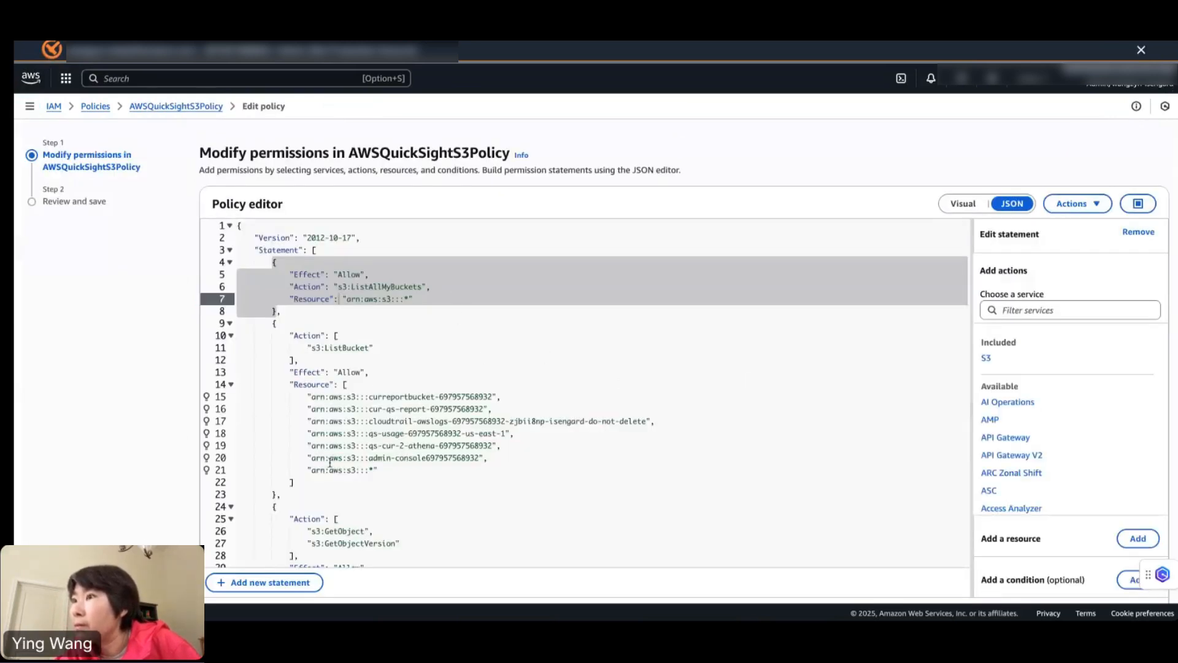
click(385, 470)
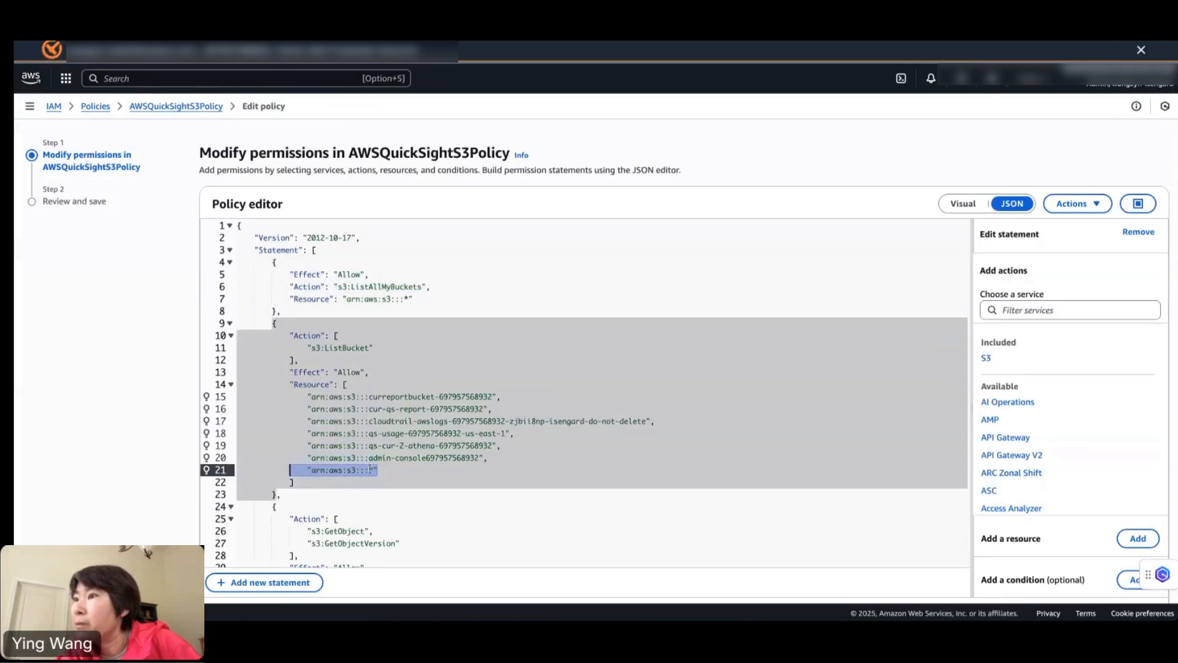
drag(385, 470, 298, 470)
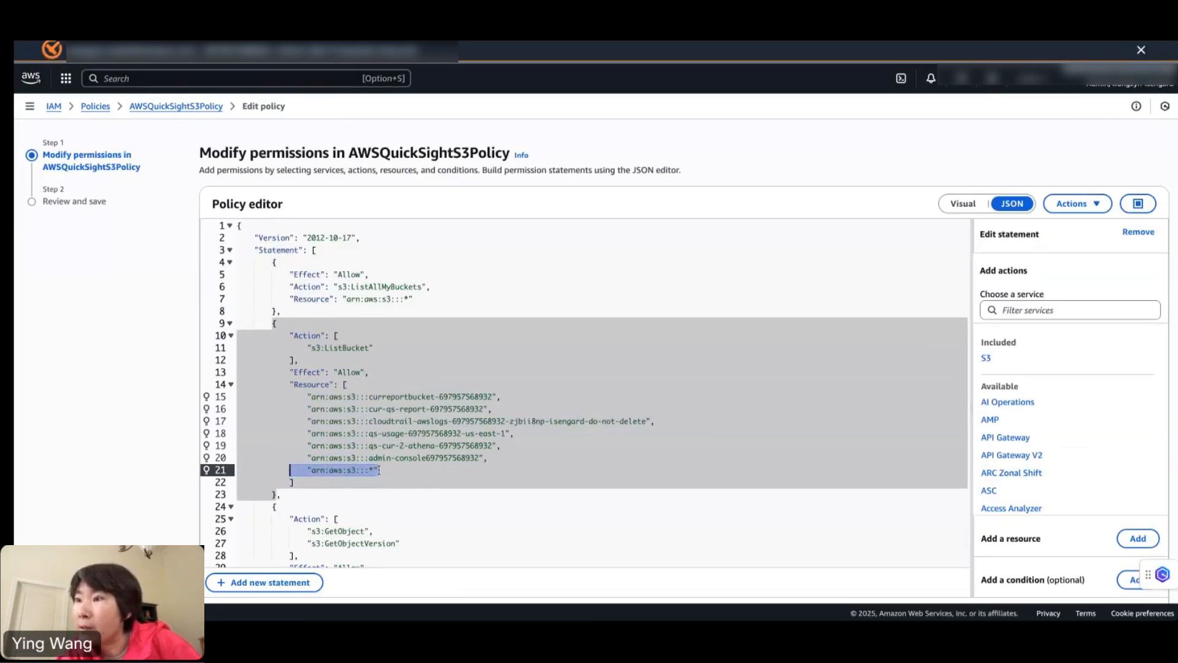
scroll(379, 470, down, 6)
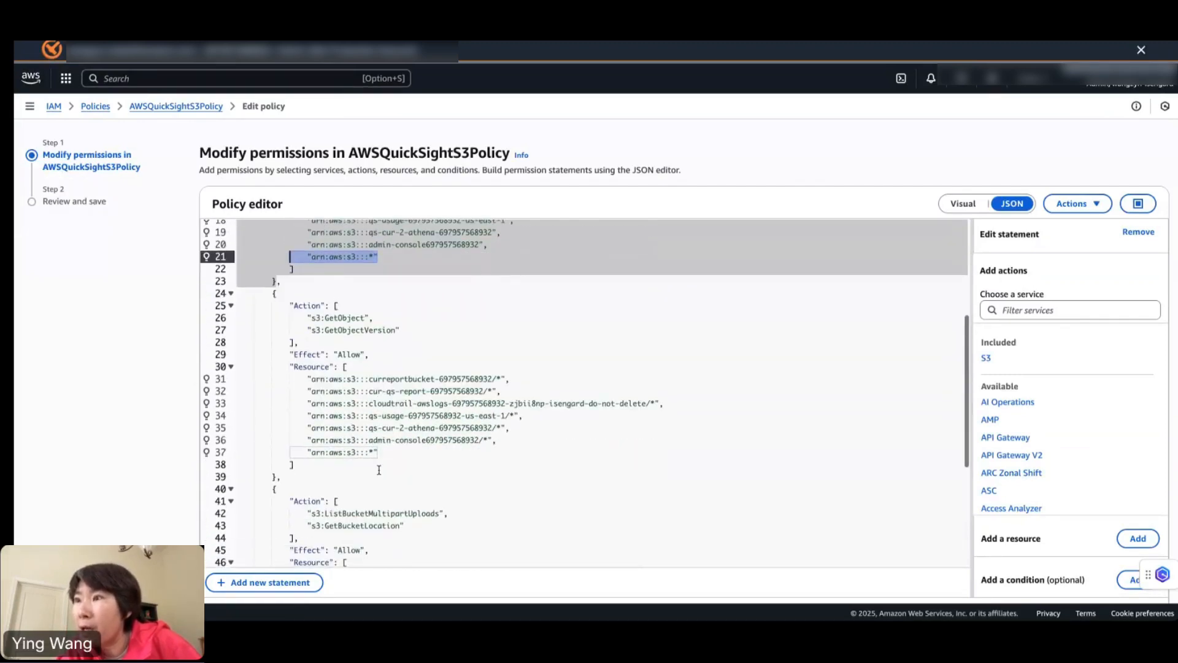
scroll(379, 470, down, 2)
drag(379, 366, 298, 369)
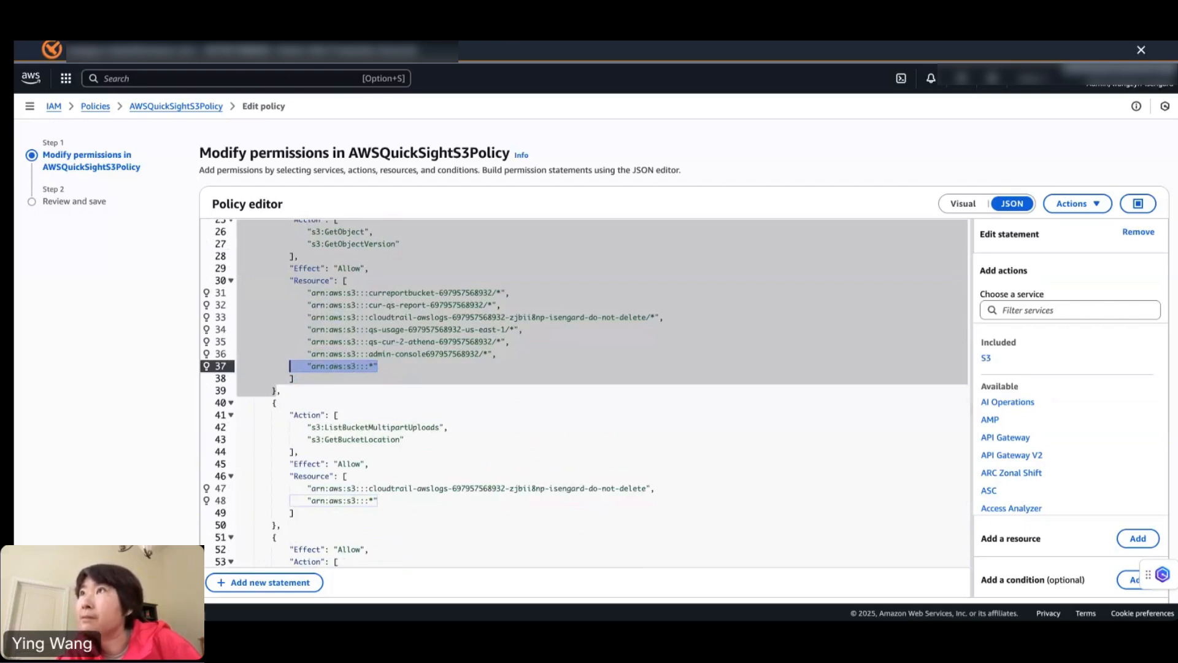
key(super+w)
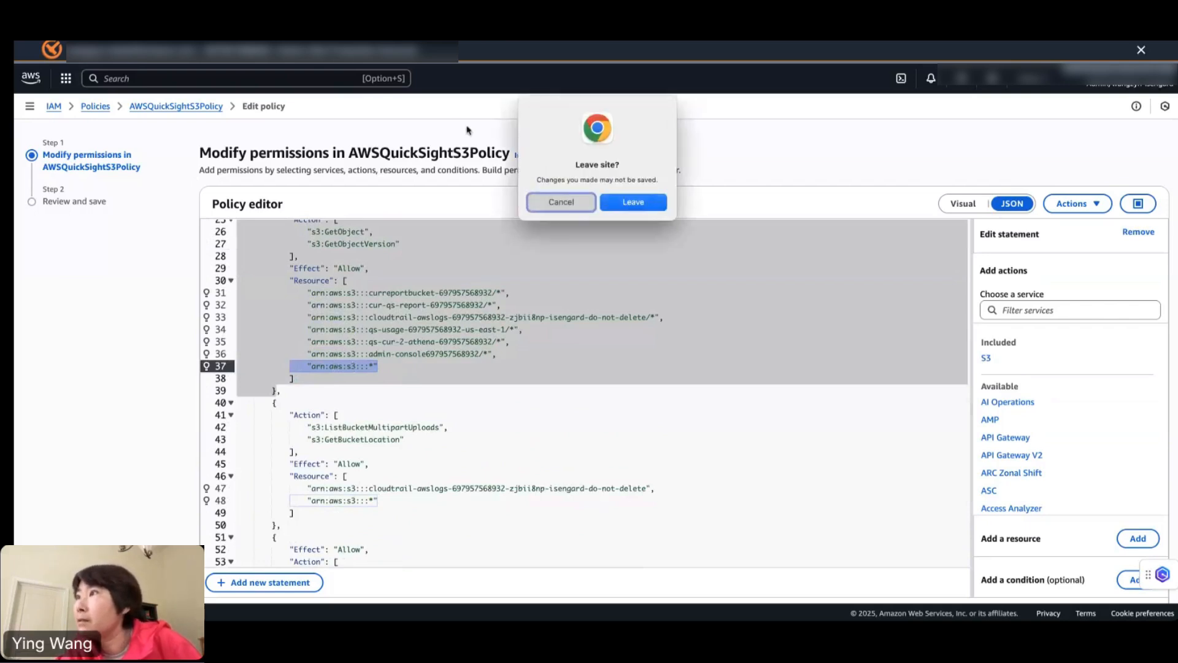
click(633, 202)
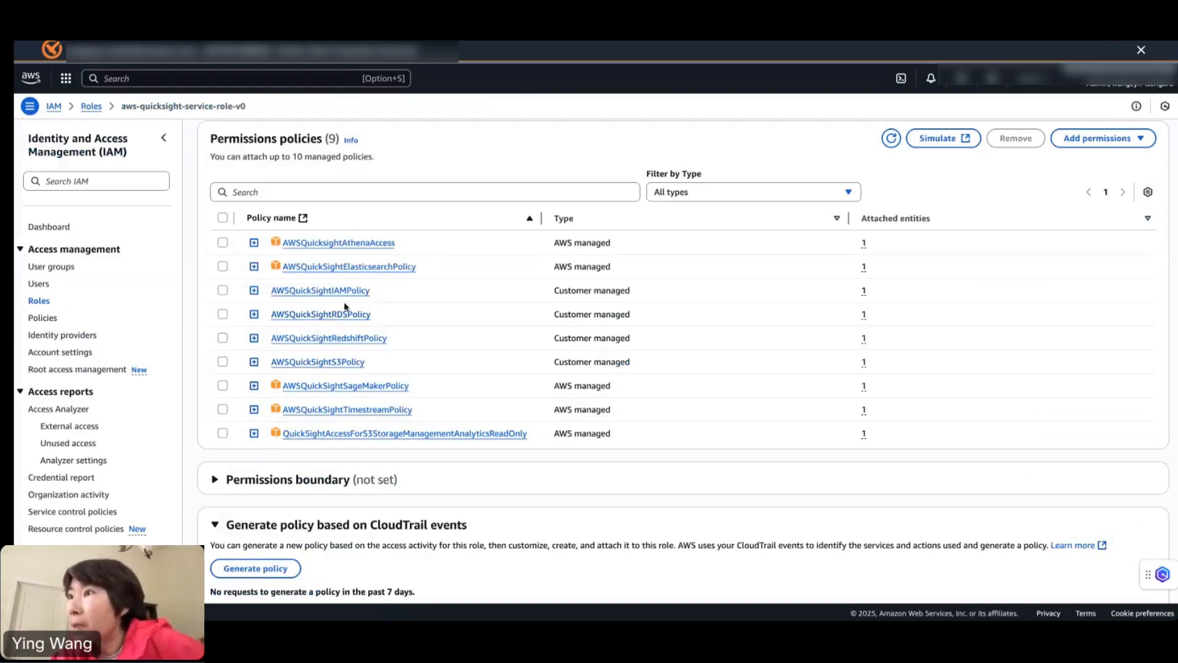
Filter the permissions policies of aws-quicksight-service-role-v0 by "athena"
scroll(344, 303, up, 2)
click(274, 268)
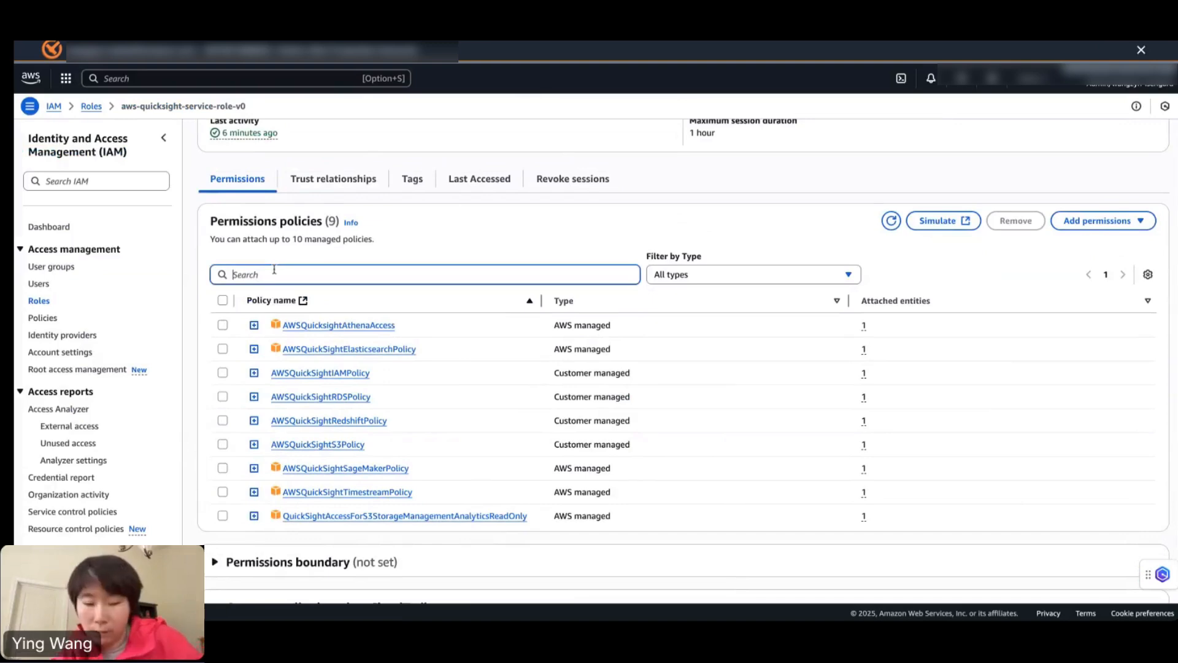
text(agthe)
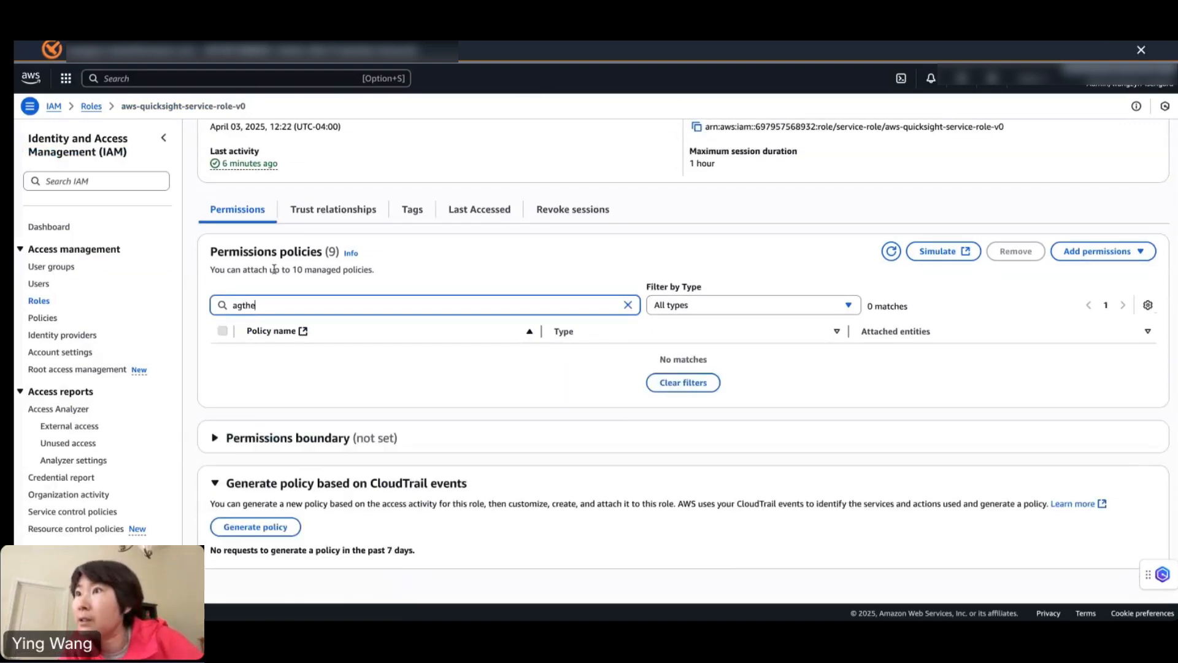
key(BackSpace)
key(BackSpace)
key(BackSpace)
key(BackSpace)
text(the)
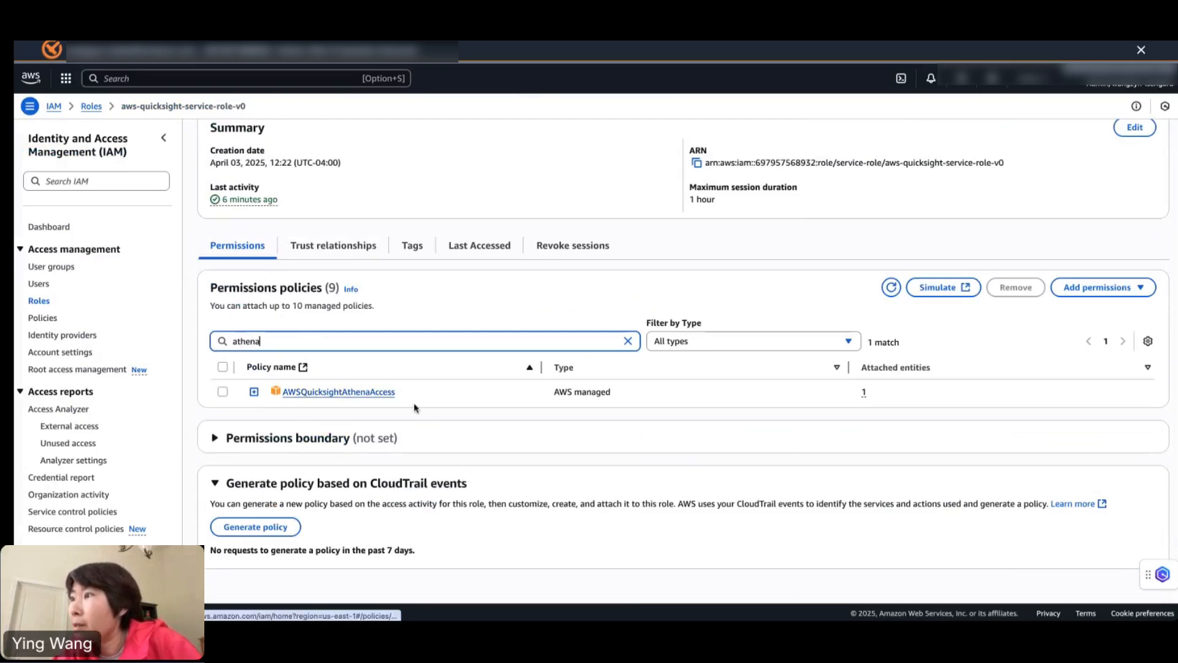
Expand the AWSQuicksightAthenaAccess policy and examine its type and its Athena, Glue, S3 and Lake Formation statements
drag(548, 397, 611, 394)
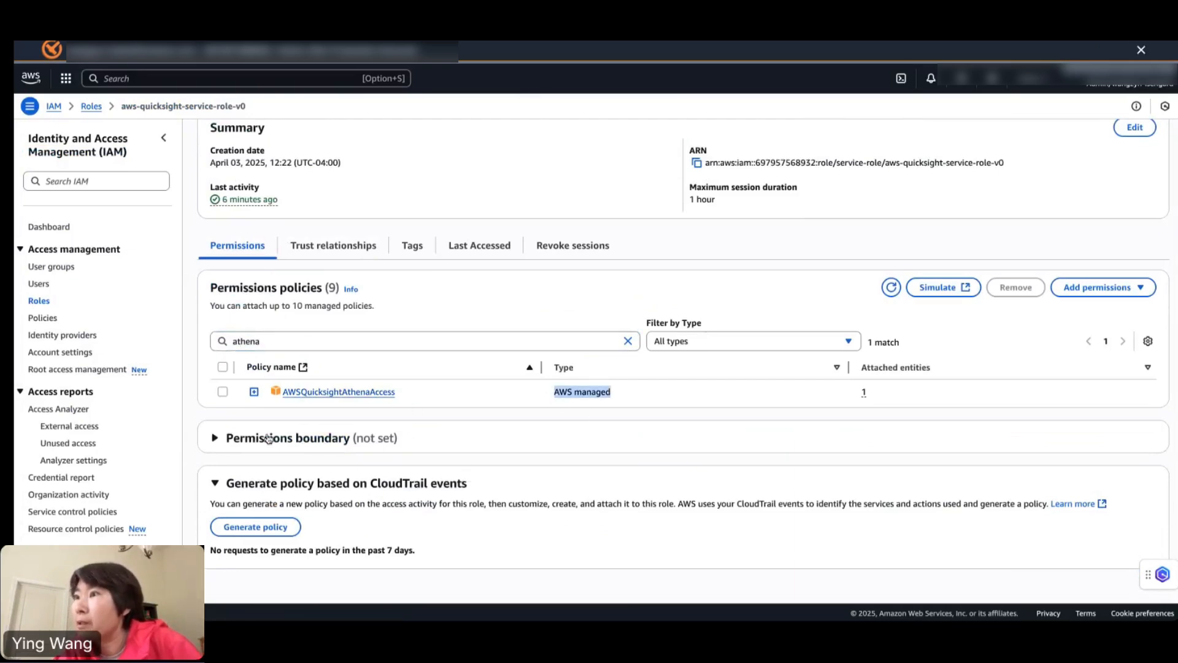
click(255, 396)
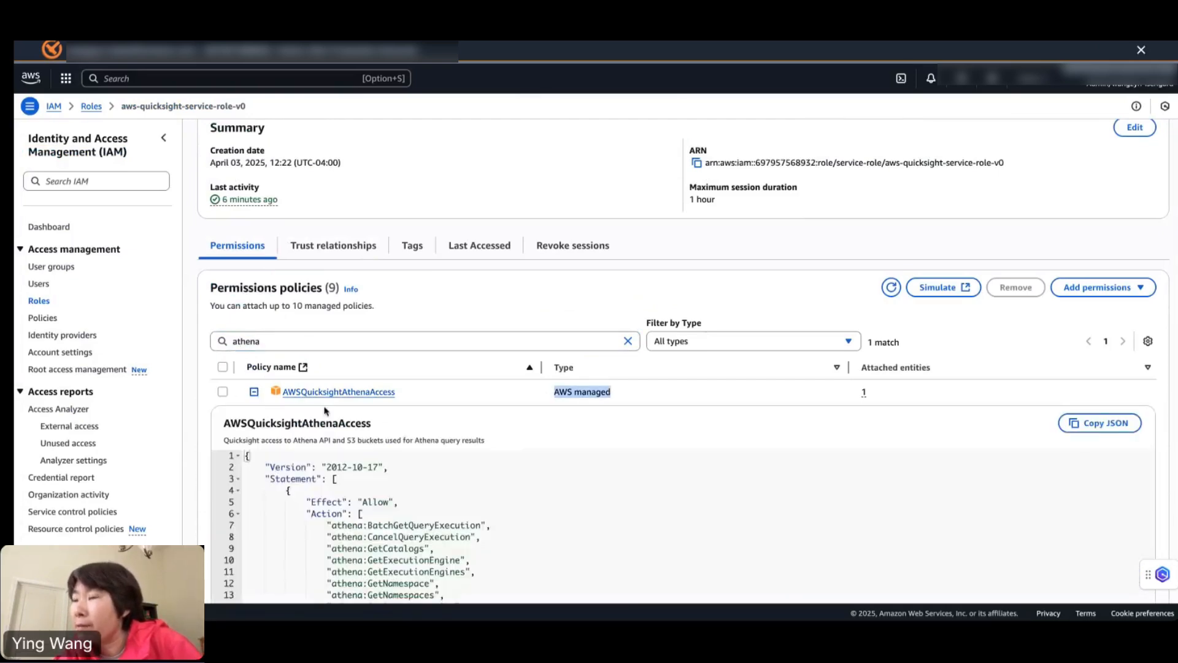
scroll(405, 413, down, 1)
scroll(404, 414, down, 2)
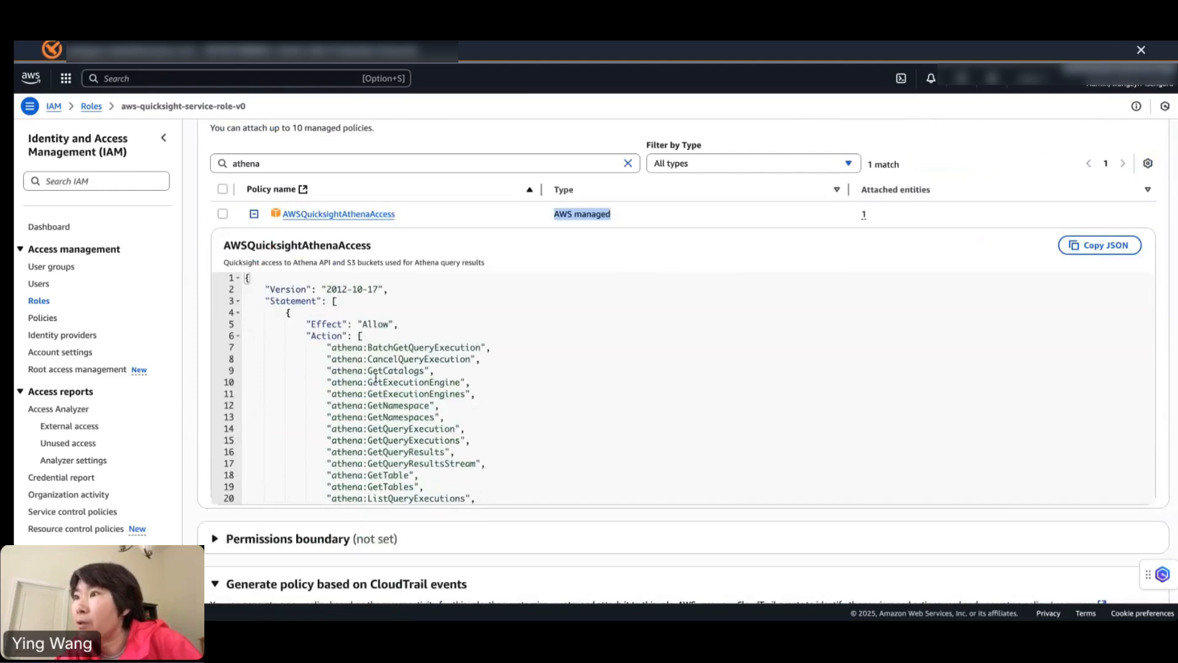
scroll(375, 379, down, 10)
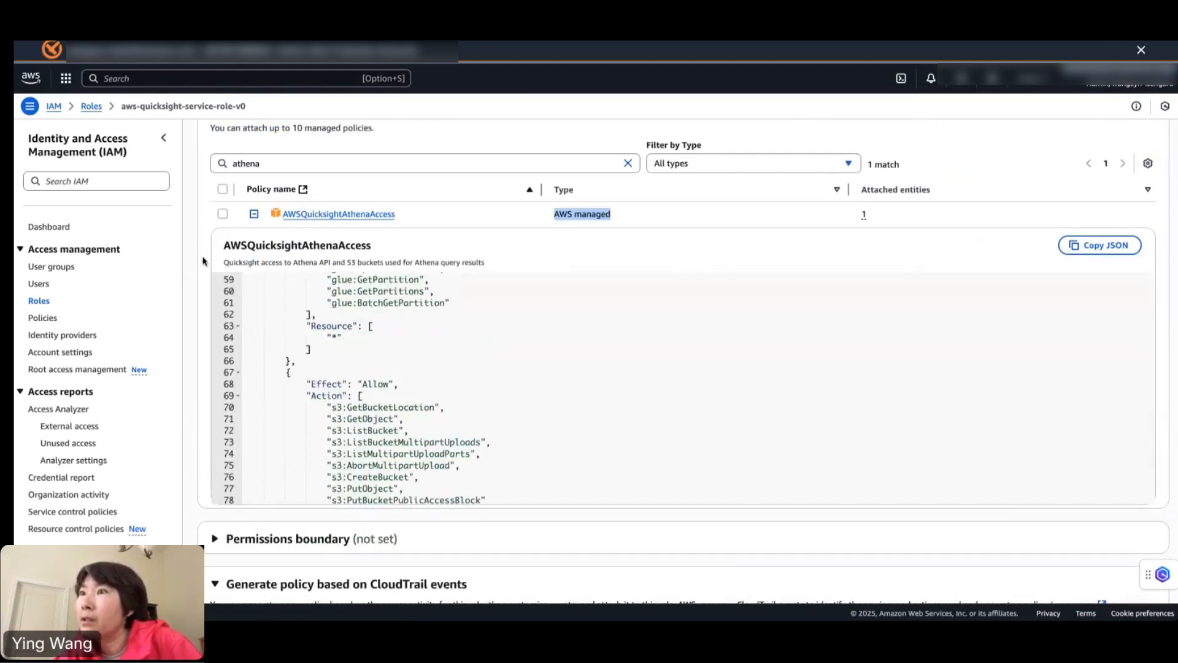
scroll(323, 375, up, 10)
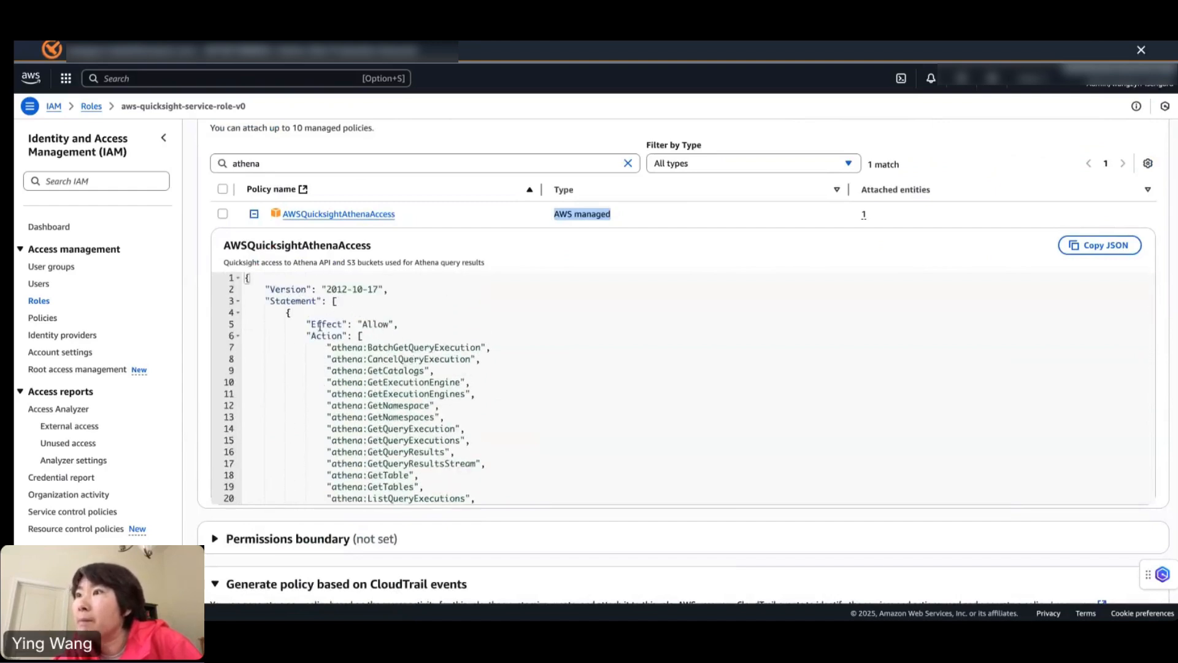
scroll(288, 376, down, 5)
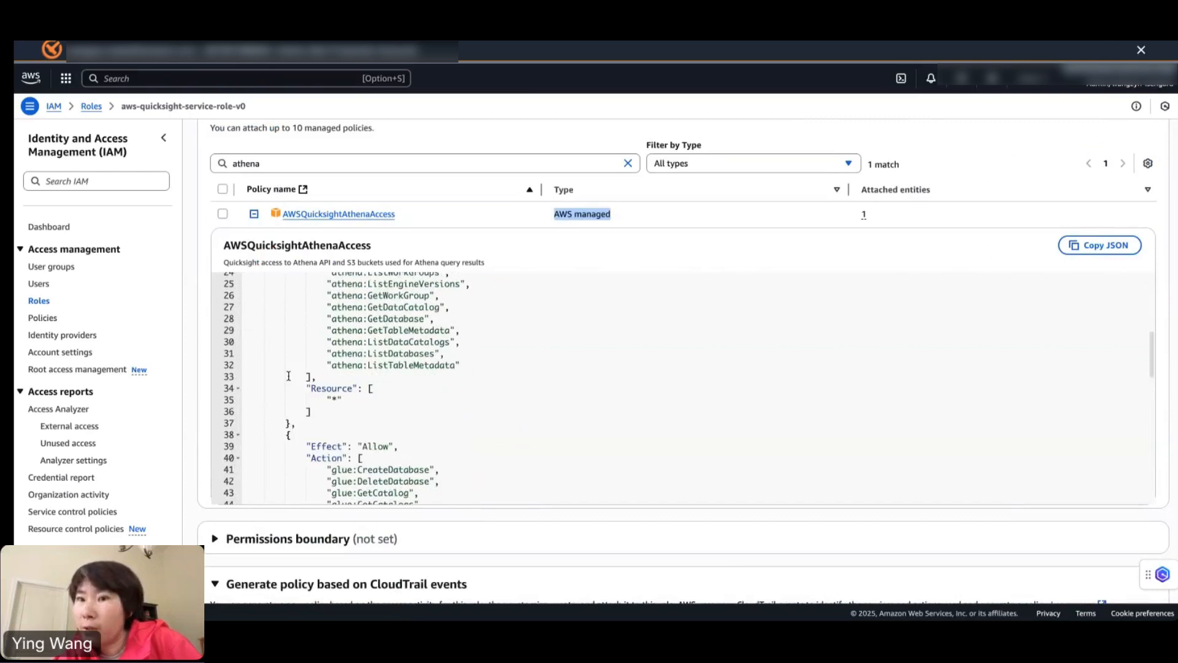
scroll(288, 375, down, 4)
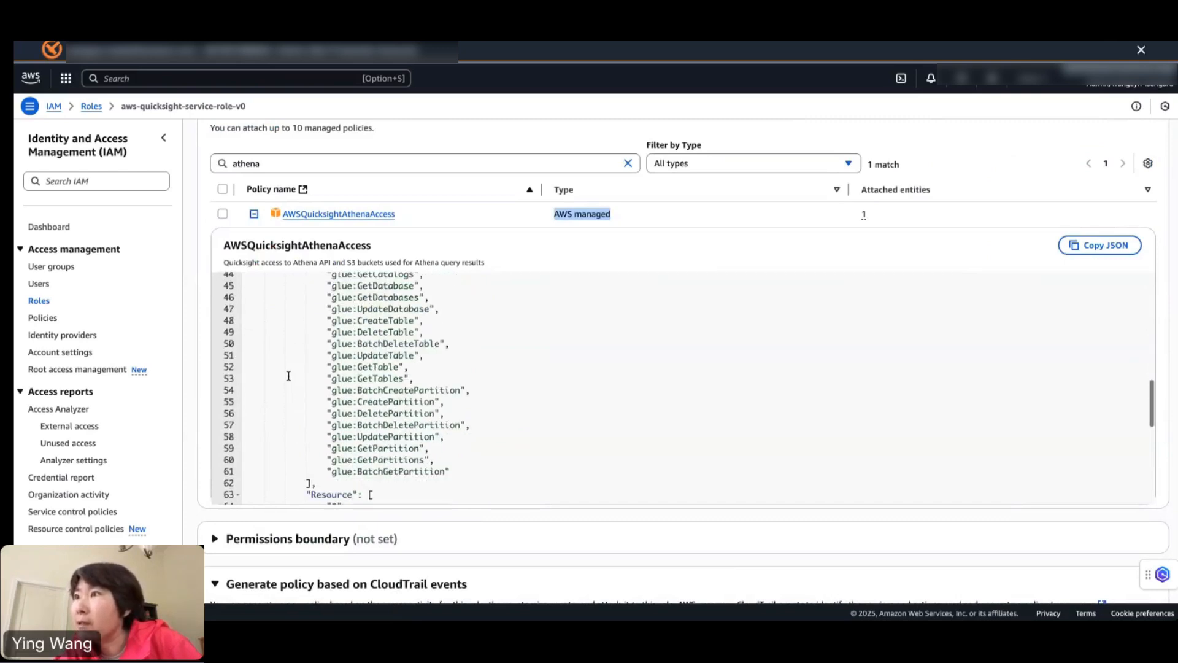
scroll(289, 376, down, 3)
scroll(288, 376, down, 1)
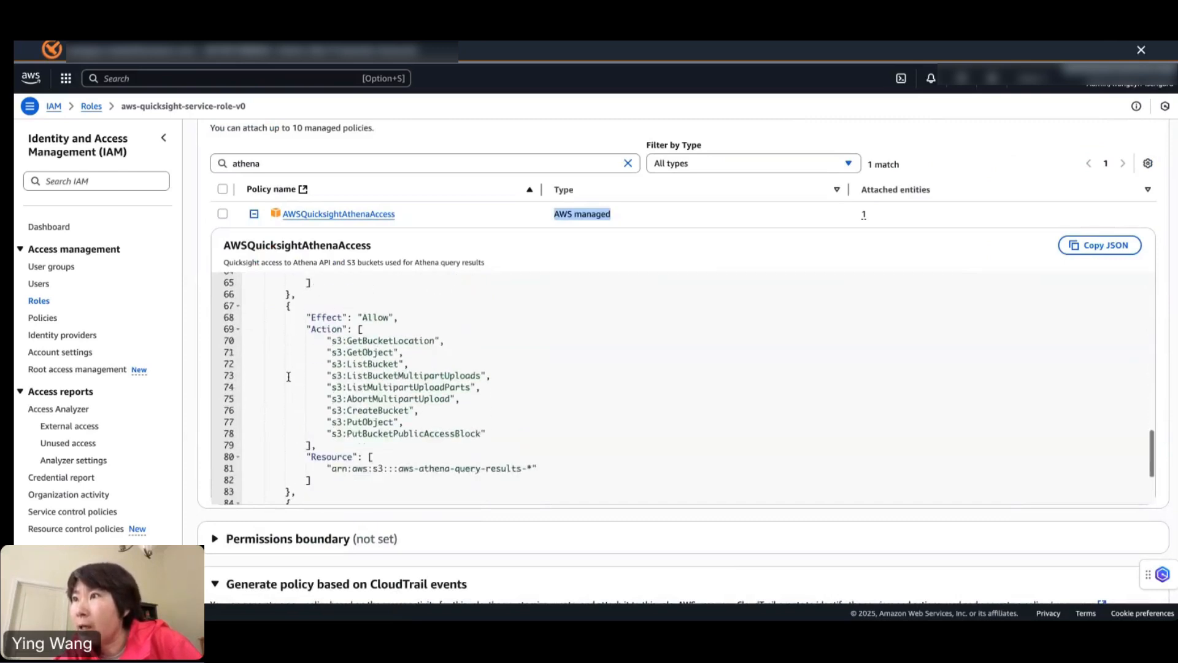
scroll(288, 376, down, 2)
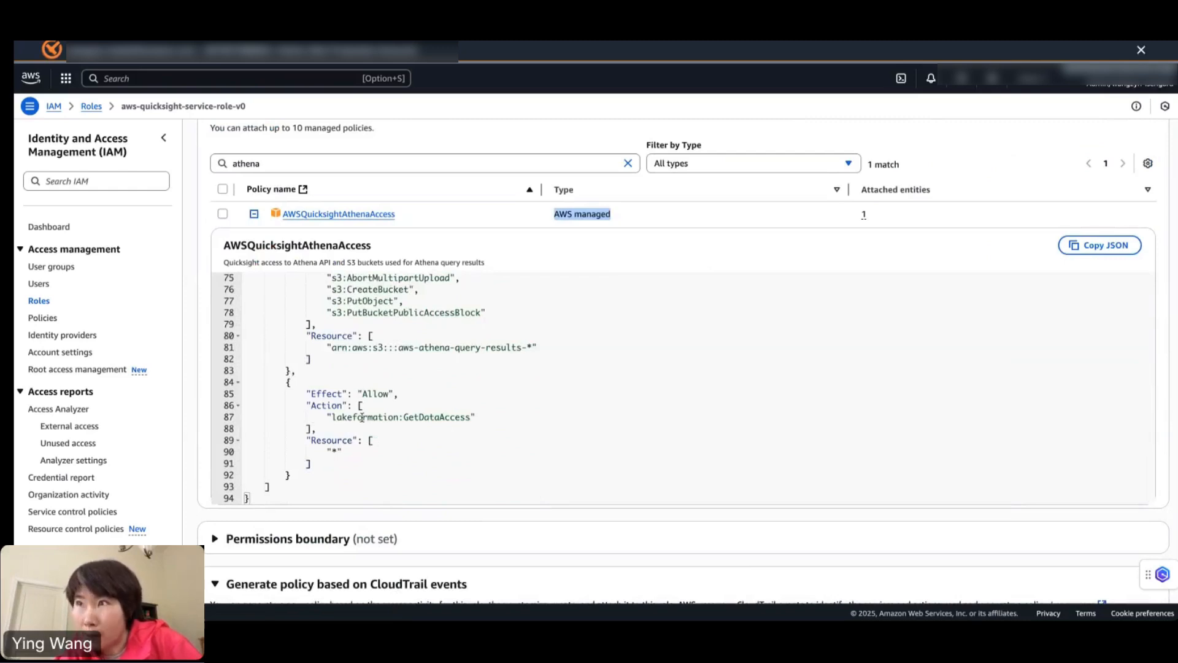
Return to the IAM roles list, search for "admin" and open the QuickSightAdminConsole2025 role
click(38, 302)
click(254, 175)
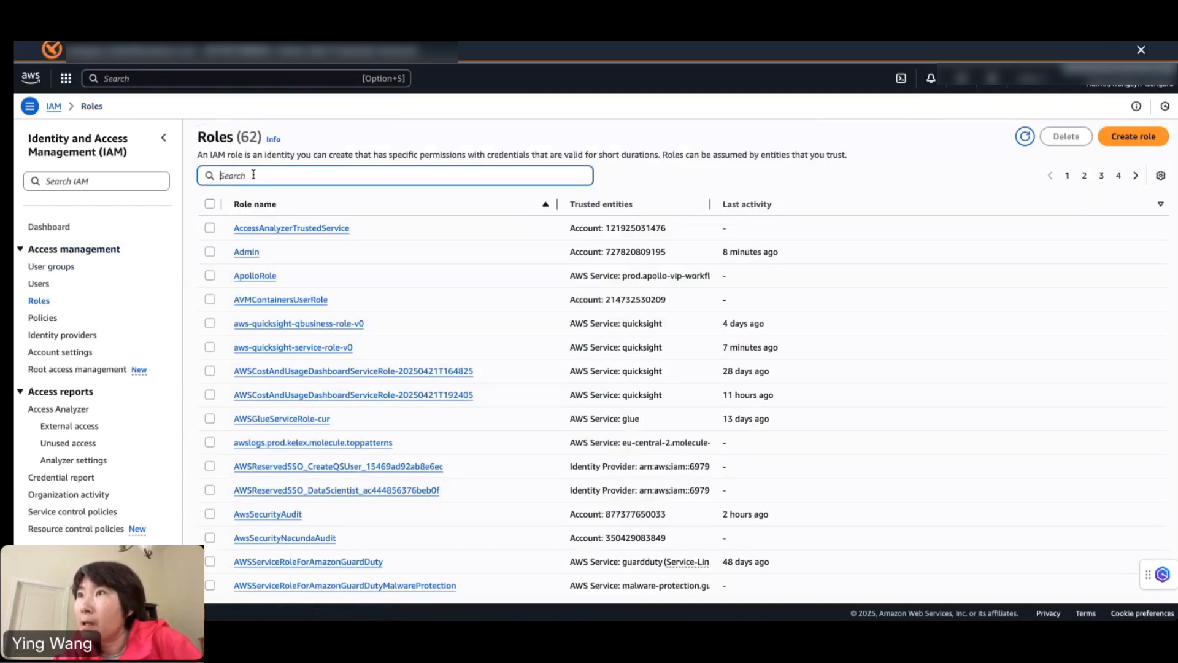
text(admin)
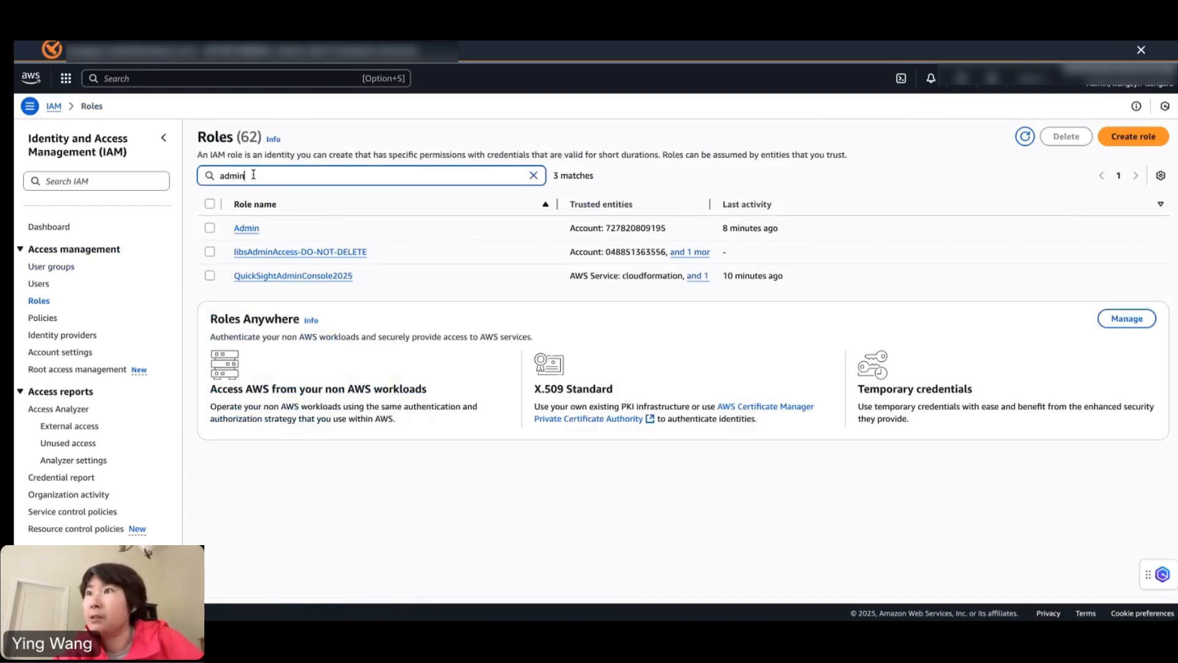
click(309, 276)
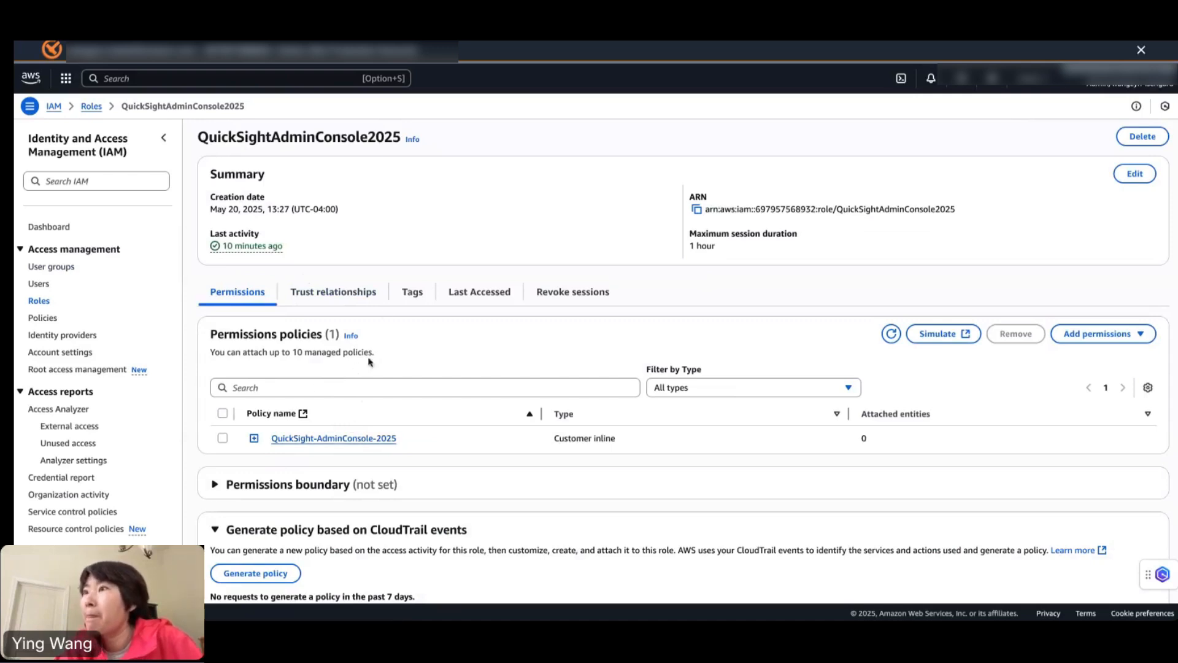
Expand the QuickSight-AdminConsole-2025 inline policy in the role's permissions and examine its allowed actions
click(345, 302)
click(245, 297)
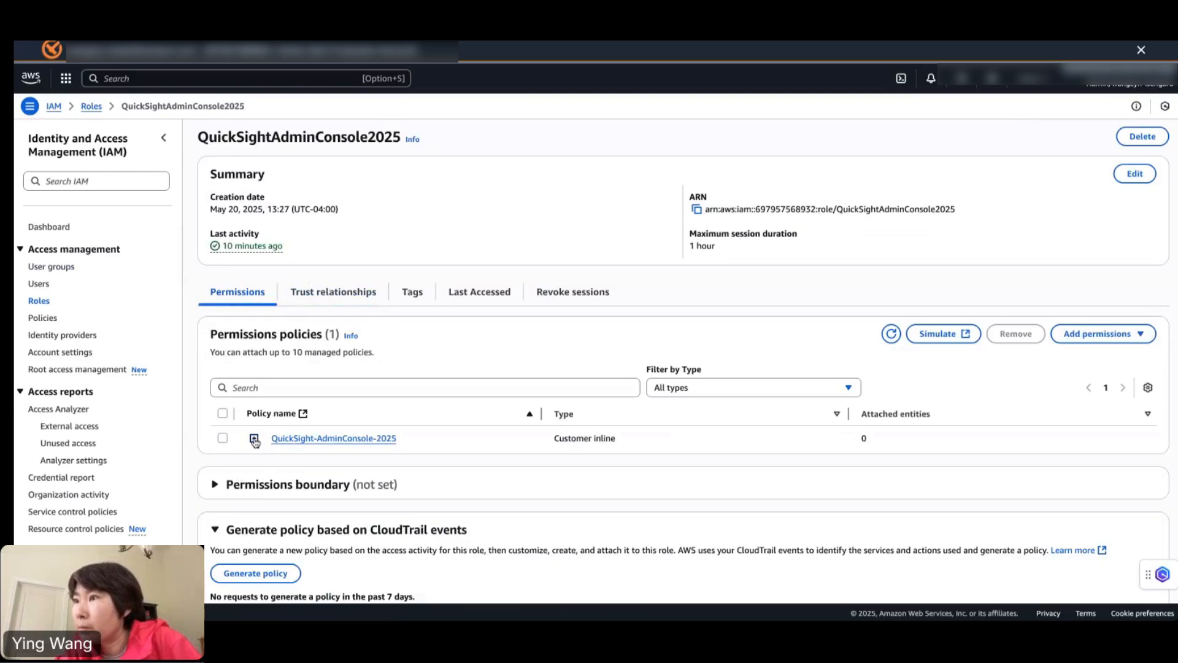
click(254, 440)
scroll(464, 473, down, 2)
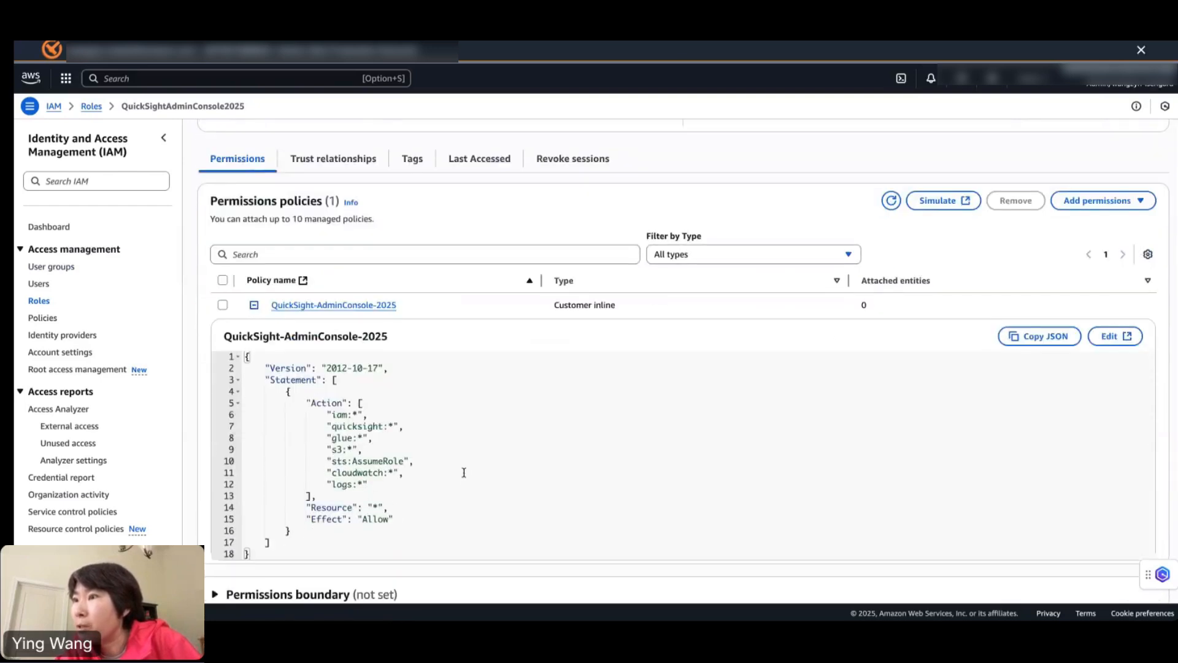
Find AWS Lake Formation by searching the services for "lake" and open the admin-console-2025 database
scroll(463, 472, up, 2)
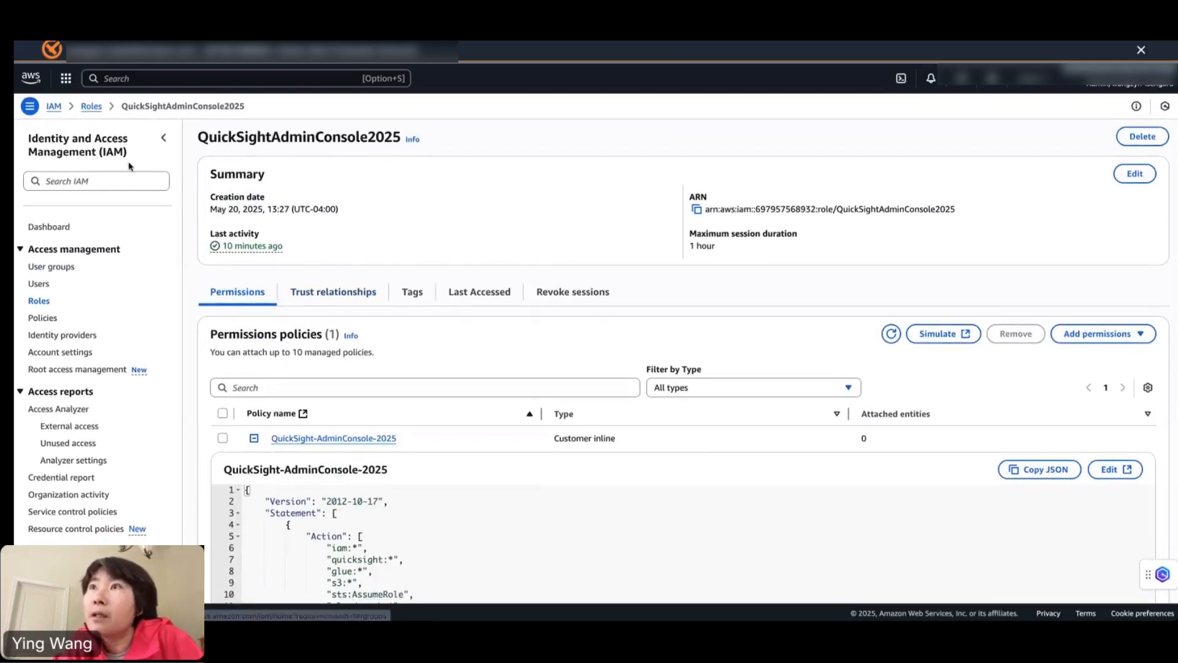
click(130, 78)
text(la)
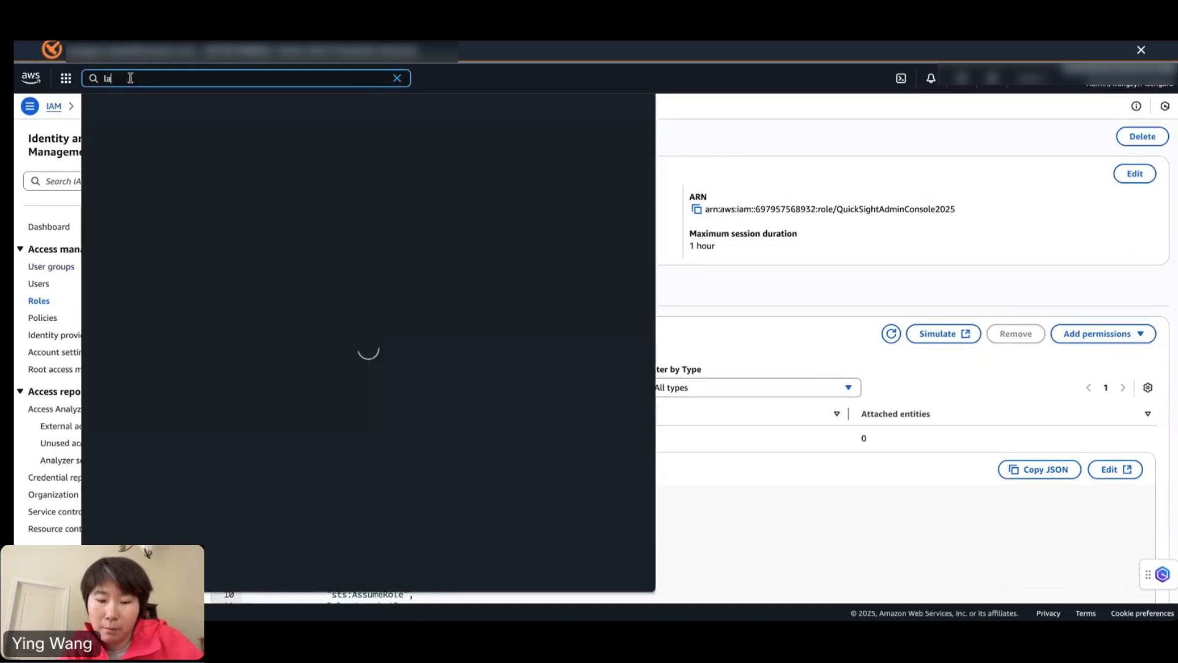
text(ke)
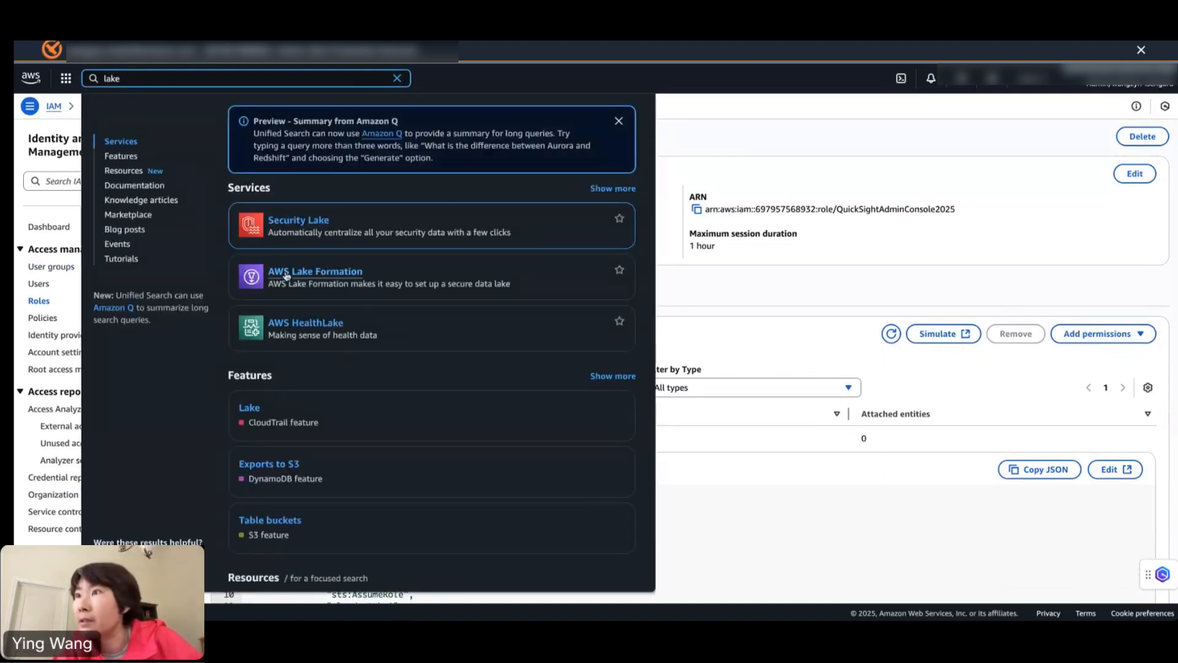
click(286, 274)
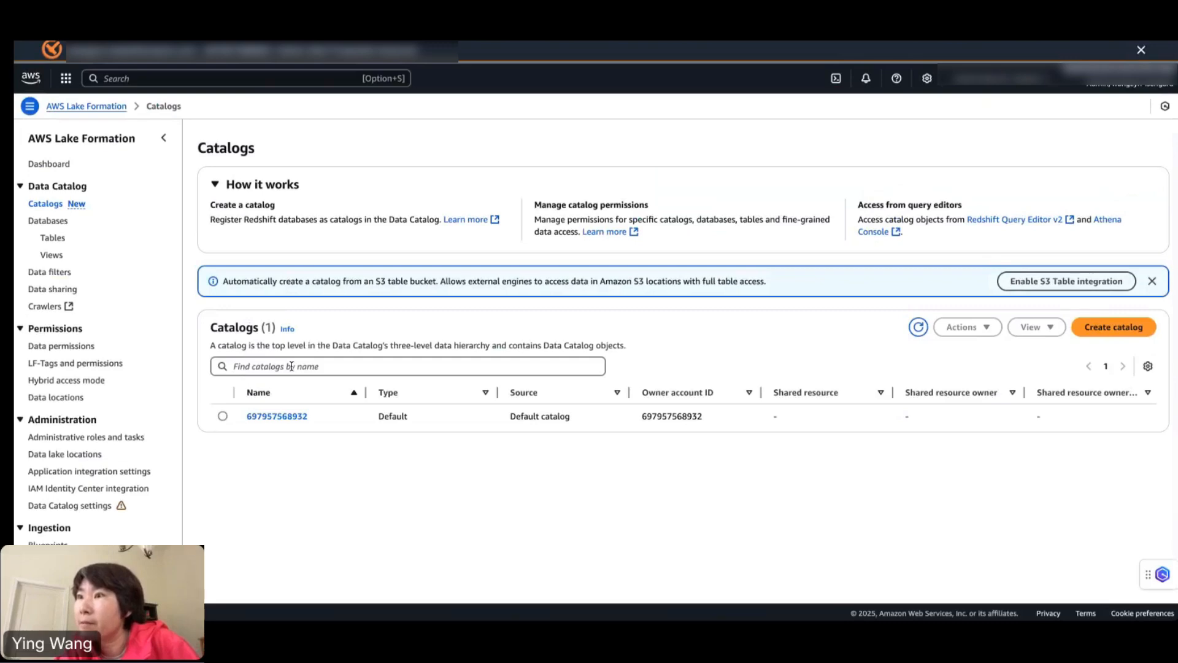
click(48, 222)
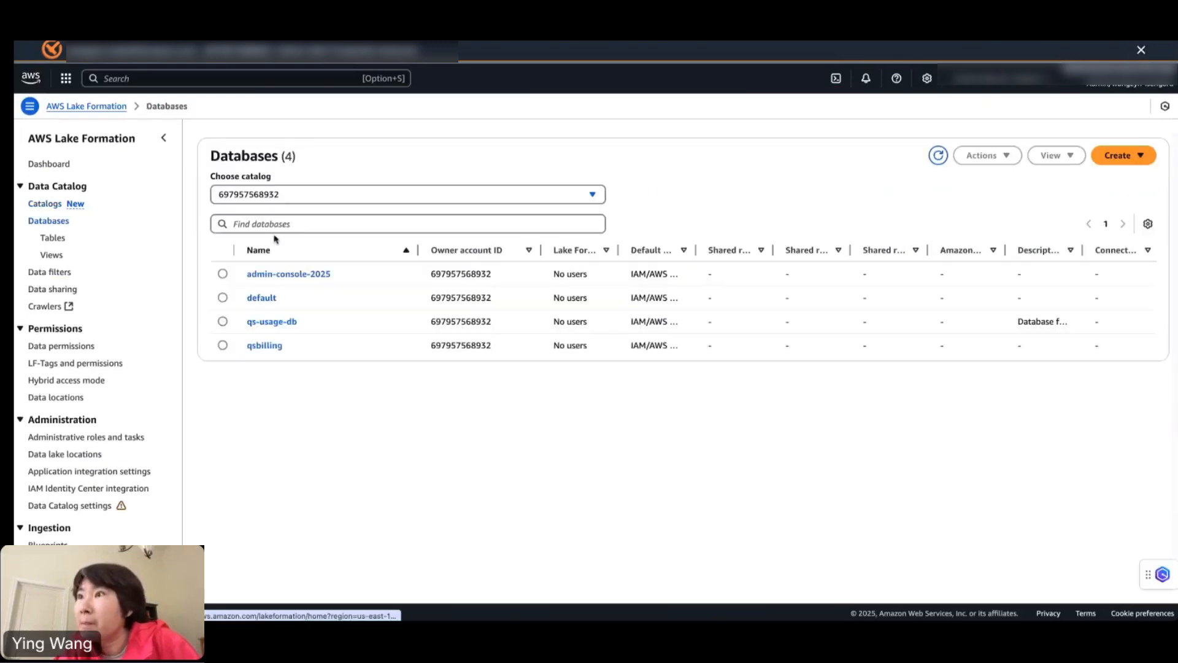
click(289, 274)
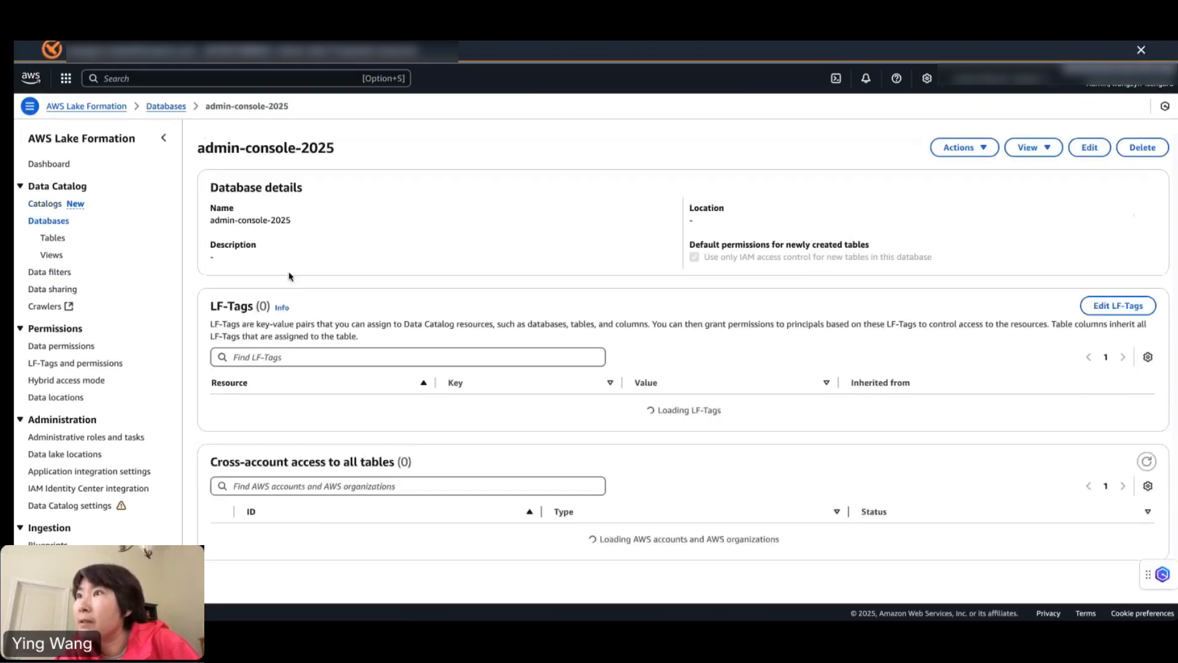
Start a permissions grant on the admin-console-2025 database and add the QuickSightAdminConsole2025 role as a principal
click(982, 149)
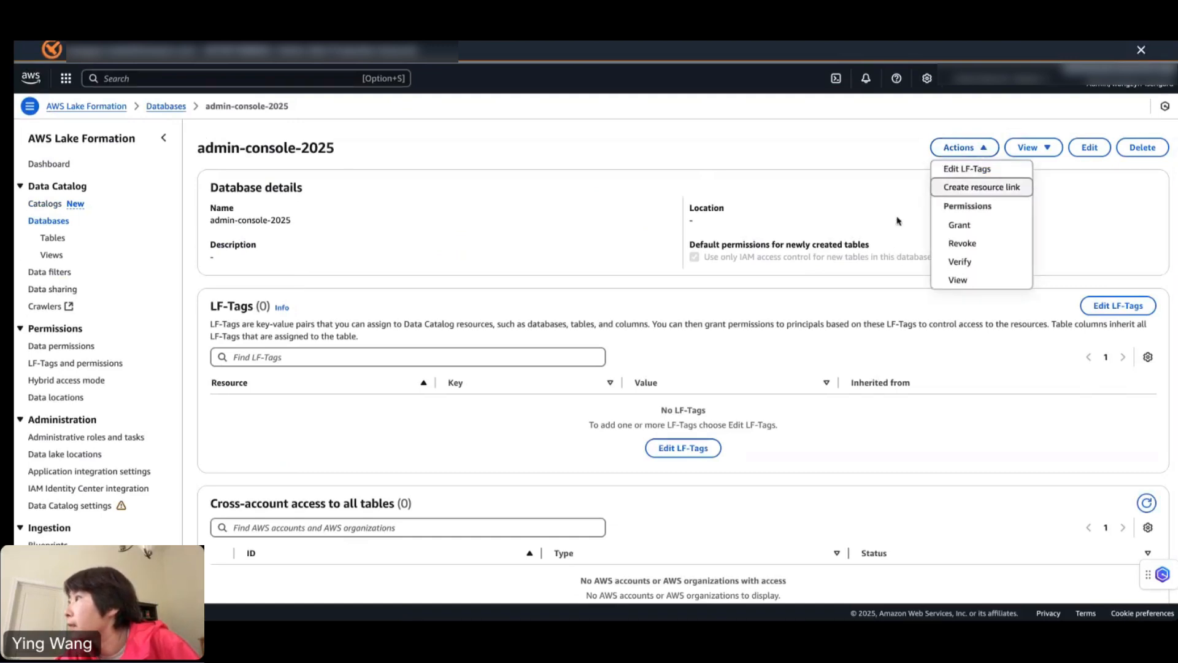
click(960, 226)
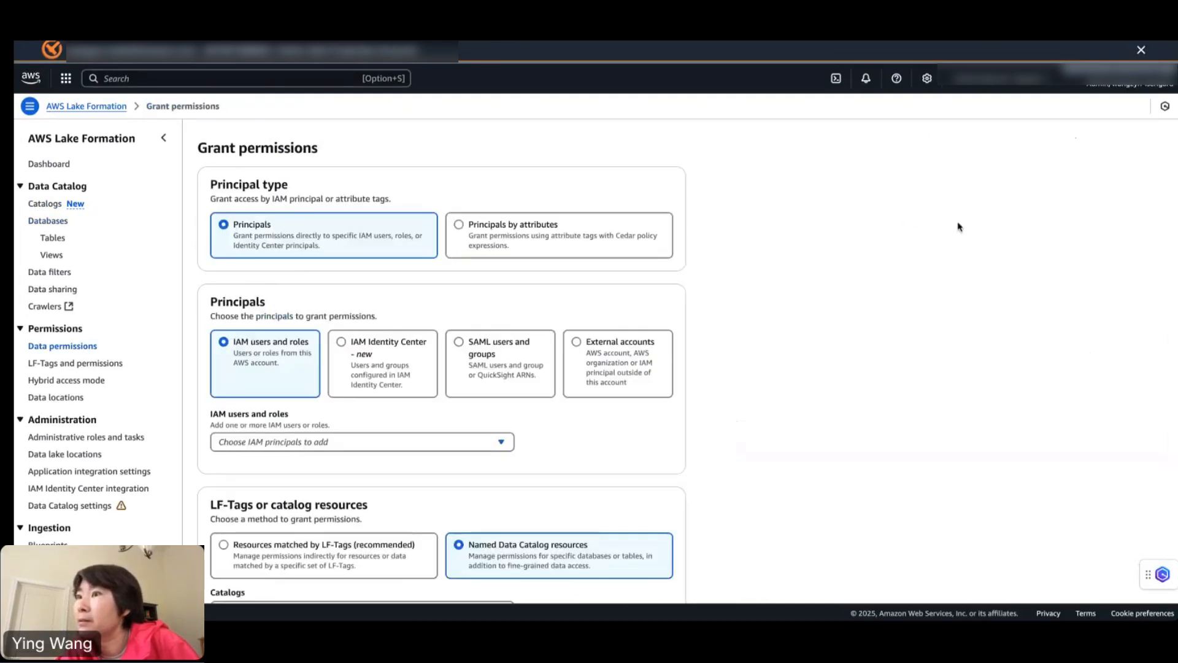
scroll(343, 457, down, 3)
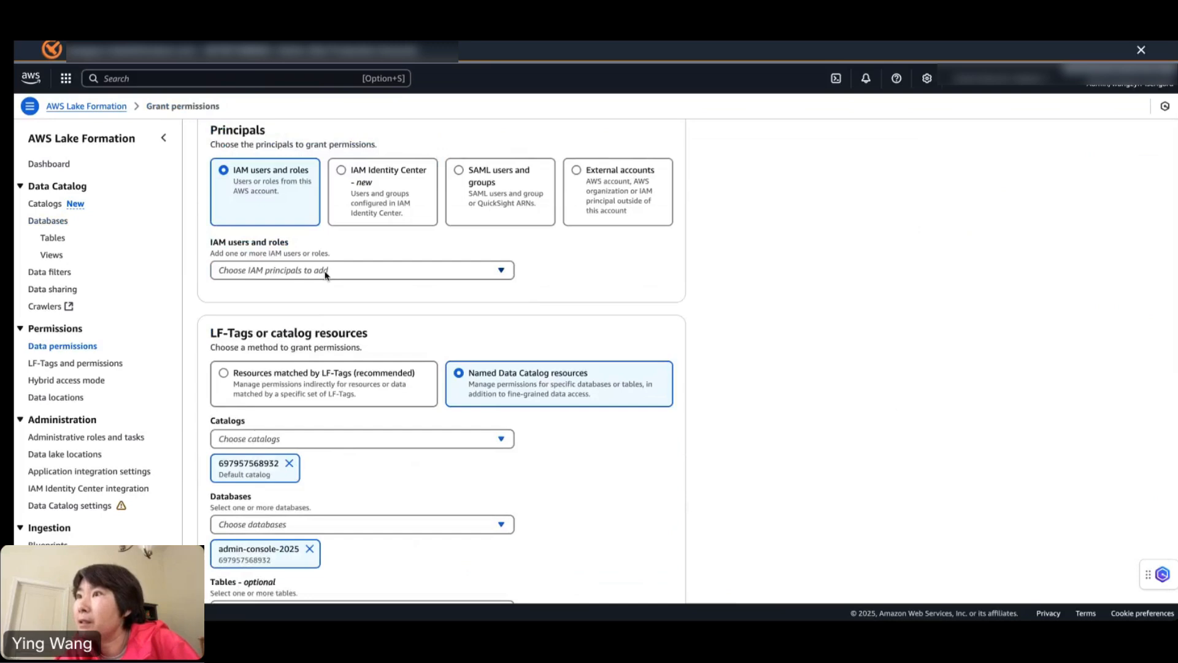
click(325, 275)
text(adm)
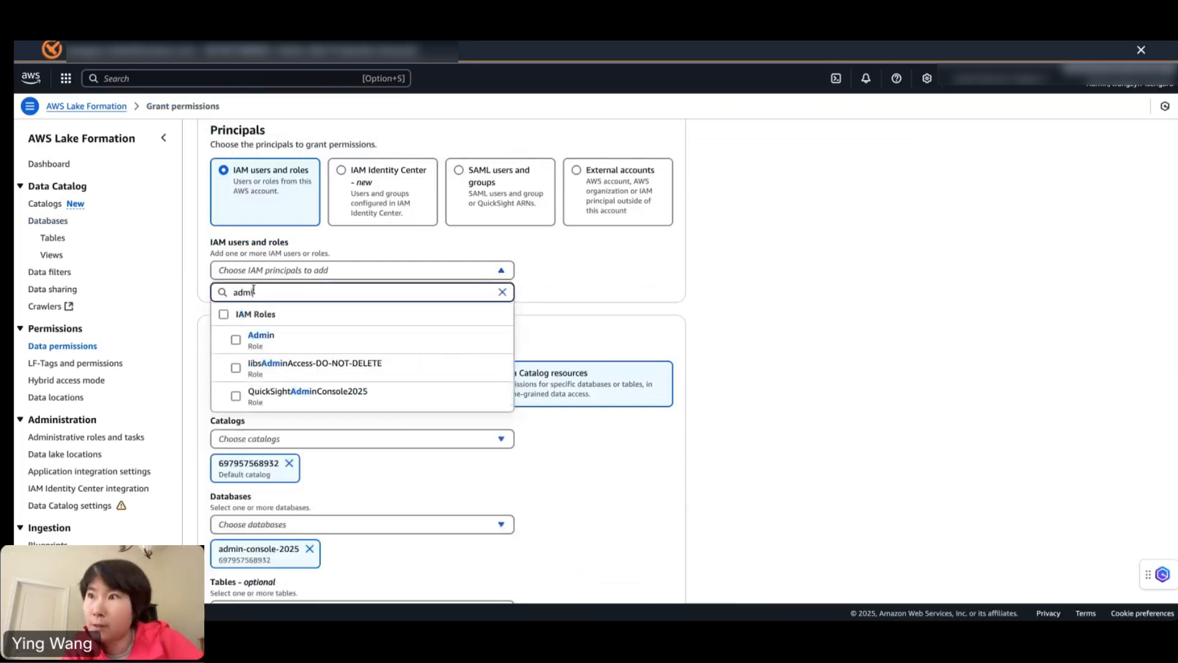
text(in)
click(235, 396)
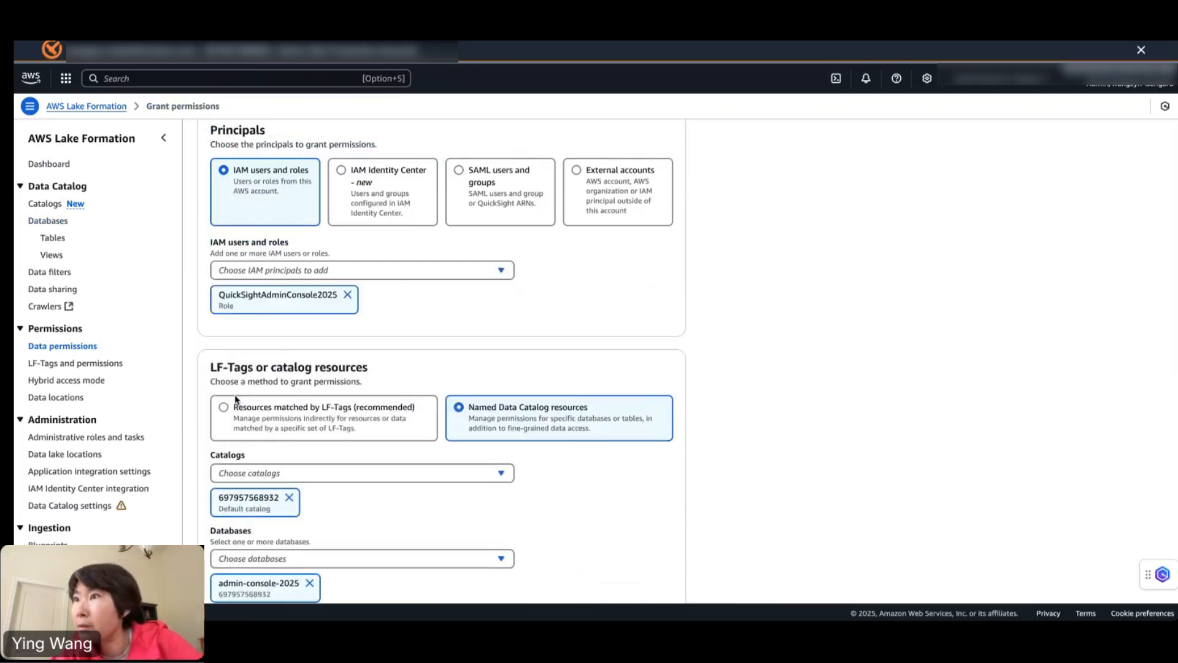
Add the aws-quicksight-service-role-v0 and aws-quicksight-qbusiness-role-v0 roles to the grant's IAM principals
click(248, 277)
click(244, 269)
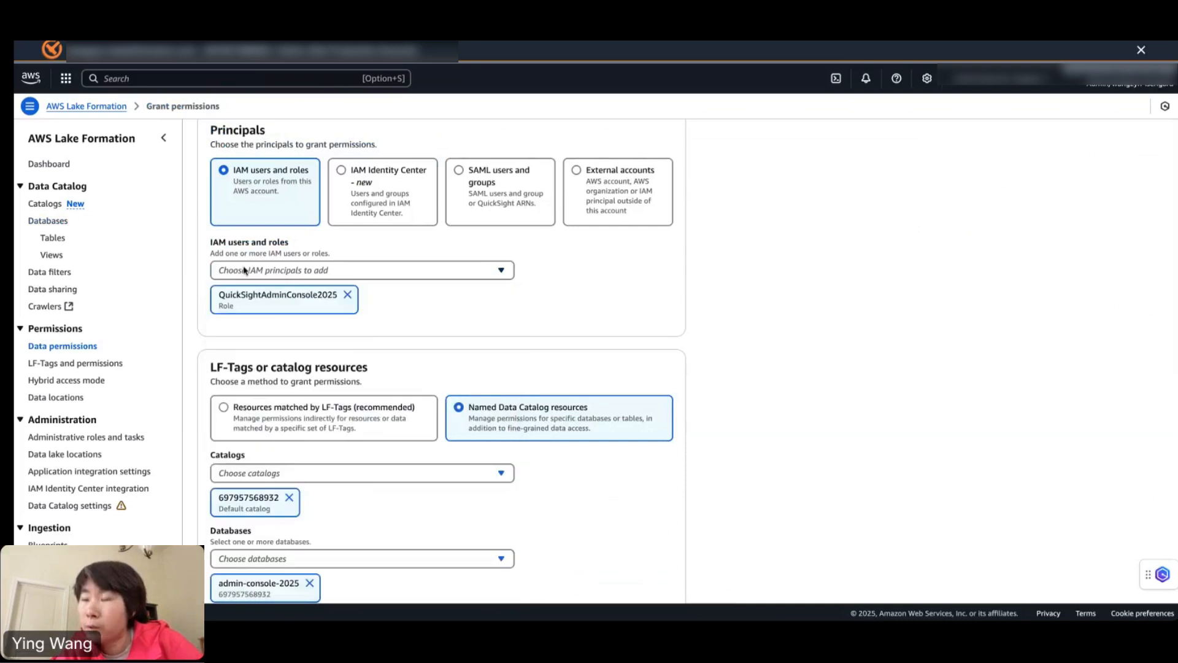
click(243, 270)
text(quic)
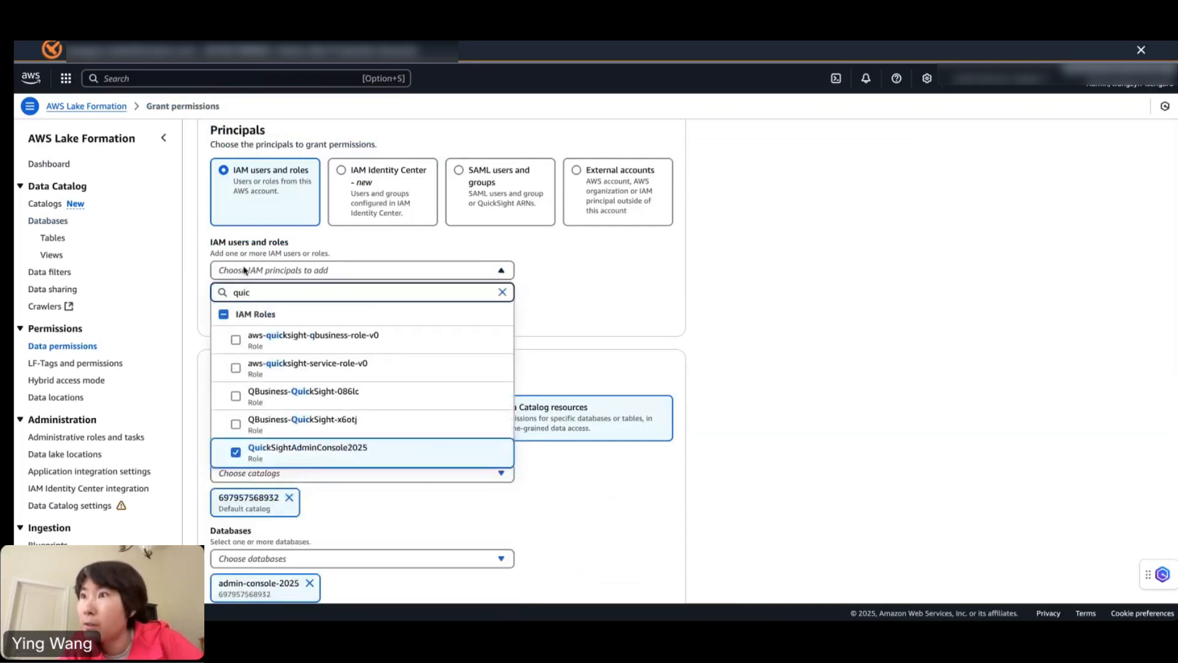
text(ksi)
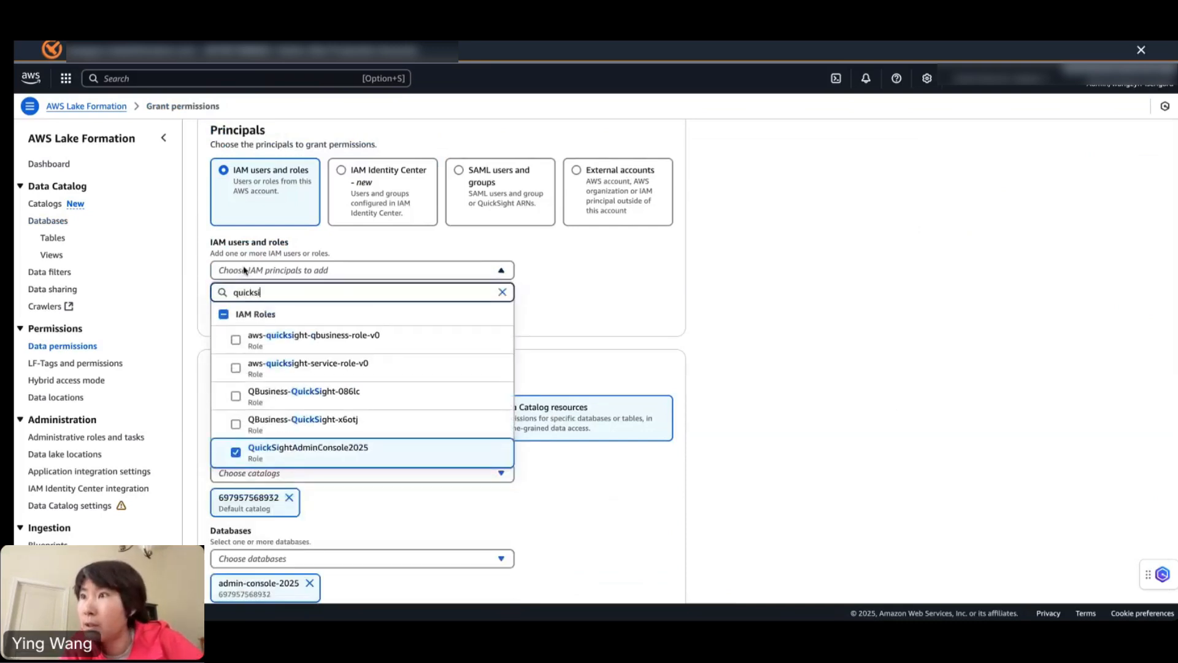
text(ght)
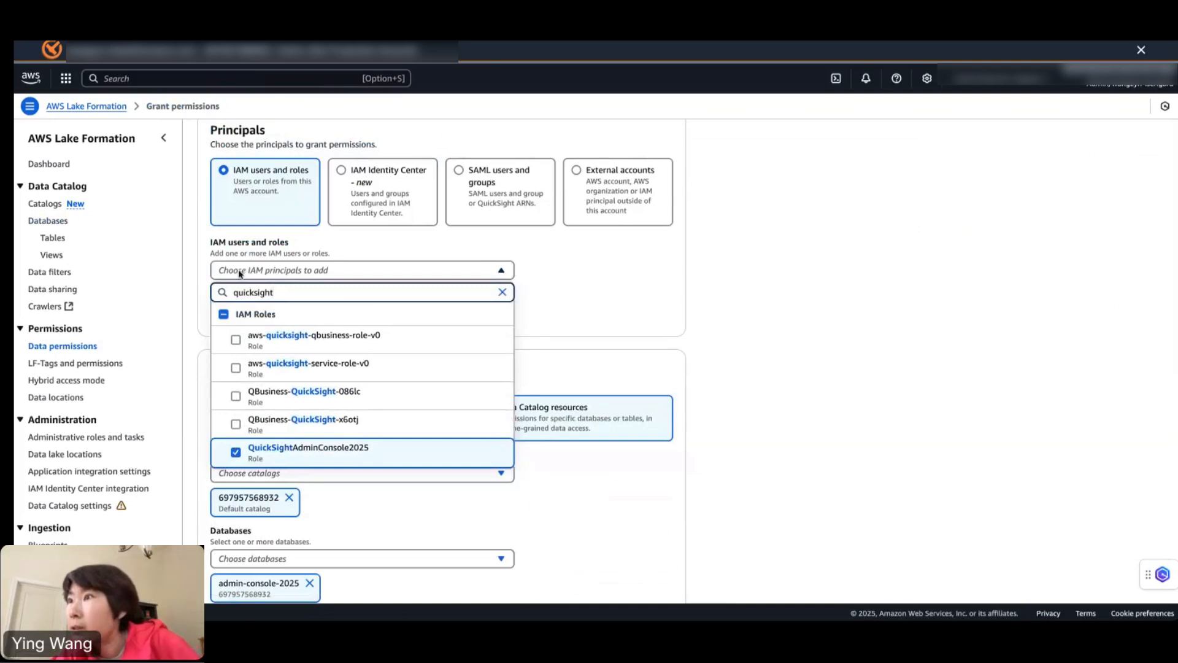
click(236, 367)
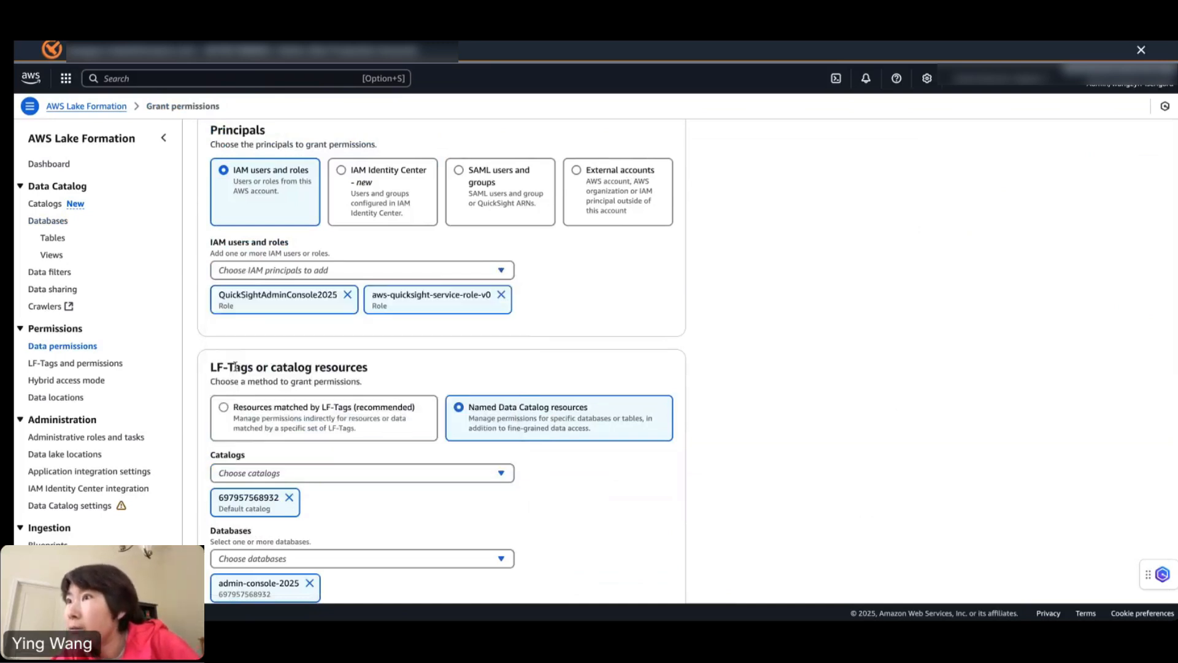
click(264, 270)
text(quicksig)
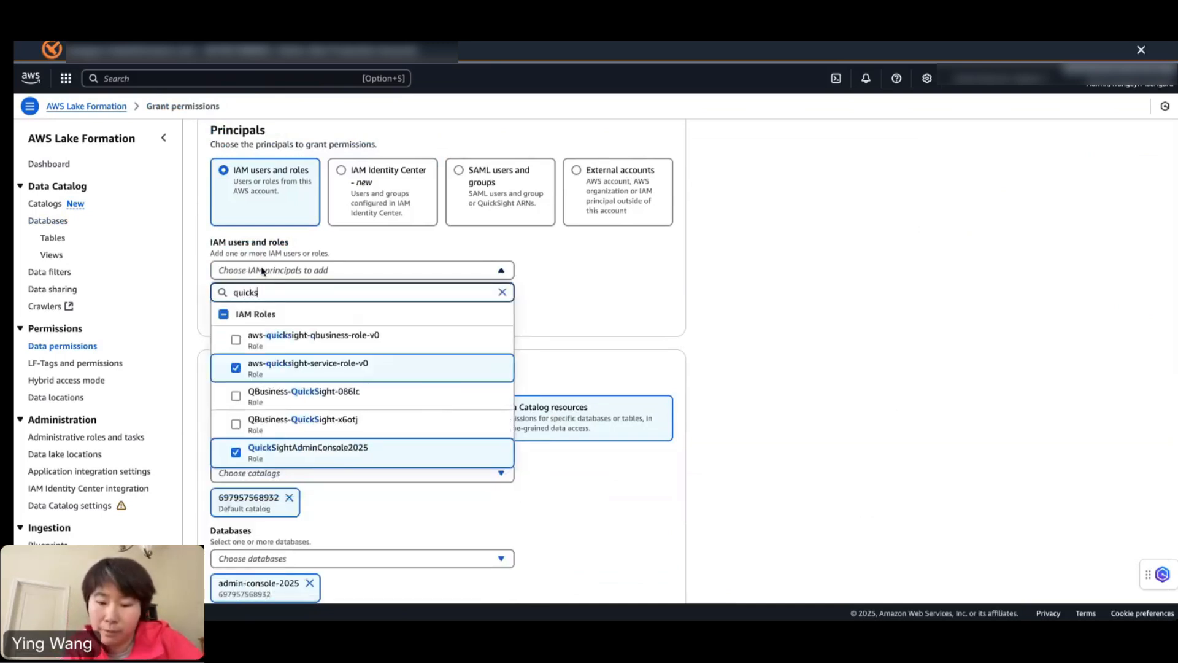
click(236, 341)
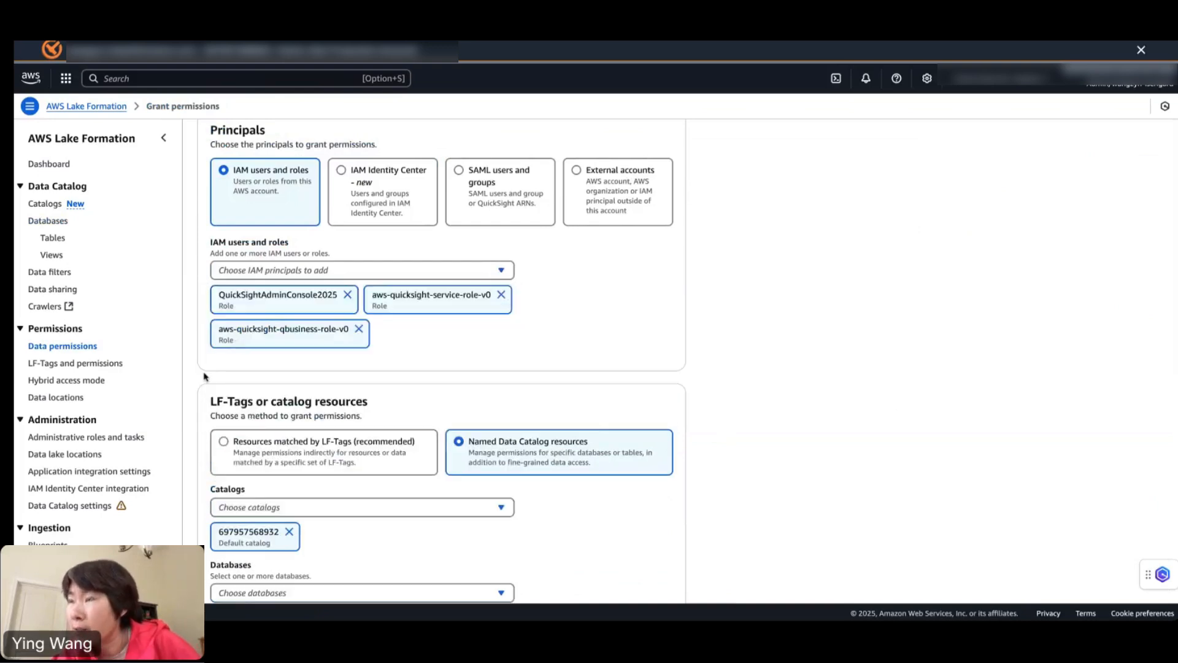
Apply the grant to all tables and allow Select and Describe as both table permissions and grantable permissions
scroll(181, 455, down, 5)
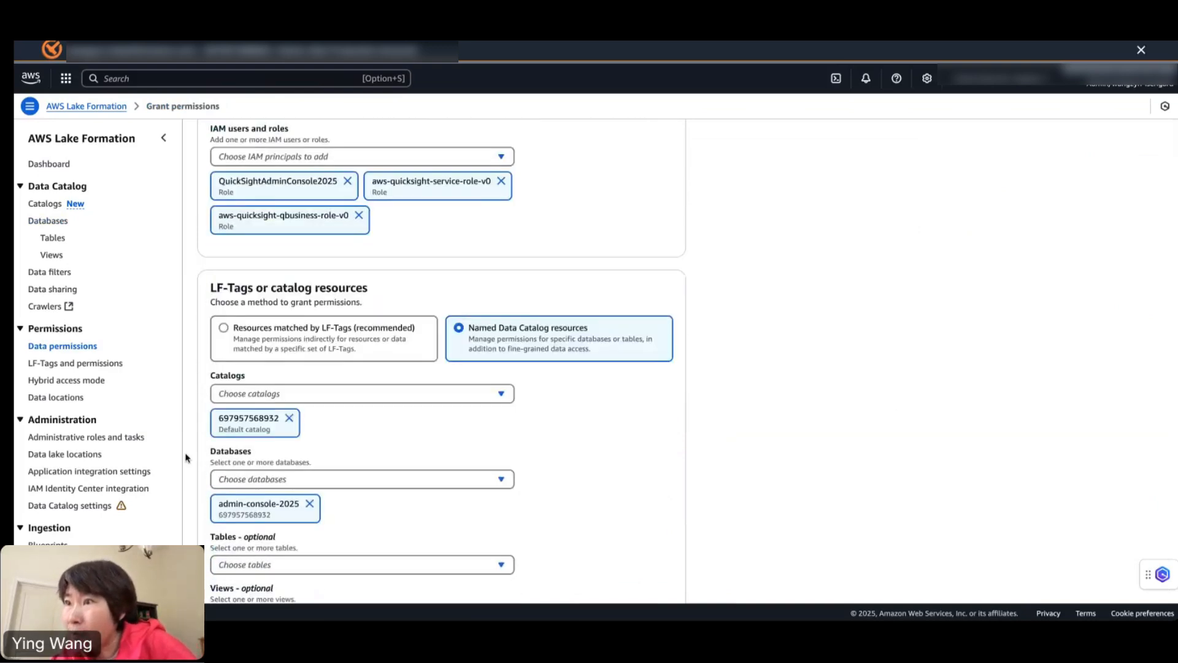
click(267, 393)
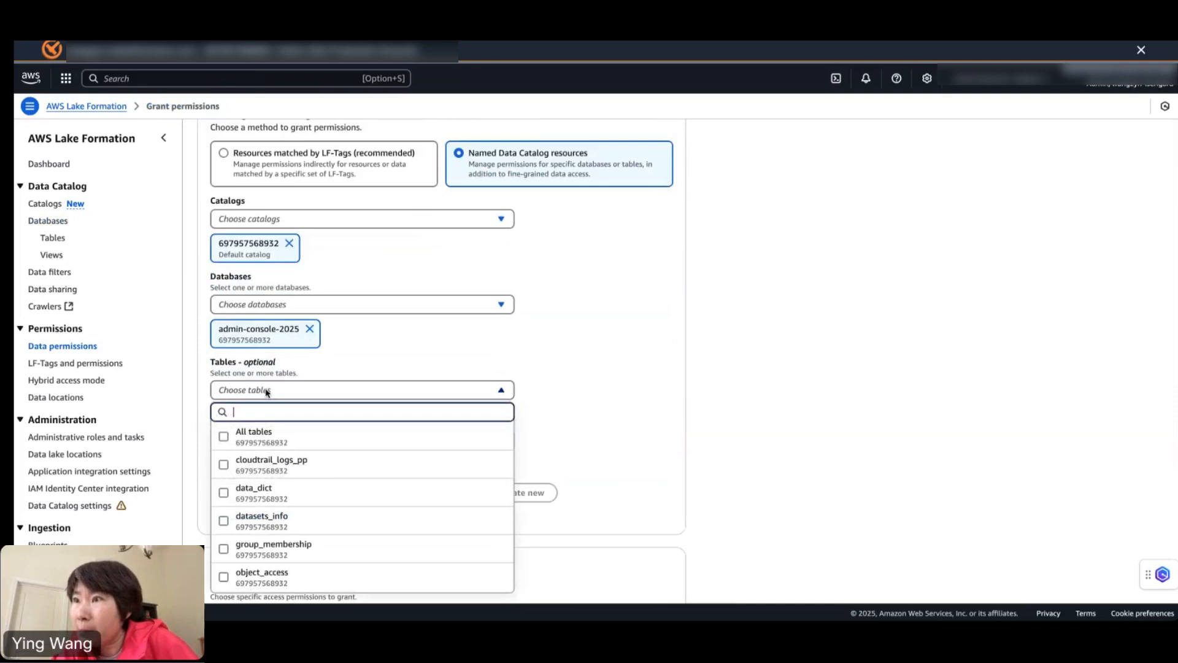
click(225, 435)
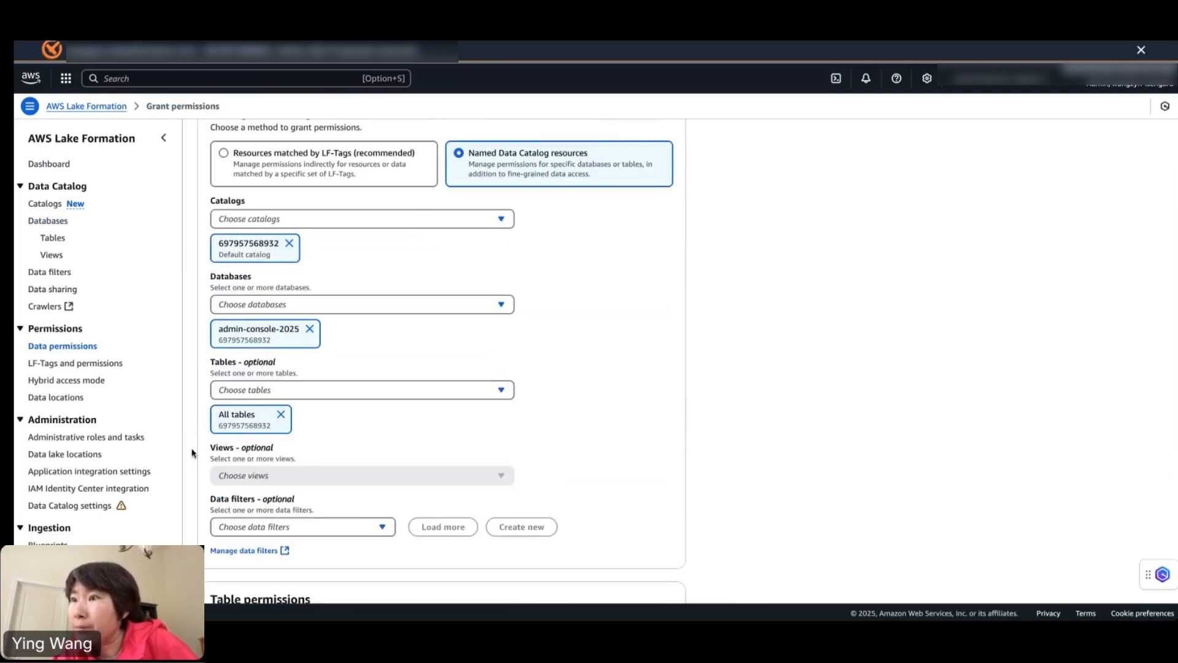
scroll(192, 453, down, 3)
scroll(192, 453, down, 4)
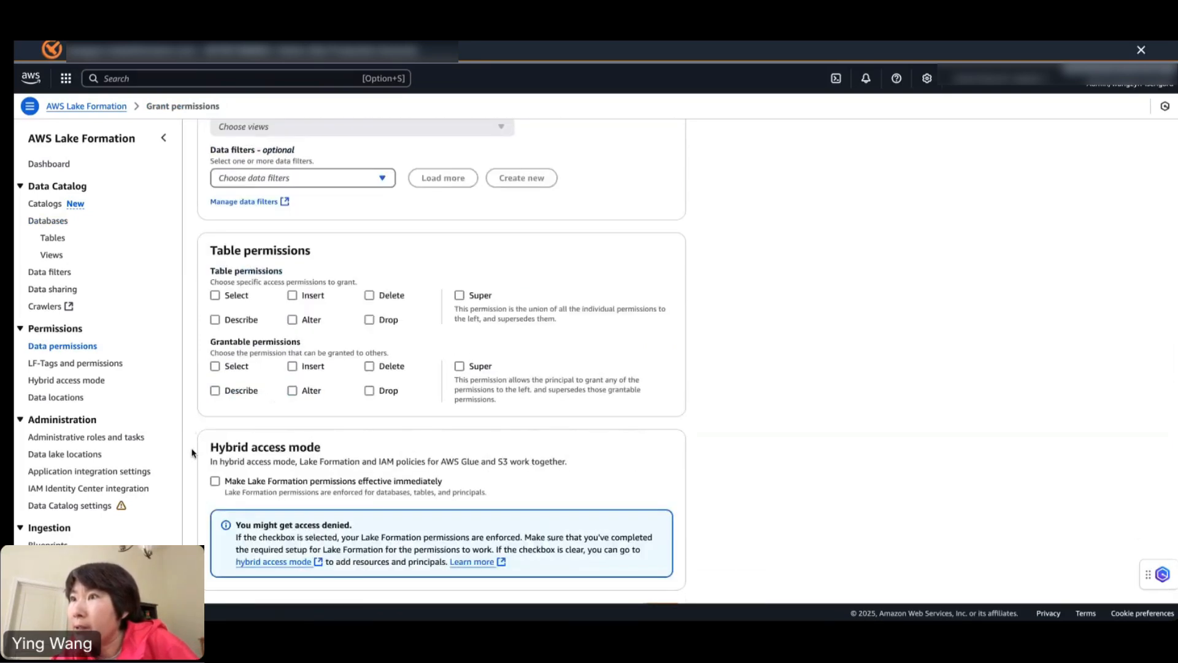
click(215, 296)
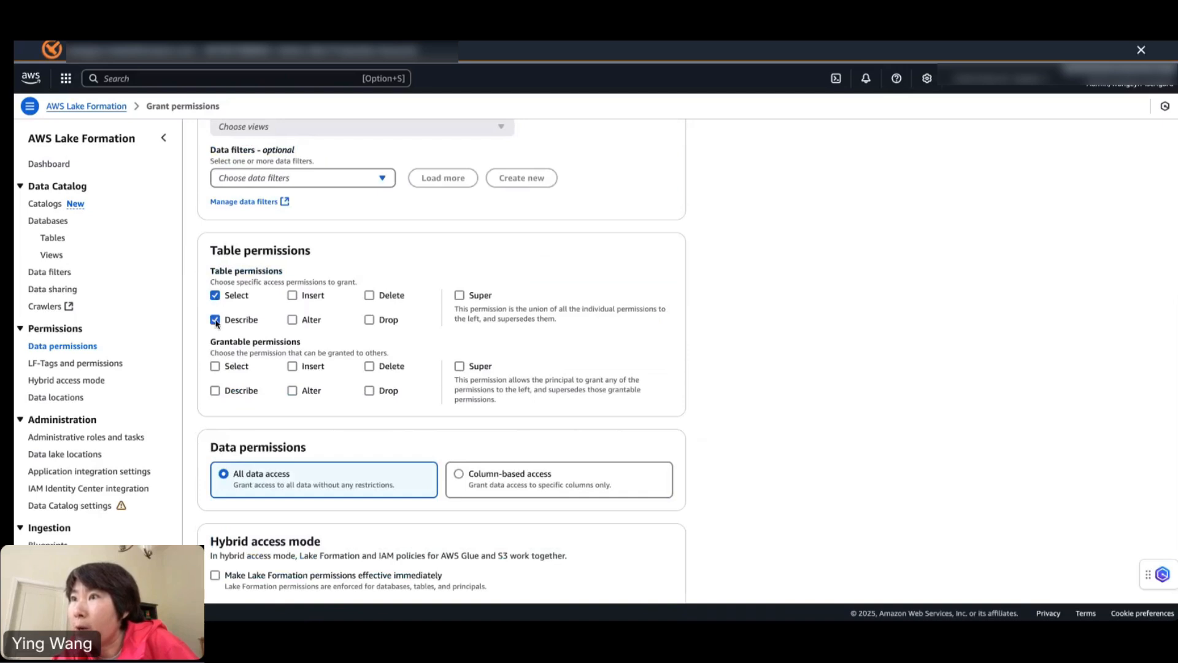
click(215, 367)
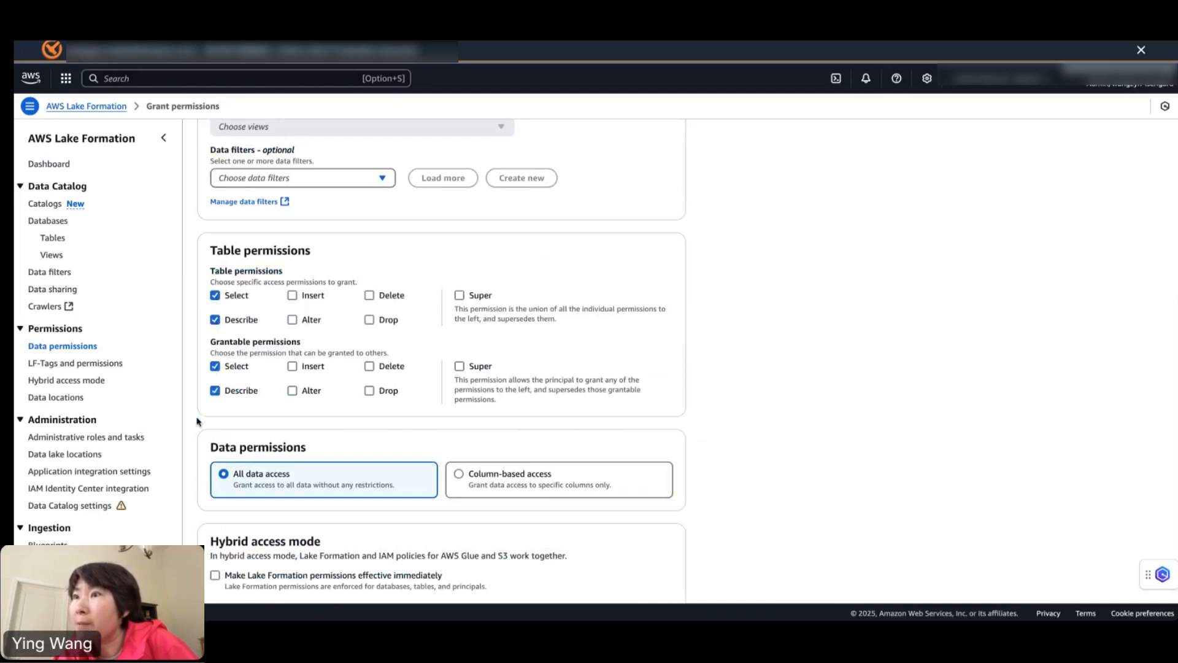
Review the chosen principals and resources, then grant the permissions with Lake Formation permissions made effective immediately
scroll(197, 421, up, 10)
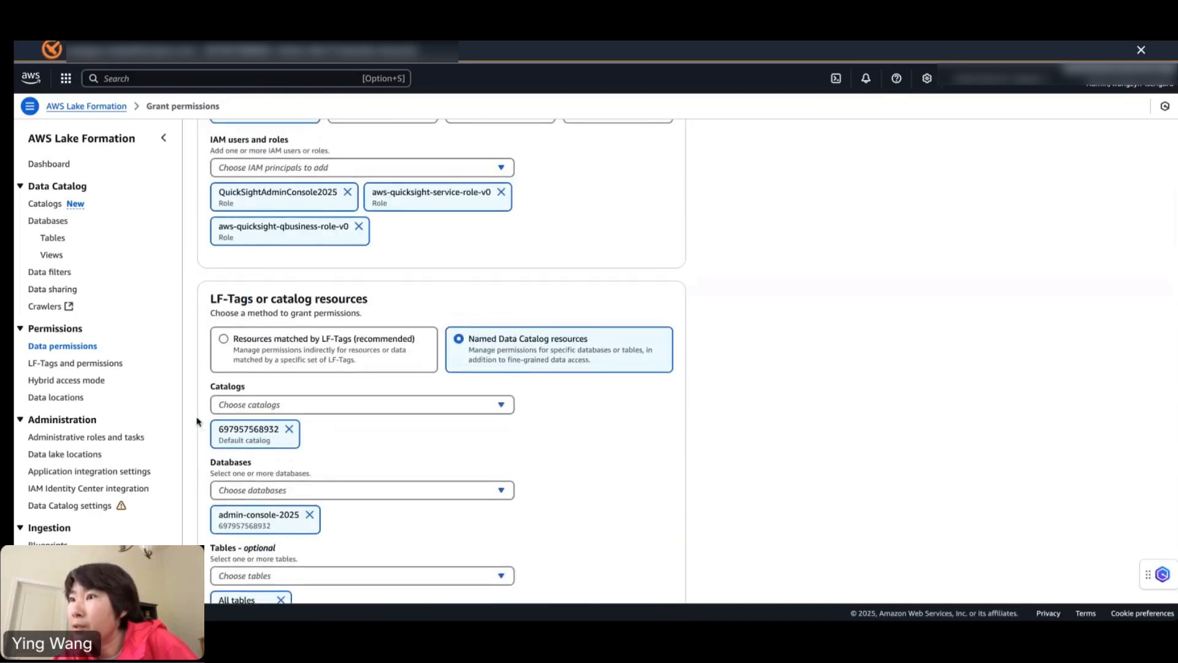
scroll(197, 420, up, 1)
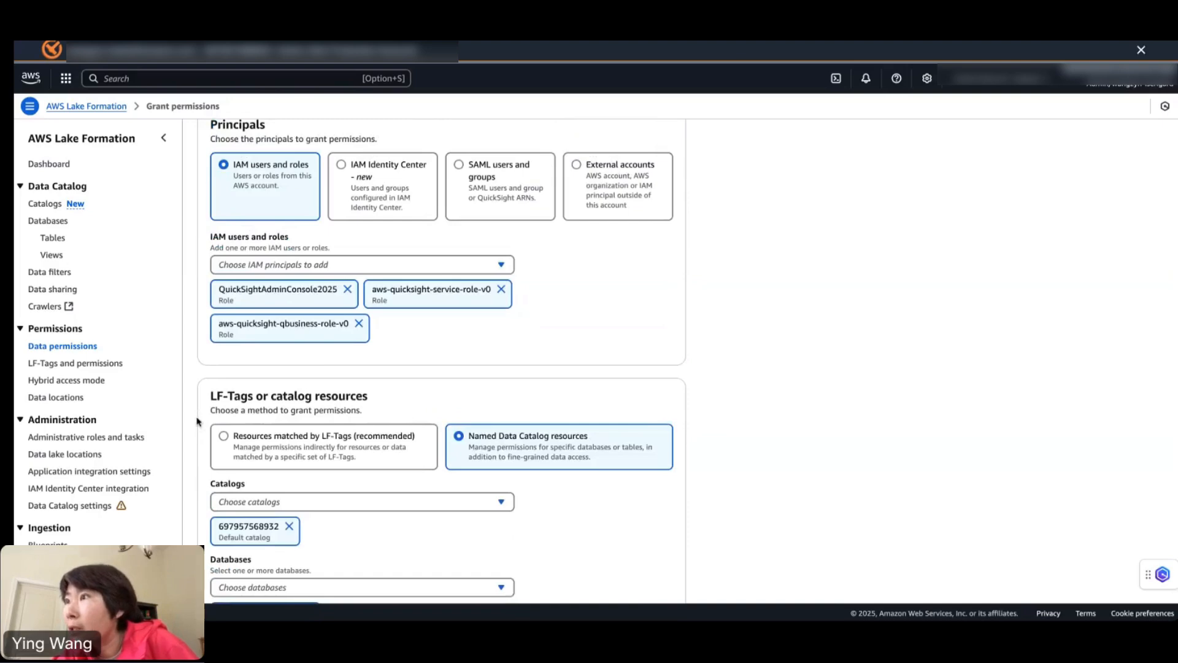
scroll(197, 420, down, 10)
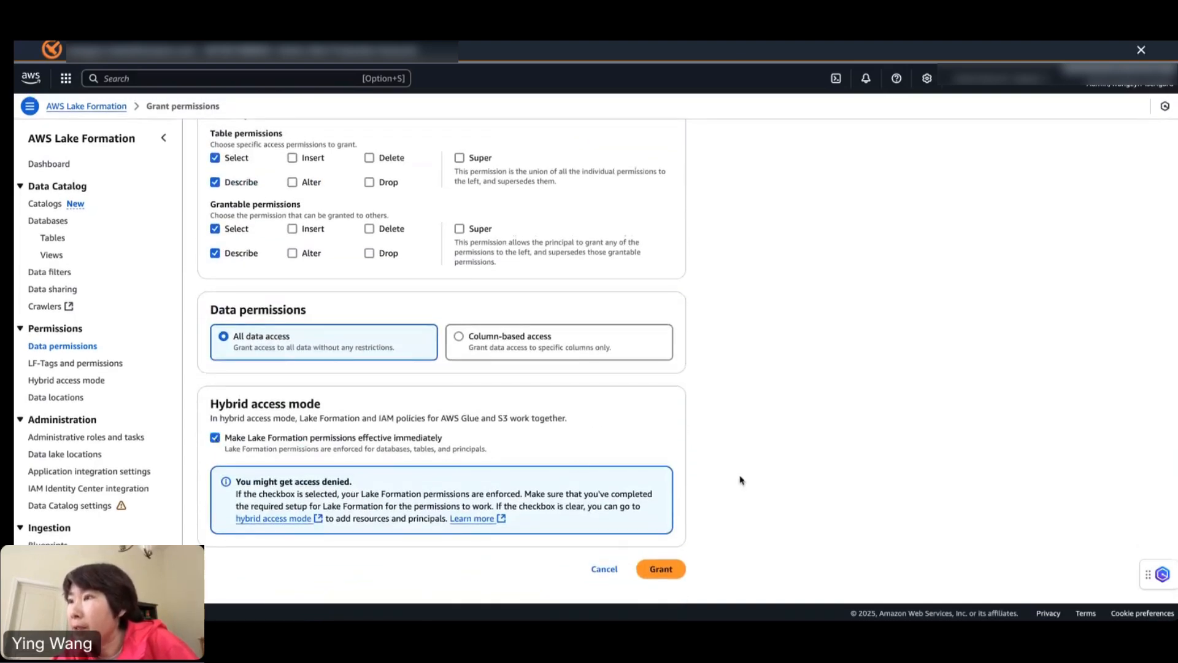
click(664, 569)
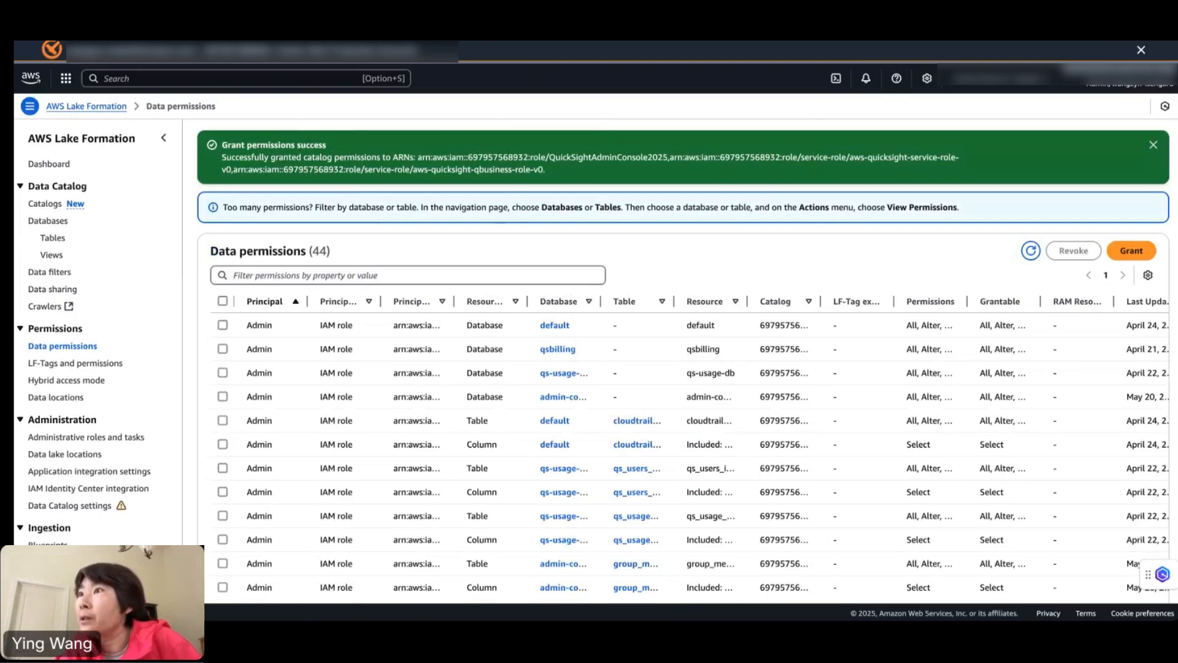
Launch the QuickSight objects stack from the Workflow_Glue.ipynb notebook in the first AWS session and view its template in Infrastructure Composer
key(ctrl+Tab)
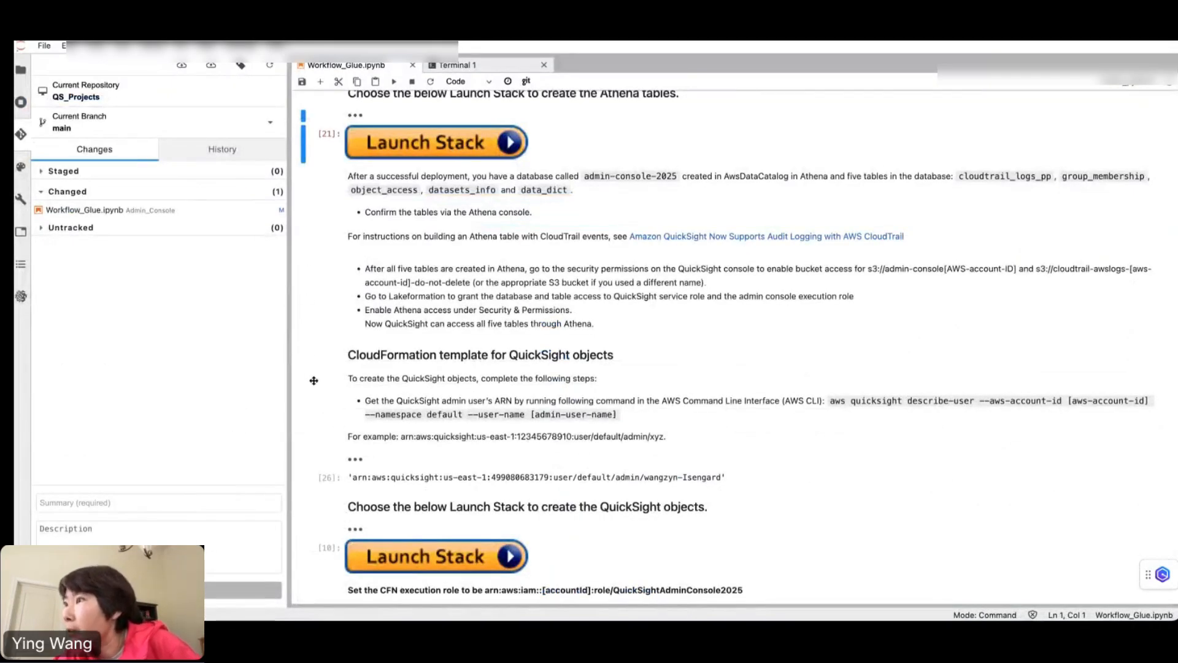
scroll(313, 380, down, 3)
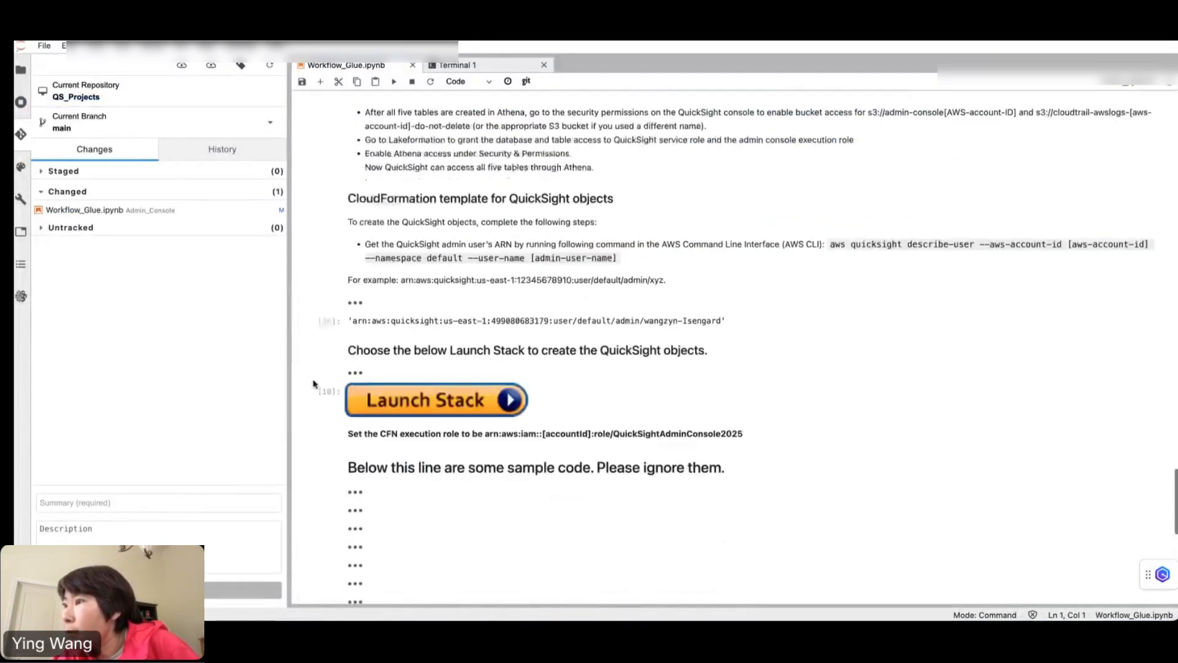
click(415, 406)
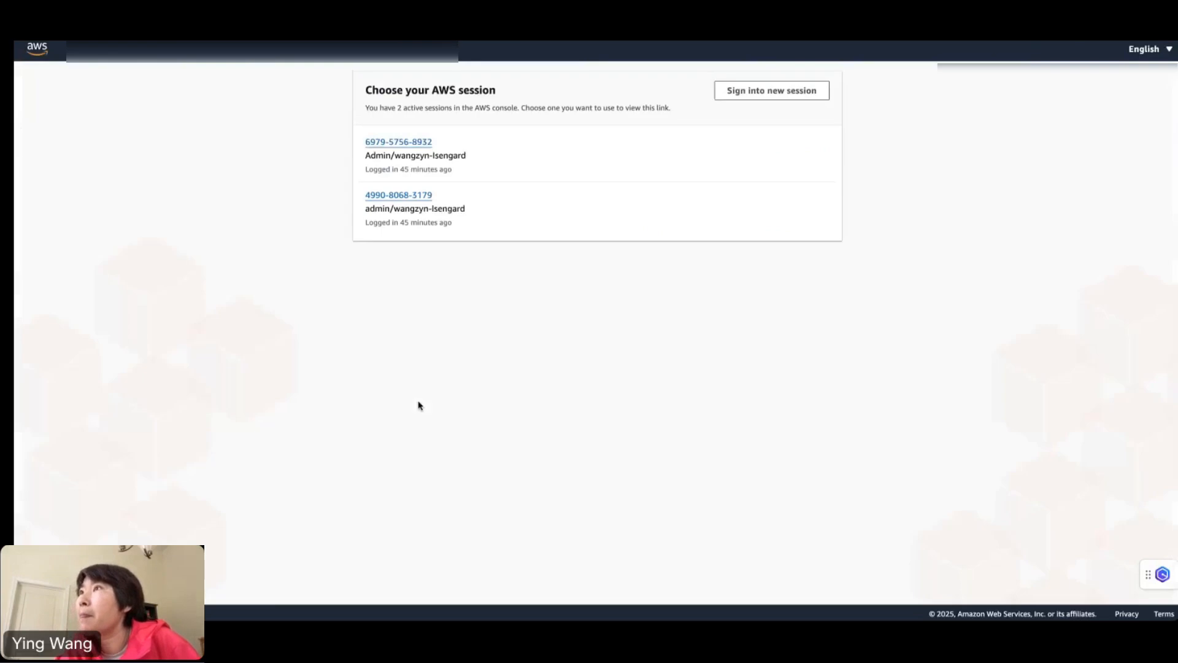
click(413, 144)
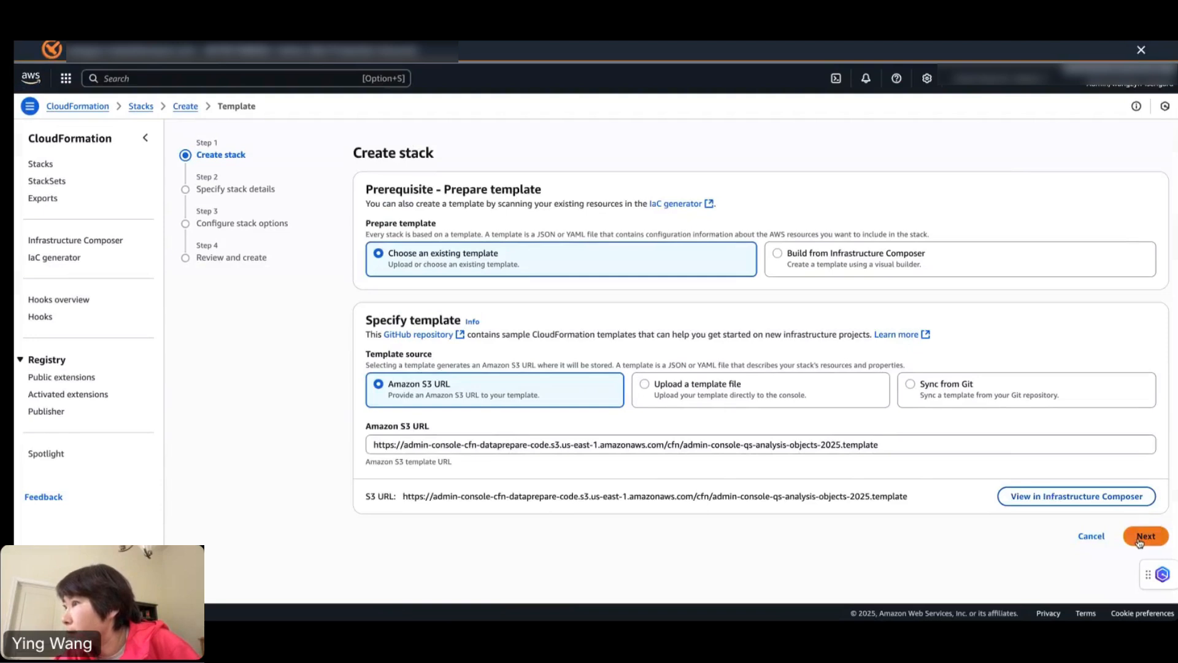
click(1125, 497)
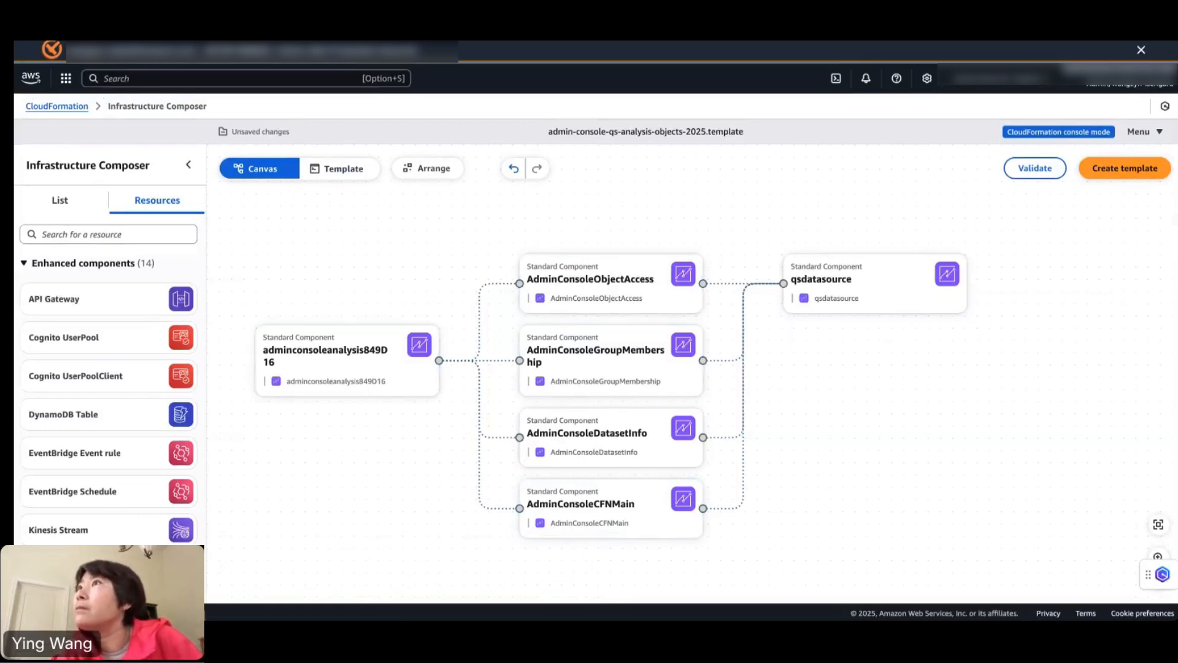
Return to the Workflow_Glue.ipynb notebook and expand the collapsed code cell behind the QuickSight objects Launch Stack link
click(264, 38)
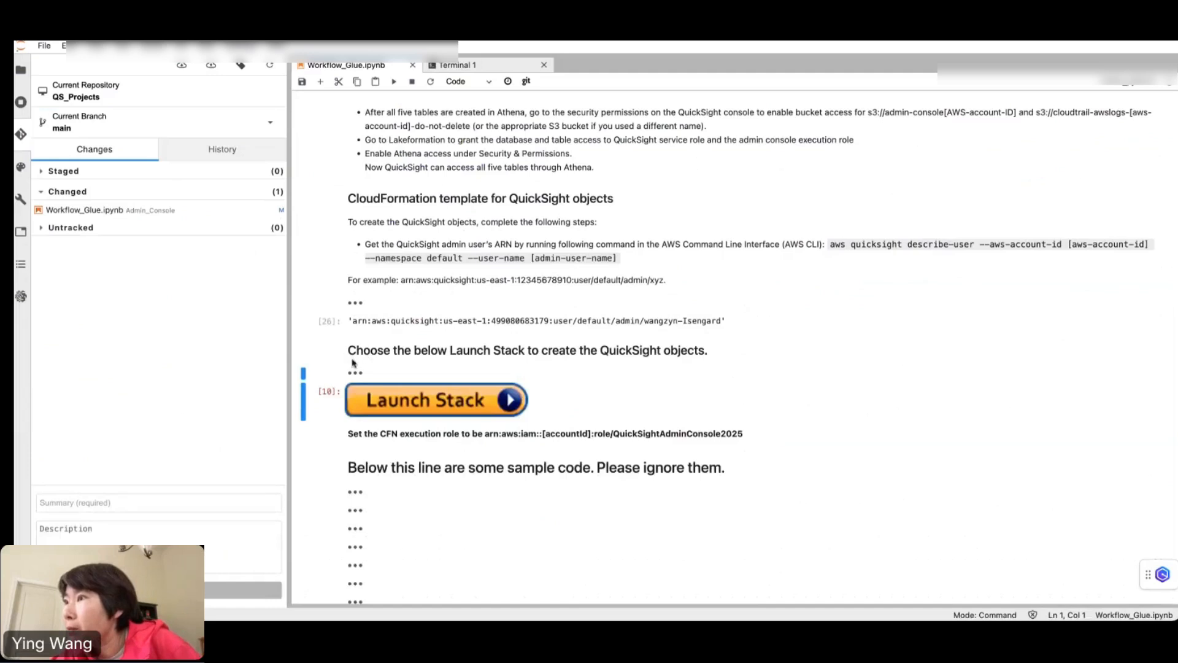
click(303, 377)
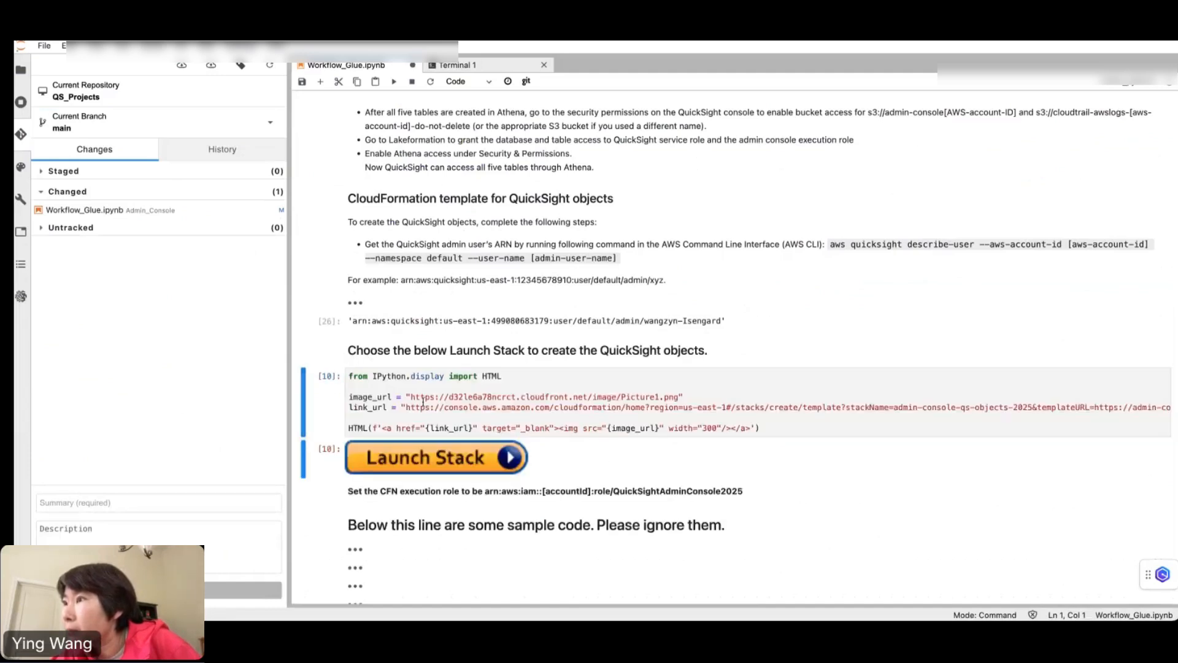
Copy the link_url address from the Launch Stack code cell and open it in the first AWS session's CloudFormation console
scroll(406, 408, right, 10)
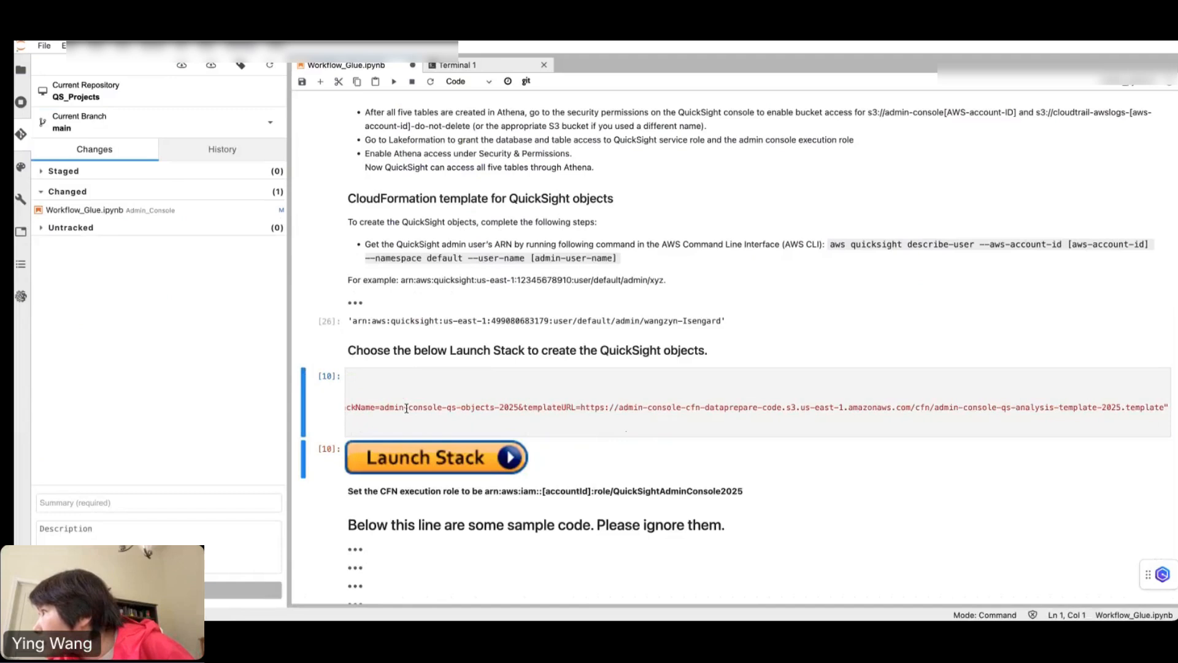
scroll(406, 408, left, 10)
click(406, 408)
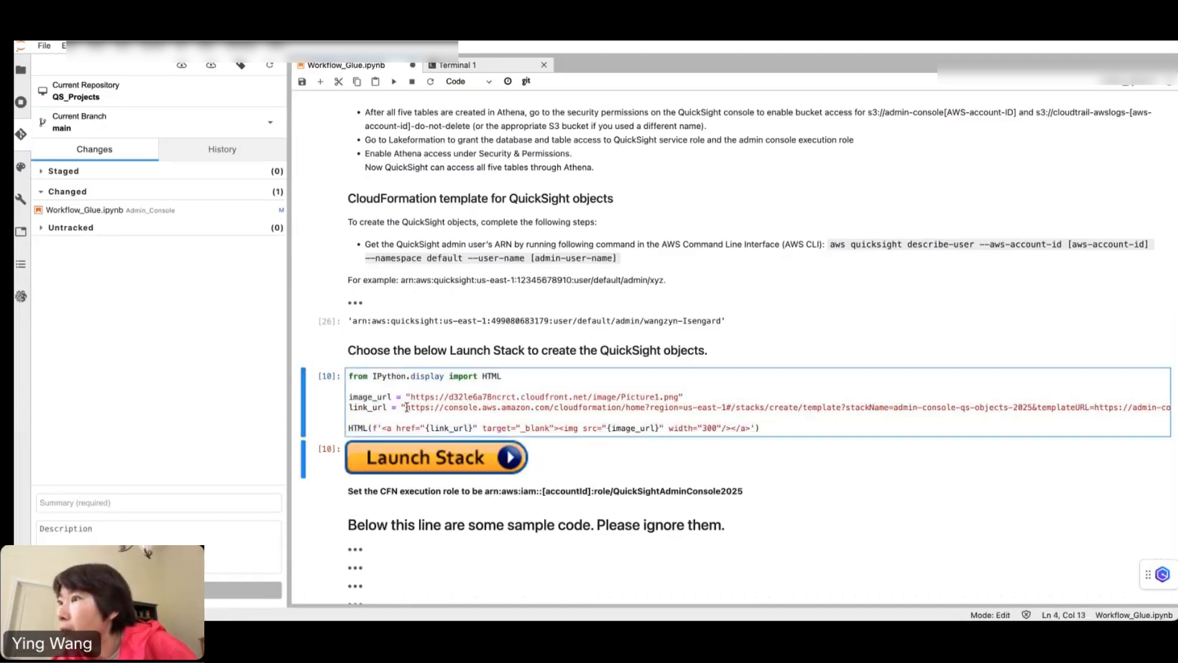
key(shift+End)
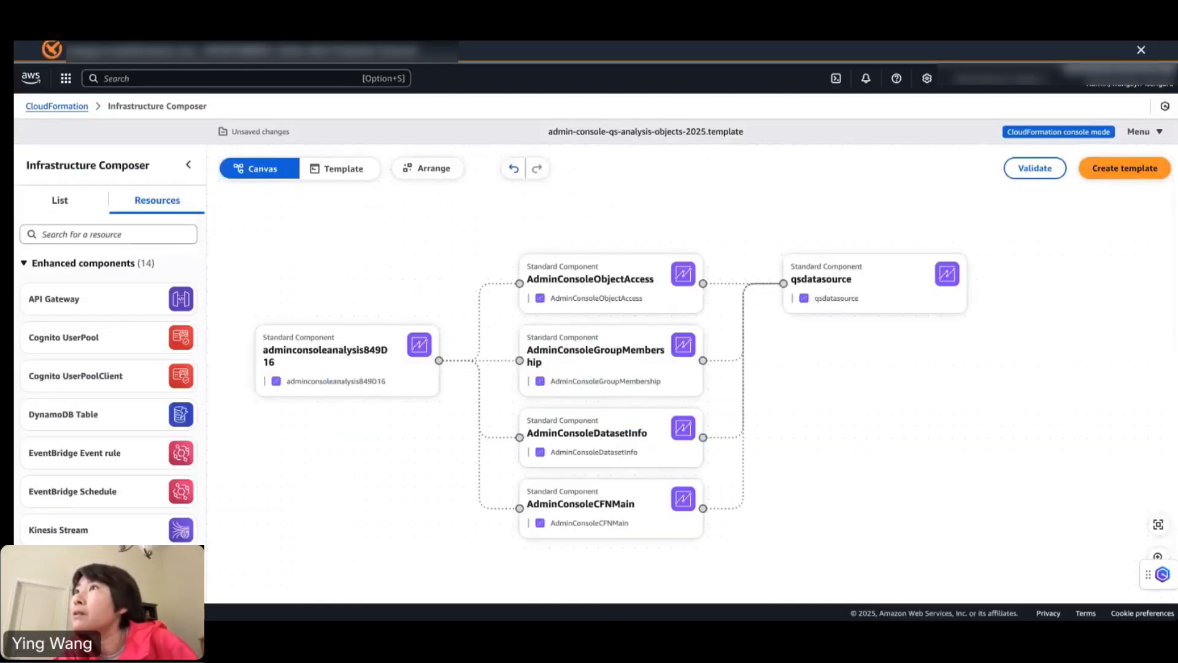
key(super+v)
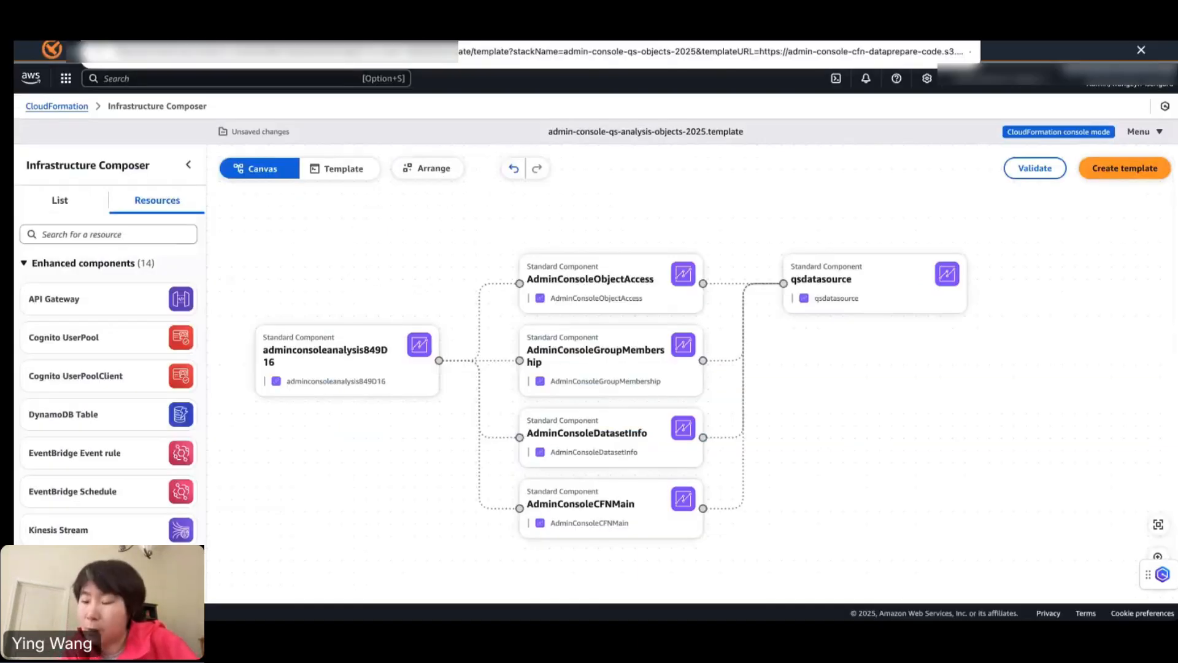
key(Return)
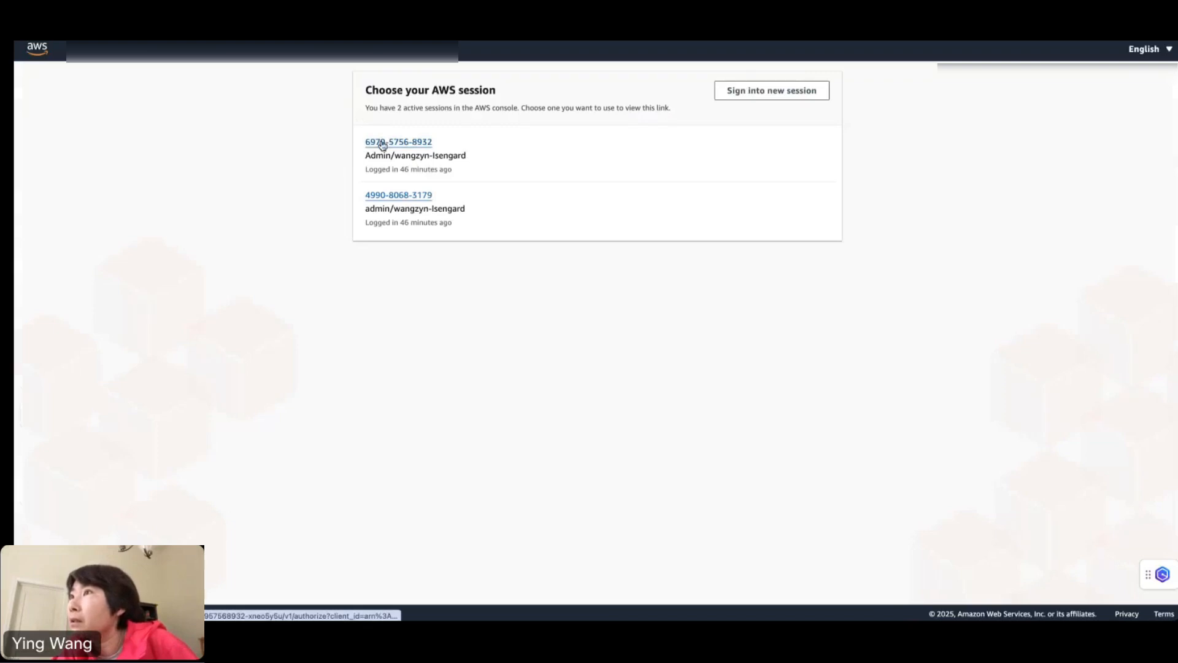
click(381, 143)
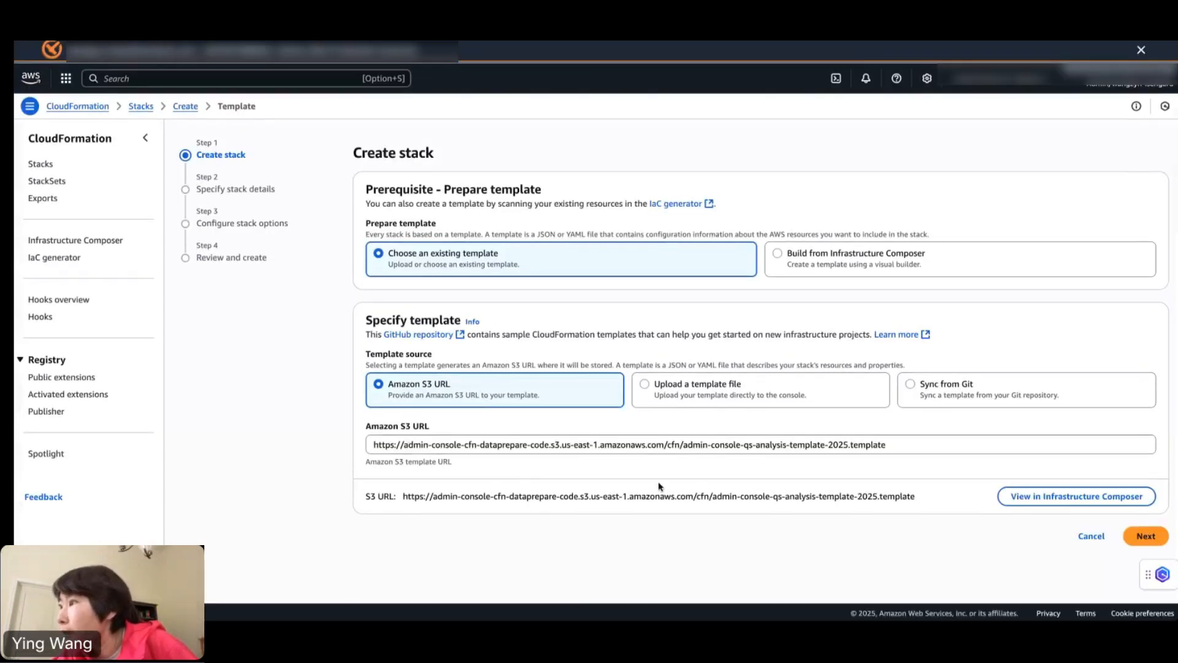
View the admin-console-qs-analysis-template-2025.template file in Infrastructure Composer and examine its analysis, dataset and data source components
drag(758, 446, 822, 443)
click(813, 553)
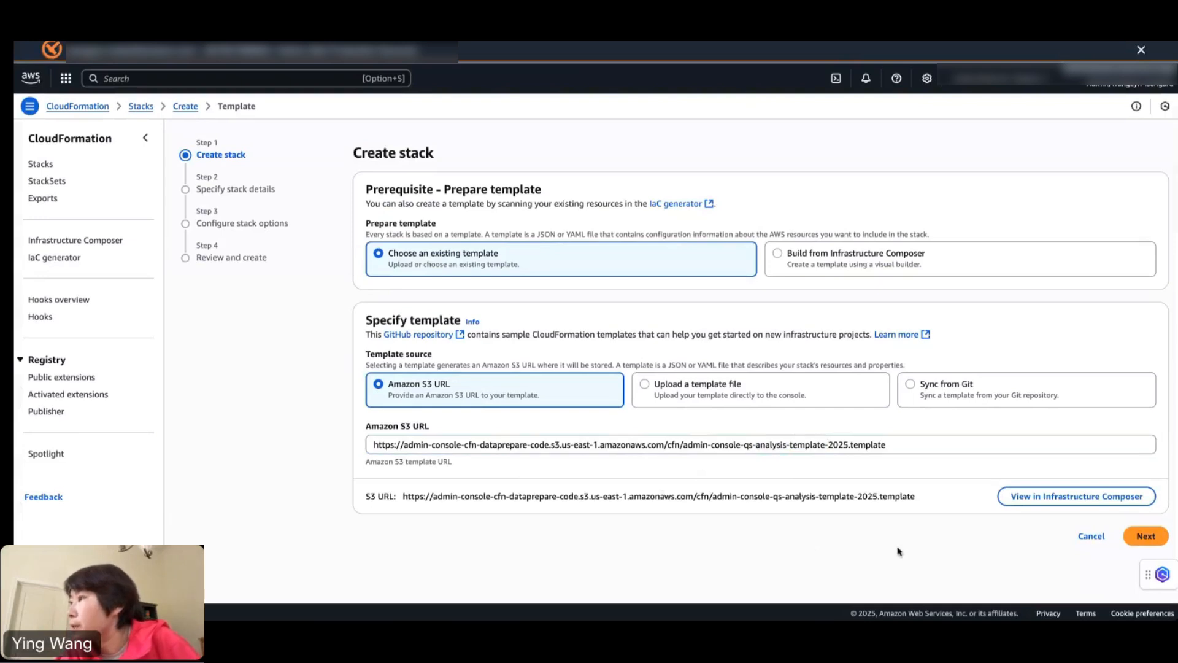
click(1071, 498)
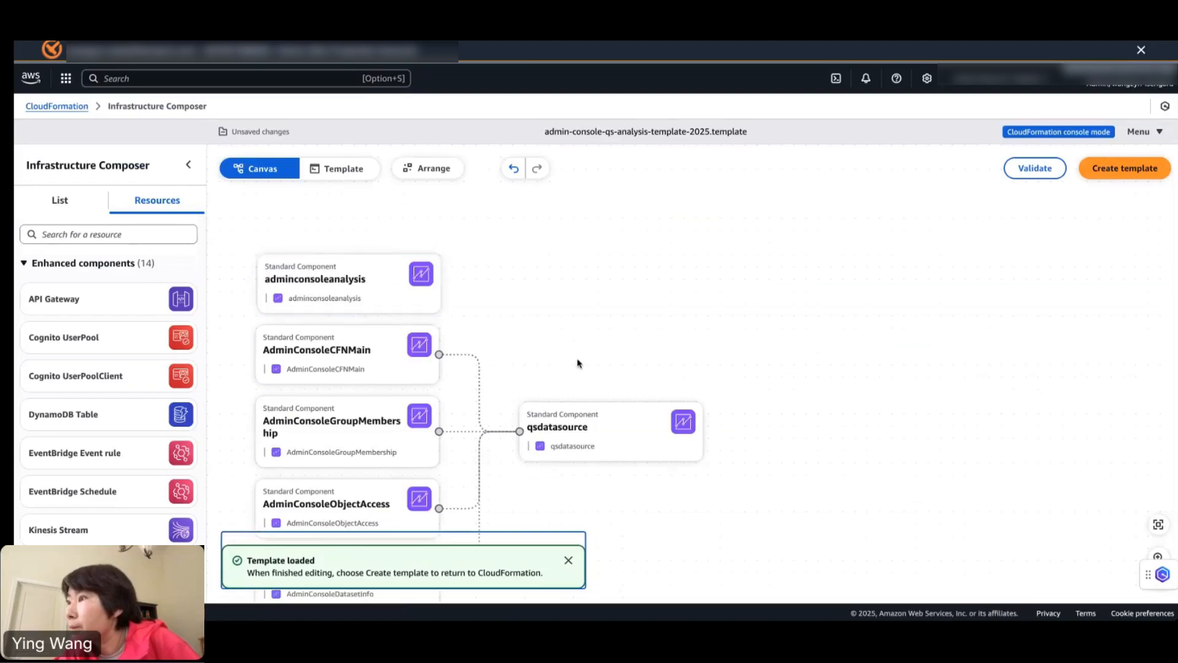
scroll(578, 363, down, 3)
scroll(578, 363, up, 3)
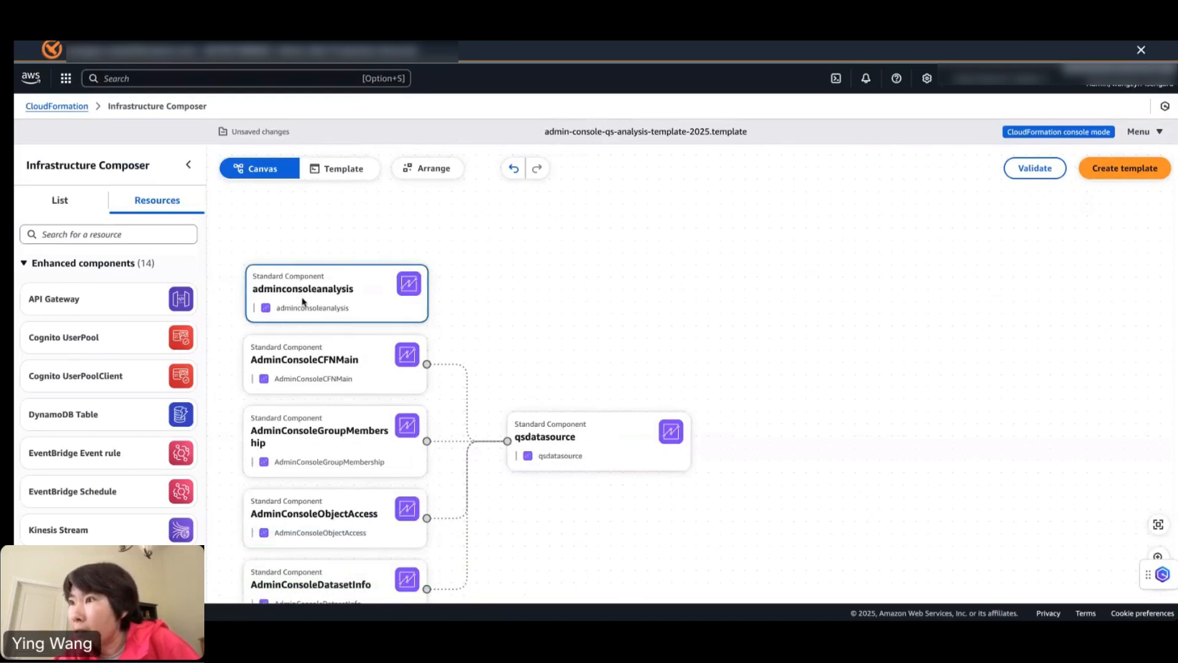
scroll(452, 337, down, 1)
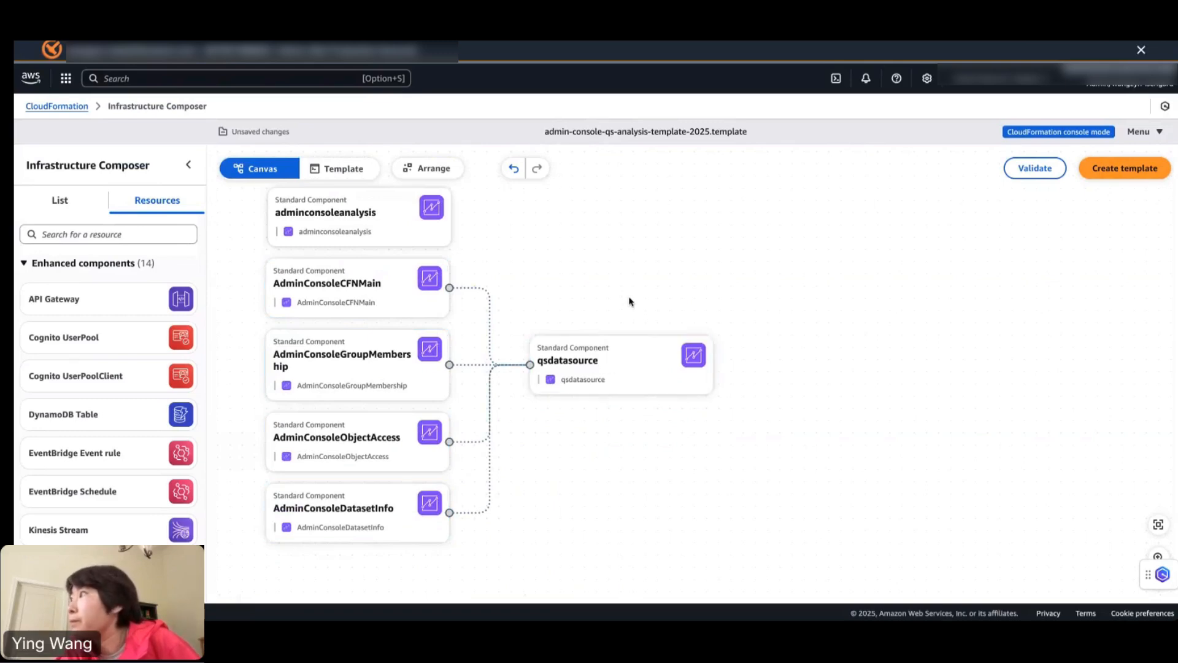
Validate the template in Infrastructure Composer, create it, and continue to CloudFormation with the existing bucket
click(1025, 170)
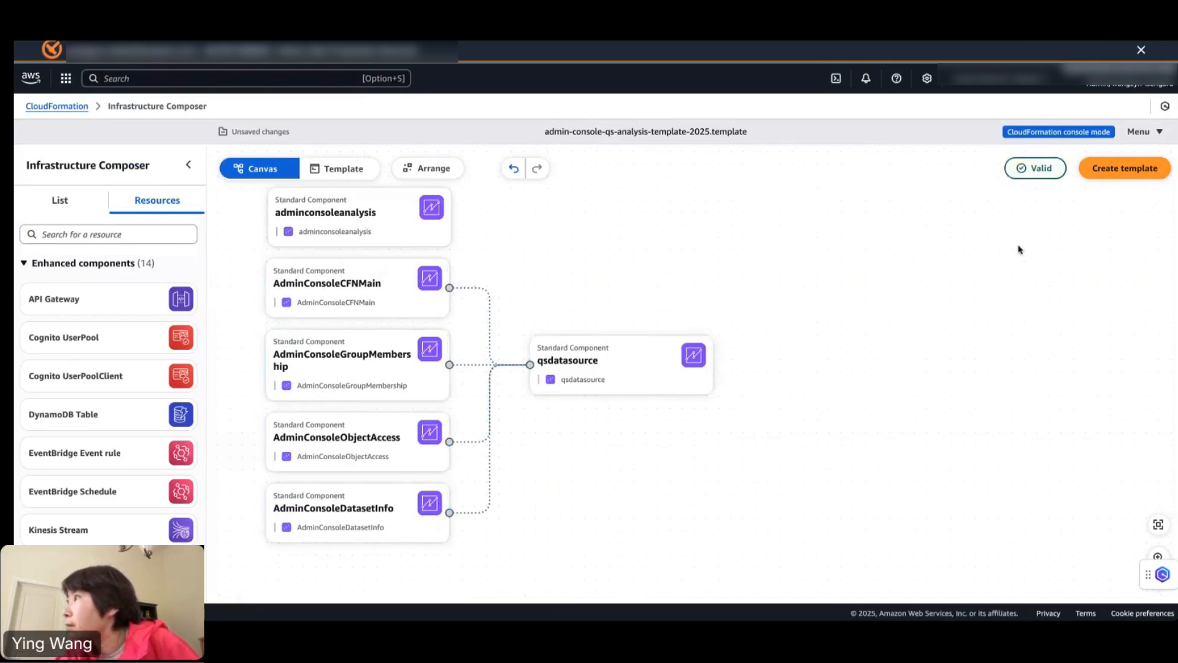
click(1123, 172)
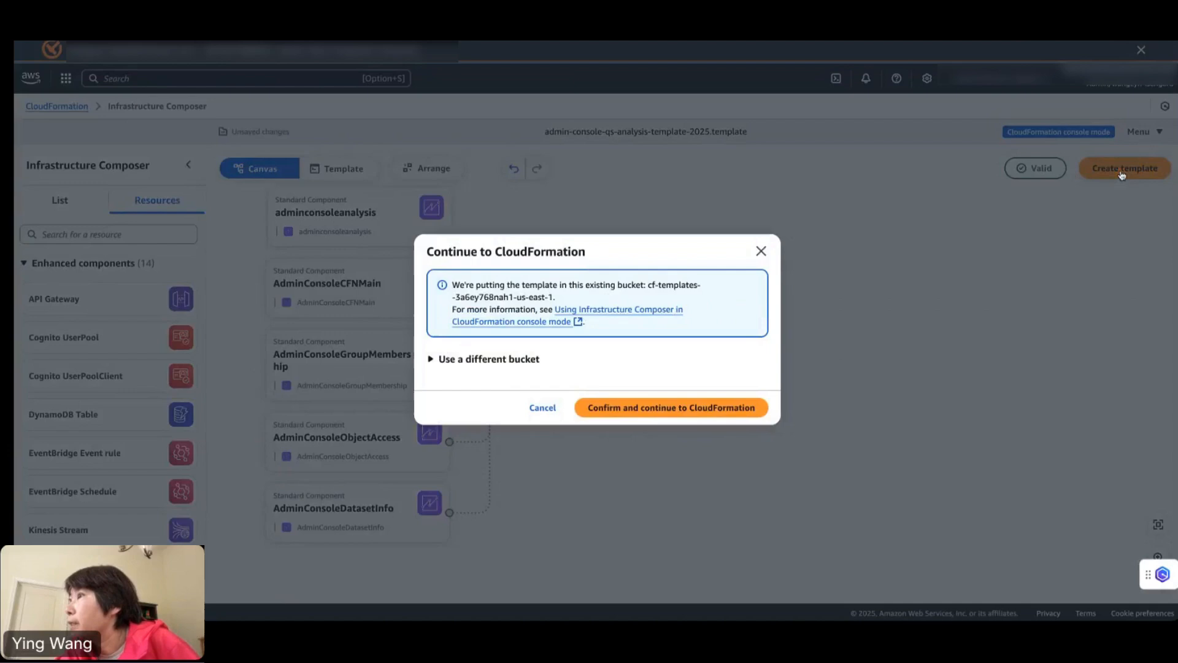
click(687, 416)
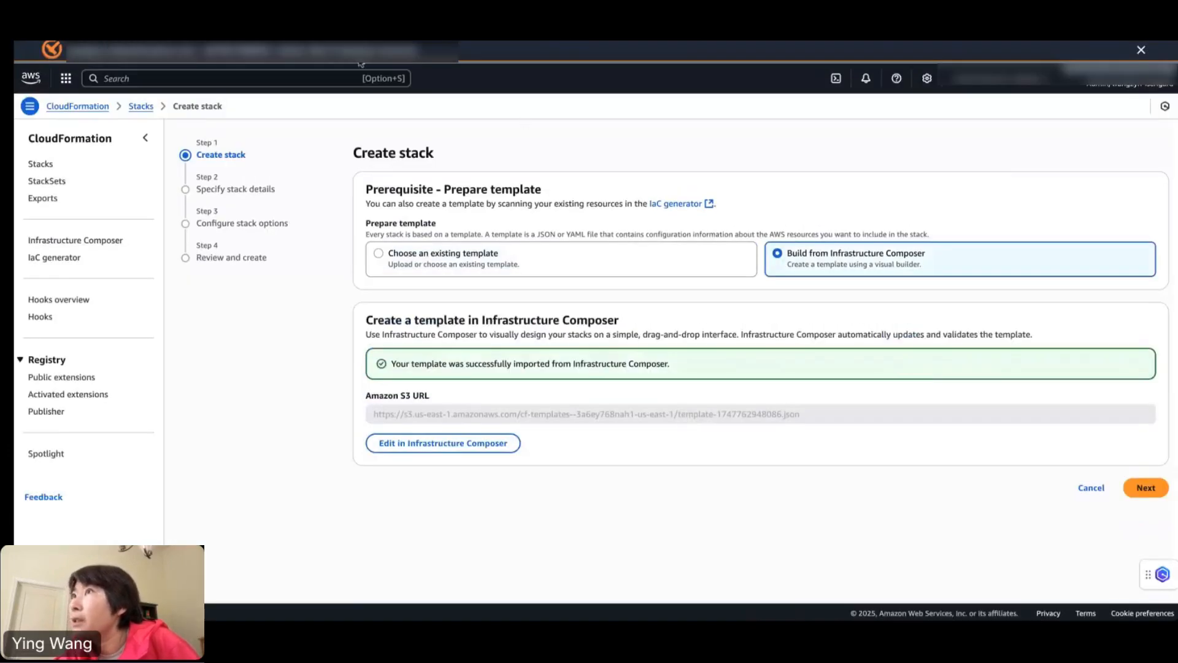
Rerun the Launch Stack code cell in the Workflow_Glue.ipynb notebook and check the template bucket and console address in its link URL
click(270, 30)
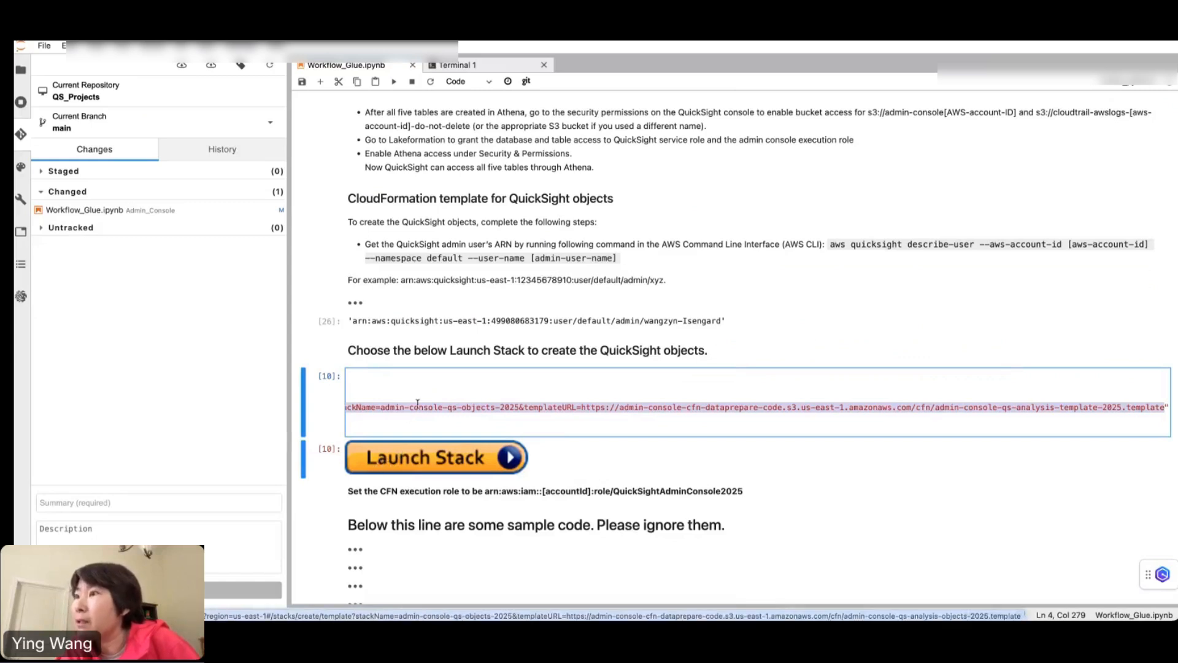
click(324, 393)
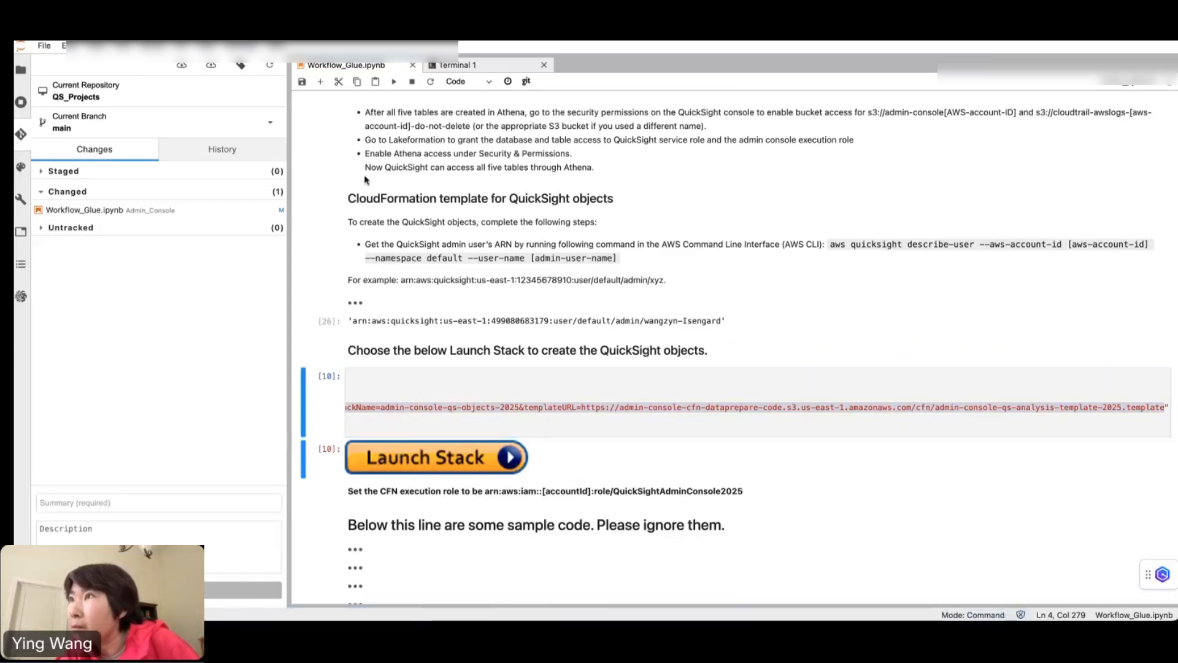
click(393, 82)
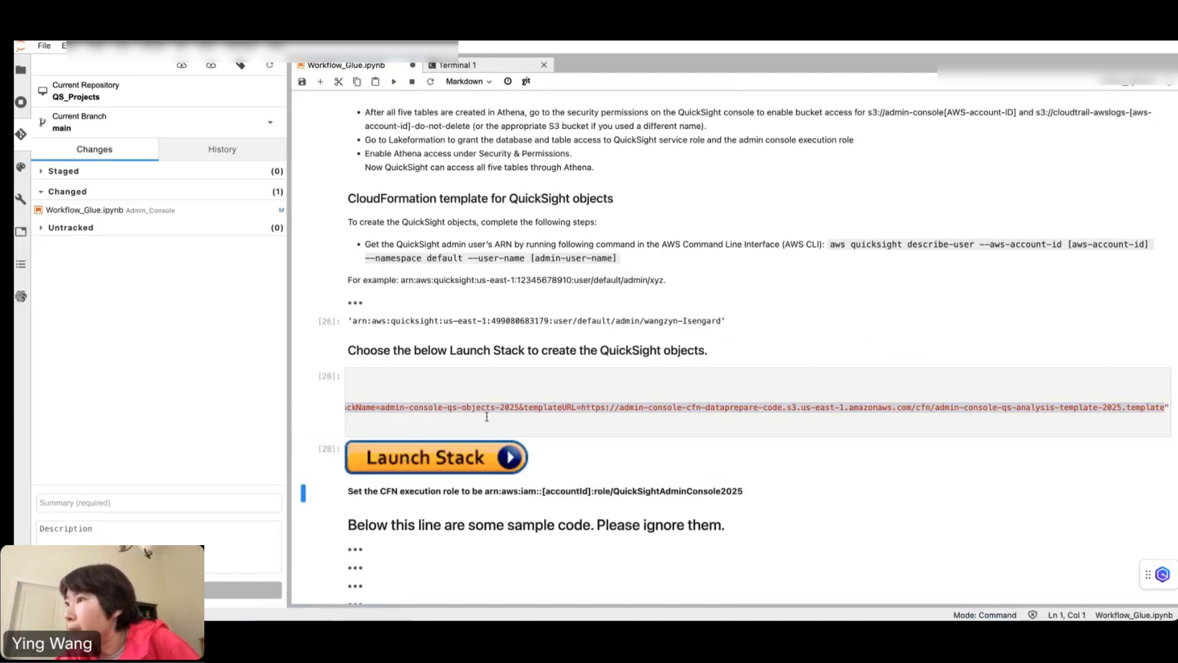
click(679, 408)
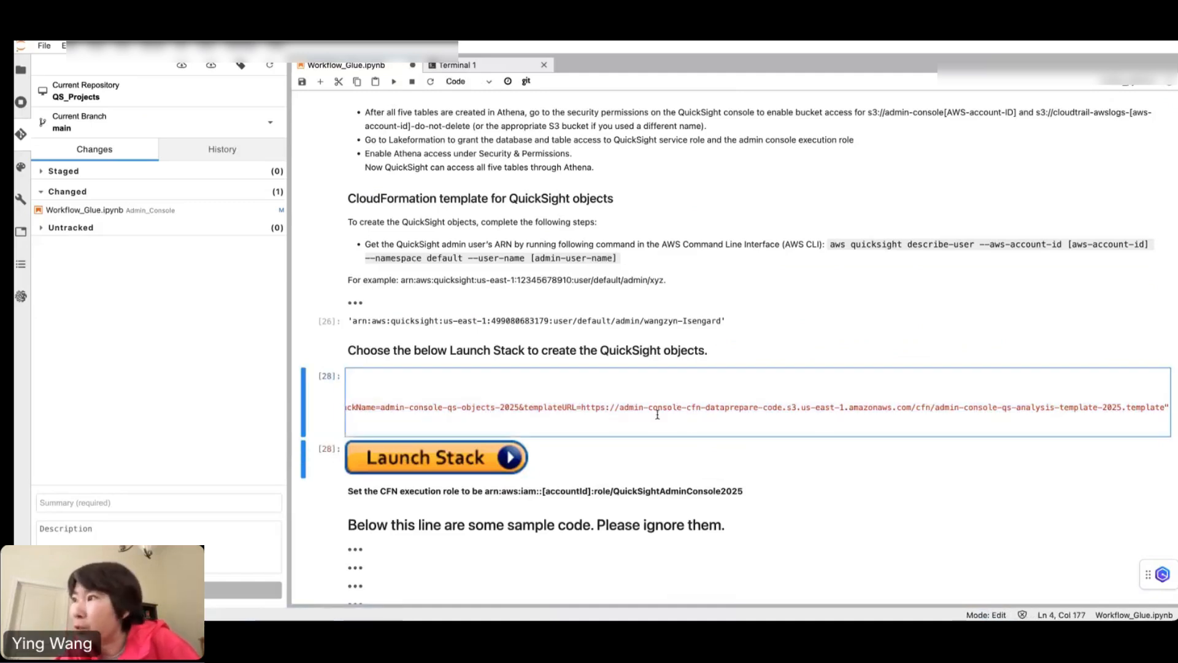
drag(619, 408, 775, 405)
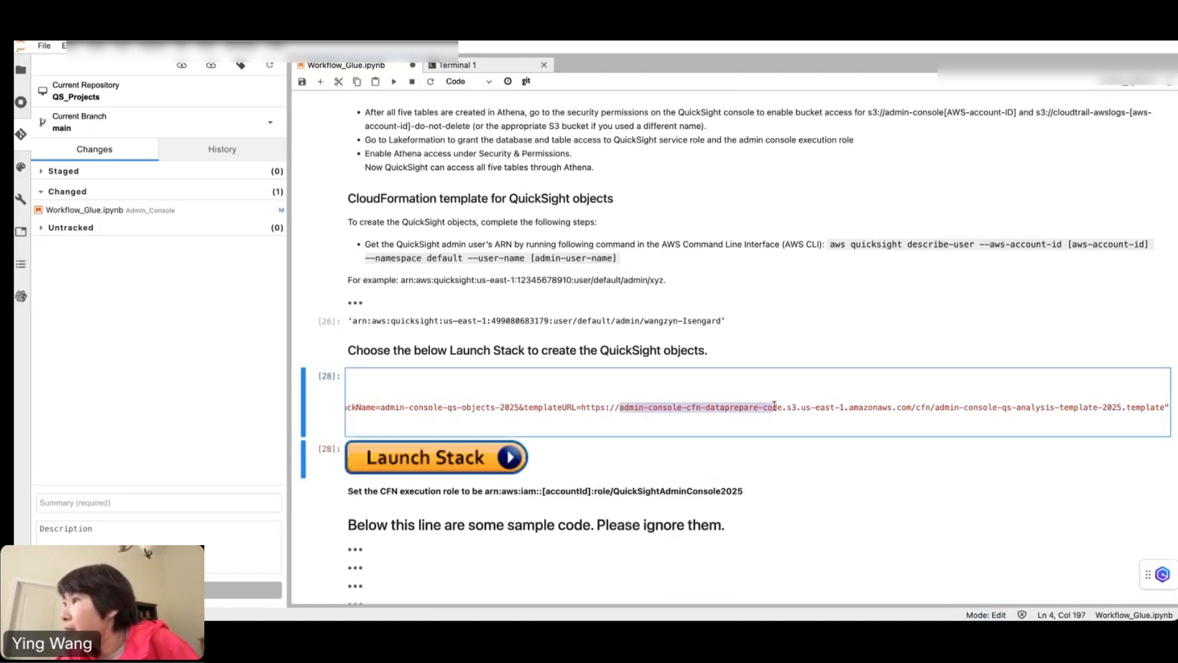
click(574, 398)
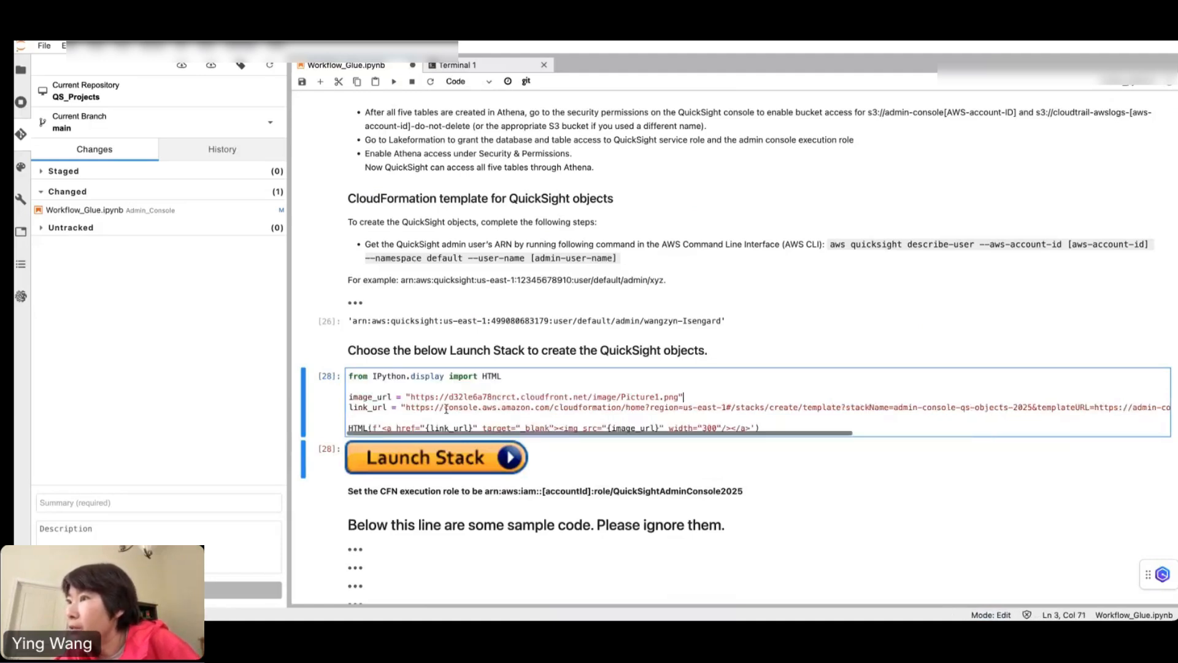
drag(408, 405, 483, 407)
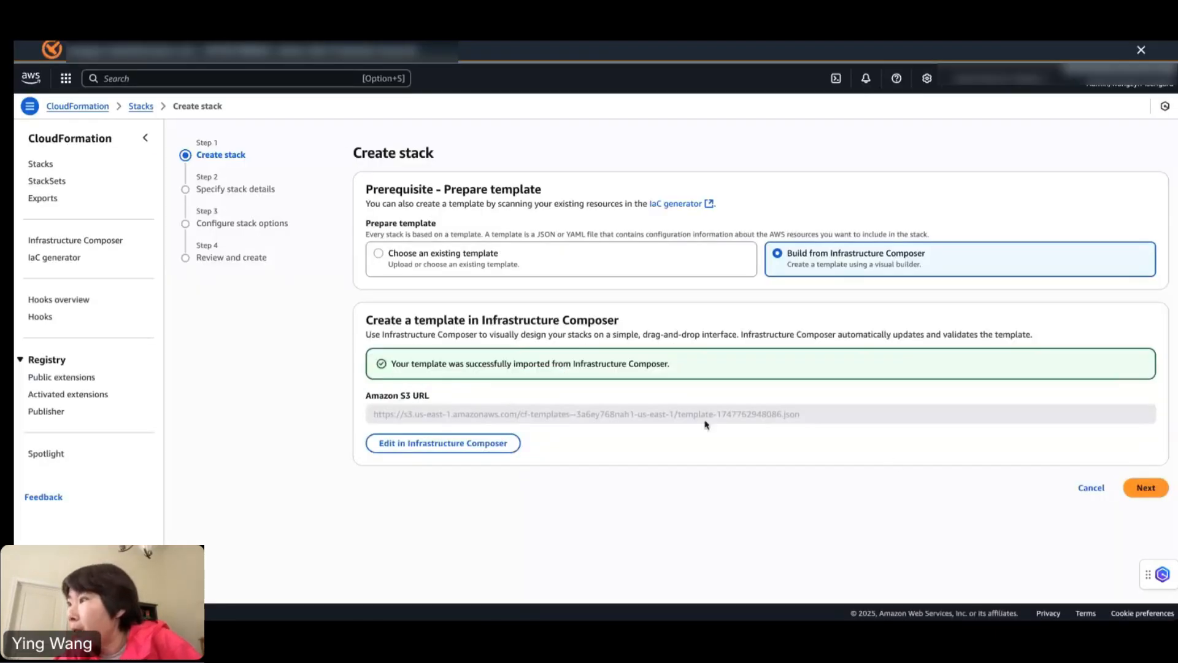
Return to the CloudFormation stack creation, proceed to the stack details and name the stack adminconsoleqs2025
click(1146, 488)
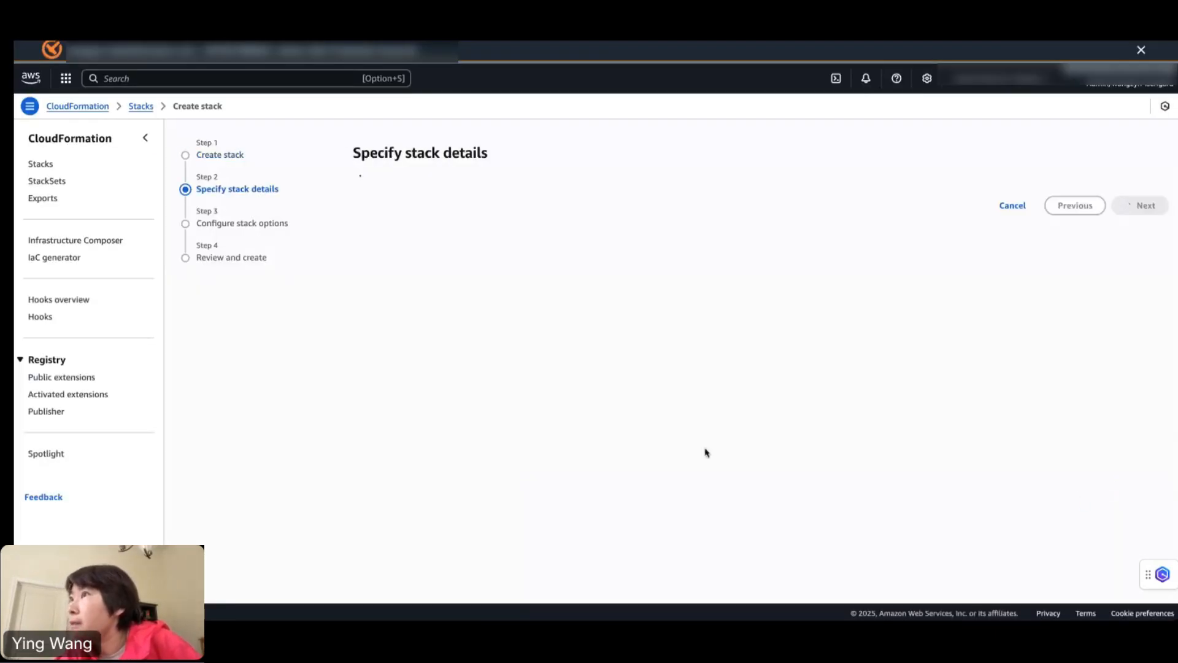
click(406, 230)
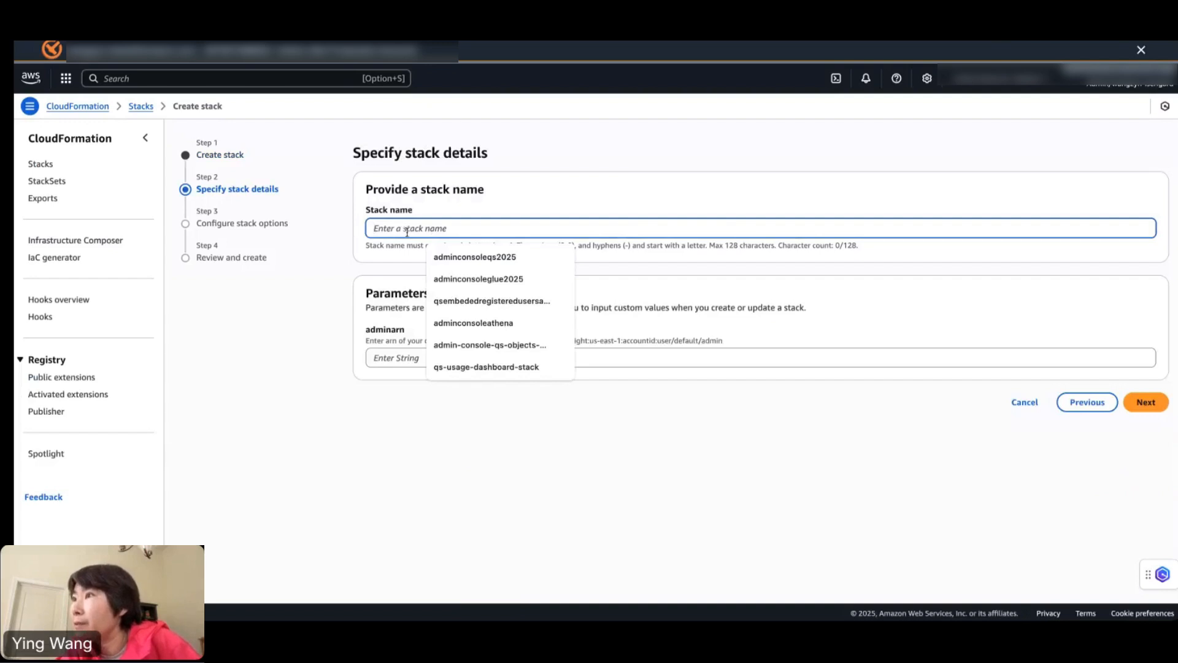
click(452, 261)
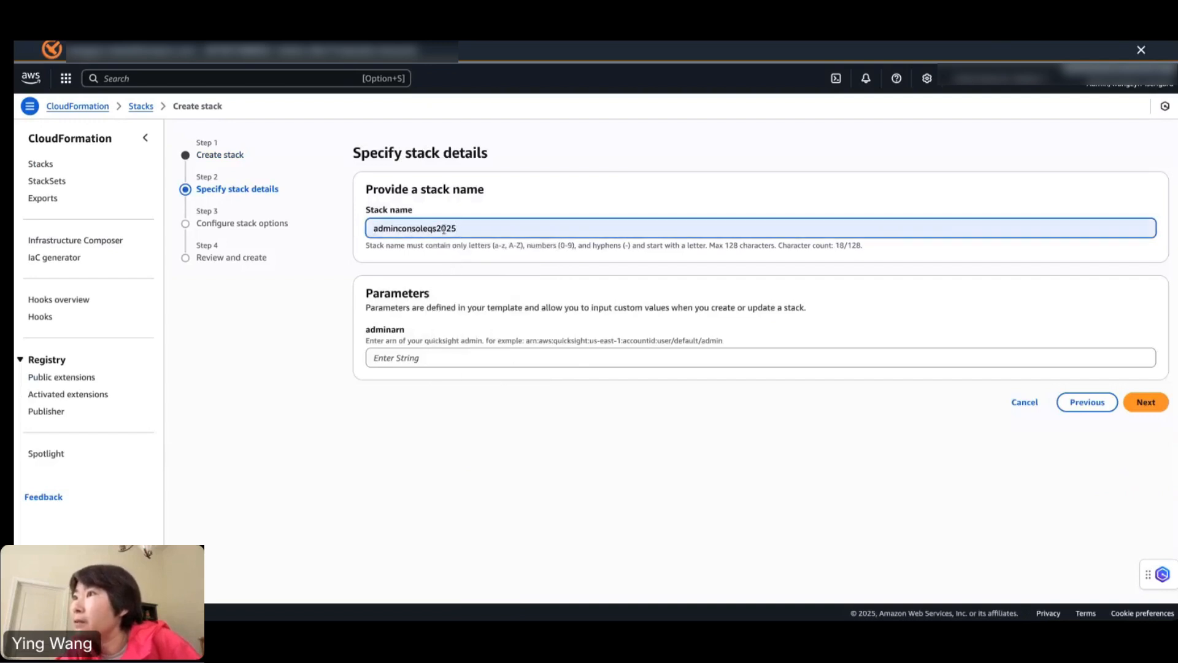
Copy the example QuickSight admin user ARN from the notebook into the stack's adminarn parameter
click(386, 360)
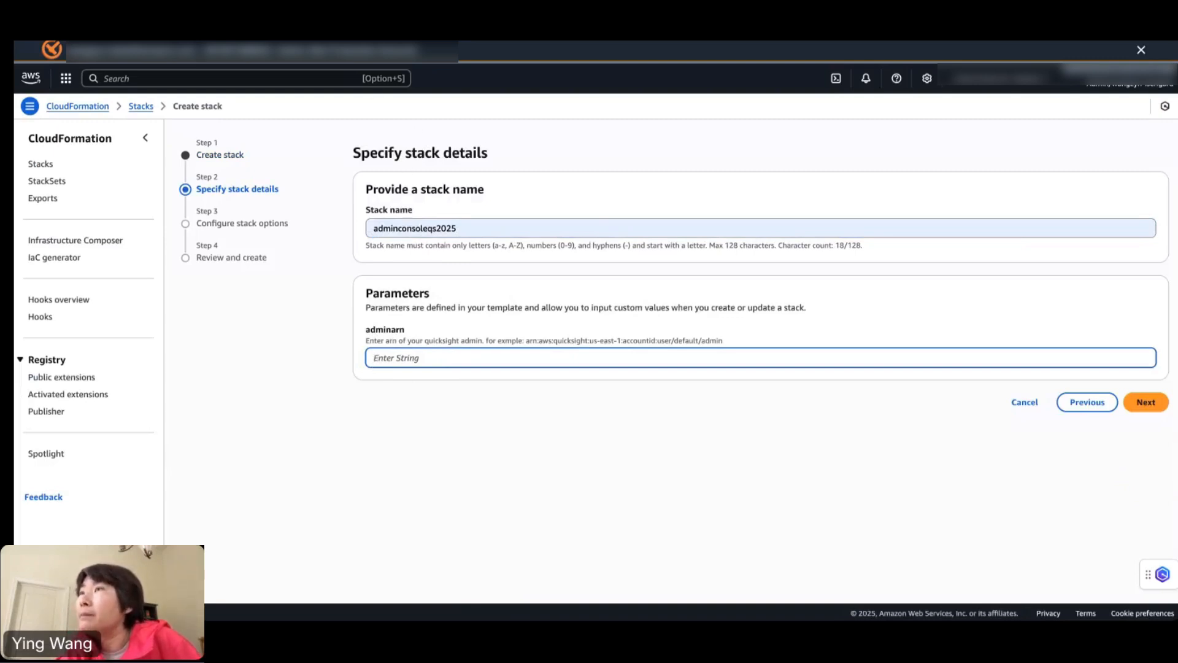
key(ctrl+shift+Tab)
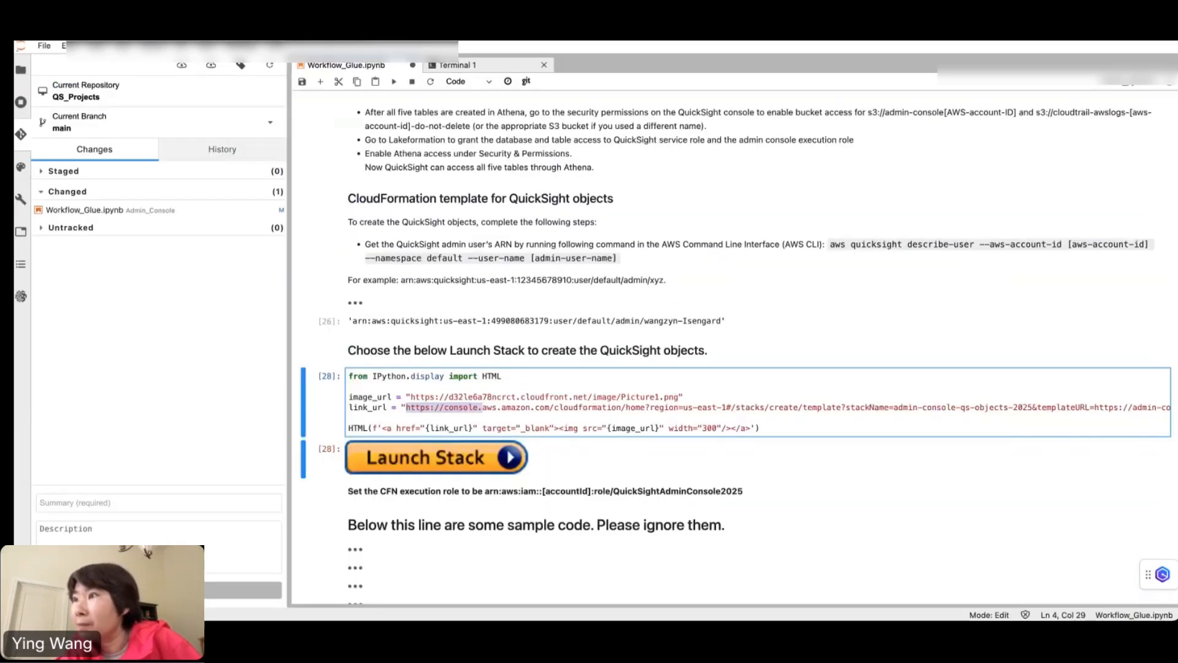
click(400, 289)
drag(400, 282, 663, 287)
key(super+c)
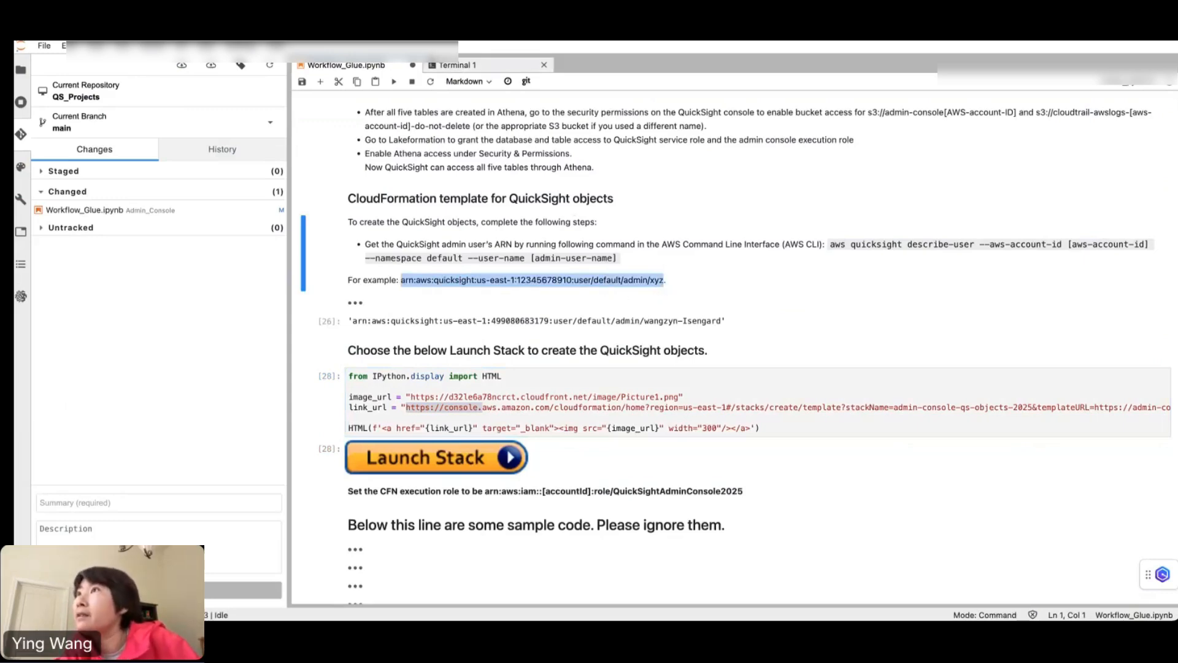
click(349, 30)
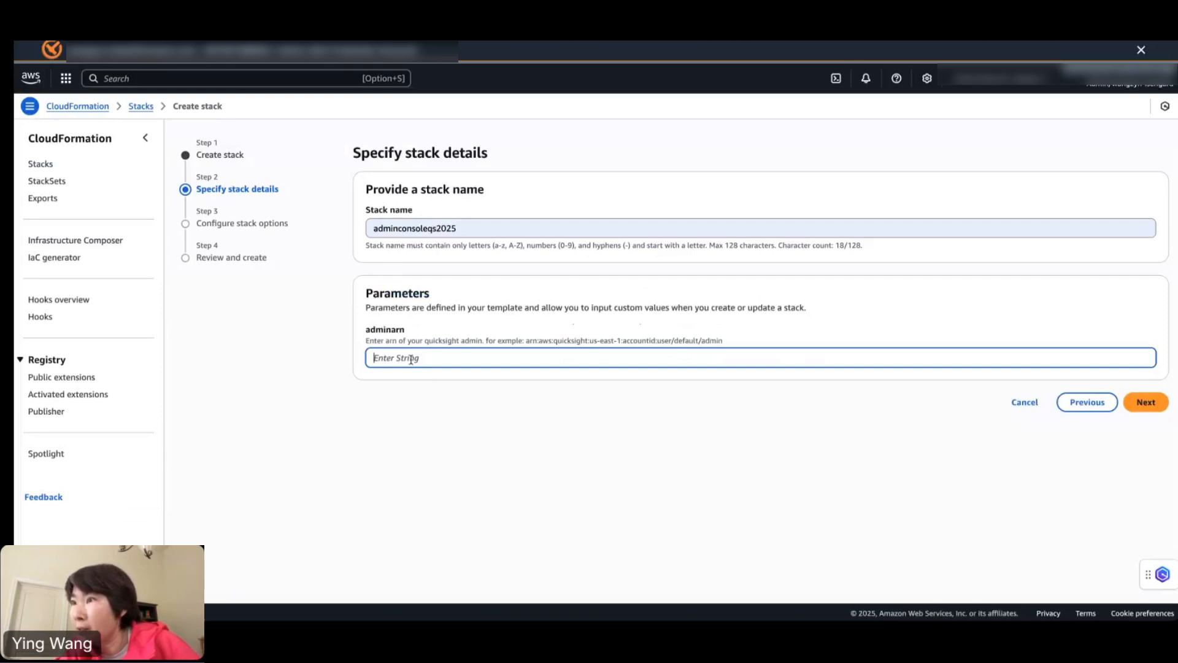
key(super+v)
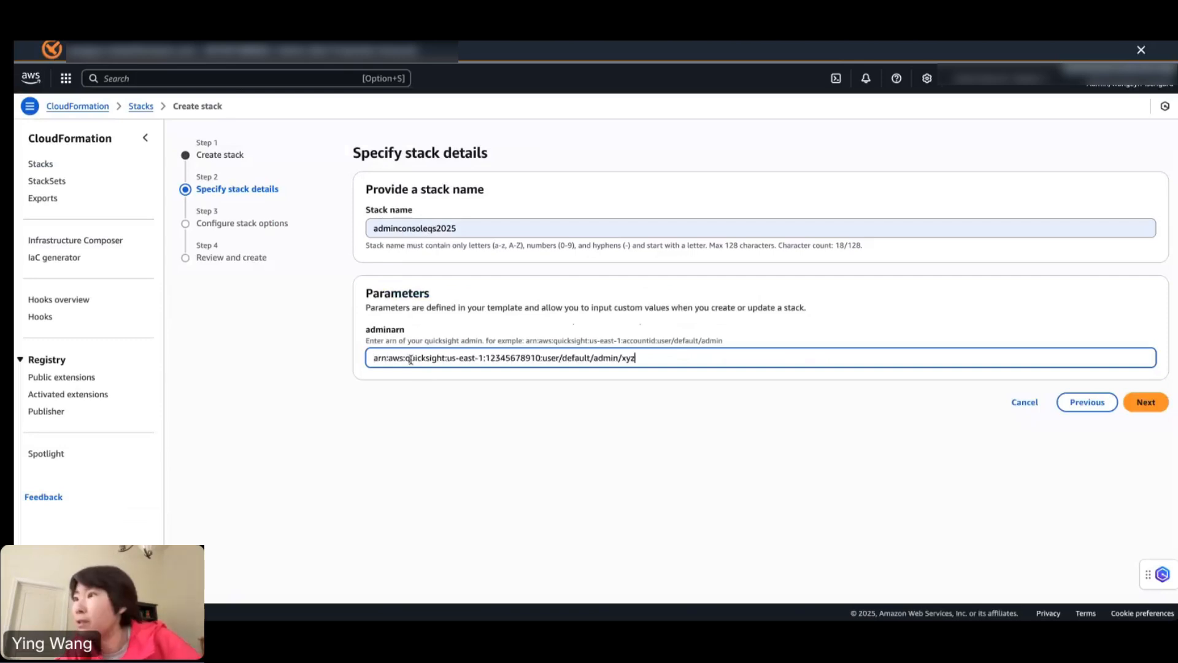
Replace the placeholder account ID in the adminarn value with the account ID copied from the current AWS session
double_click(501, 358)
click(1116, 78)
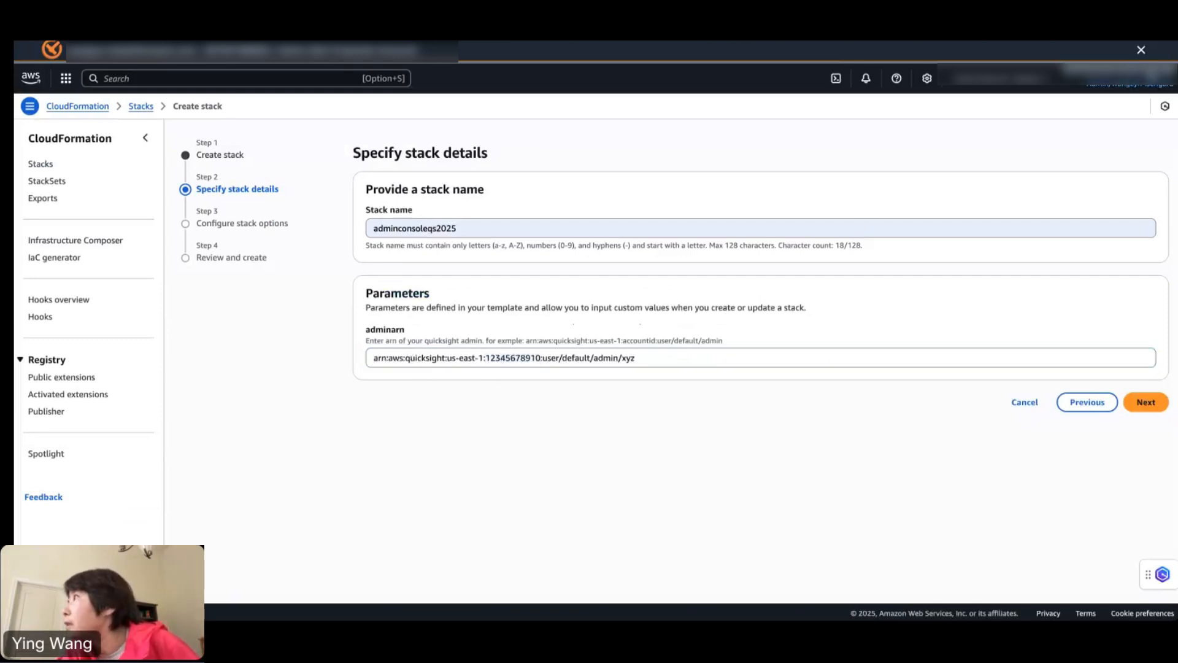
click(1037, 155)
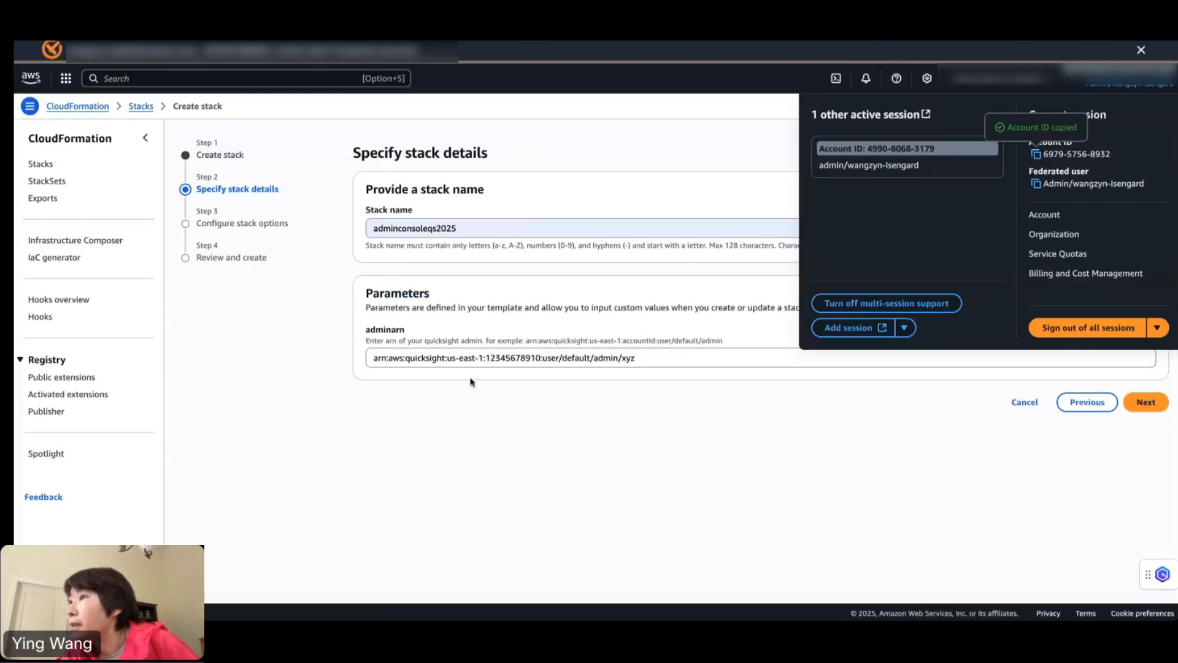
double_click(503, 357)
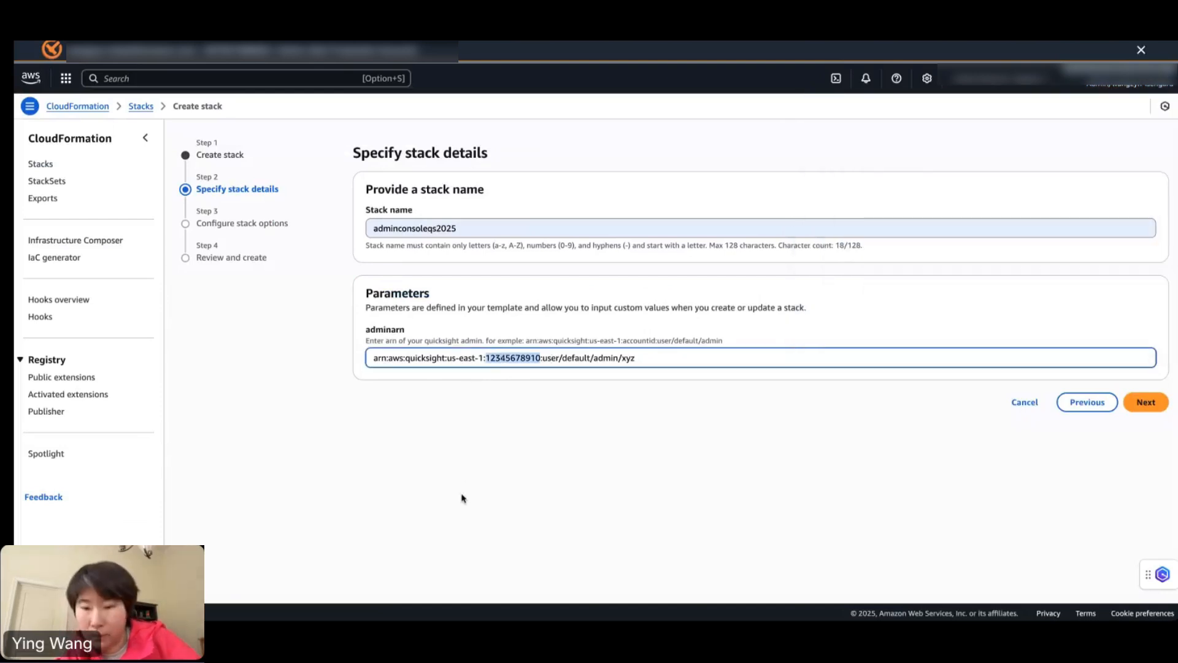
key(super+v)
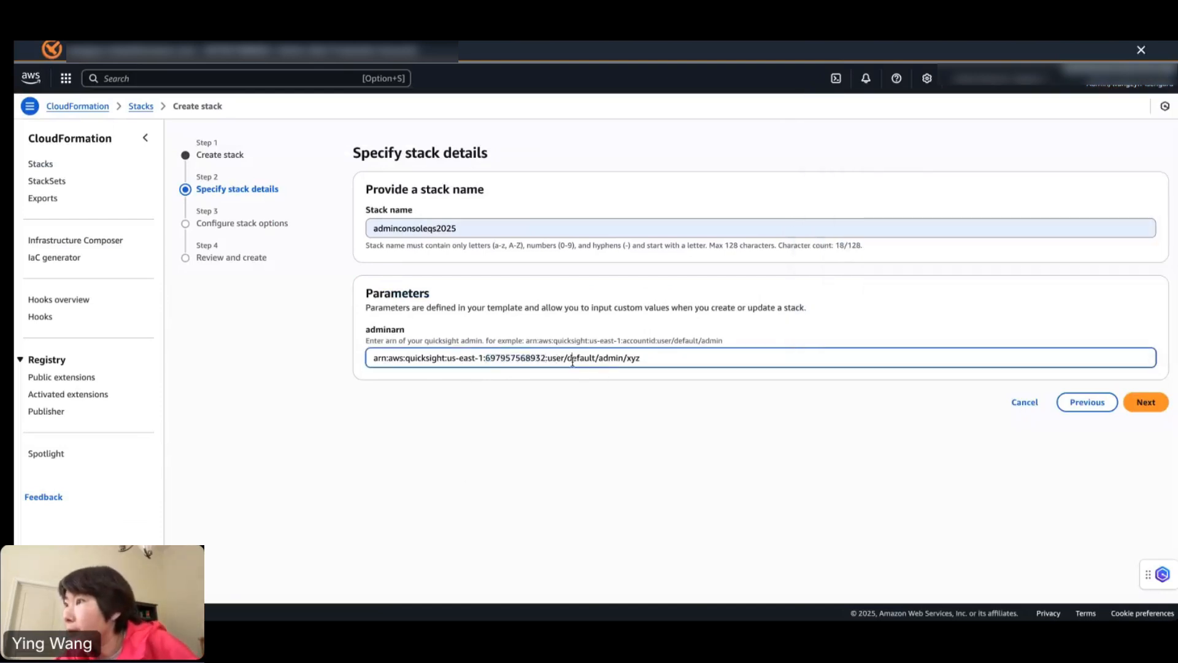
Switch to QuickSight and copy the admin's username from the account info
drag(567, 357, 652, 359)
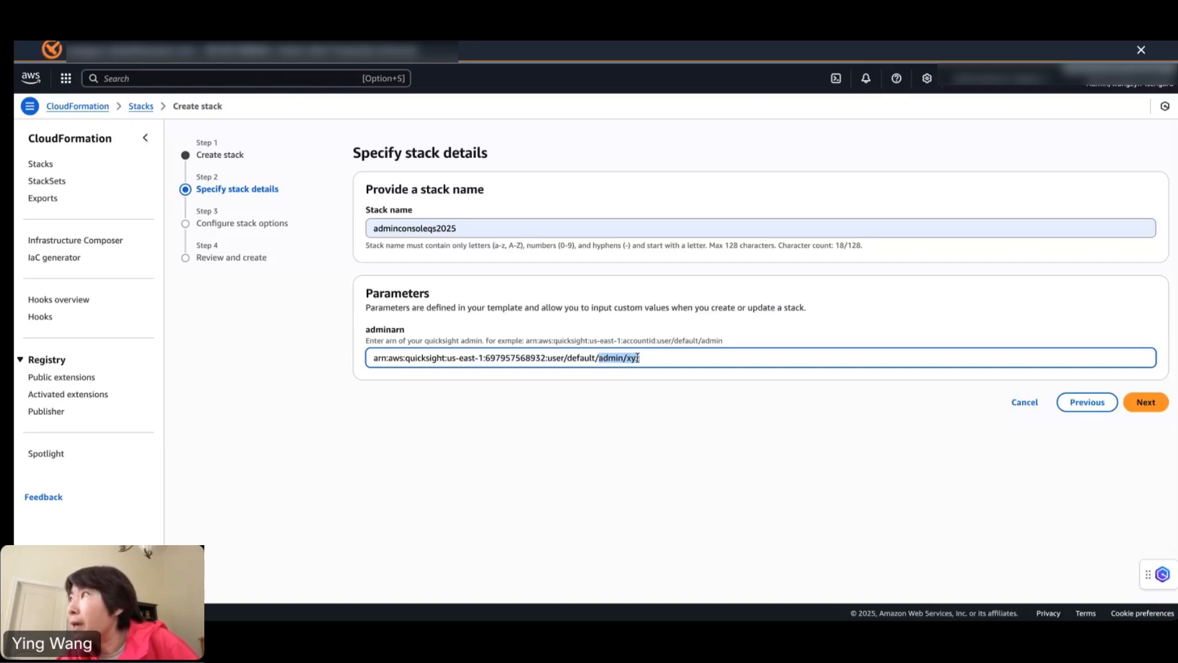
key(ctrl+Tab)
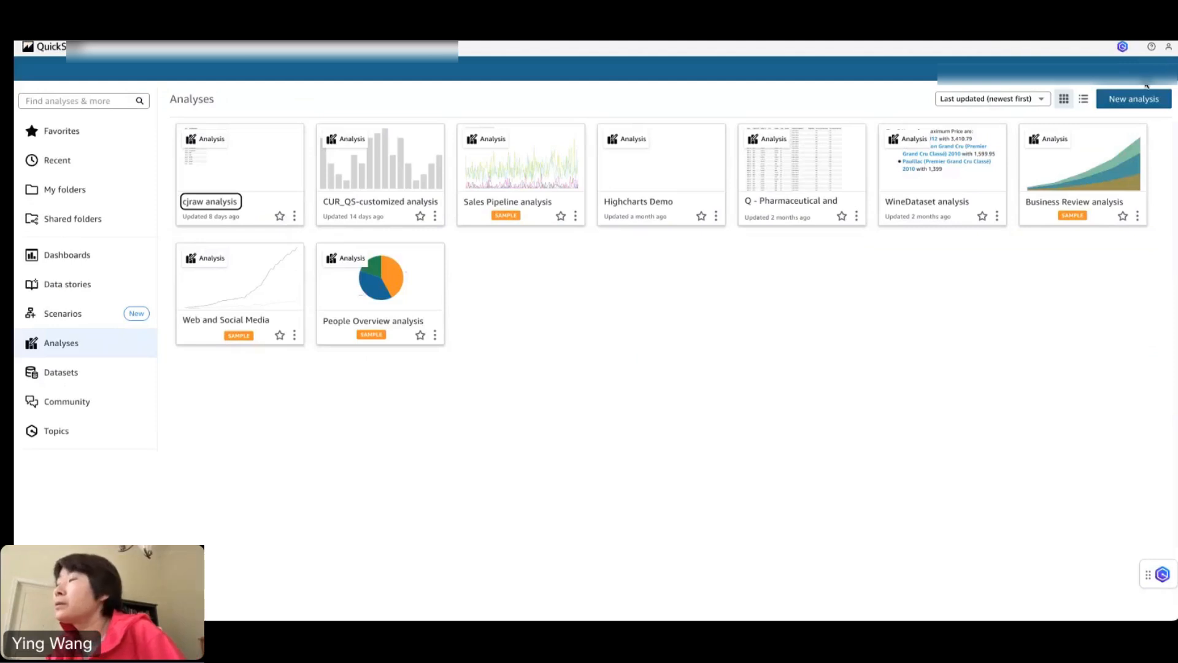
click(1169, 47)
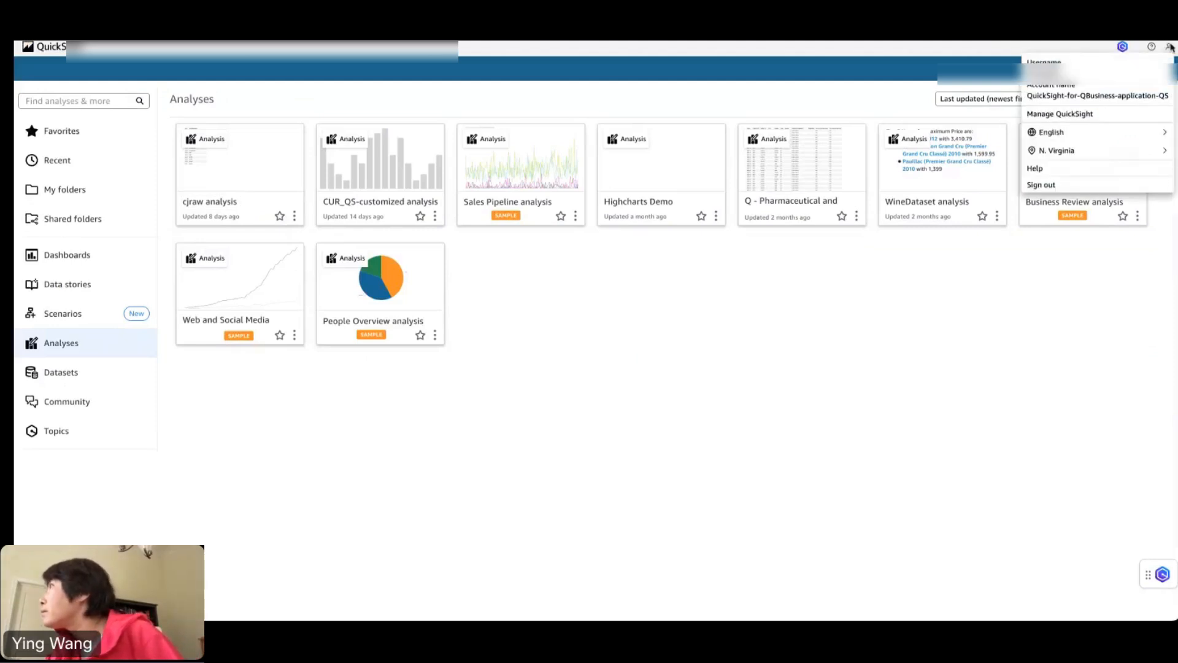
click(1089, 91)
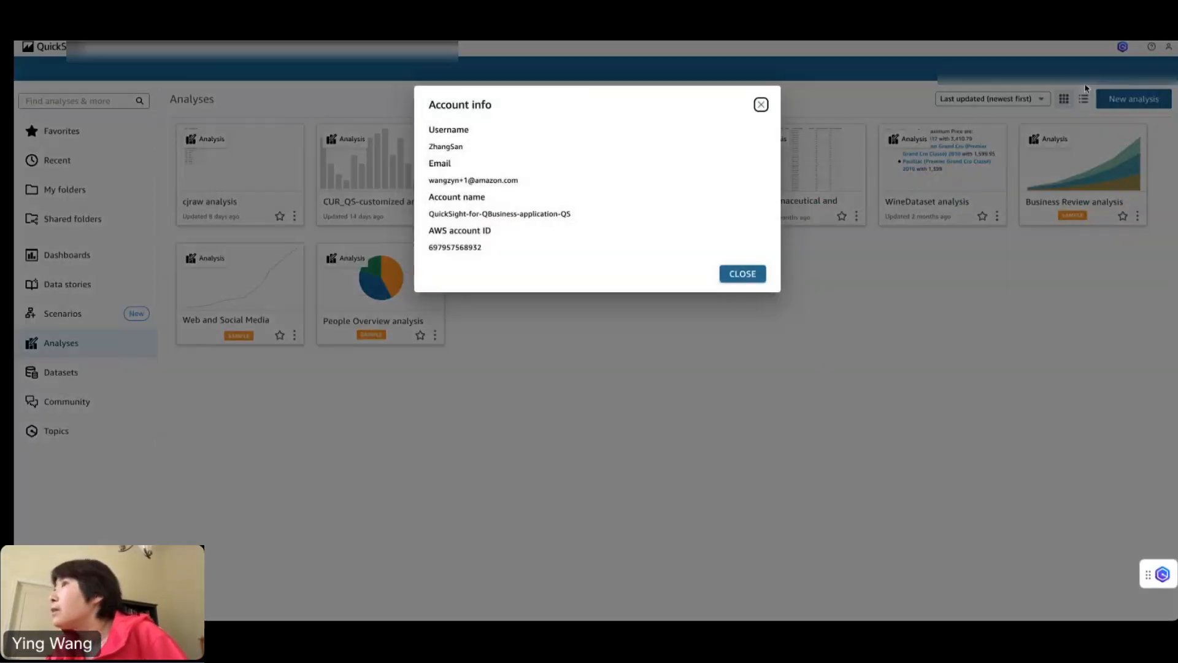
double_click(445, 146)
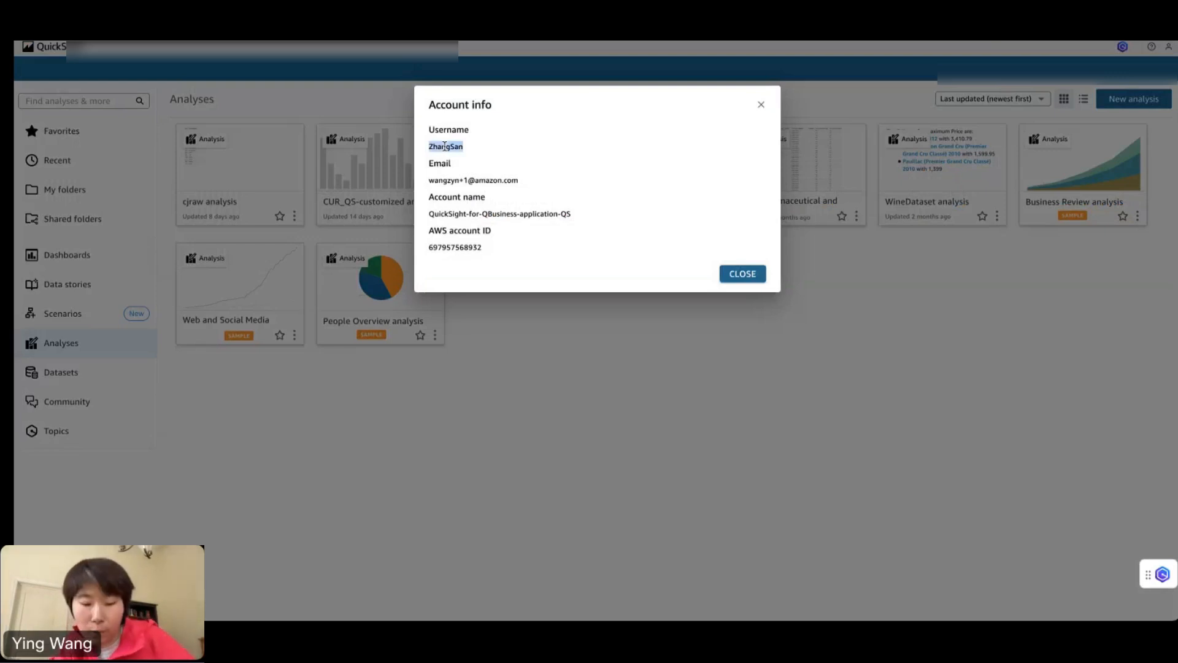
click(761, 105)
click(1167, 48)
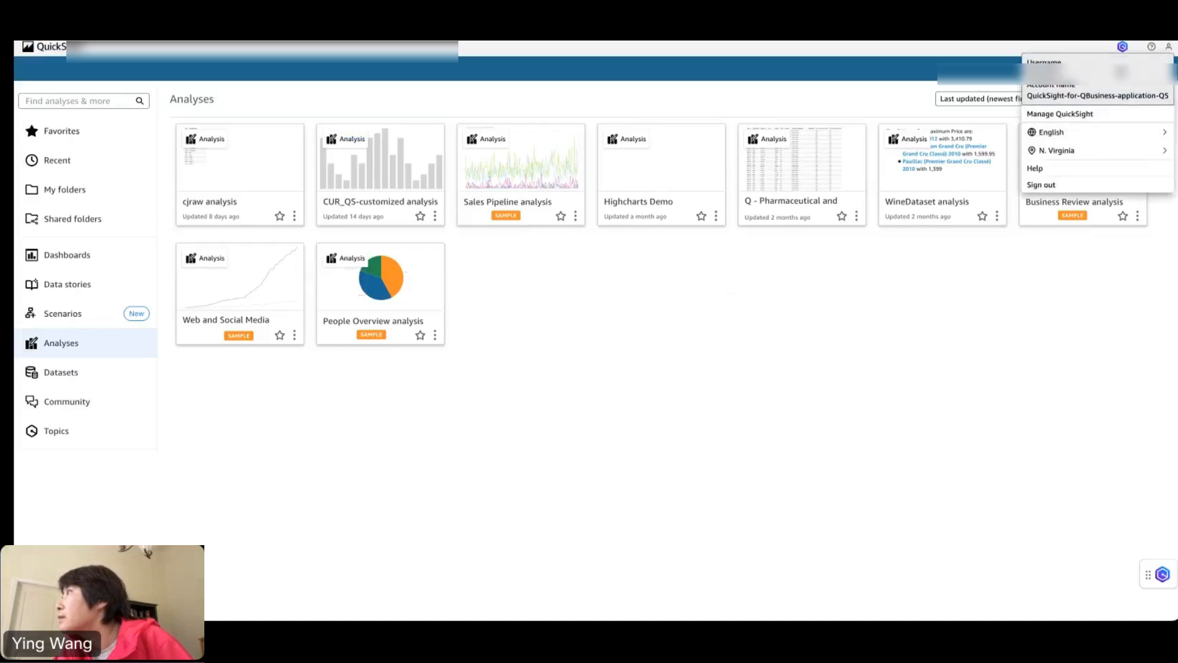
click(1098, 90)
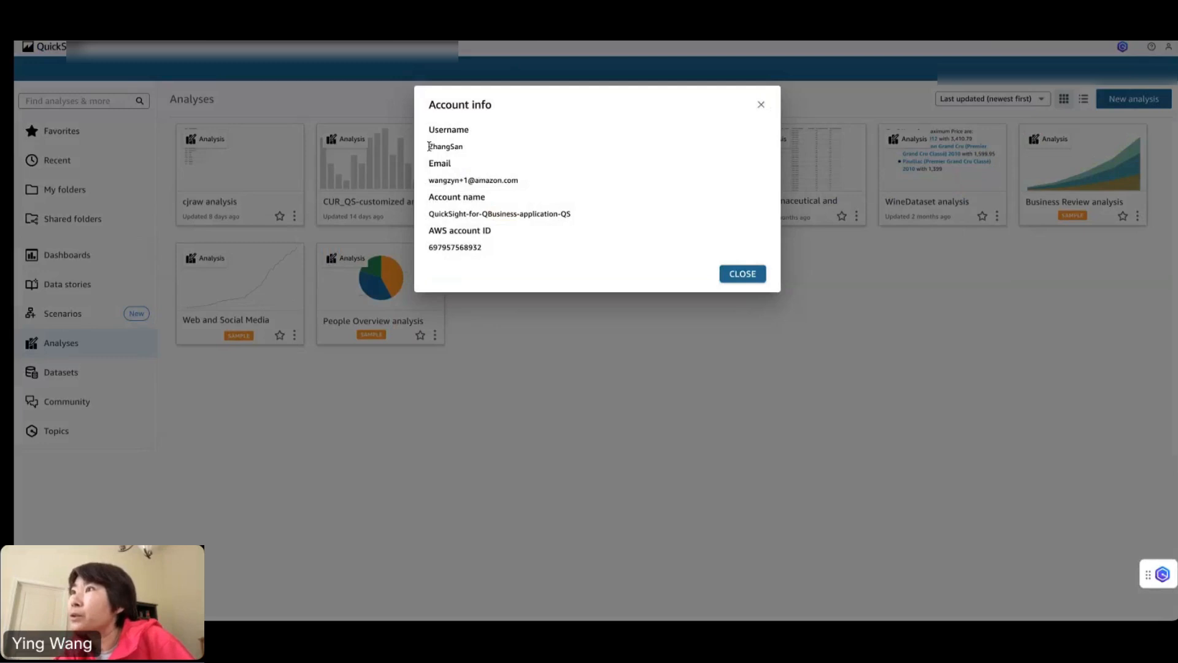
drag(429, 146, 471, 149)
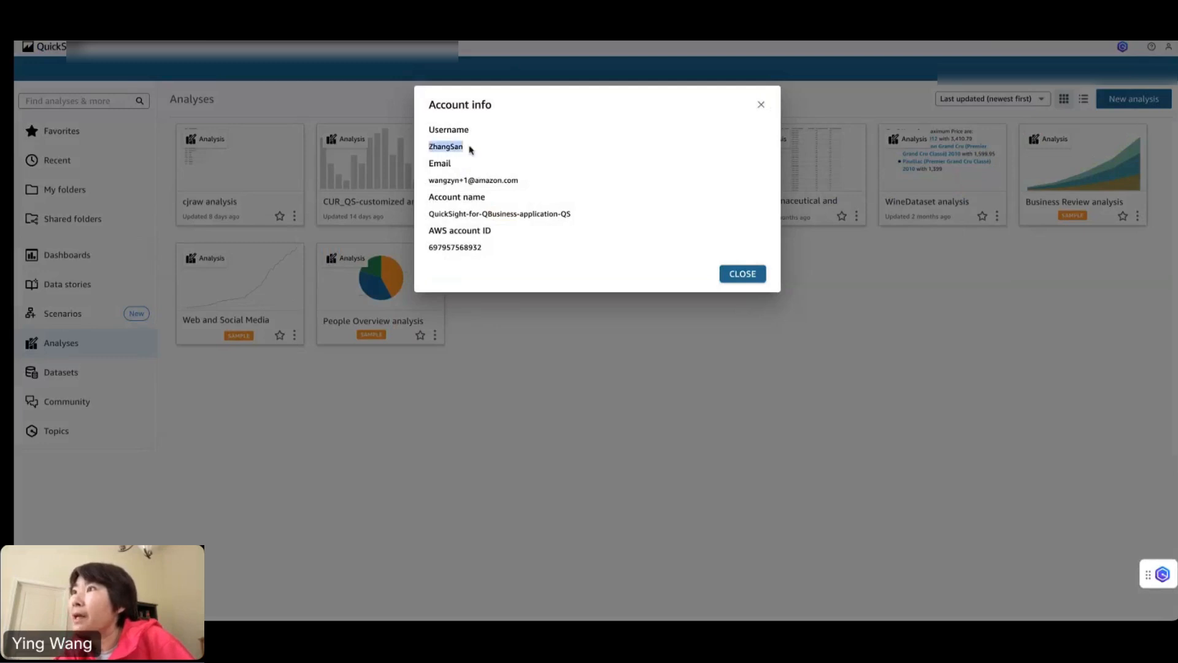
click(761, 104)
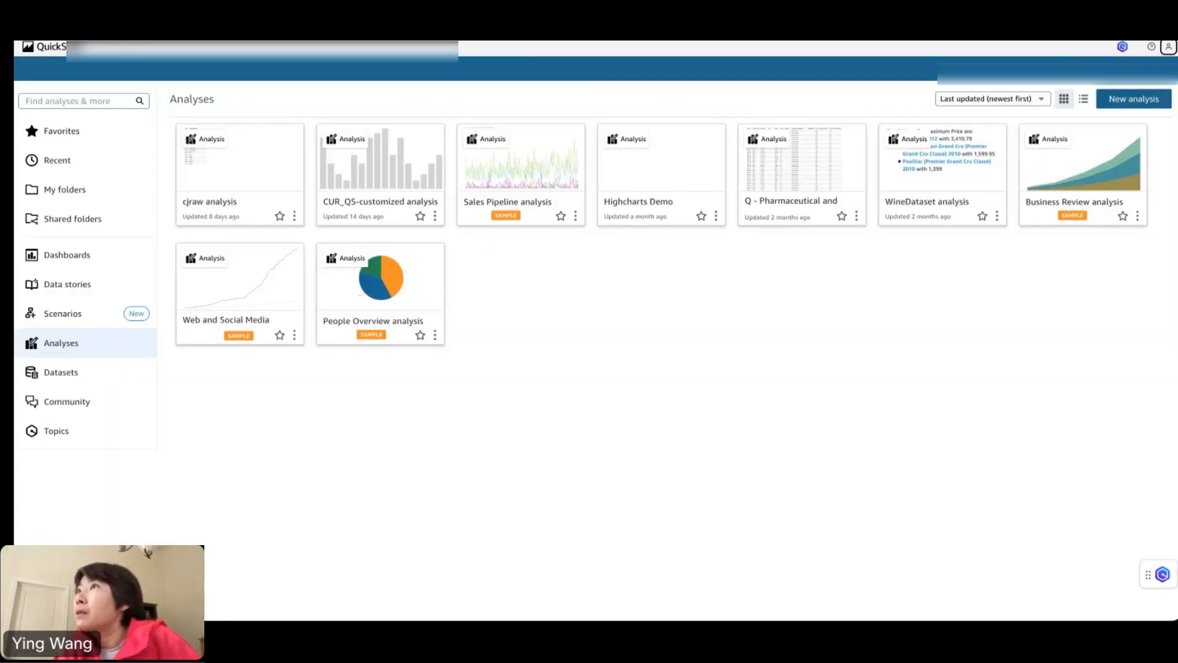
Return to the CloudFormation stack details and replace admin/xyz at the end of the adminarn value with the copied QuickSight username
key(ctrl+Tab)
click(645, 358)
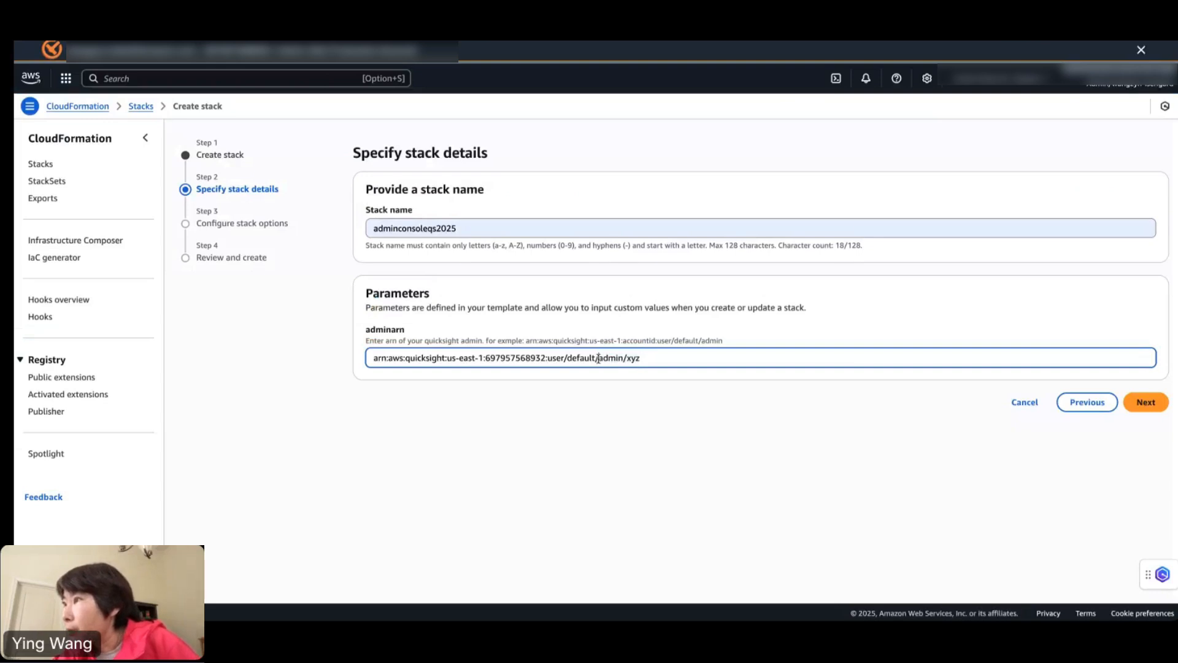
drag(598, 358, 652, 359)
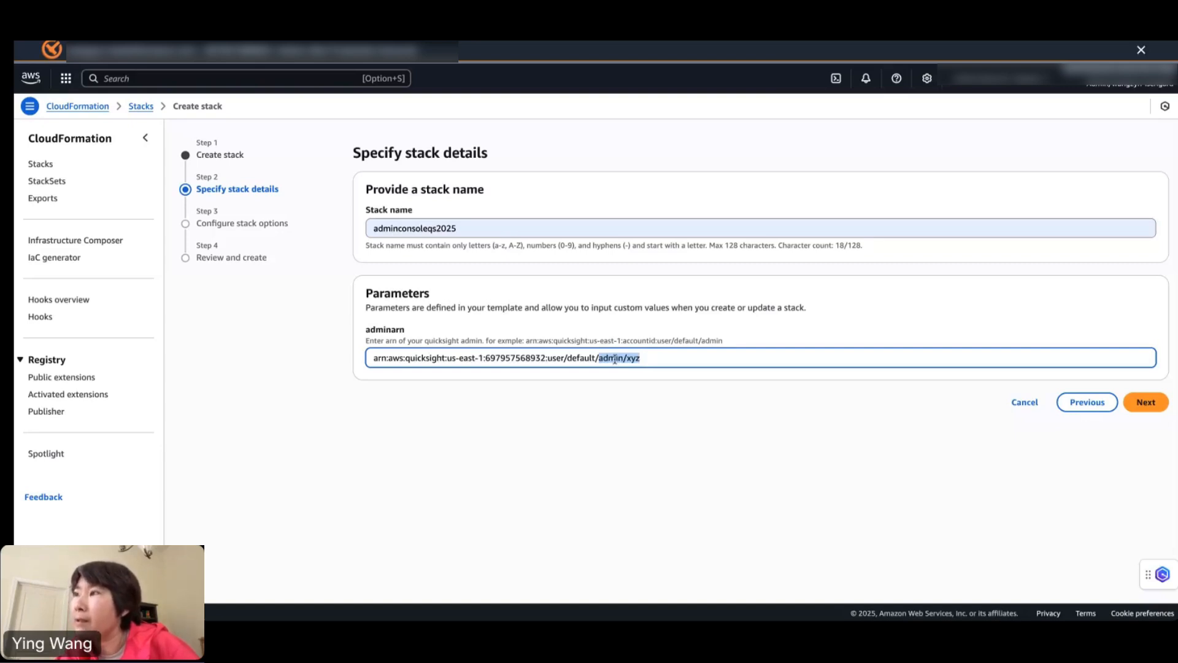
key(ctrl+v)
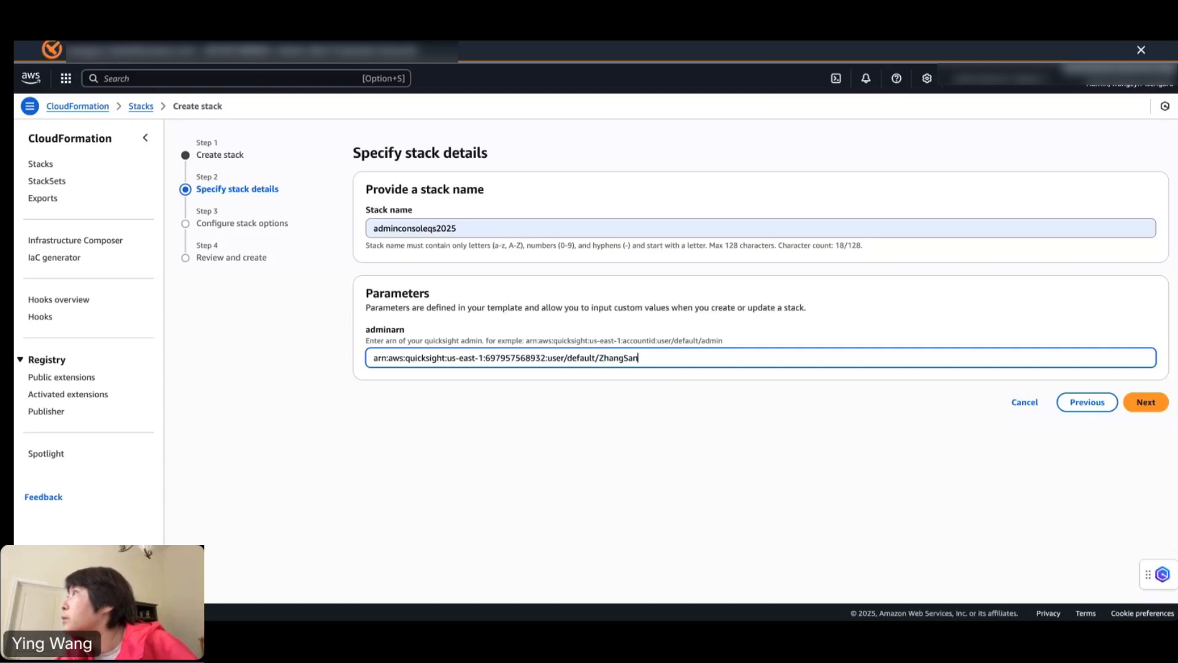
Check the username in QuickSight's account info against the adminarn value, and return to the stack details
key(ctrl+Tab)
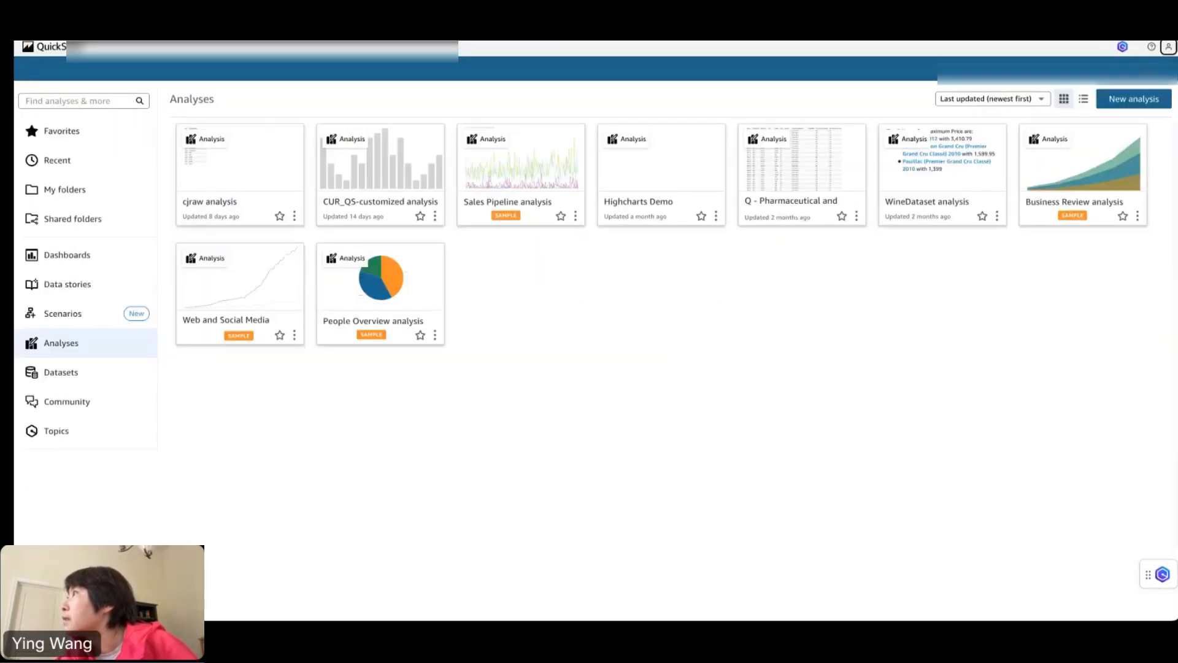
click(1168, 46)
click(1085, 93)
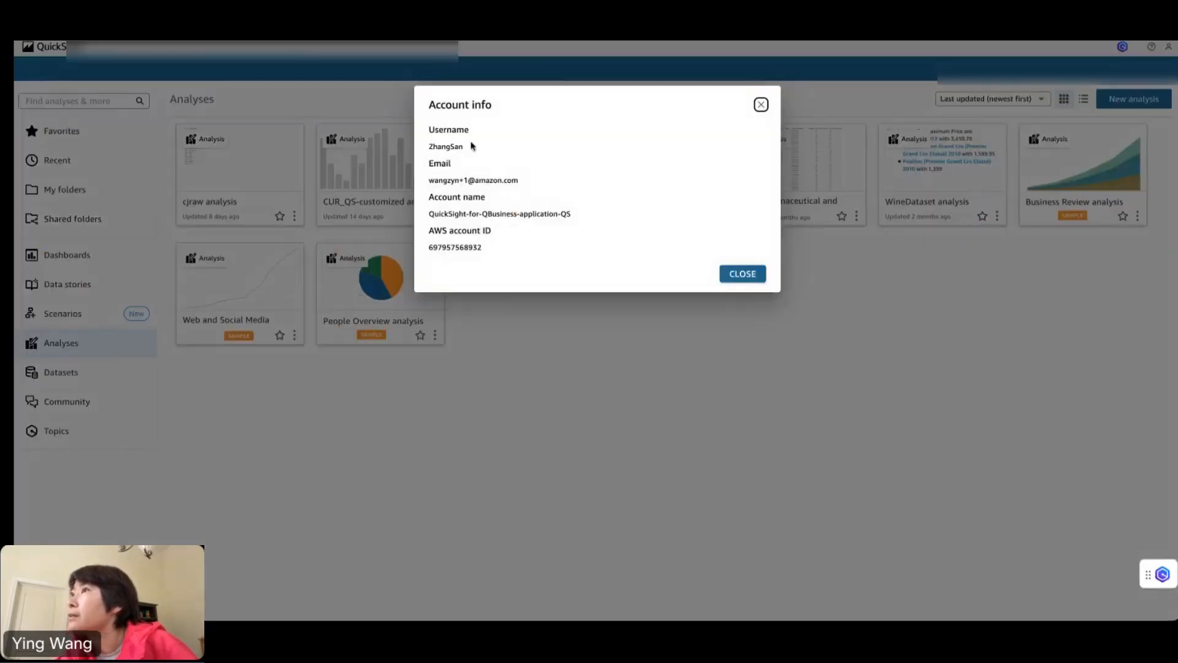
click(761, 104)
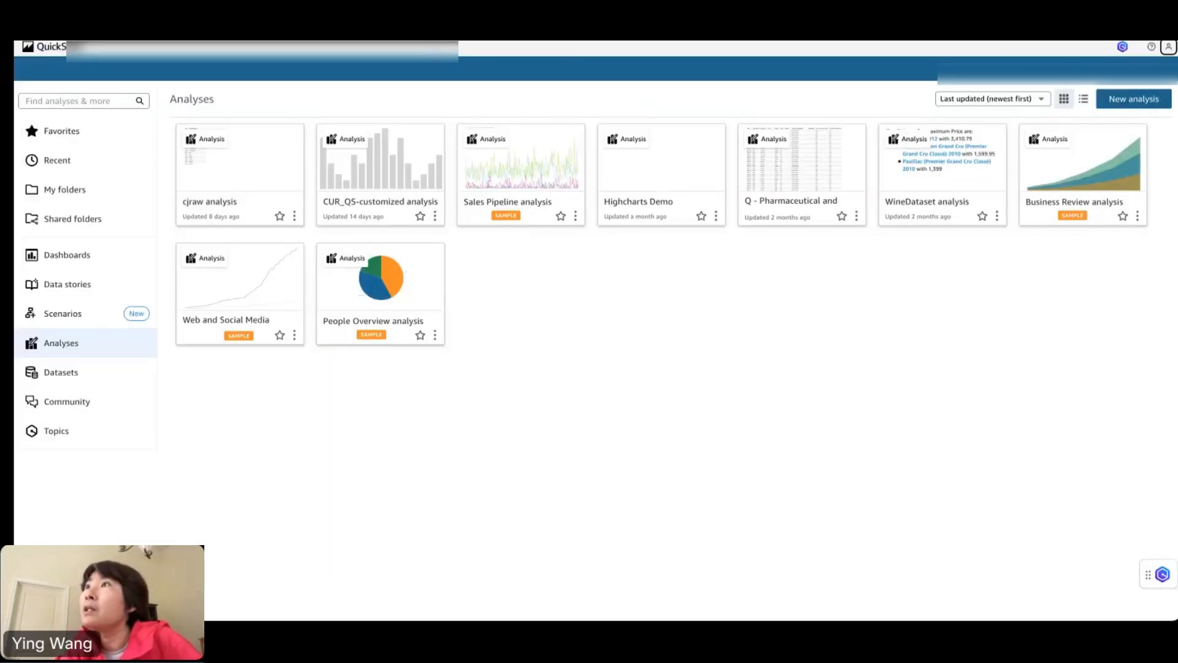
click(393, 13)
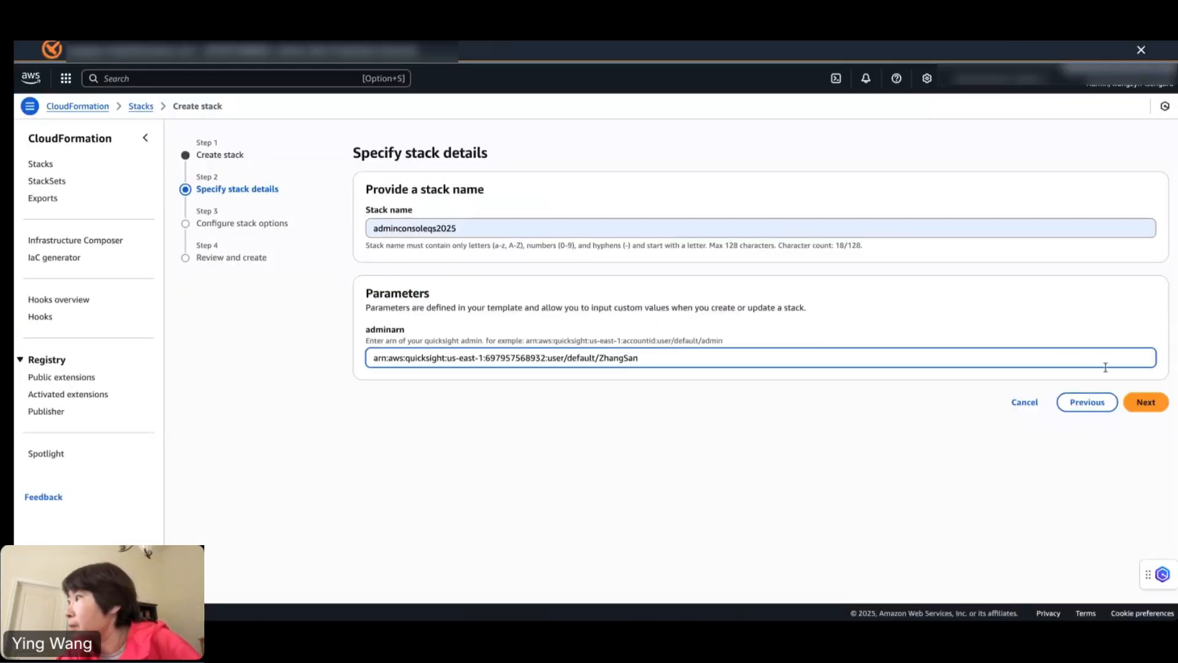
Assign the QuickSightAdminConsole2025 IAM role in the stack options, keep the remaining defaults and submit the adminconsoleqs2025 stack for creation
click(1150, 404)
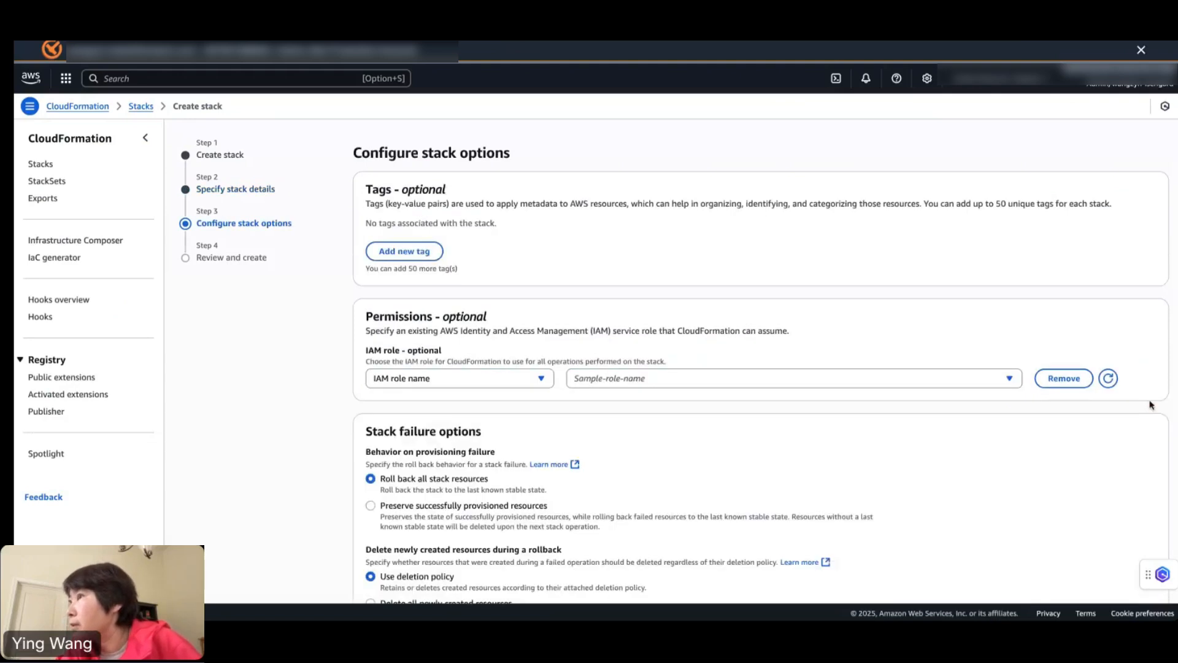
click(914, 380)
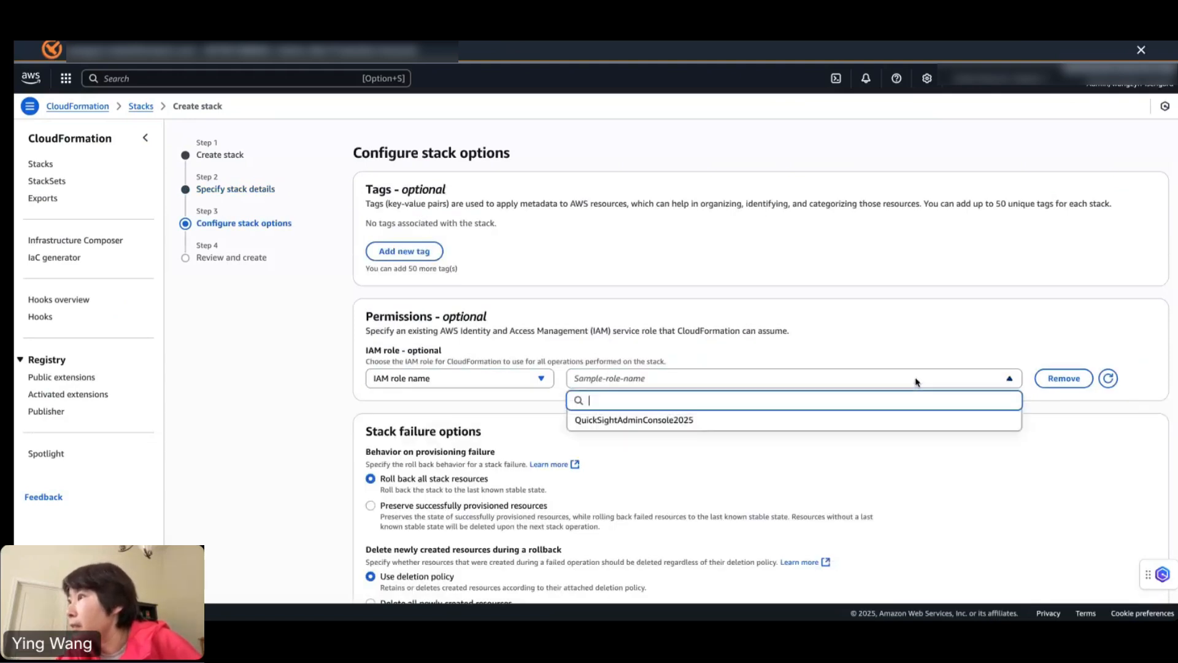
click(651, 420)
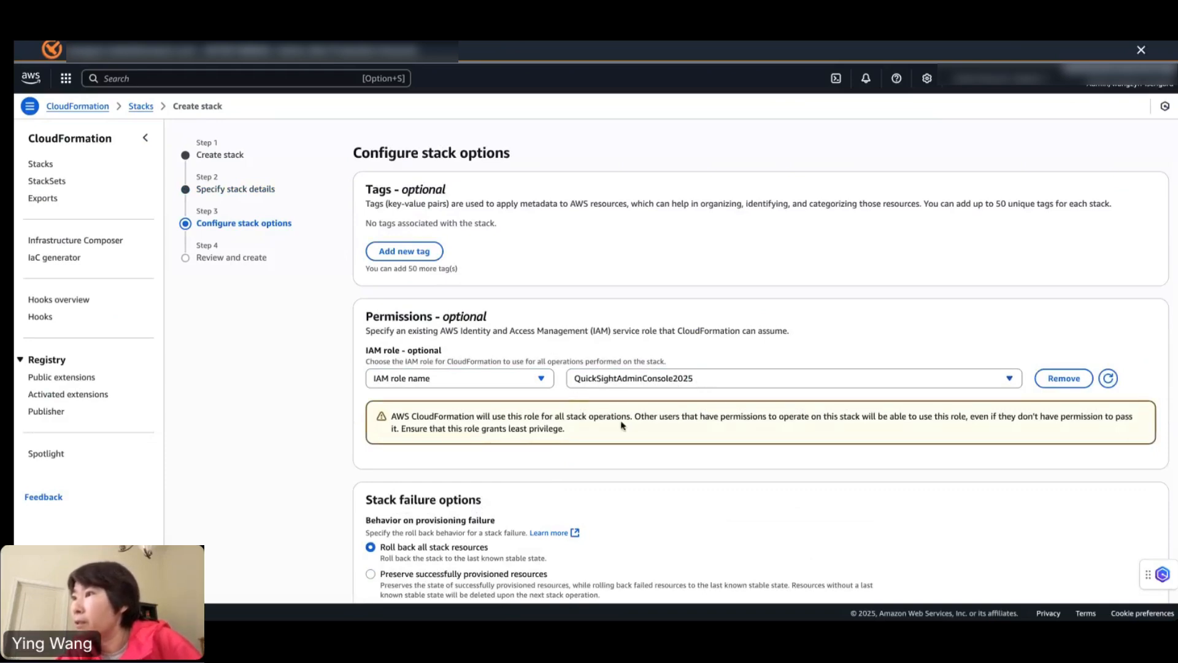
scroll(753, 461, down, 7)
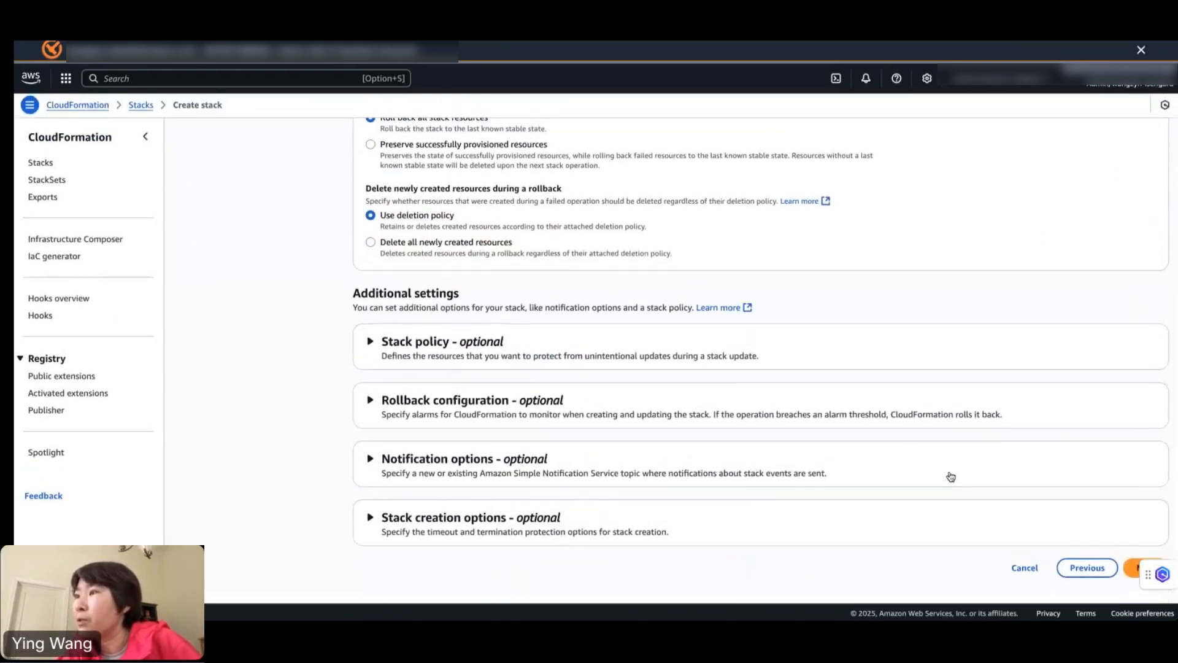
click(1132, 570)
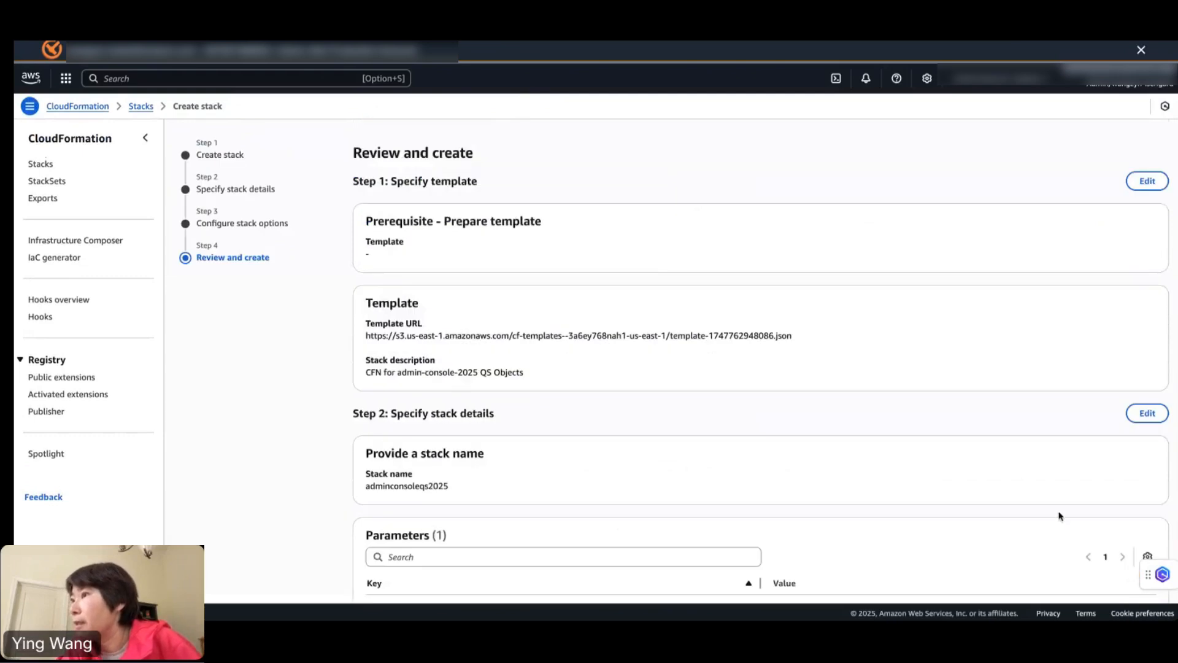
scroll(1060, 515, down, 15)
click(1127, 577)
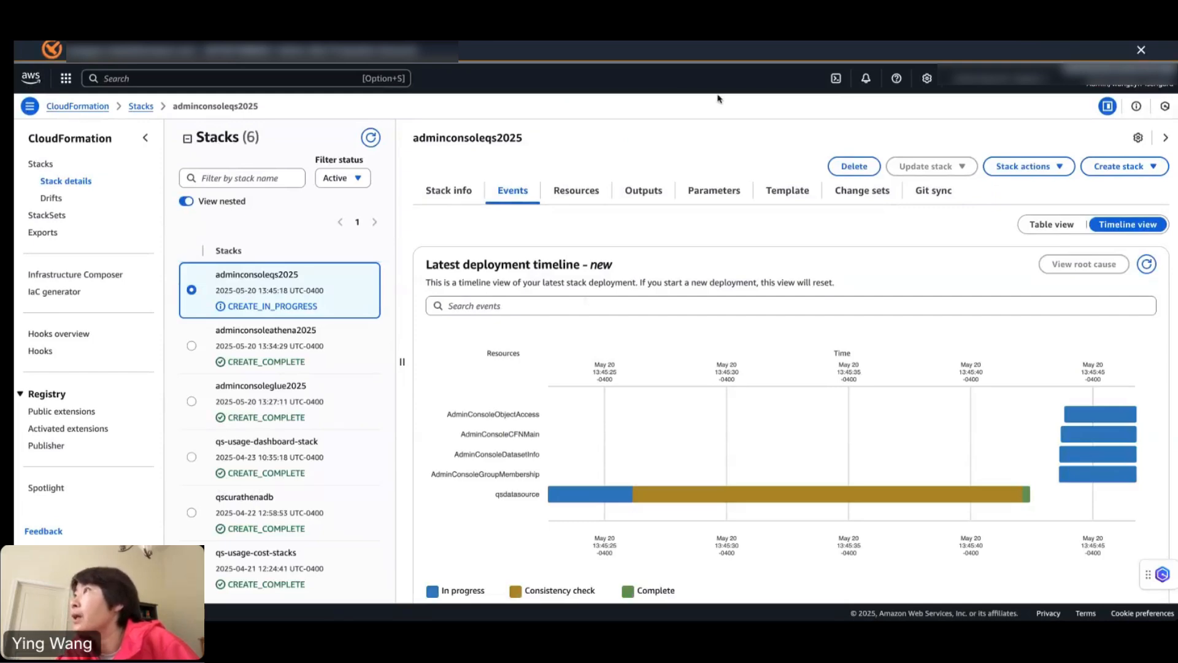
Open the last listed Isengard account as Administrator, sign out of the current QuickSight session and open QuickSight with the Administrator session
click(209, 28)
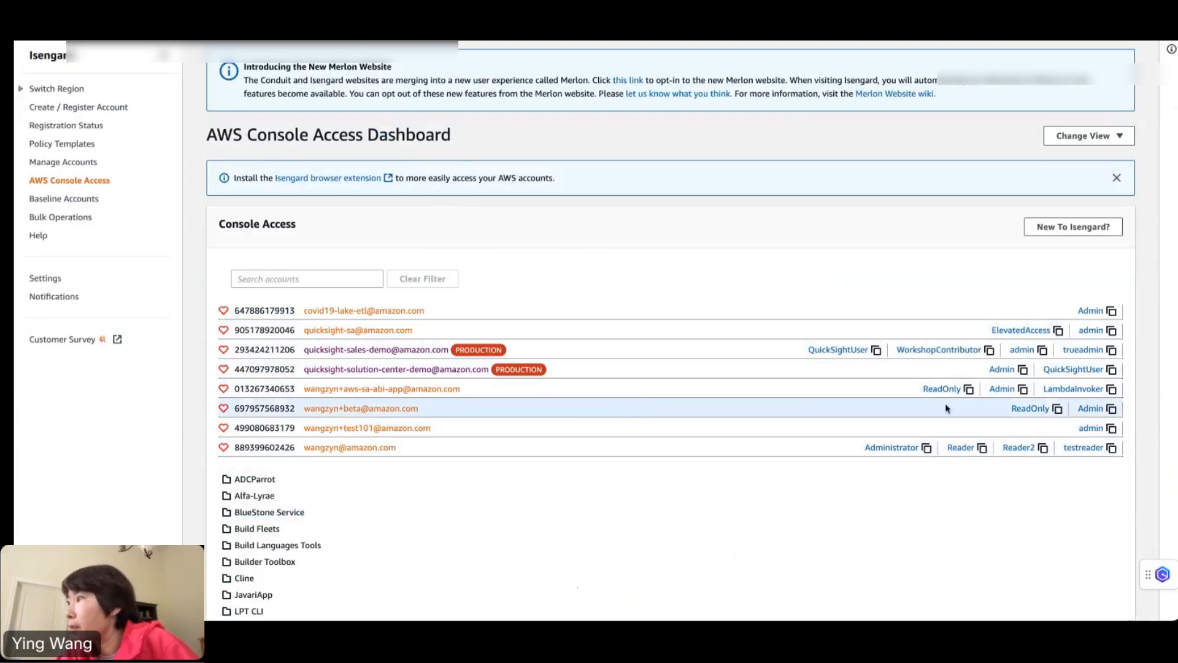
click(890, 447)
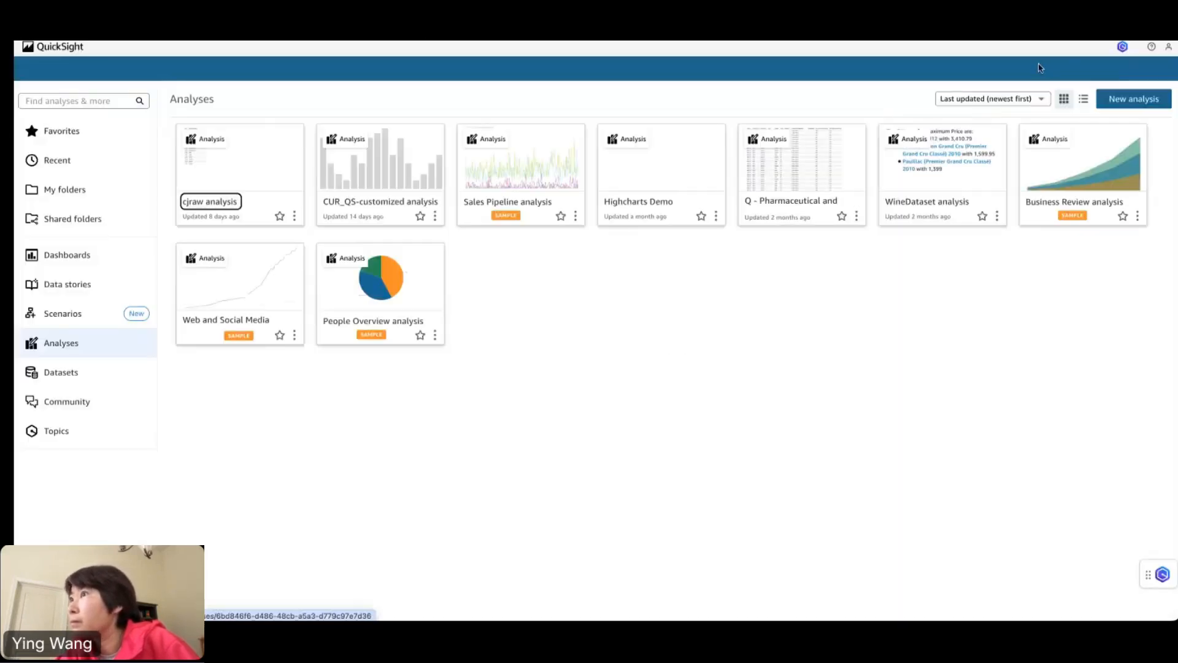
click(1168, 46)
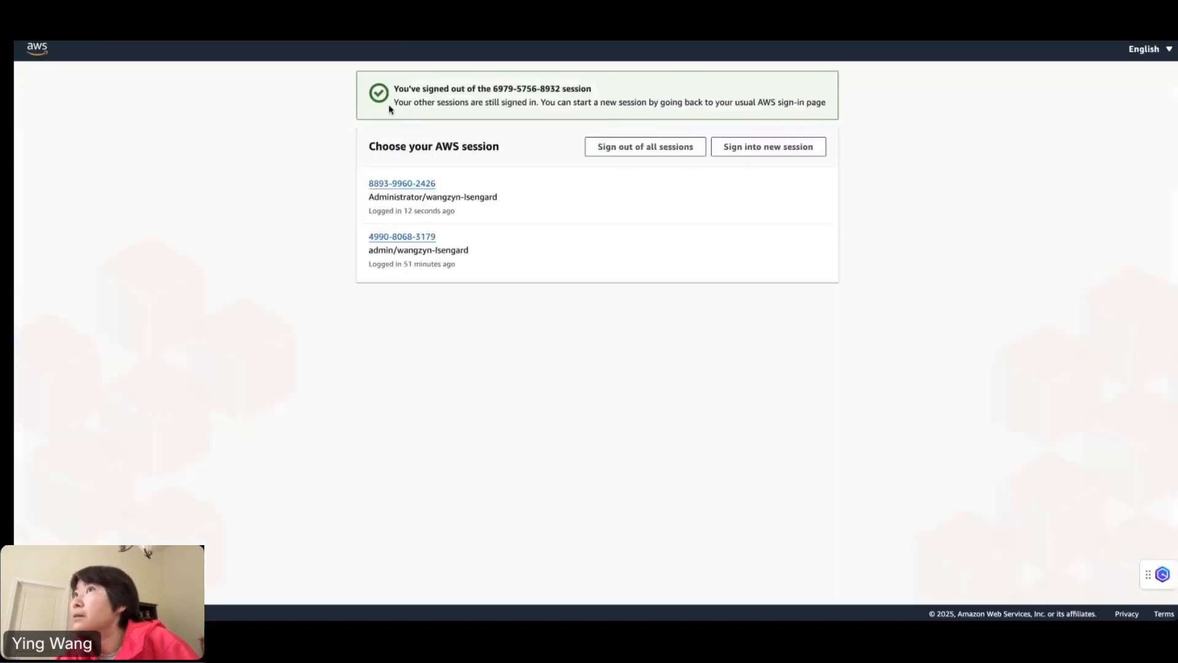
click(388, 184)
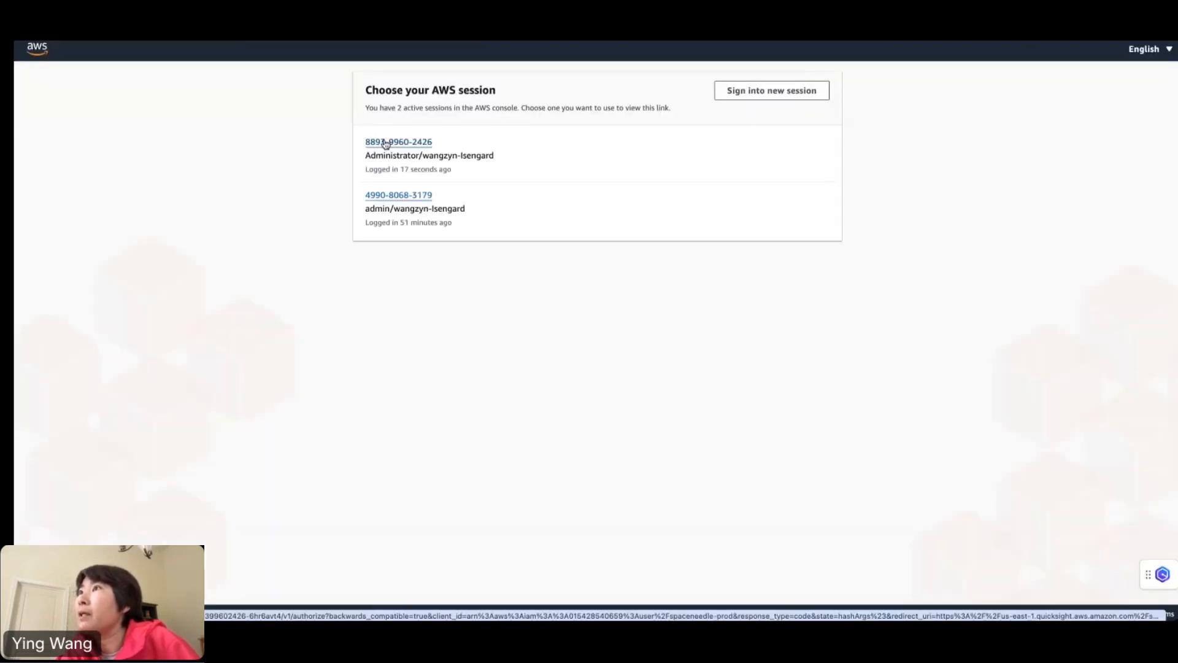
click(386, 143)
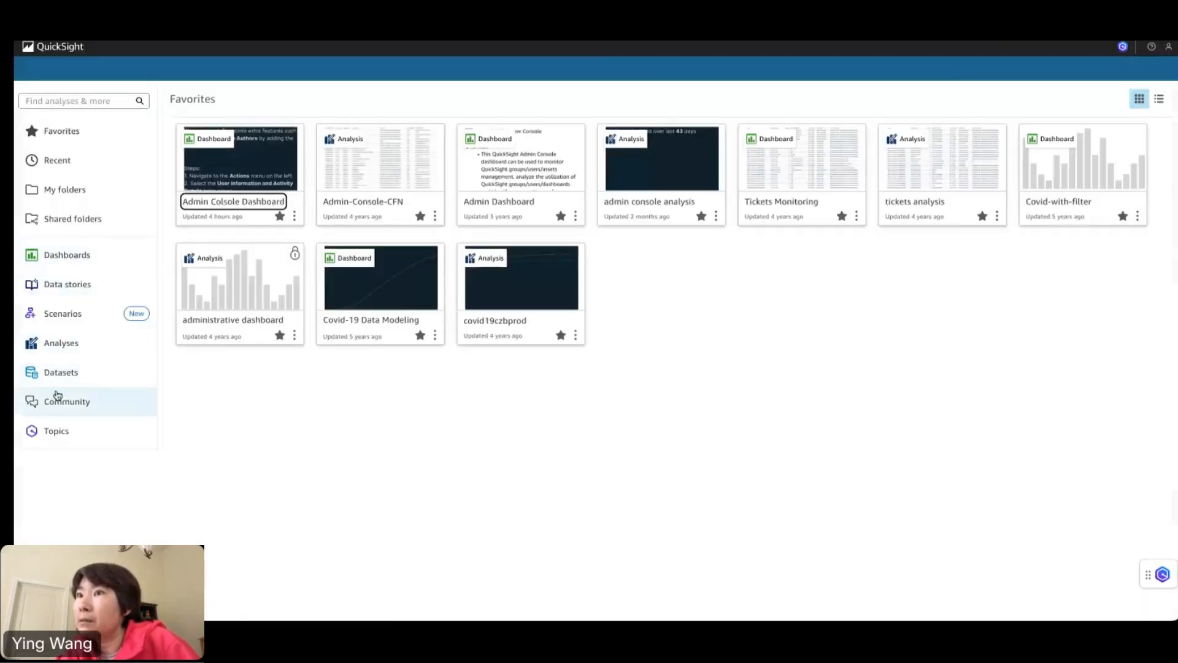
Open the admin-console-analysis-2025 analysis and examine its Landing Page and User Analysis sheets
click(64, 344)
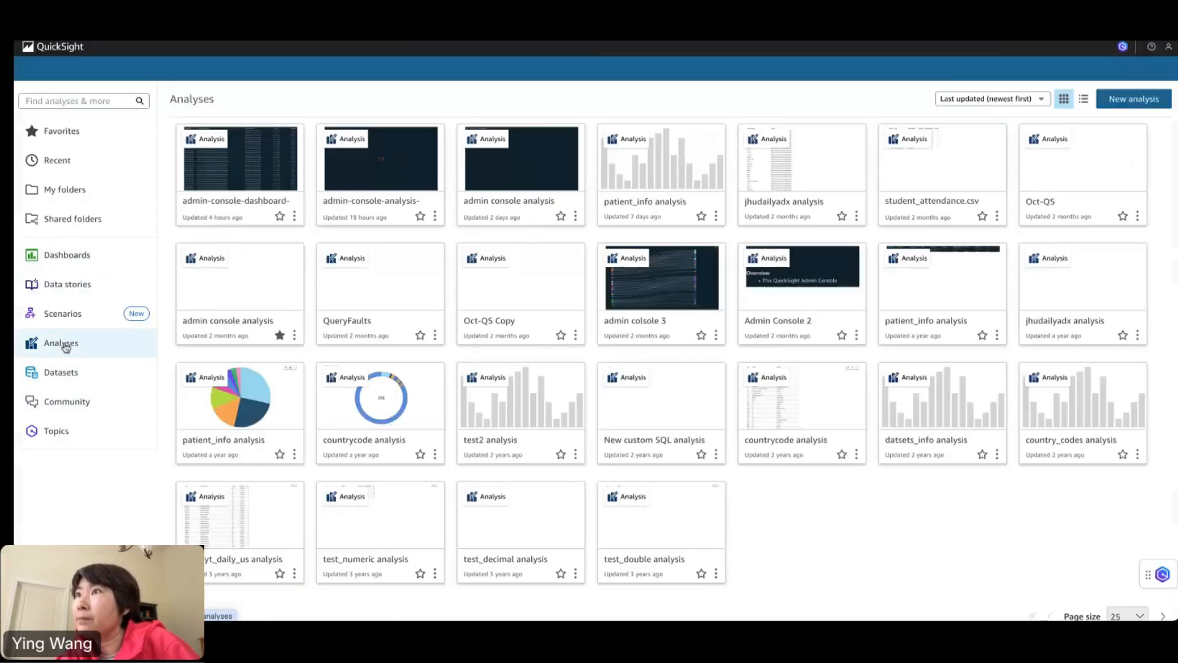
click(373, 178)
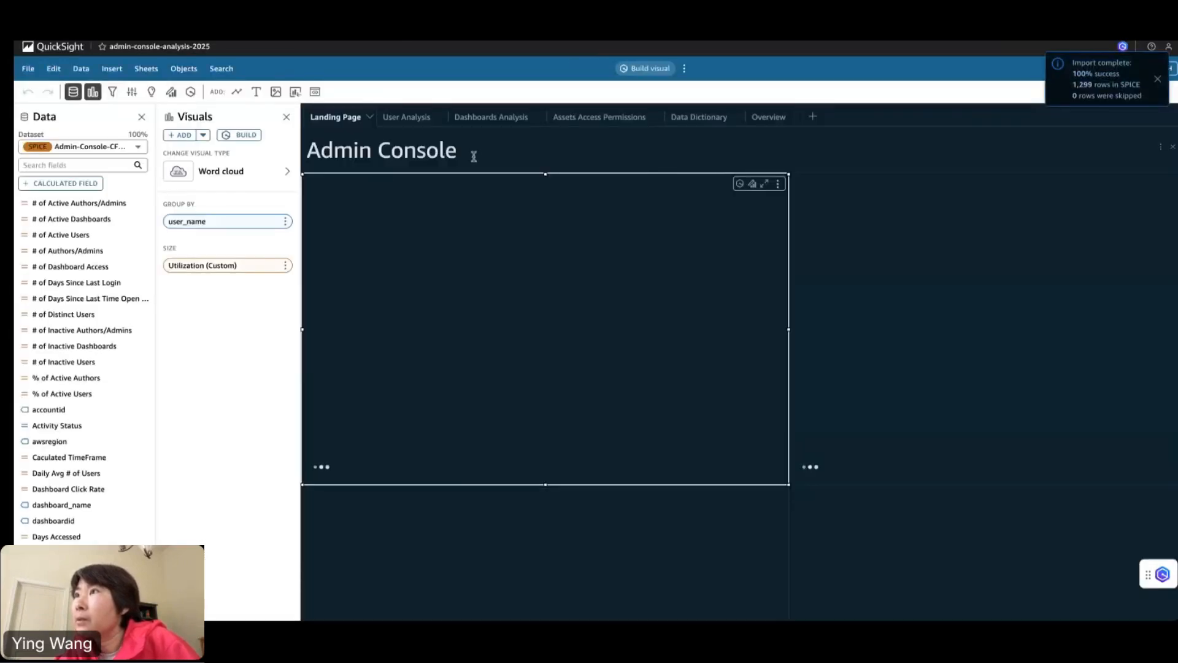
click(1157, 79)
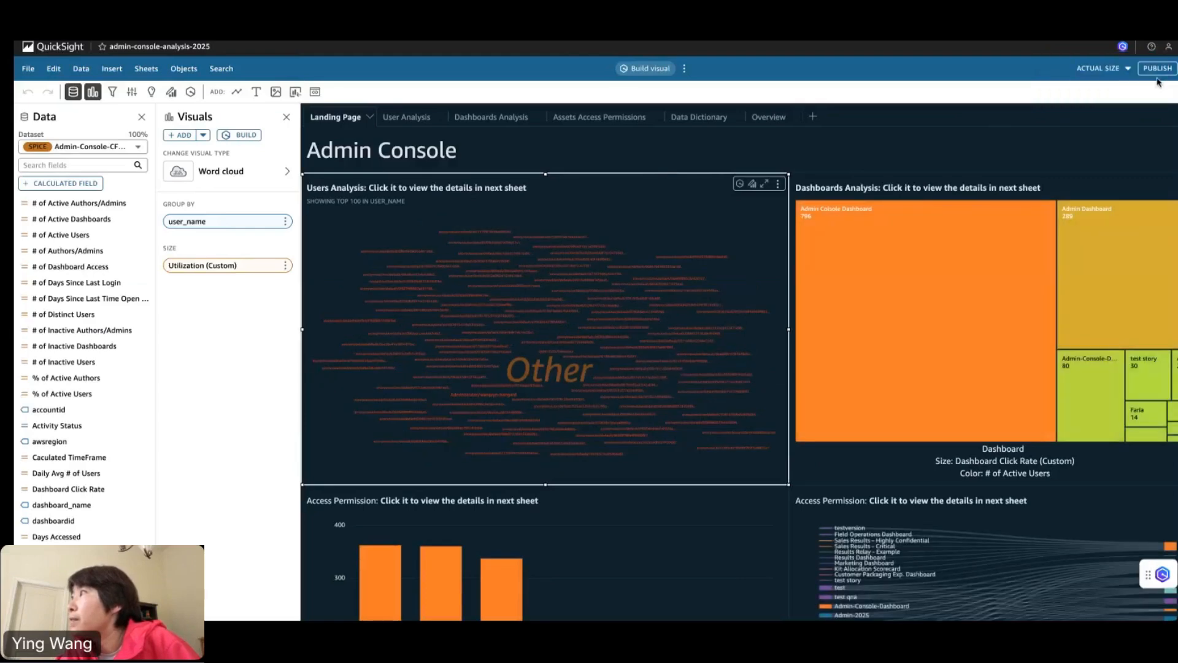
click(406, 117)
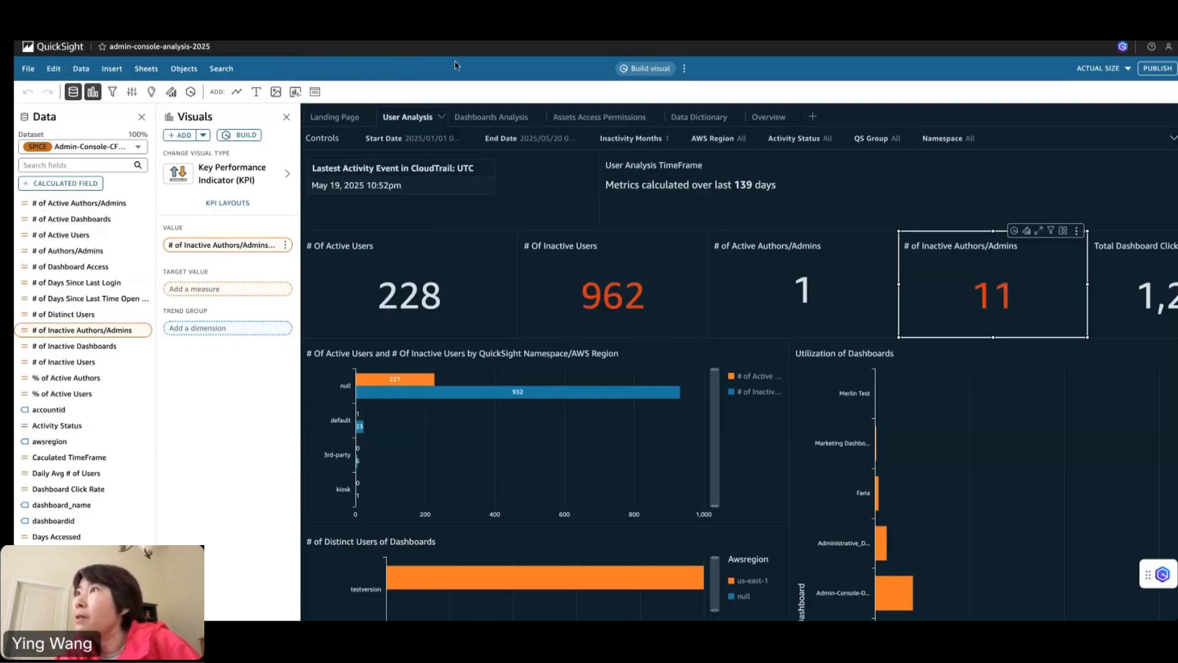
Open the non-production beta account as Admin from Isengard and sign the adminconsoleqs2025 stack page back in with that Admin session
click(408, 32)
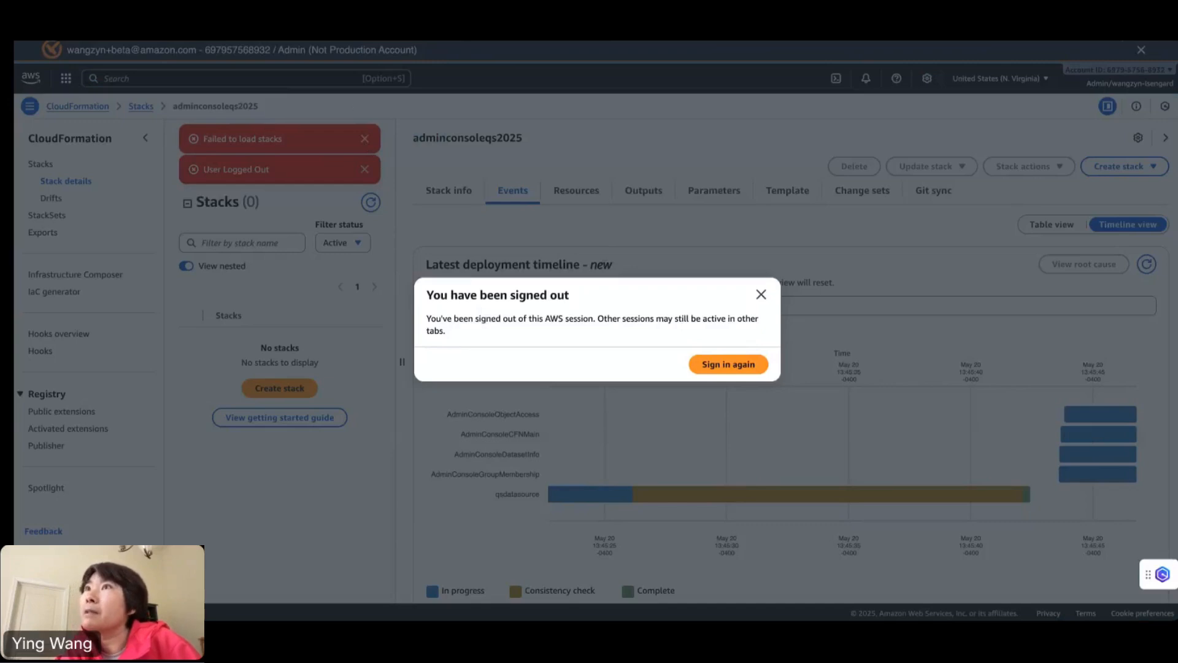
click(368, 32)
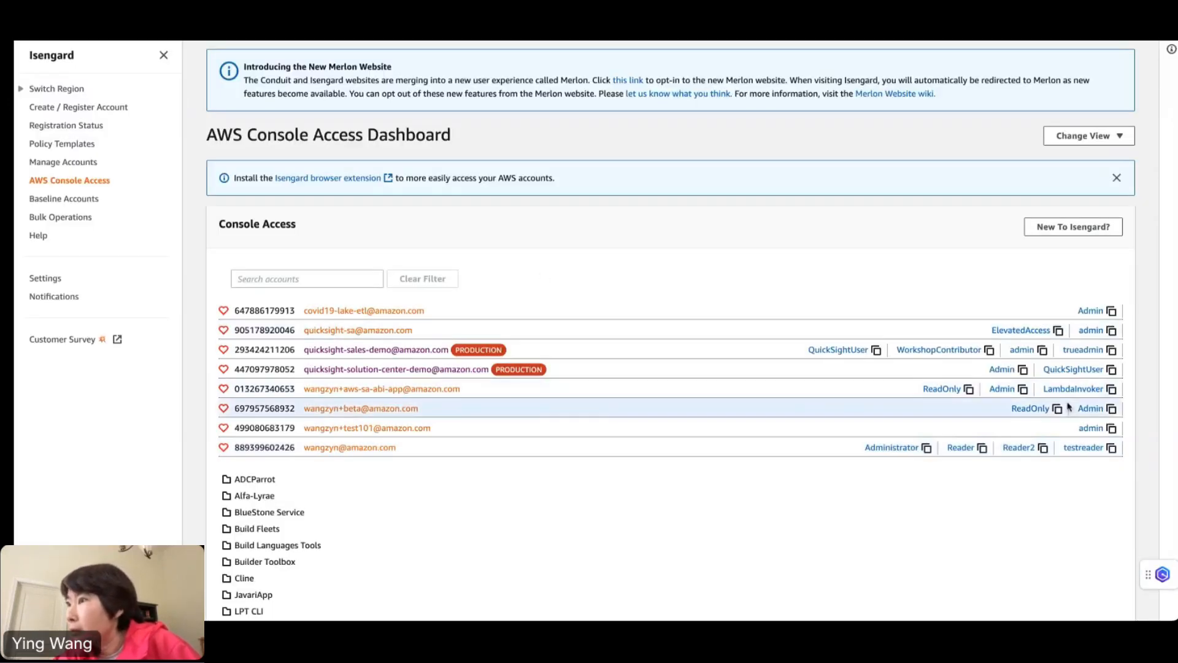
click(1091, 408)
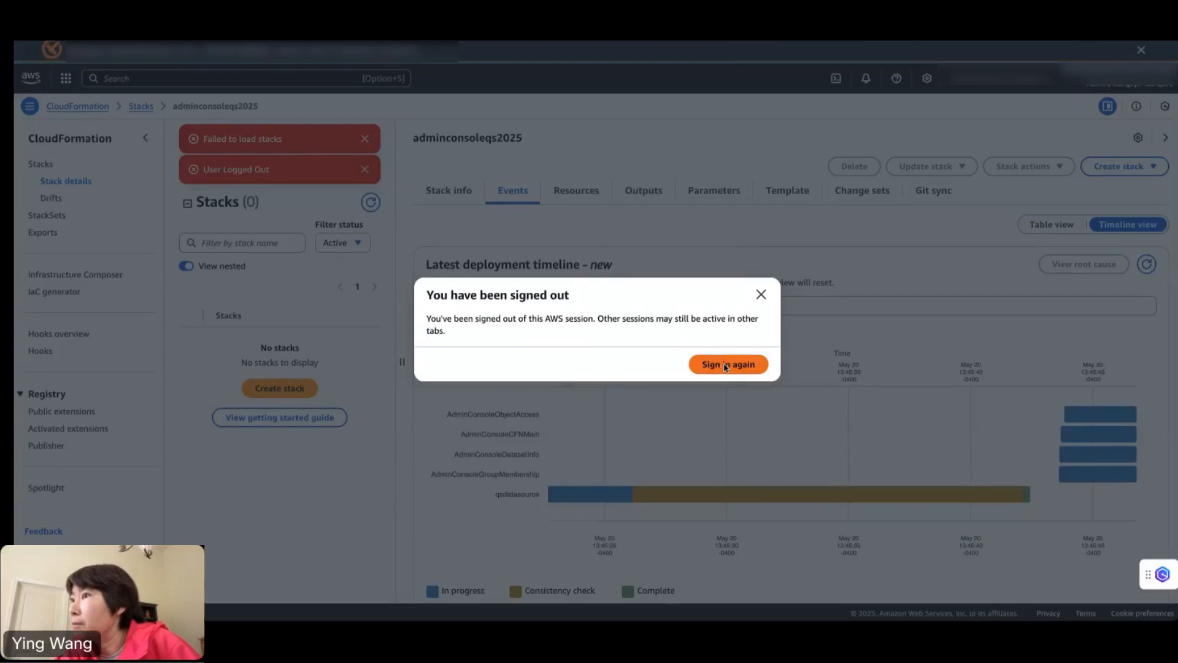
click(725, 366)
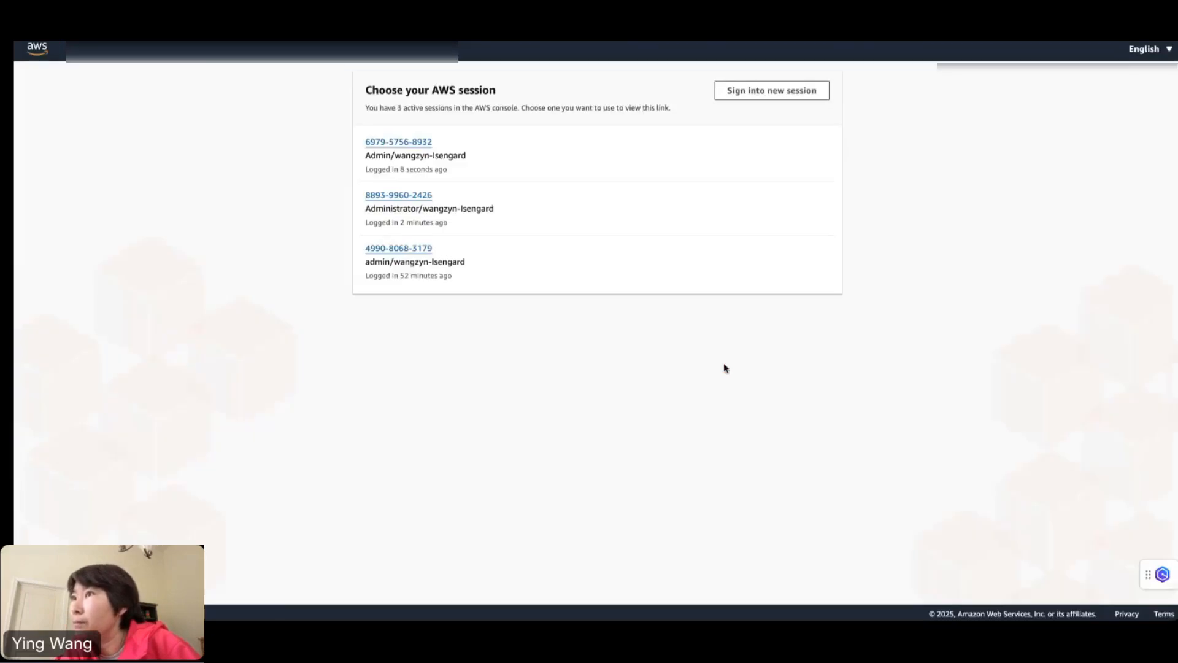
click(415, 143)
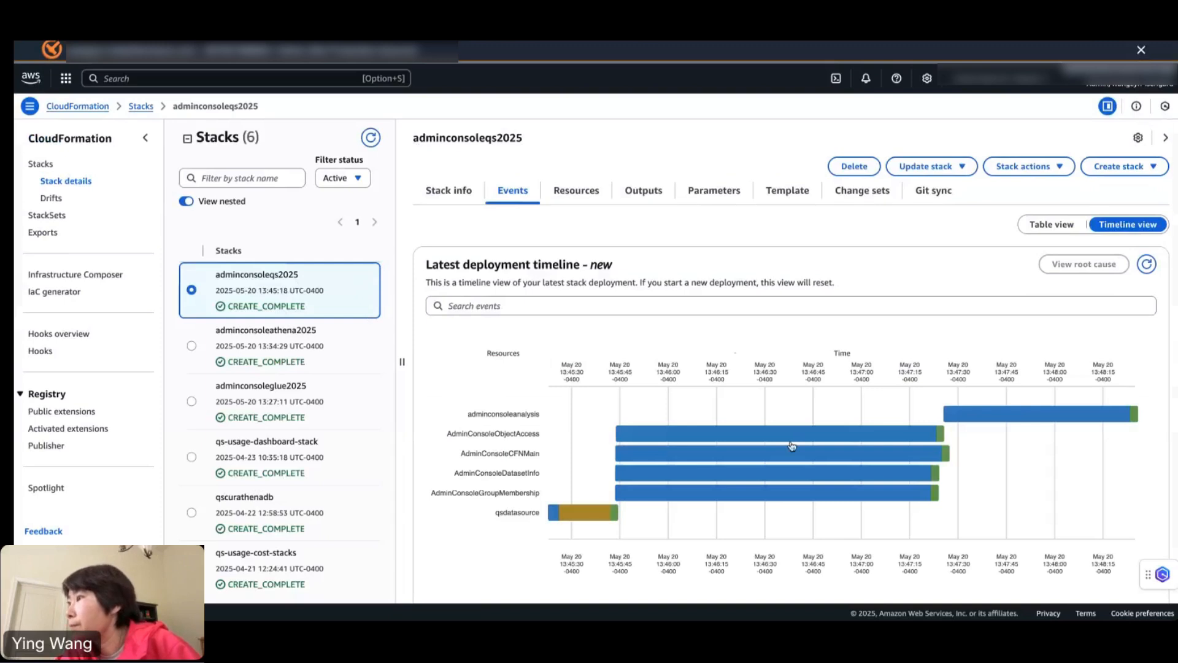
Examine the creation details of the data source, datasets and analysis in the adminconsoleqs2025 deployment timeline
mouse_move(700, 439)
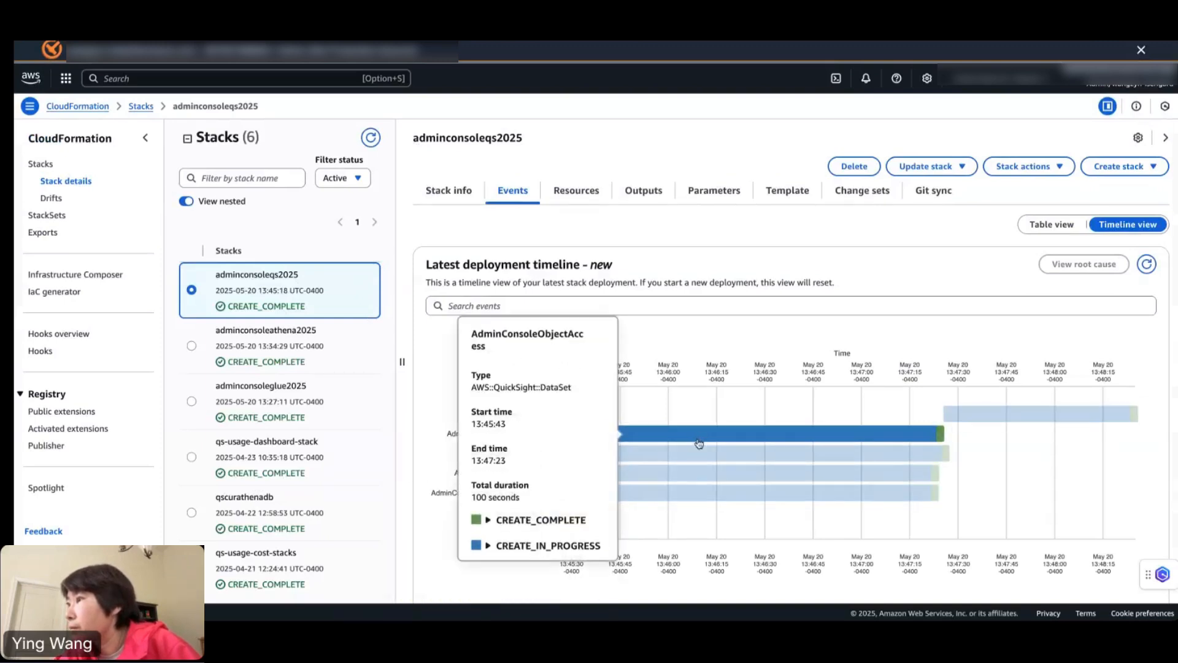
mouse_move(591, 514)
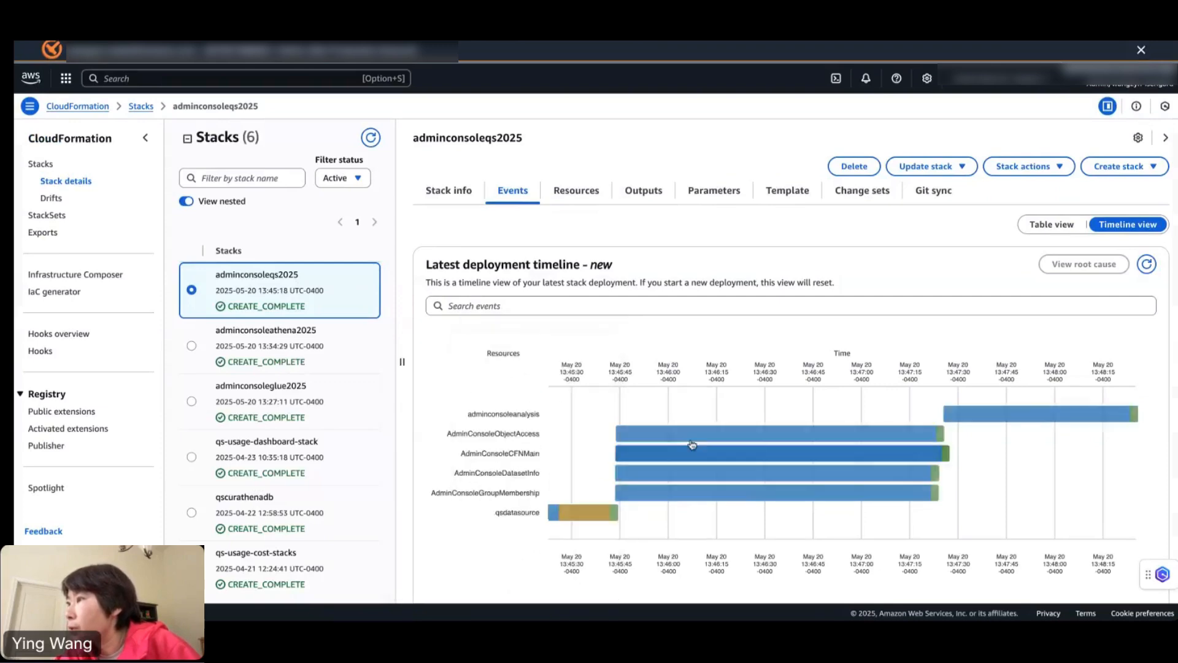
mouse_move(697, 494)
mouse_move(984, 419)
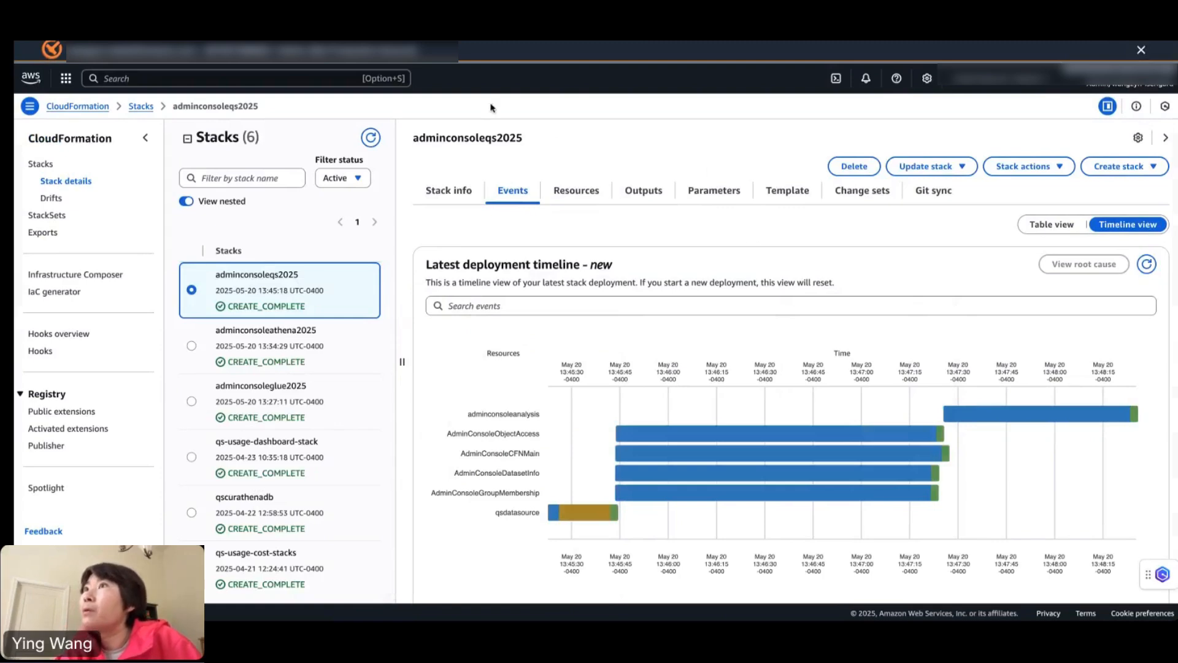
Return to the admin-console-analysis-2025 analysis in QuickSight and resume it with the Administrator session
click(393, 36)
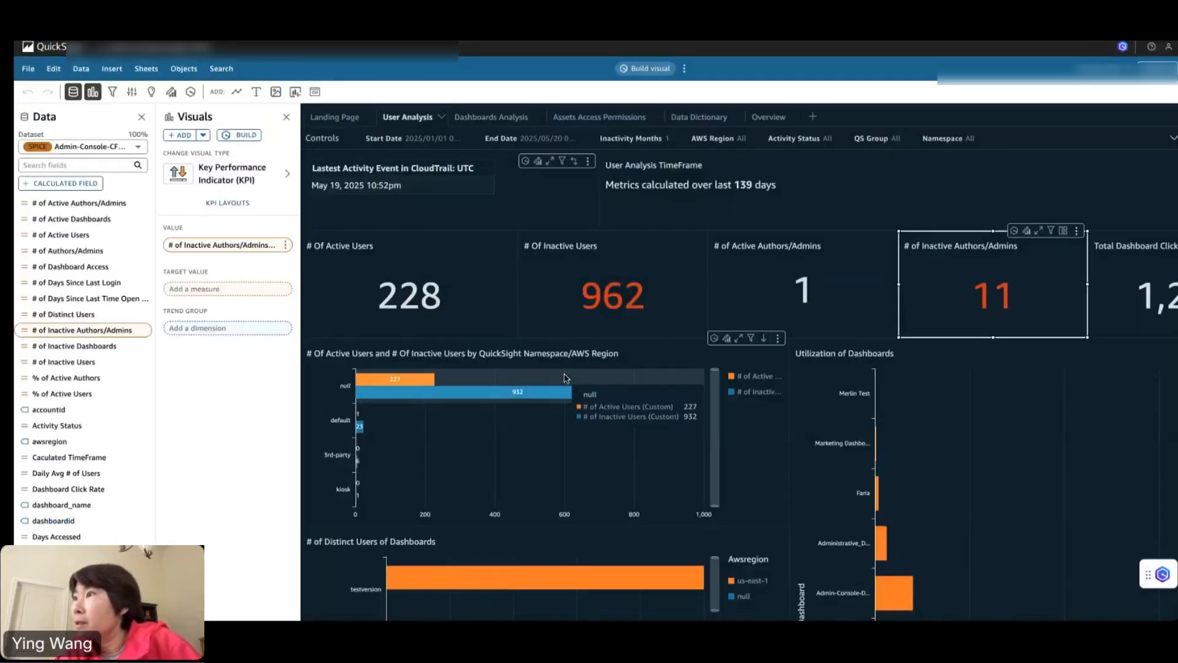
scroll(673, 329, right, 3)
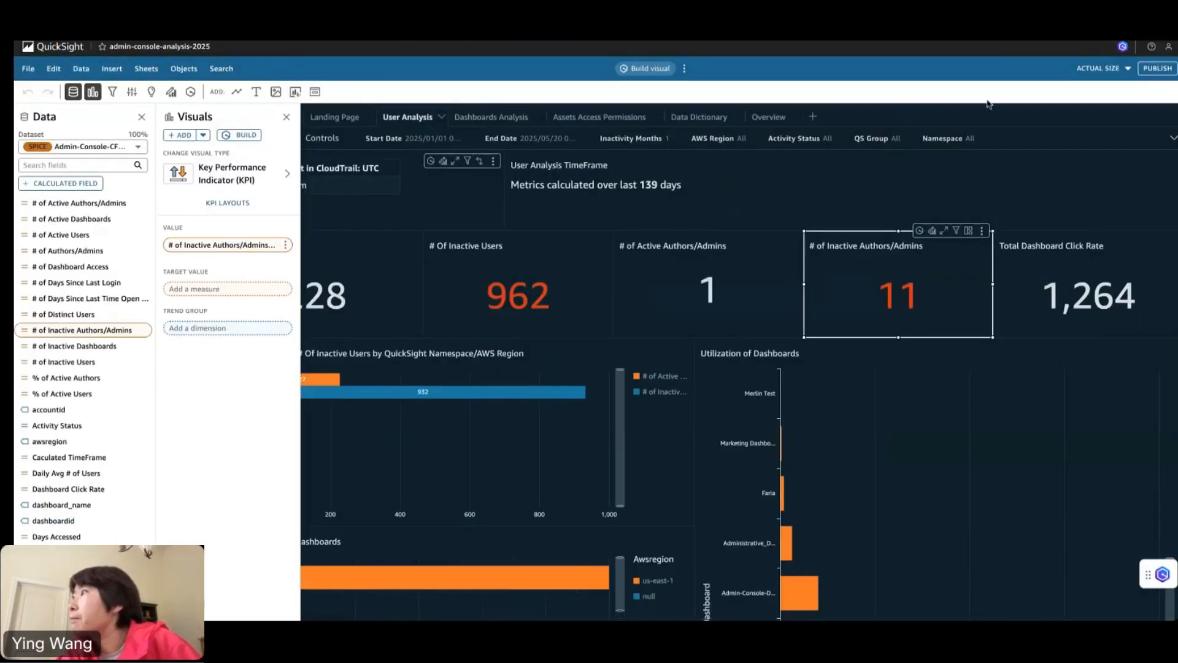
click(1157, 68)
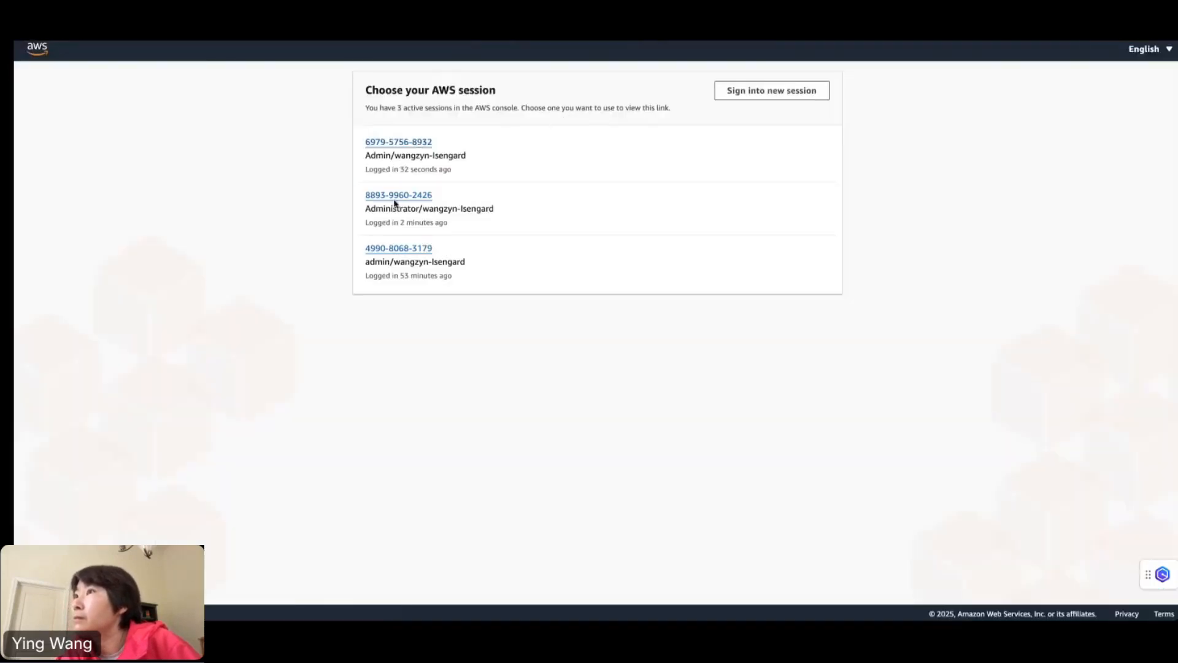
click(398, 195)
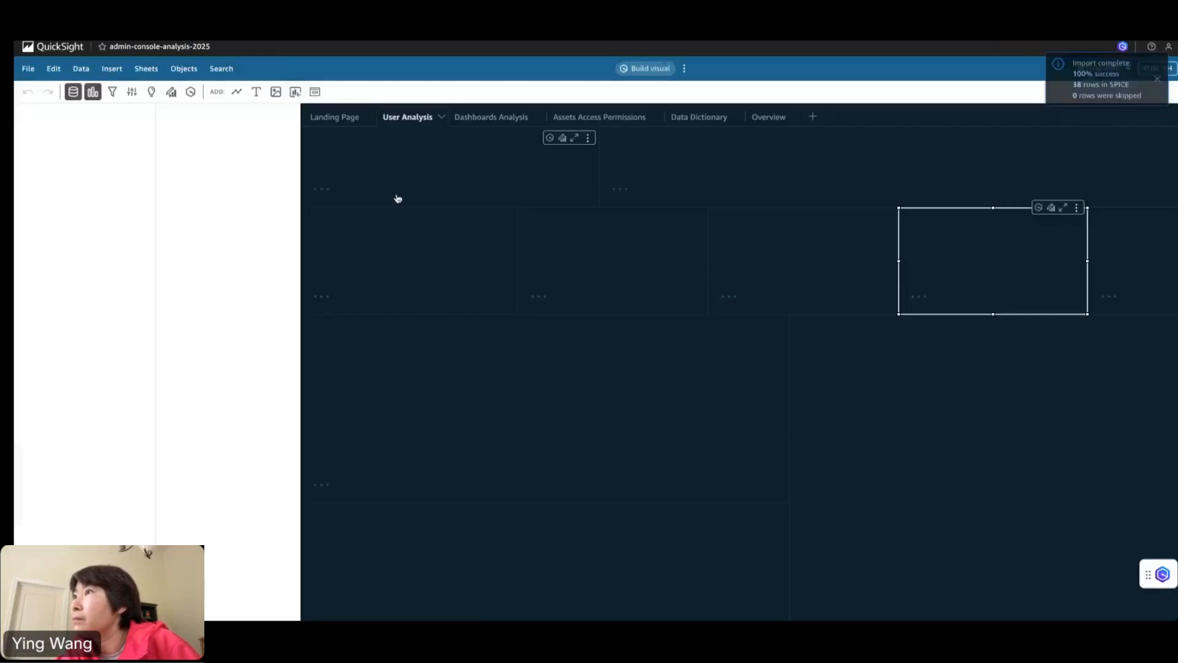
Publish all sheets of the analysis as a new dashboard named Admin-2025-bk, keeping the default sharing and generative options
click(1157, 81)
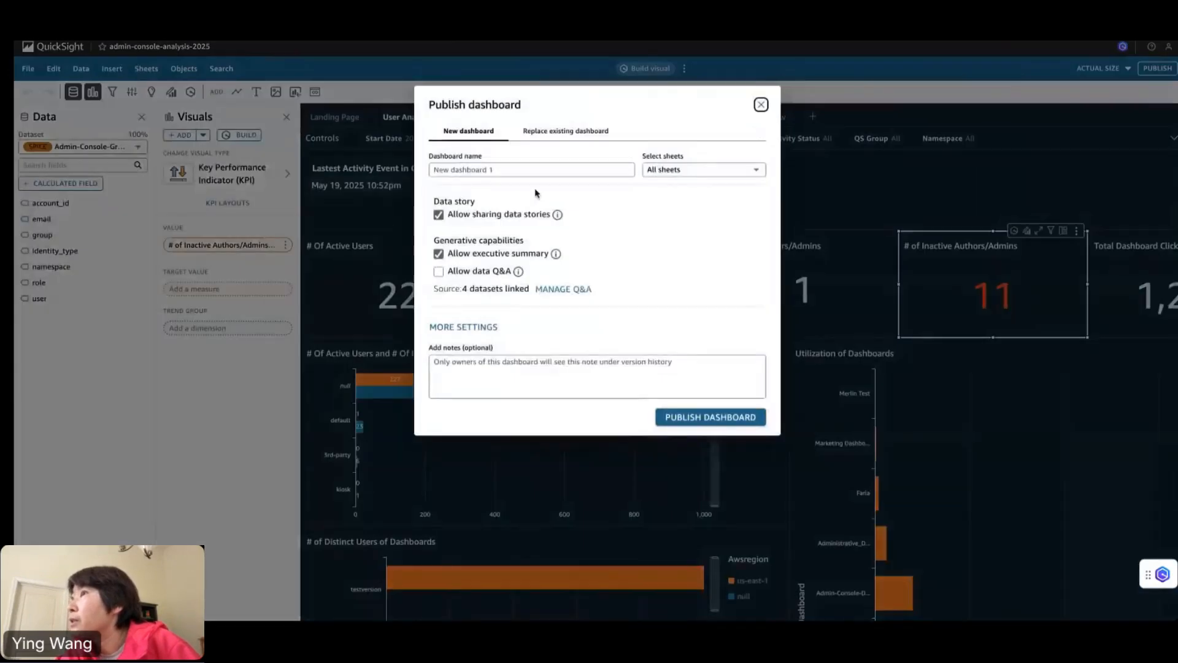
click(488, 171)
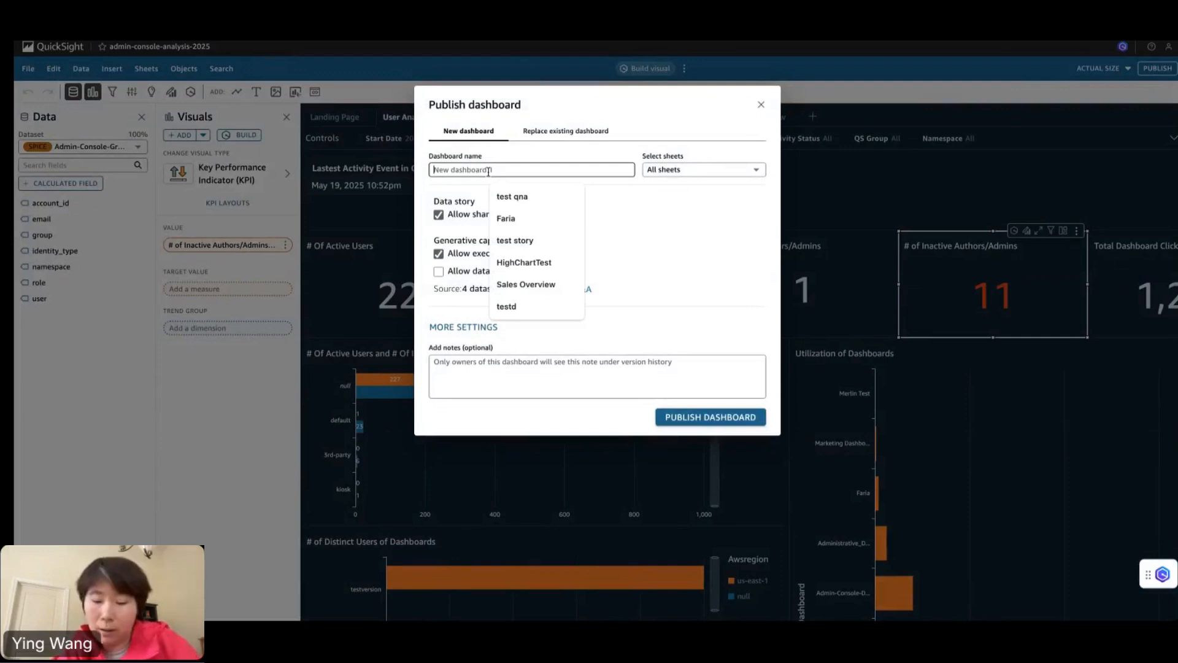
text(Adm)
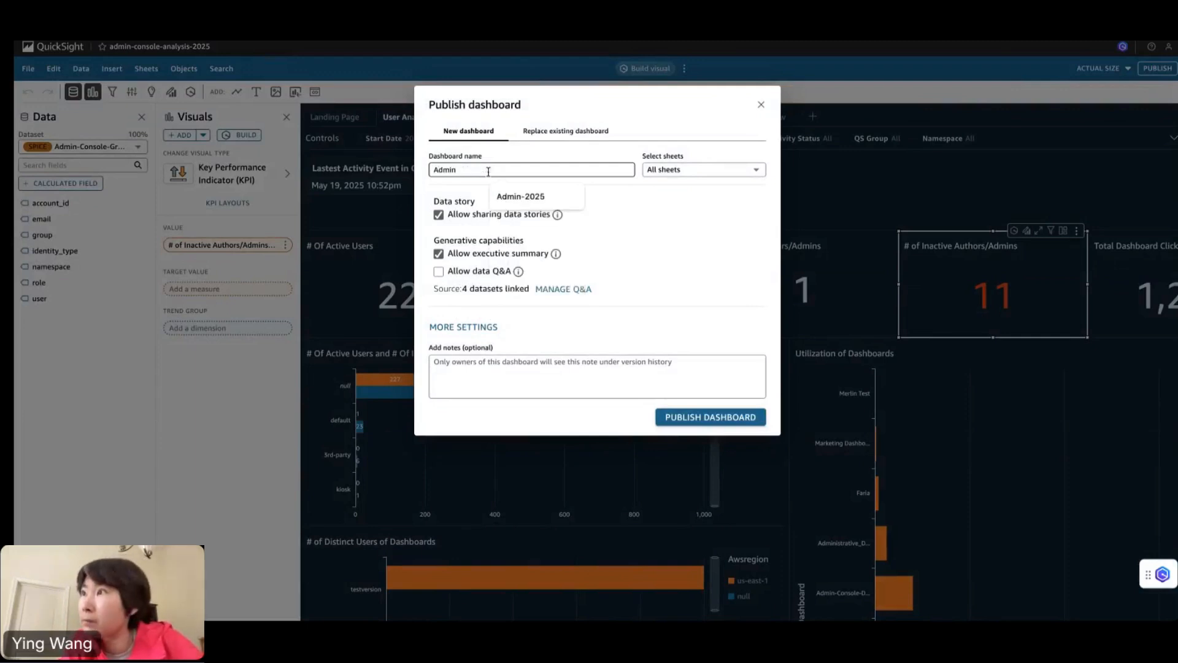
text(in)
click(519, 196)
text(-2025-bk)
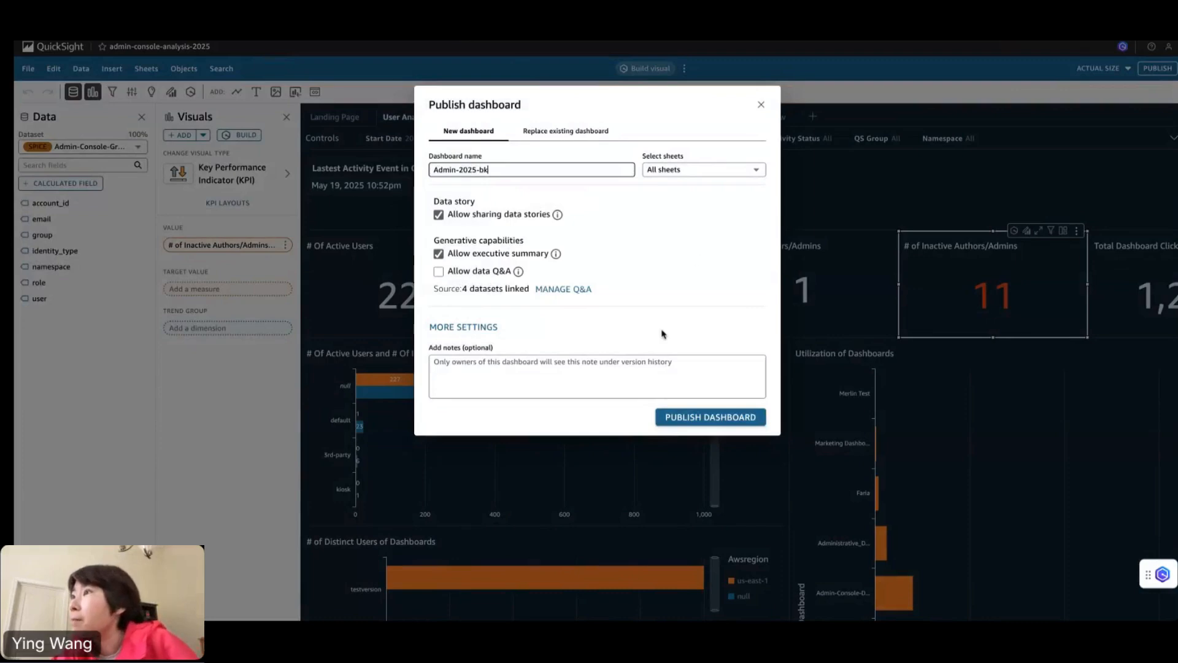
click(699, 419)
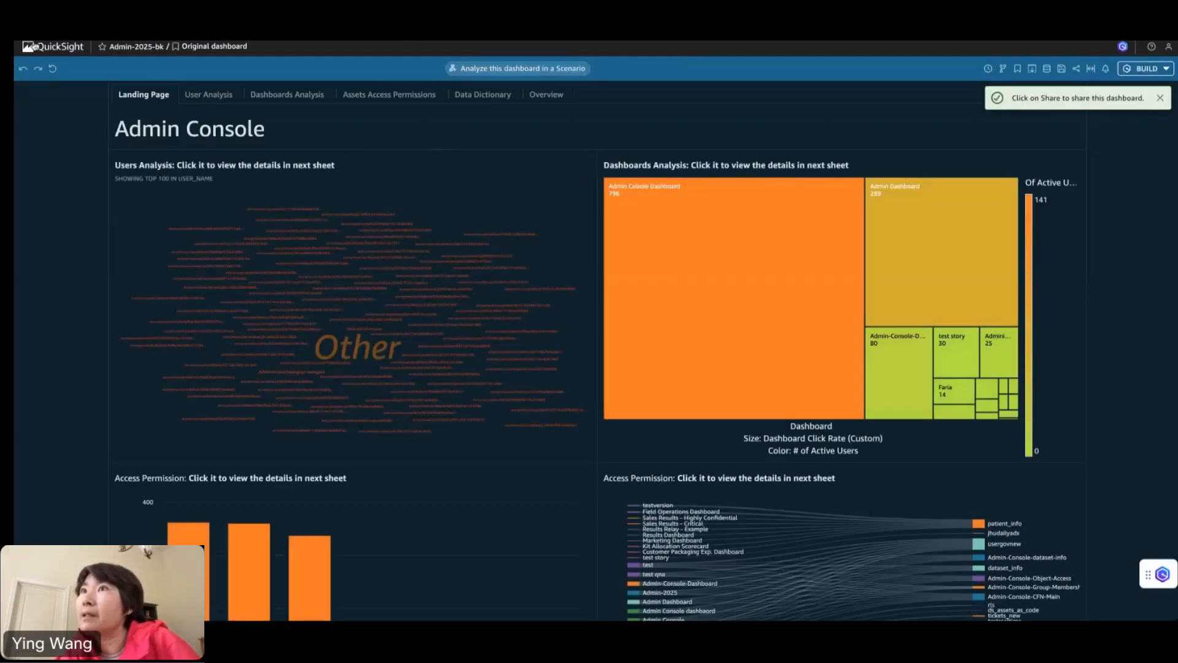
Reopen admin-console-analysis-2025 from the list of analyses and view its User Analysis and Dashboards Analysis sheets
click(31, 46)
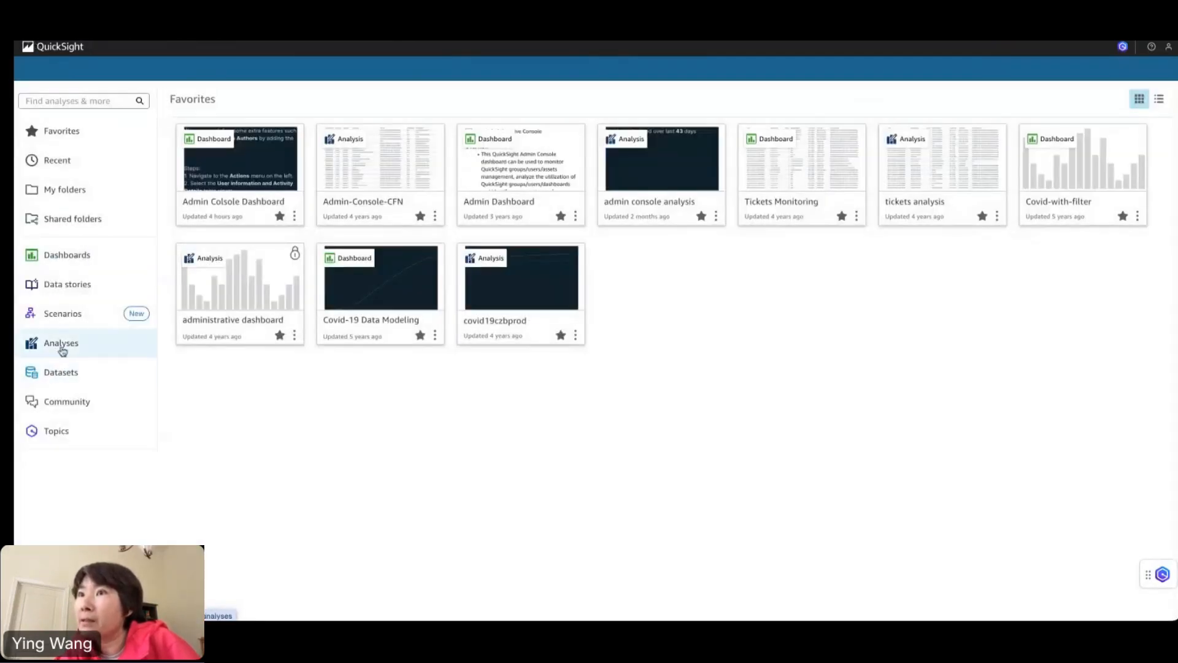
click(61, 343)
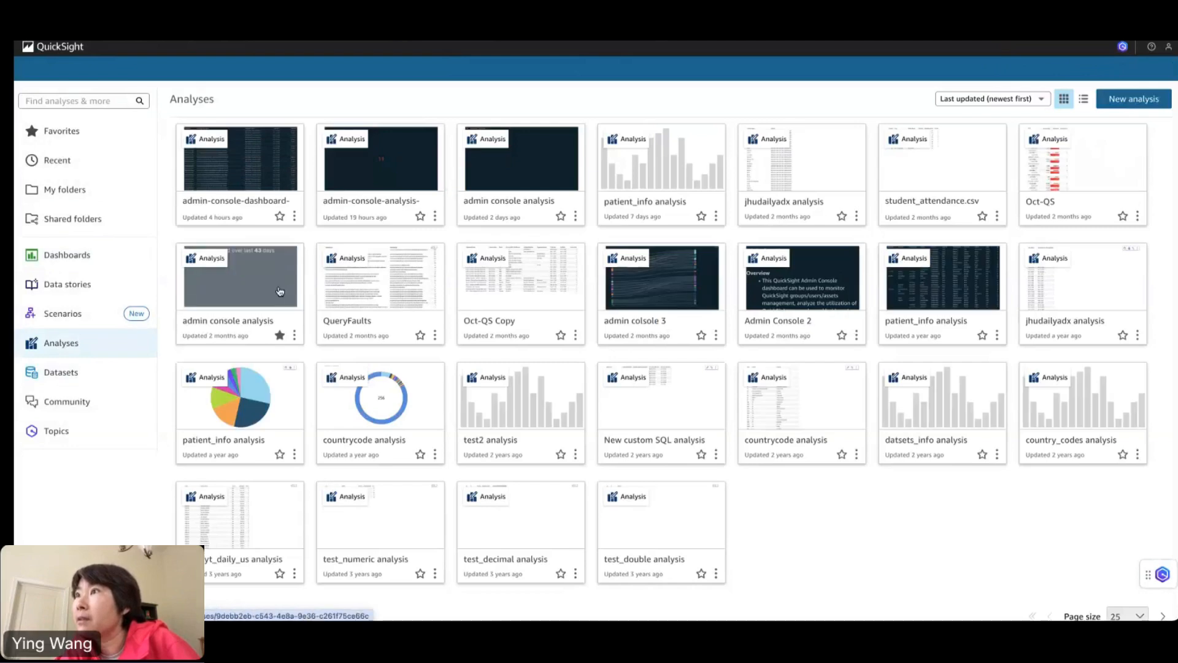
click(376, 170)
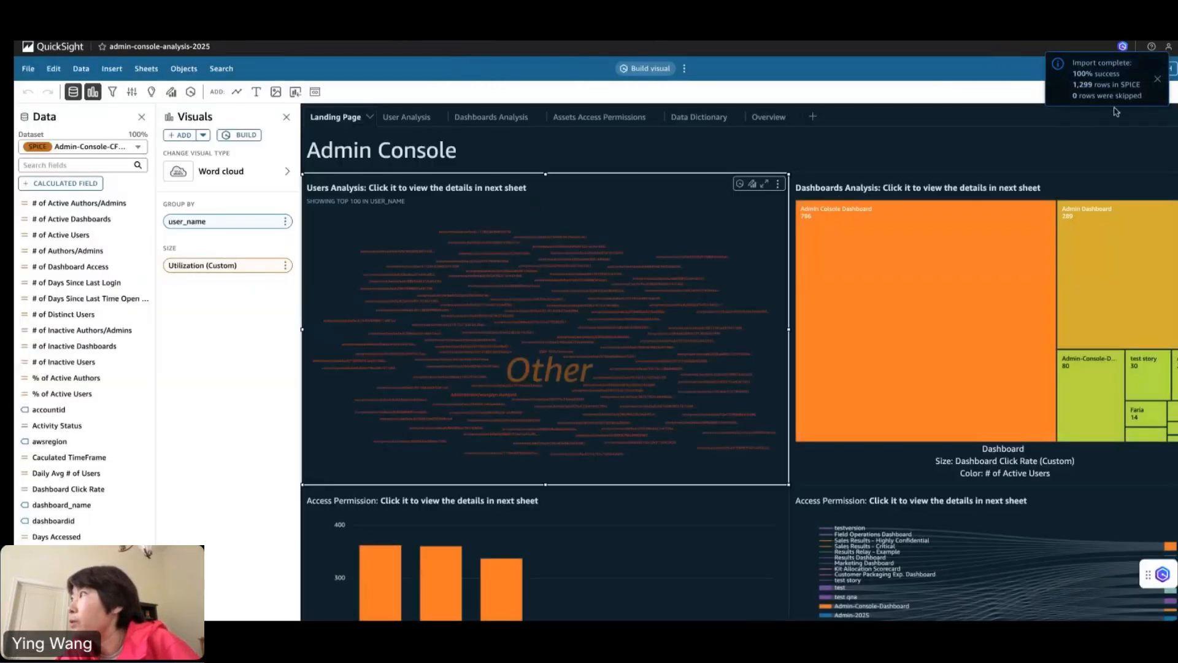
click(406, 116)
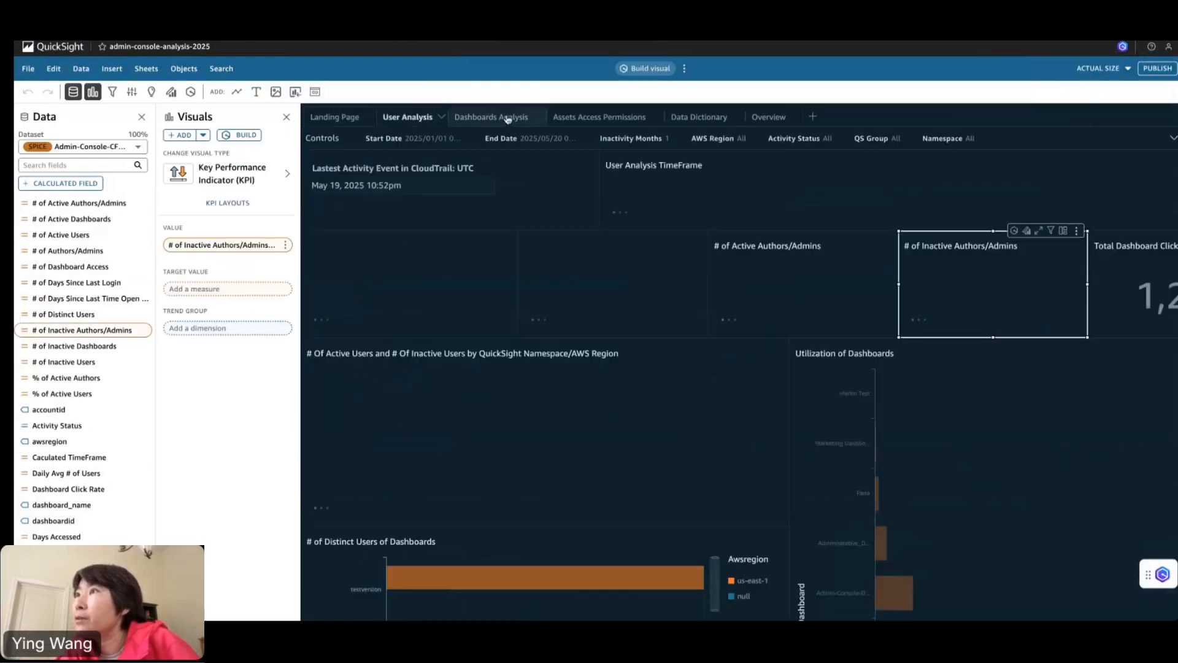
click(509, 118)
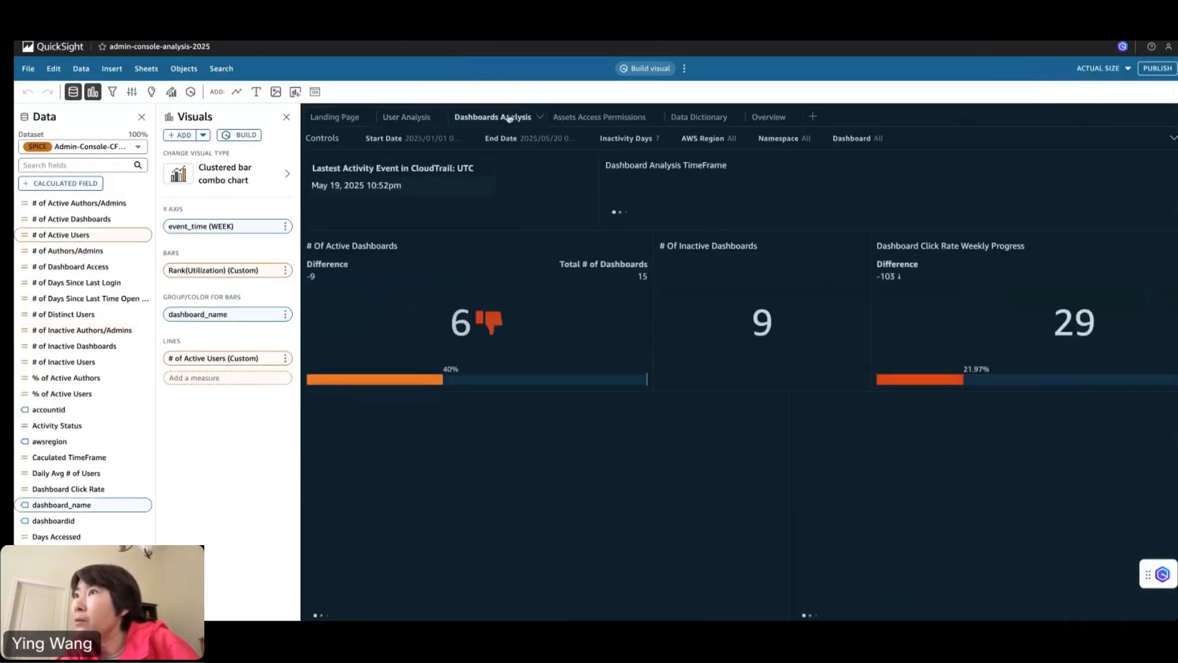
Load the Admin-2025-bk dashboard as a source for inserting visuals, look through its sheets and leave without importing any
click(295, 92)
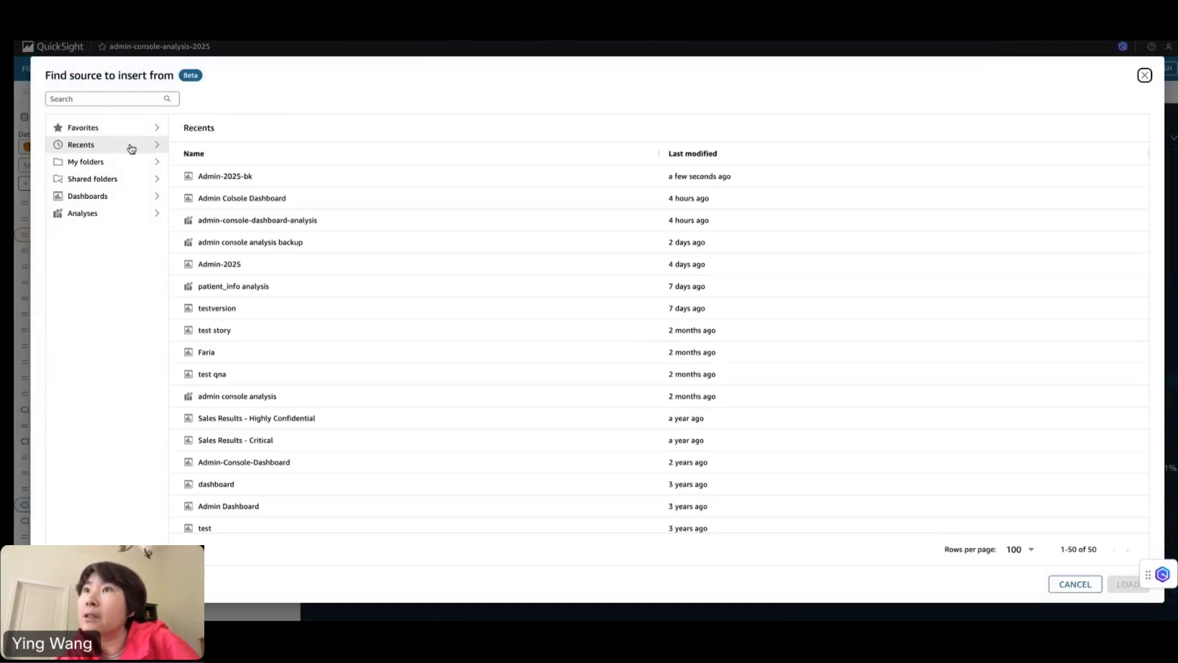
click(238, 176)
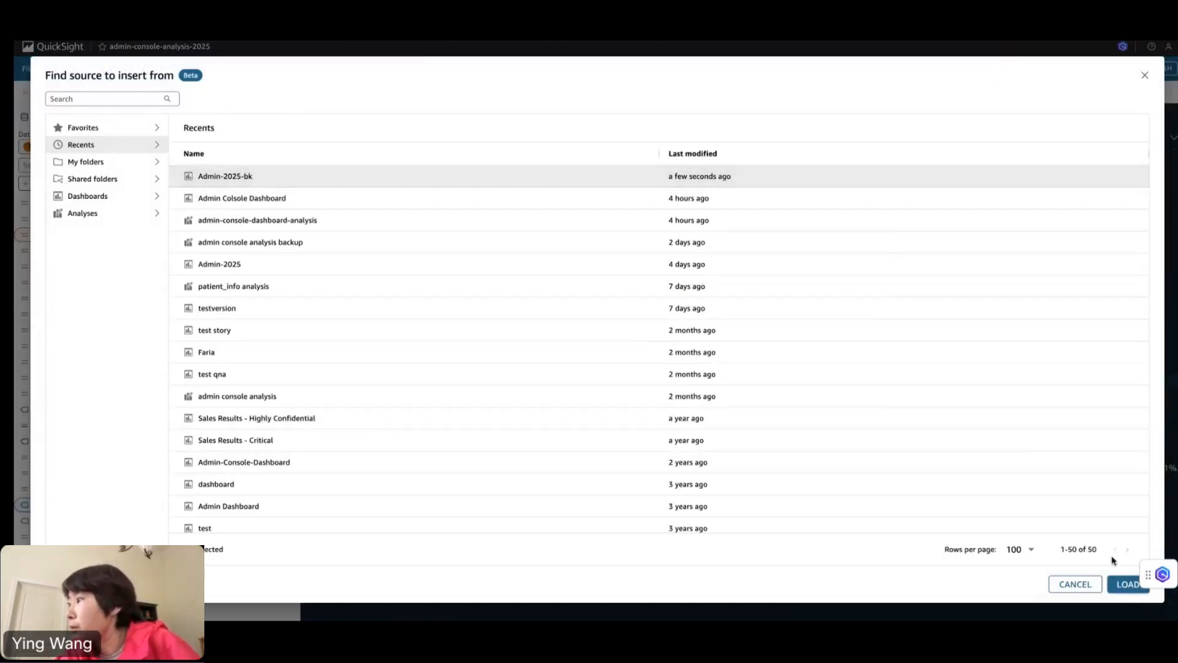
click(1126, 584)
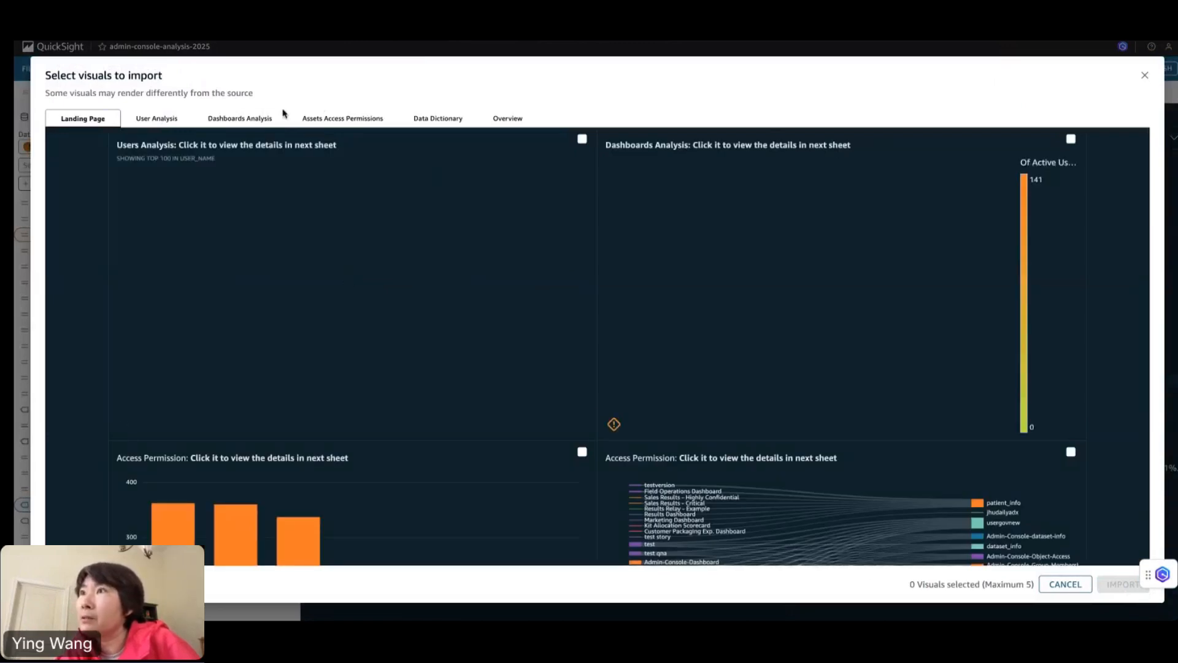
click(251, 119)
click(154, 118)
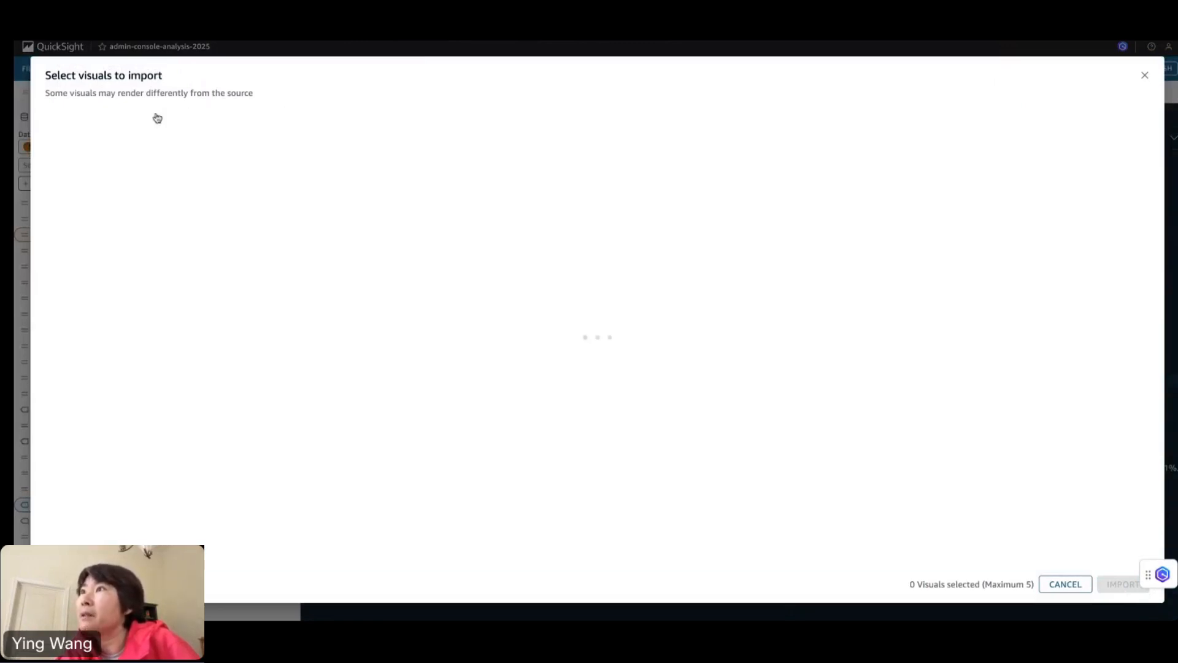
click(342, 120)
click(430, 121)
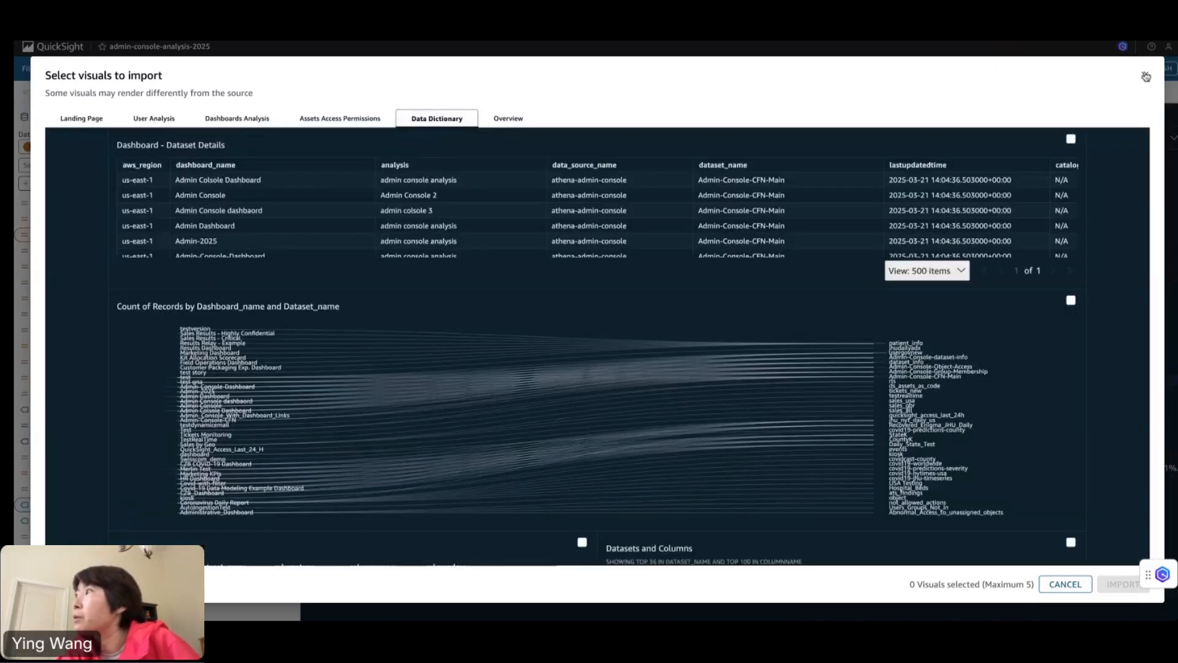
click(1144, 75)
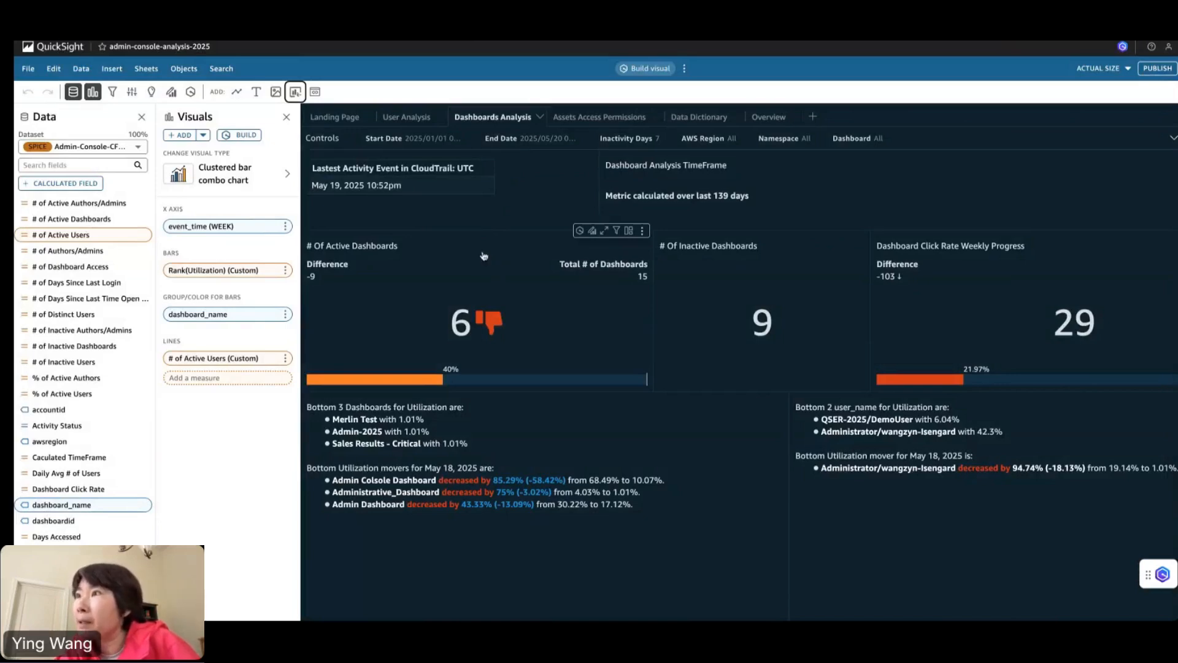
Examine the user and permission tables on the Assets Access Permissions sheet and the dashboard-dataset visuals on the Data Dictionary sheet
click(601, 116)
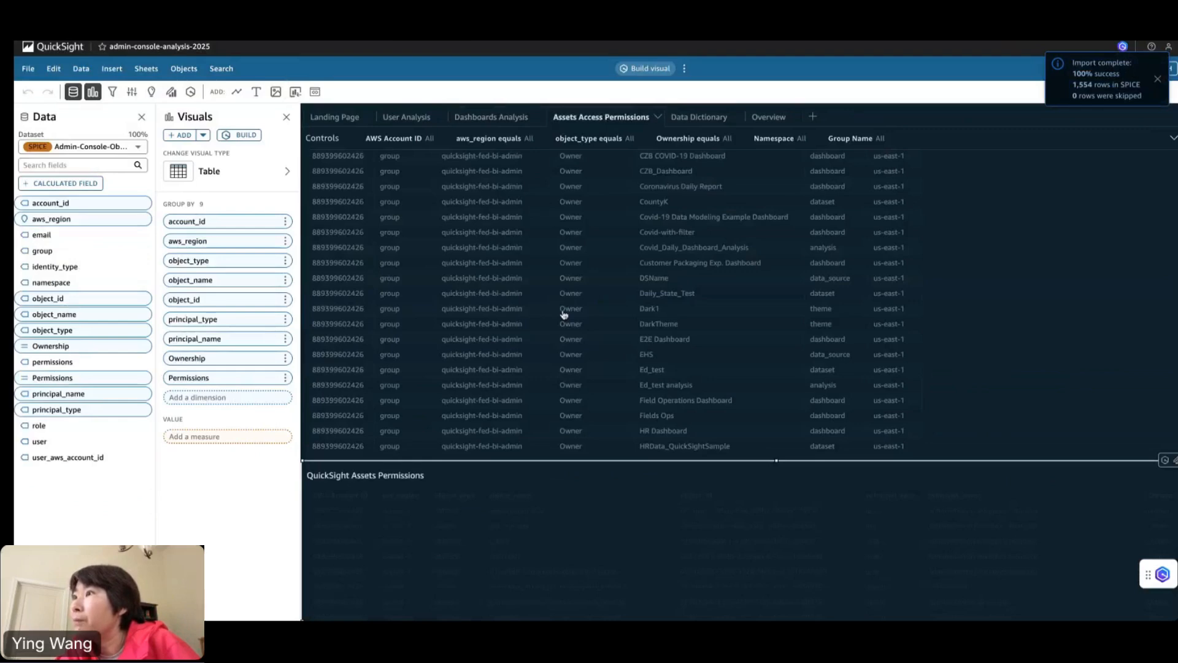
scroll(564, 314, down, 2)
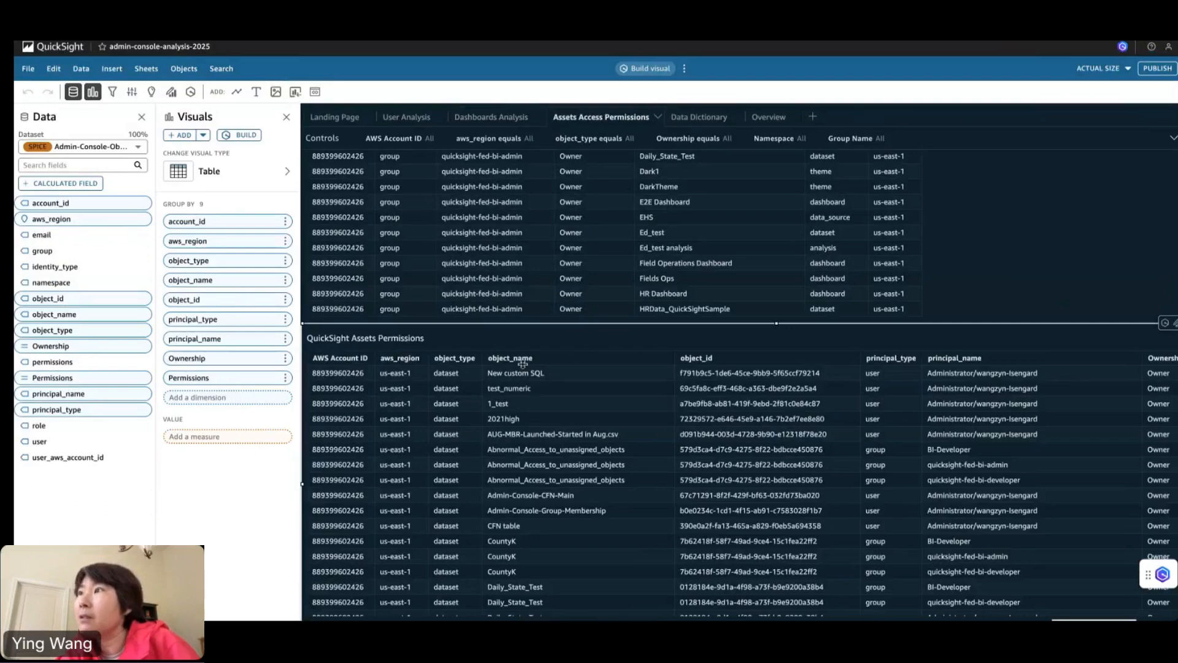
scroll(568, 418, down, 3)
scroll(567, 418, up, 10)
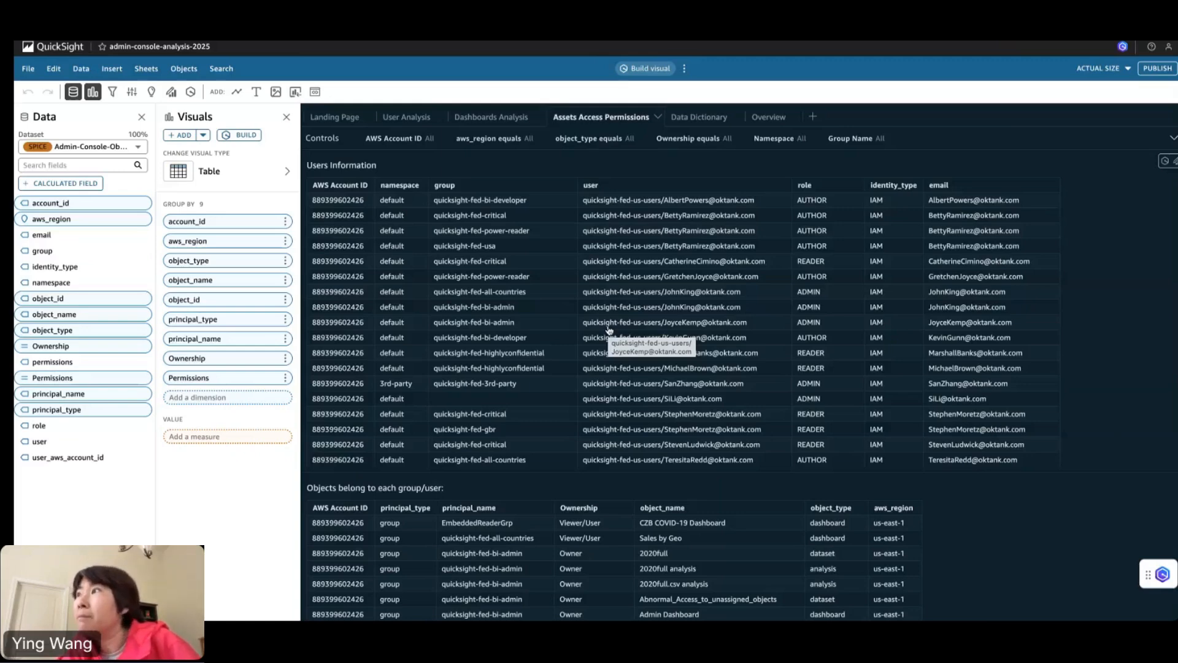
click(698, 117)
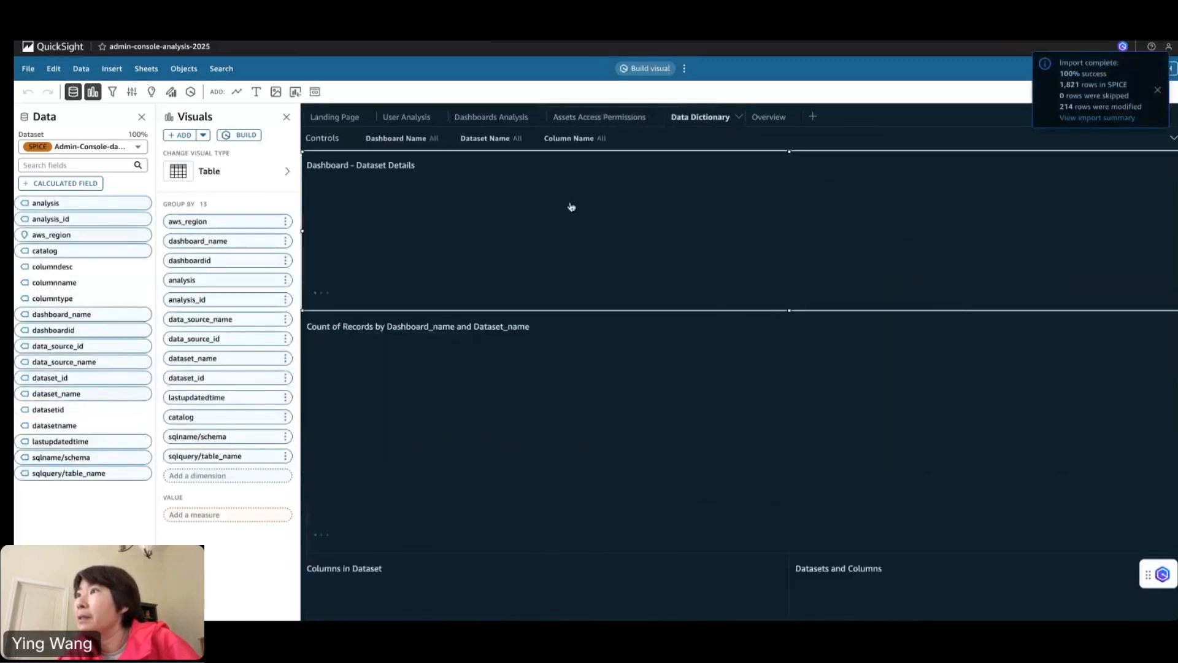
scroll(558, 287, right, 3)
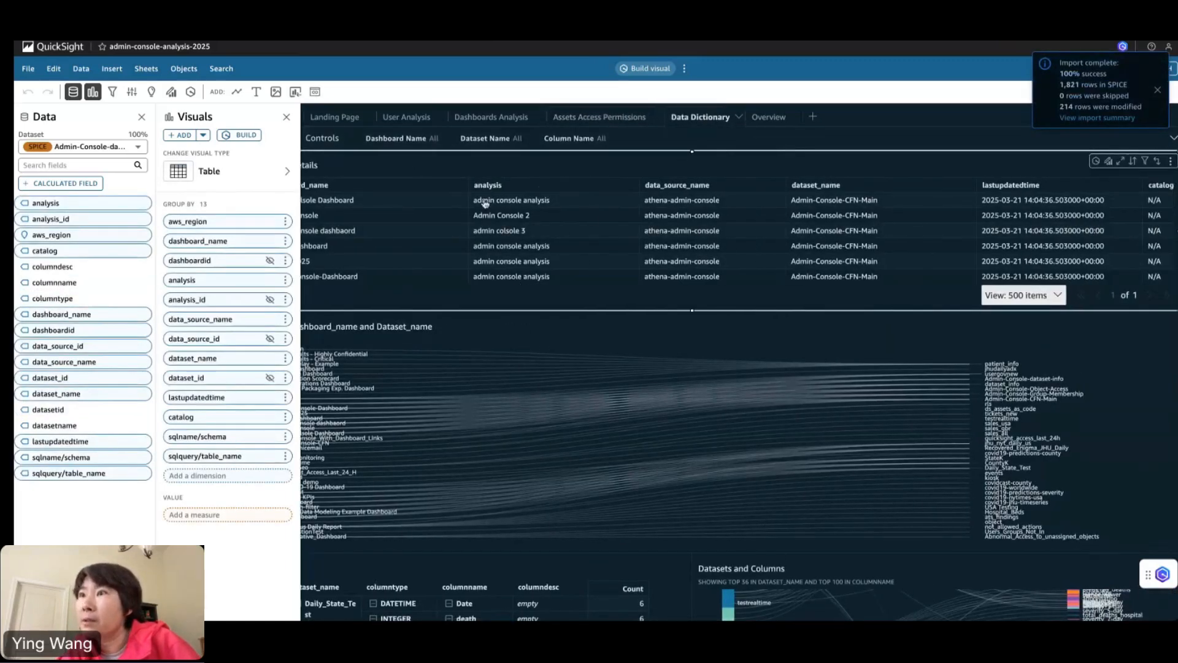
click(470, 323)
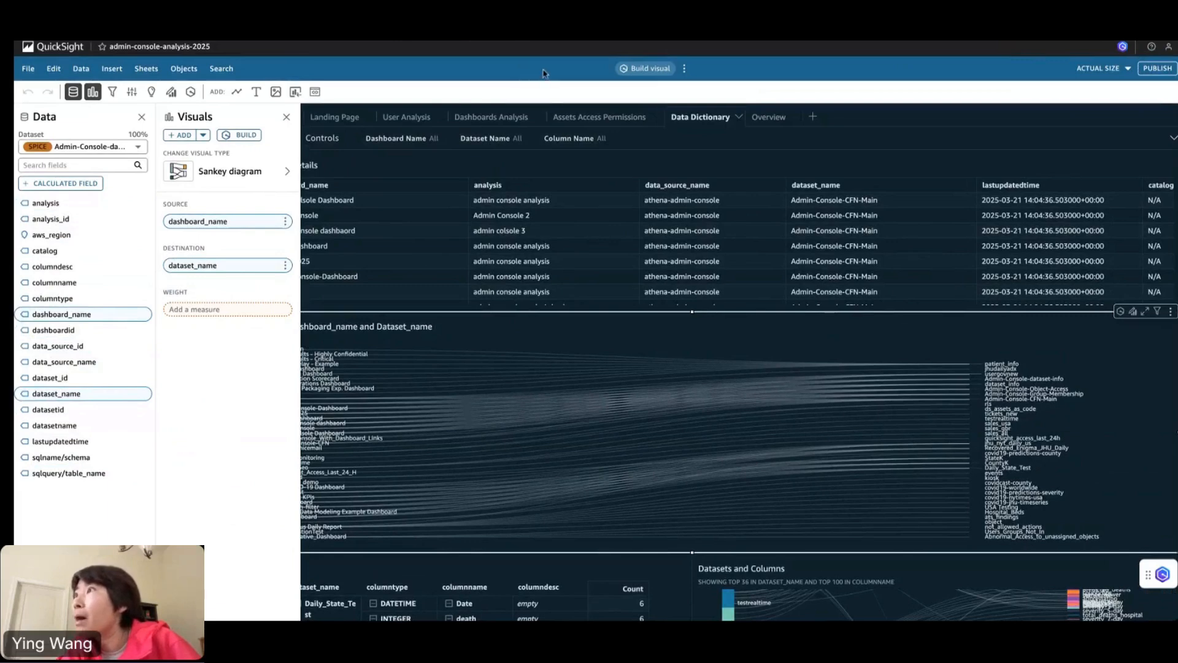
Leave the analysis and open the list of published dashboards in QuickSight
click(63, 48)
click(78, 256)
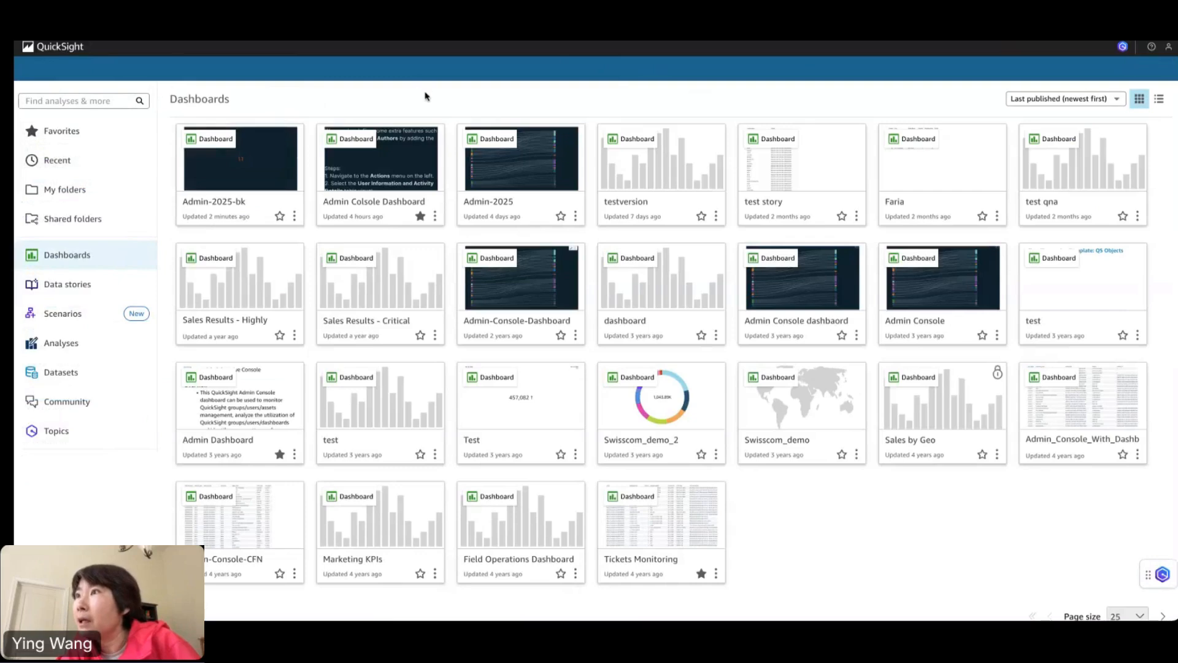
Open the Admin Colsole Dashboard, examine the data fields offered for asking questions about the dashboard, and close the question pane
click(403, 156)
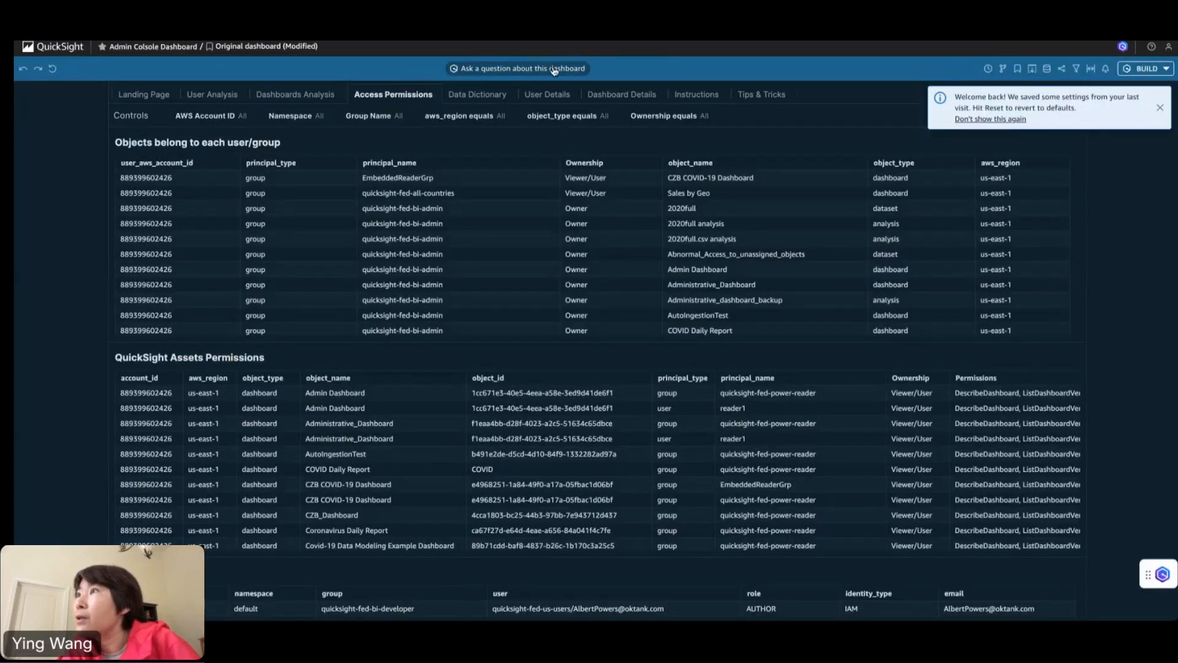
click(554, 69)
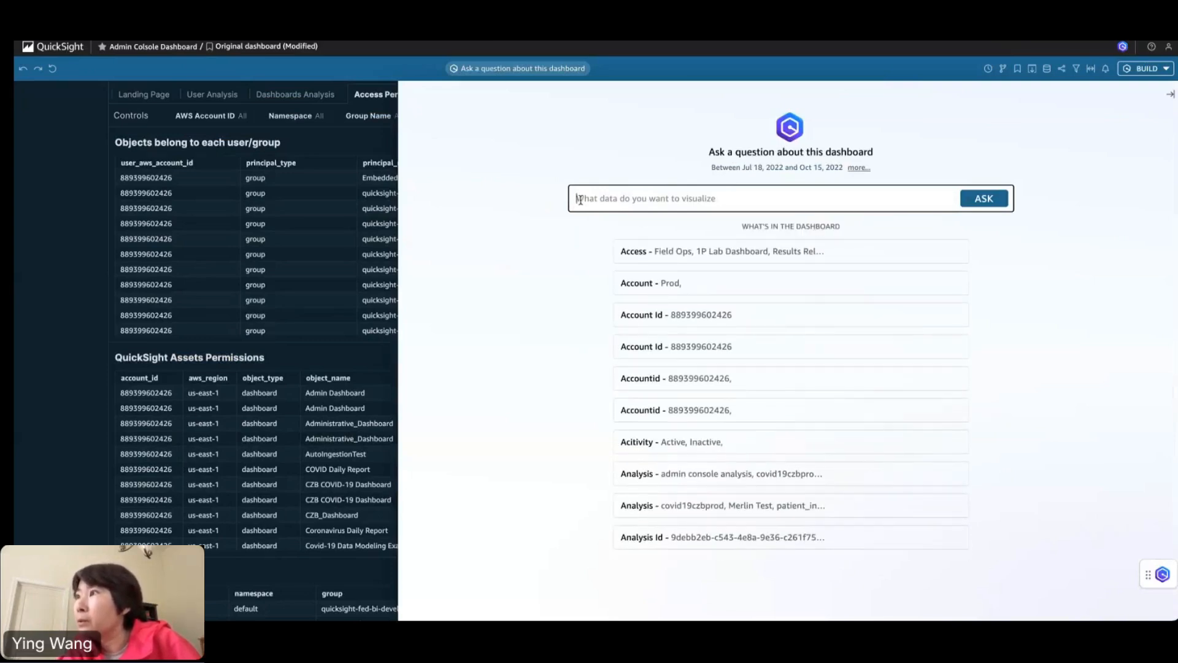
scroll(690, 414, down, 3)
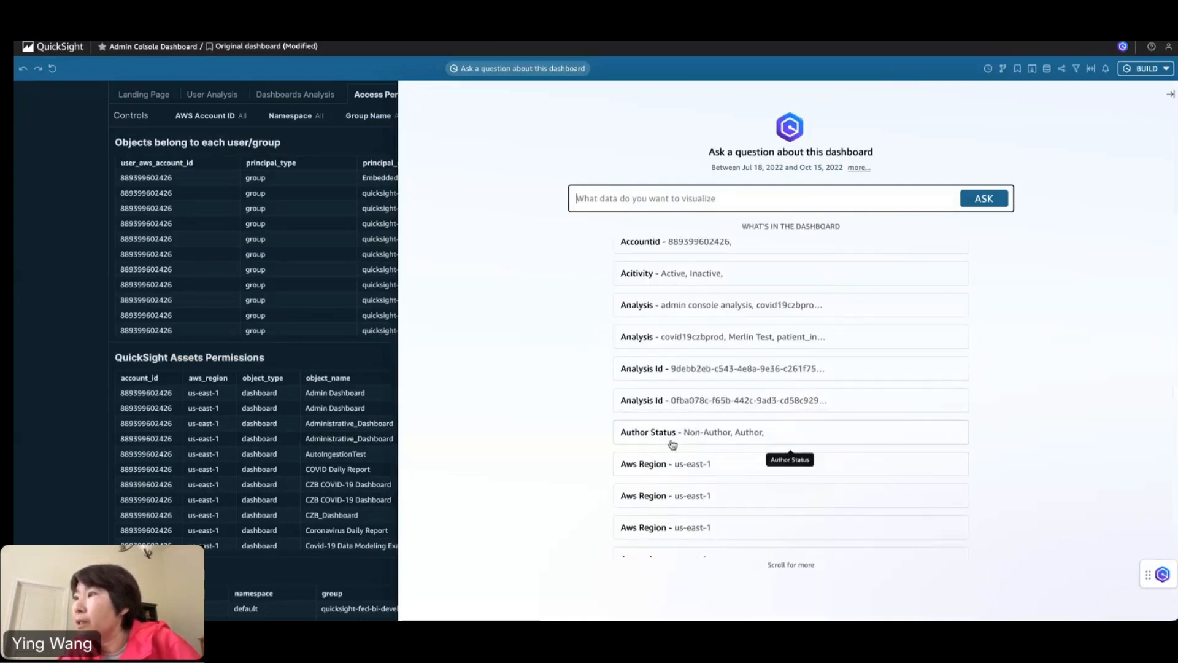
scroll(788, 331, up, 3)
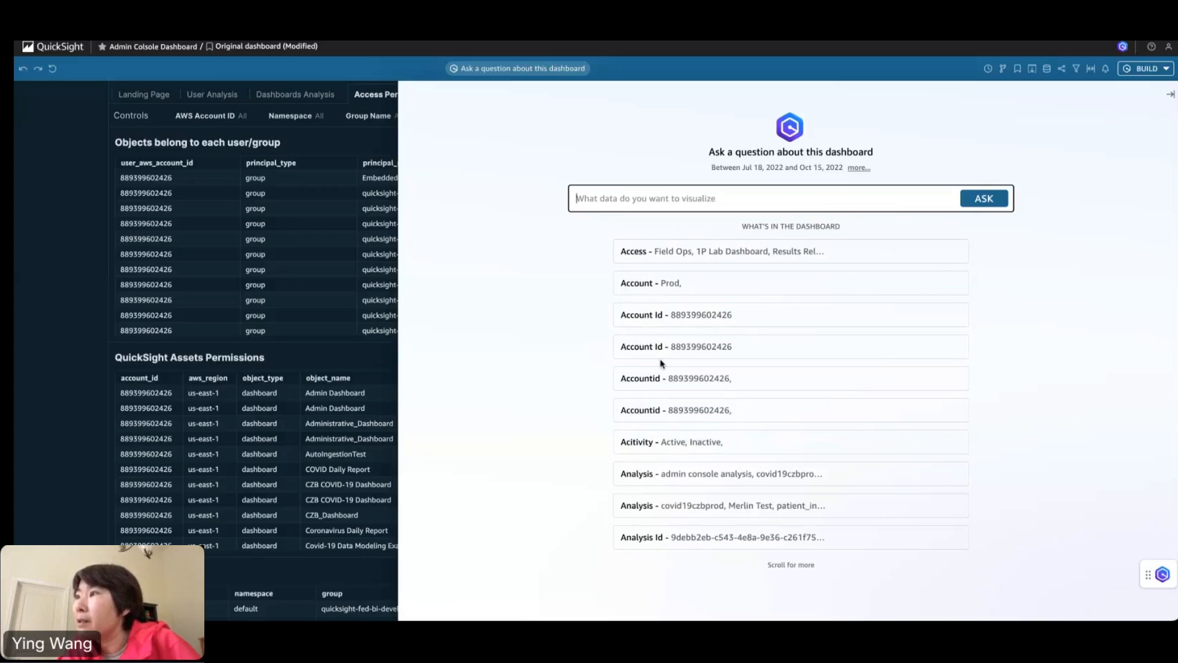
scroll(661, 364, down, 5)
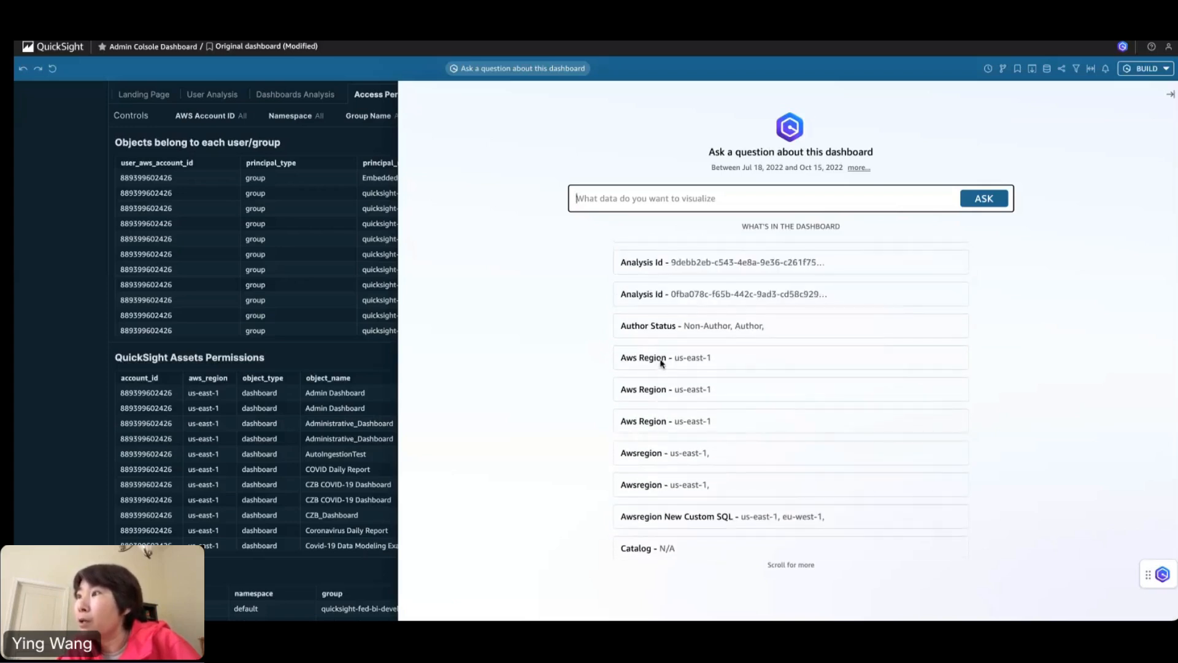
scroll(650, 469, down, 2)
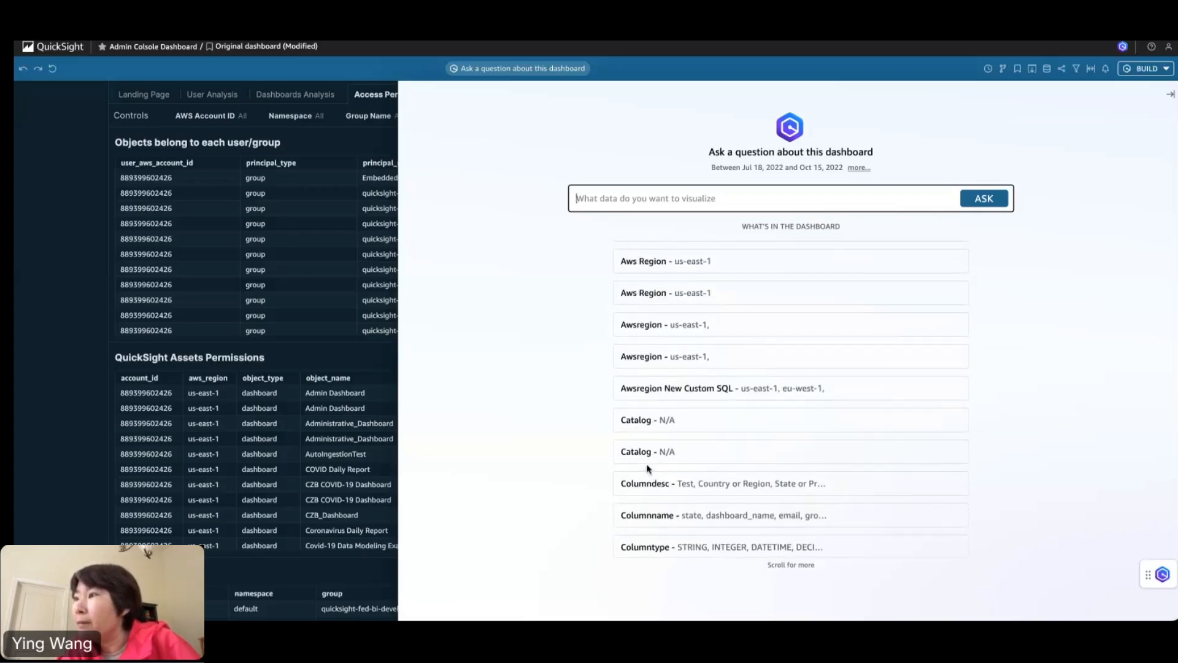
scroll(635, 499, down, 3)
scroll(634, 499, up, 4)
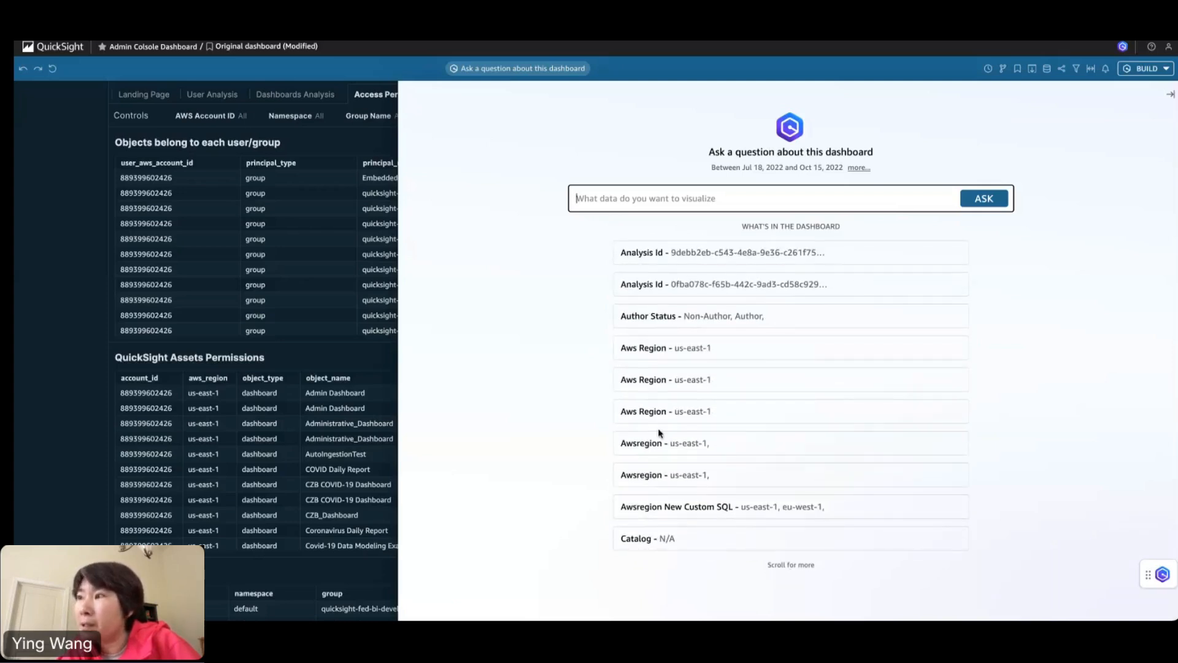
scroll(658, 430, down, 1)
scroll(659, 429, down, 5)
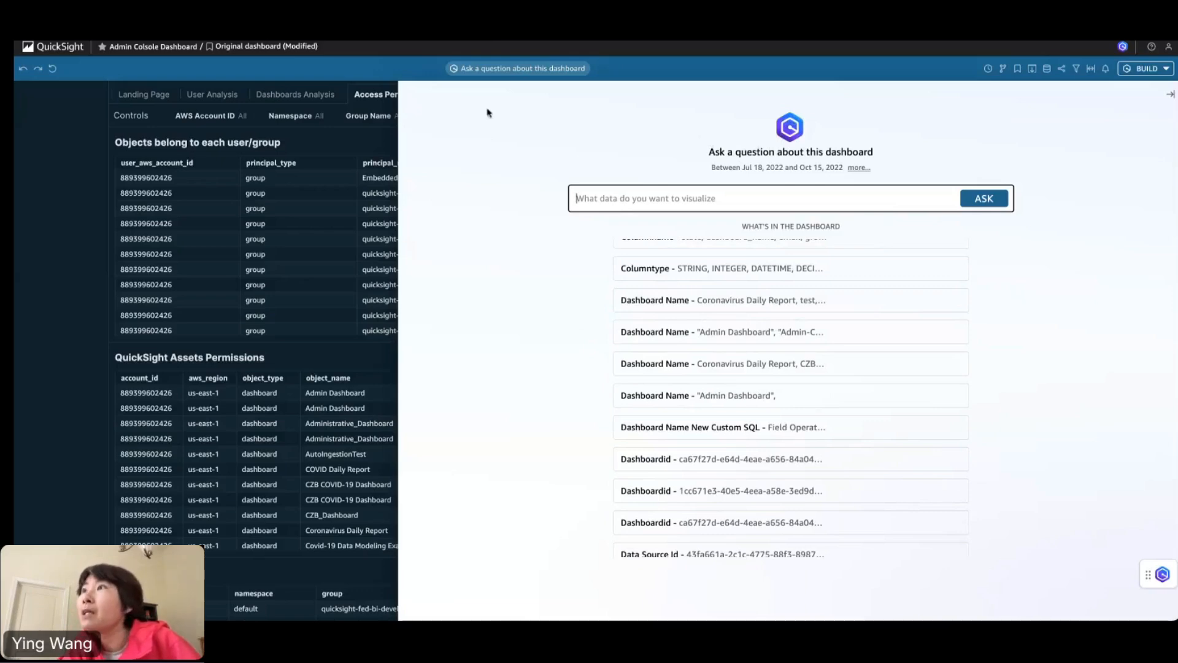
click(375, 72)
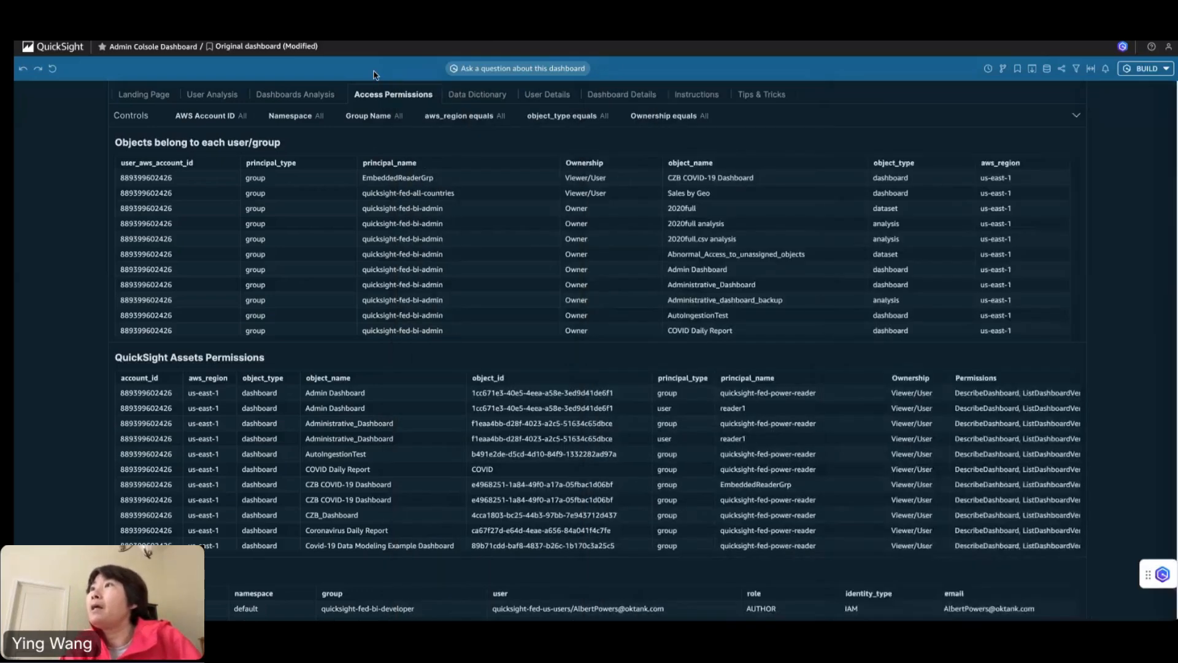